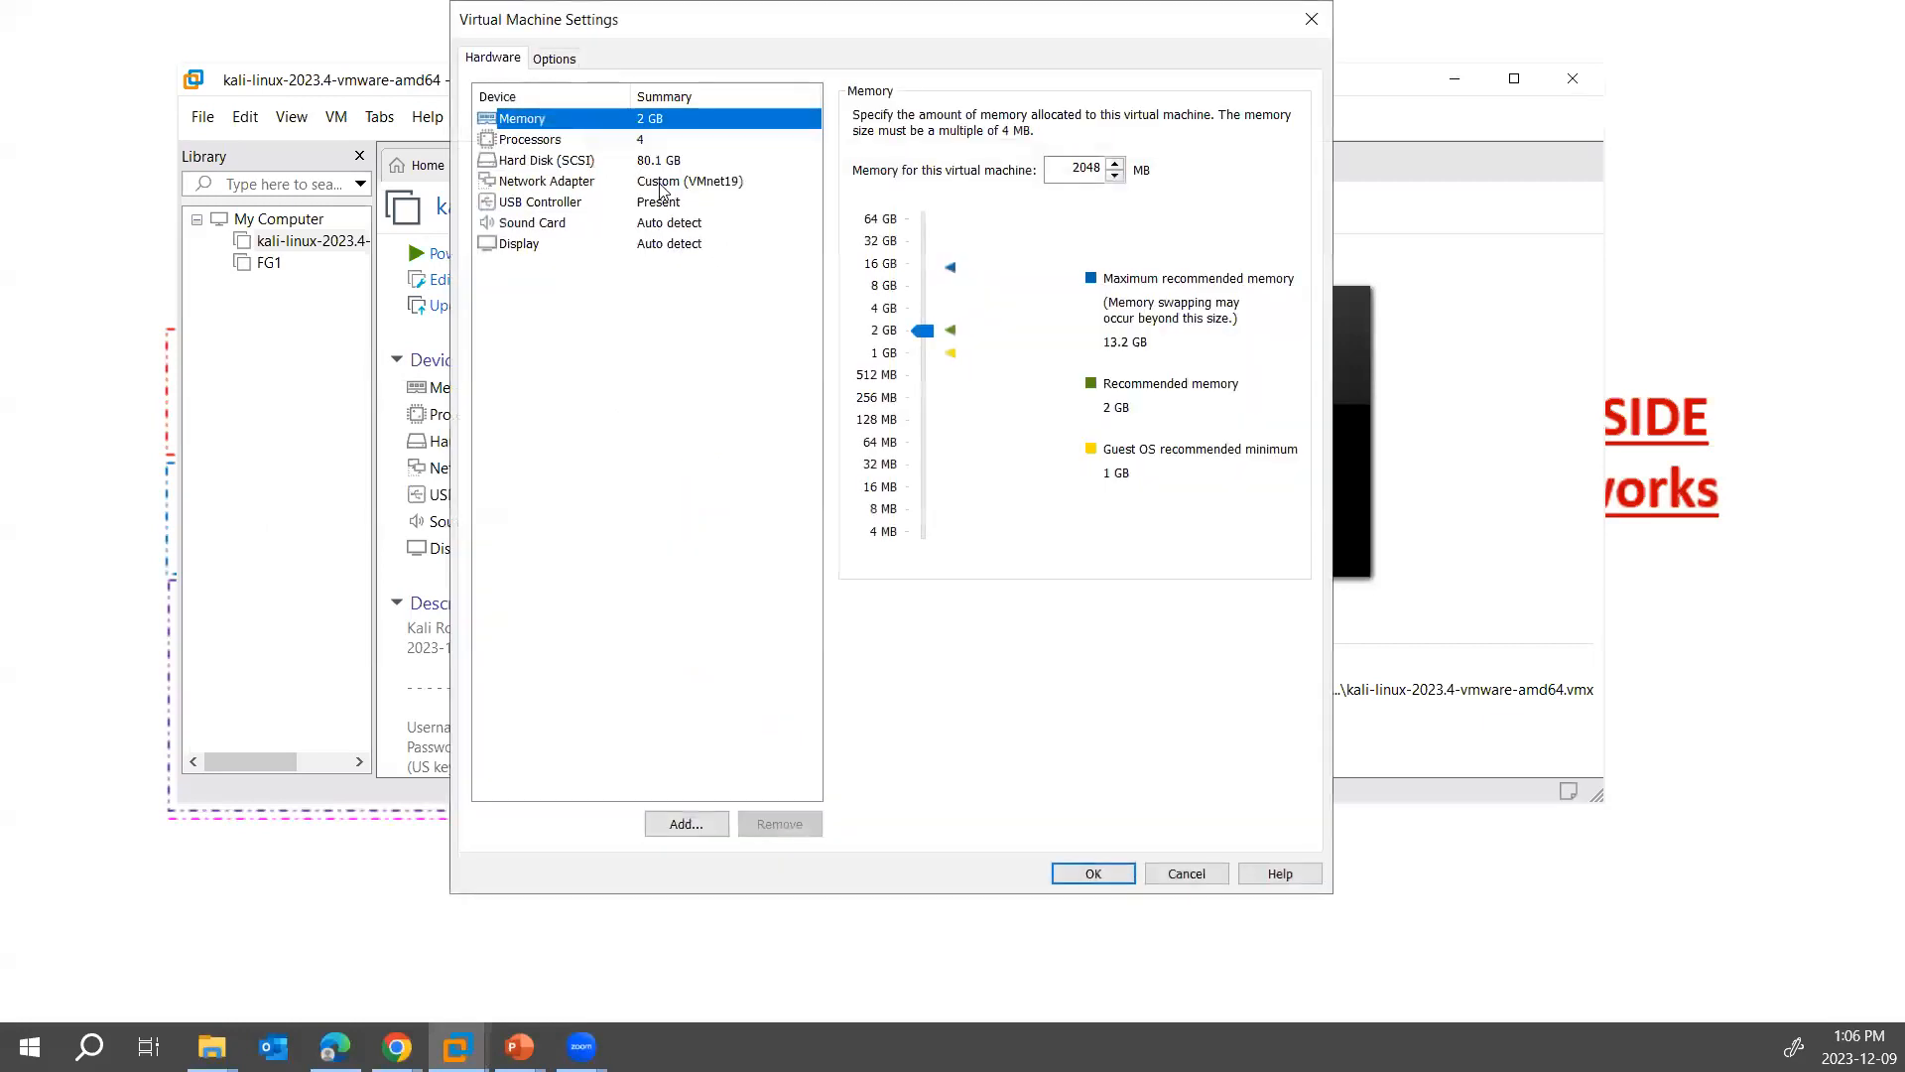
- Set the Kali virtual machine's network adapter to NAT and boot the machine into Kali GNU/Linux
click(889, 261)
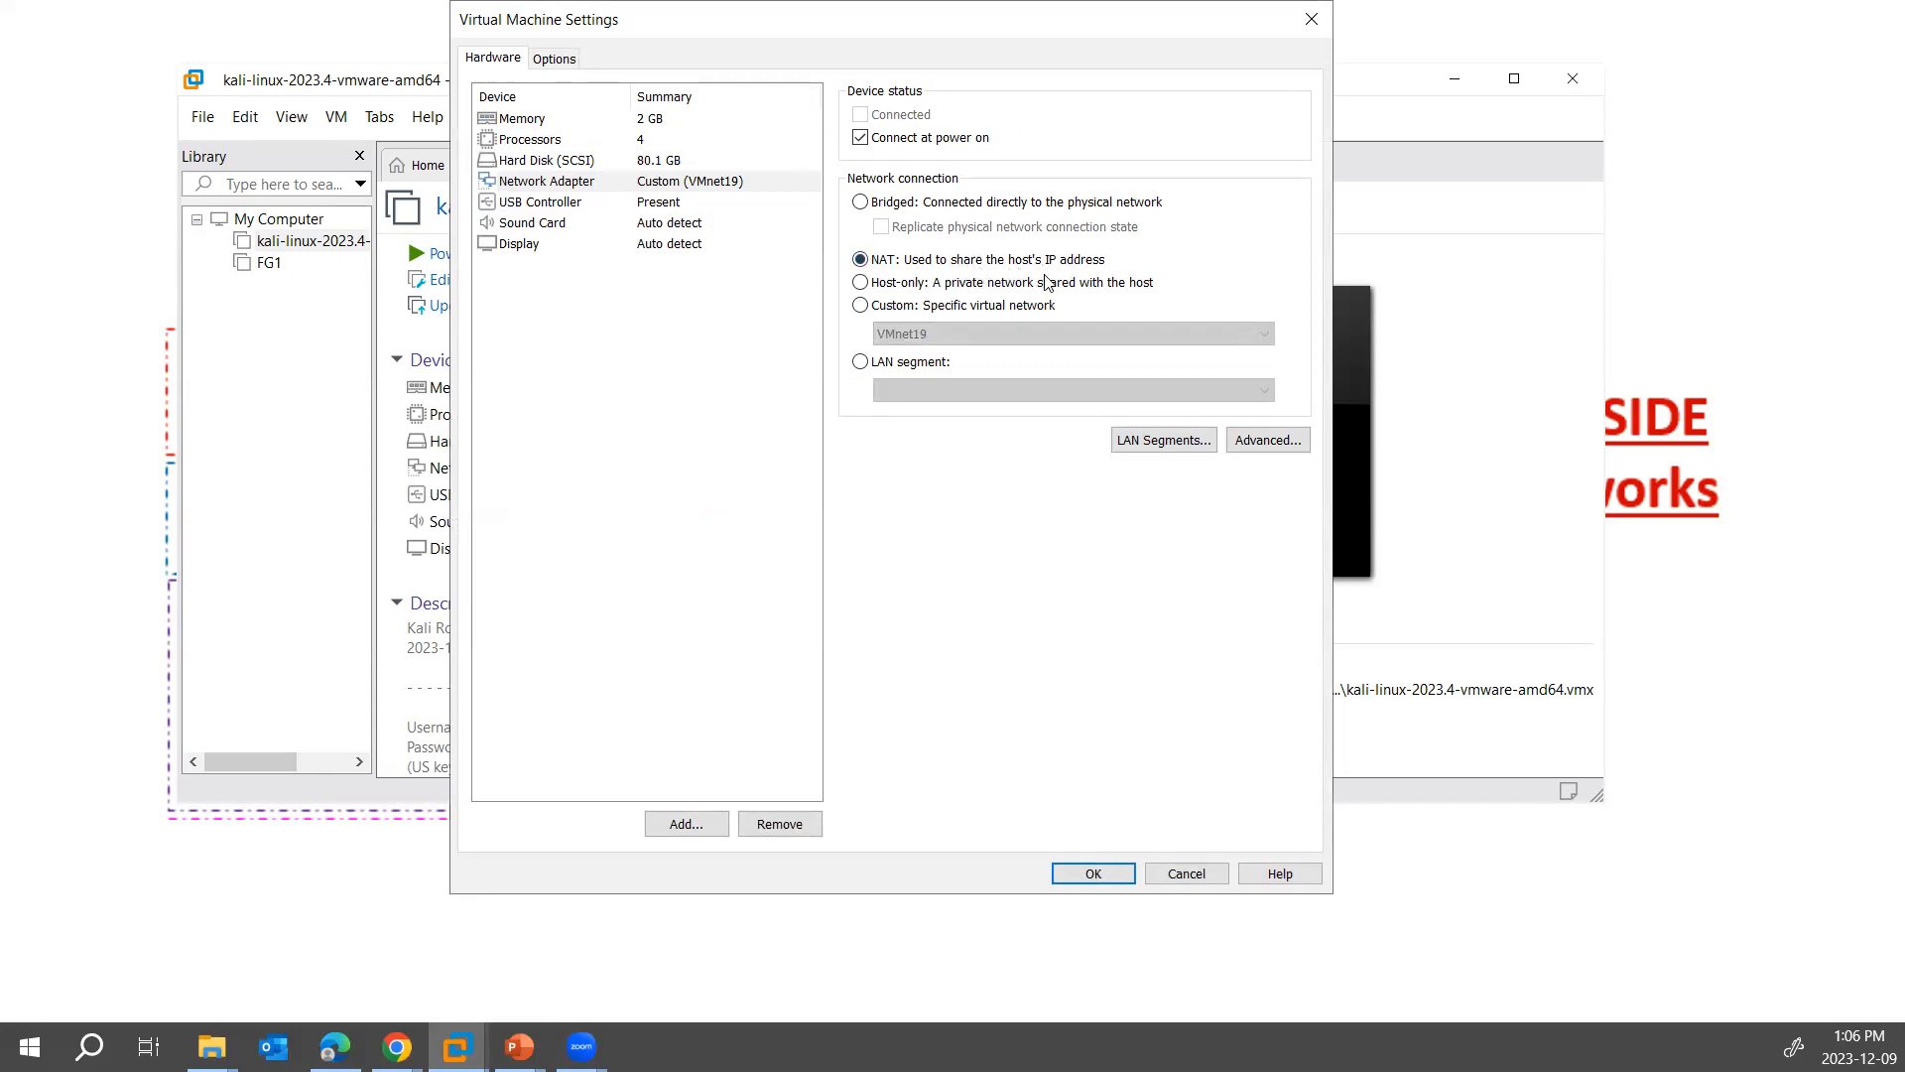
click(1083, 878)
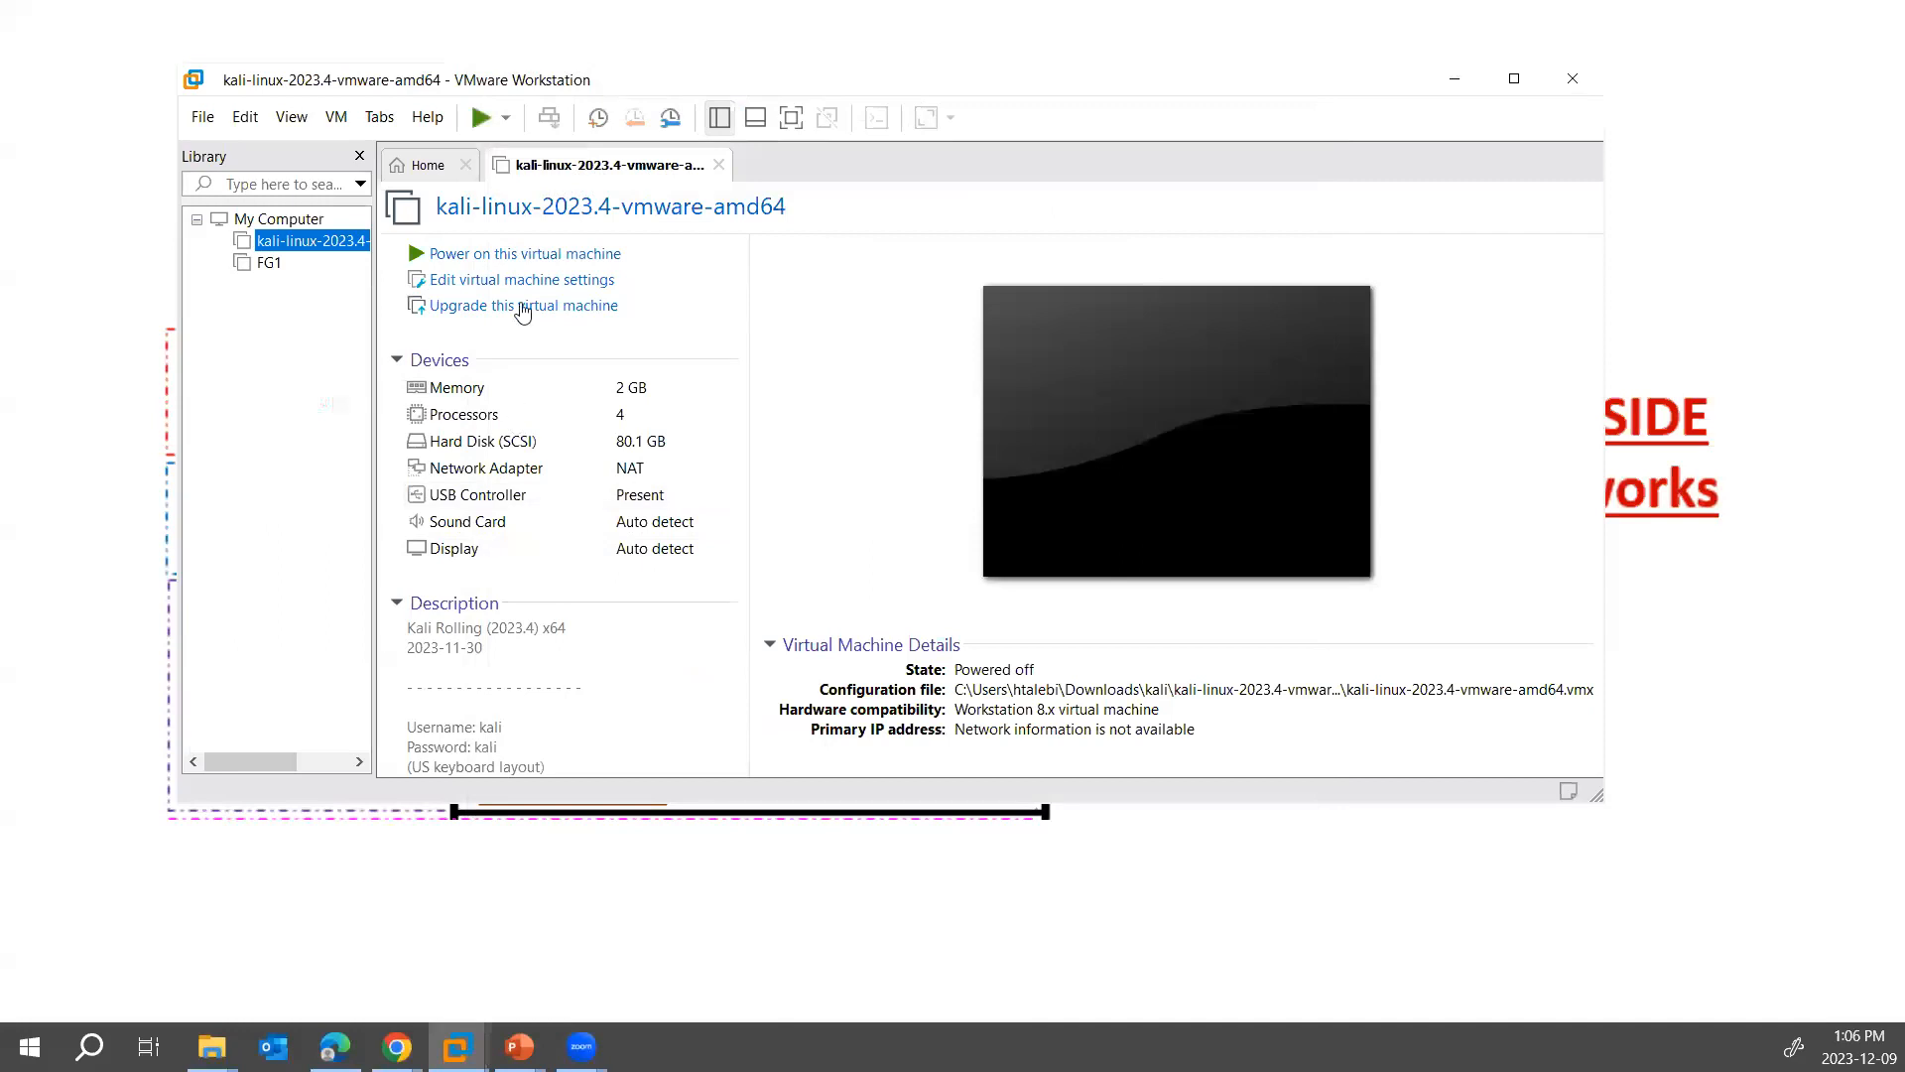
click(534, 256)
click(1119, 518)
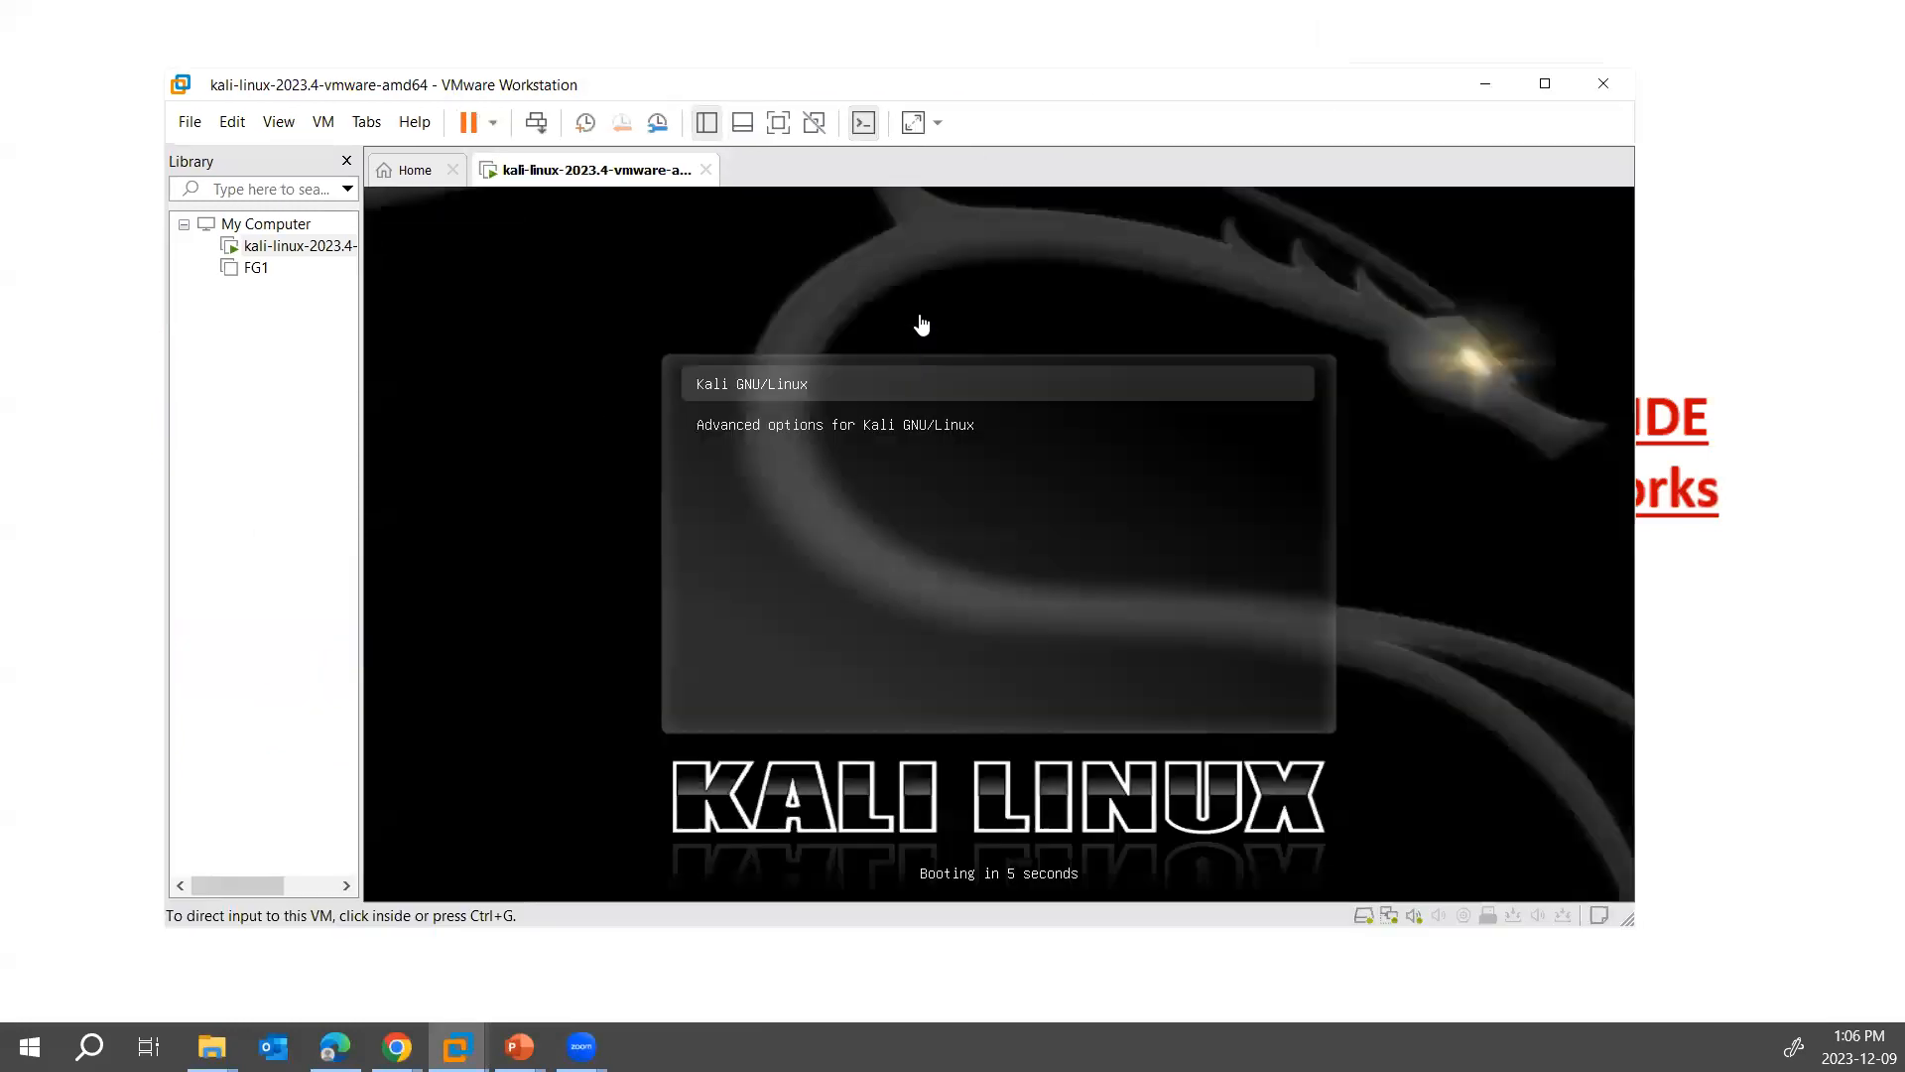
click(923, 323)
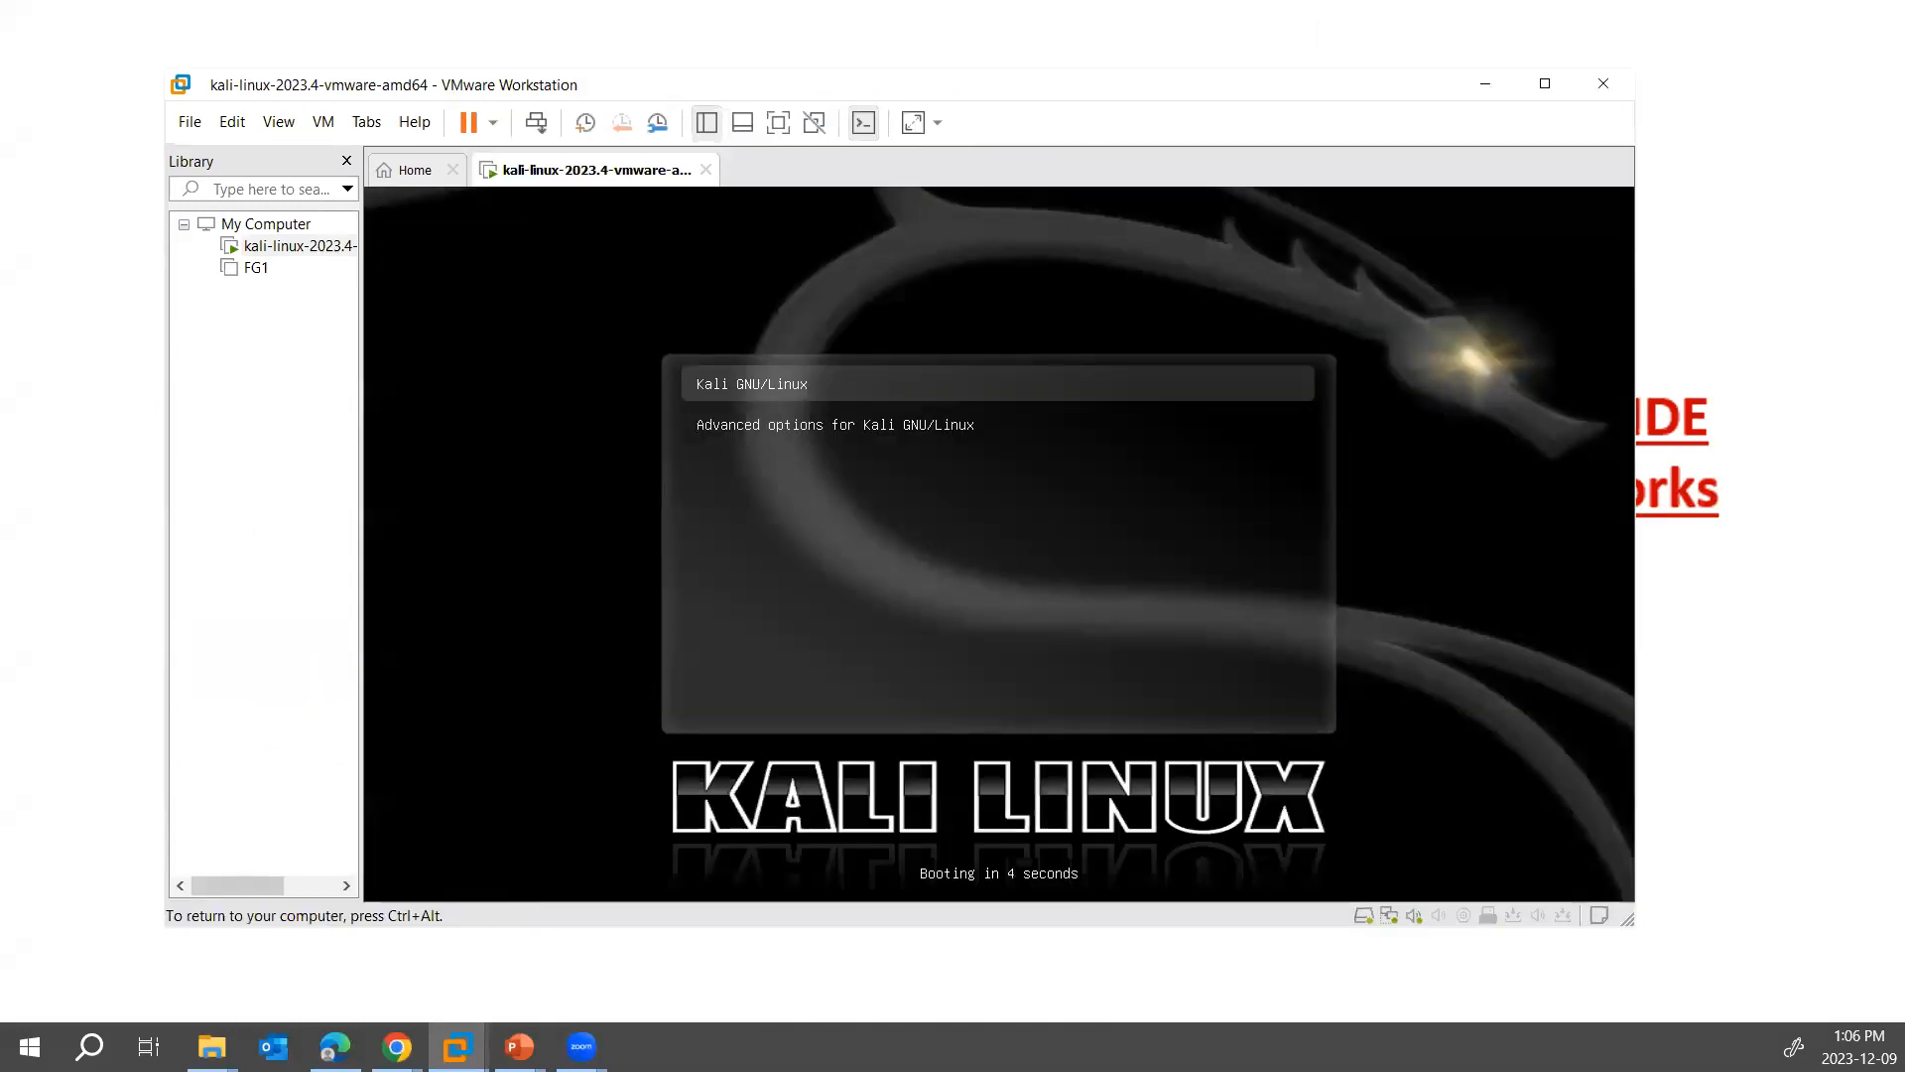
key(Return)
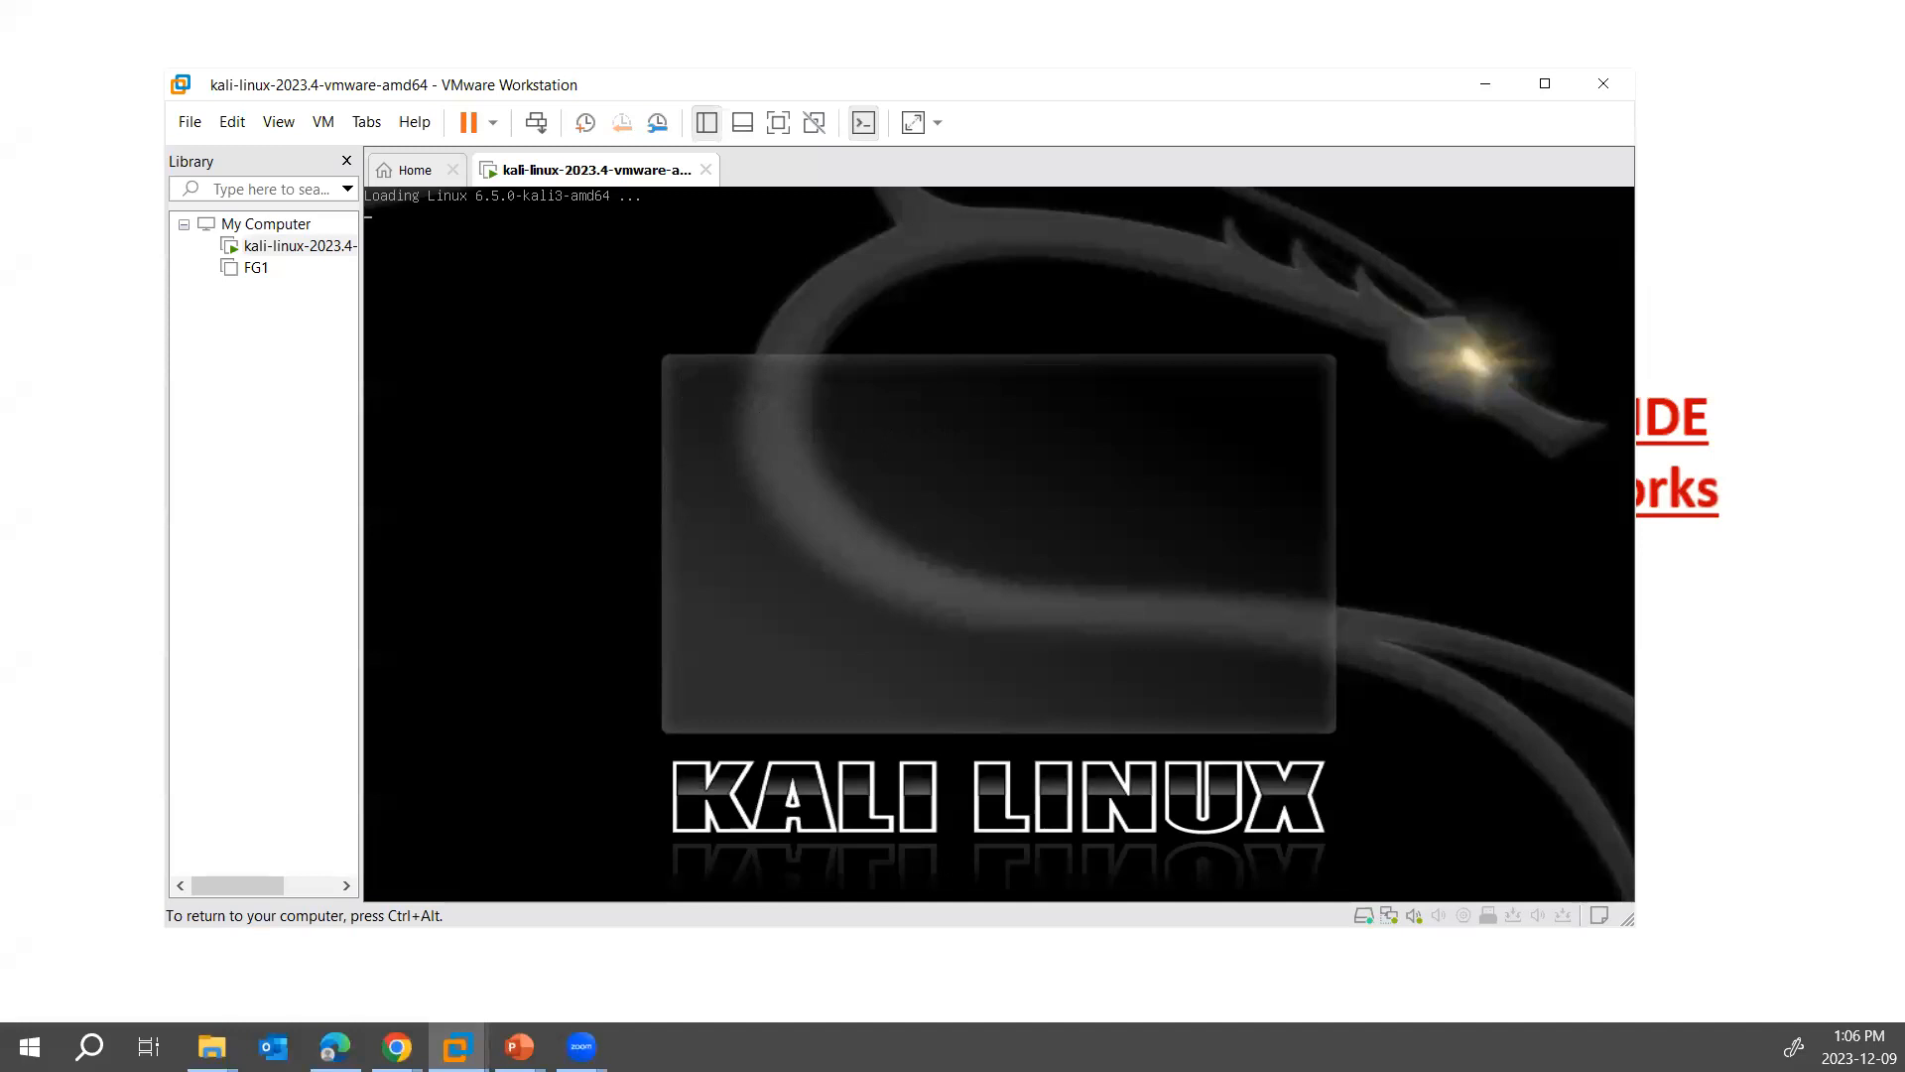
- Release input from the virtual machine, then reposition and enlarge the VMware Workstation window
key(ctrl+alt)
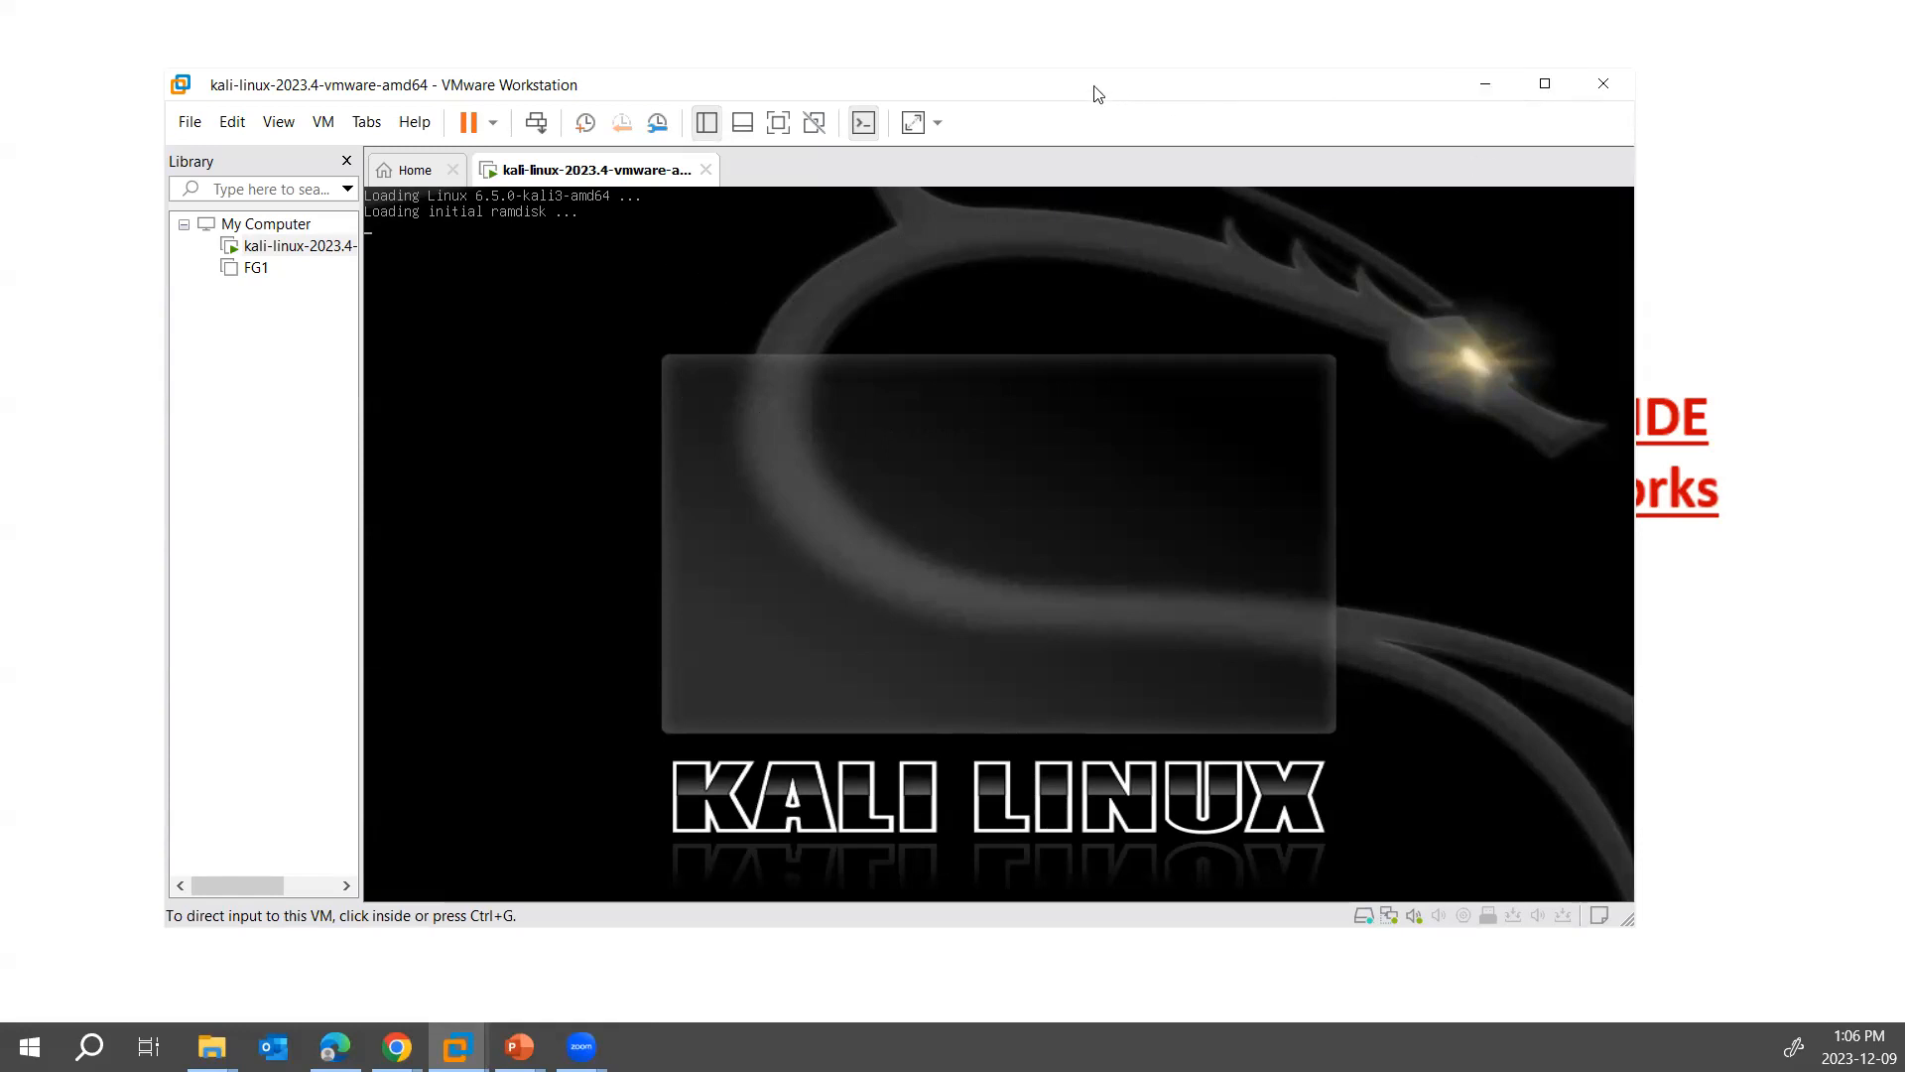
drag(1095, 93, 1035, 81)
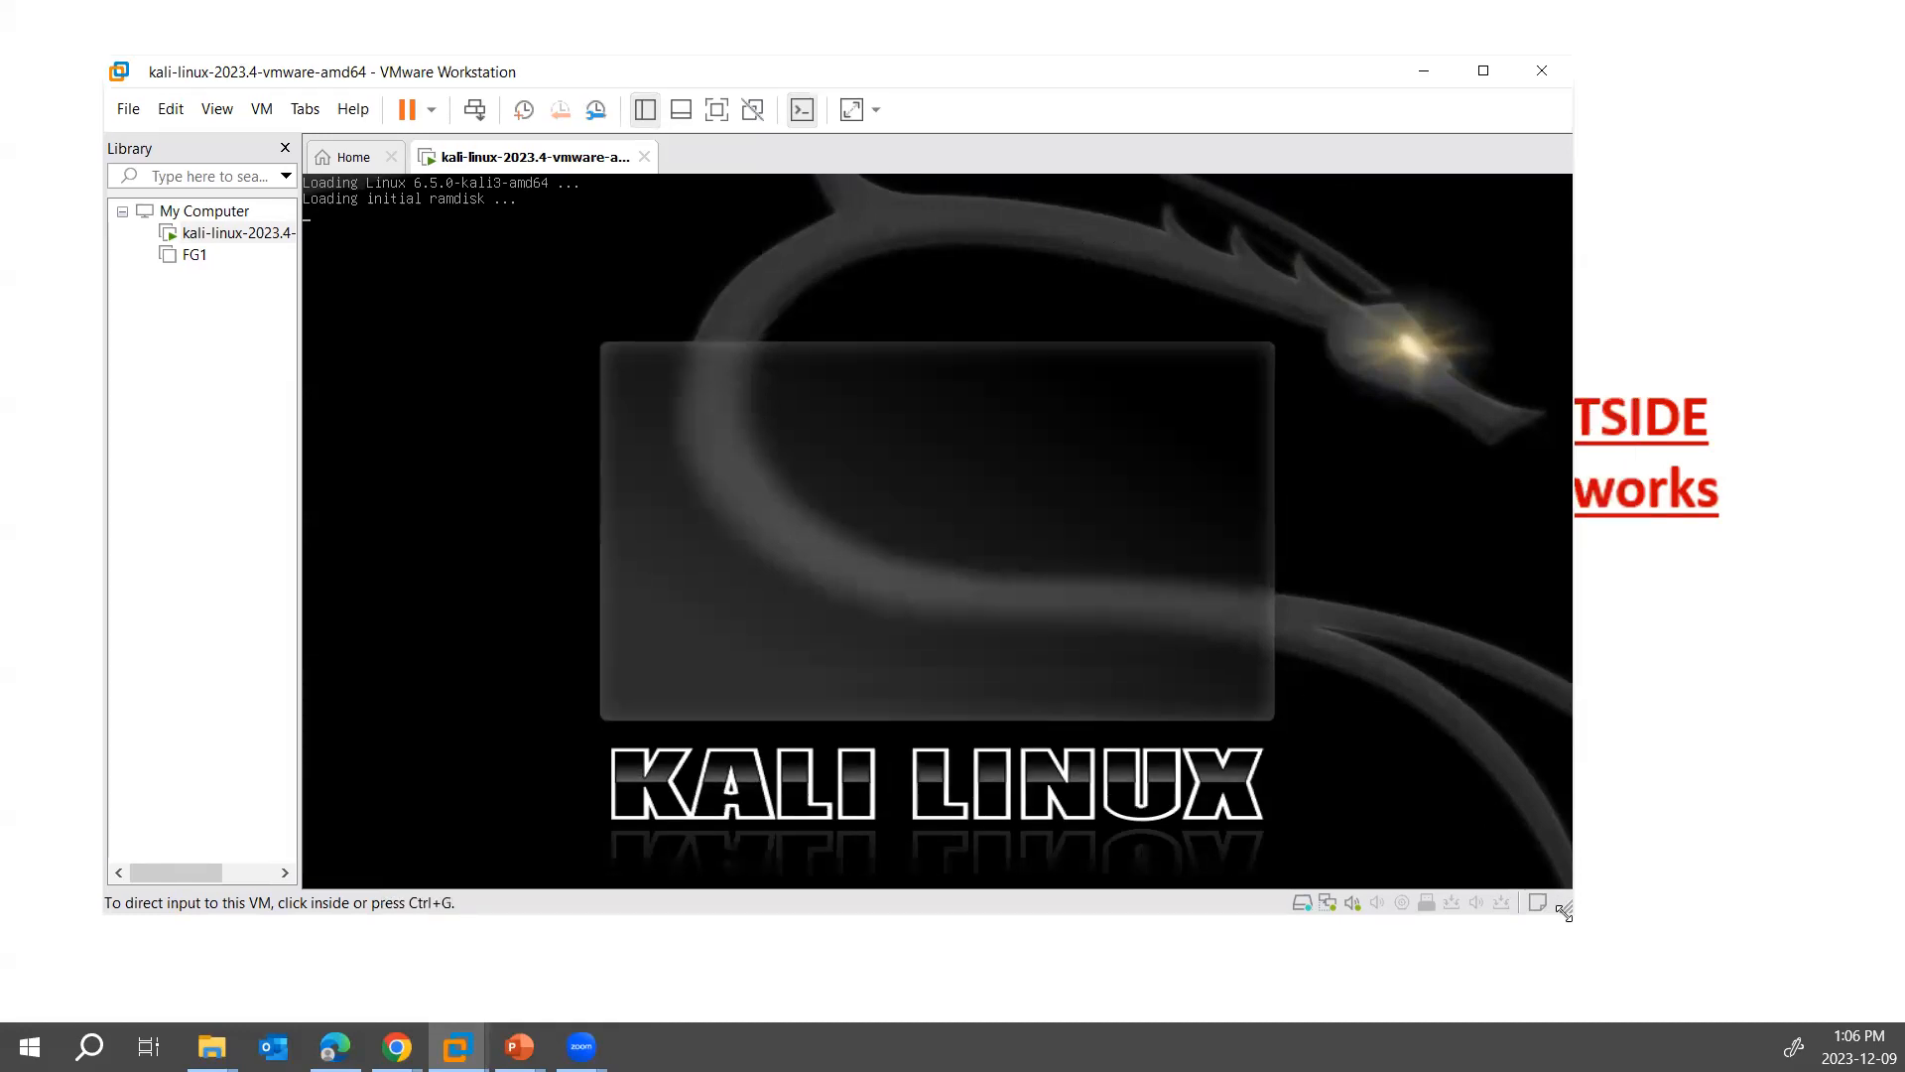
drag(1564, 911, 1698, 953)
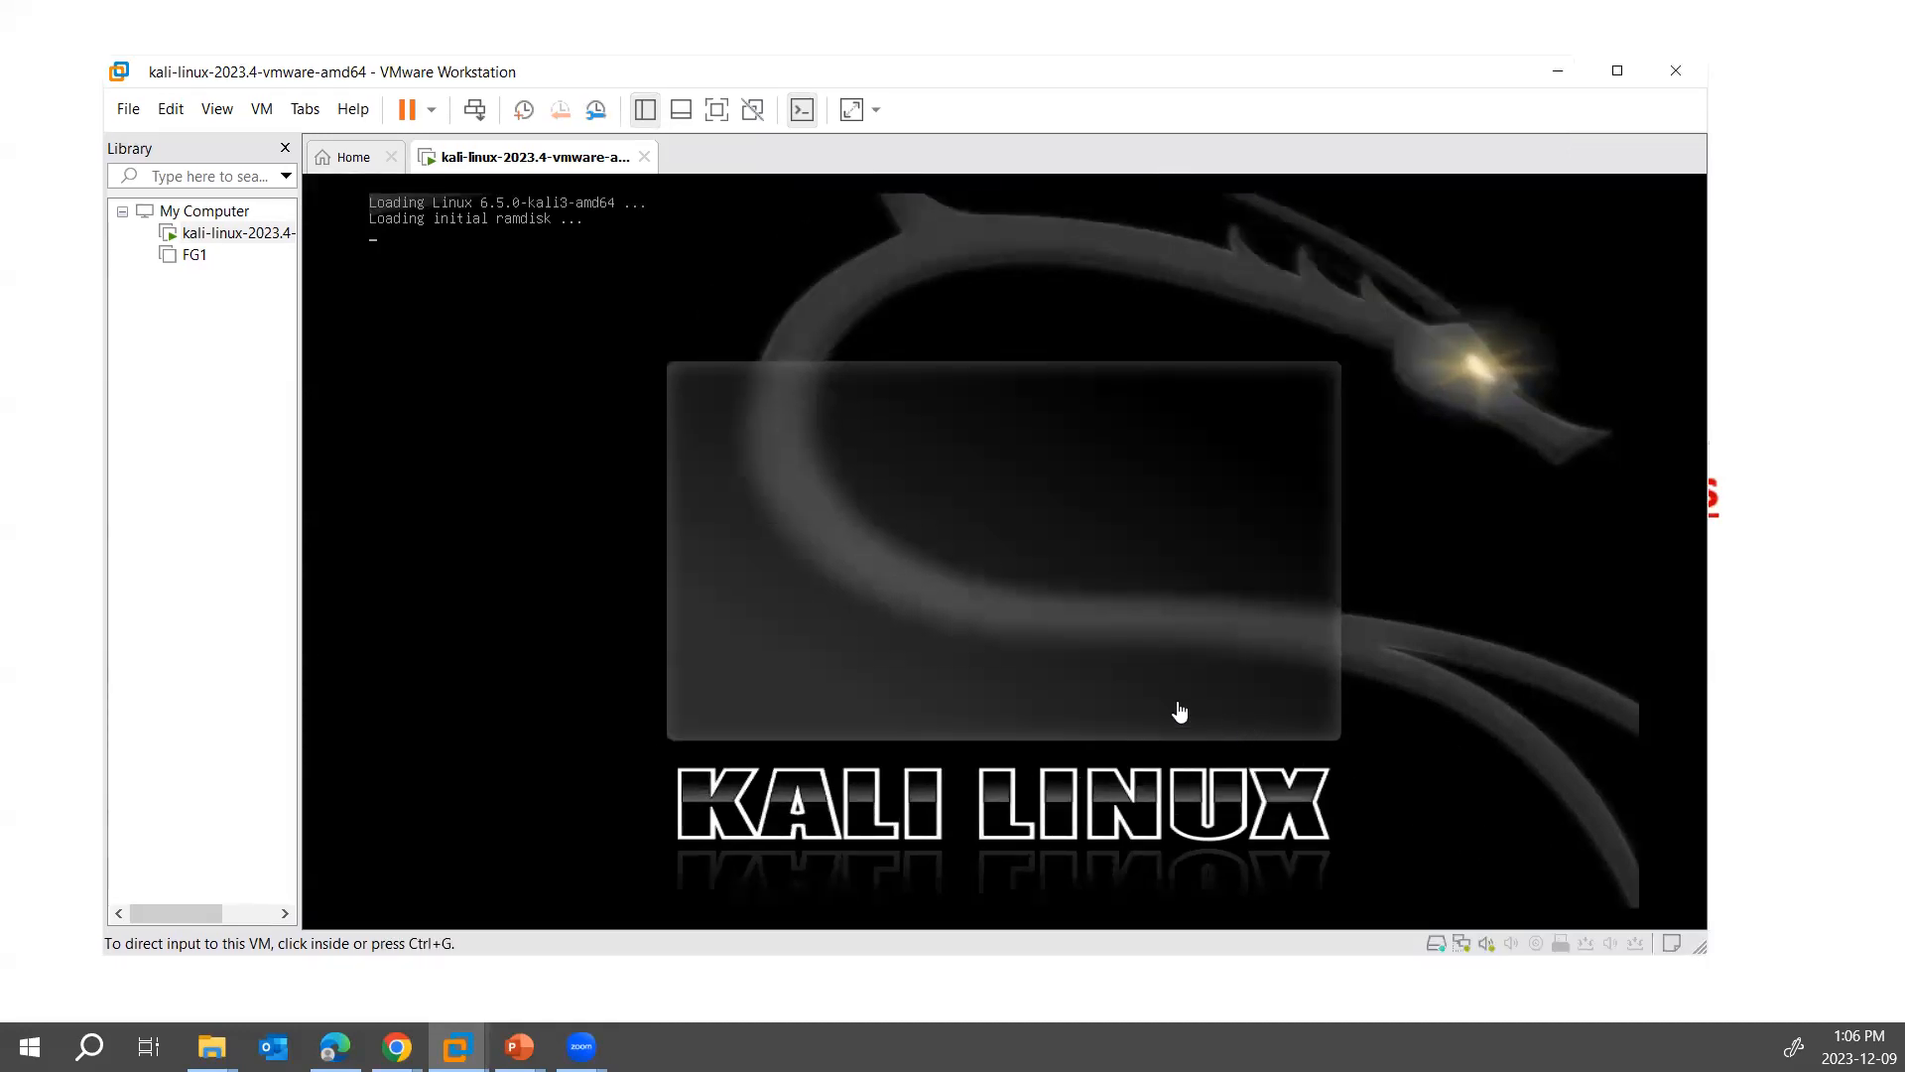
- Open a Windows Command Prompt on the host and run ipconfig
right_click(30, 1046)
click(227, 923)
key(Return)
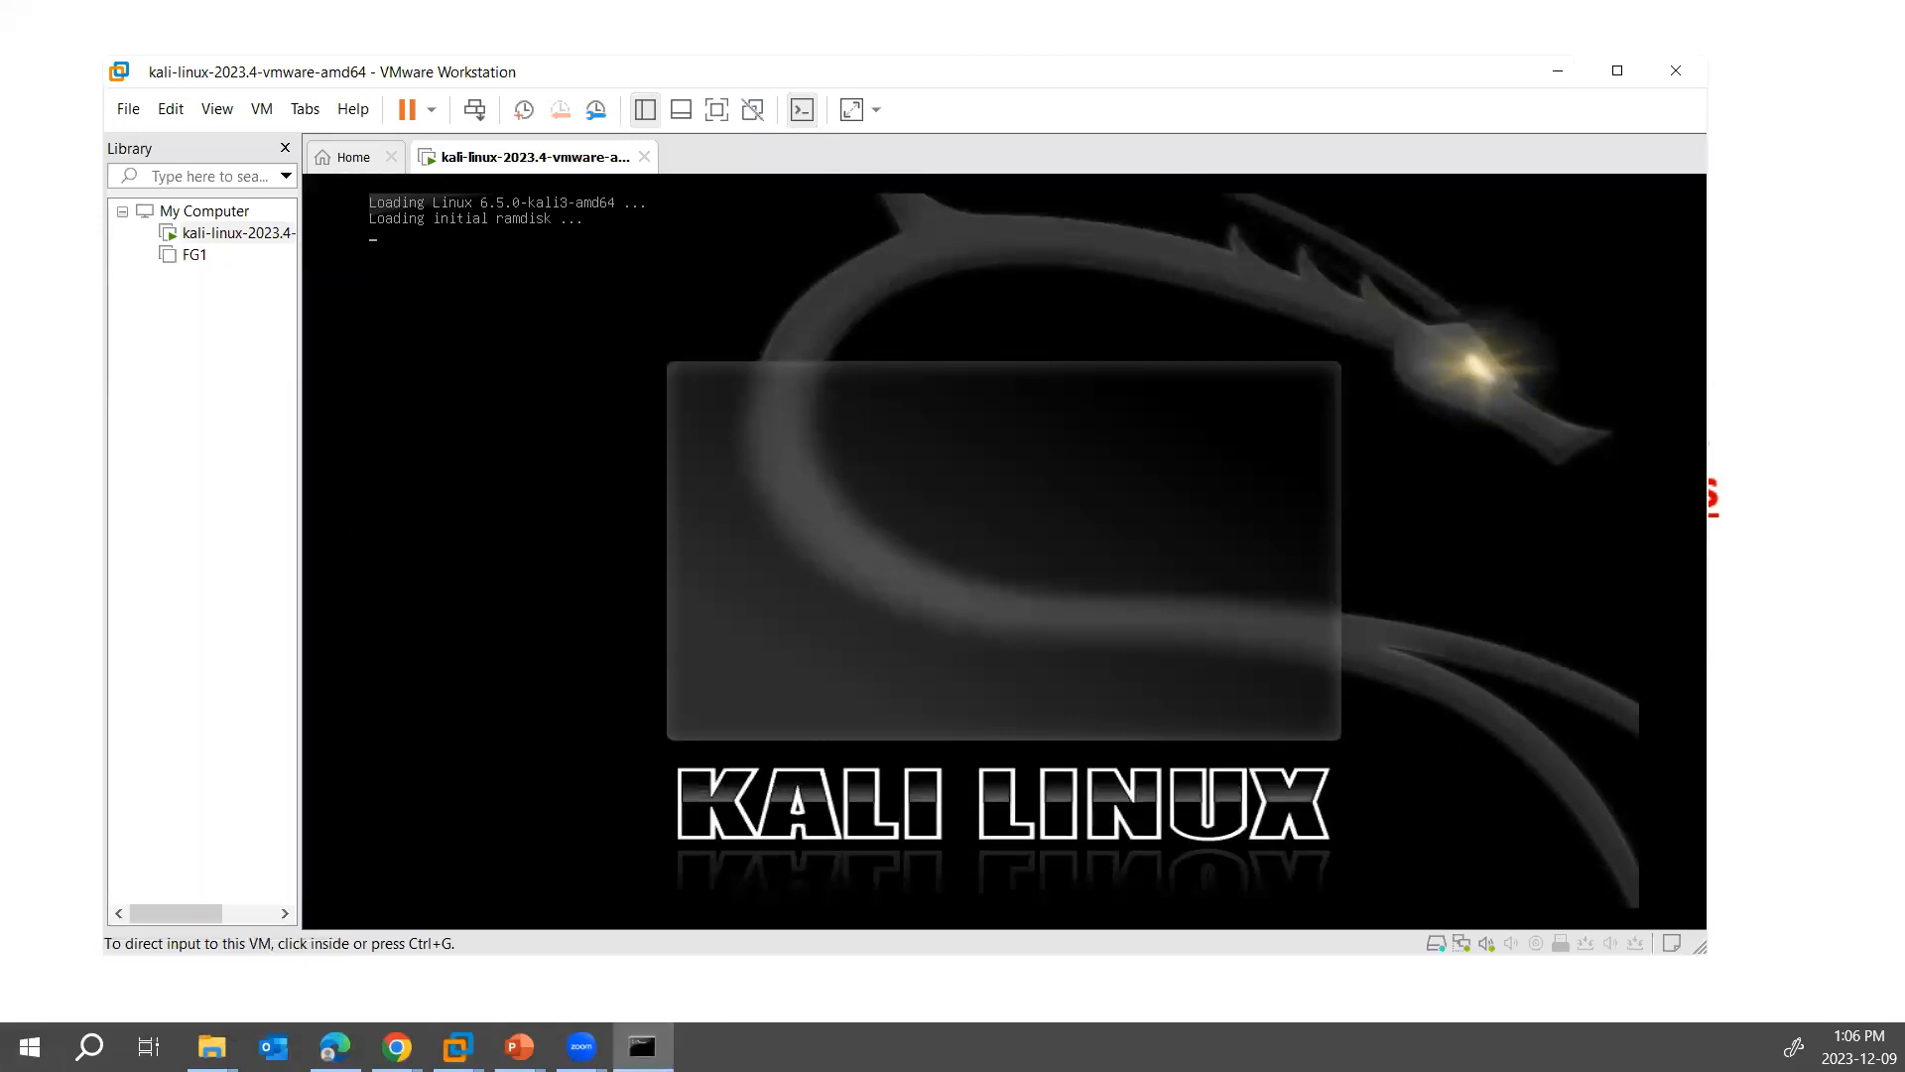
drag(0, 244, 1067, 328)
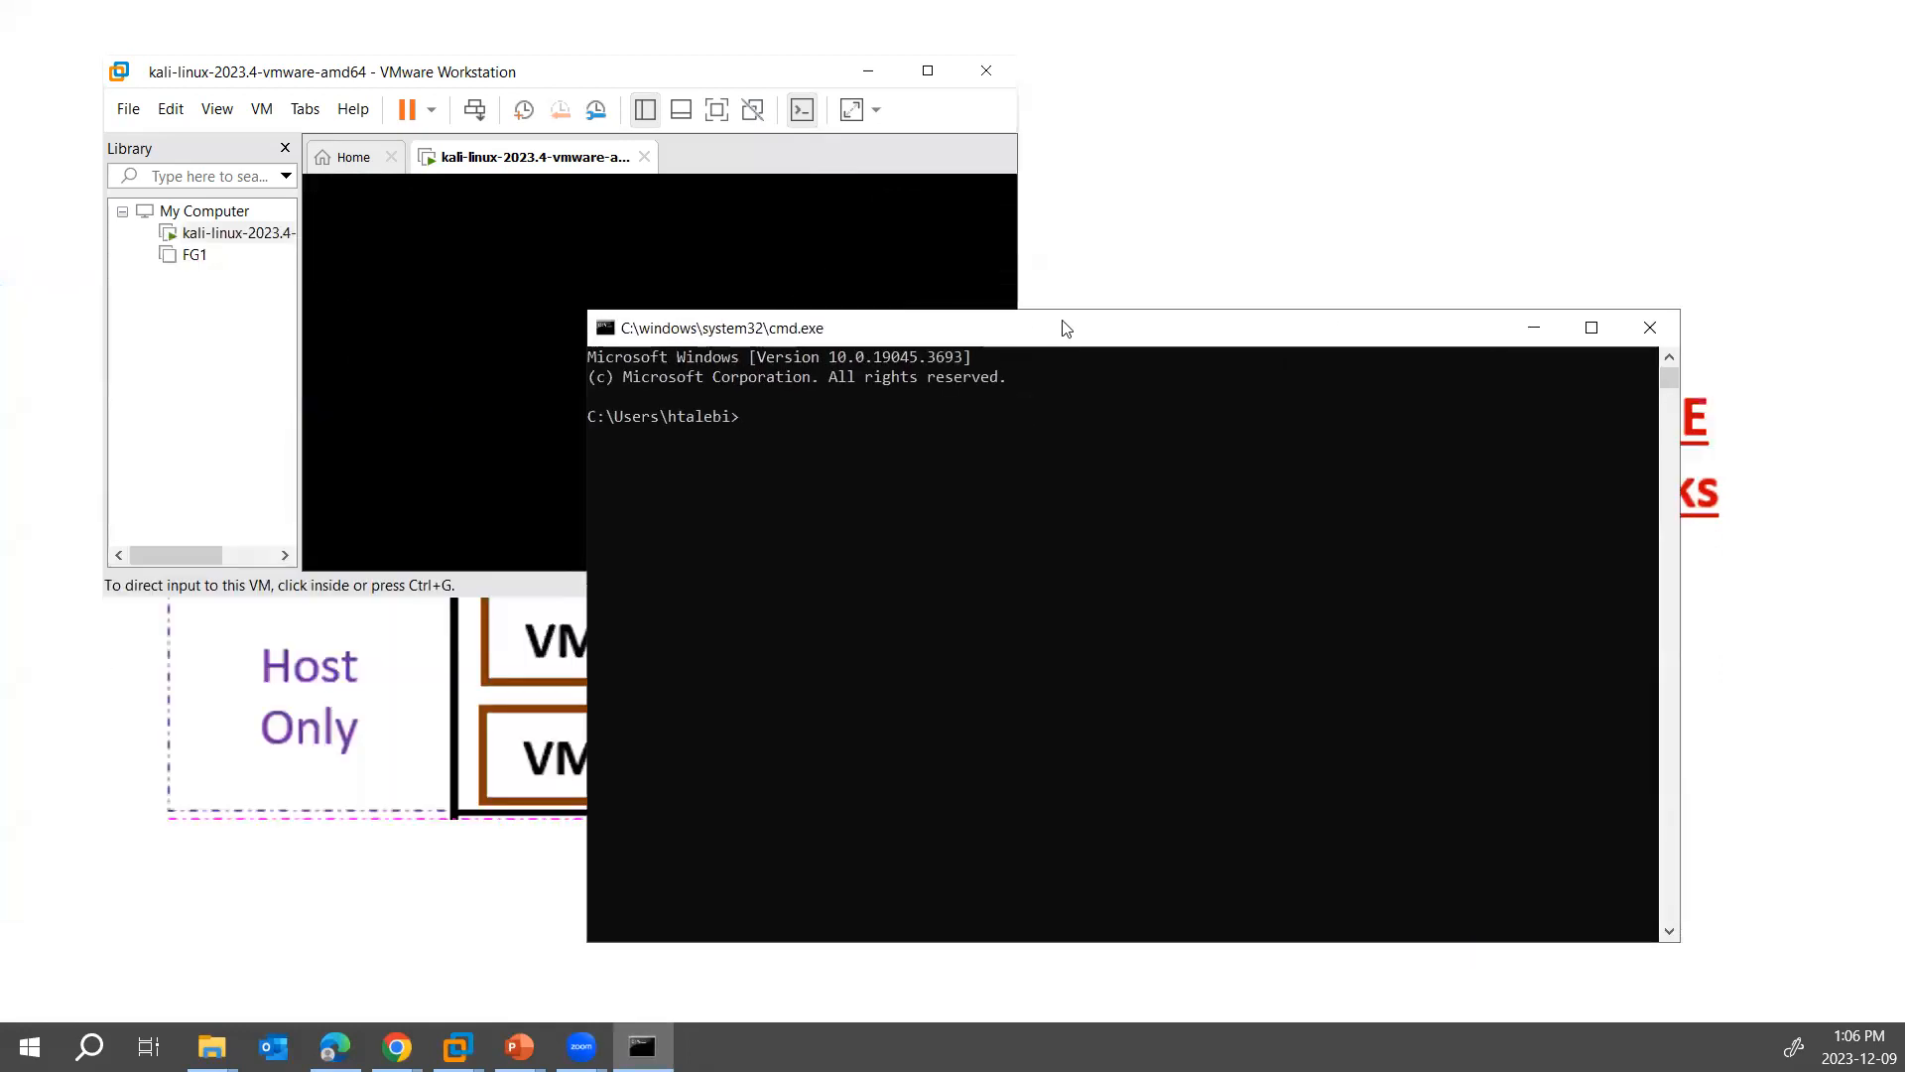
text(ipconfig)
key(Return)
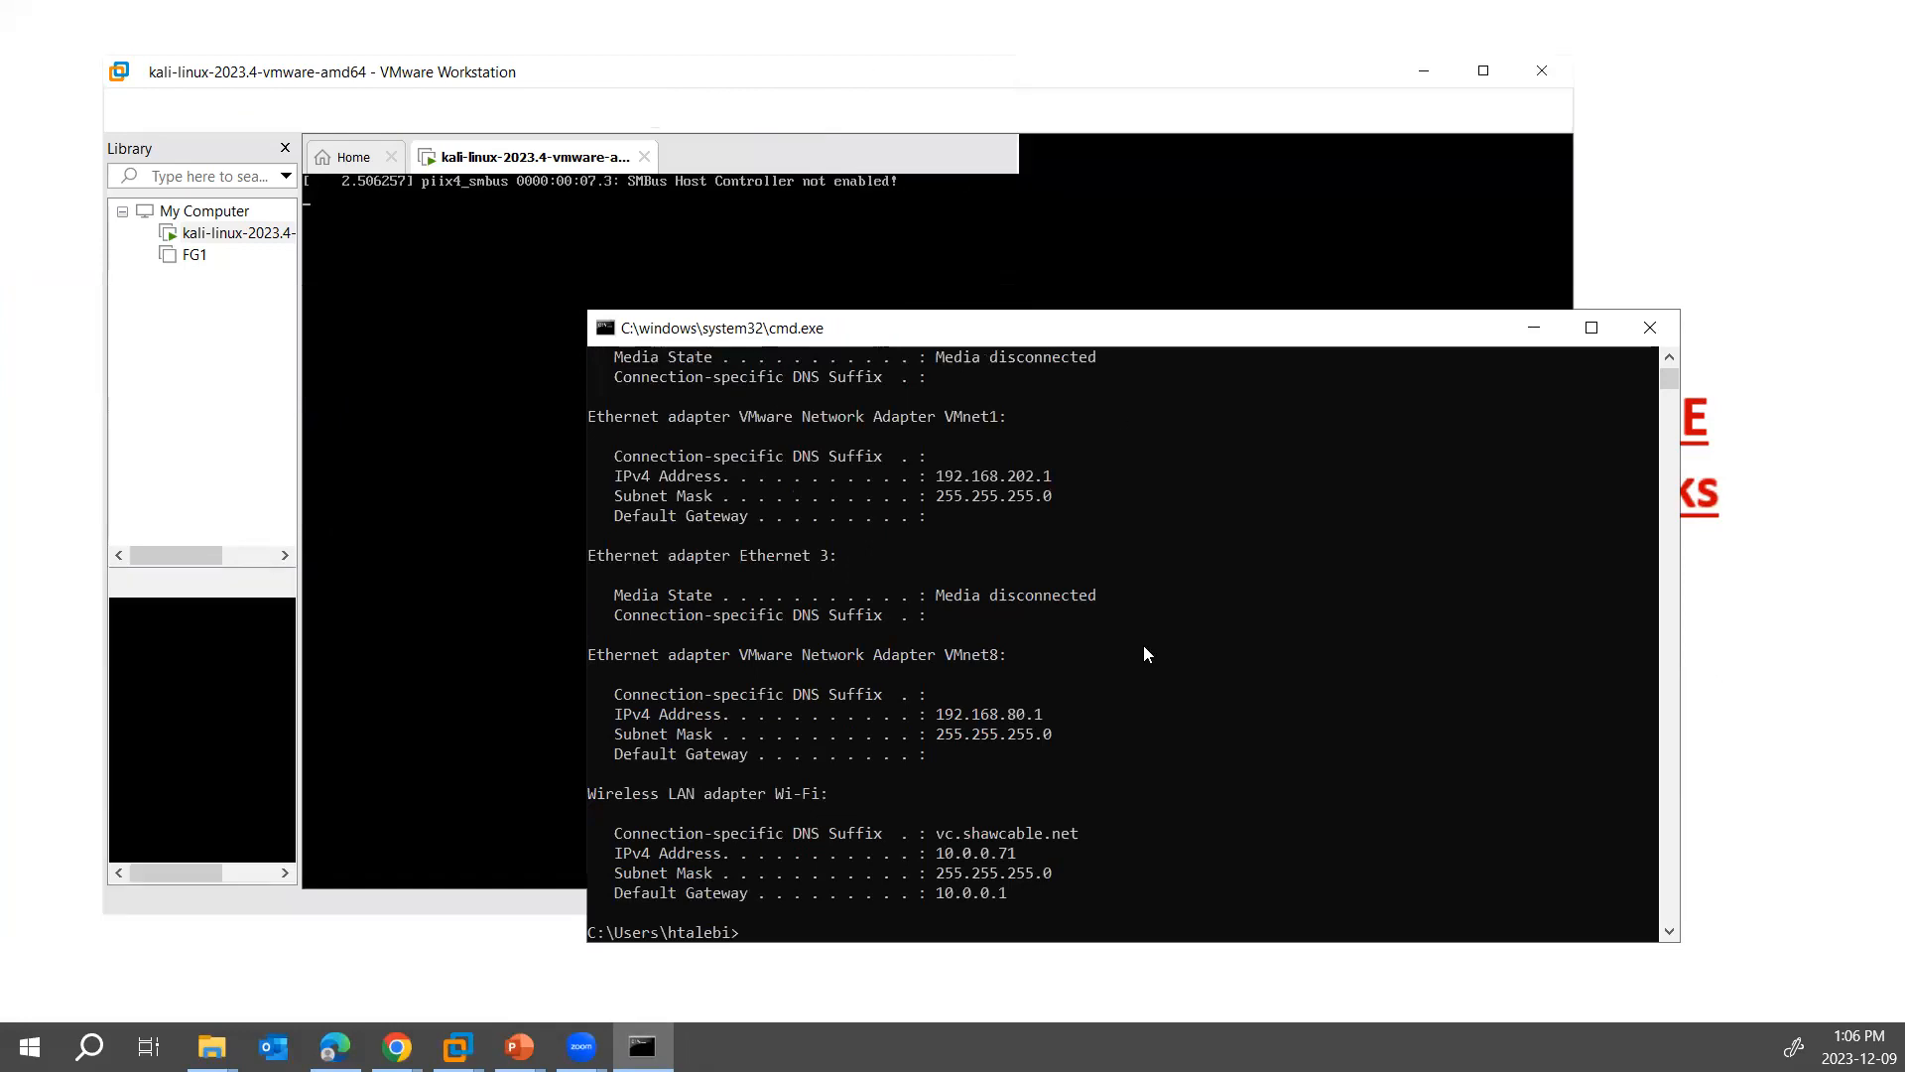
- Examine the host's Wi-Fi adapter settings in the output, highlight its IPv4 address, and minimize the Command Prompt
scroll(1144, 647, up, 1)
scroll(1144, 647, down, 3)
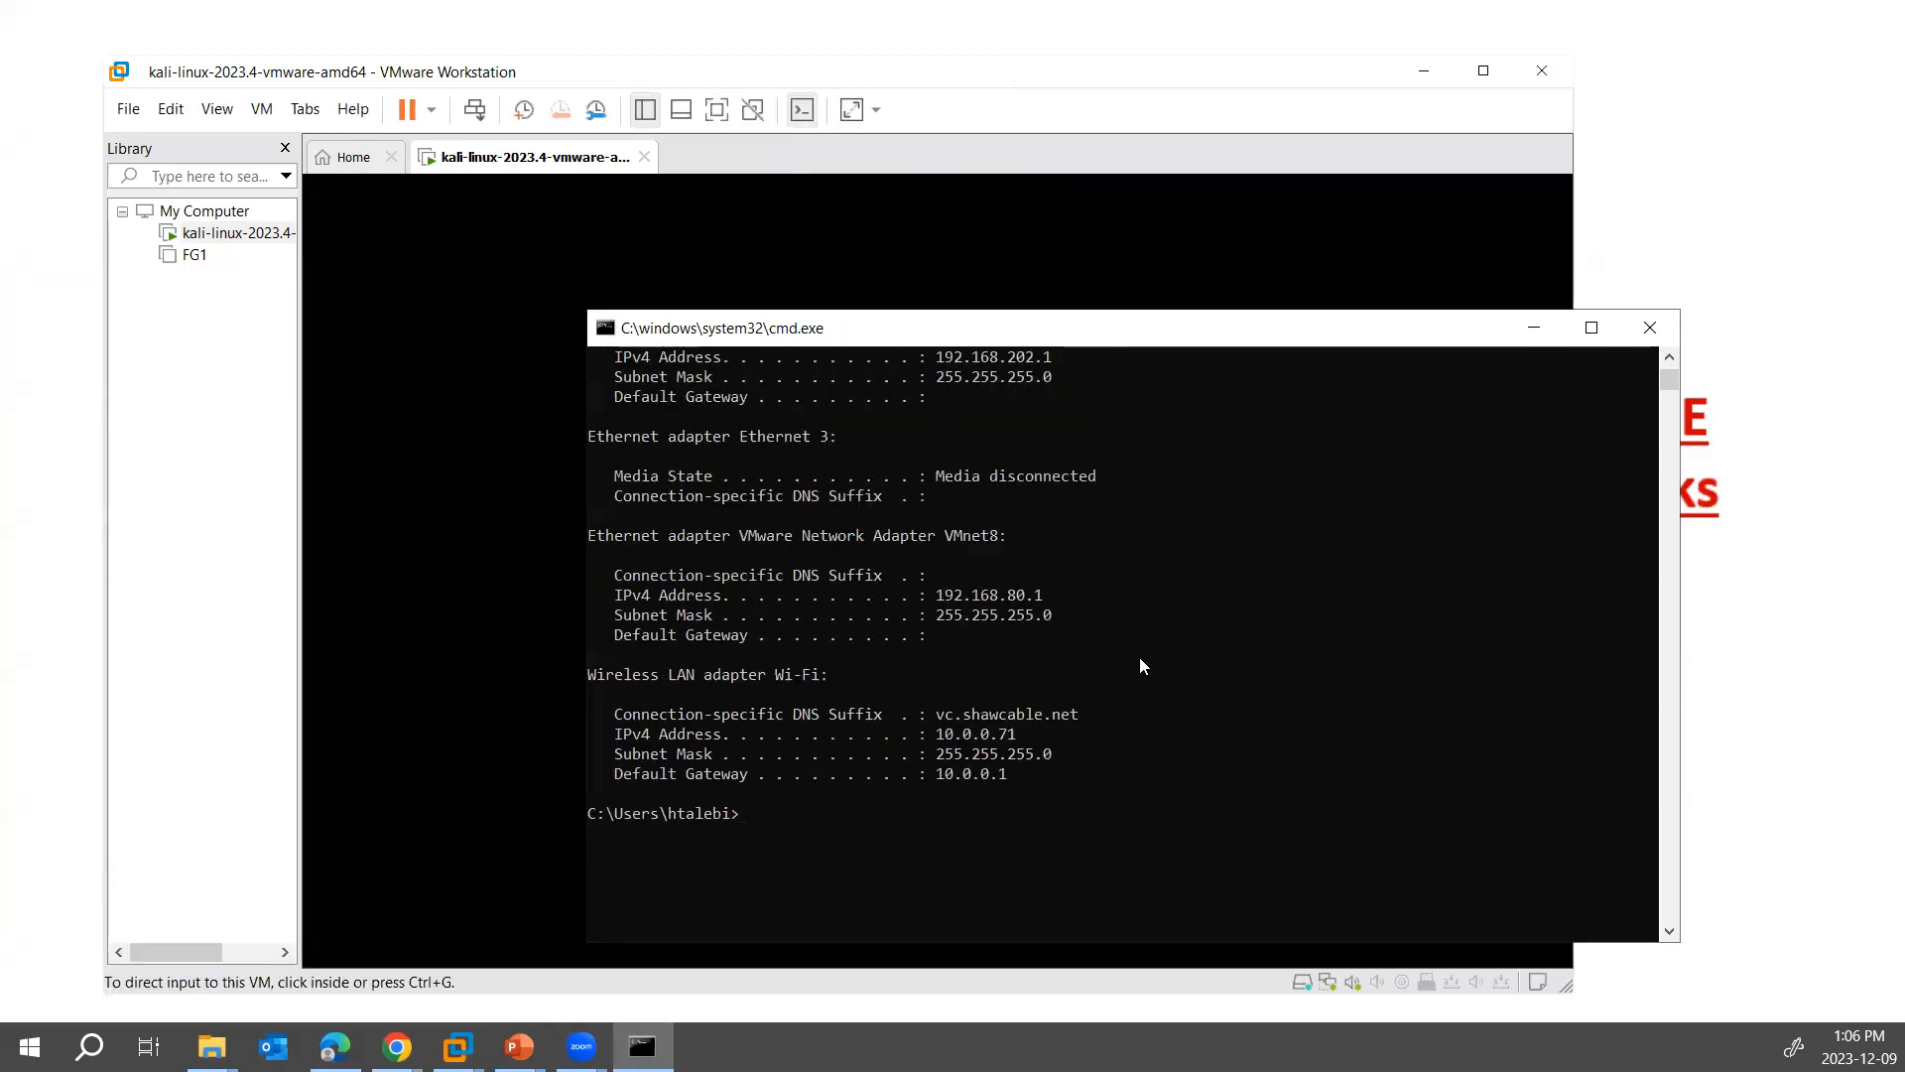
drag(605, 717, 1030, 784)
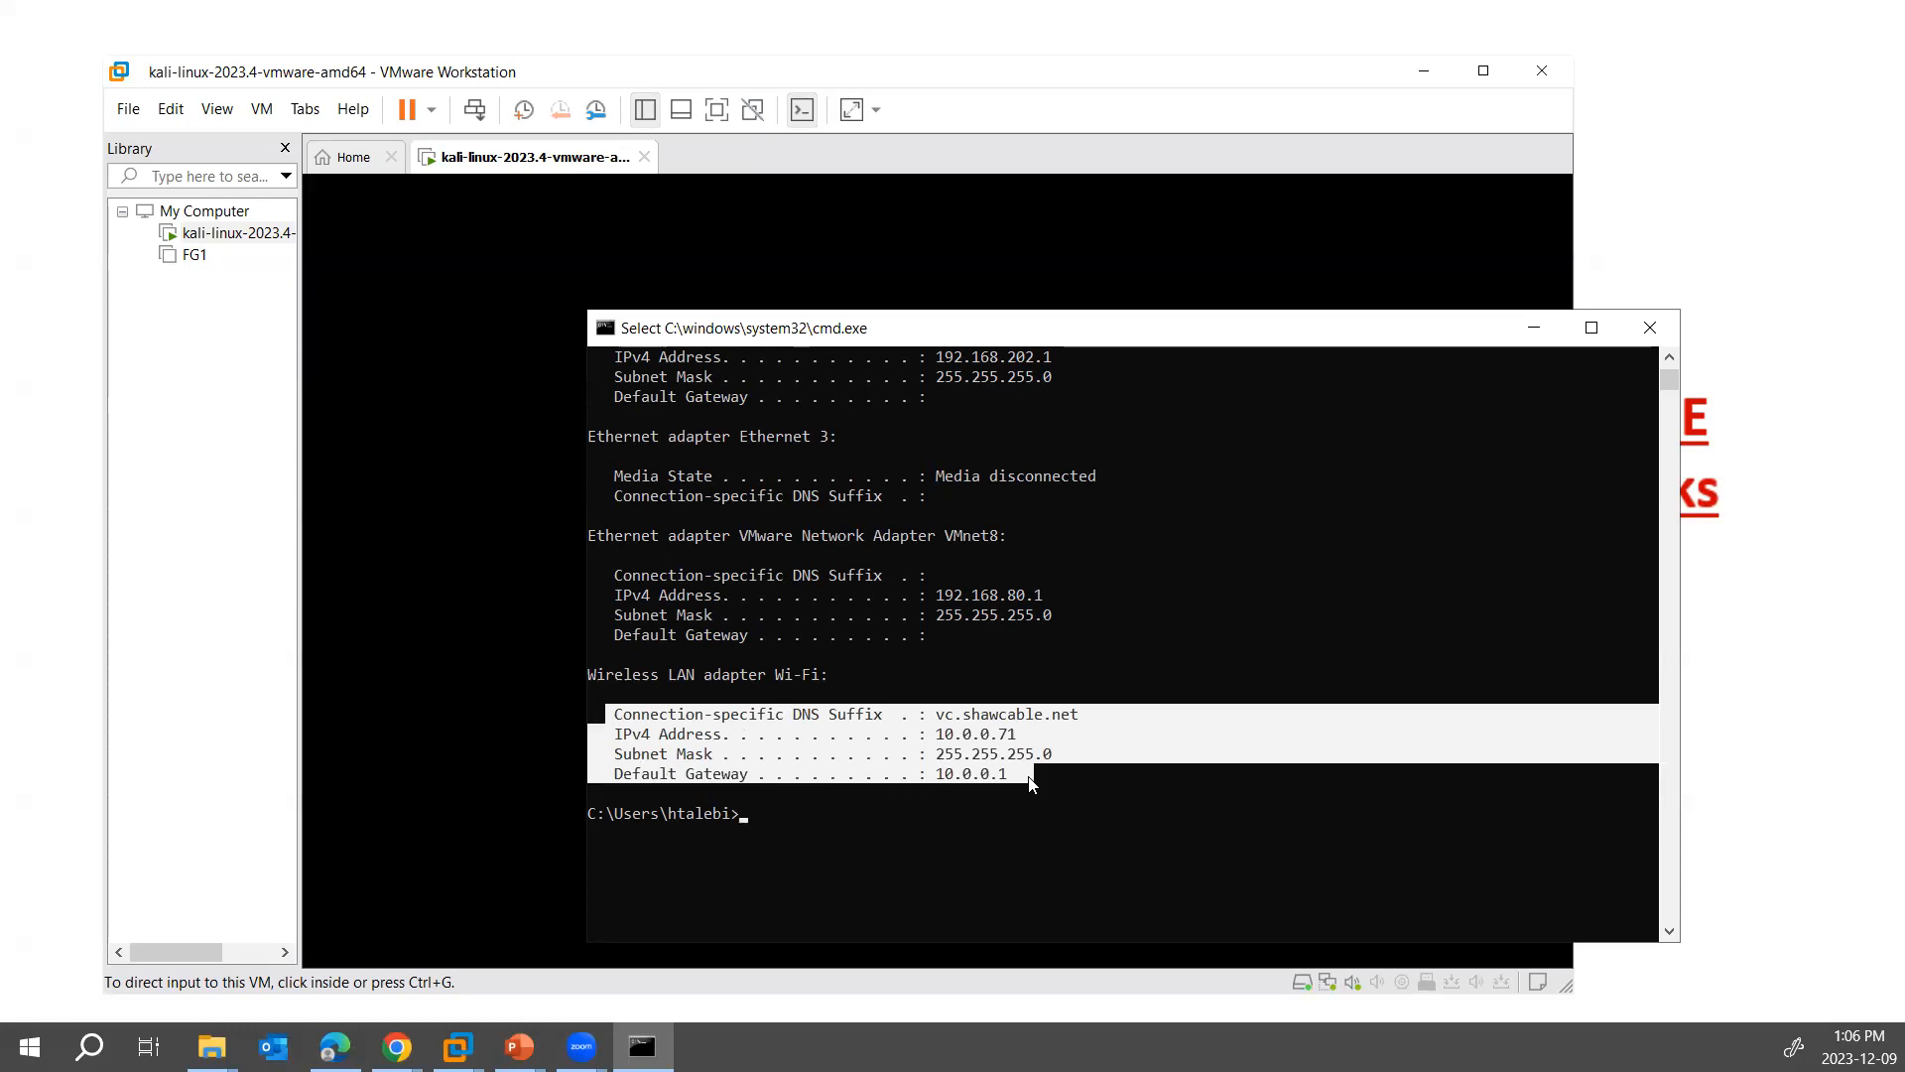
click(985, 754)
drag(935, 736, 1024, 742)
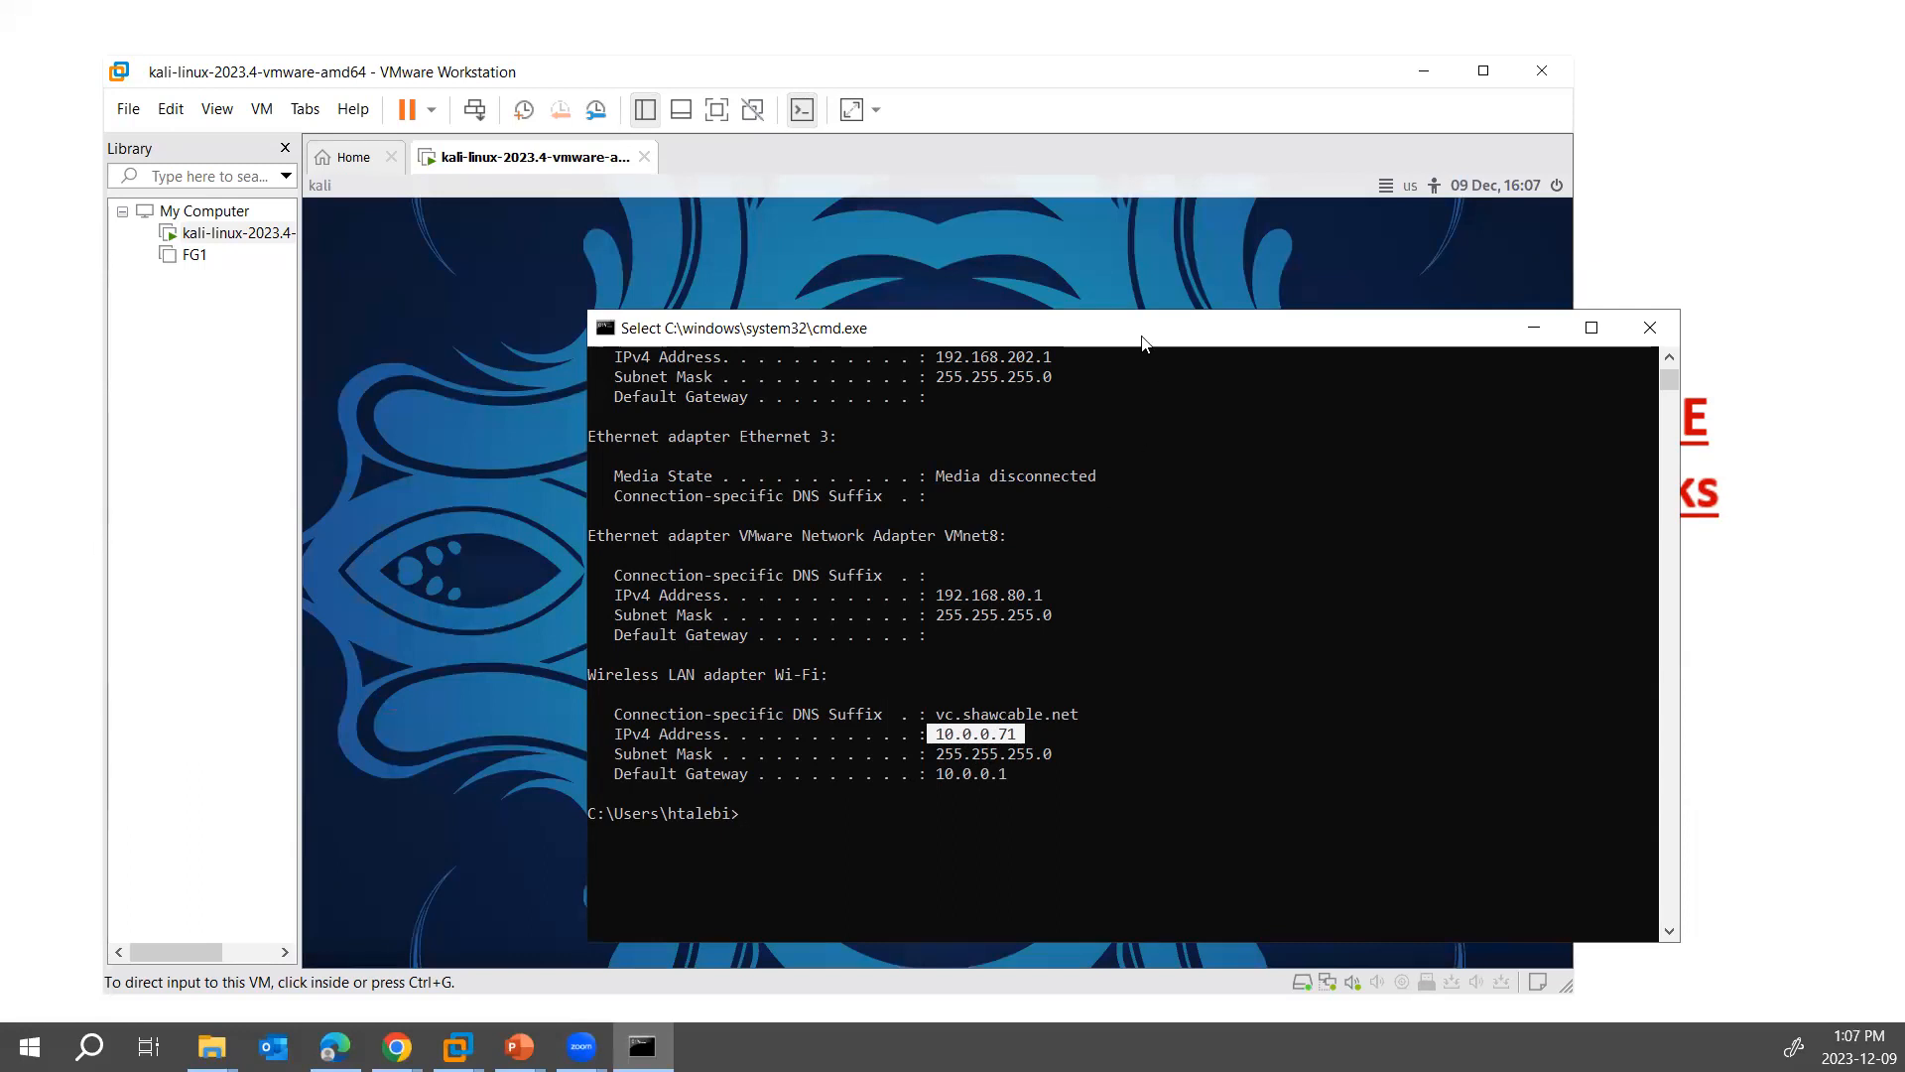
drag(1144, 343, 1079, 342)
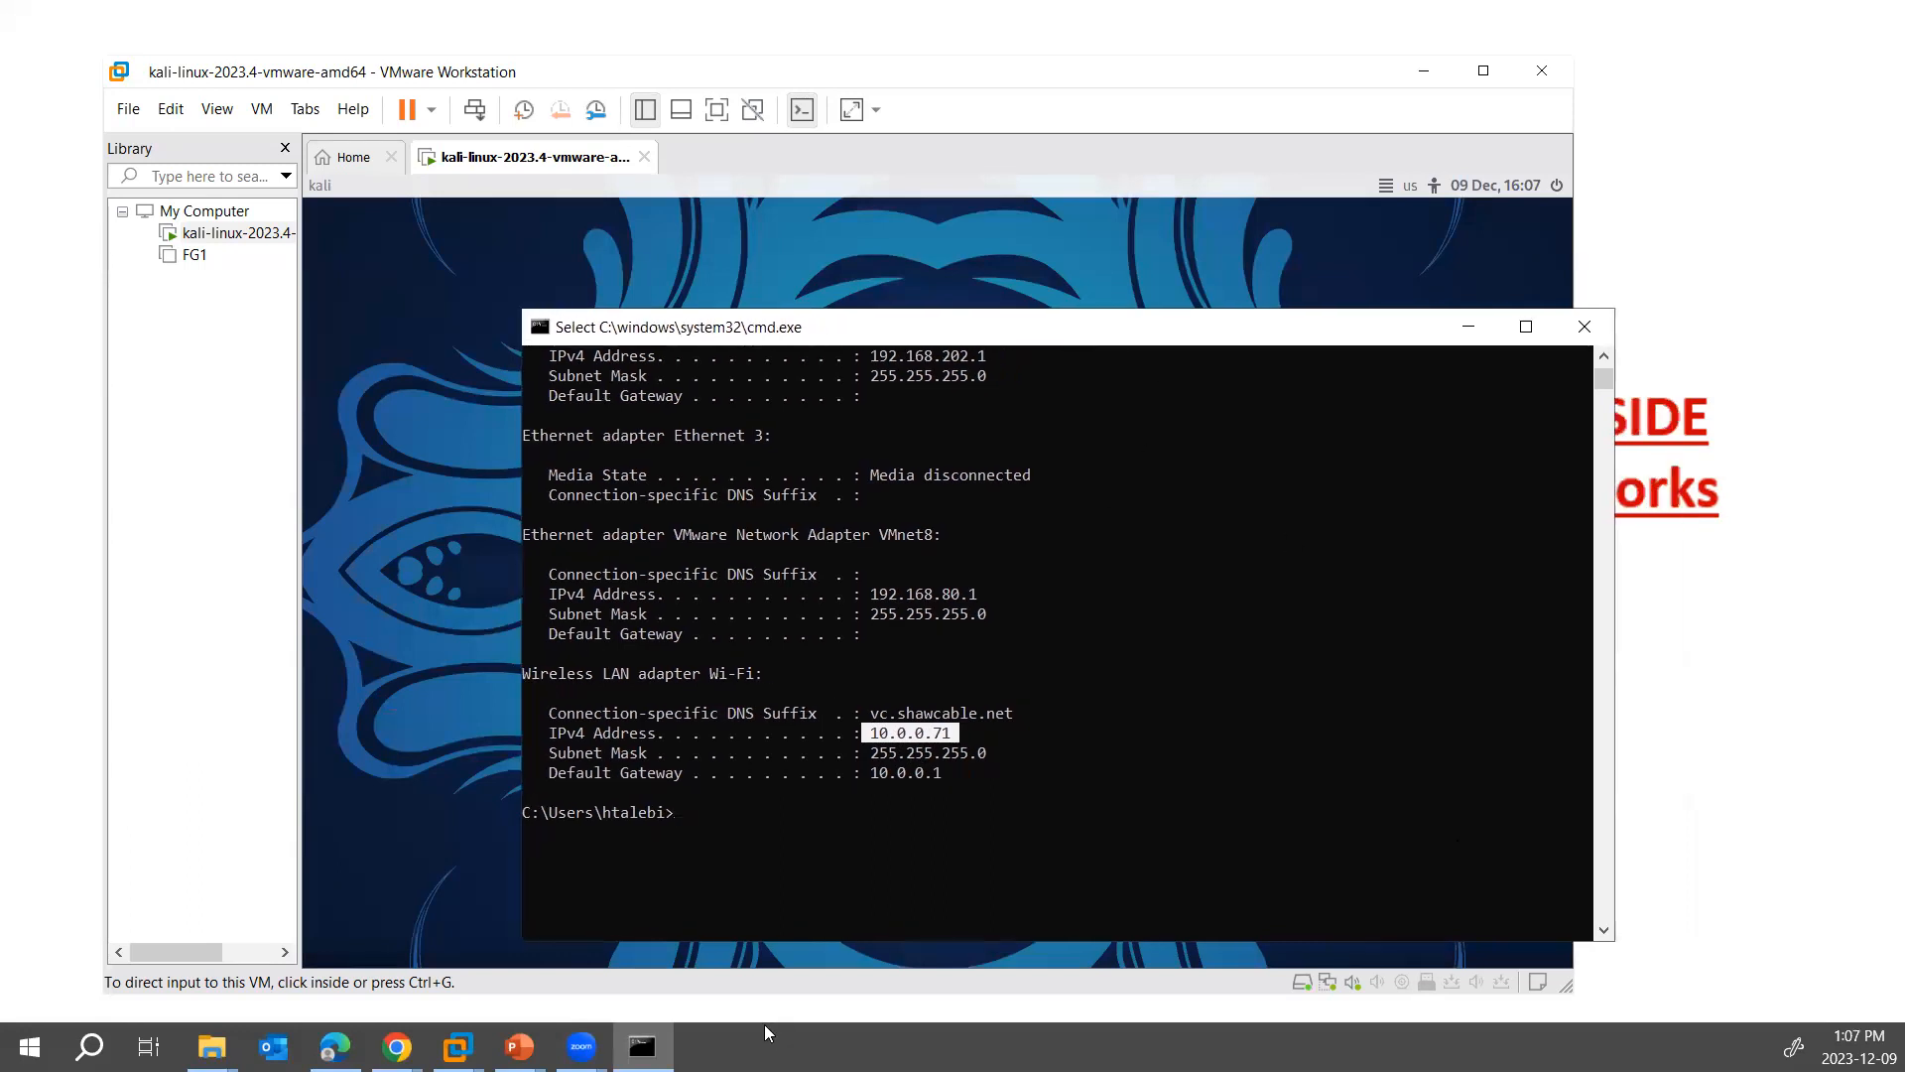
click(1469, 327)
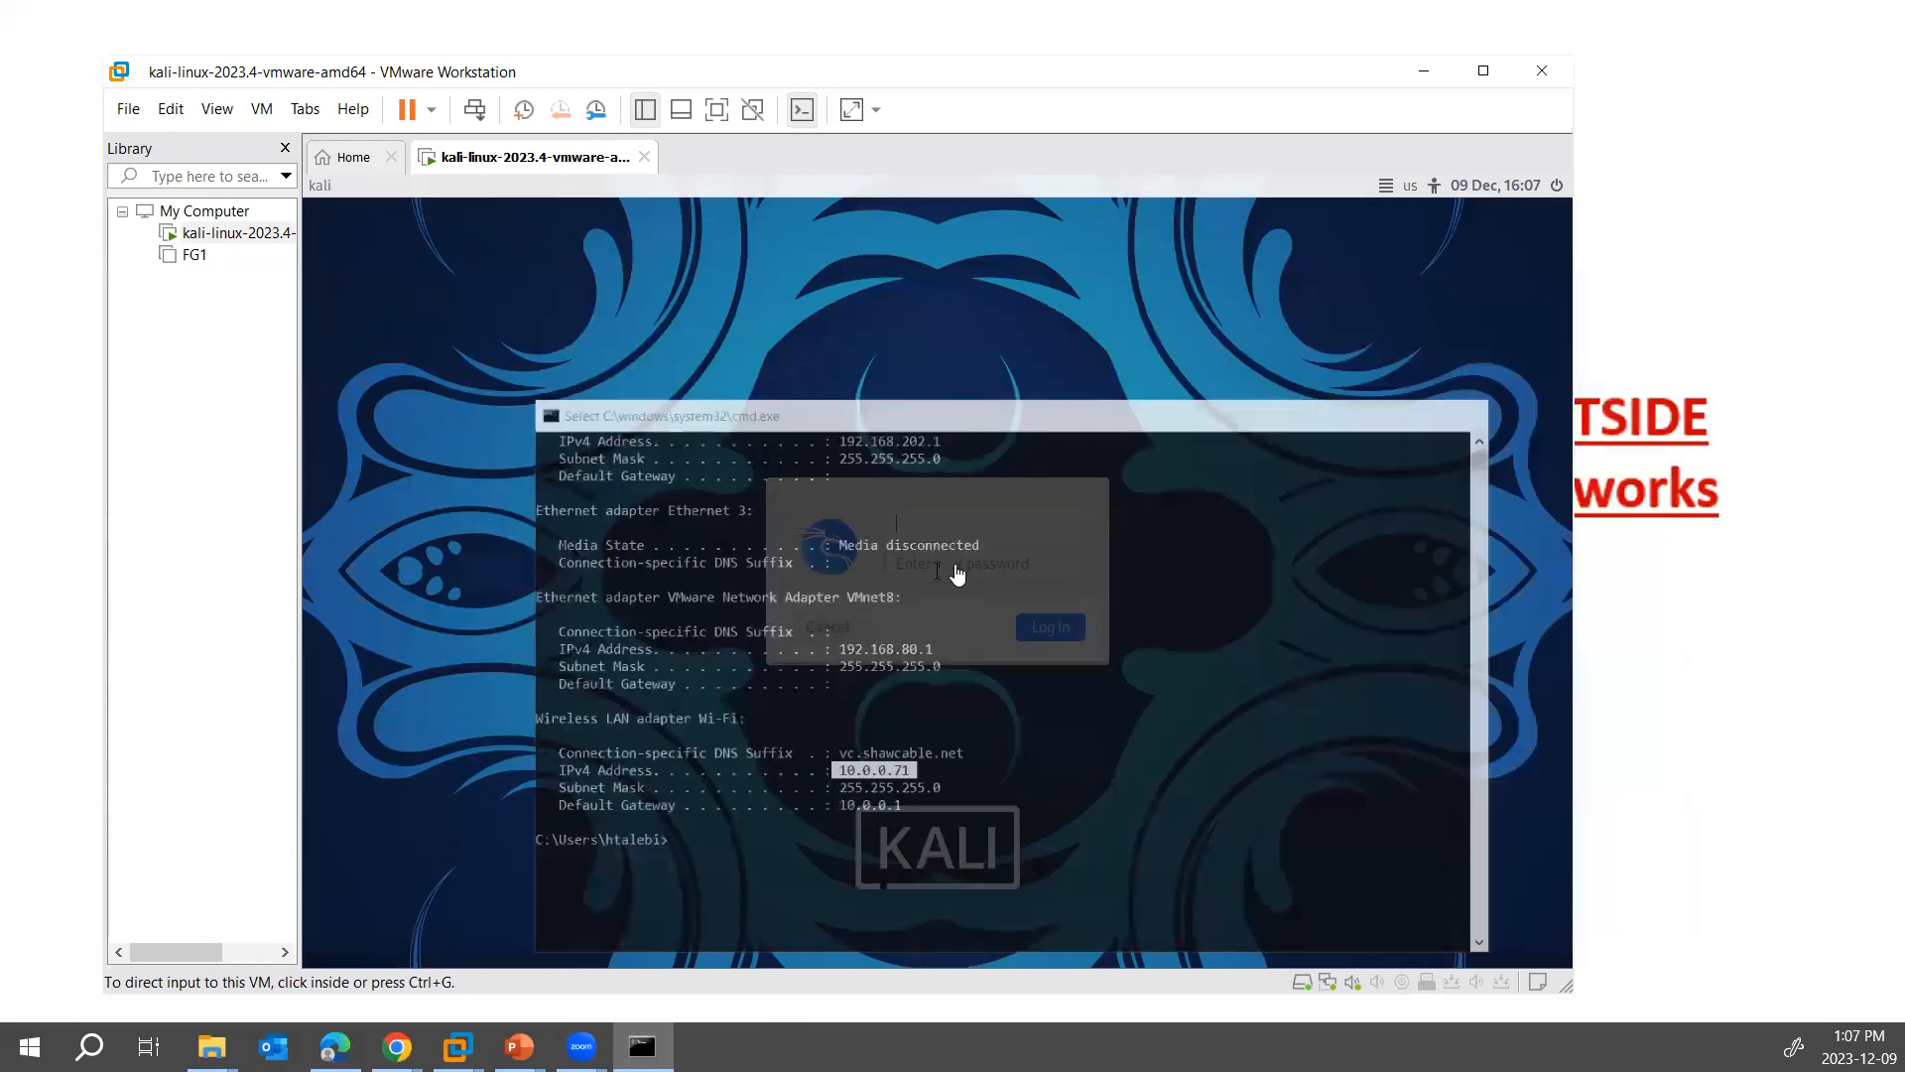
- Log in to the Kali virtual machine with the account's username and password
click(958, 516)
text(kali)
key(Tab)
text(kali)
key(Return)
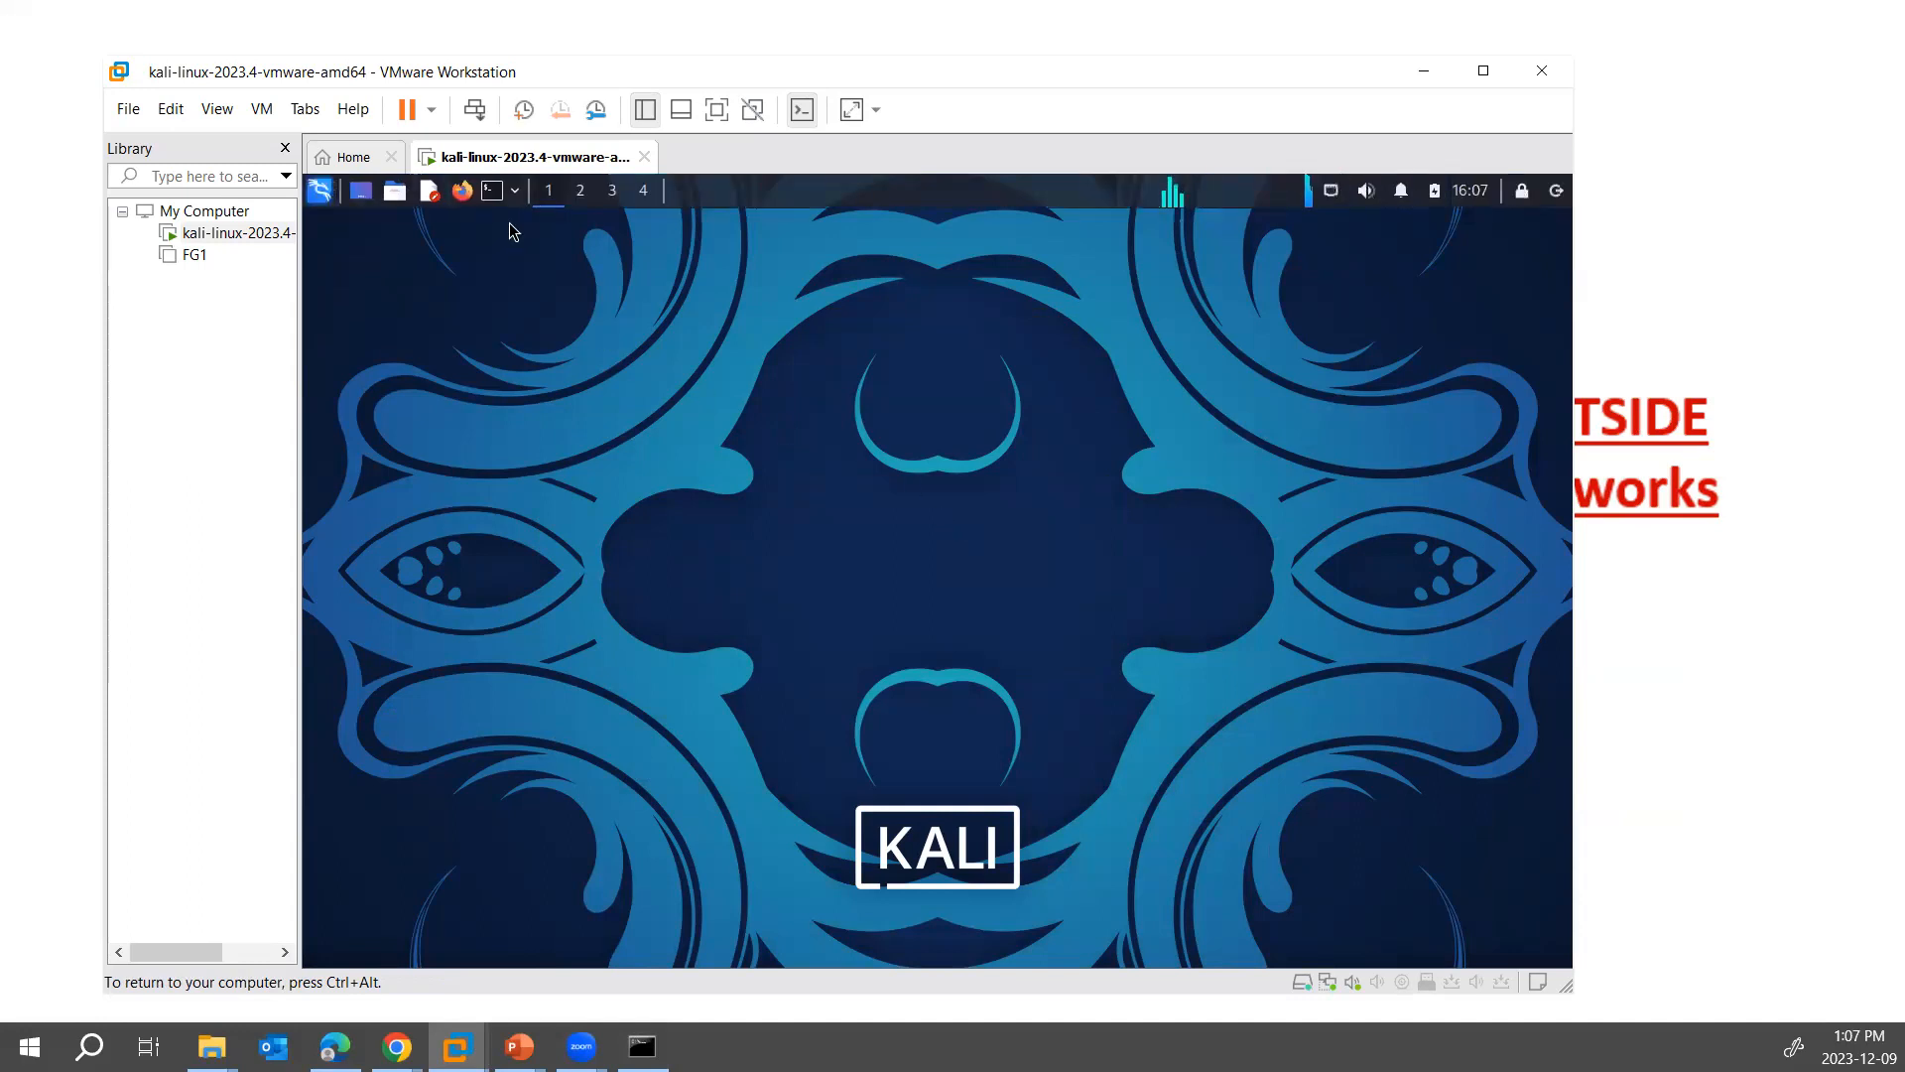
- Open a terminal in Kali and run ifconfig
key(ctrl+alt+t)
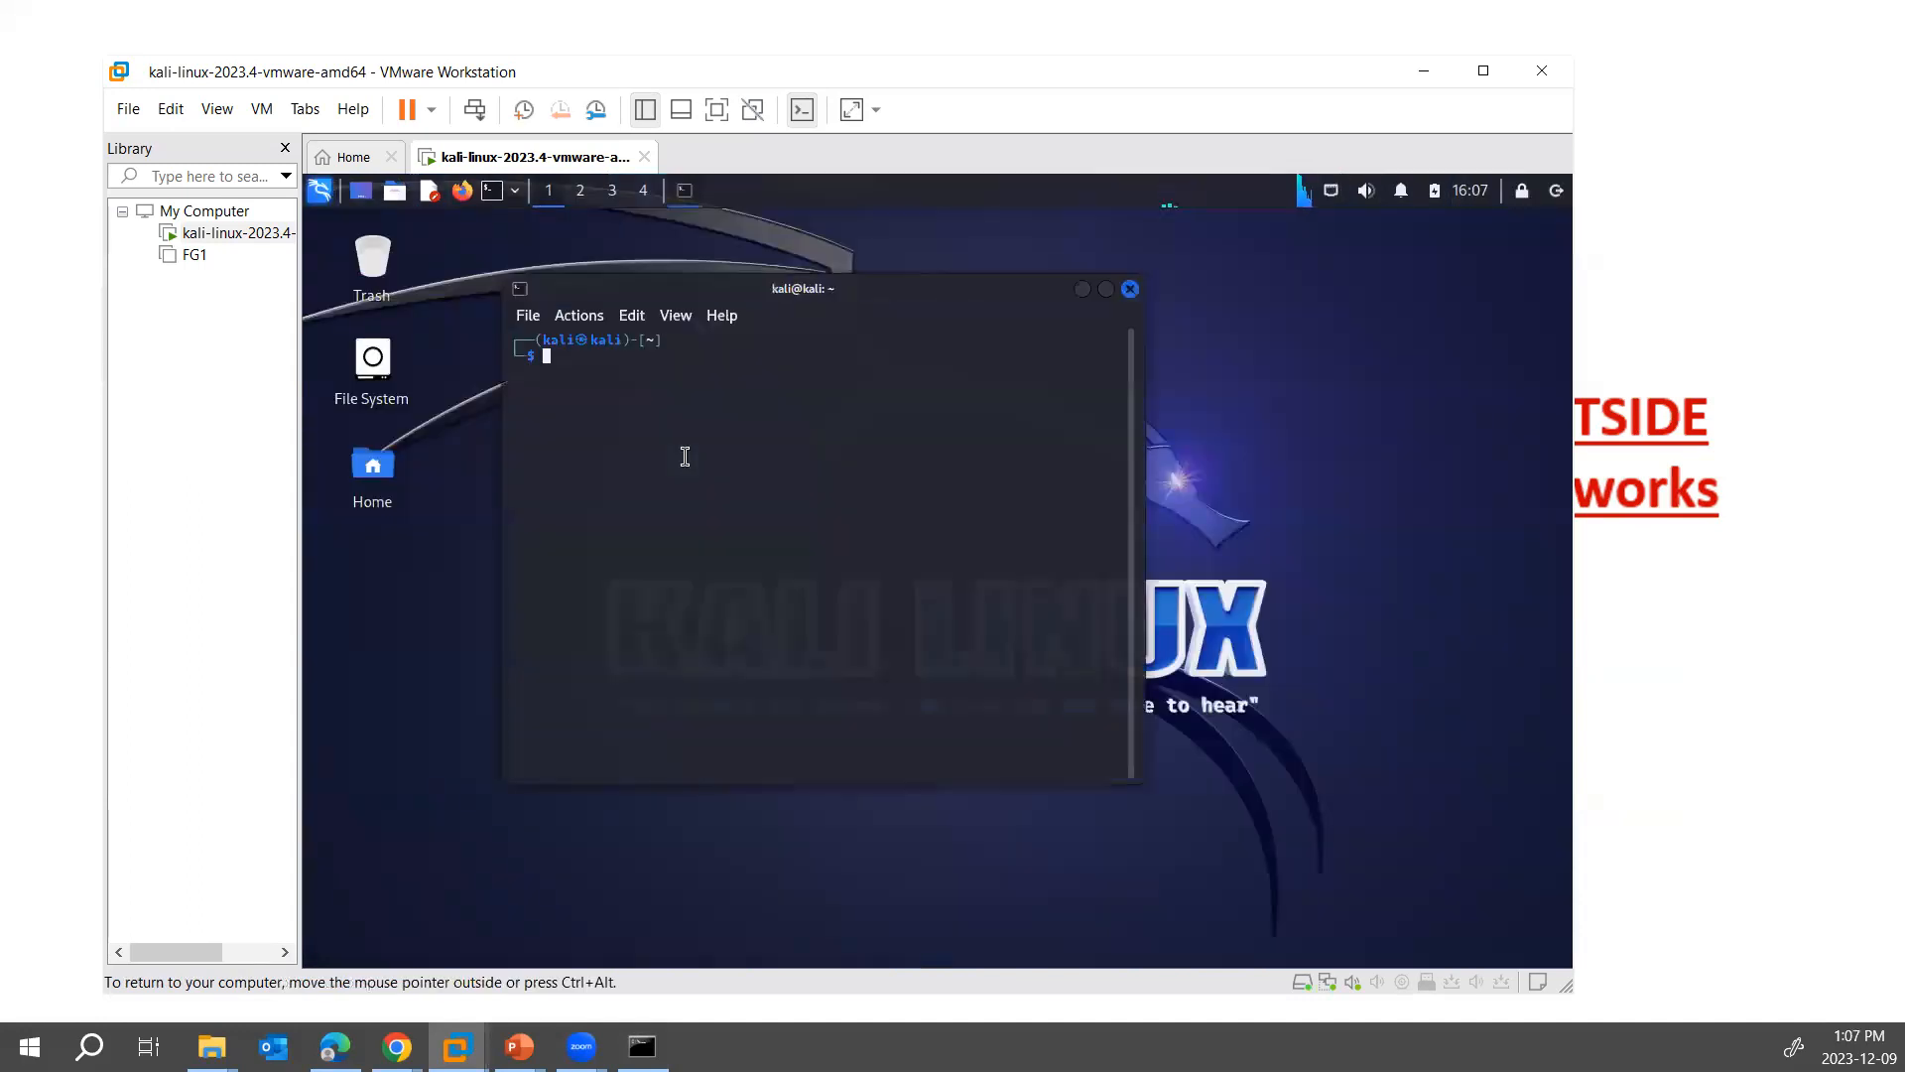
text(ifconfig)
key(Return)
- Set the IPv4 method of Wired connection 1 in Kali to Automatic (DHCP)
click(1331, 190)
click(1331, 191)
right_click(1331, 190)
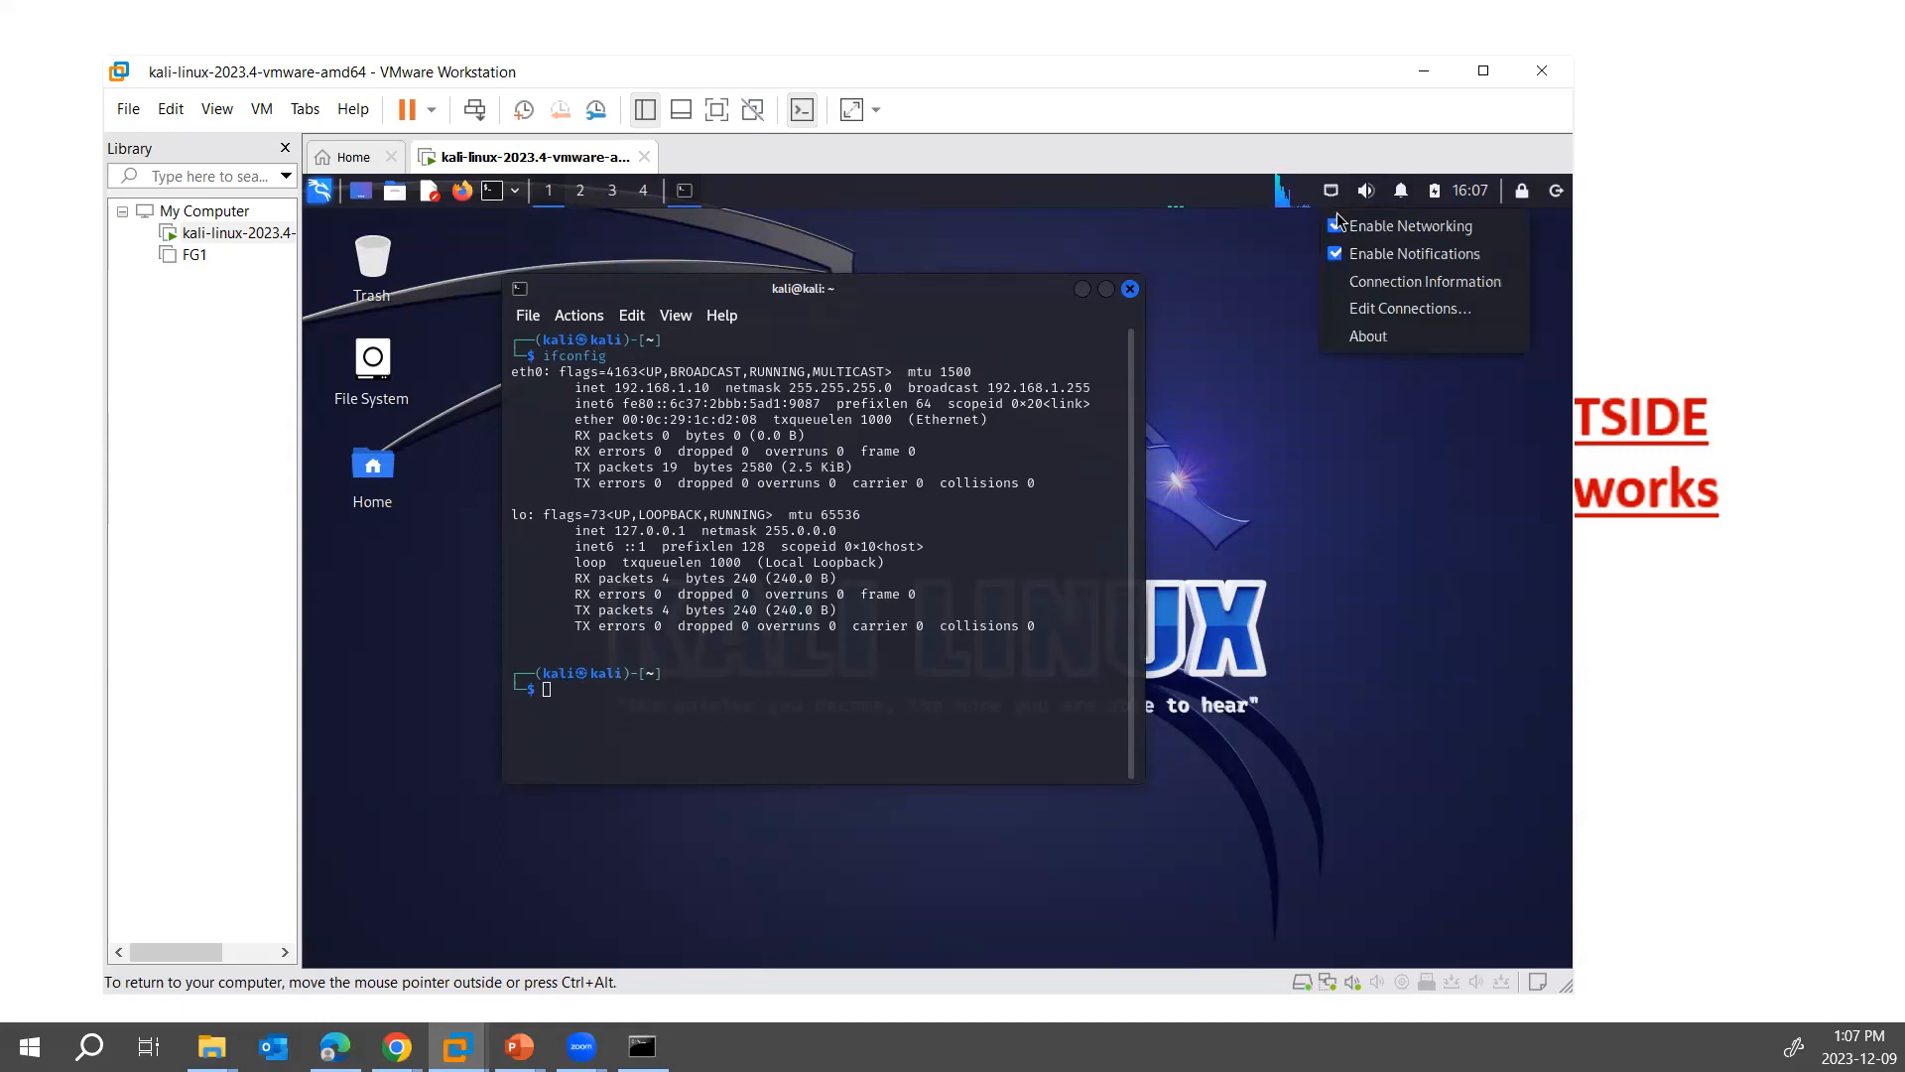
click(1365, 309)
click(815, 486)
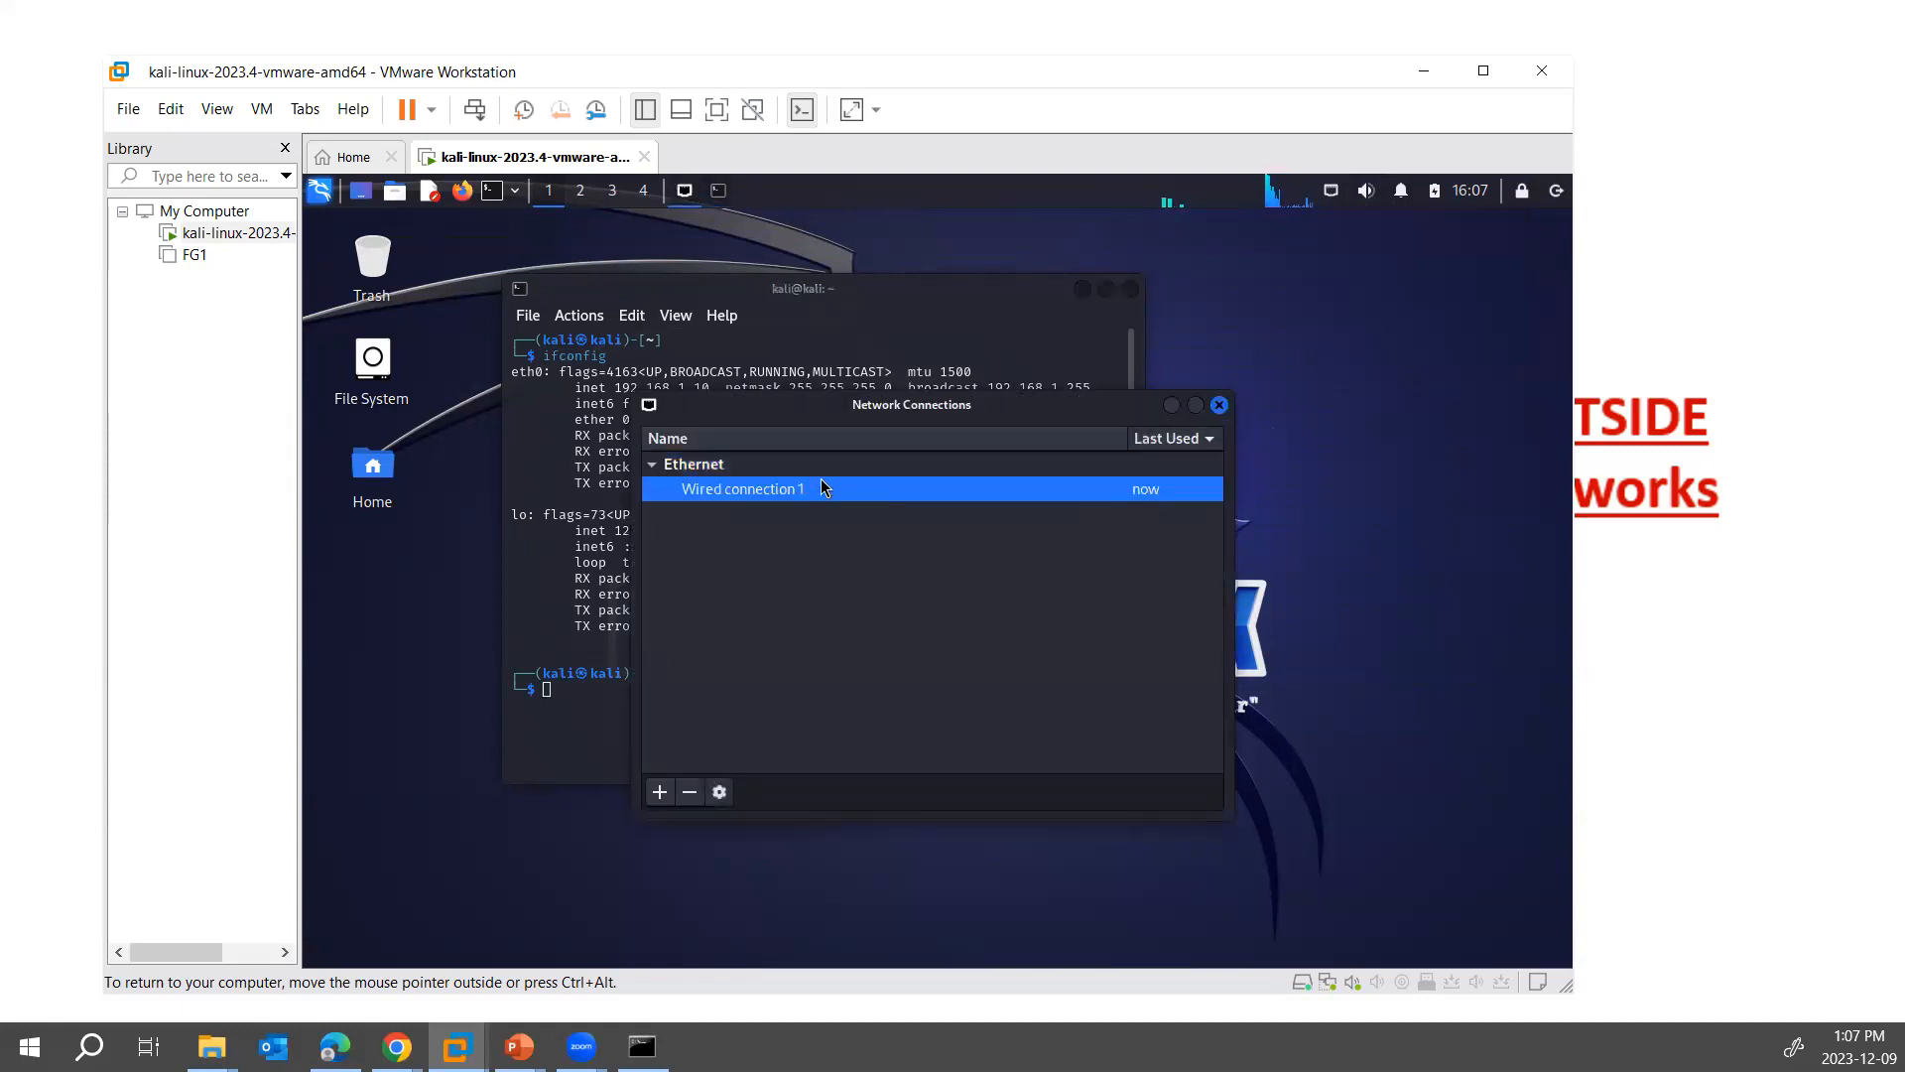
double_click(820, 486)
click(1096, 427)
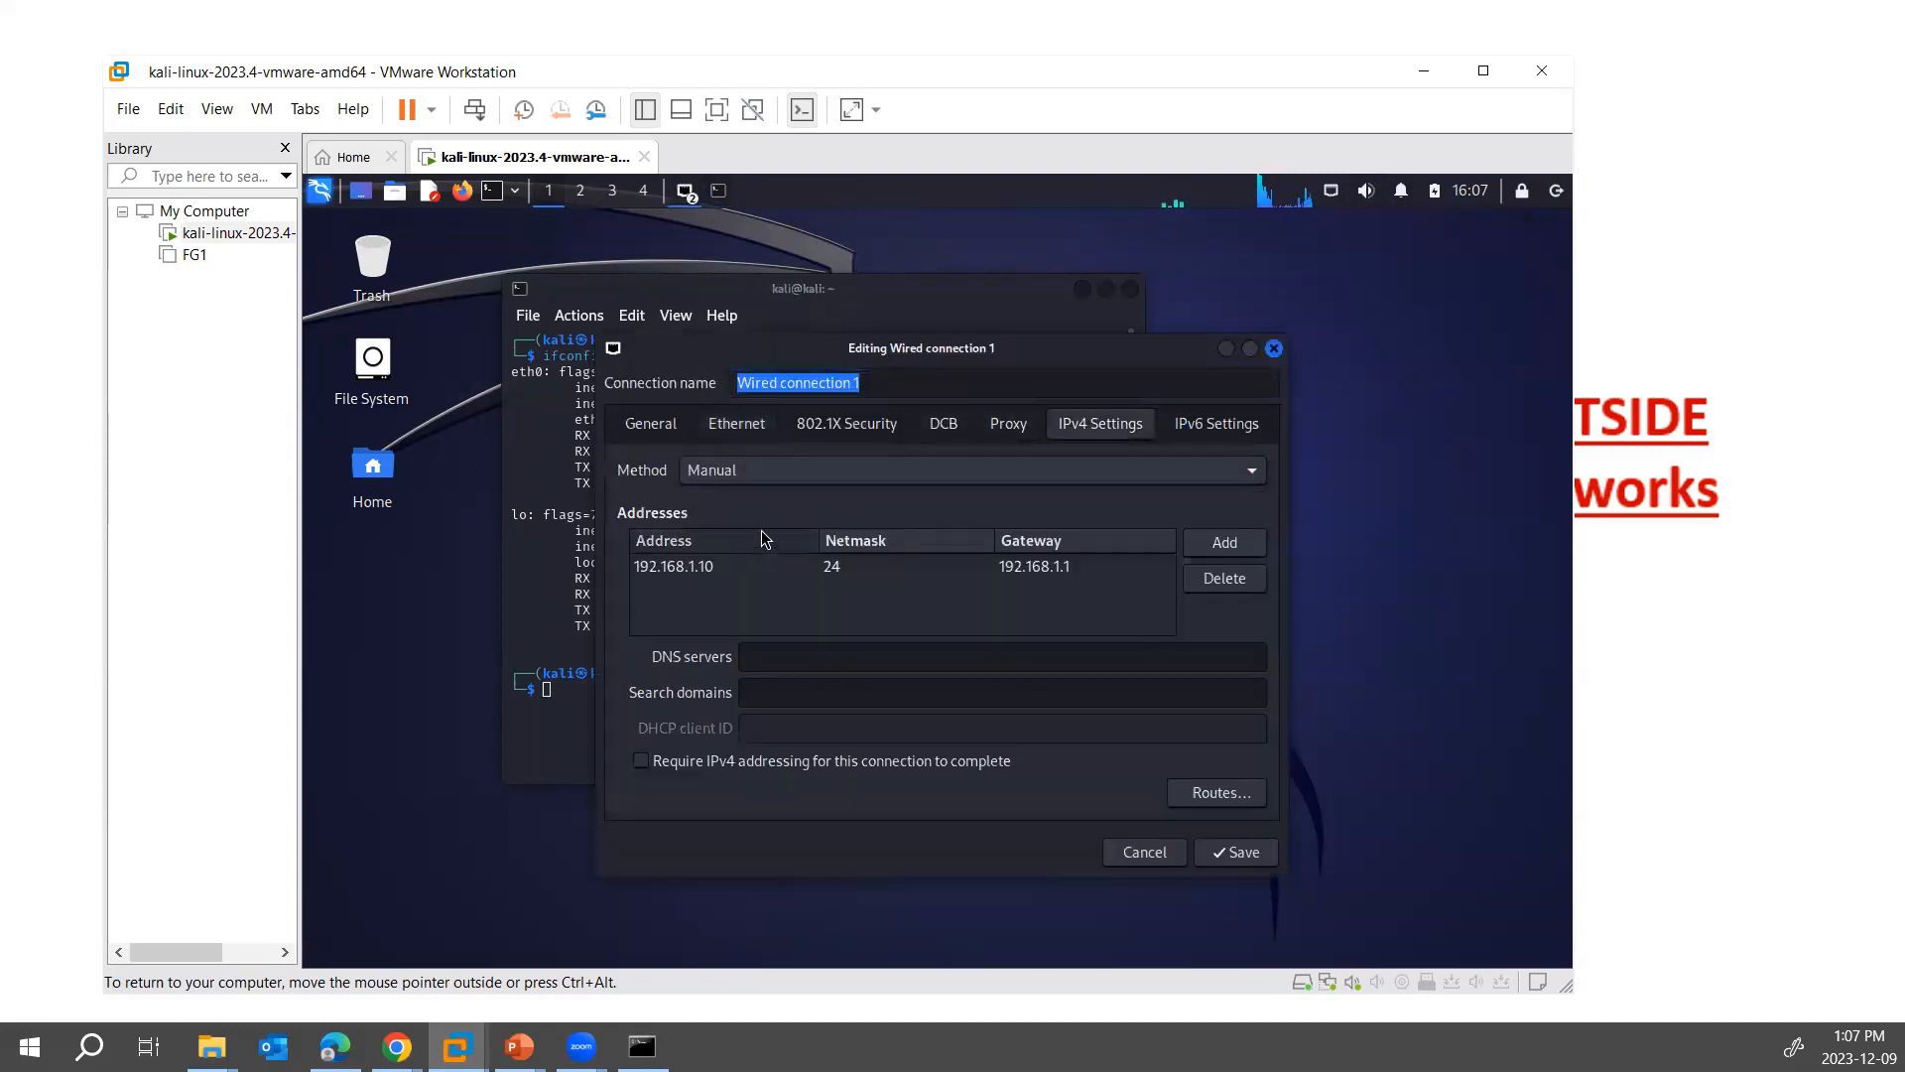
click(1057, 473)
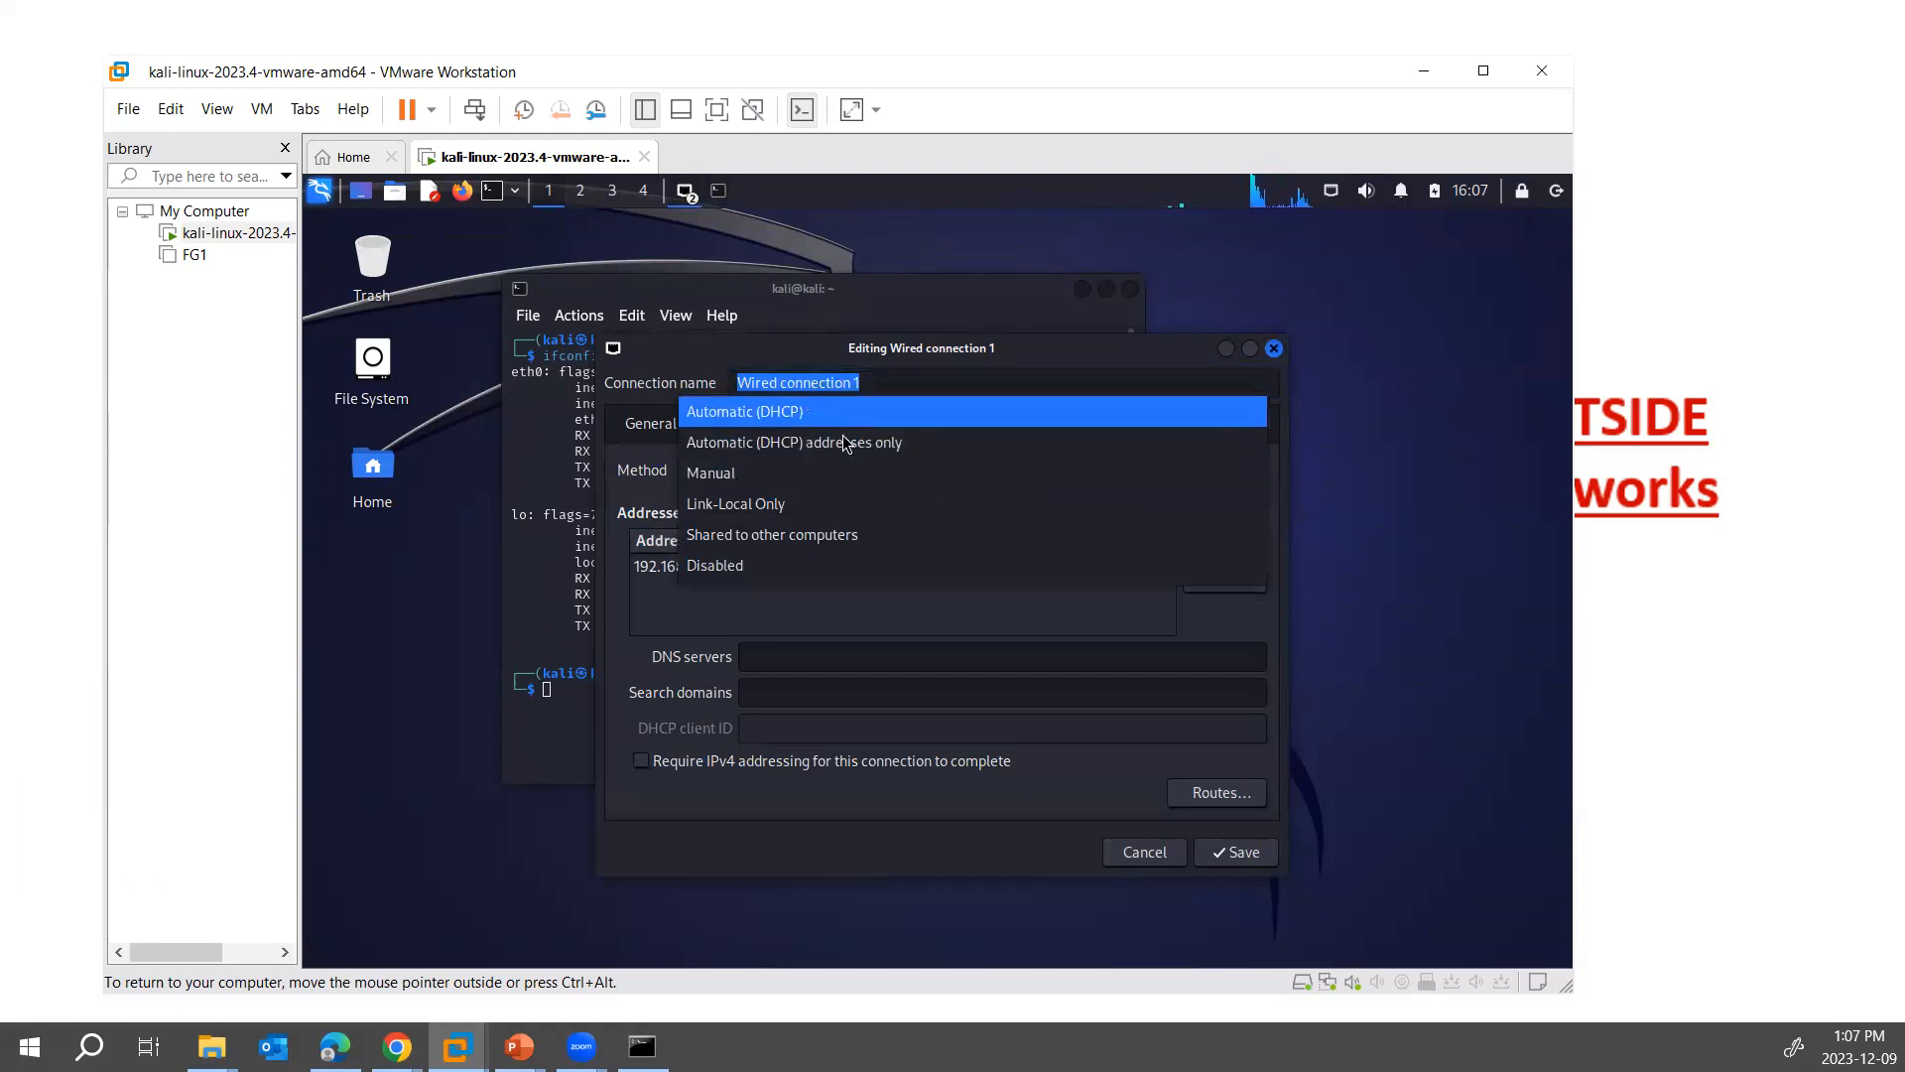
key(Return)
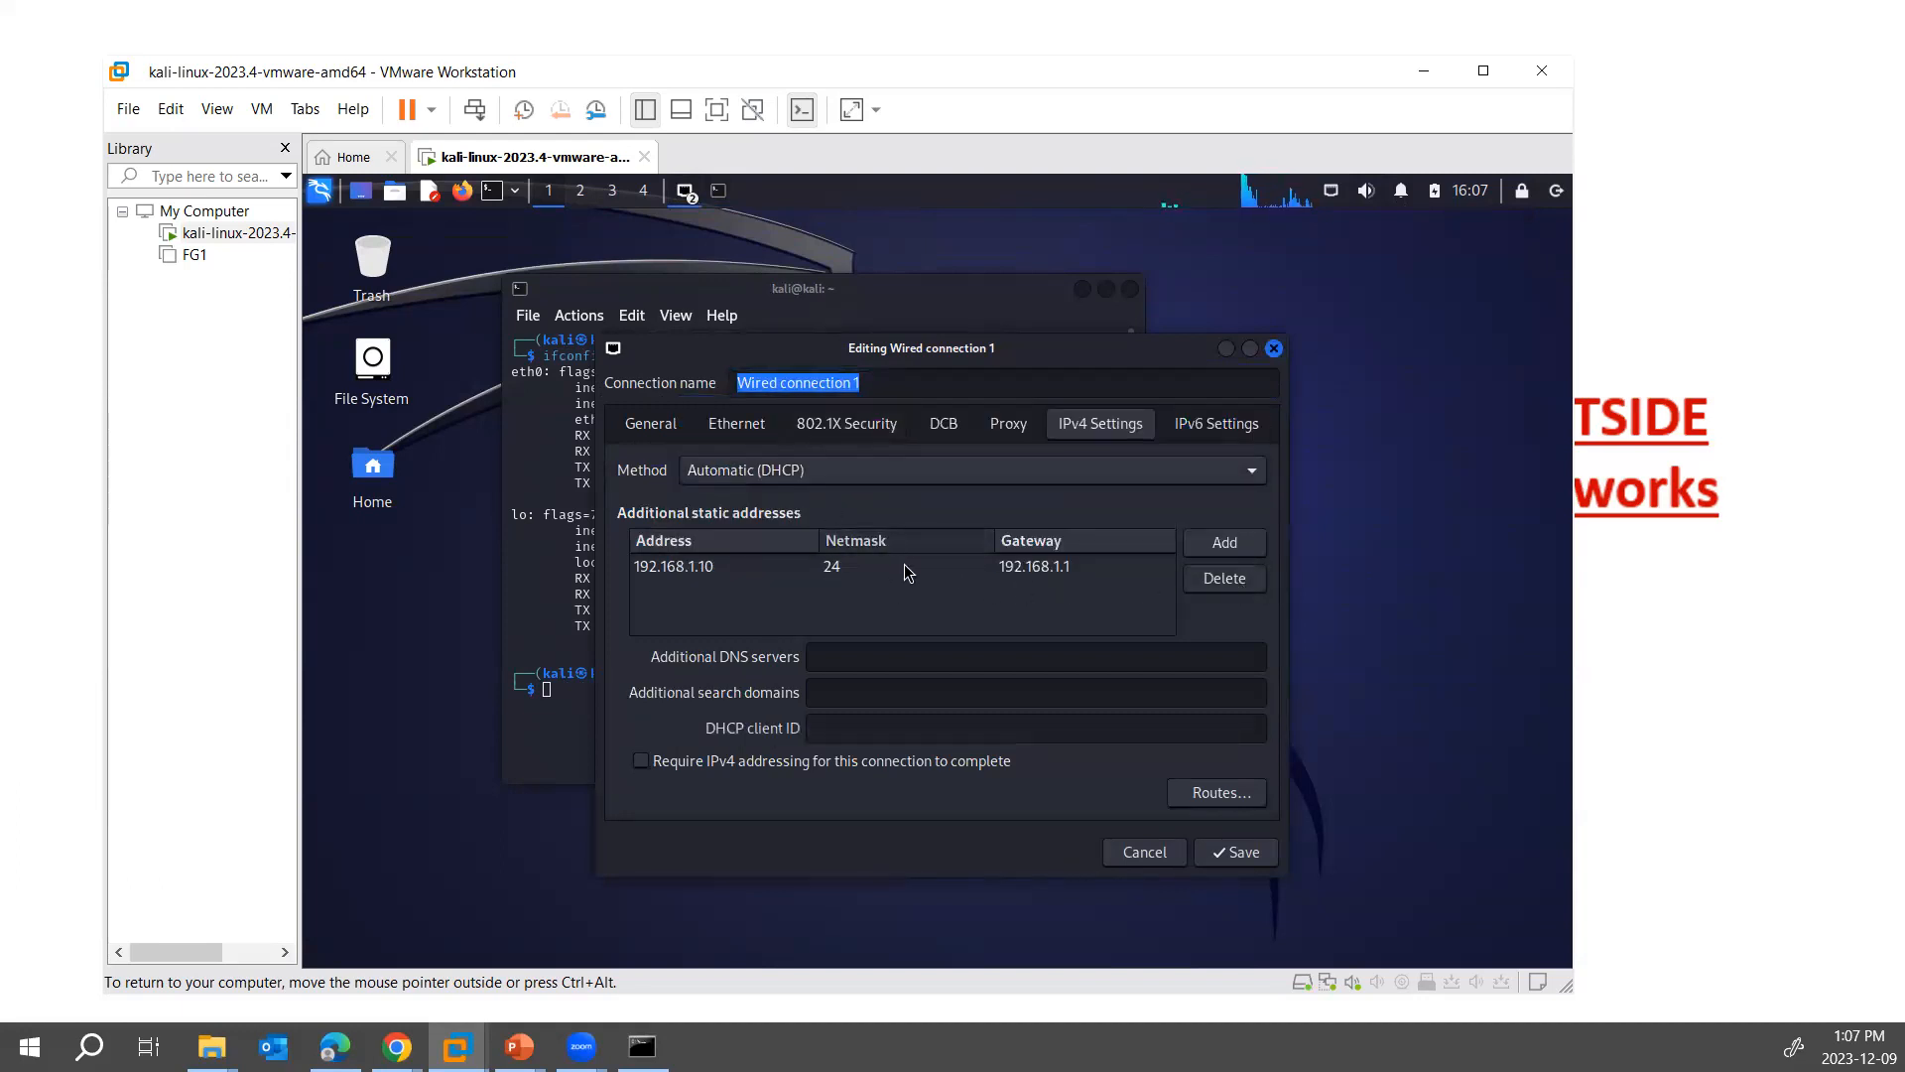
- Delete the static address 192.168.1.10 from Wired connection 1 and save the connection
click(903, 565)
click(1224, 578)
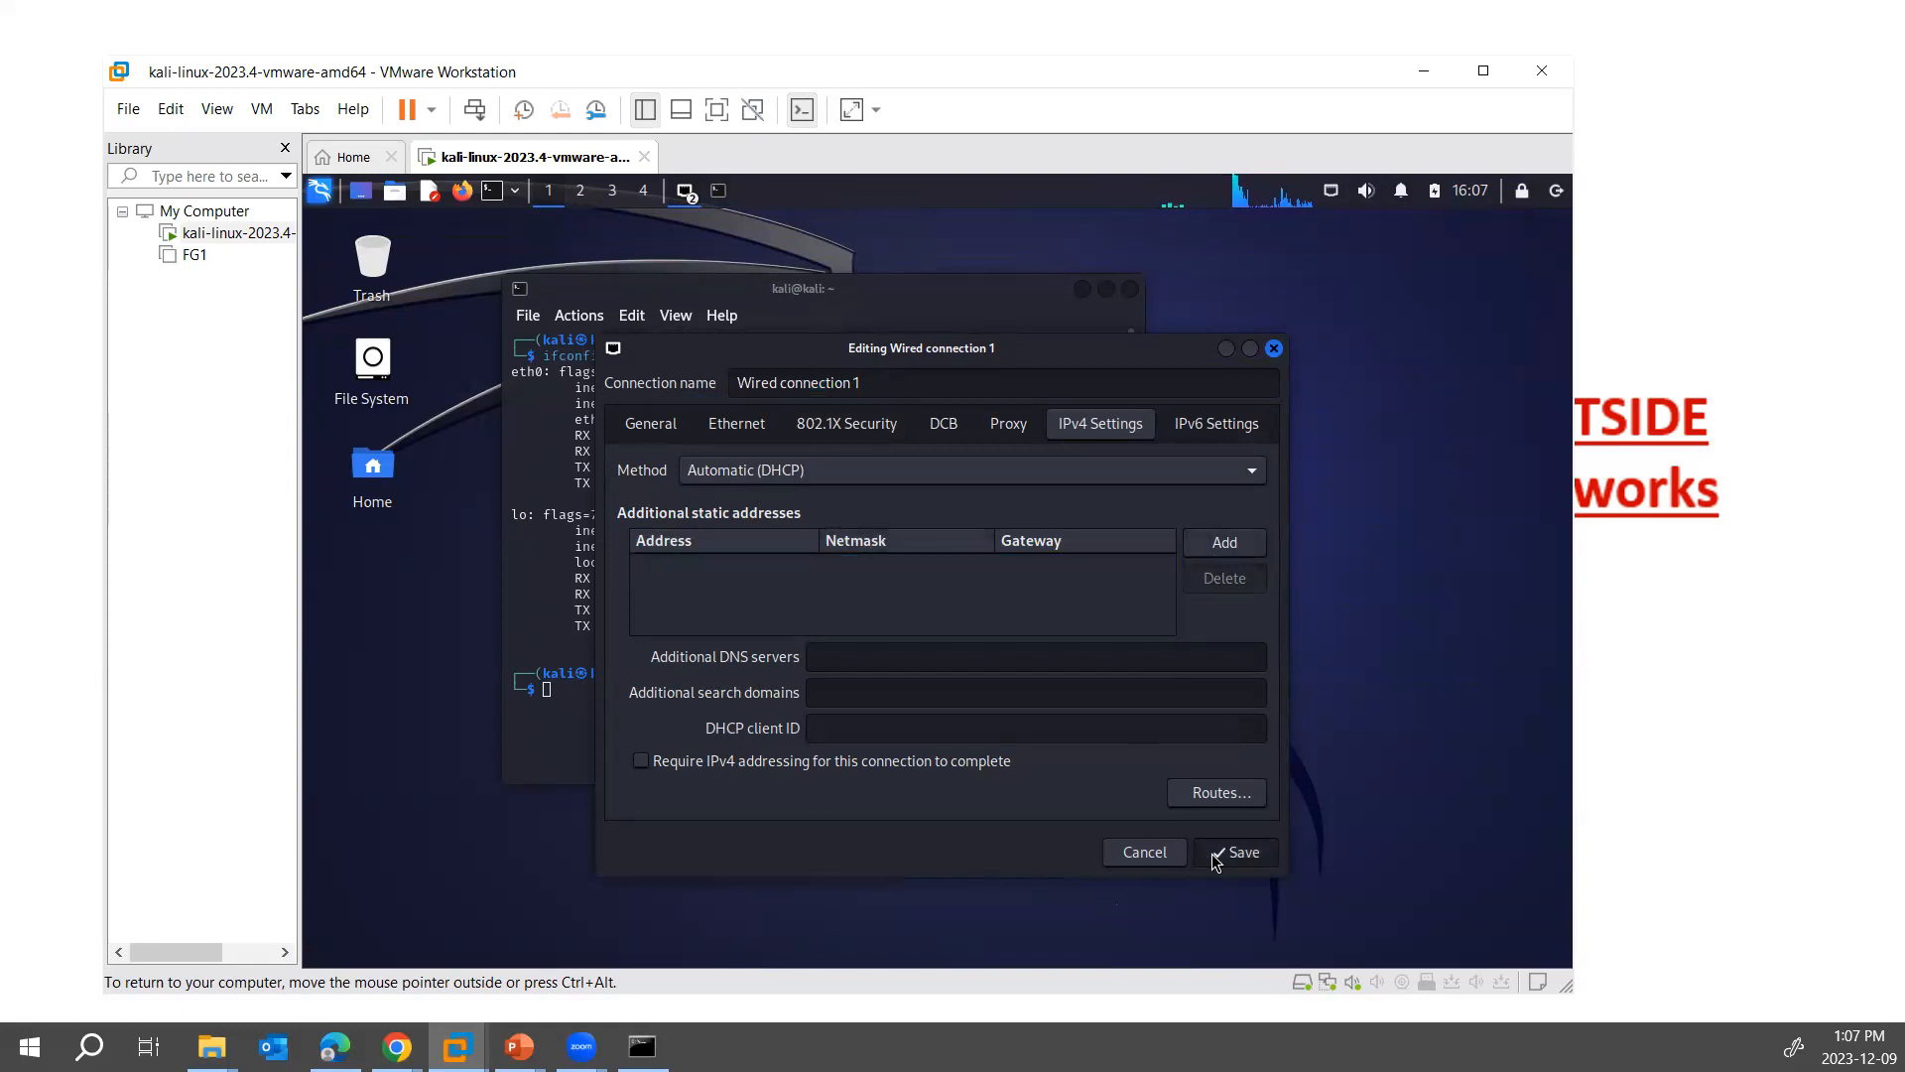
click(1216, 861)
- Disconnect and reconnect Wired connection 1 to apply the changes, and close the Network Connections window
click(1330, 191)
click(1351, 279)
click(1331, 194)
click(1361, 306)
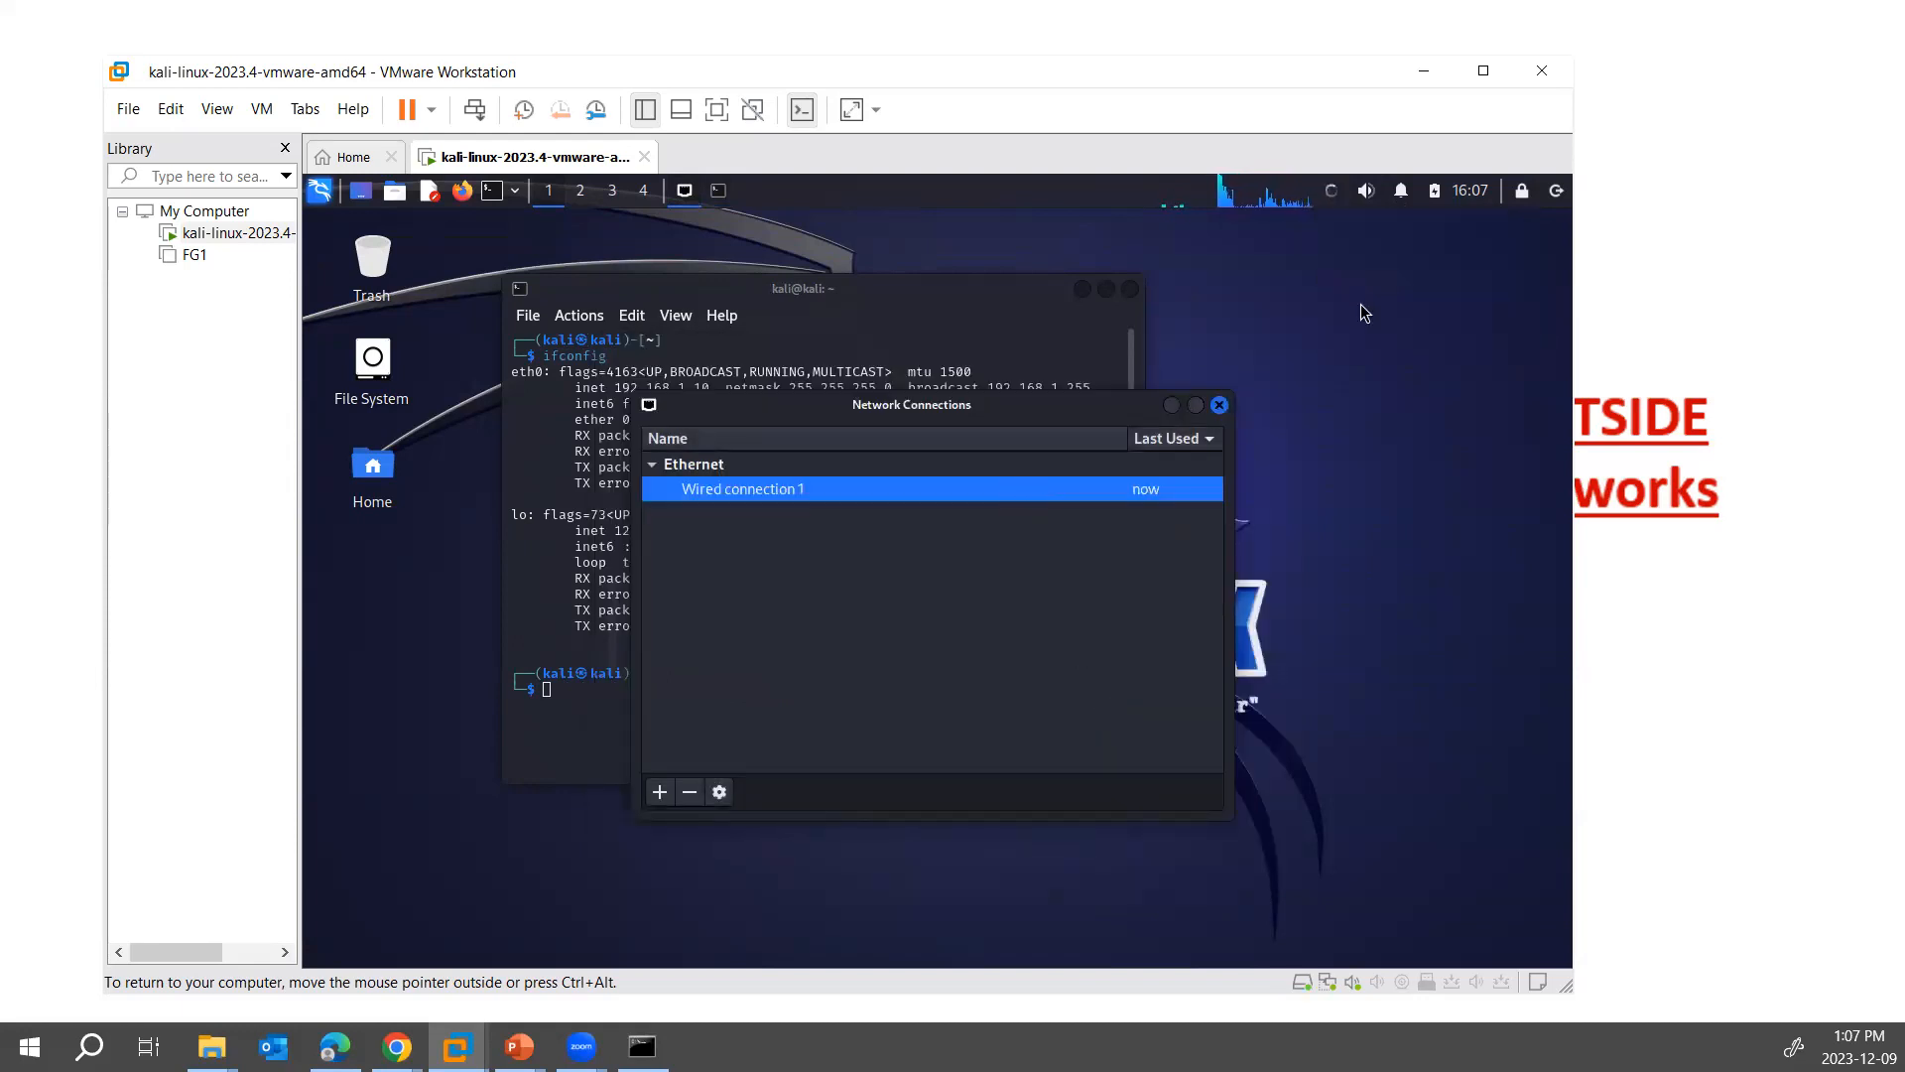
click(1220, 405)
- Run ifconfig again in the Kali terminal and highlight the eth0 details to check the assigned address
text(ifconfig)
key(Return)
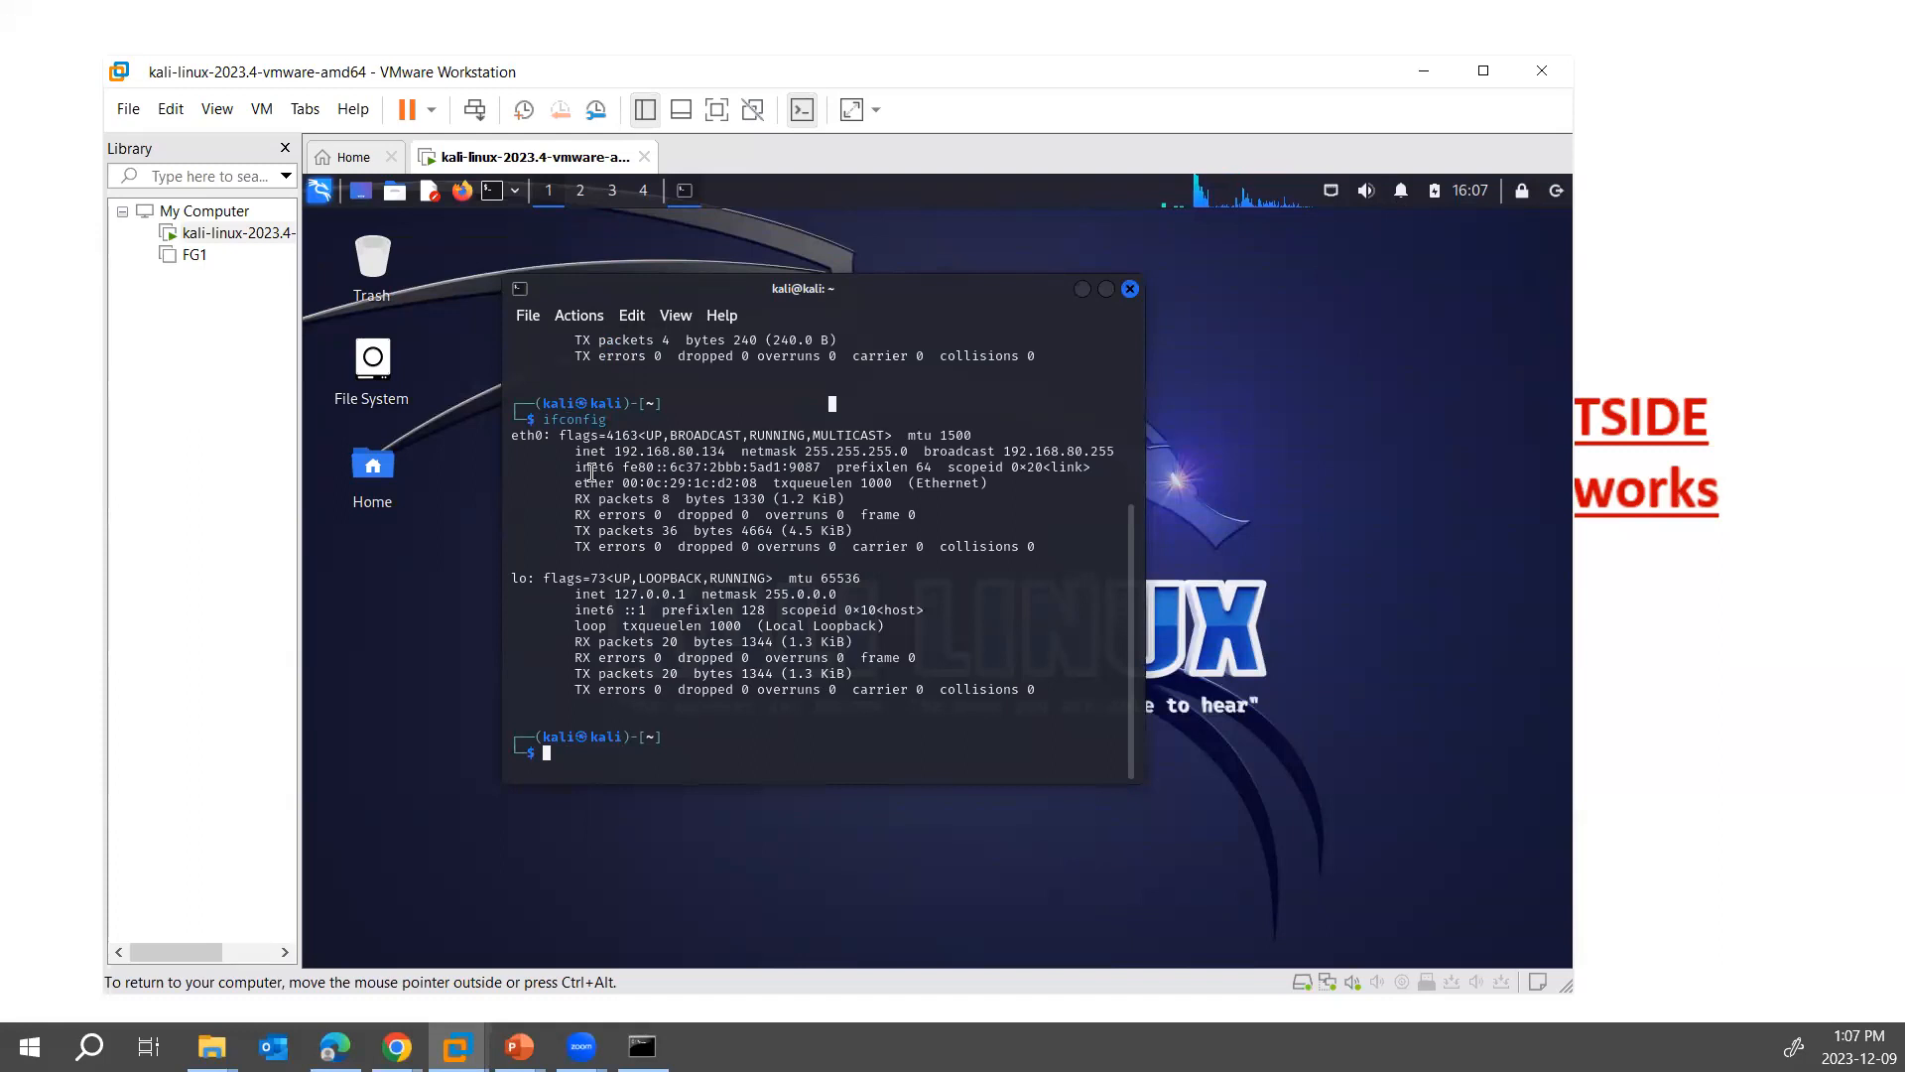
drag(562, 435, 761, 574)
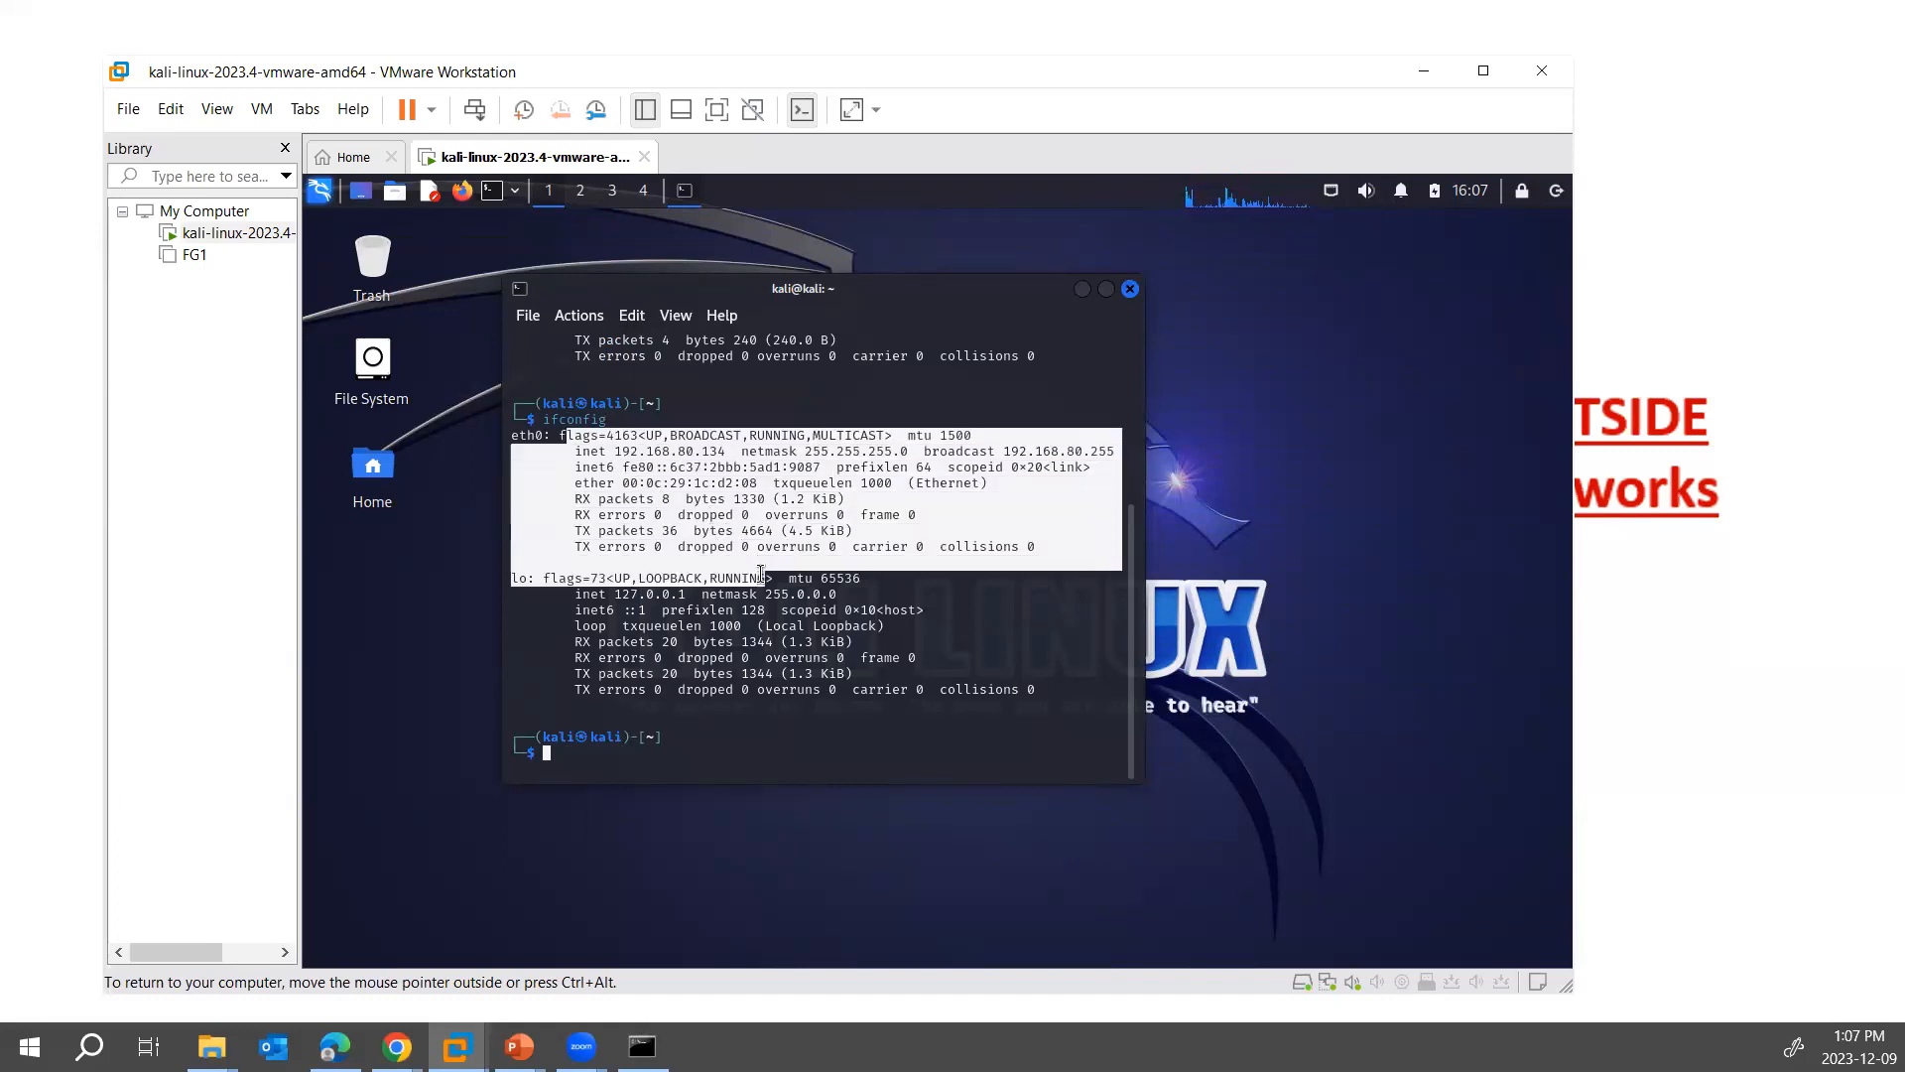
- Restore the host's Command Prompt beside the Kali terminal and compare the host's Wi-Fi address with Kali's eth0 address
click(642, 1047)
drag(826, 319, 1300, 247)
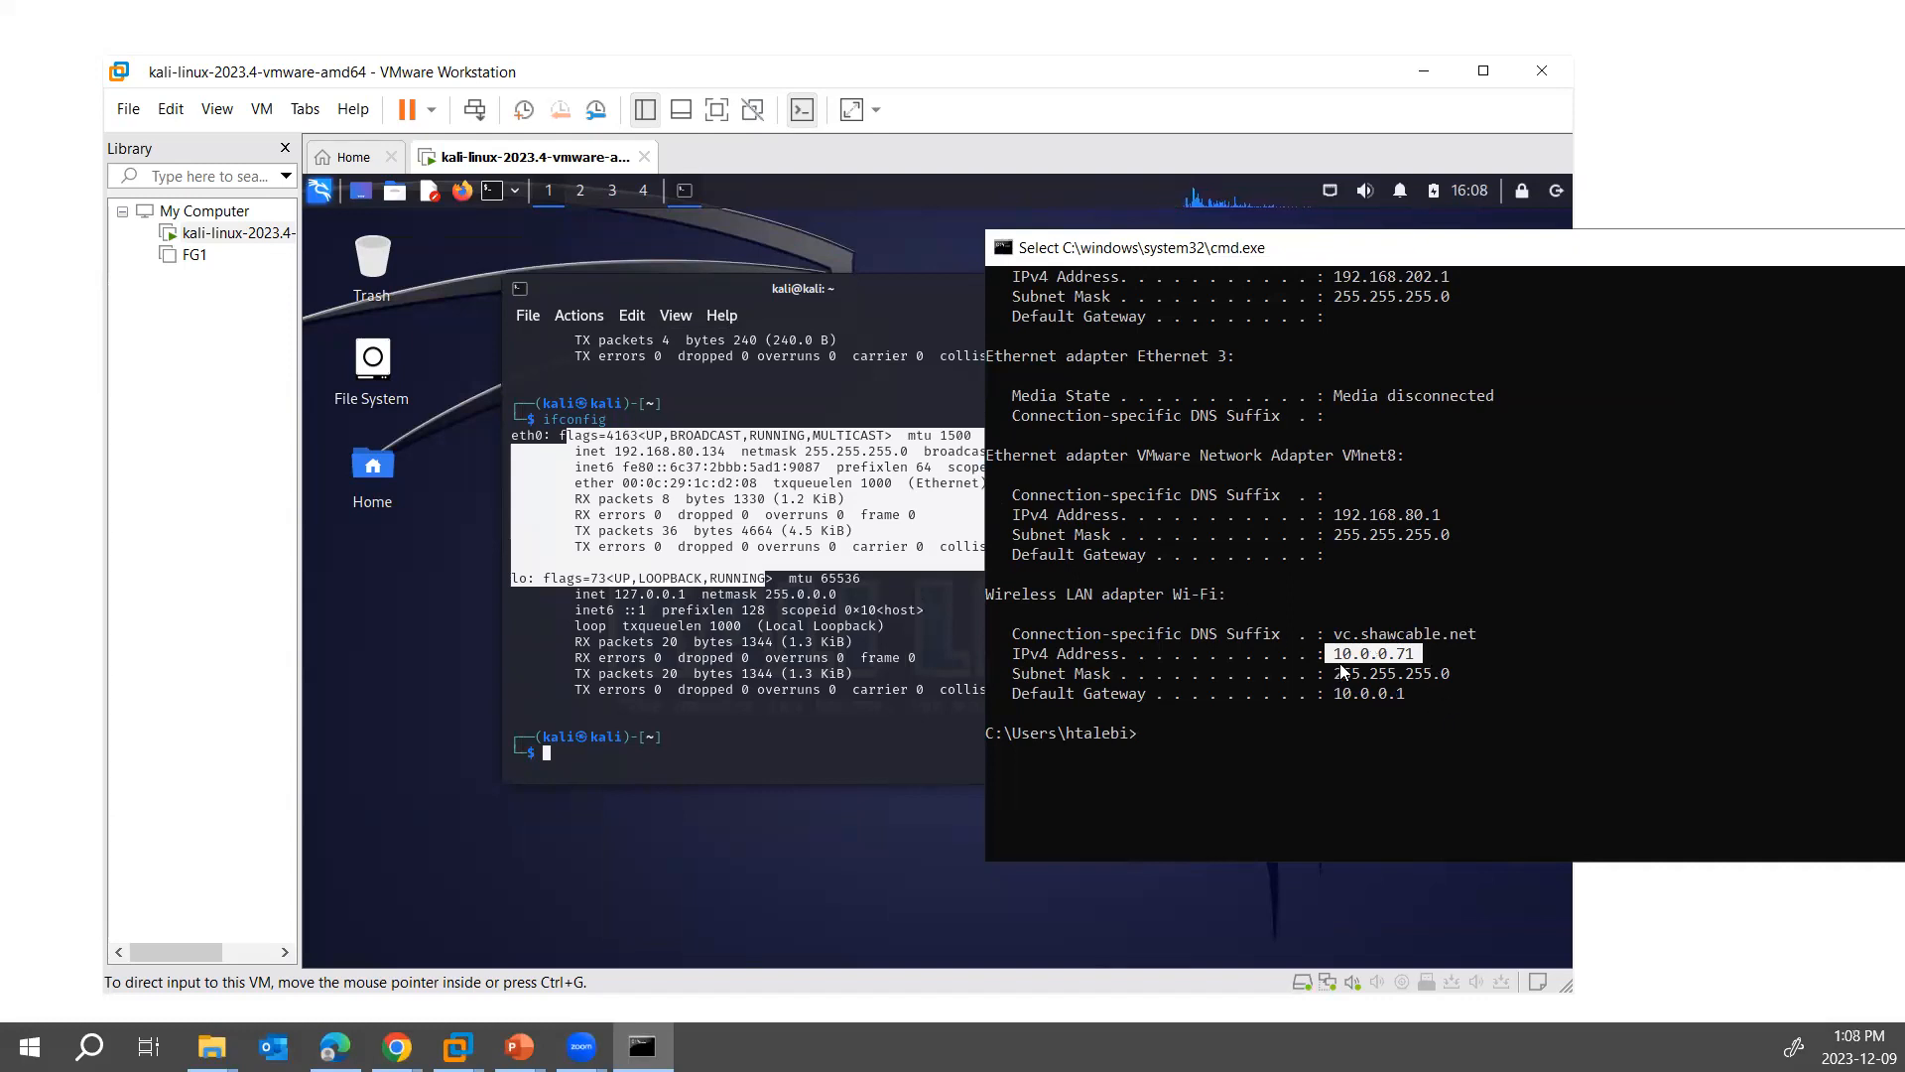
click(652, 462)
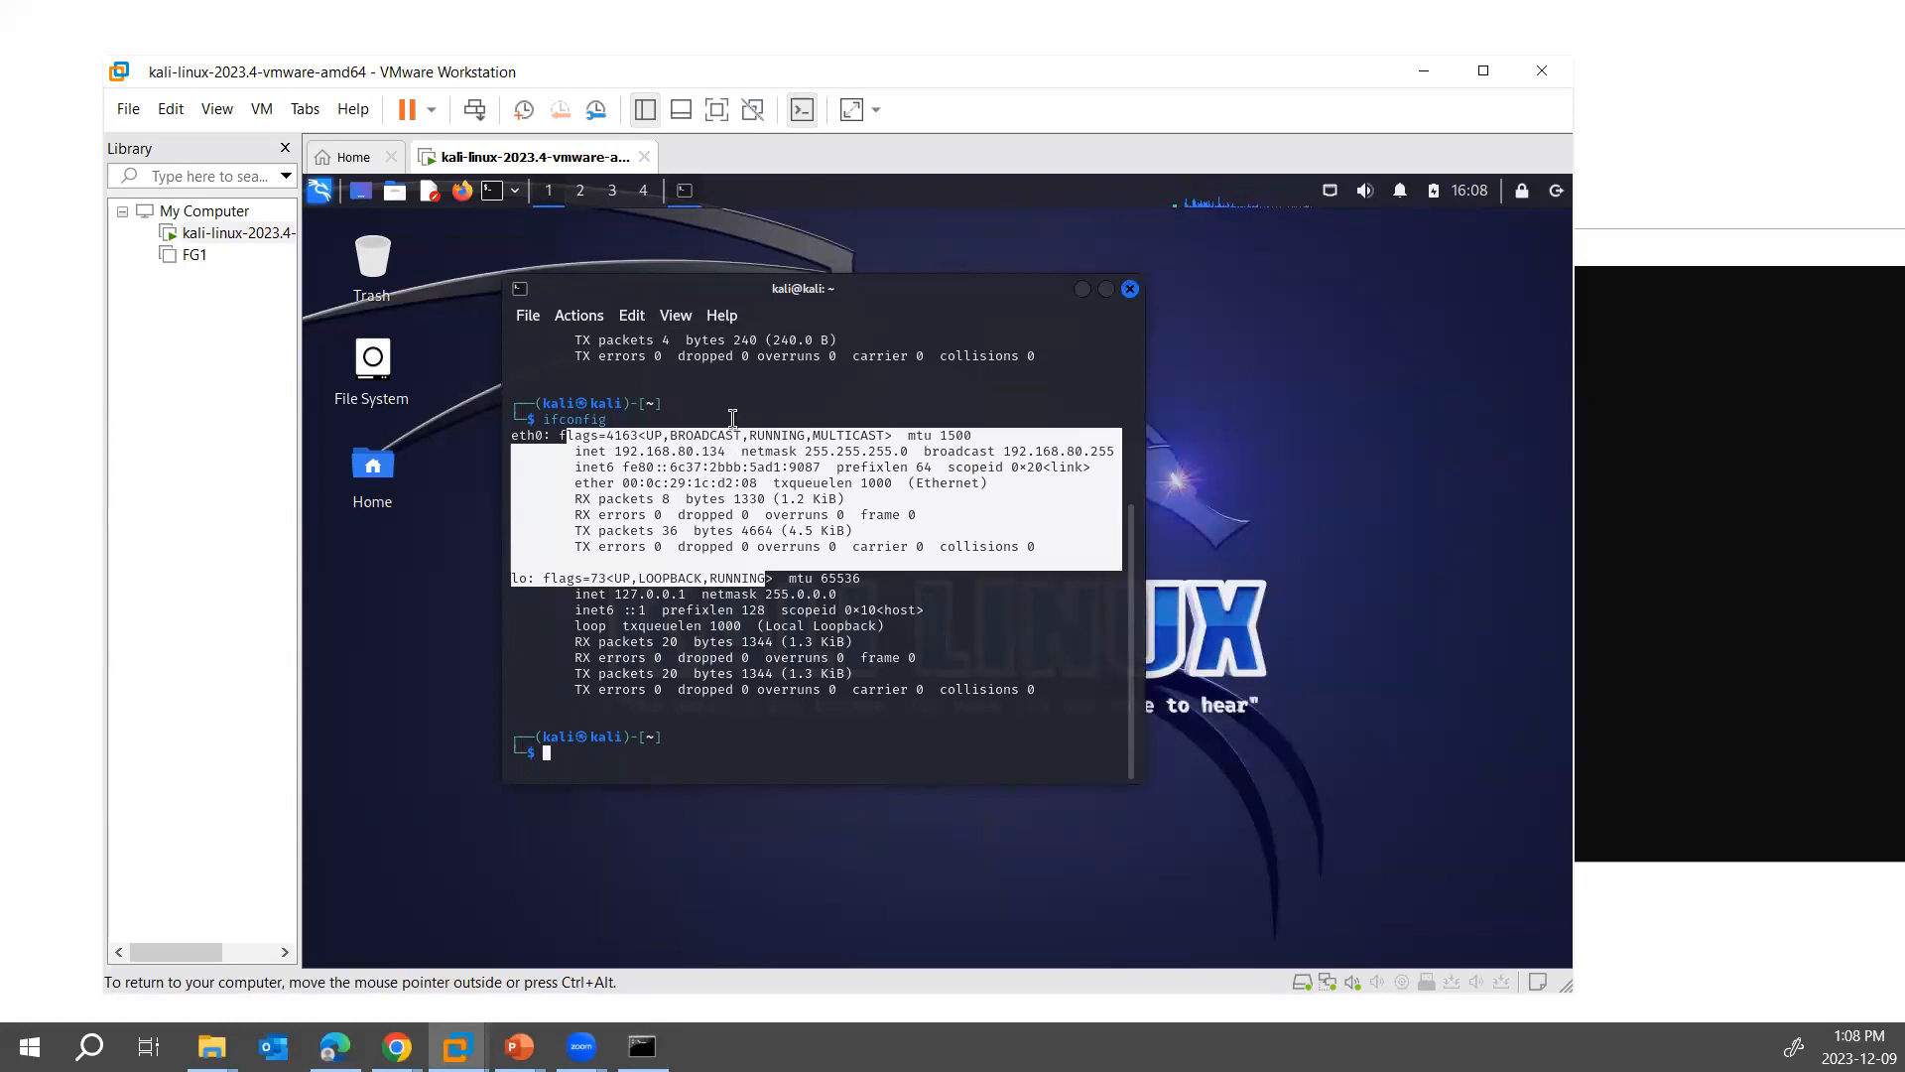
- Ping 4.2.2.4 from the Kali terminal to test outside connectivity, and stop the ping after a couple of replies
click(718, 750)
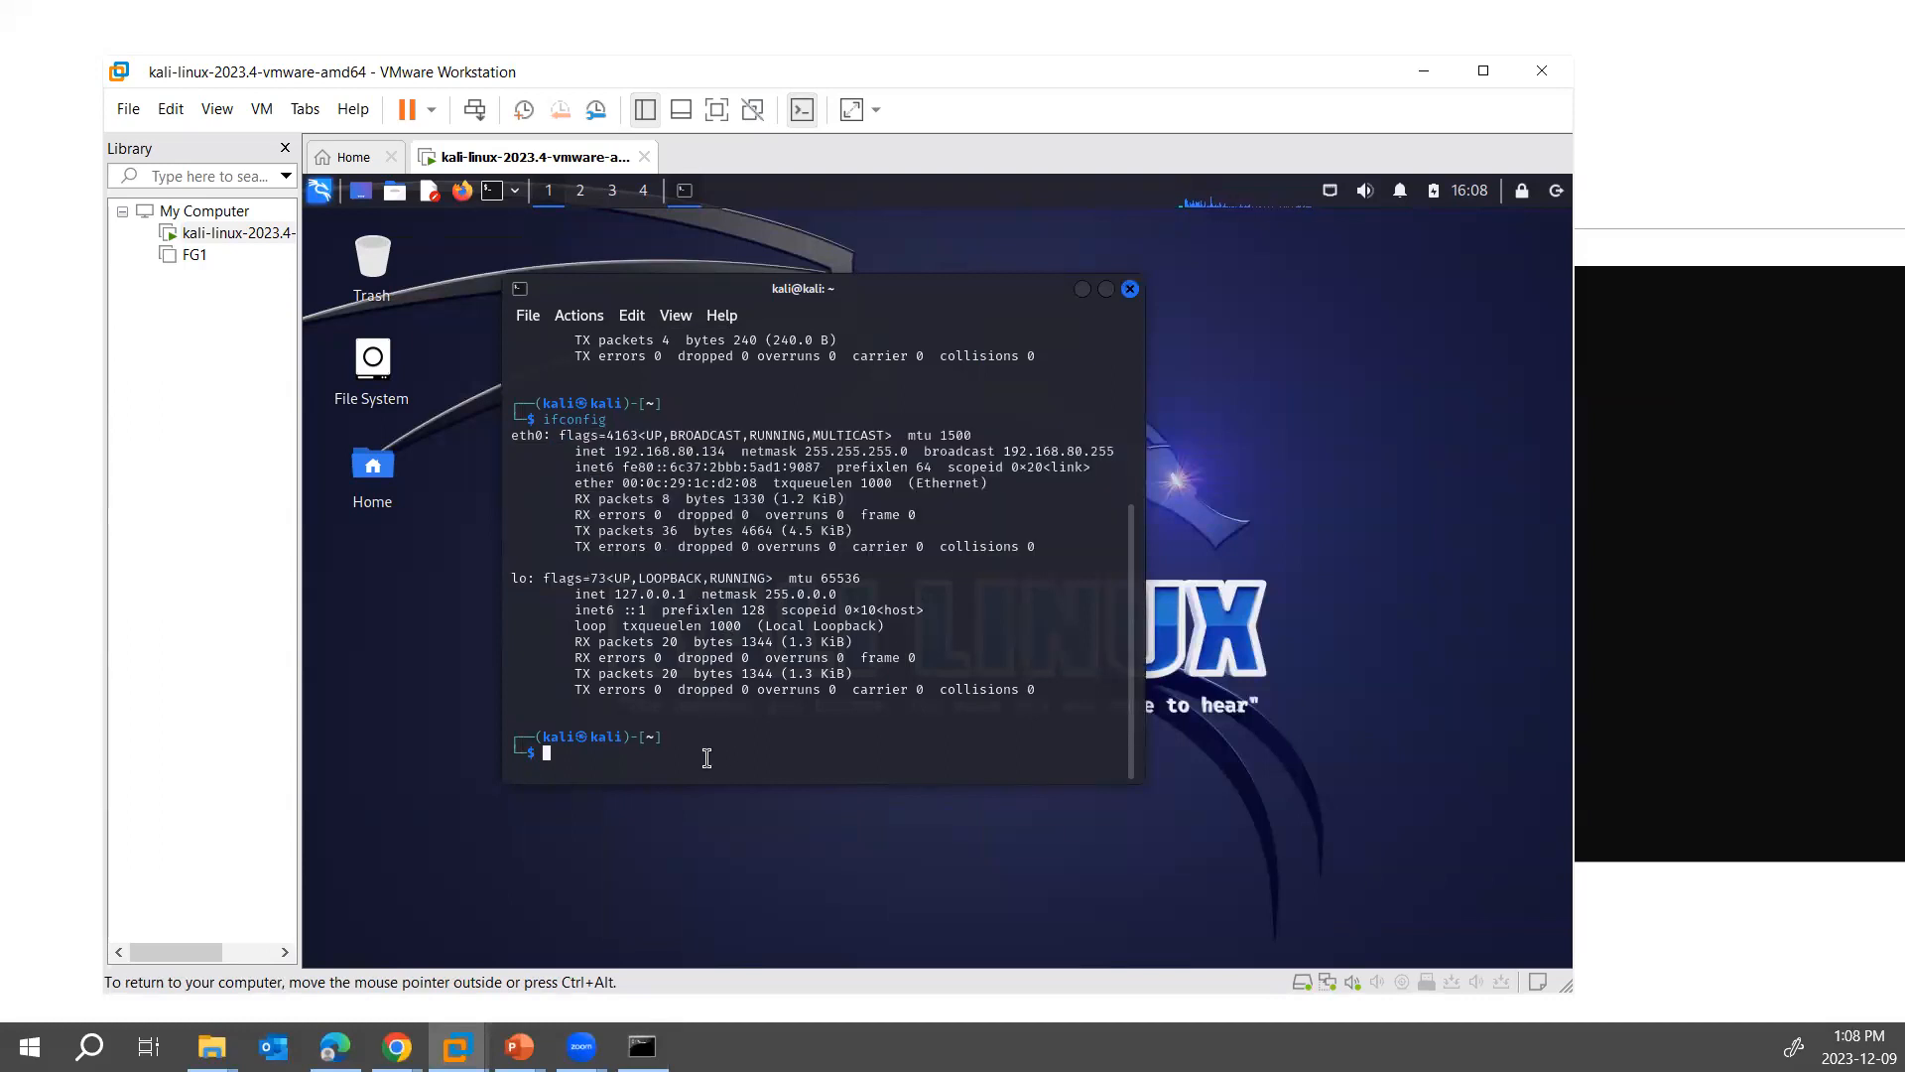
text(ping 4.2.2.4)
key(Return)
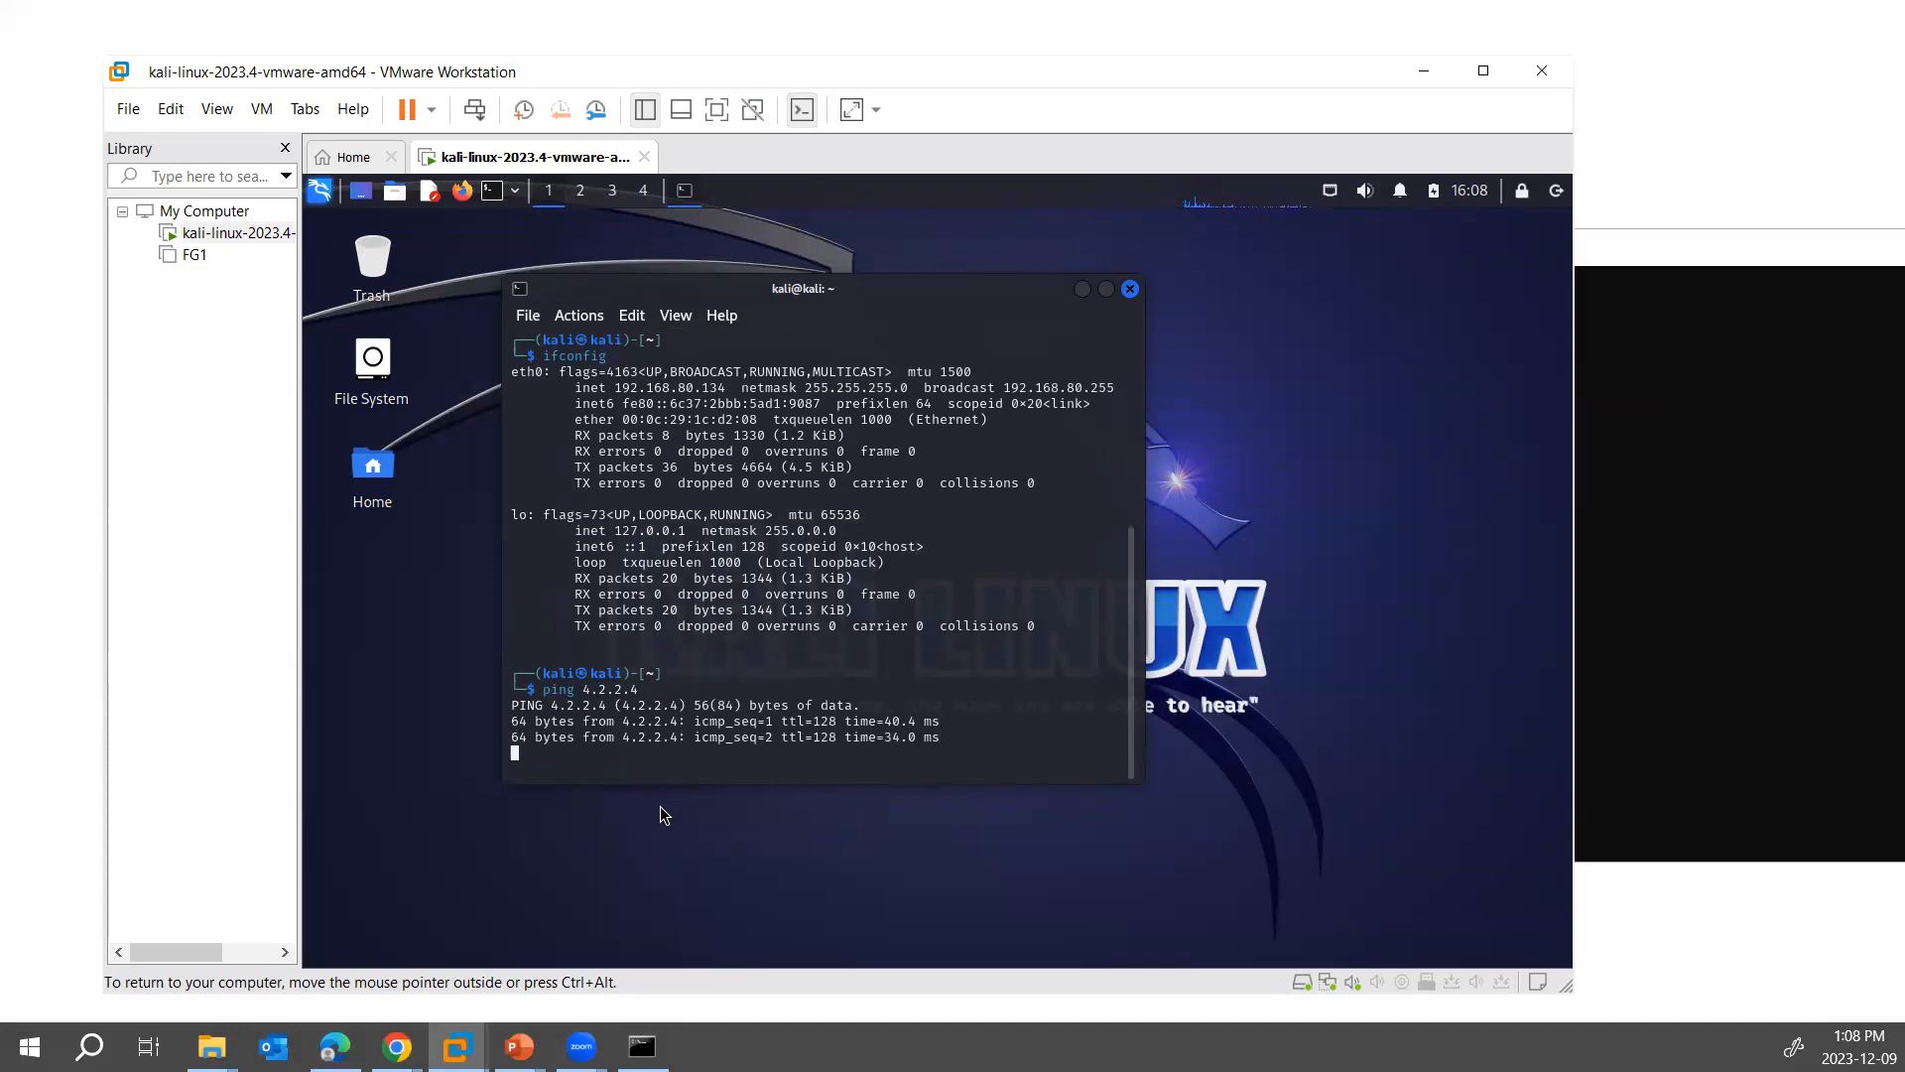
key(ctrl+c)
- Review the ifconfig output above the ping and highlight the eth0 IPv4 address
scroll(658, 536, up, 1)
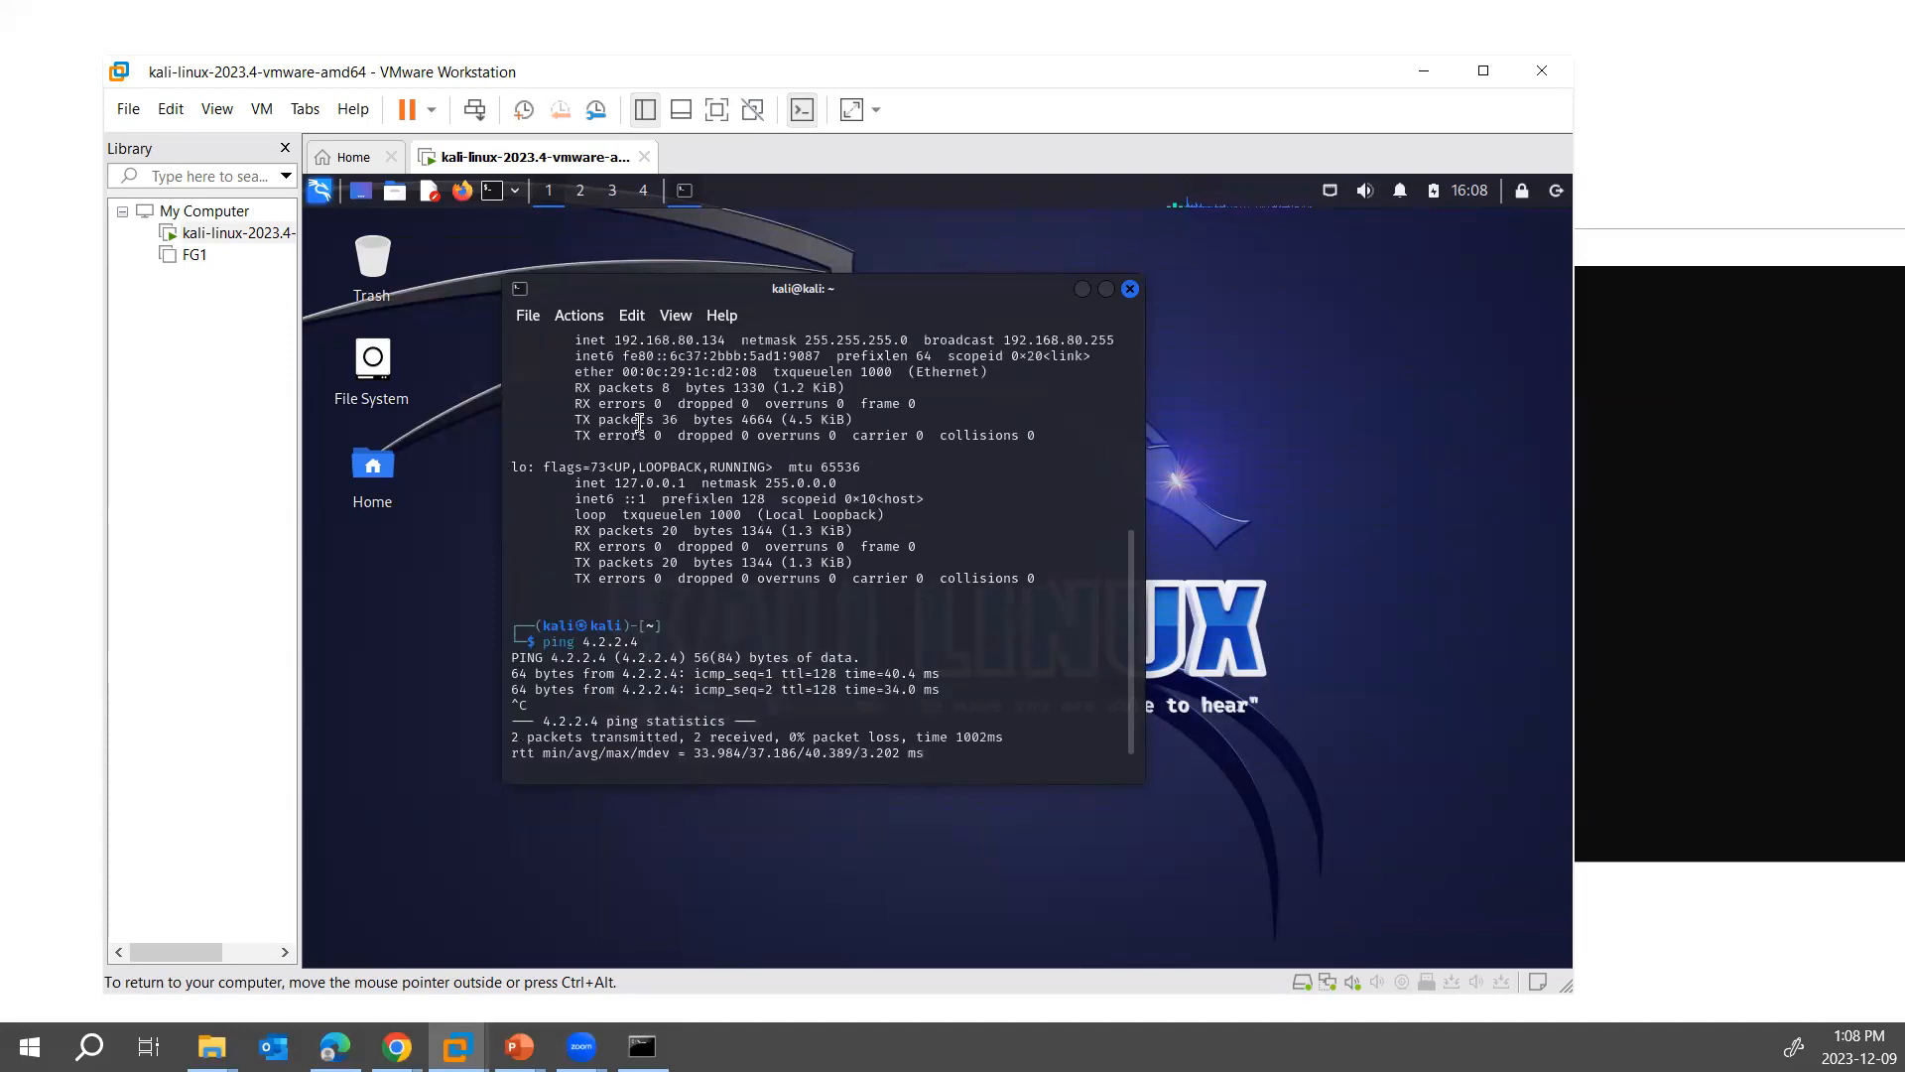
drag(621, 340, 708, 368)
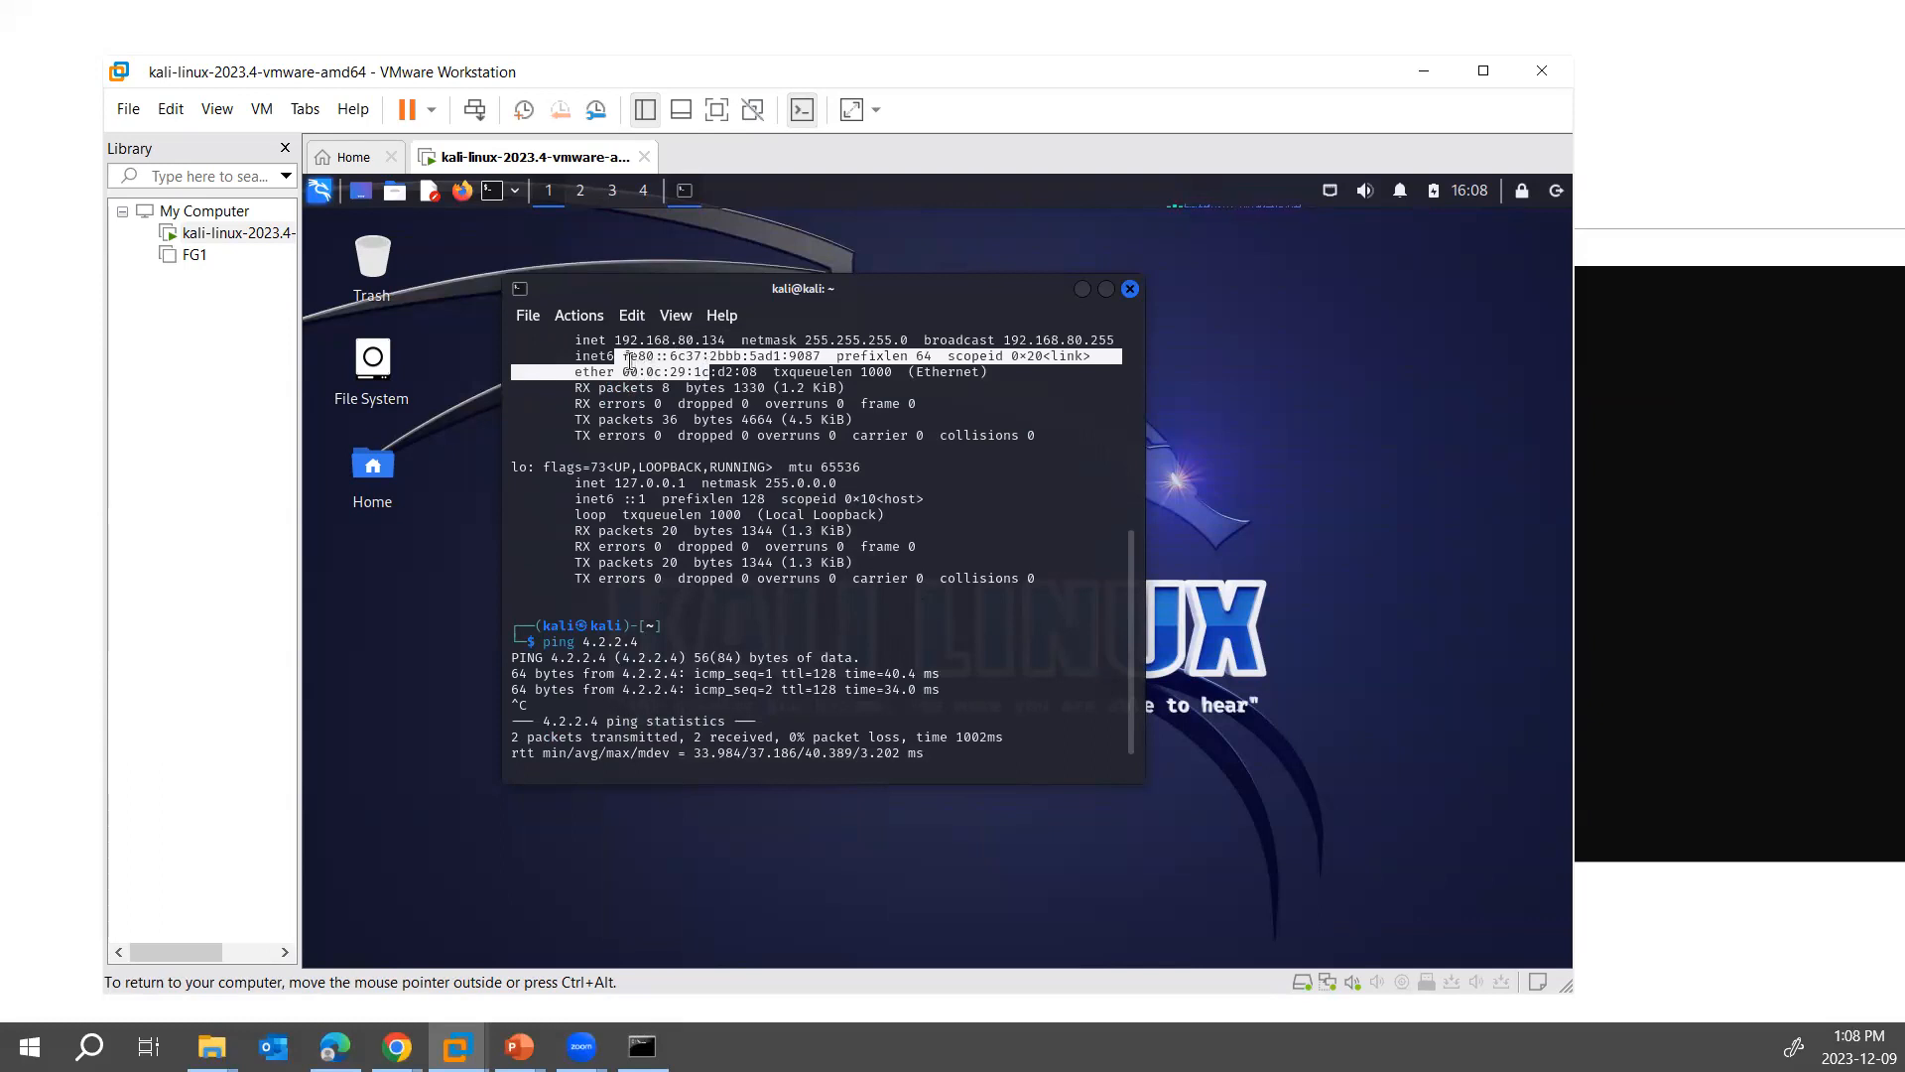
drag(614, 340, 761, 340)
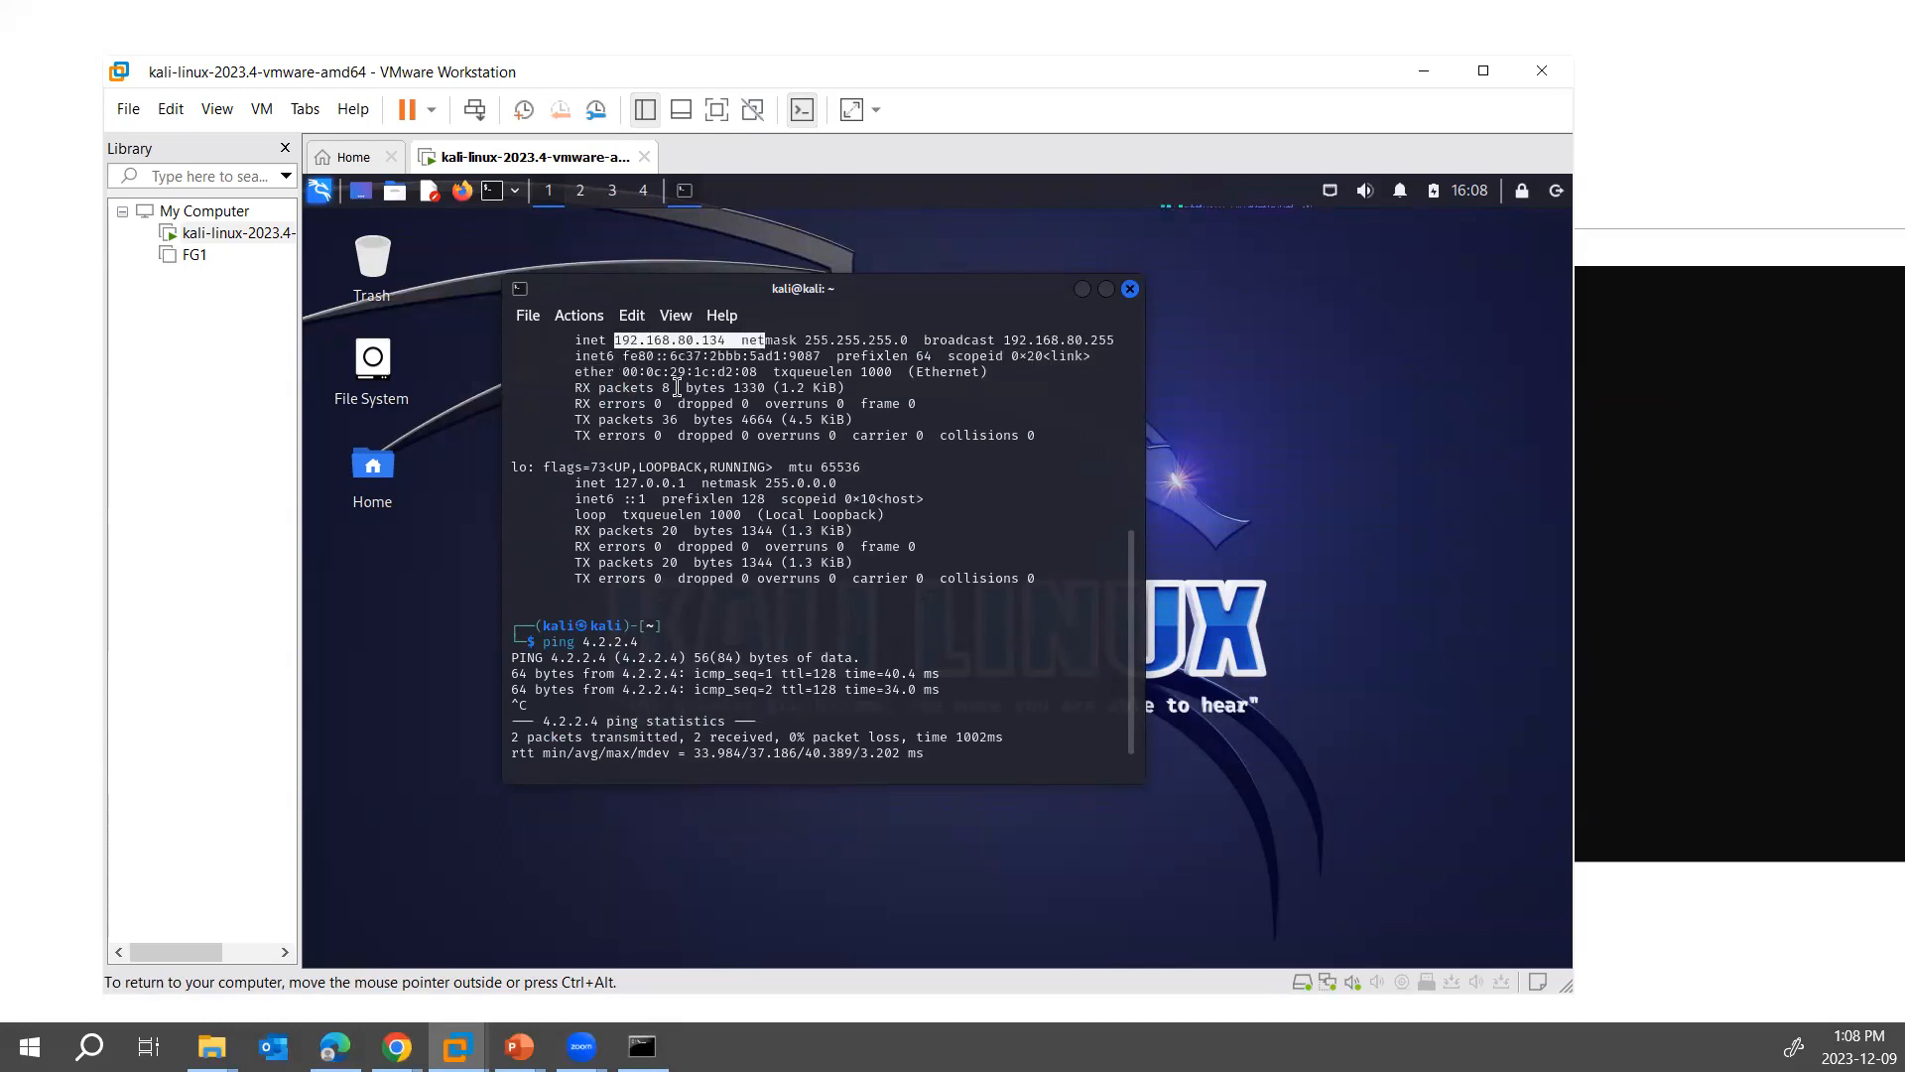
scroll(708, 444, up, 1)
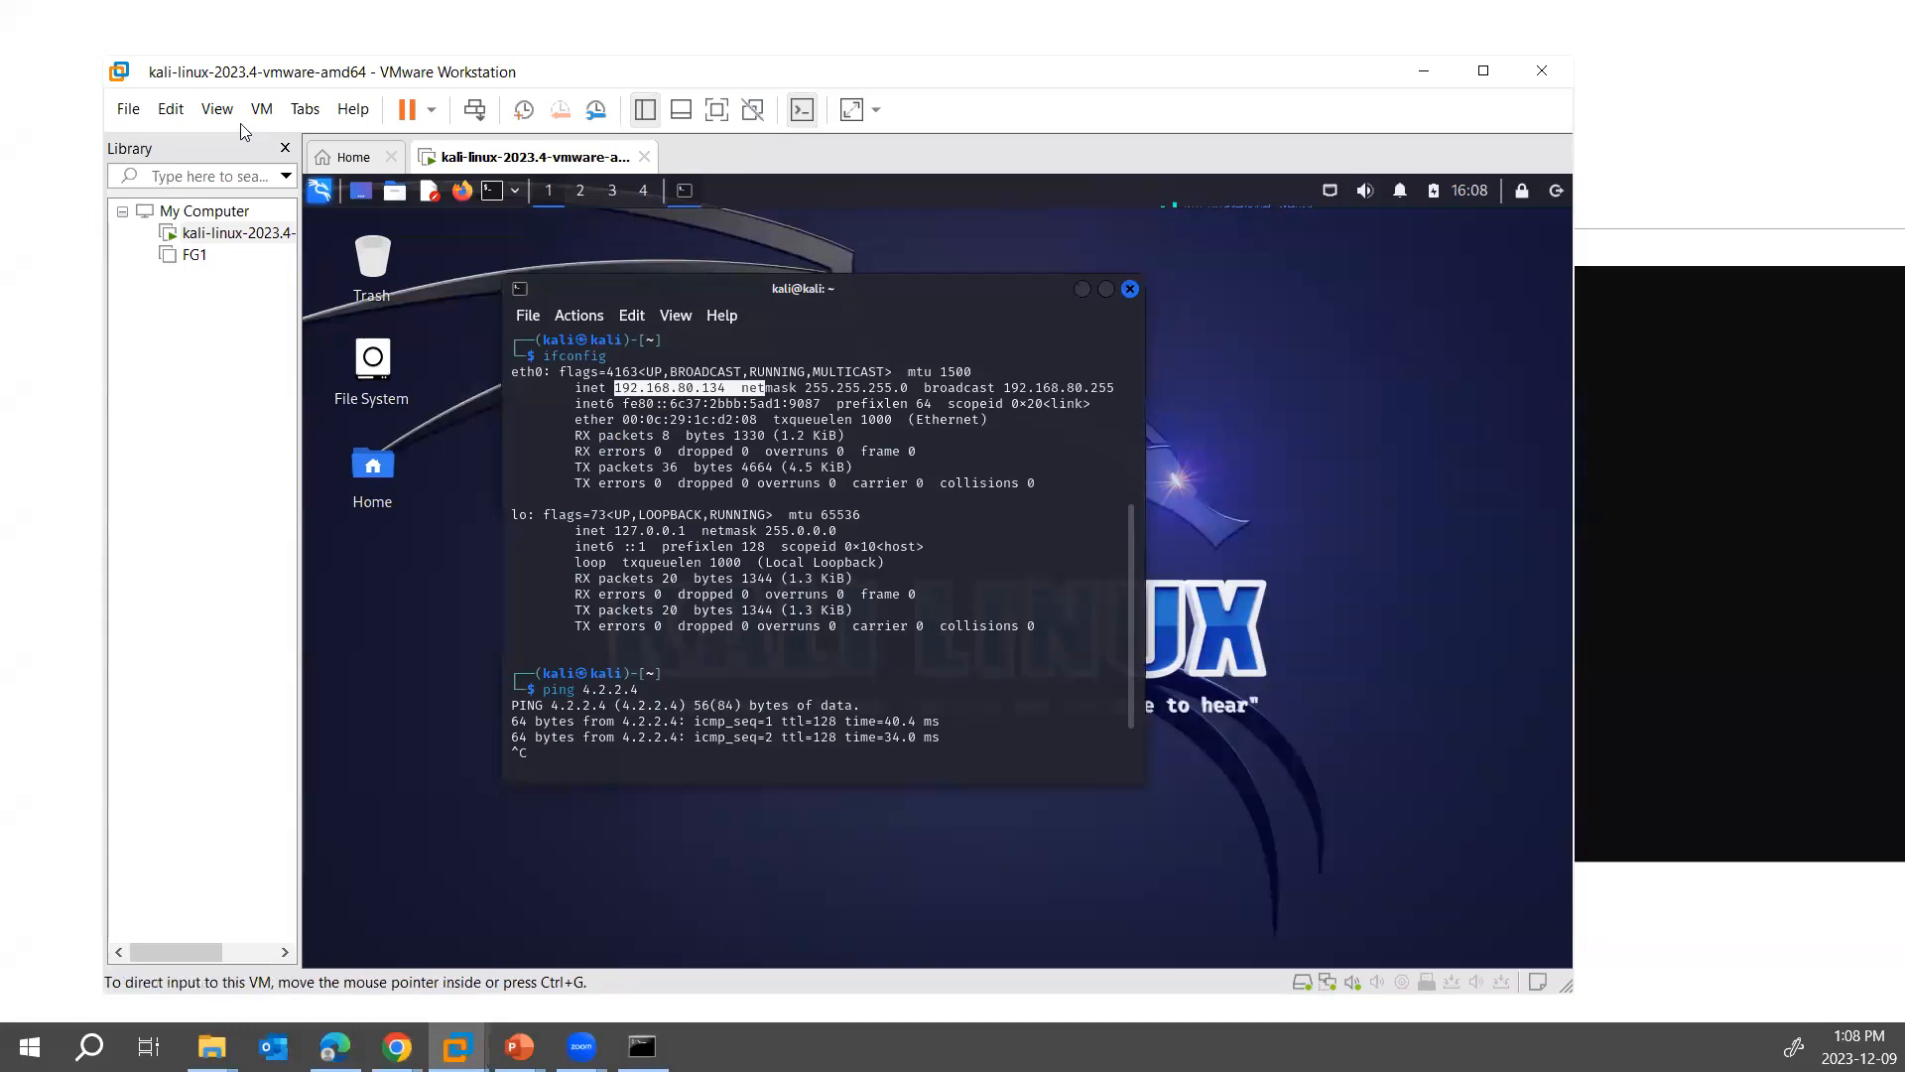
- Open the Virtual Network Editor with its network settings unlocked for editing
click(182, 117)
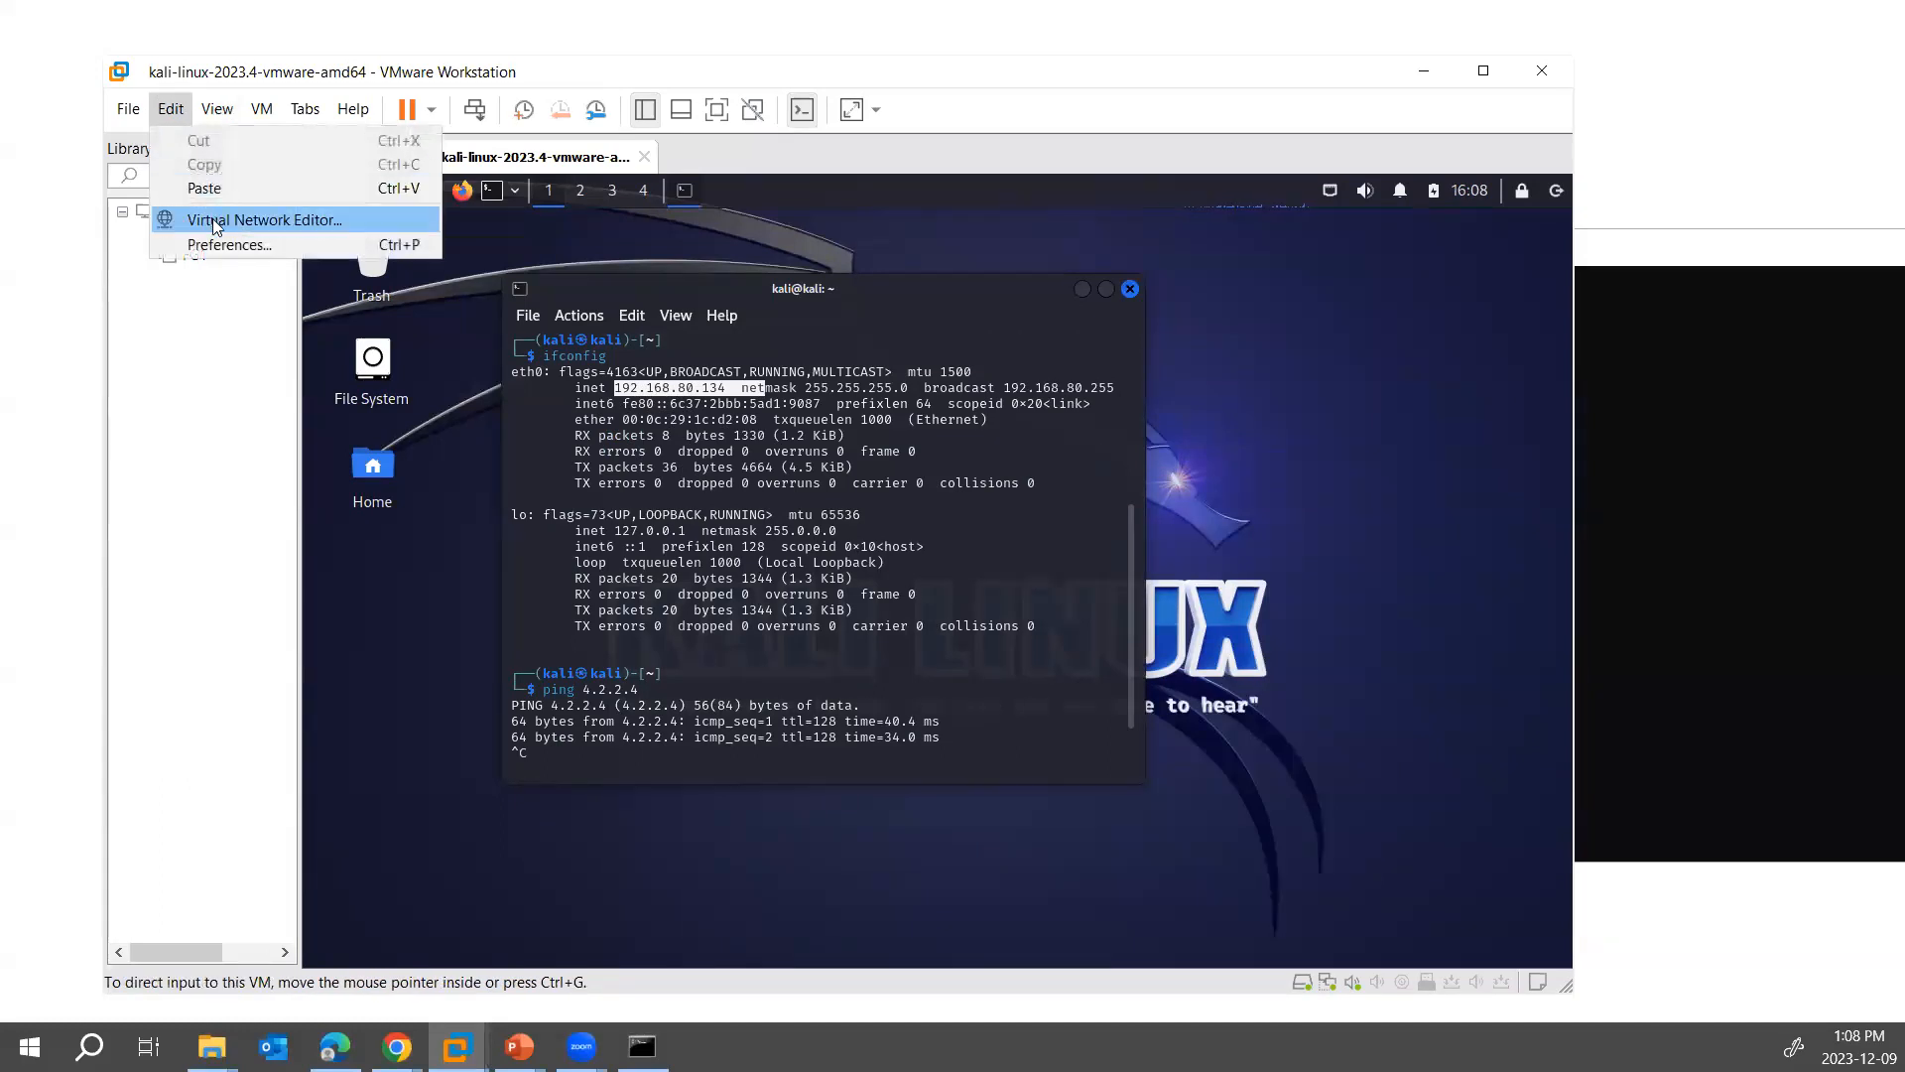
click(230, 221)
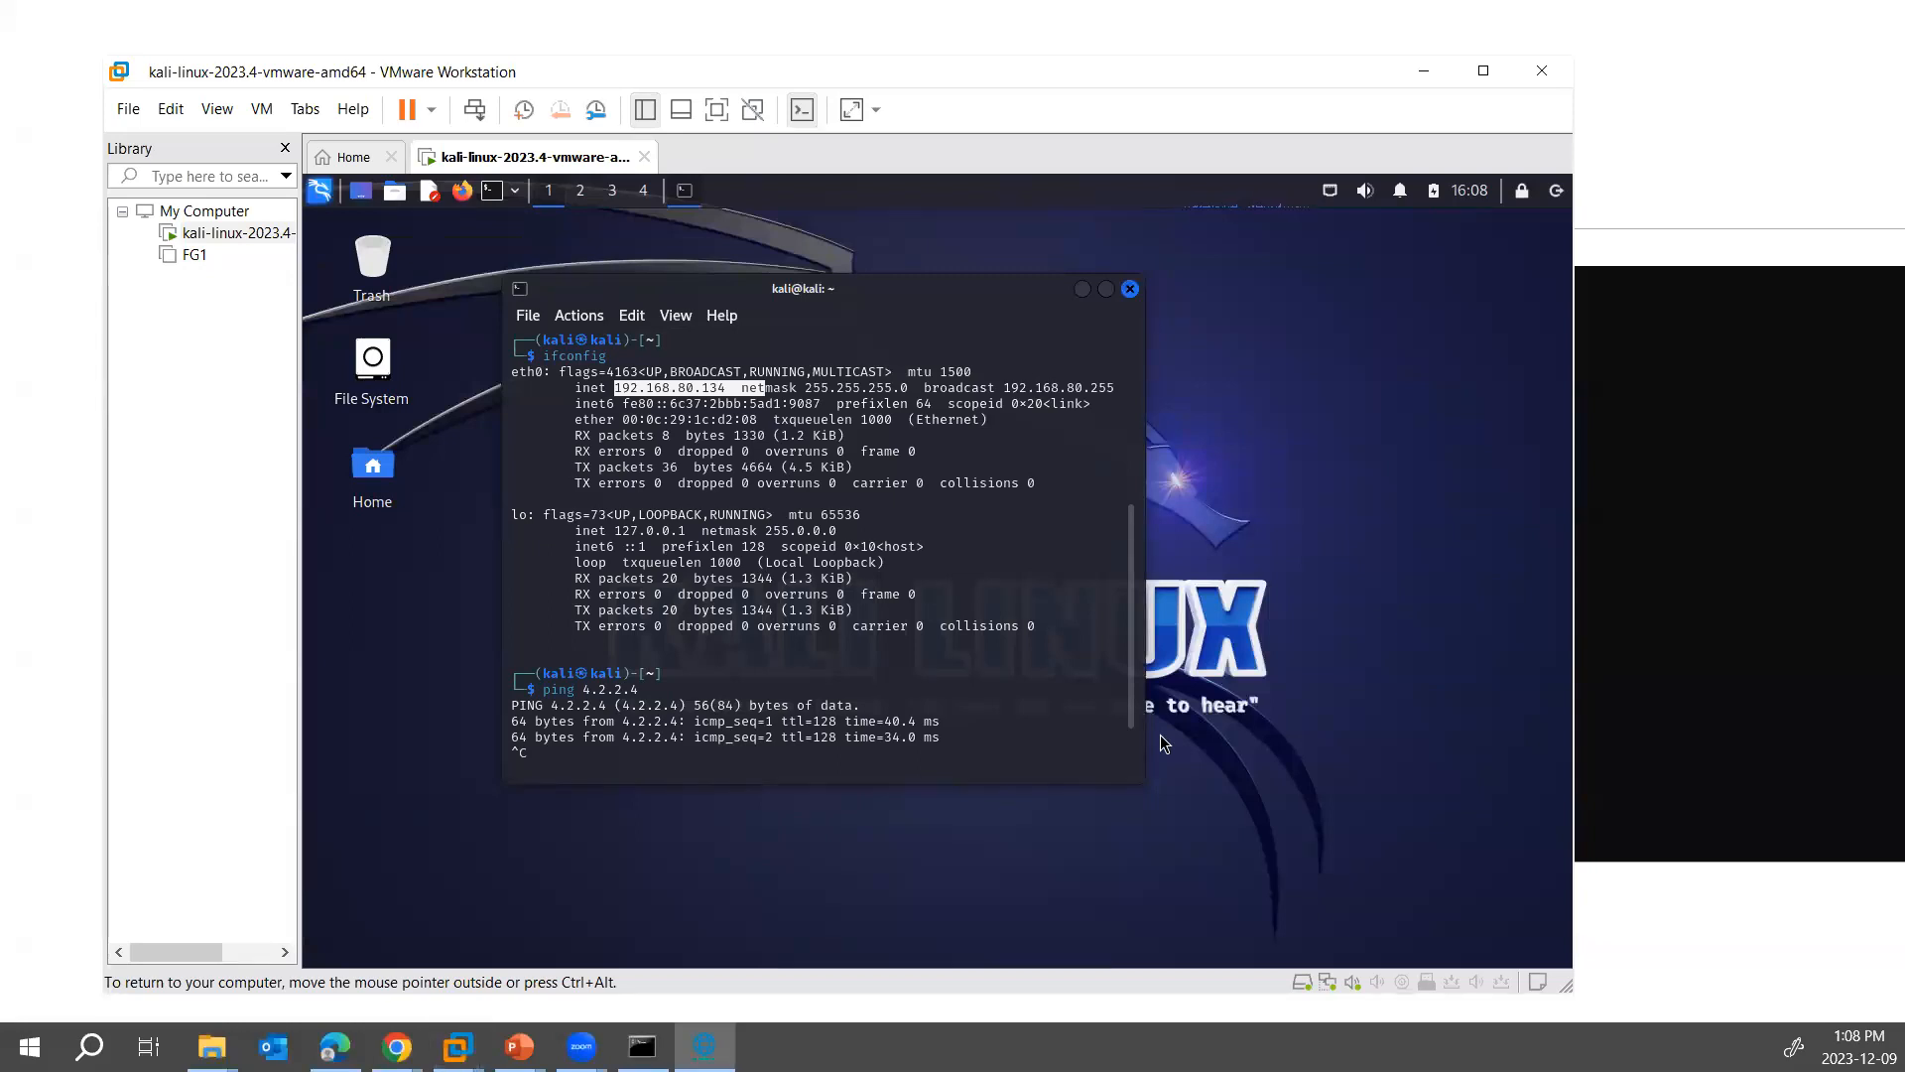
click(172, 118)
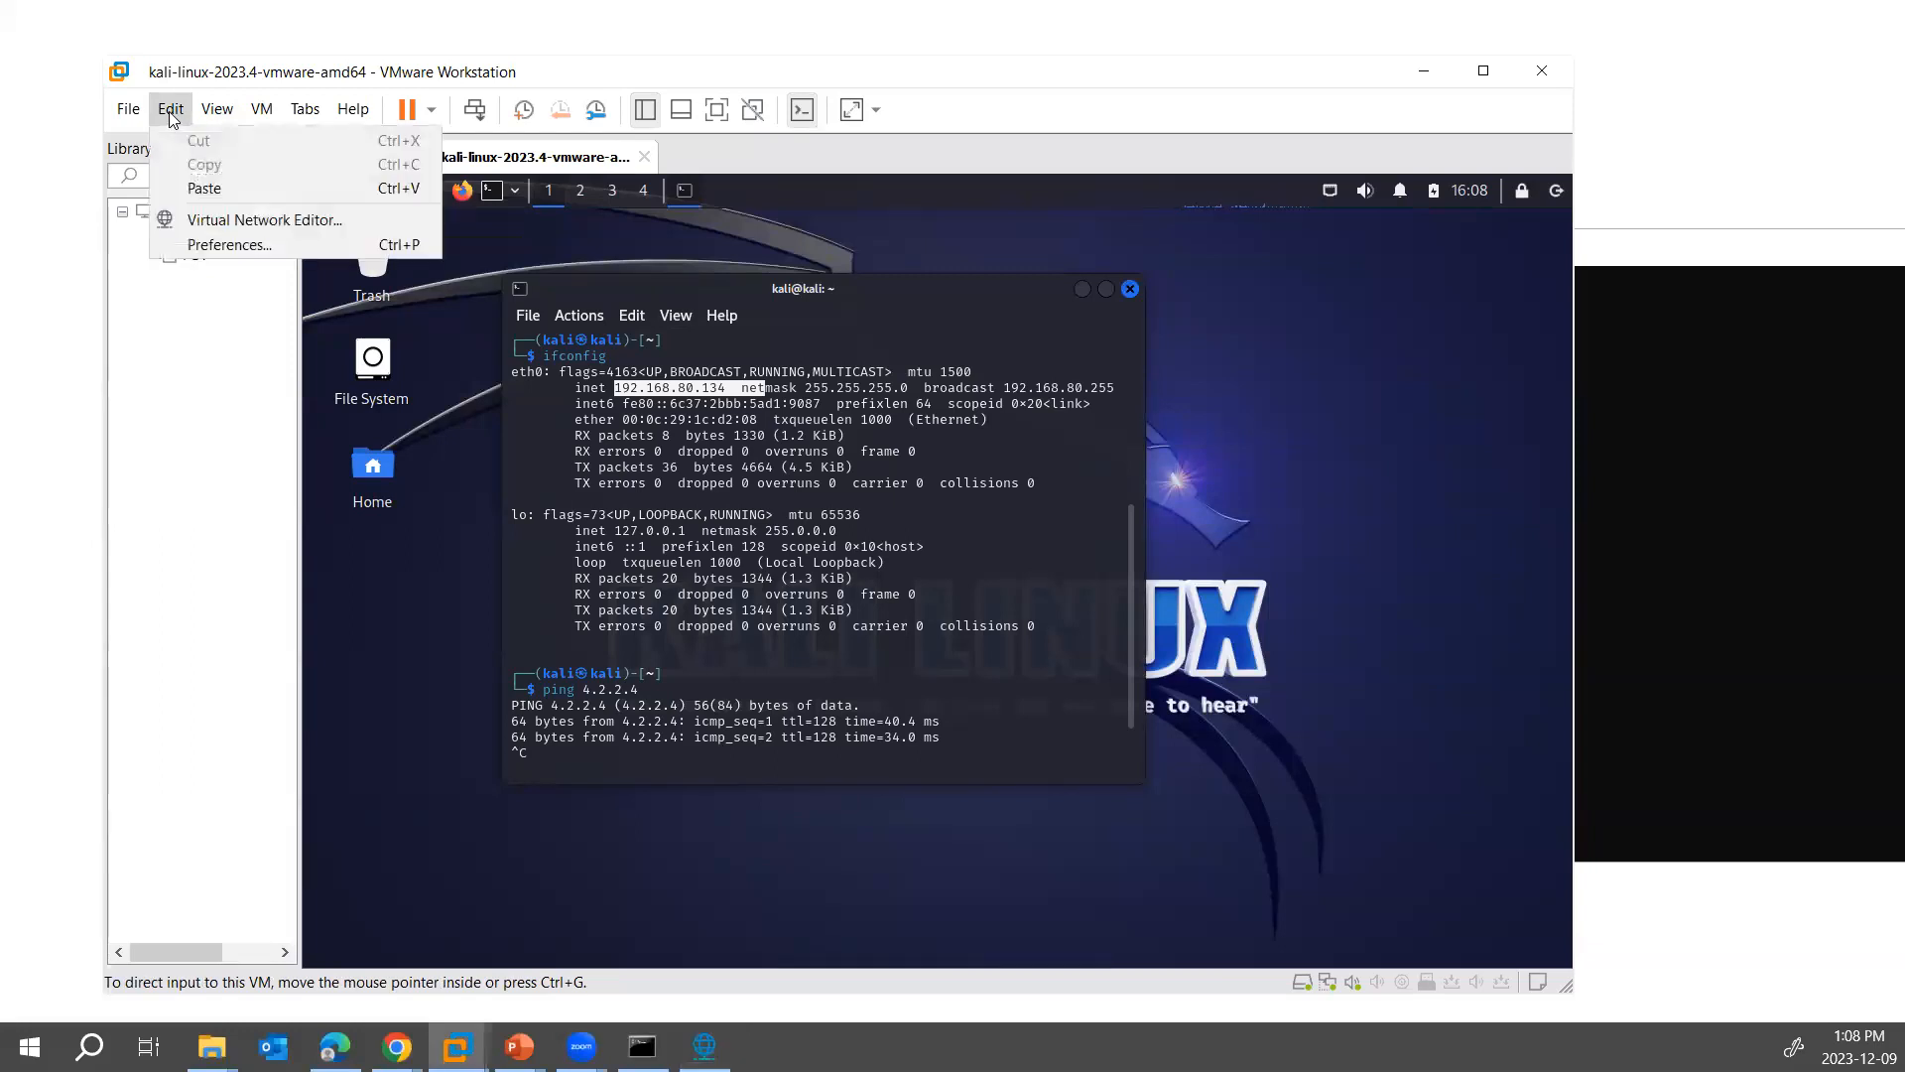
click(704, 1047)
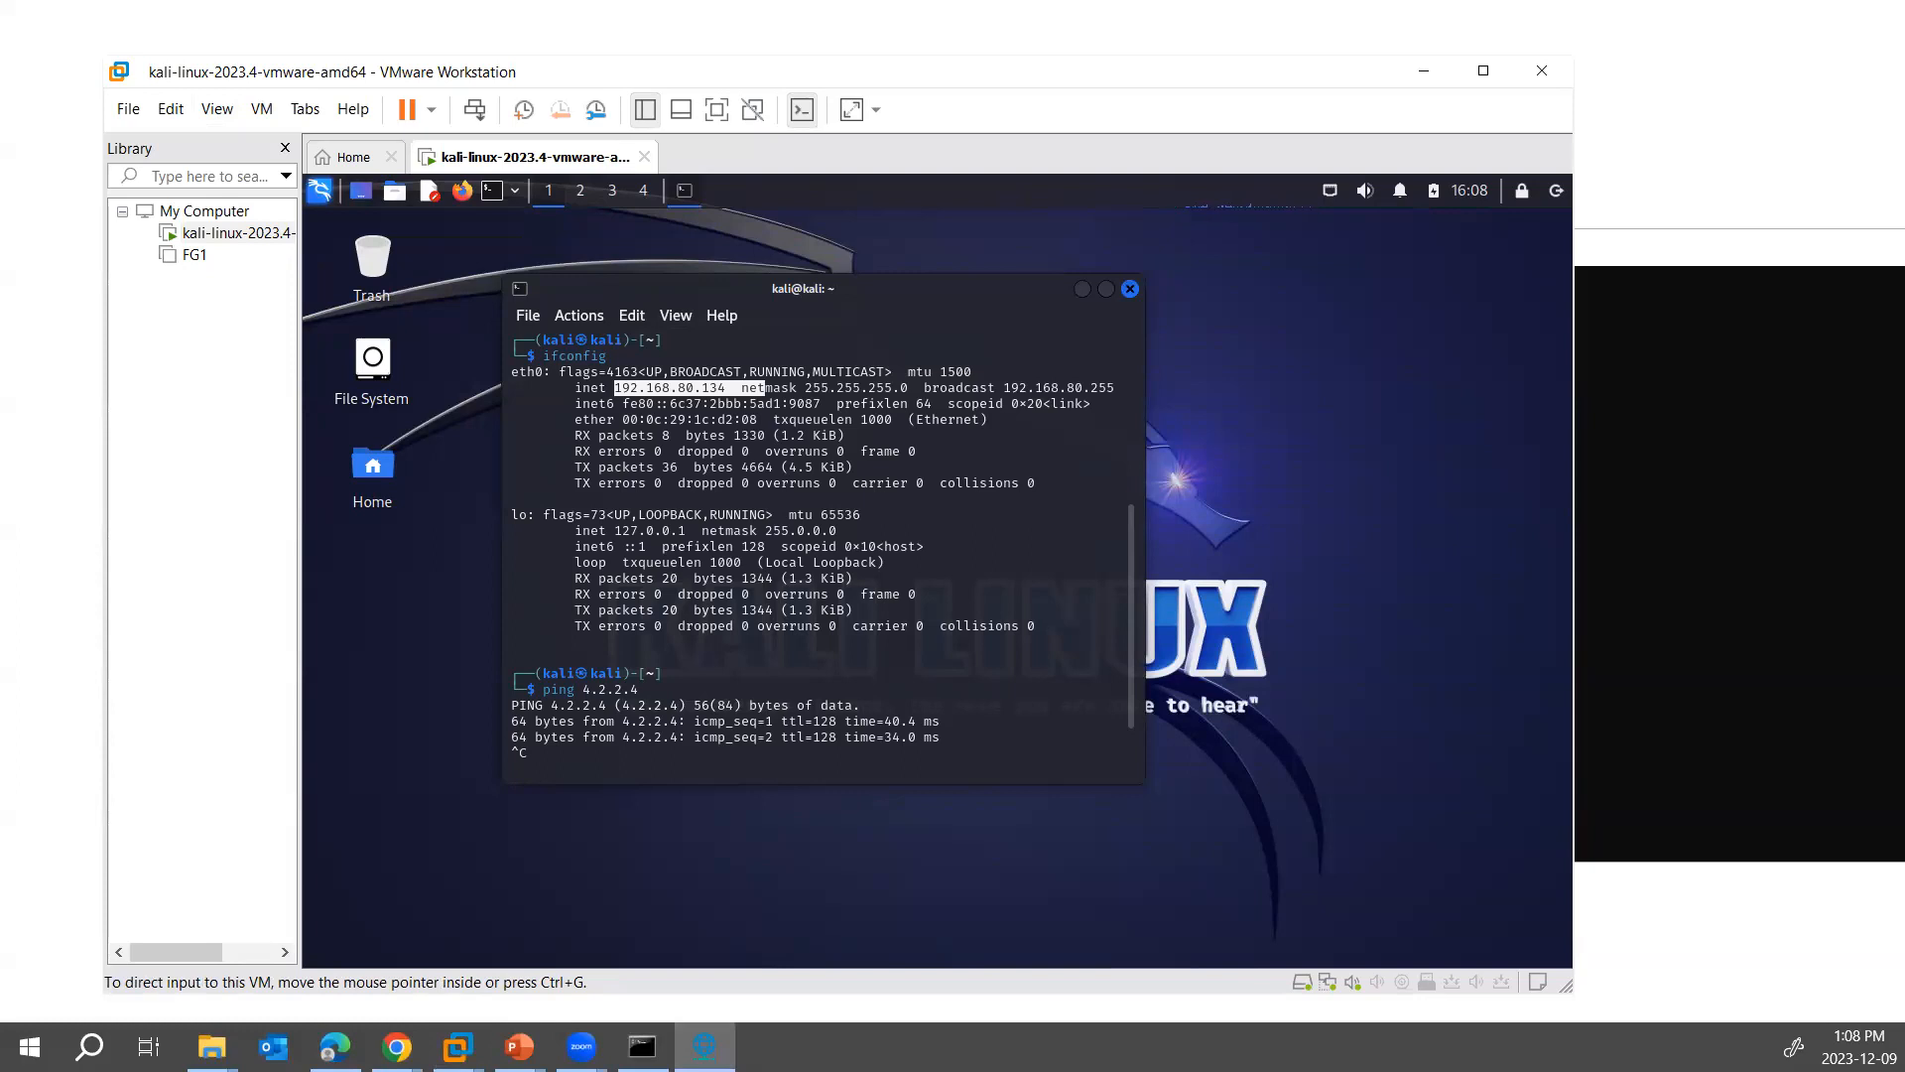
click(1224, 806)
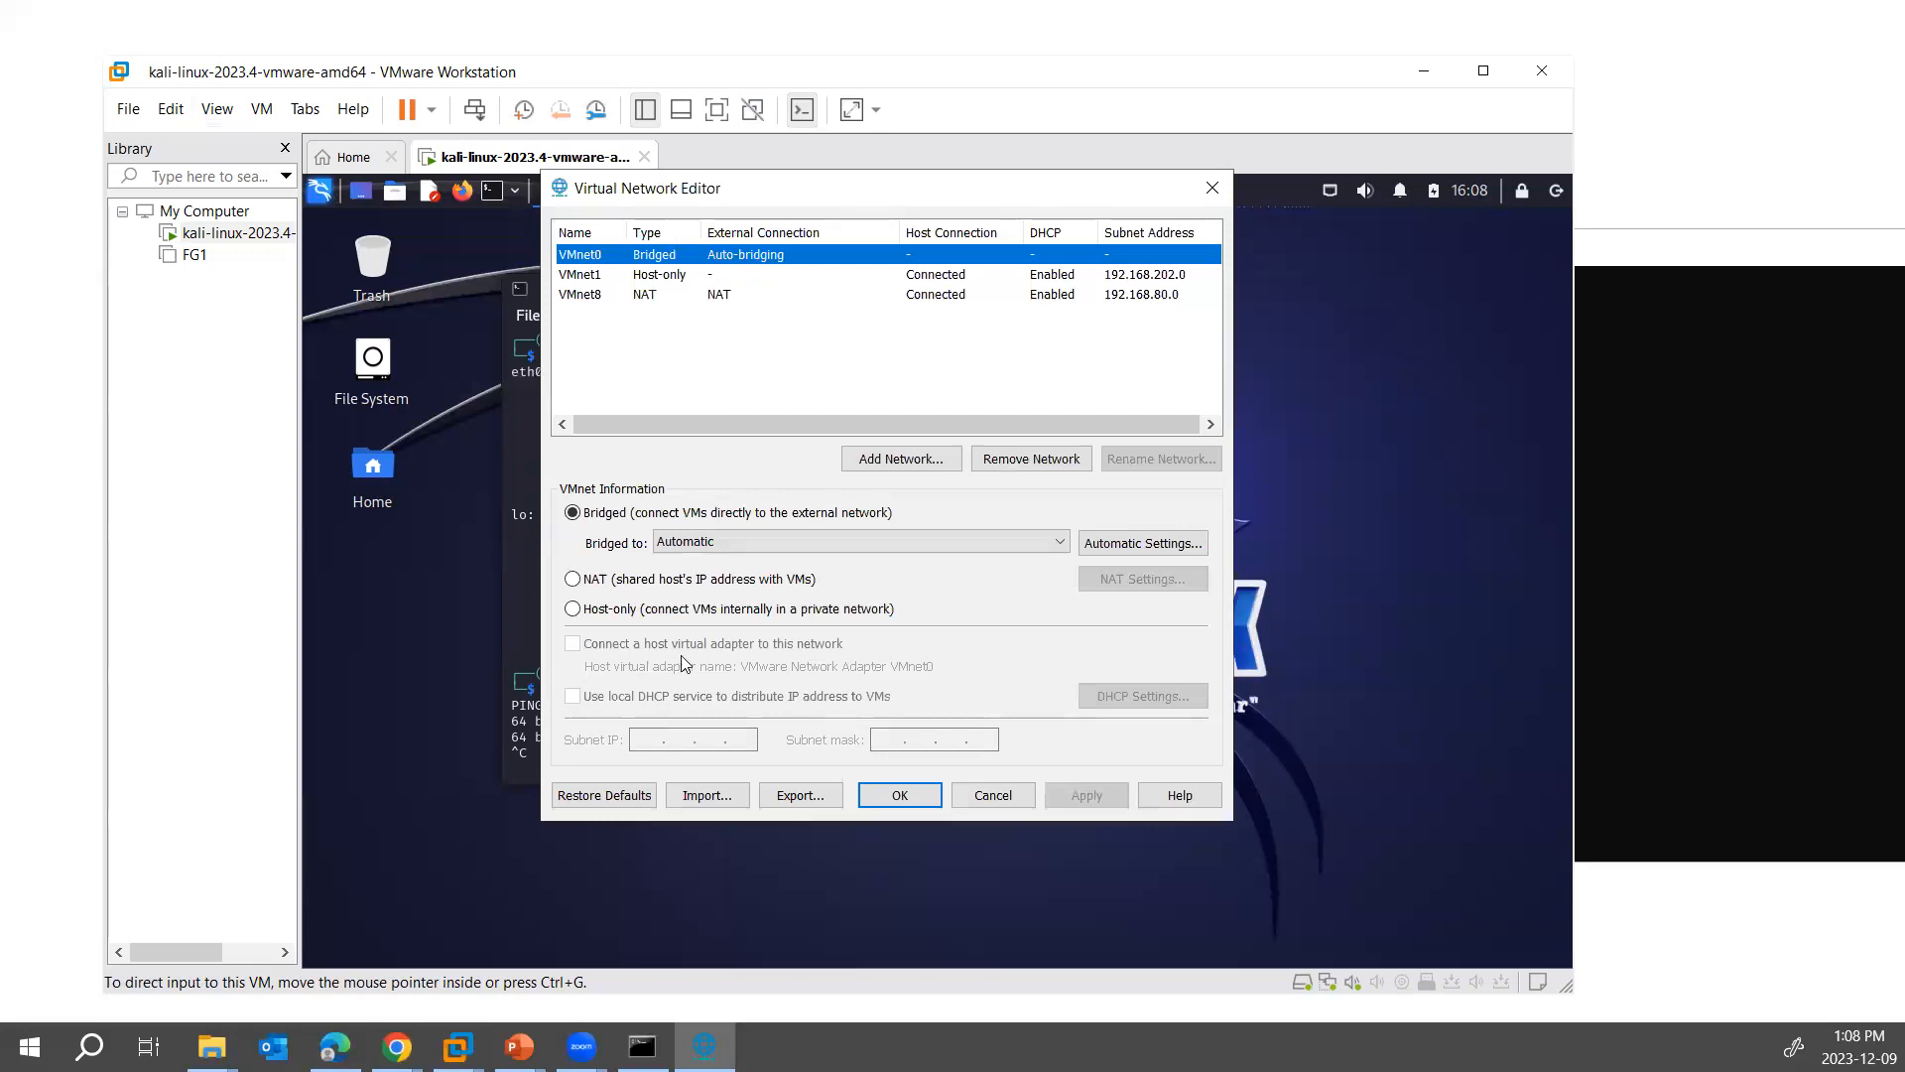
- Set the VMnet8 NAT network's subnet IP to 192.168.60.0, check its DHCP settings without editing them, and apply the change
click(585, 295)
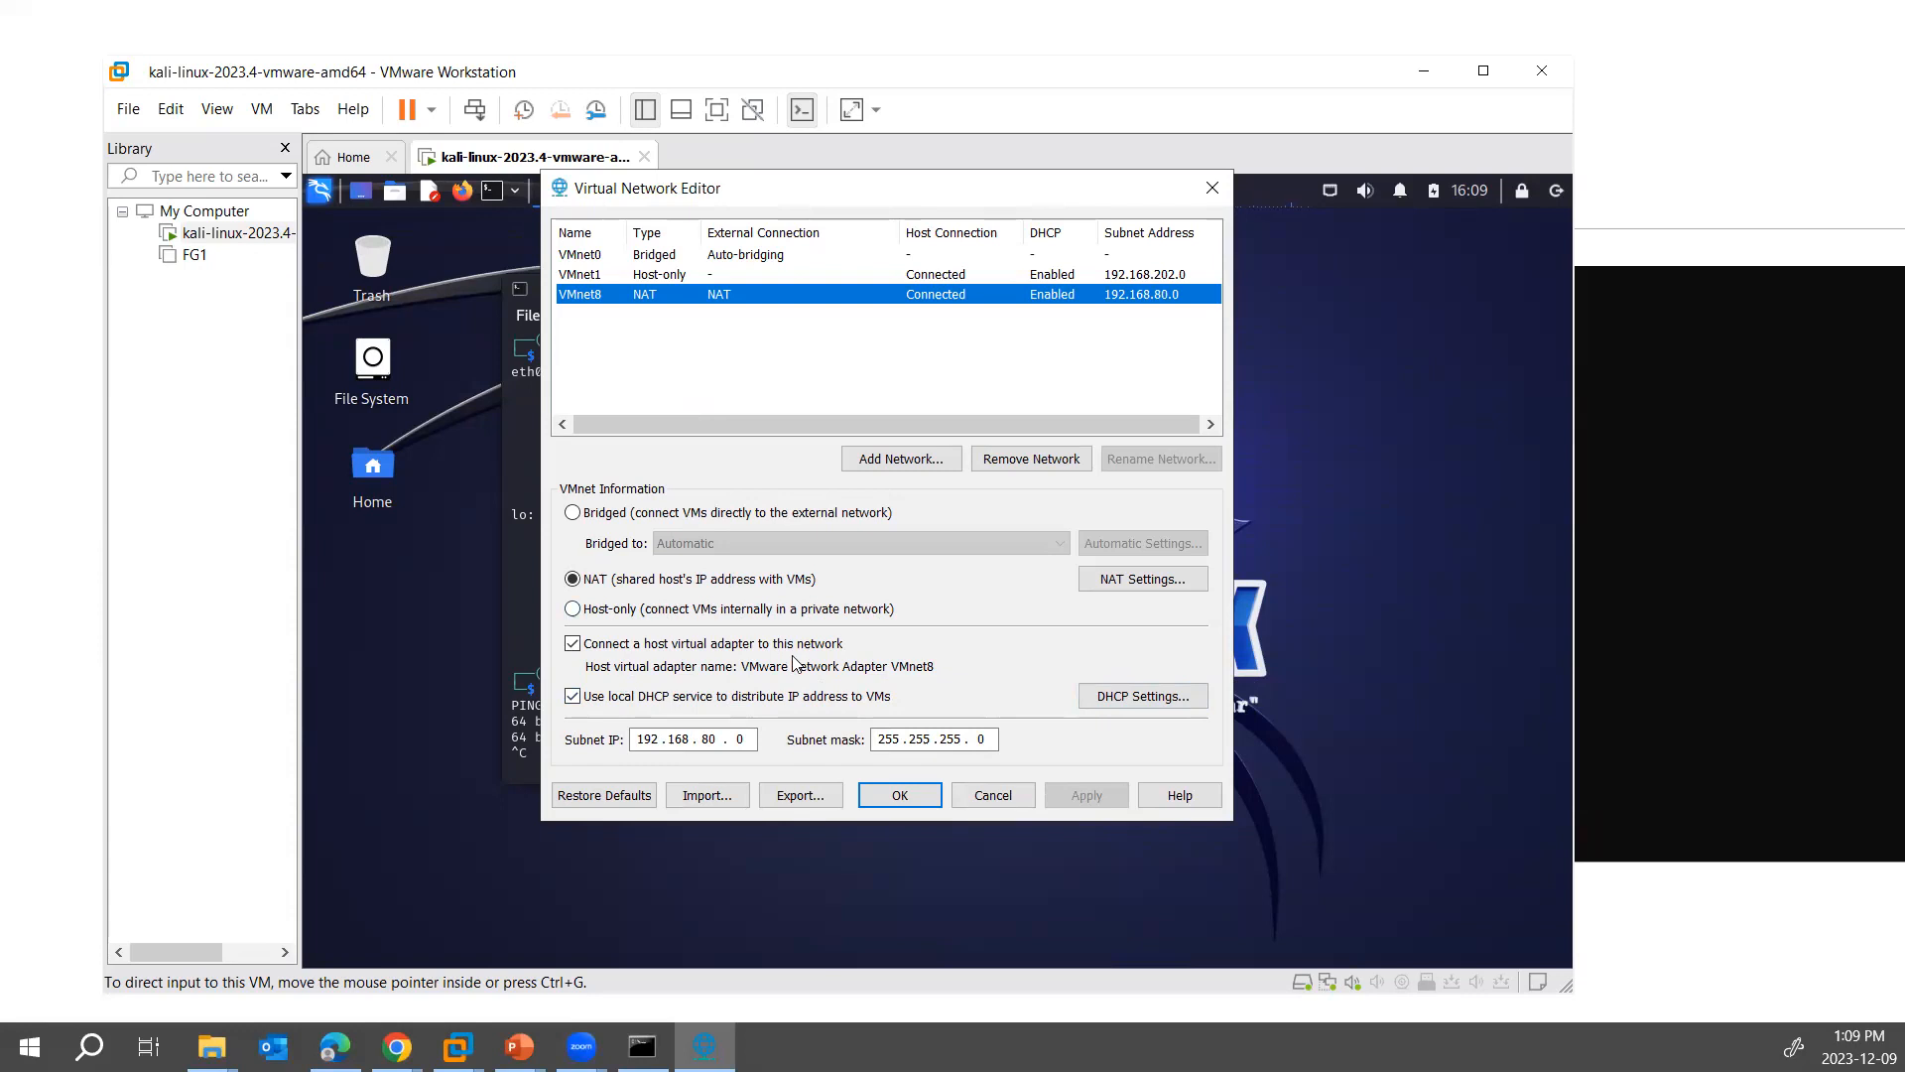
click(706, 738)
text(60)
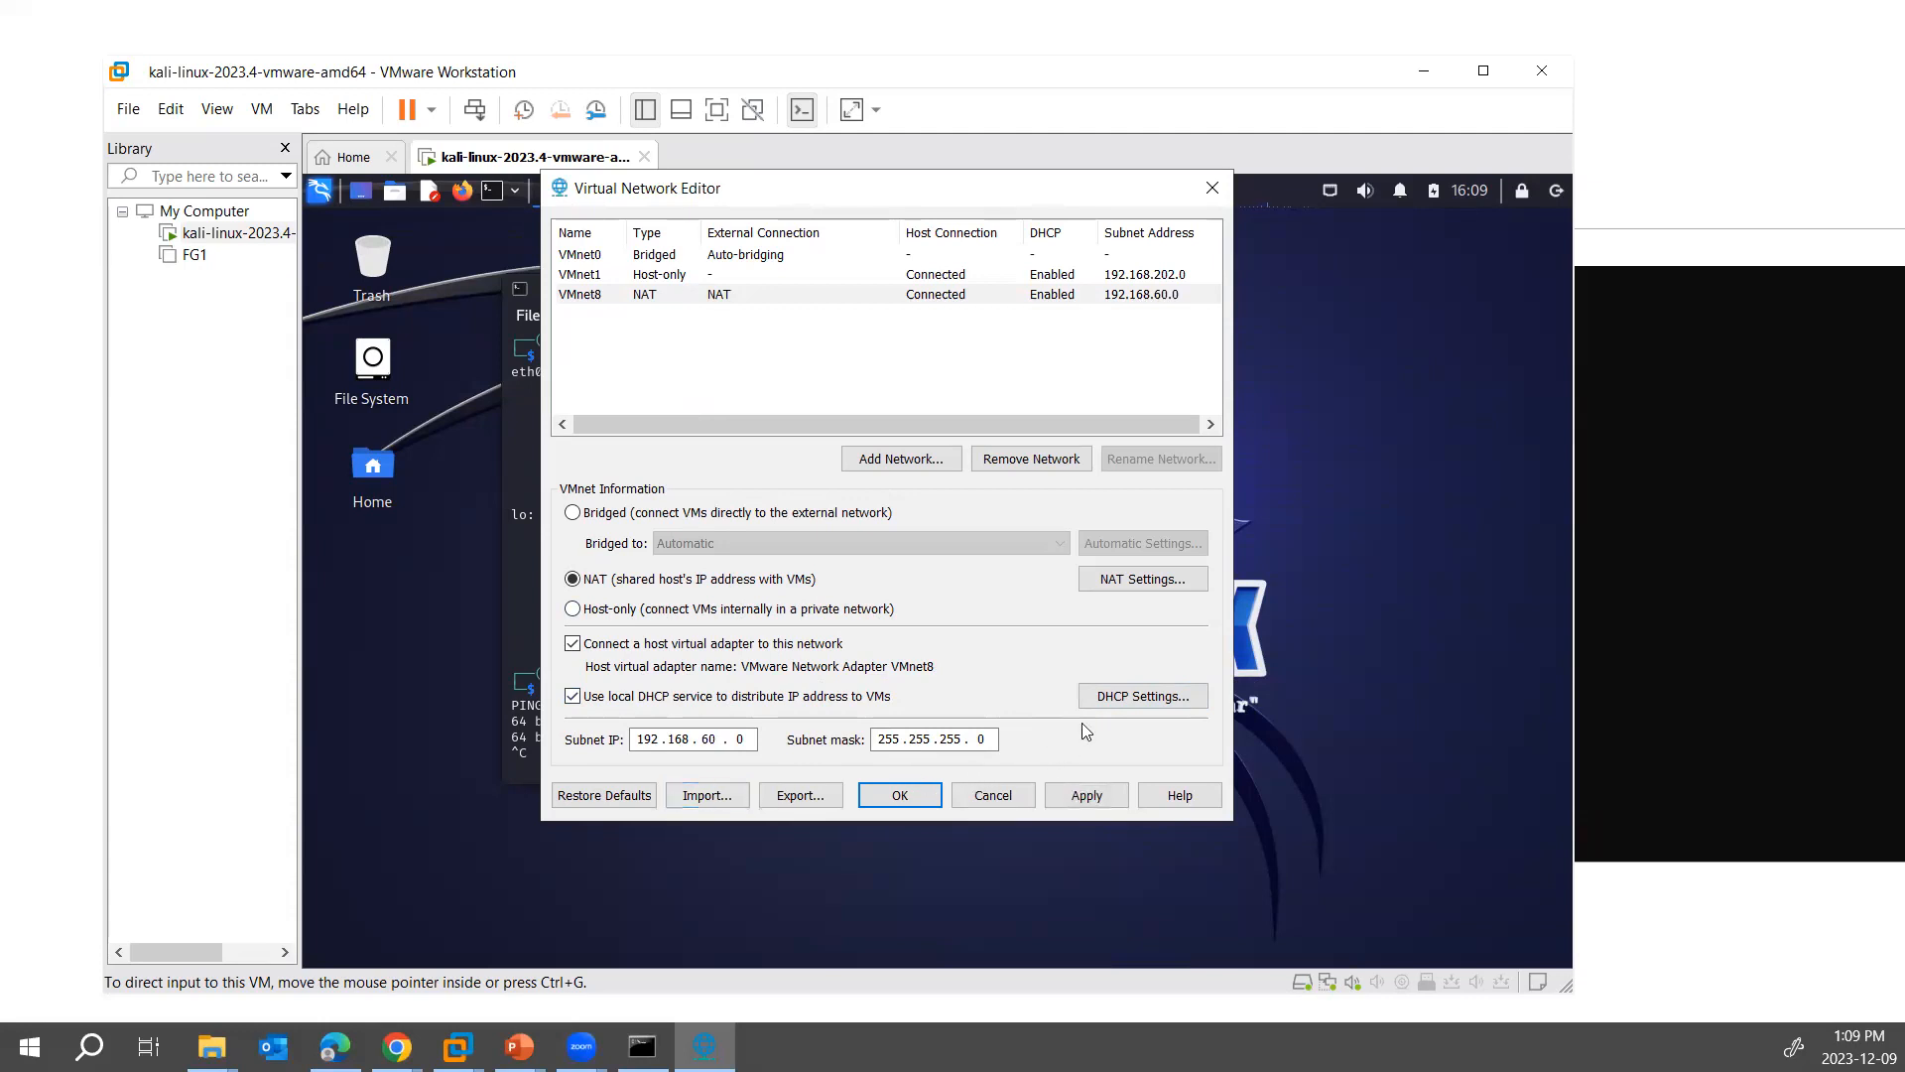
click(1127, 701)
double_click(774, 359)
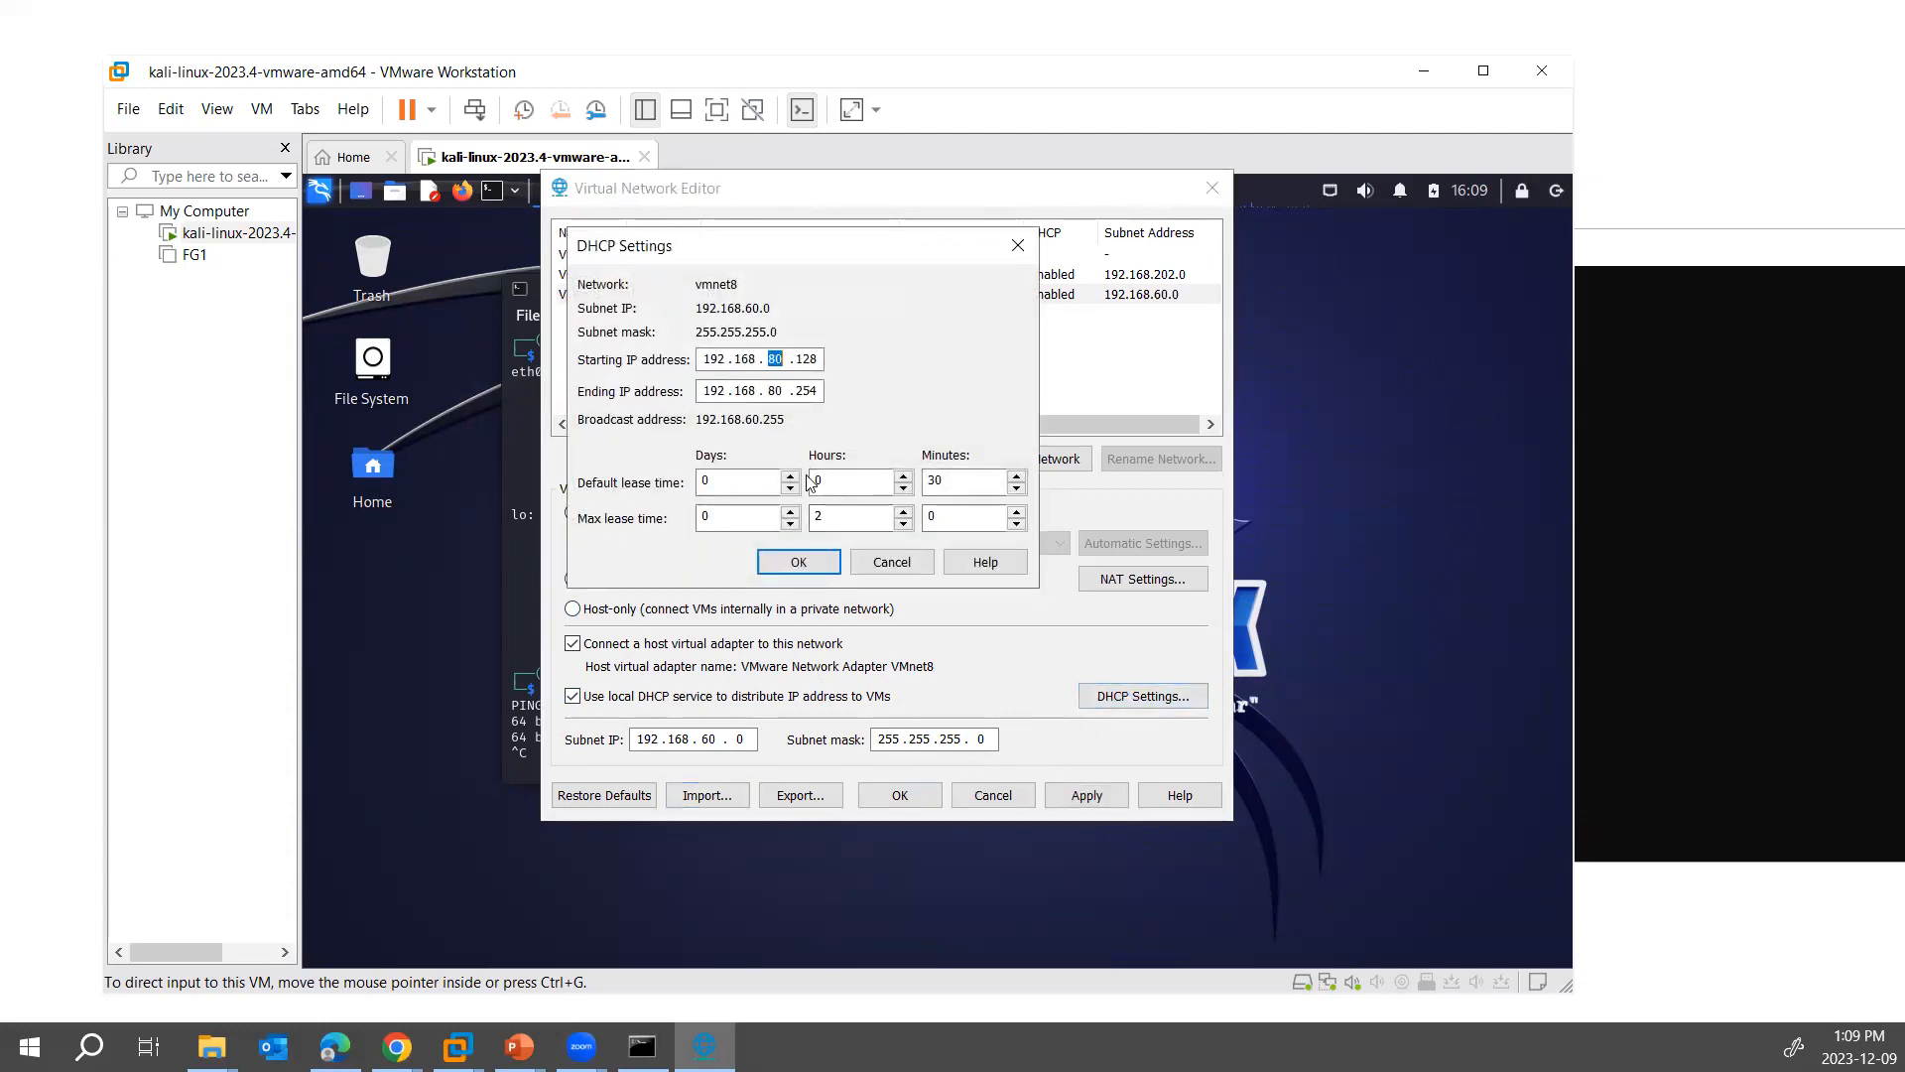
click(891, 561)
click(1084, 793)
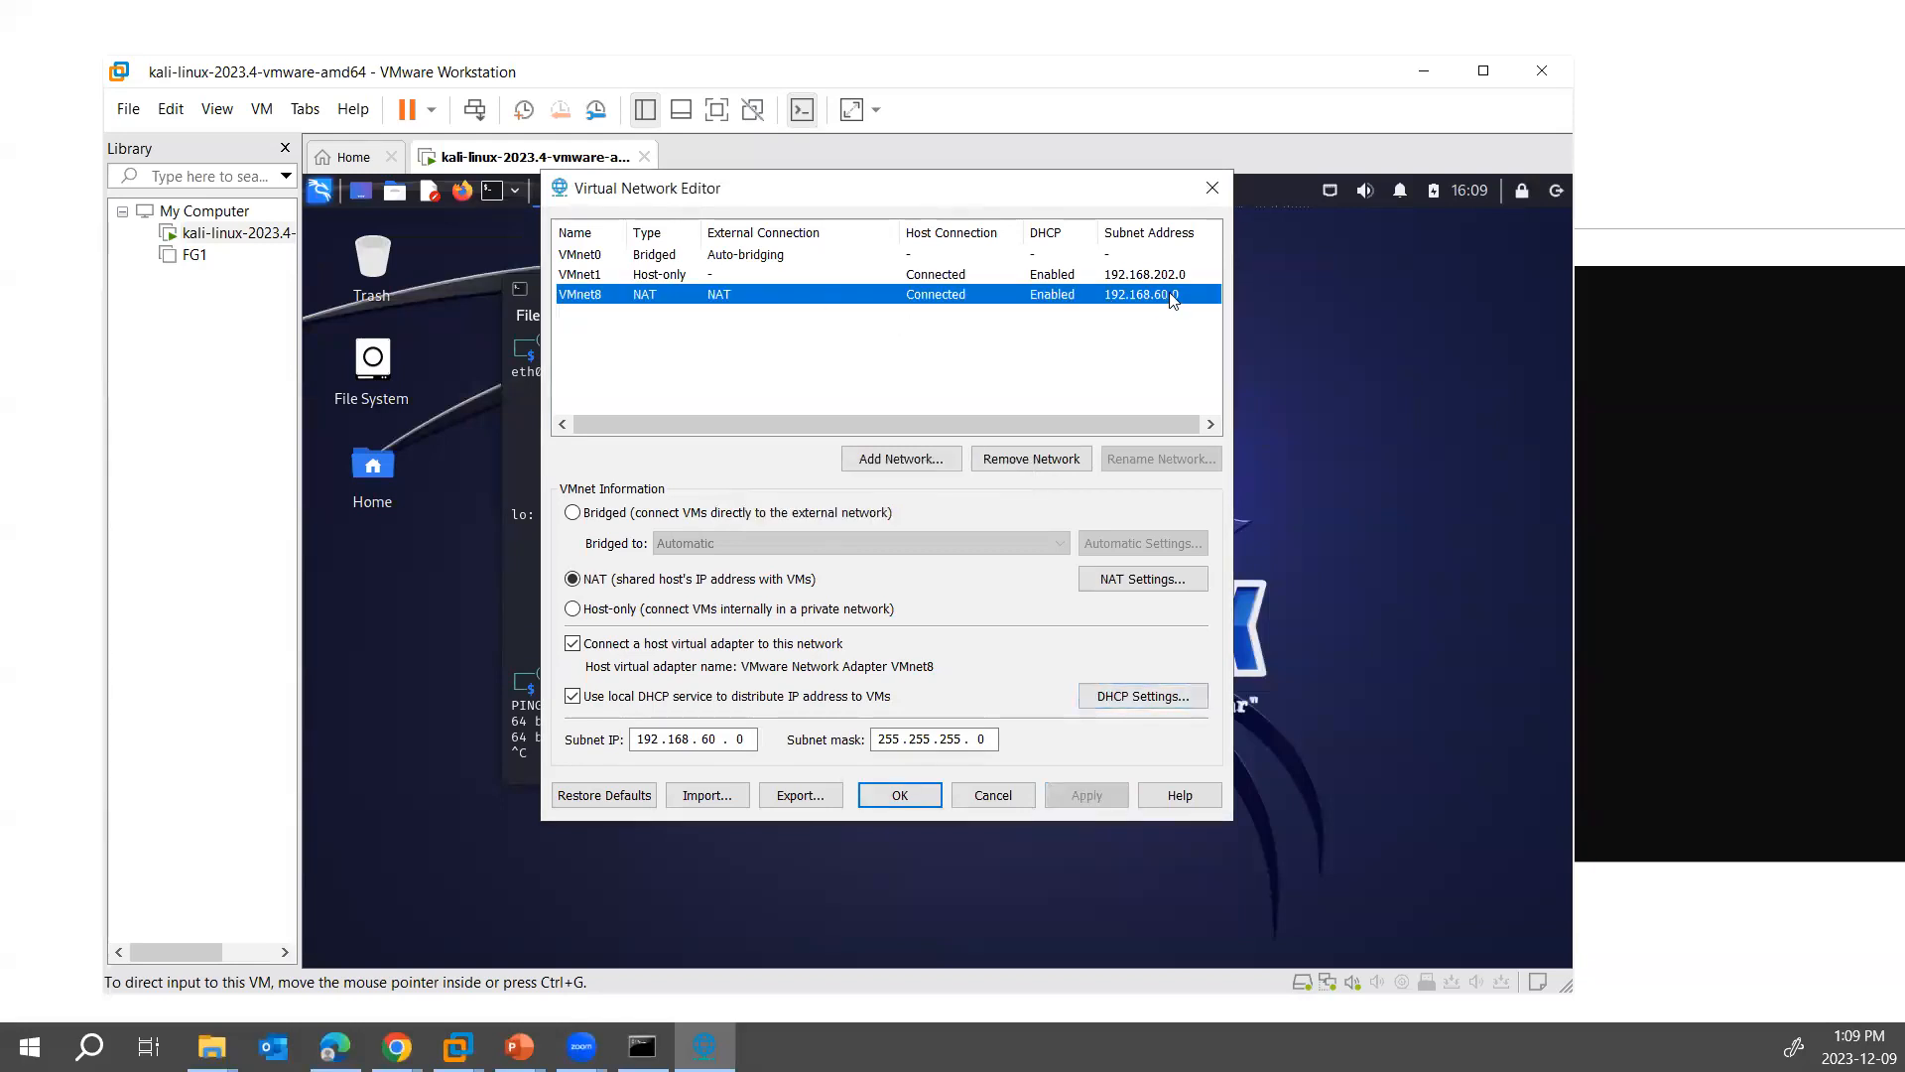
- Review the starting and ending addresses in VMnet8's DHCP settings and leave them as they are
click(1121, 699)
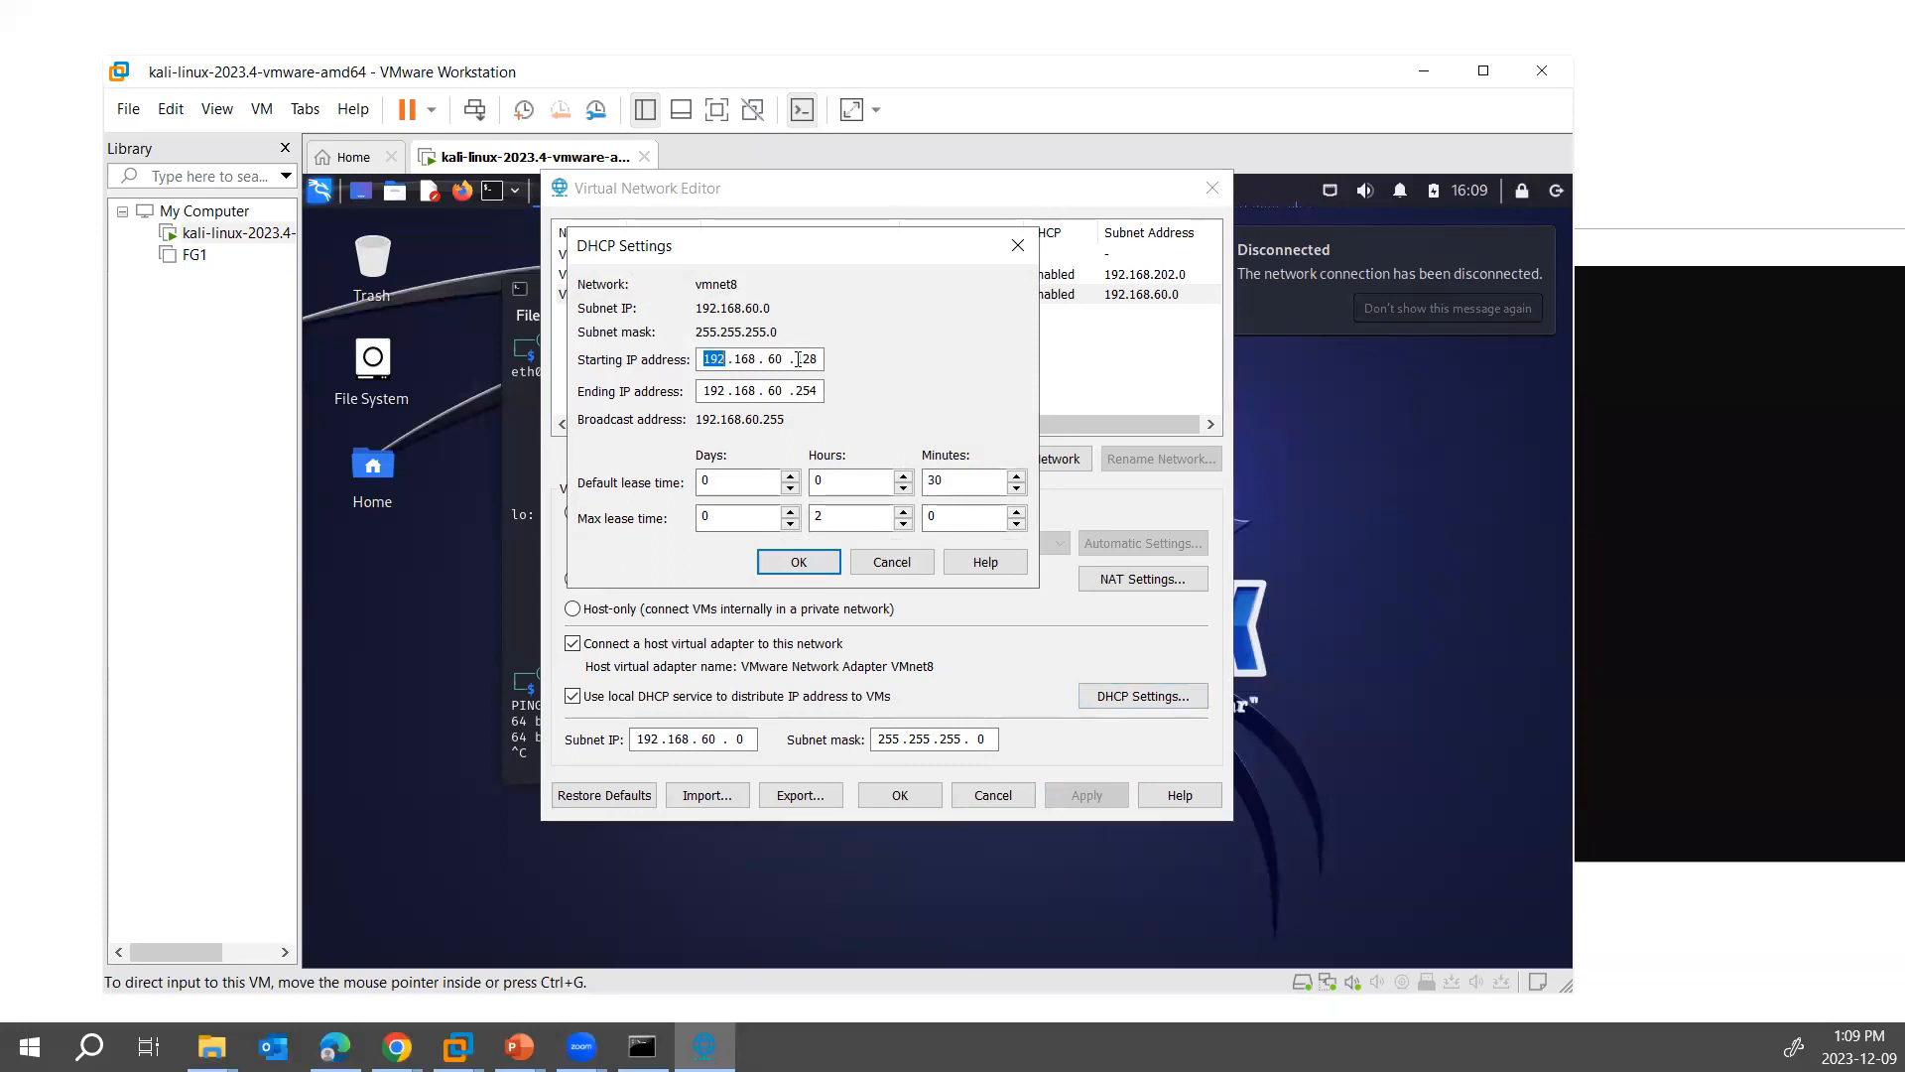
double_click(805, 359)
click(873, 564)
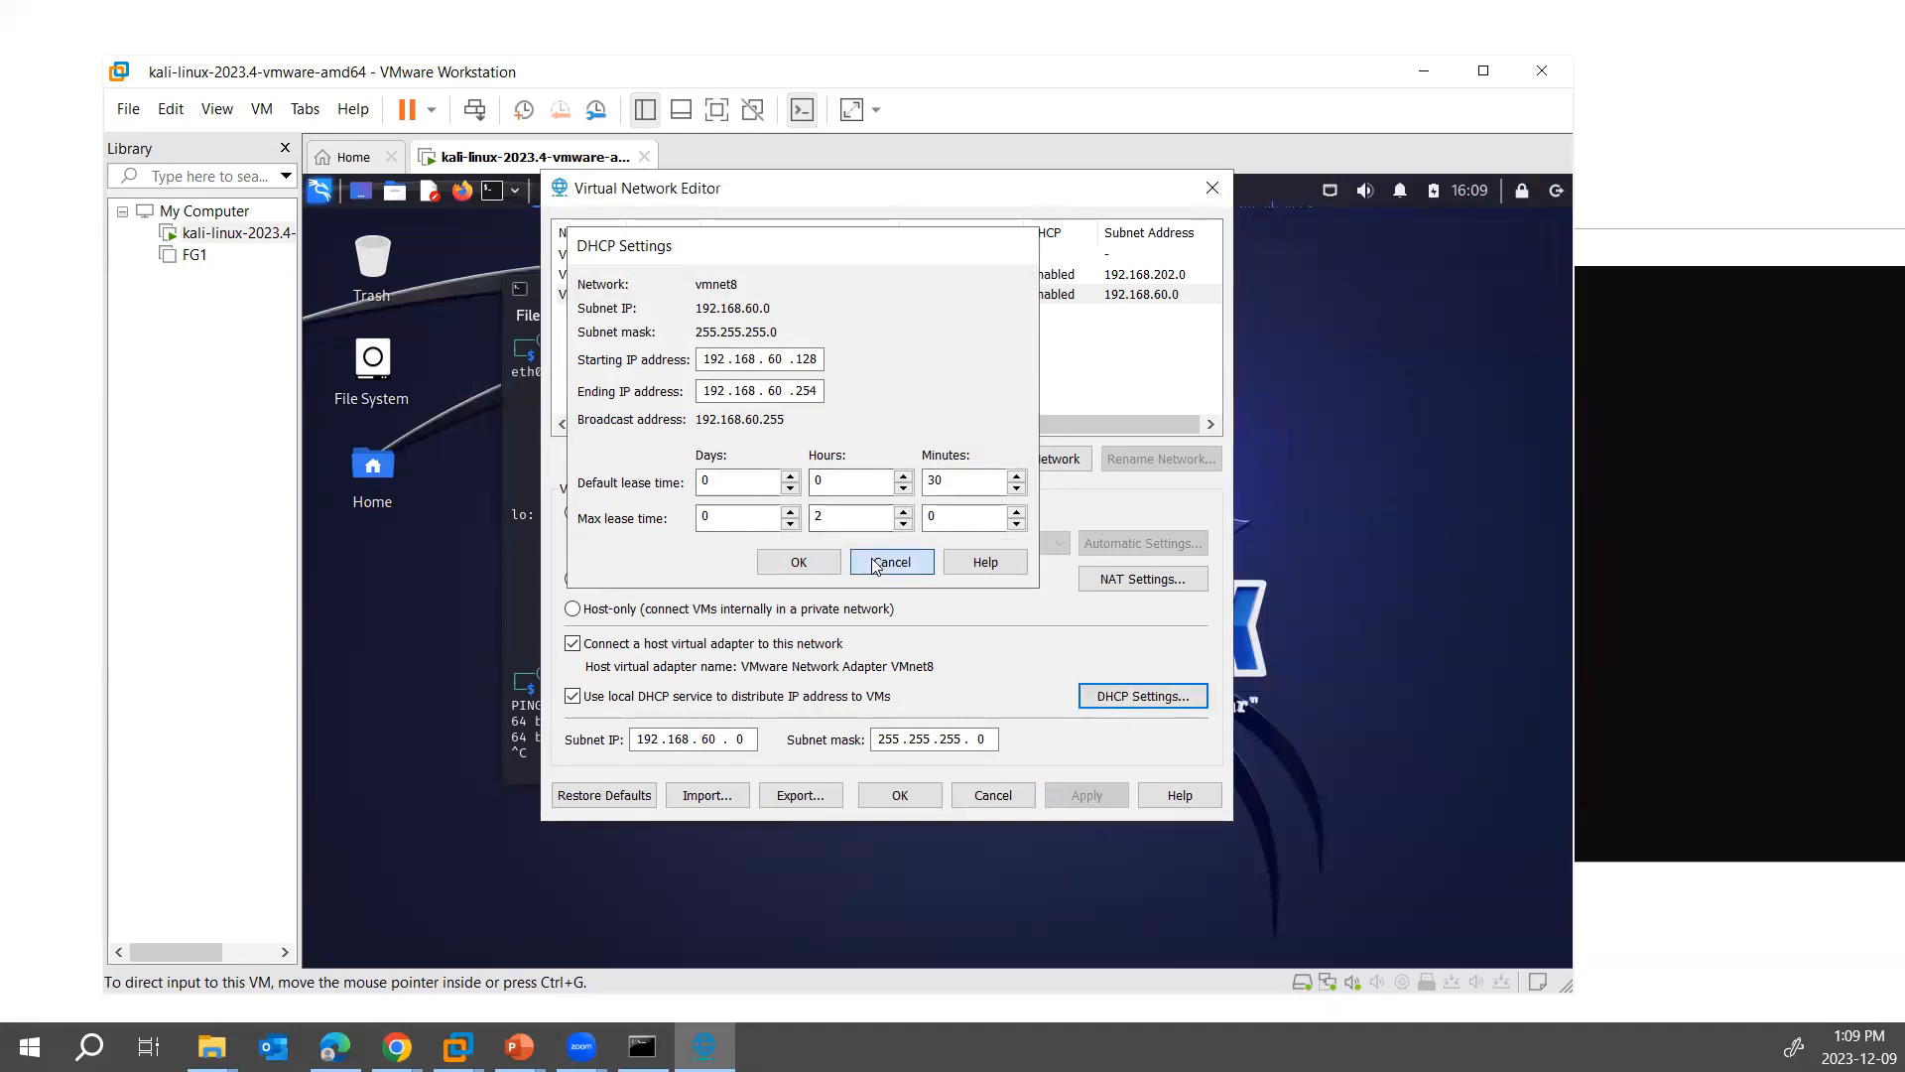
click(871, 564)
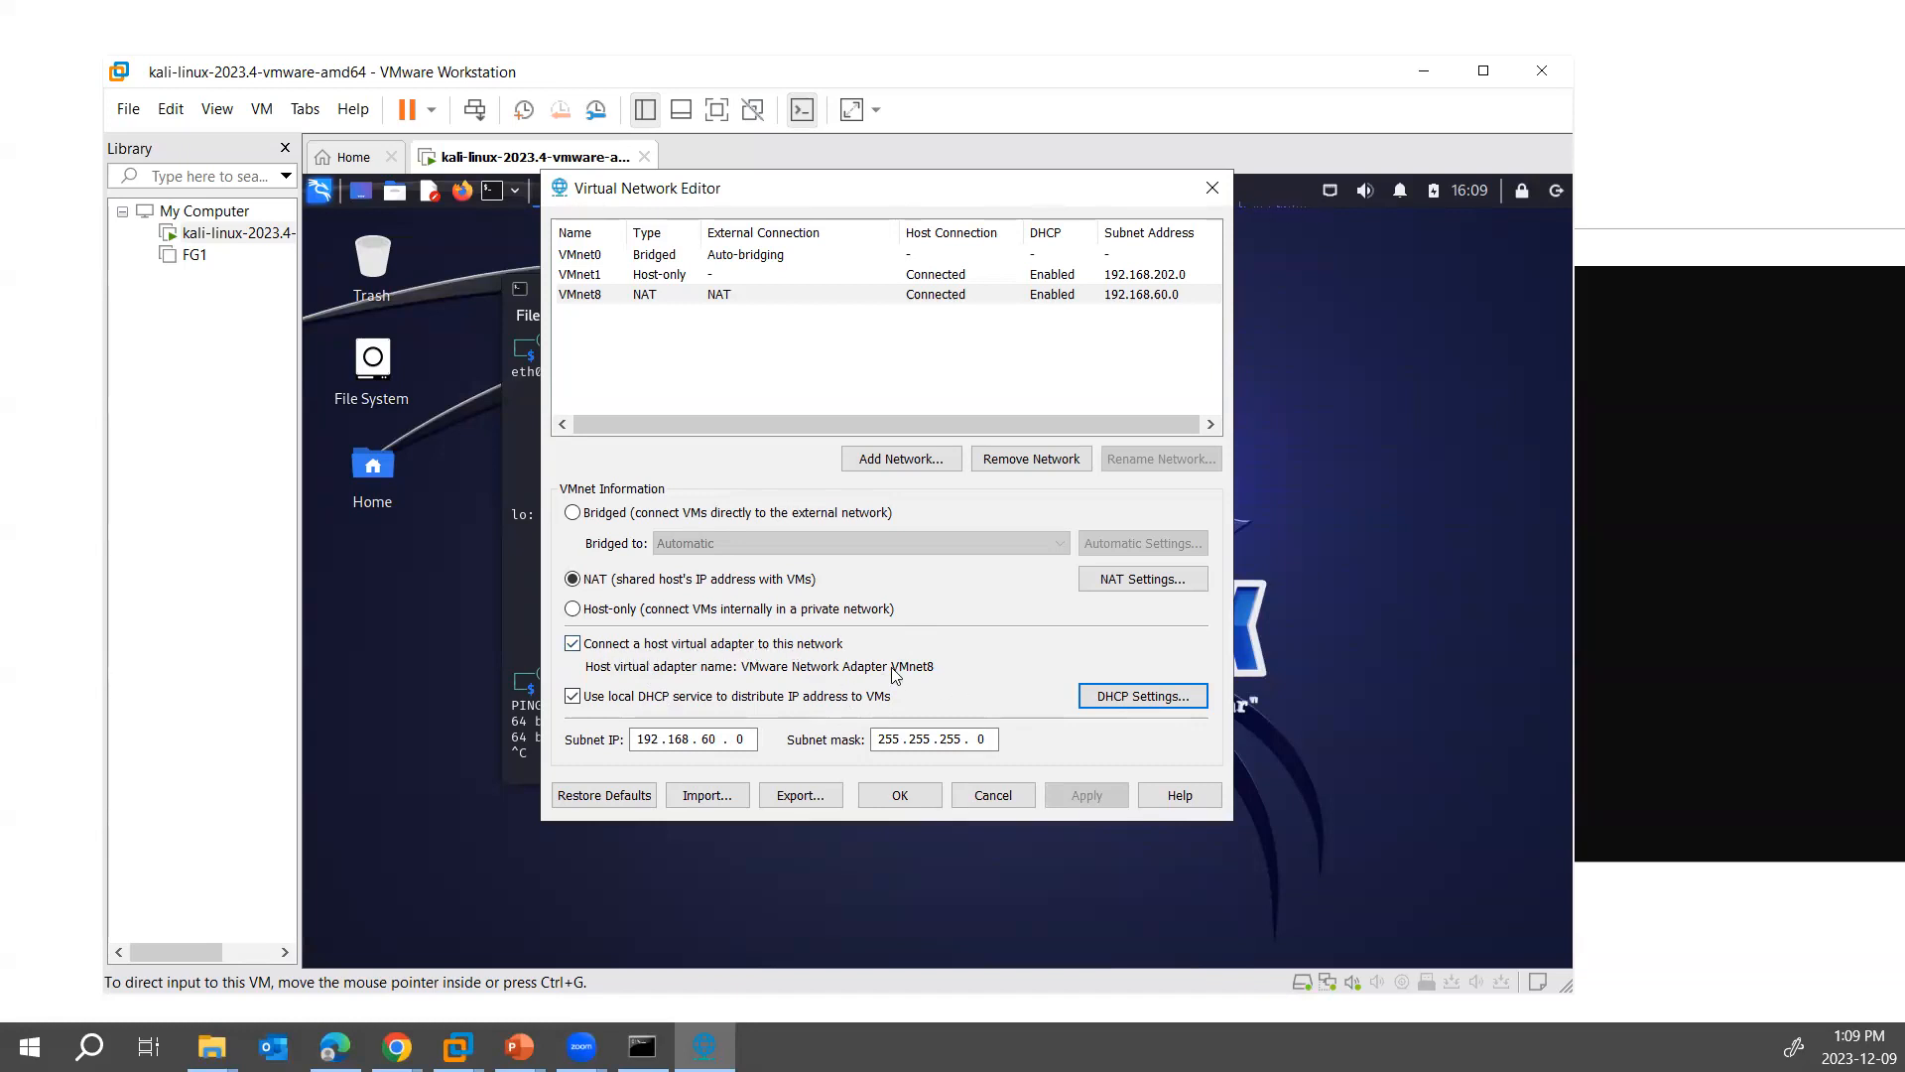
- Open the host's Network Connections and inspect the IPv4 address in the VMware Network Adapter VMnet8 connection details
right_click(29, 1047)
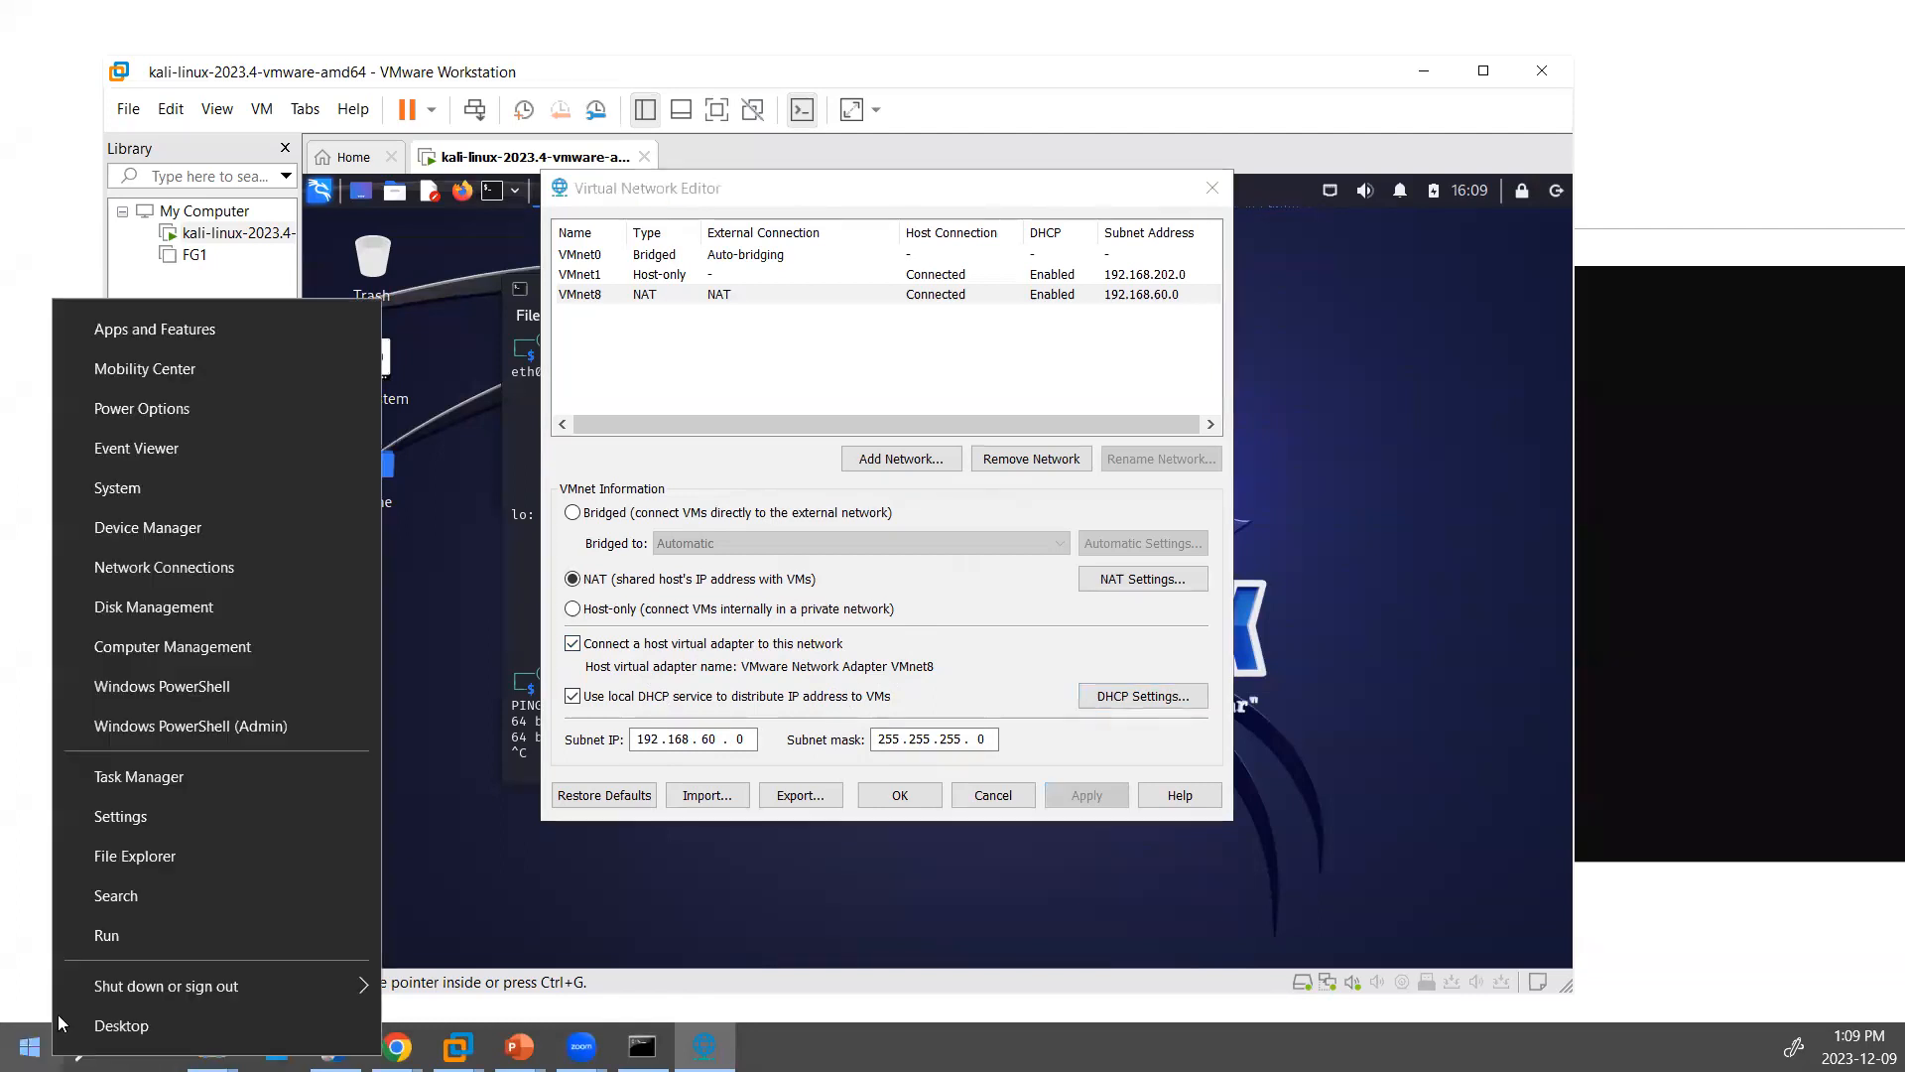
click(121, 937)
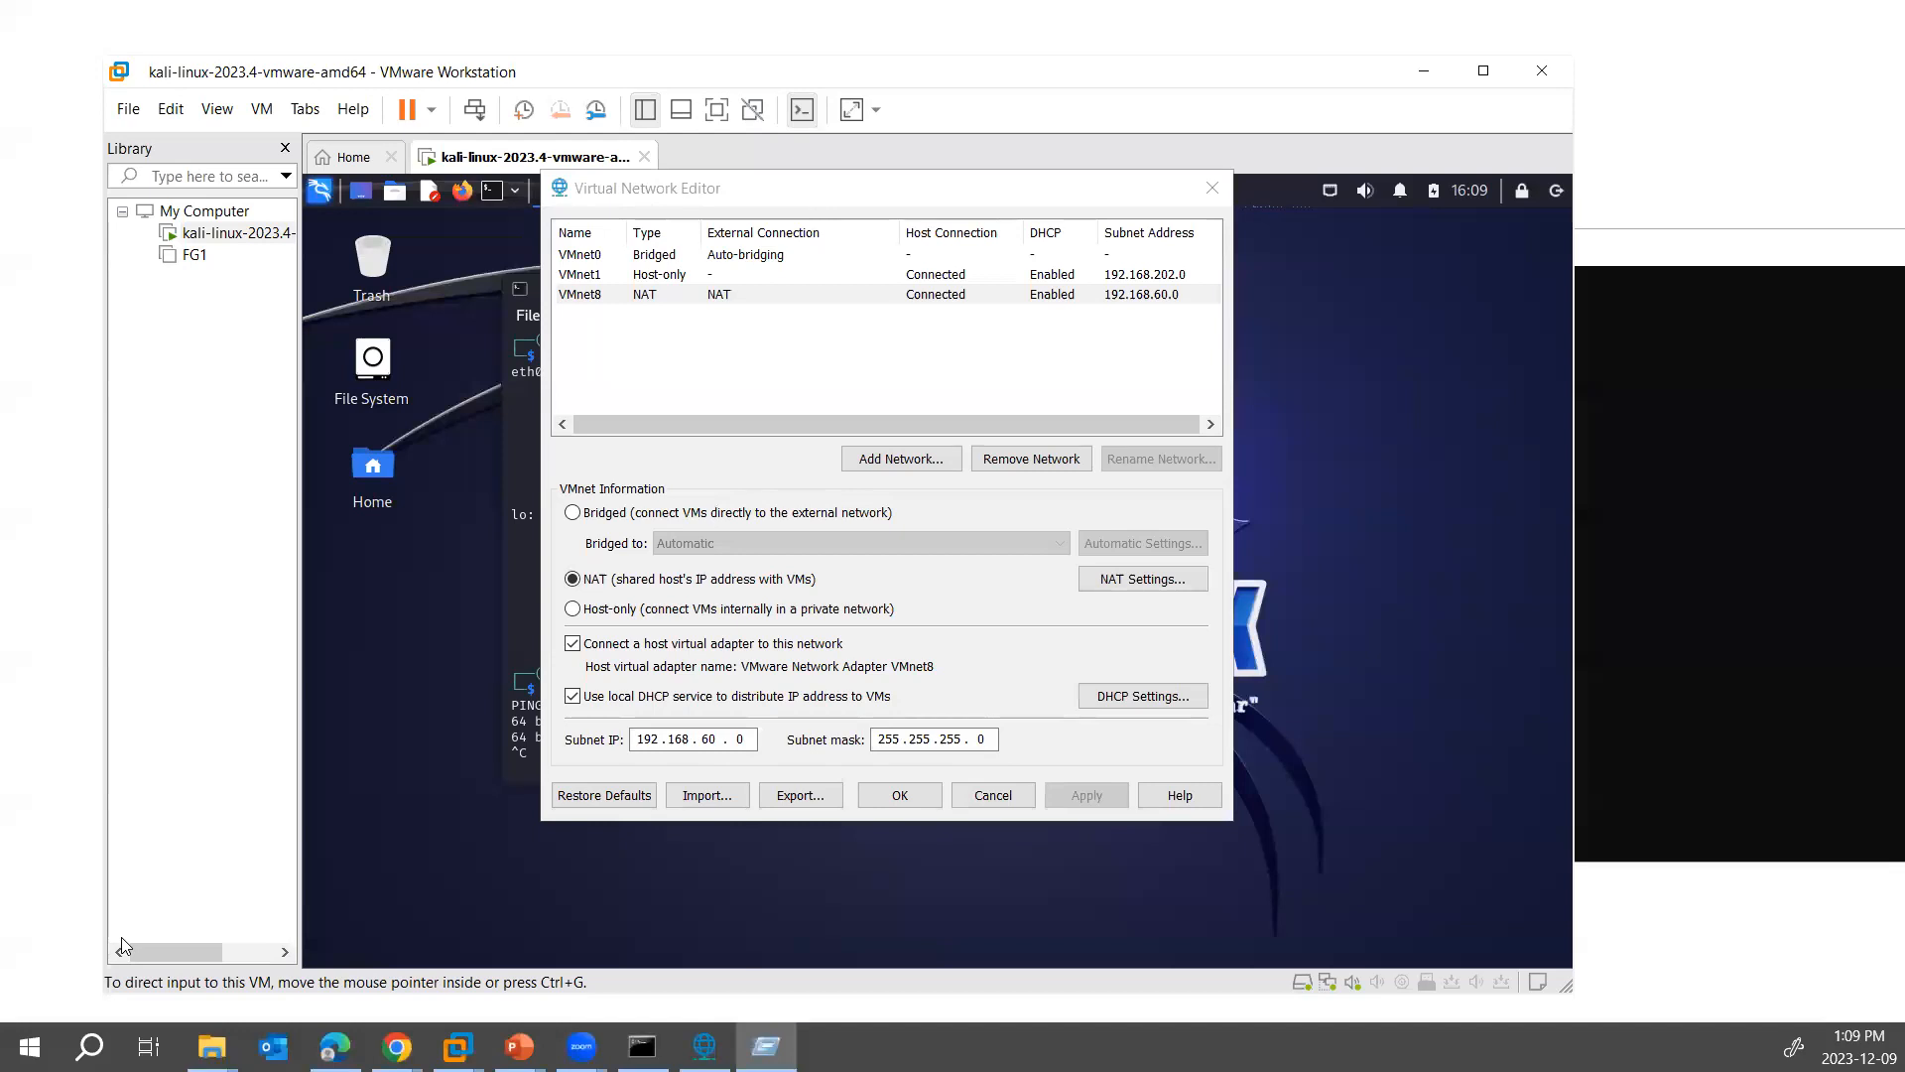
key(Return)
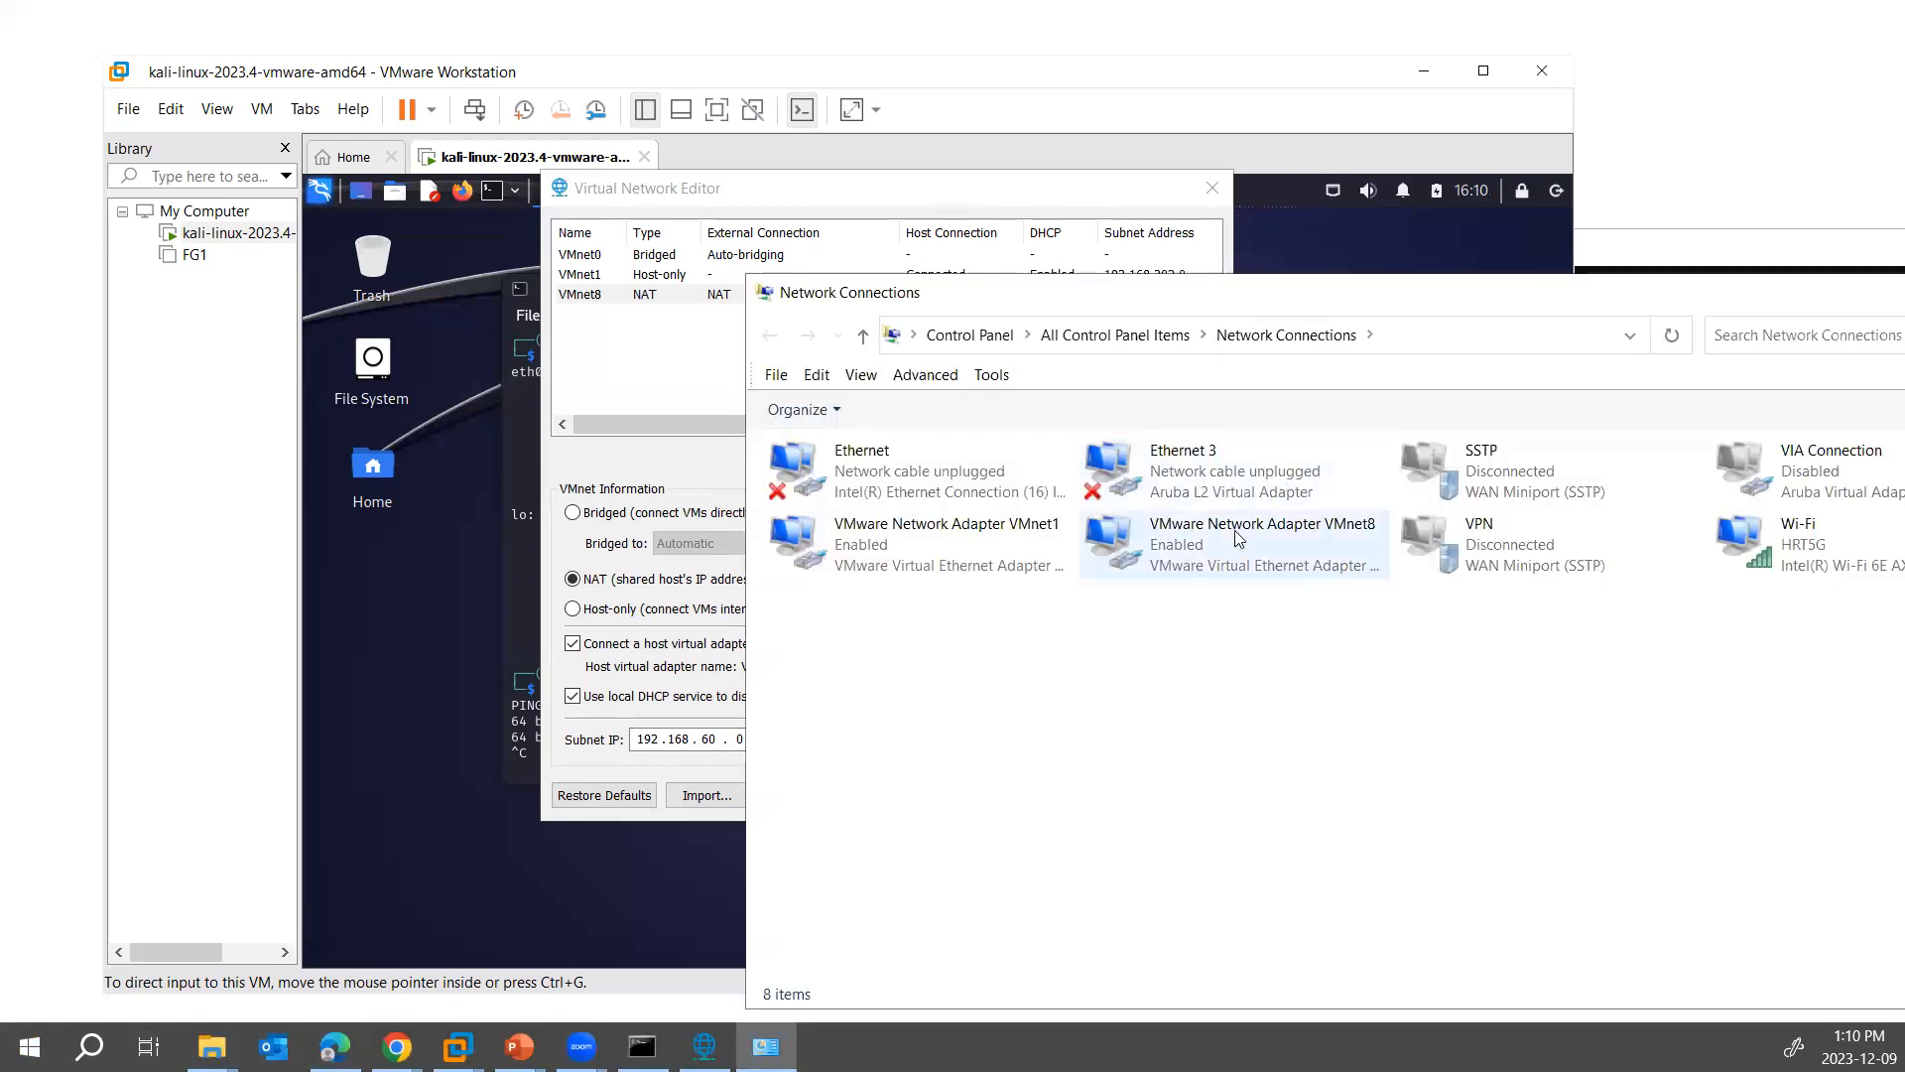
click(1239, 539)
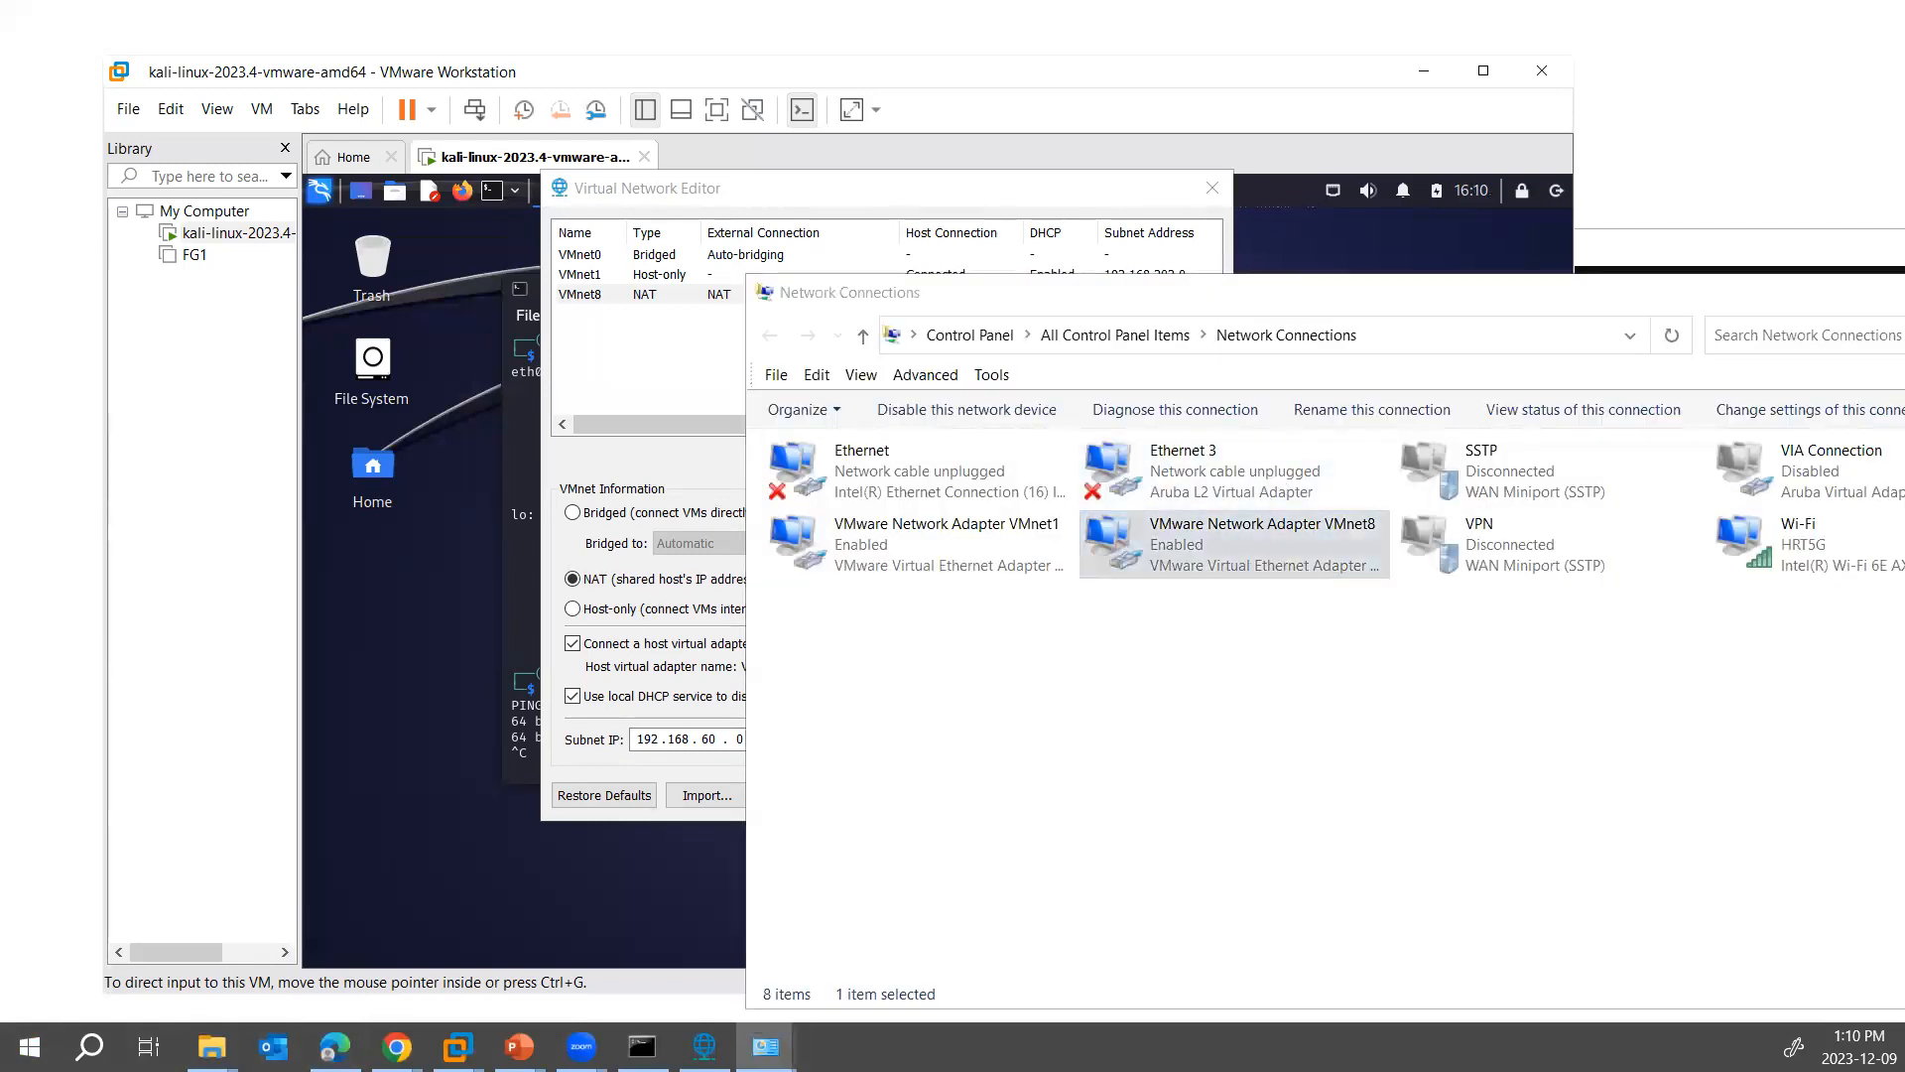
key(Return)
click(1306, 561)
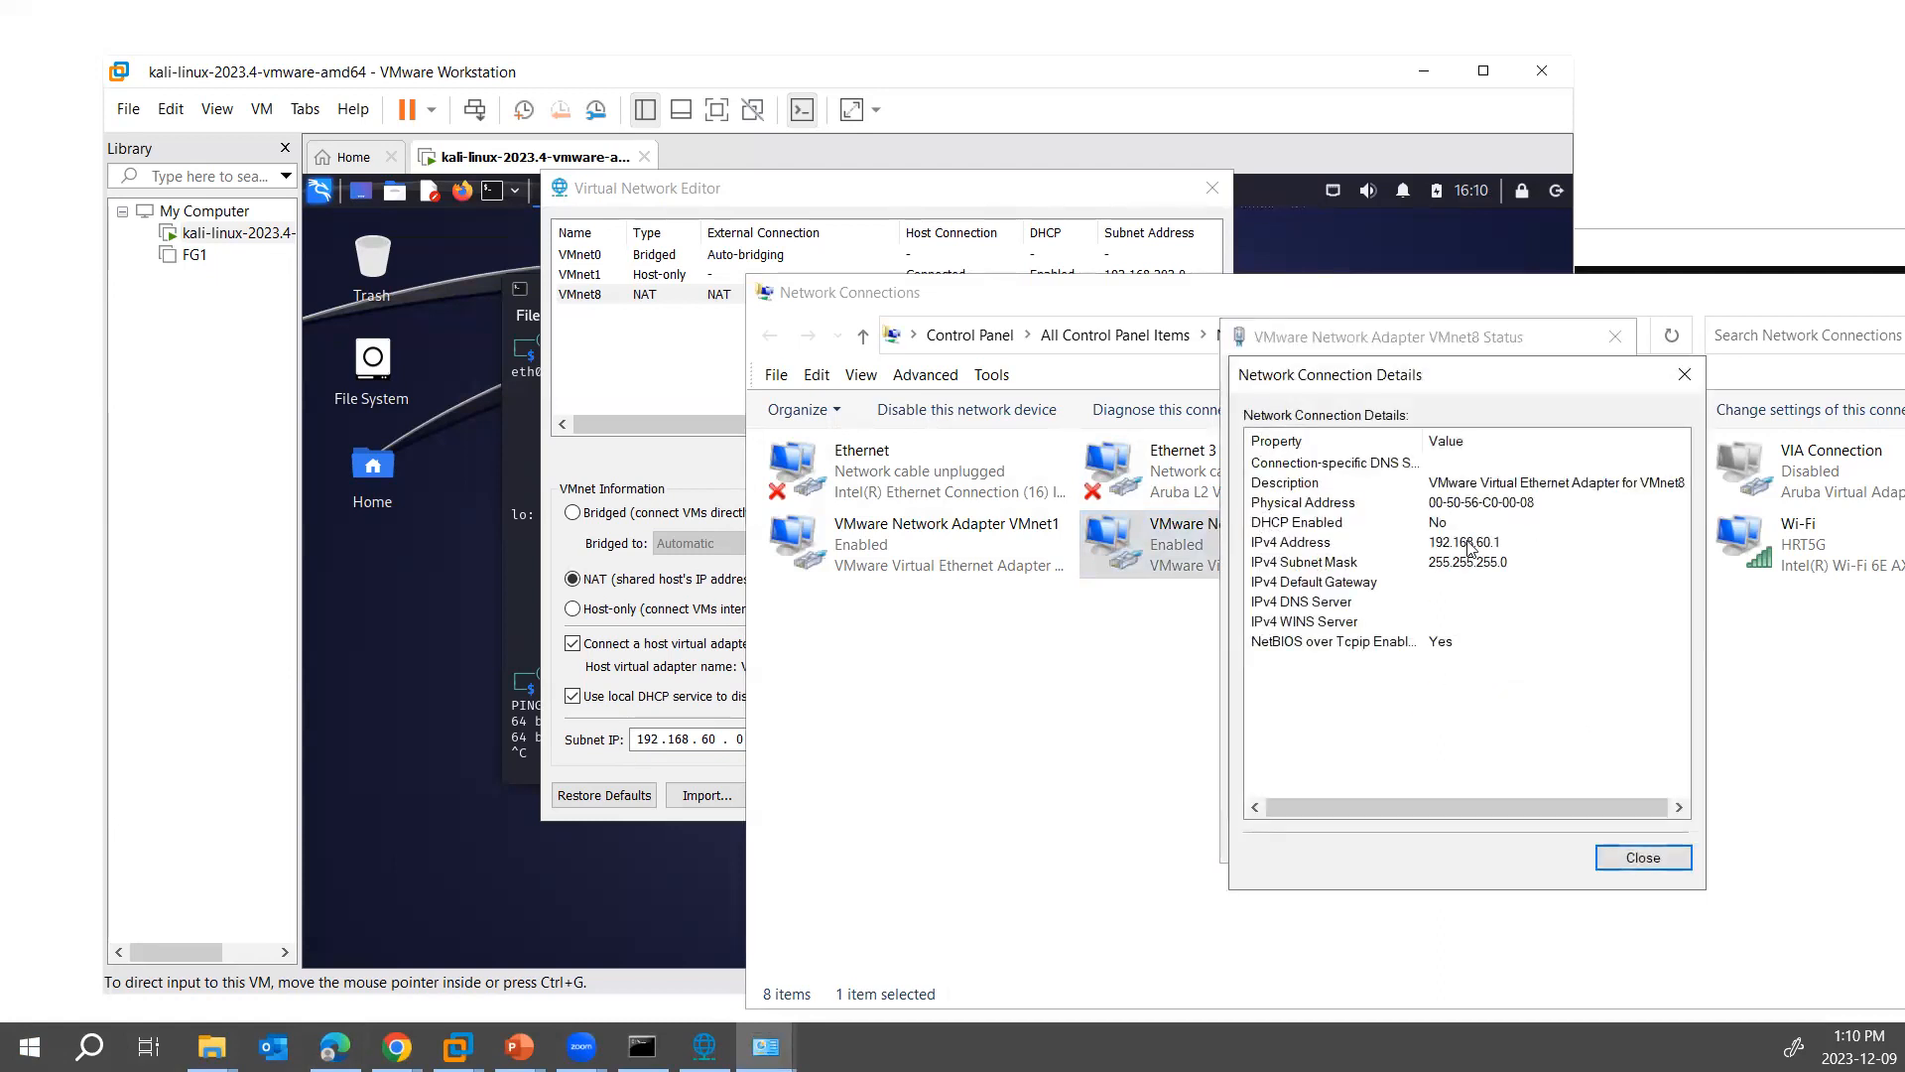
click(1466, 543)
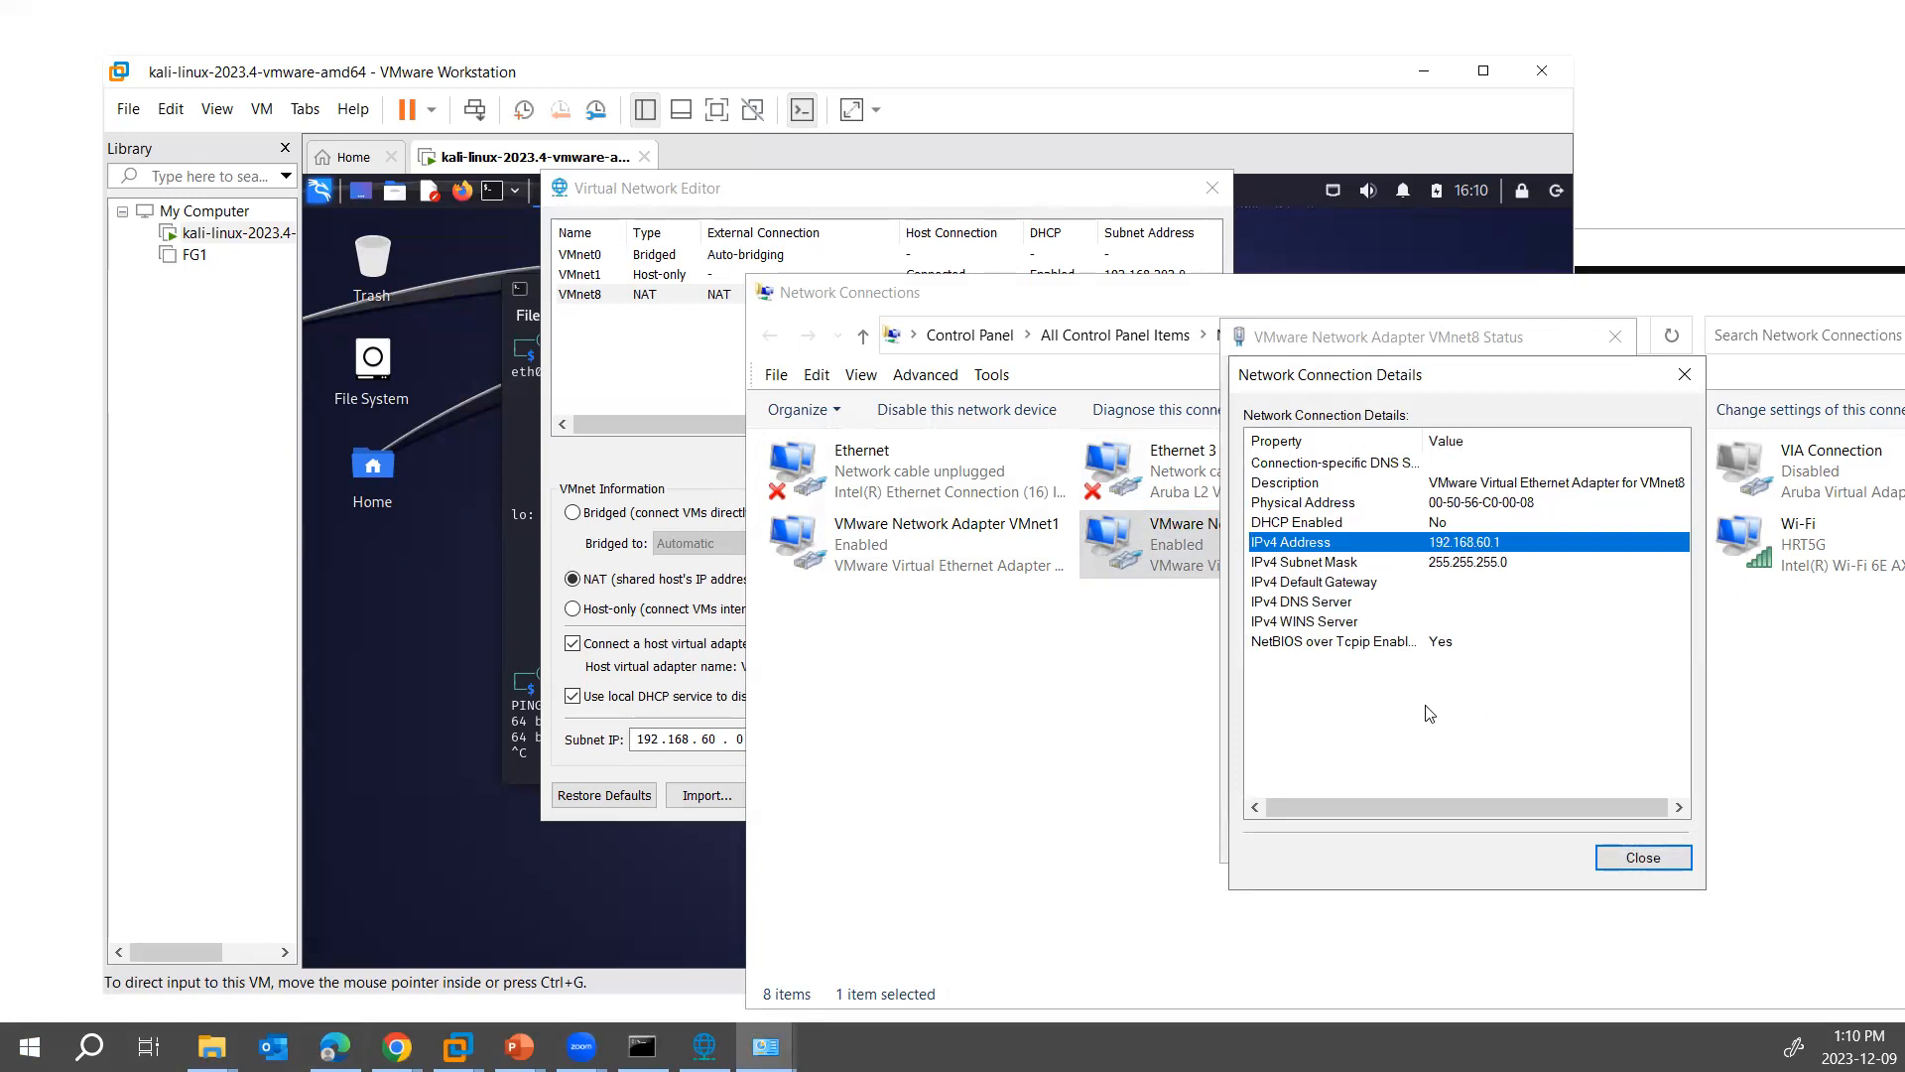
- Return to the Kali VM and reconnect its network connection to renew the DHCP address
click(386, 602)
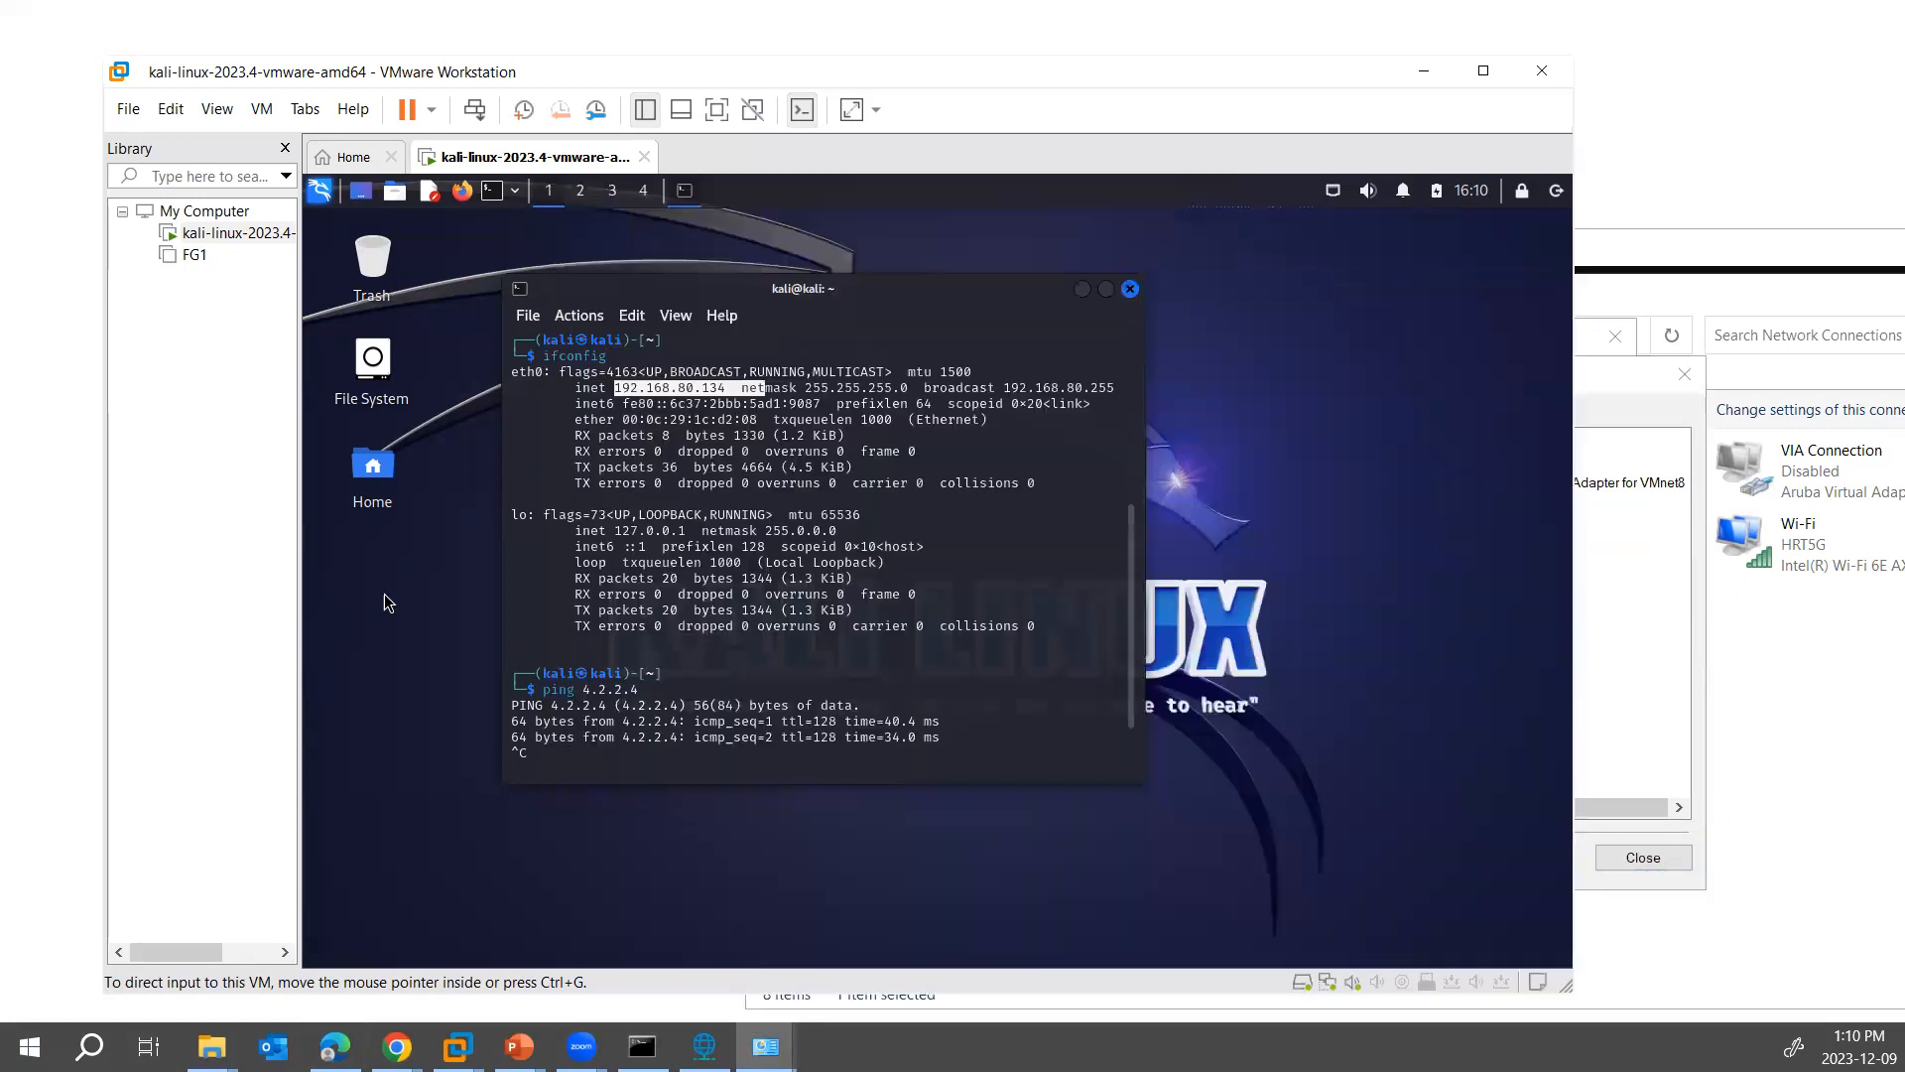
click(1335, 196)
click(1360, 278)
click(1335, 197)
click(1369, 300)
- Run ifconfig in the Kali terminal and highlight the eth0 IPv4 address
click(852, 762)
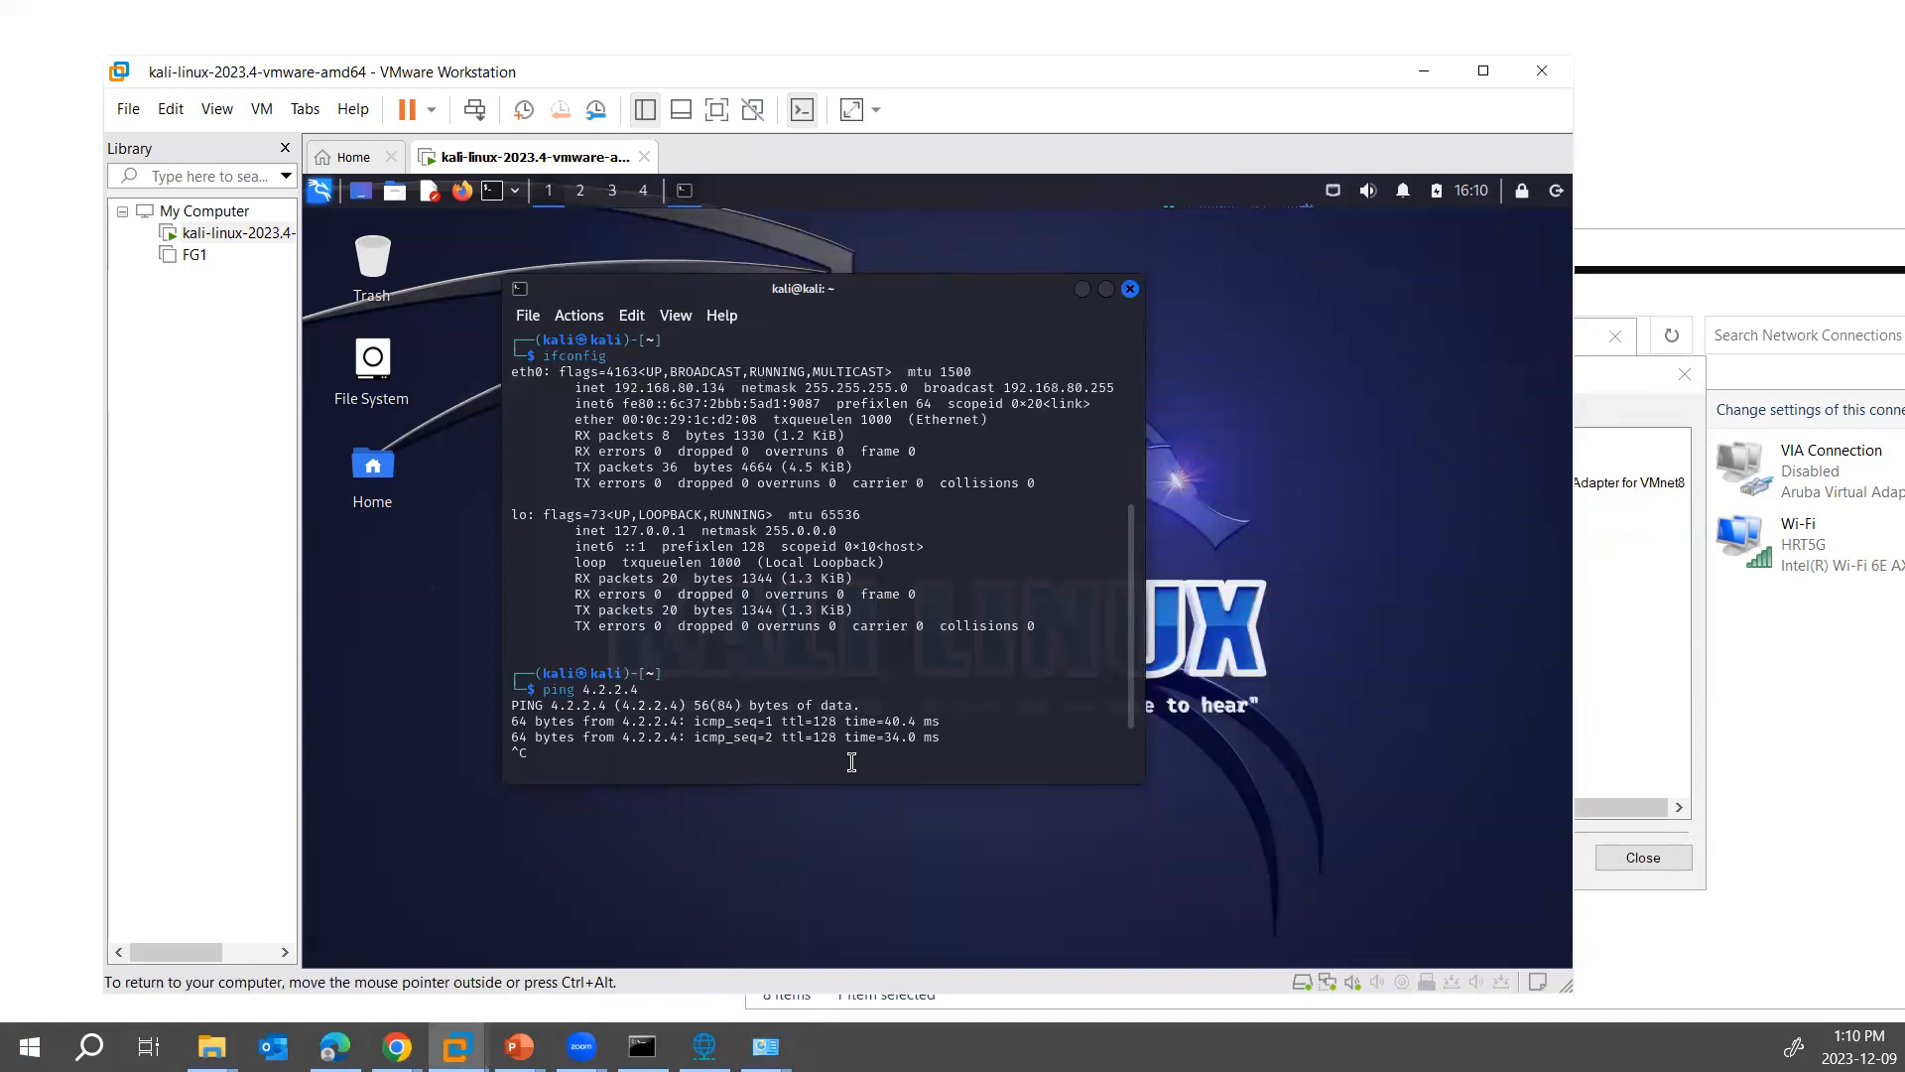
key(Return)
text(ifconfig)
key(Return)
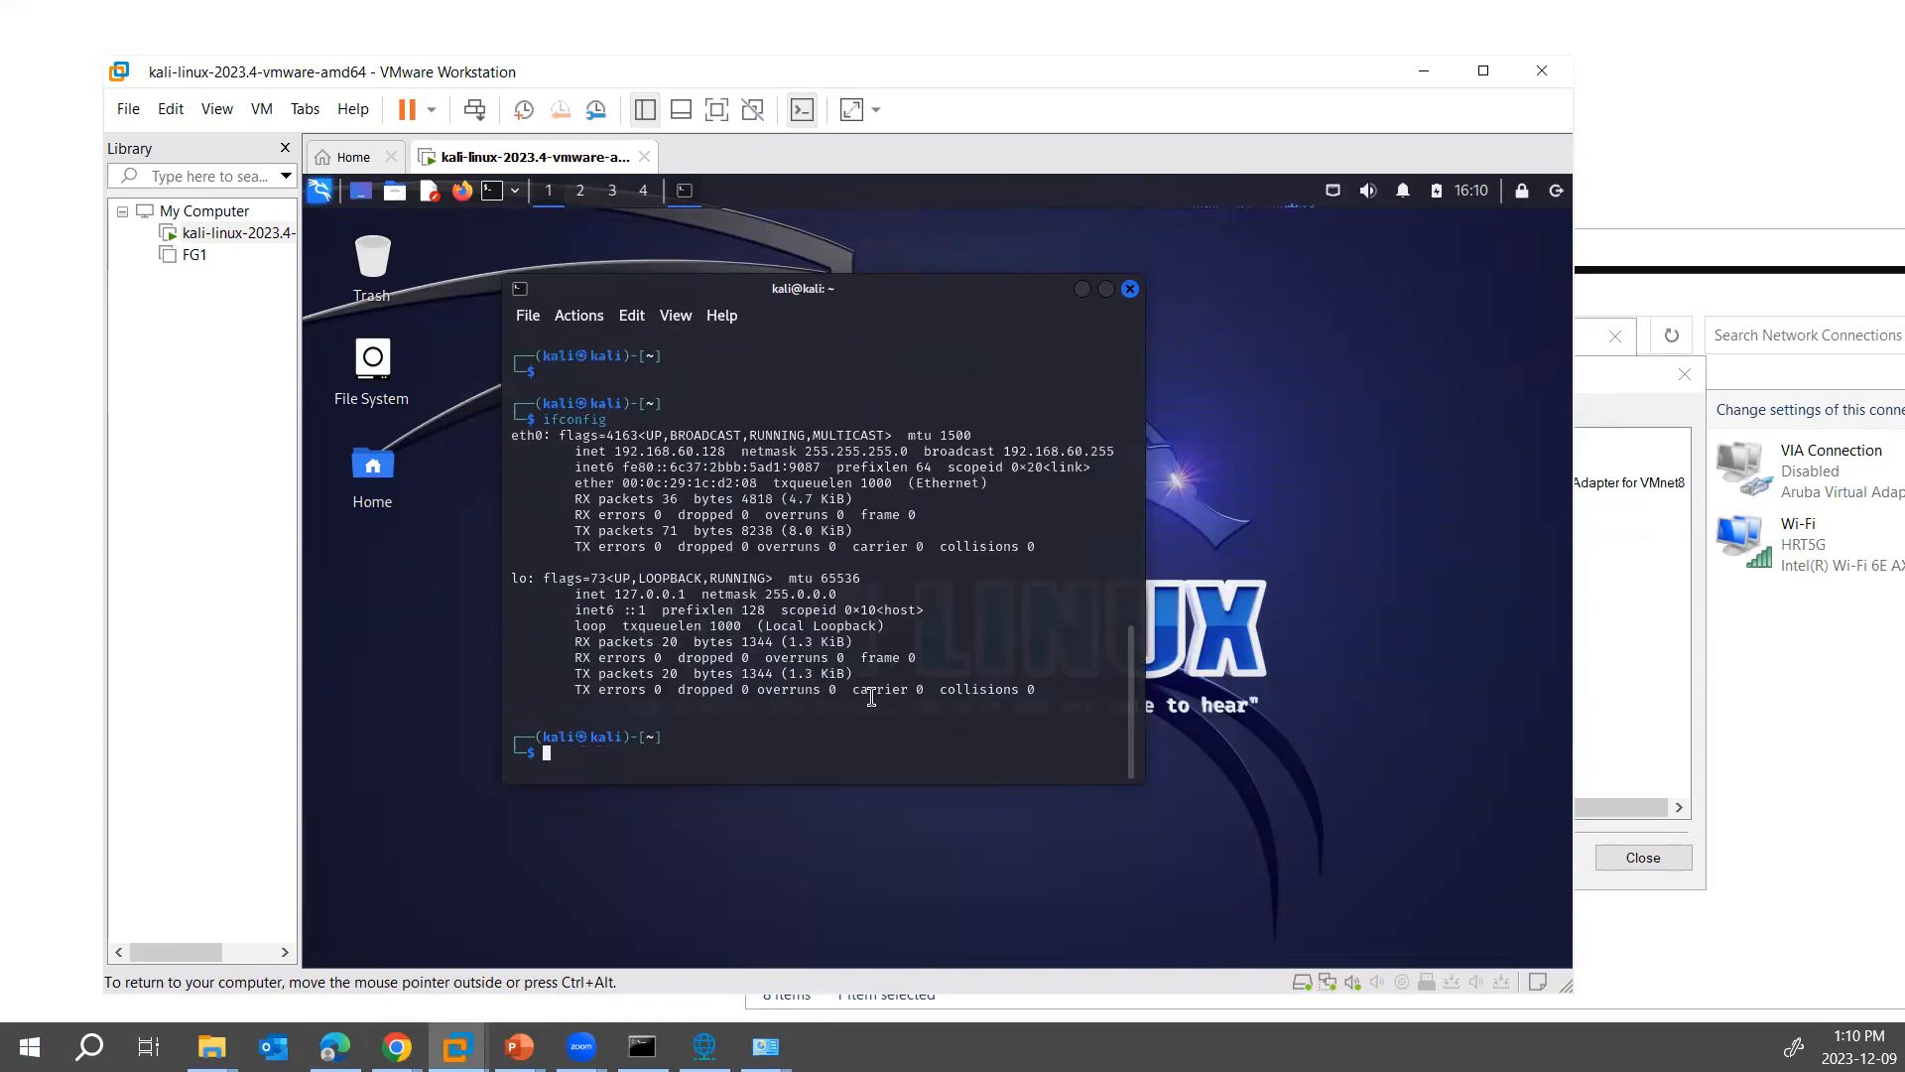
drag(608, 449, 733, 450)
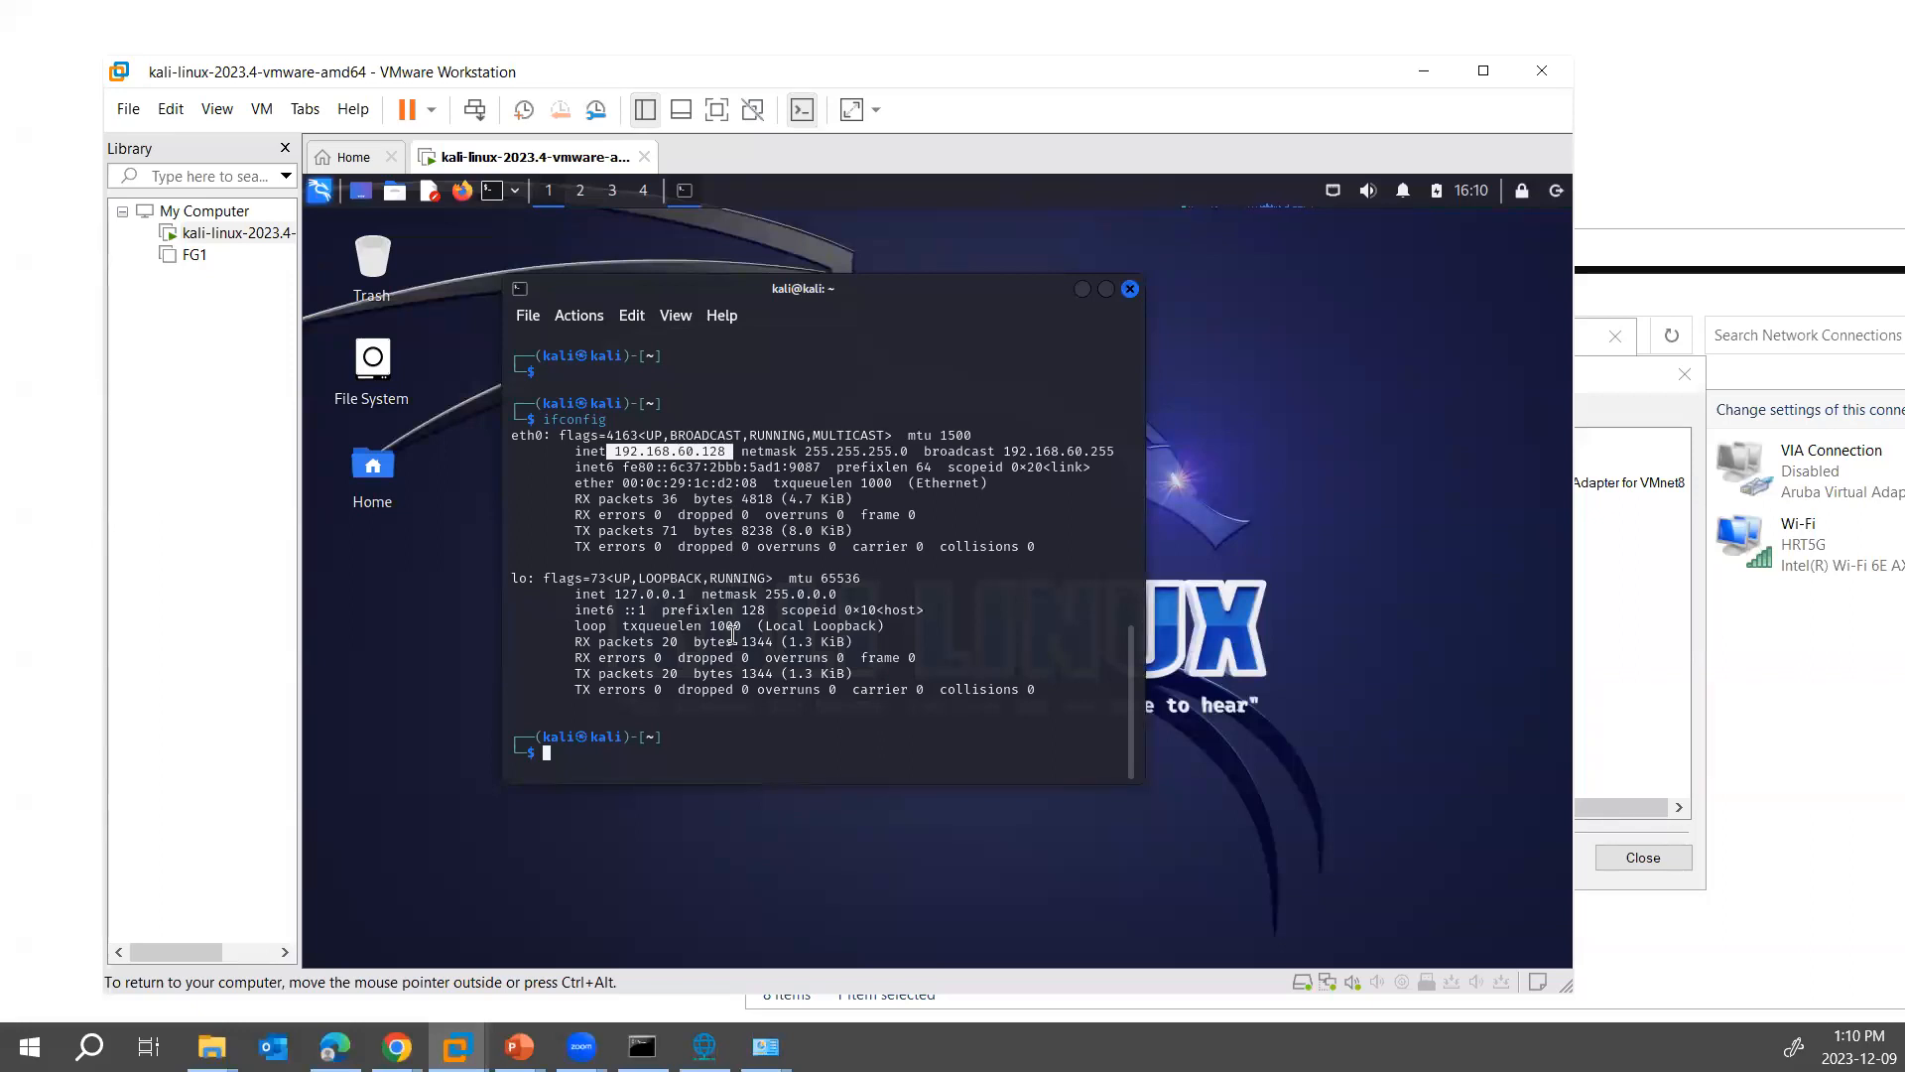
- Ping the host's VMnet8 adapter at 192.168.60.1 from the Kali terminal, and stop after a couple of replies
click(689, 760)
text(ping 192.168.60)
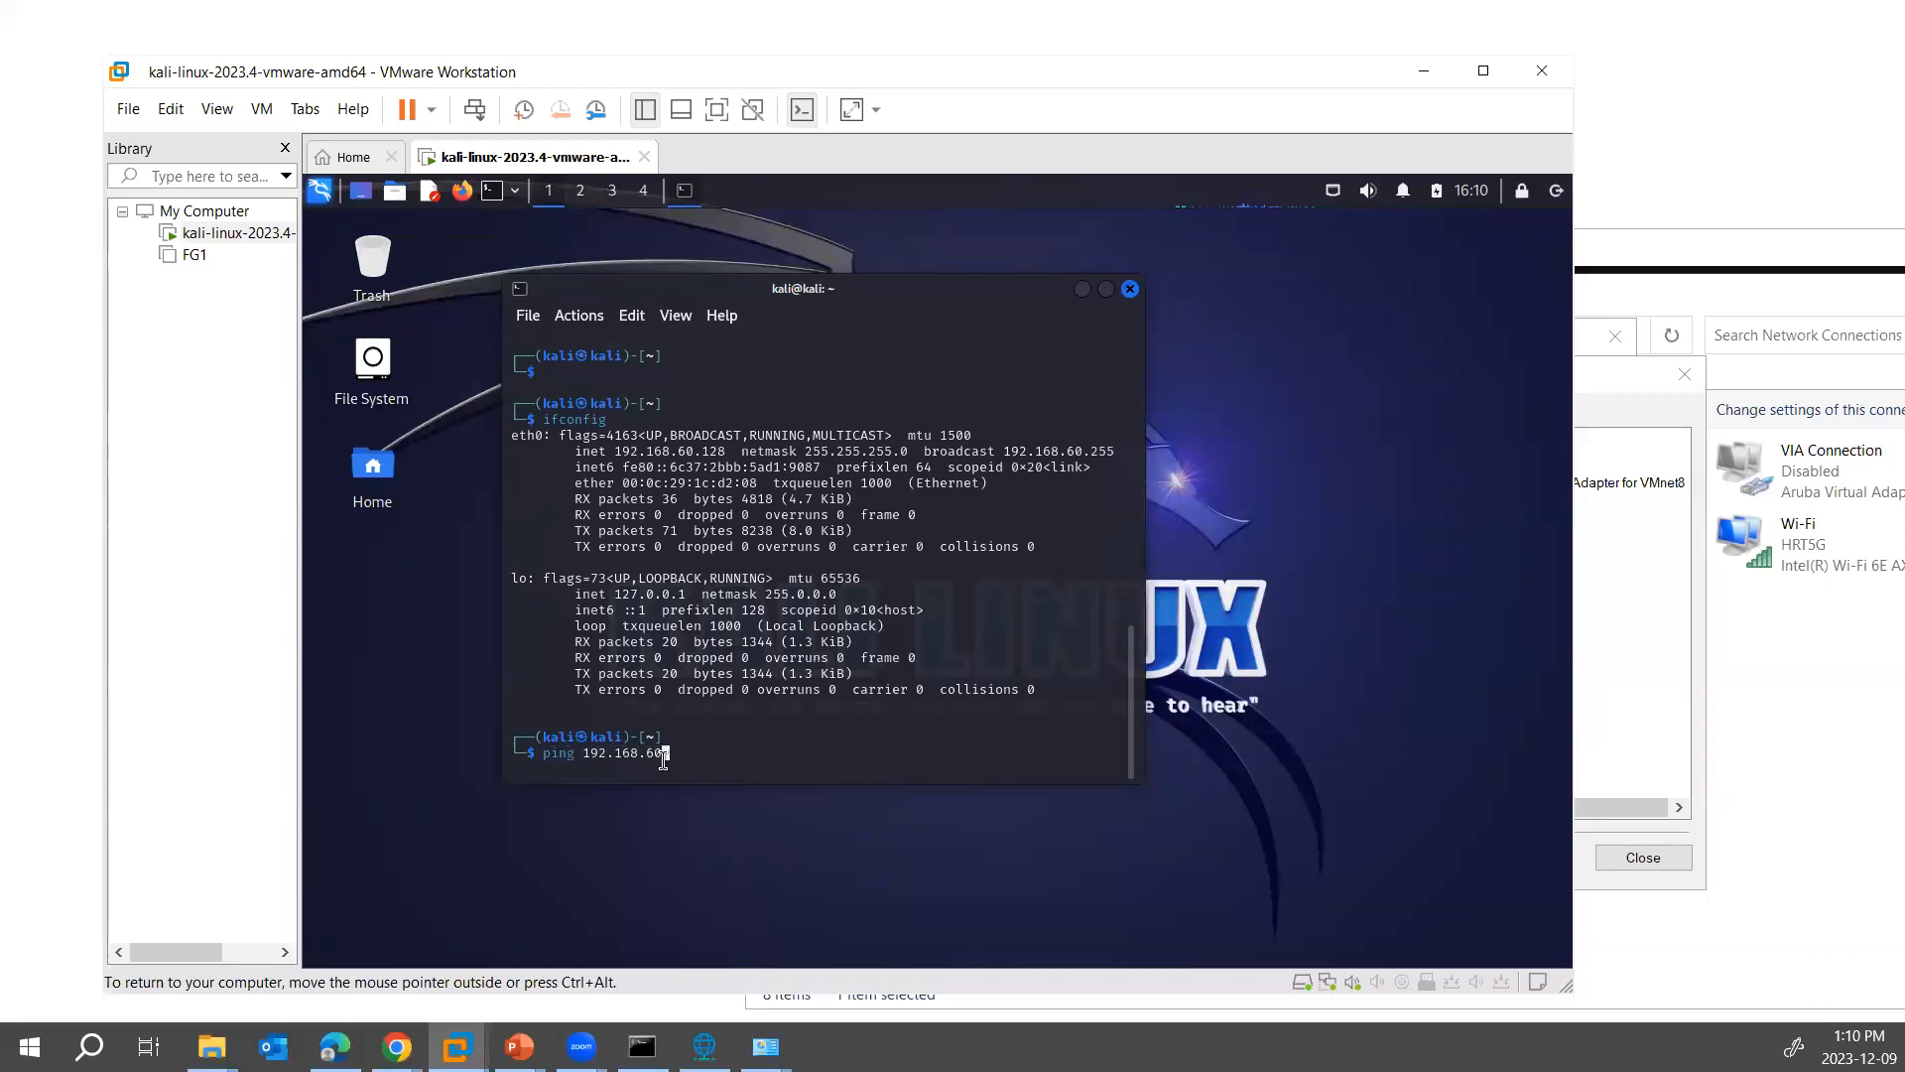
text(.1)
key(Return)
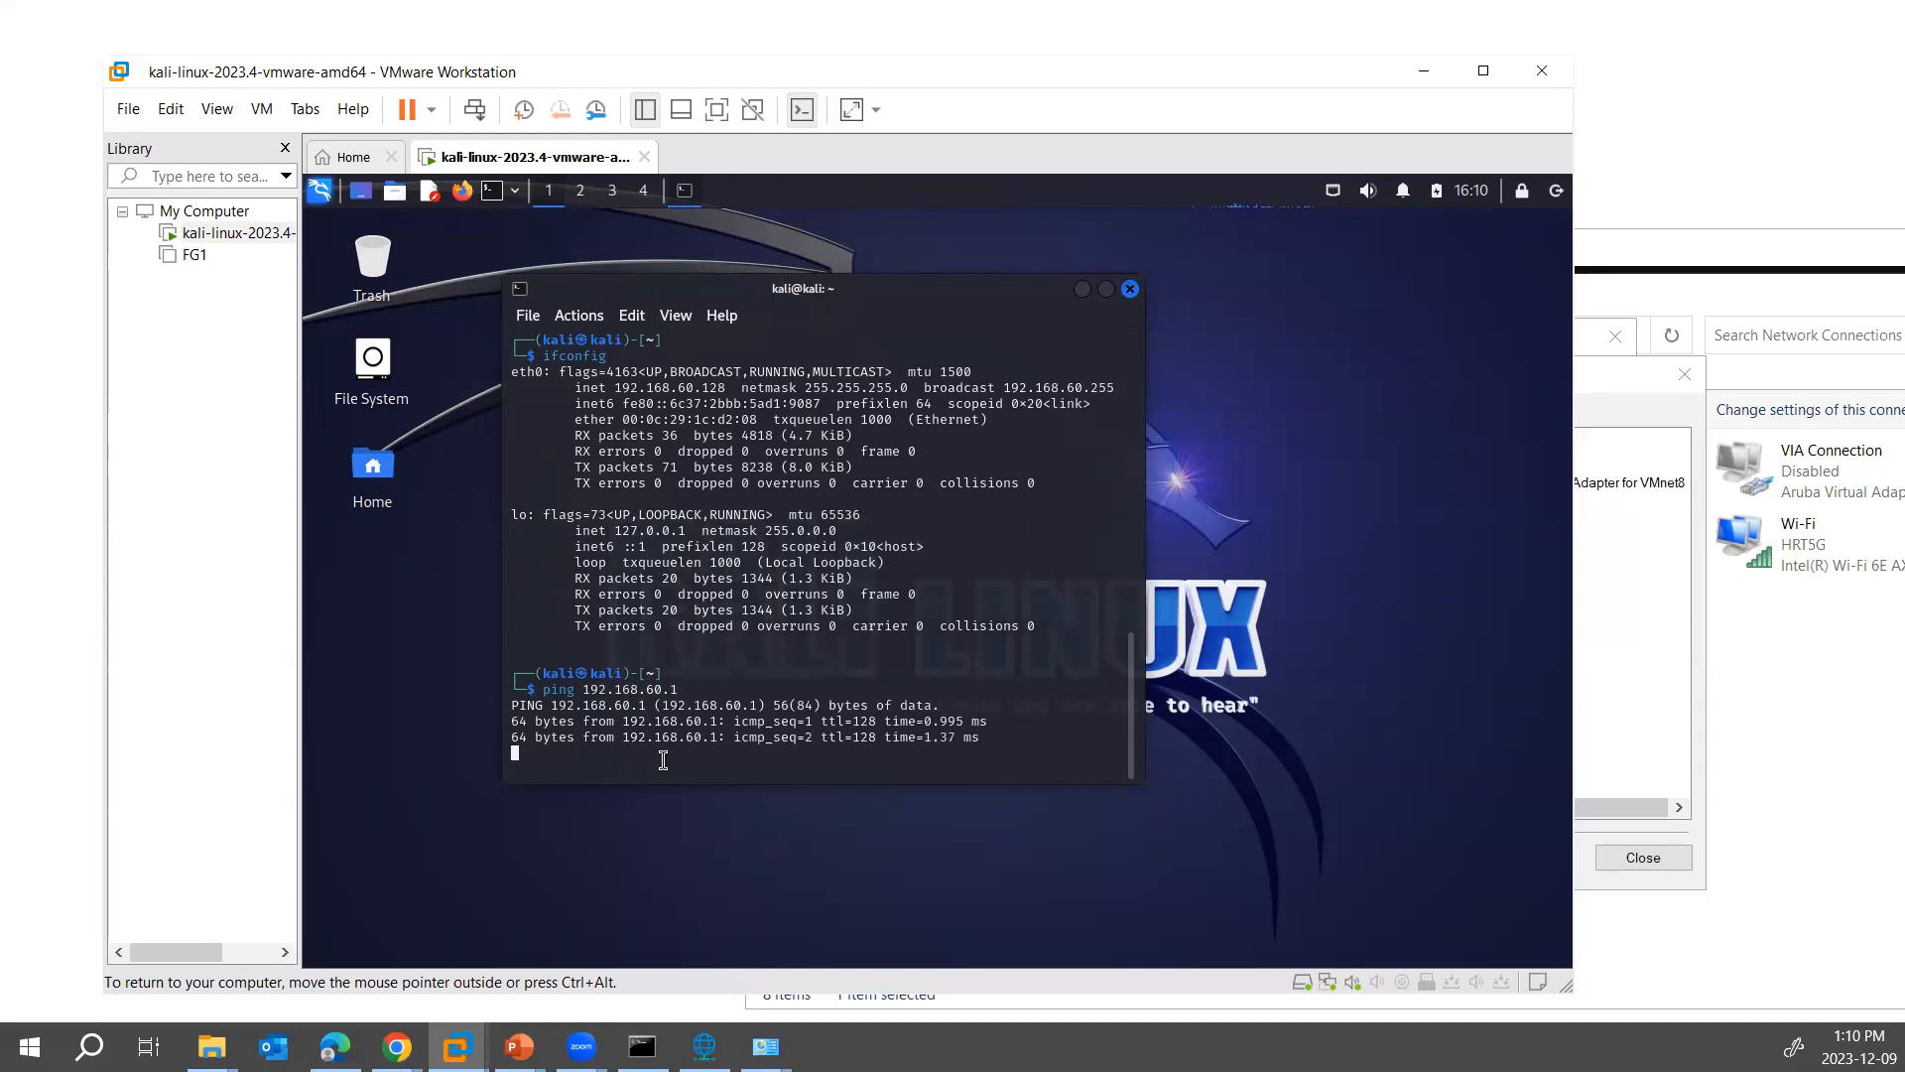
key(ctrl+c)
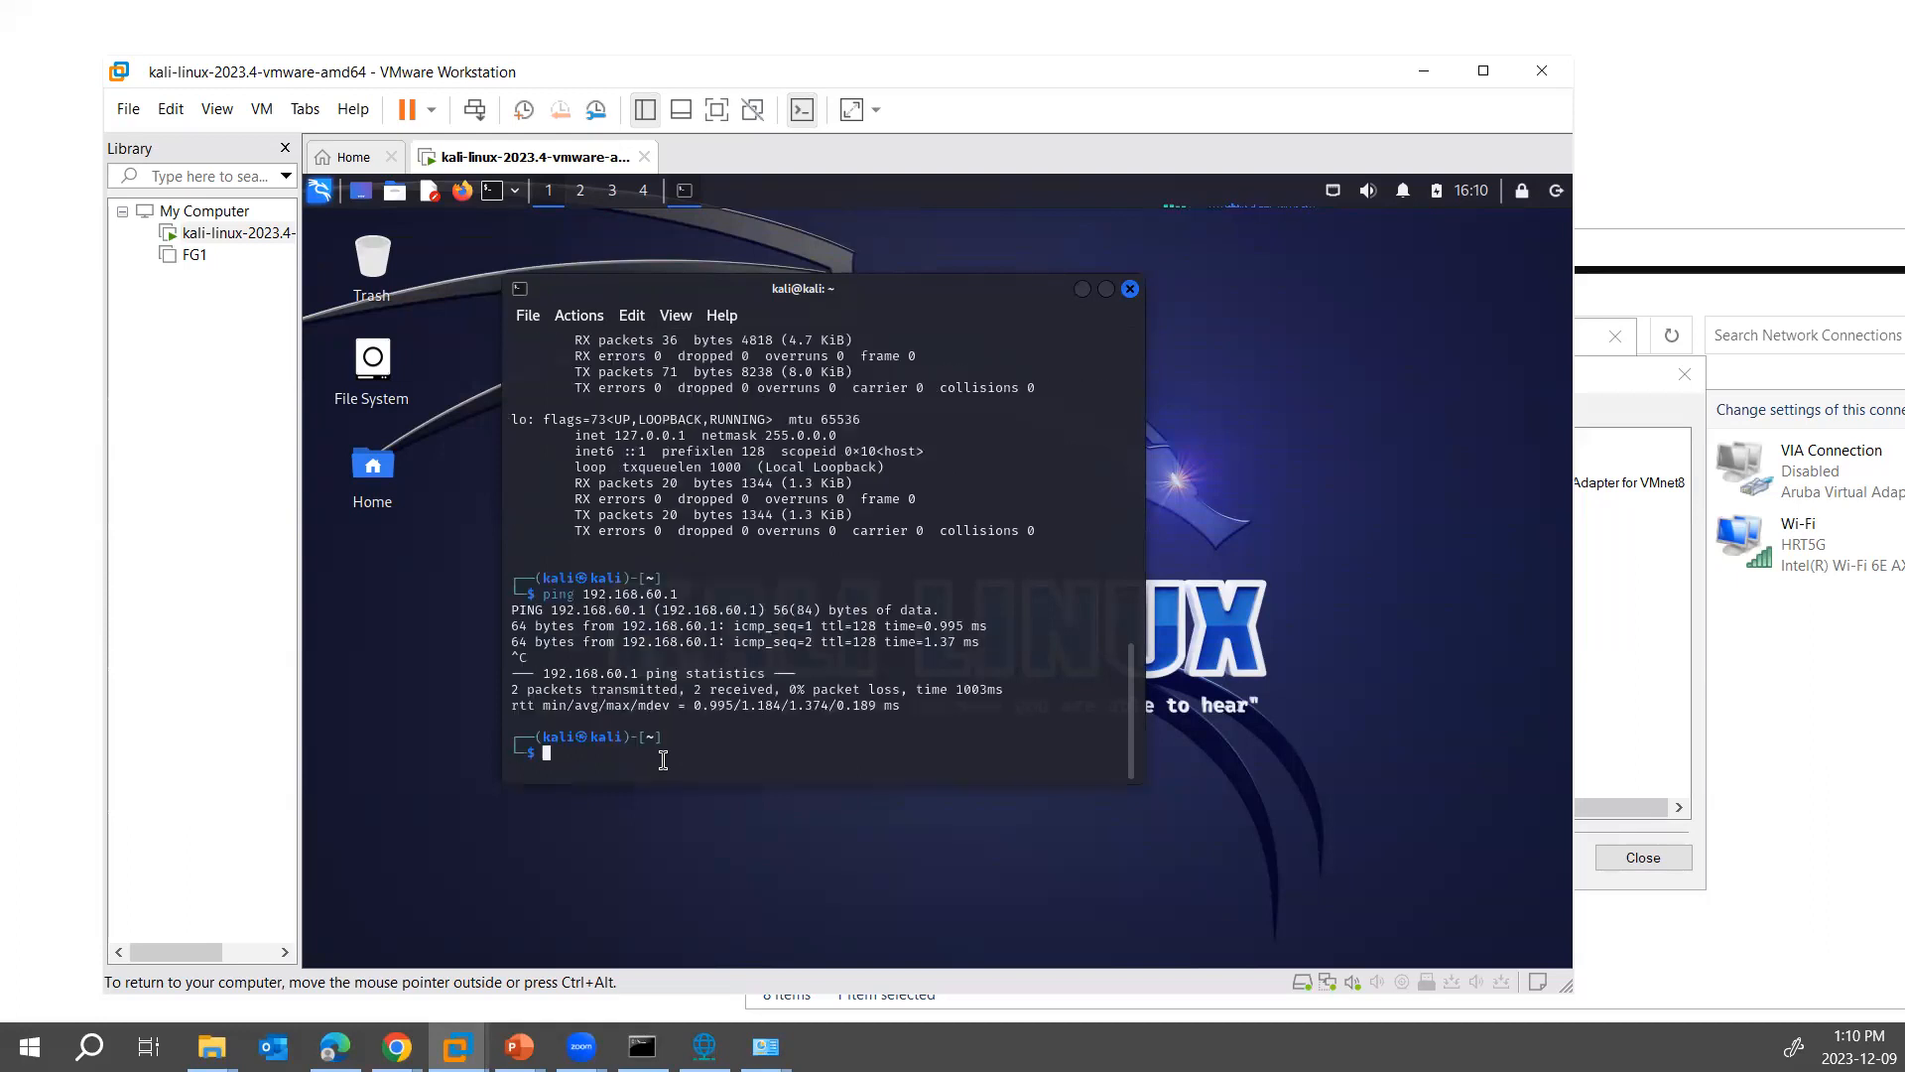
- Close the VMnet8 adapter's connection details and status dialogs on the host
click(1677, 722)
click(1652, 860)
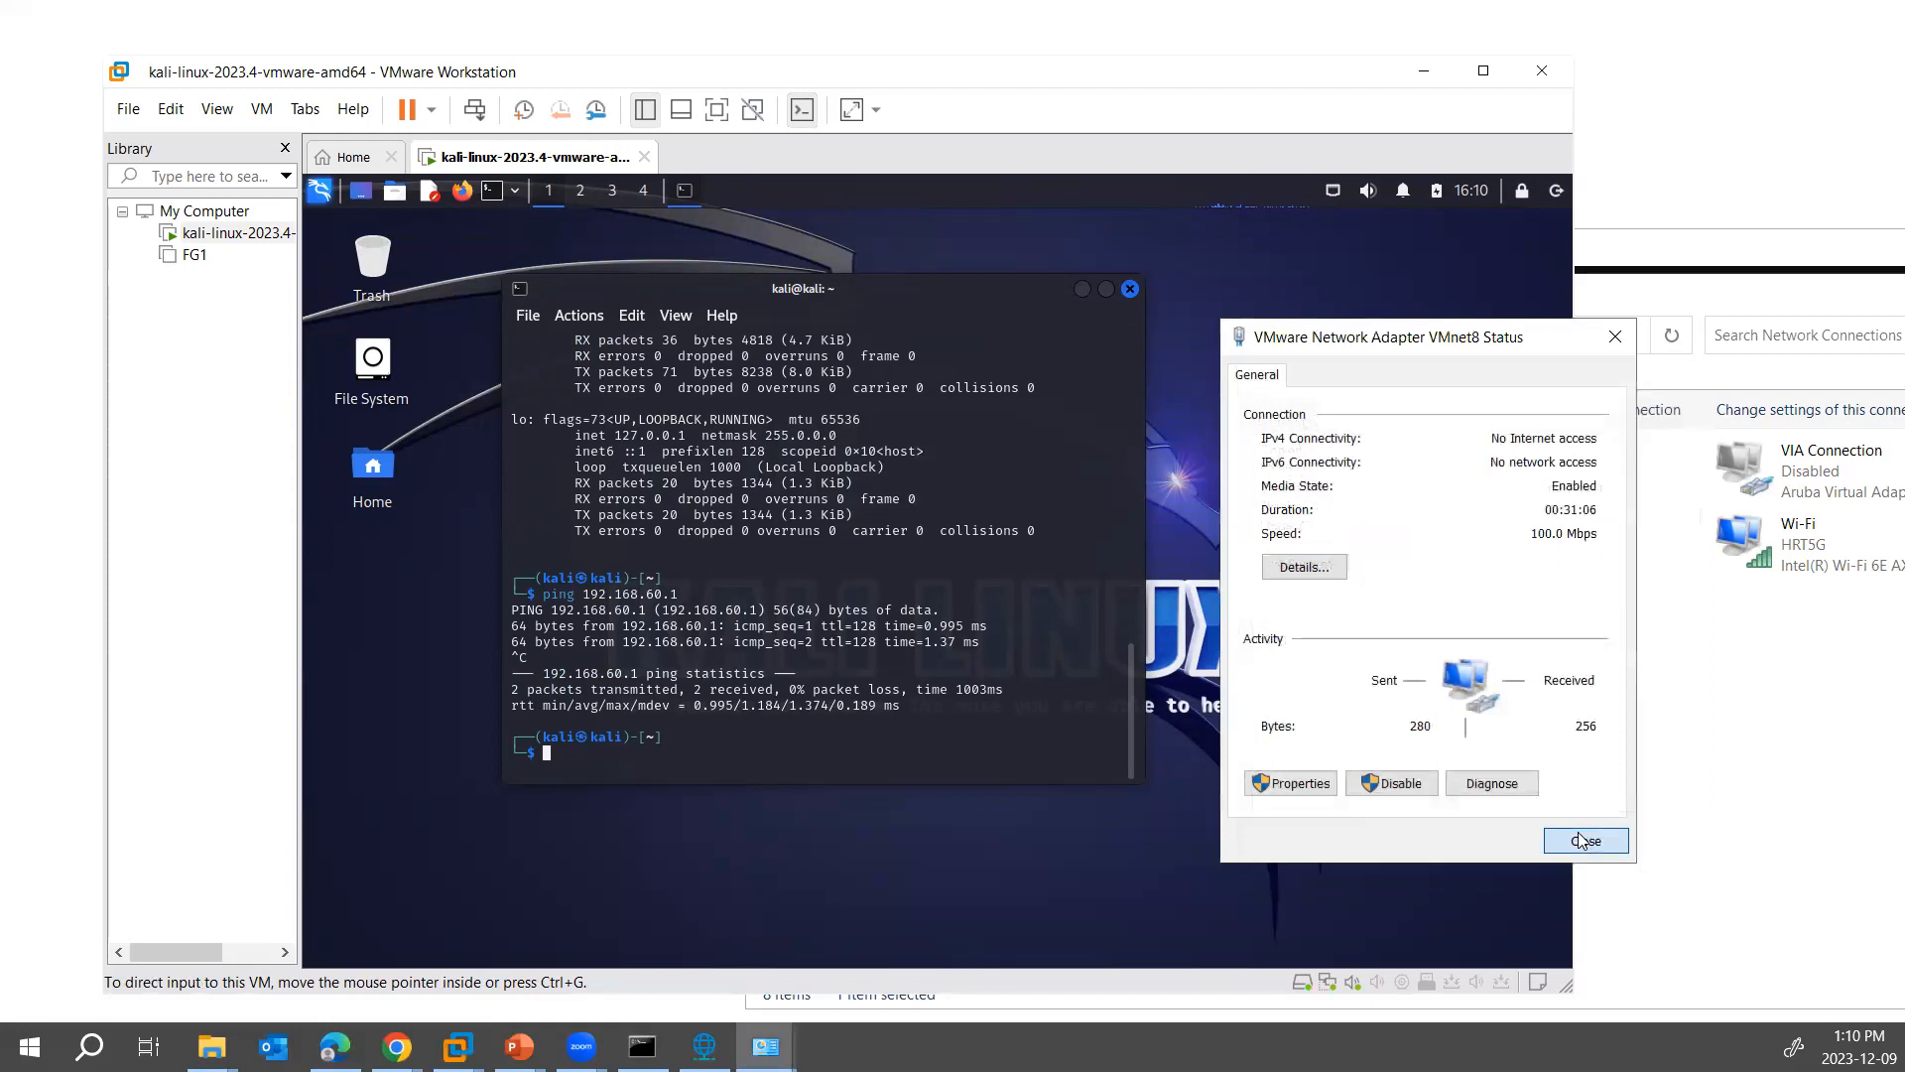
click(1584, 841)
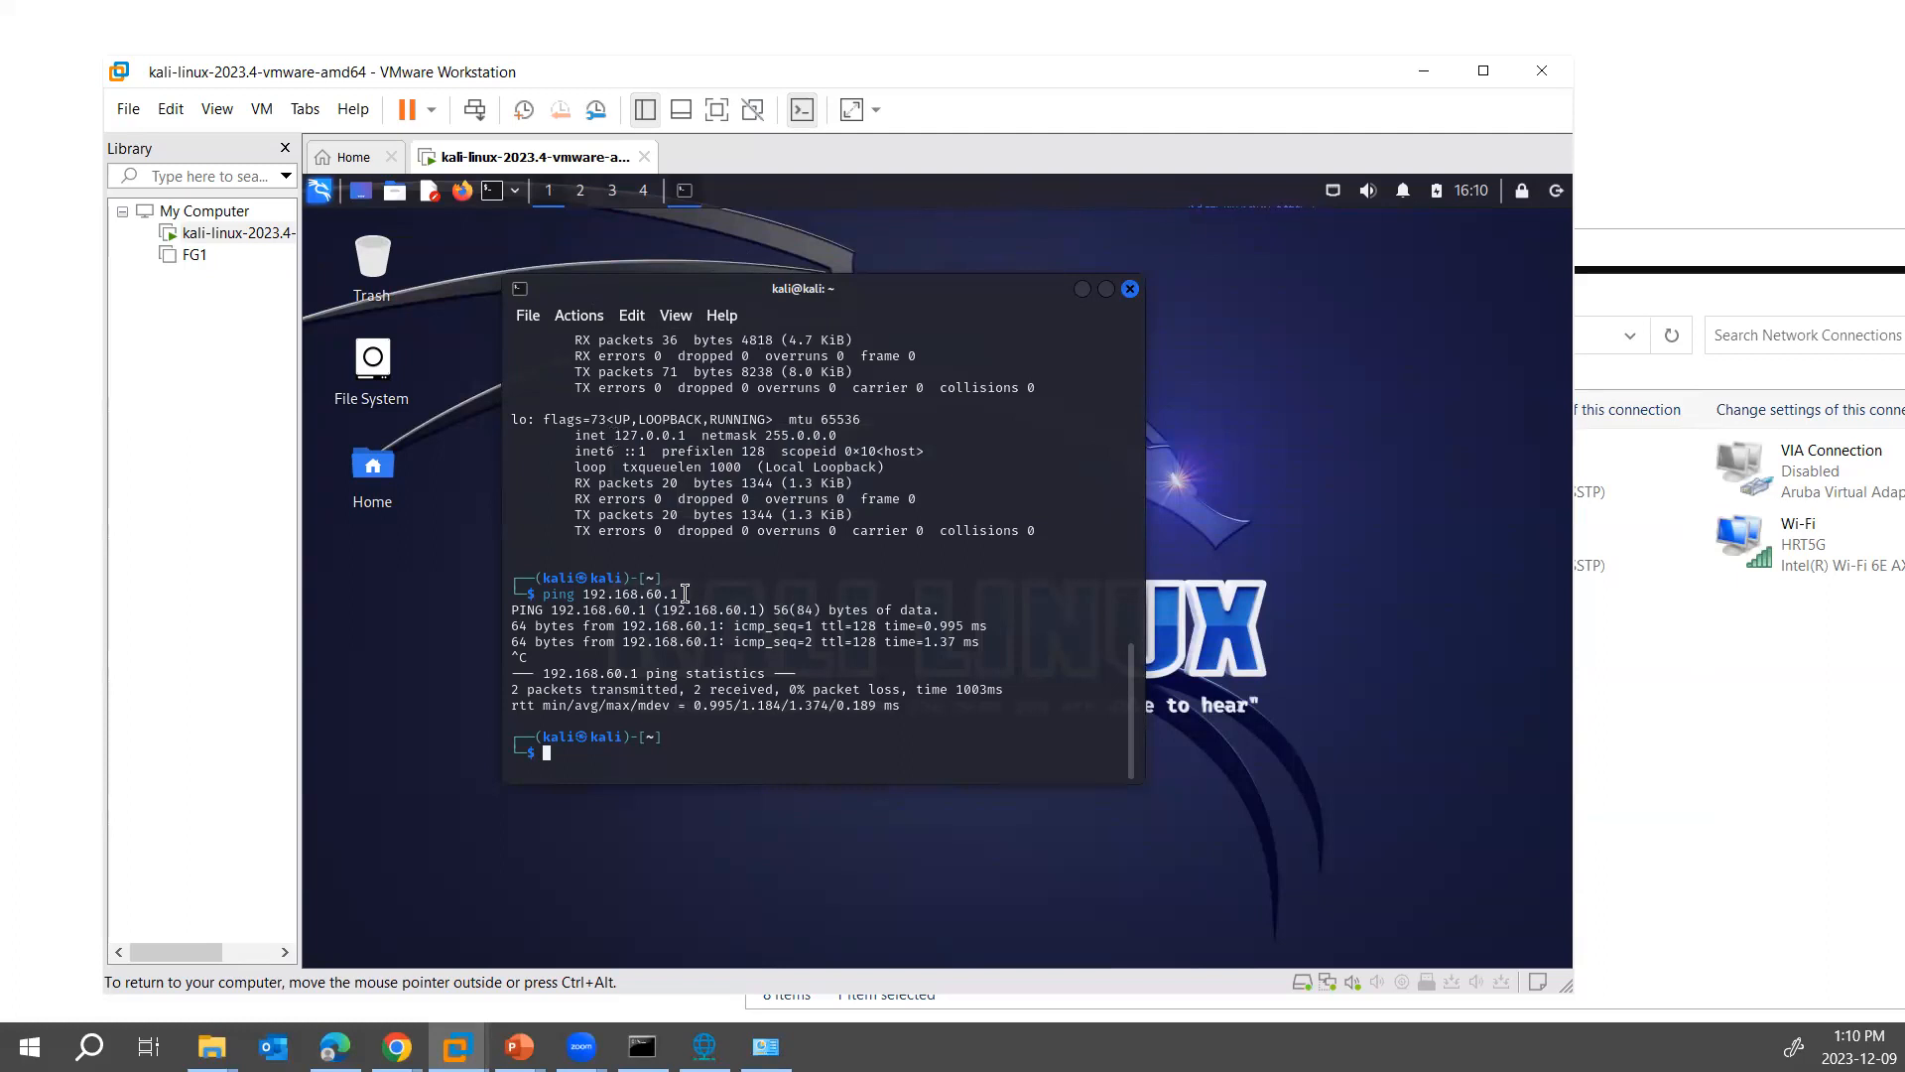
- Review the host's adapter addresses in the Command Prompt and the VMnet8 entry in the Virtual Network Editor, and return to Kali
click(643, 1046)
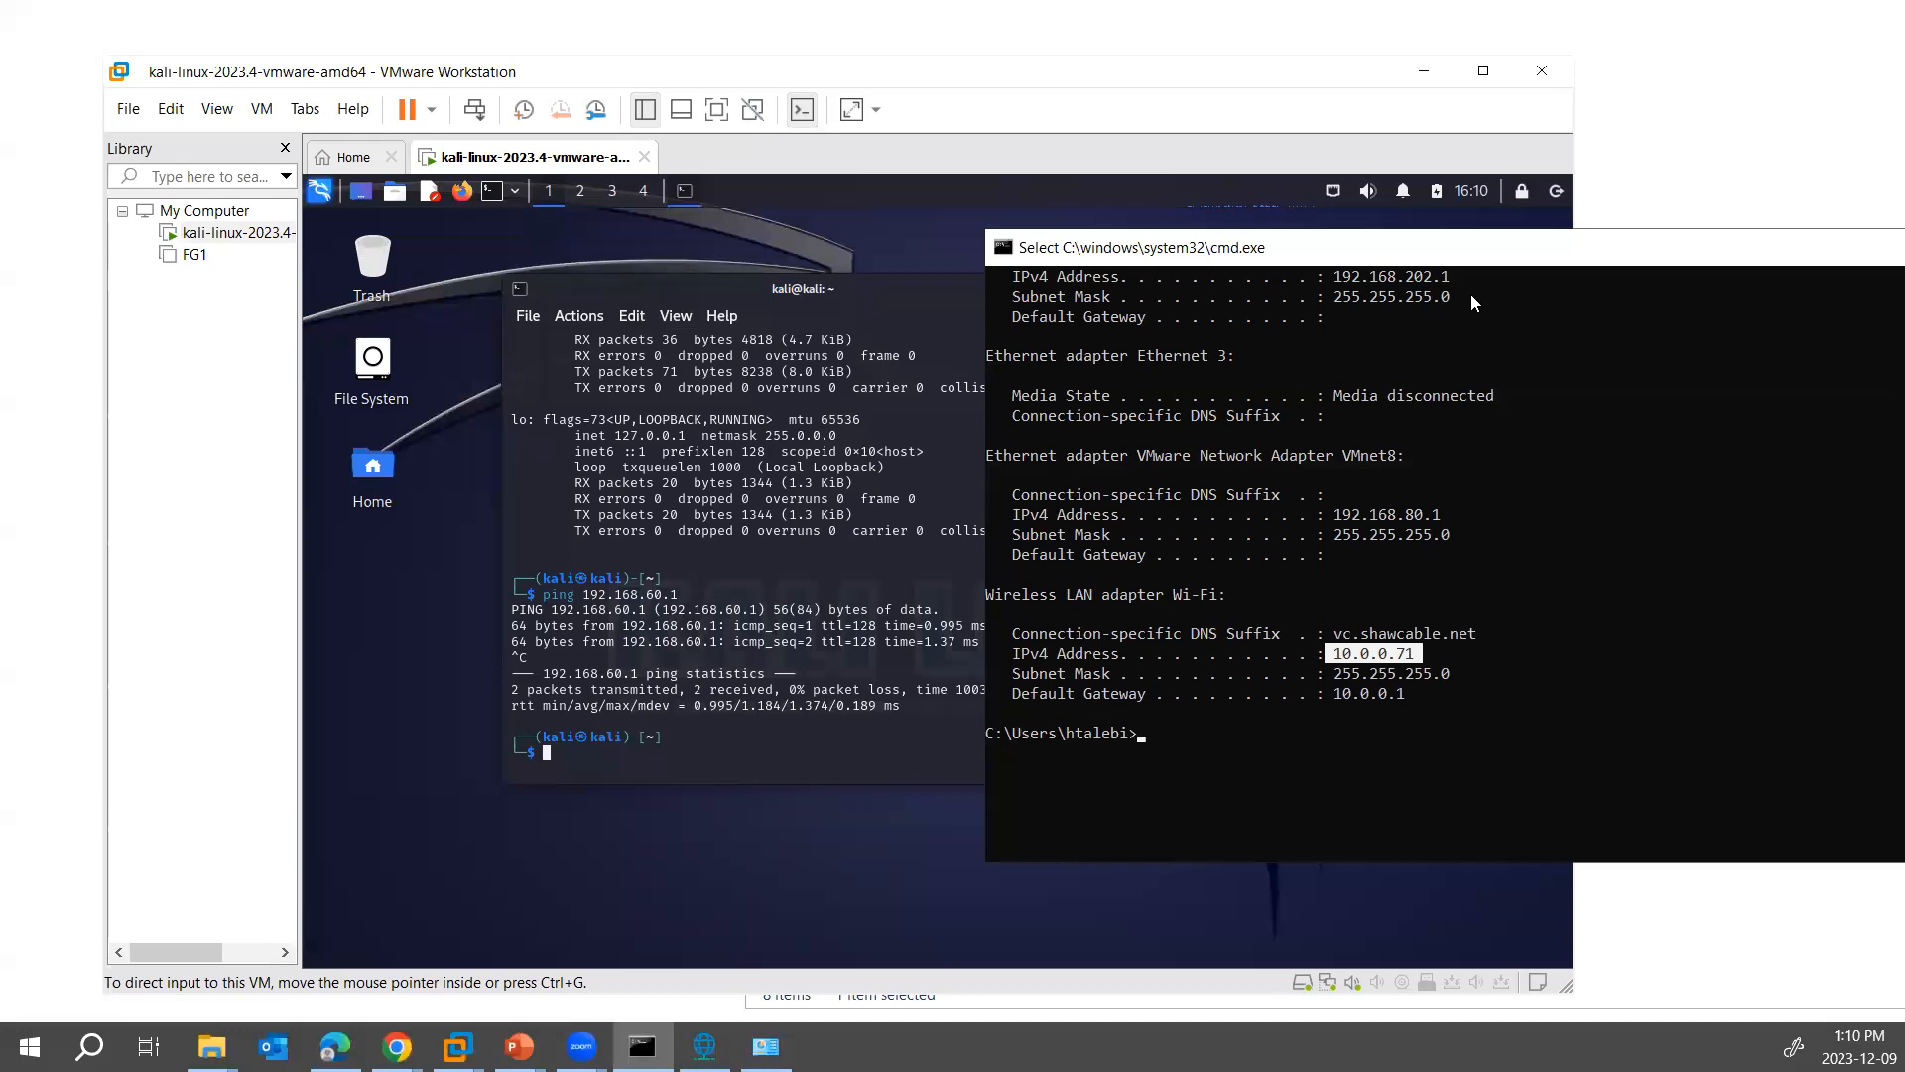
drag(1501, 255, 1353, 255)
click(1782, 245)
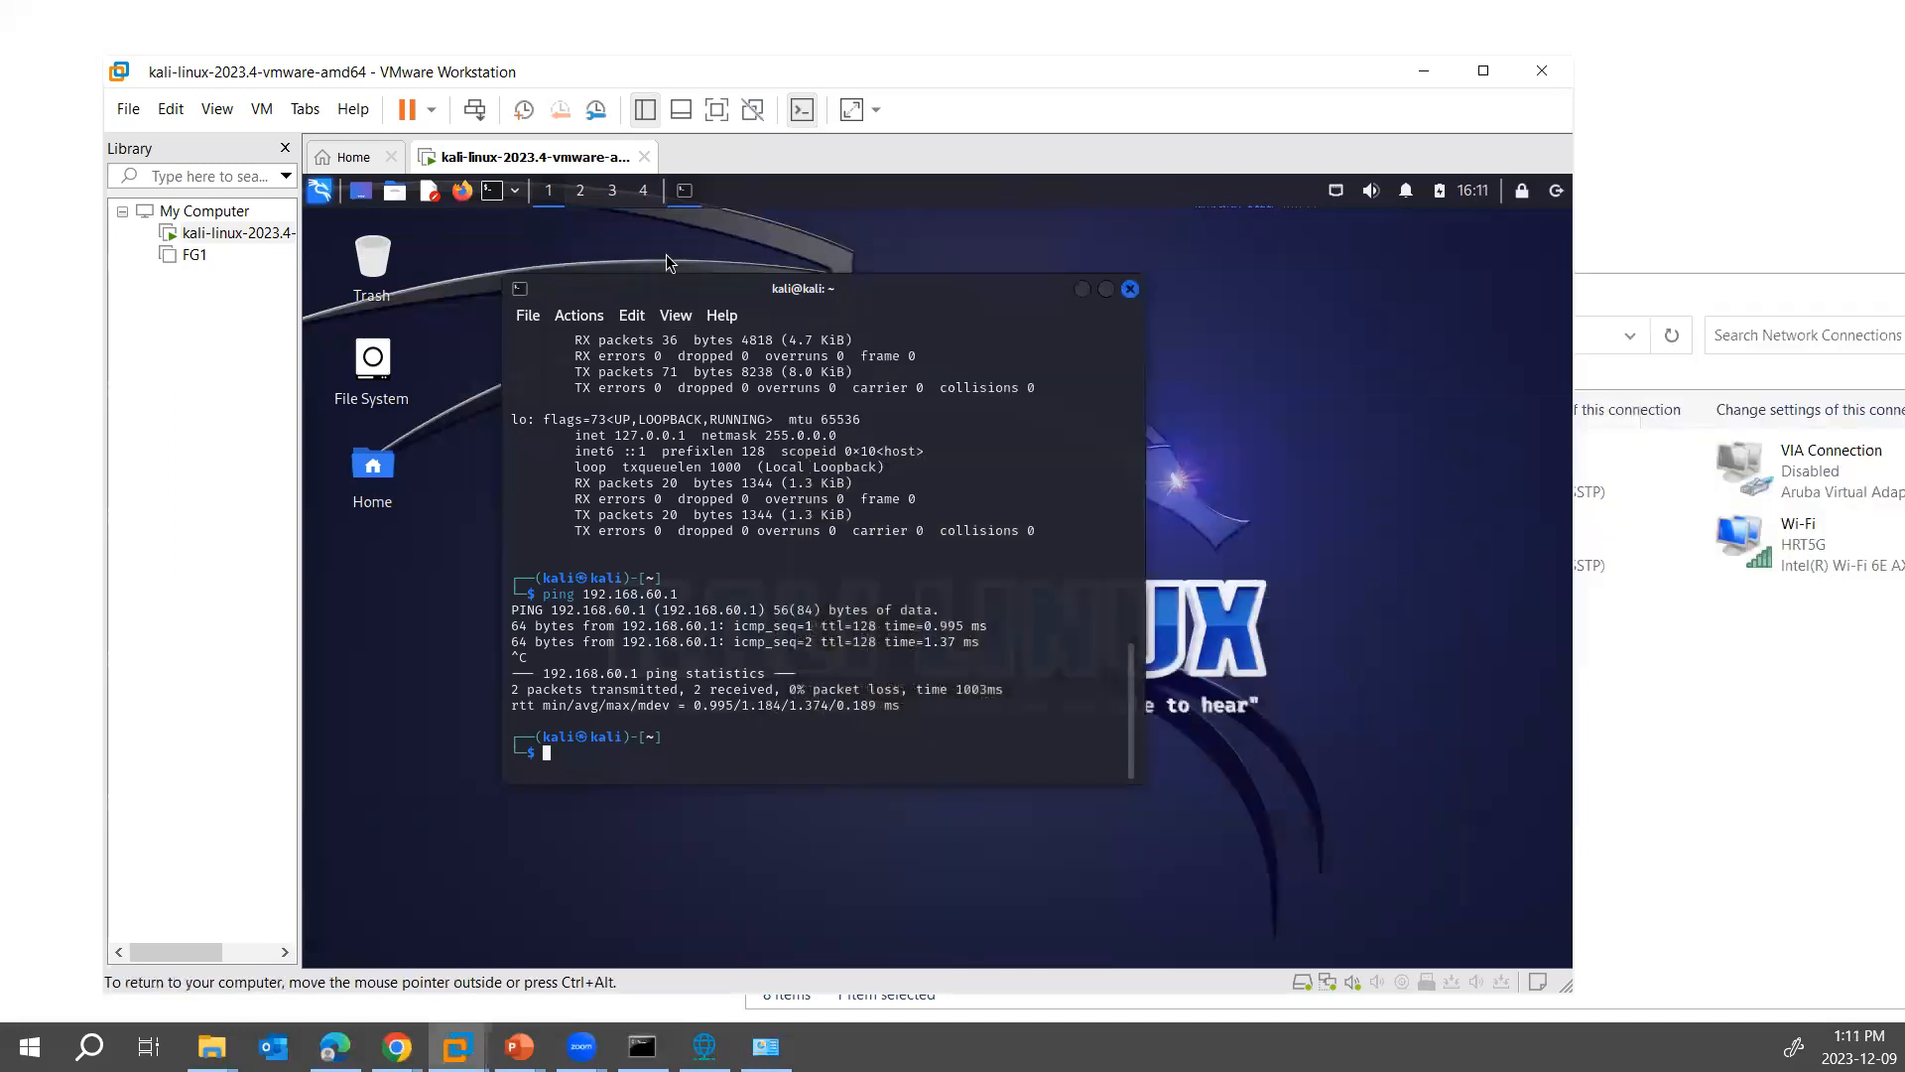
click(704, 1046)
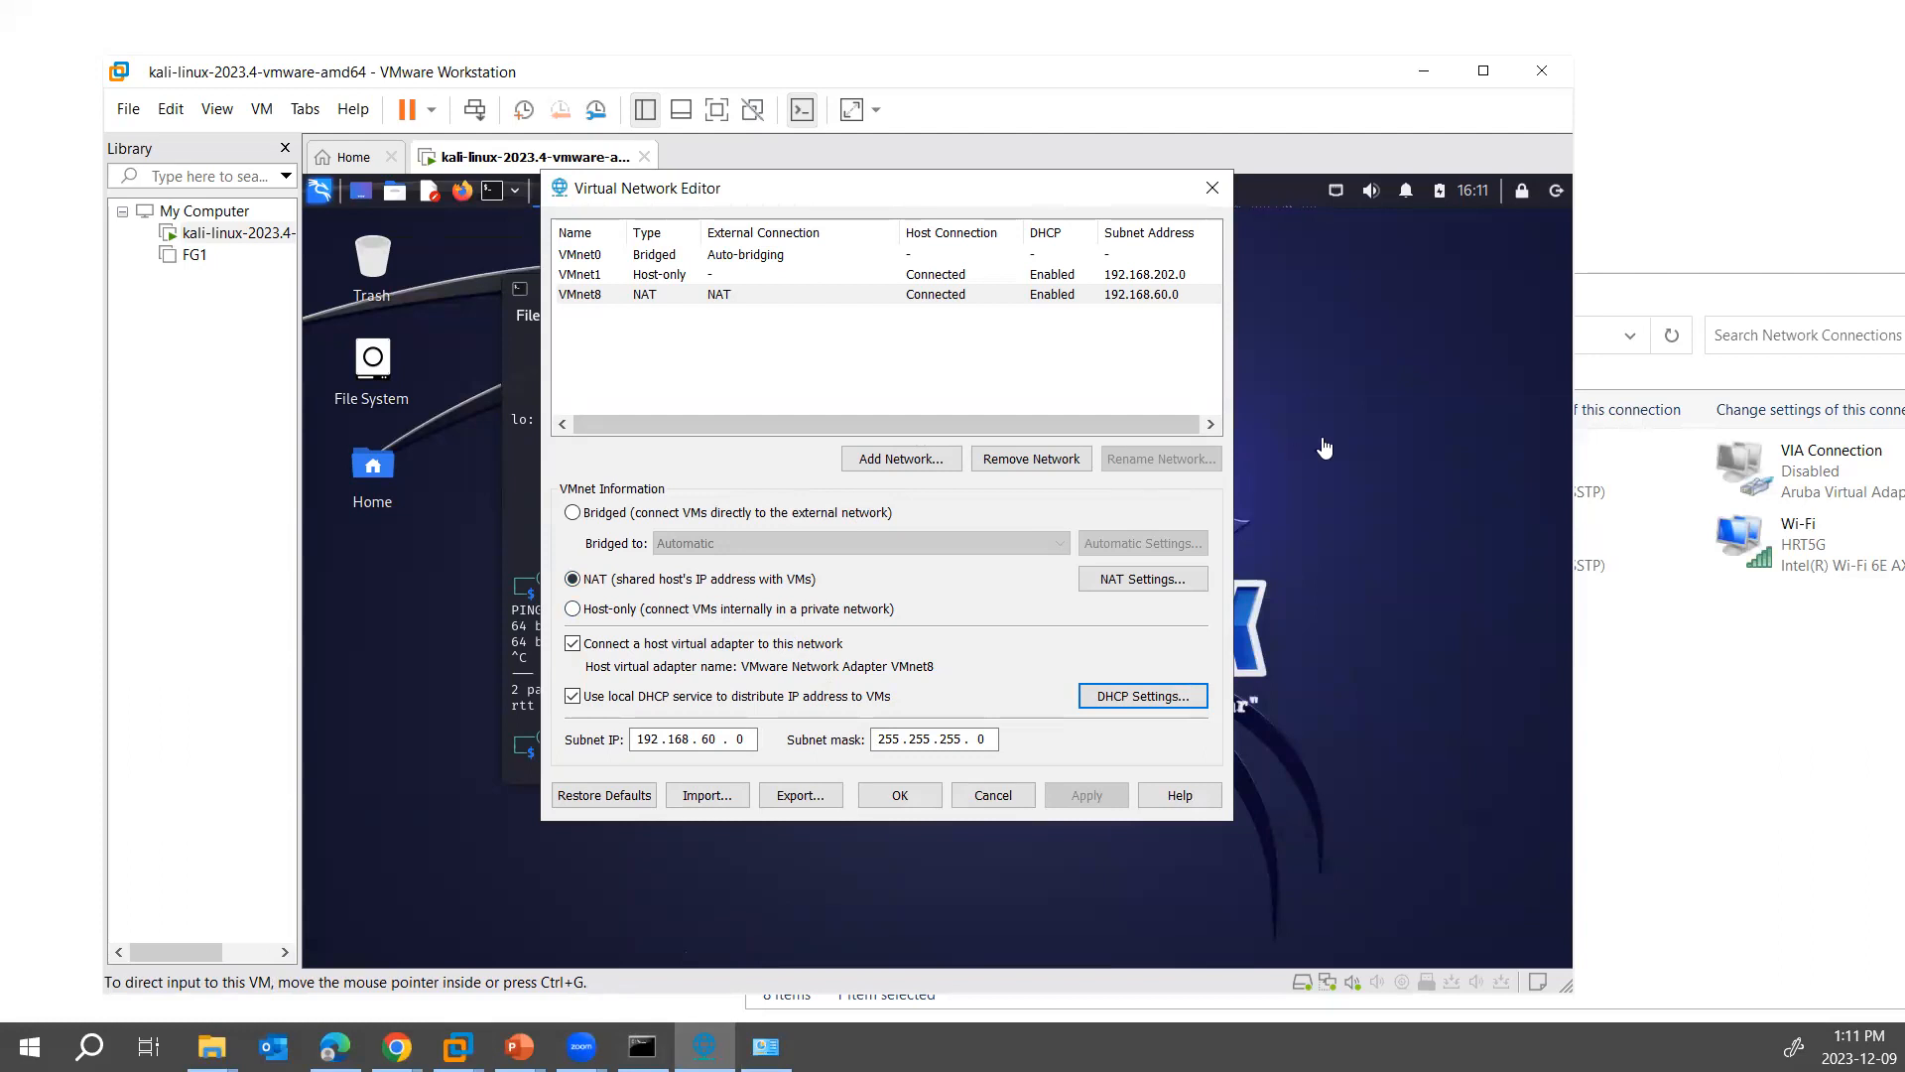
click(1370, 439)
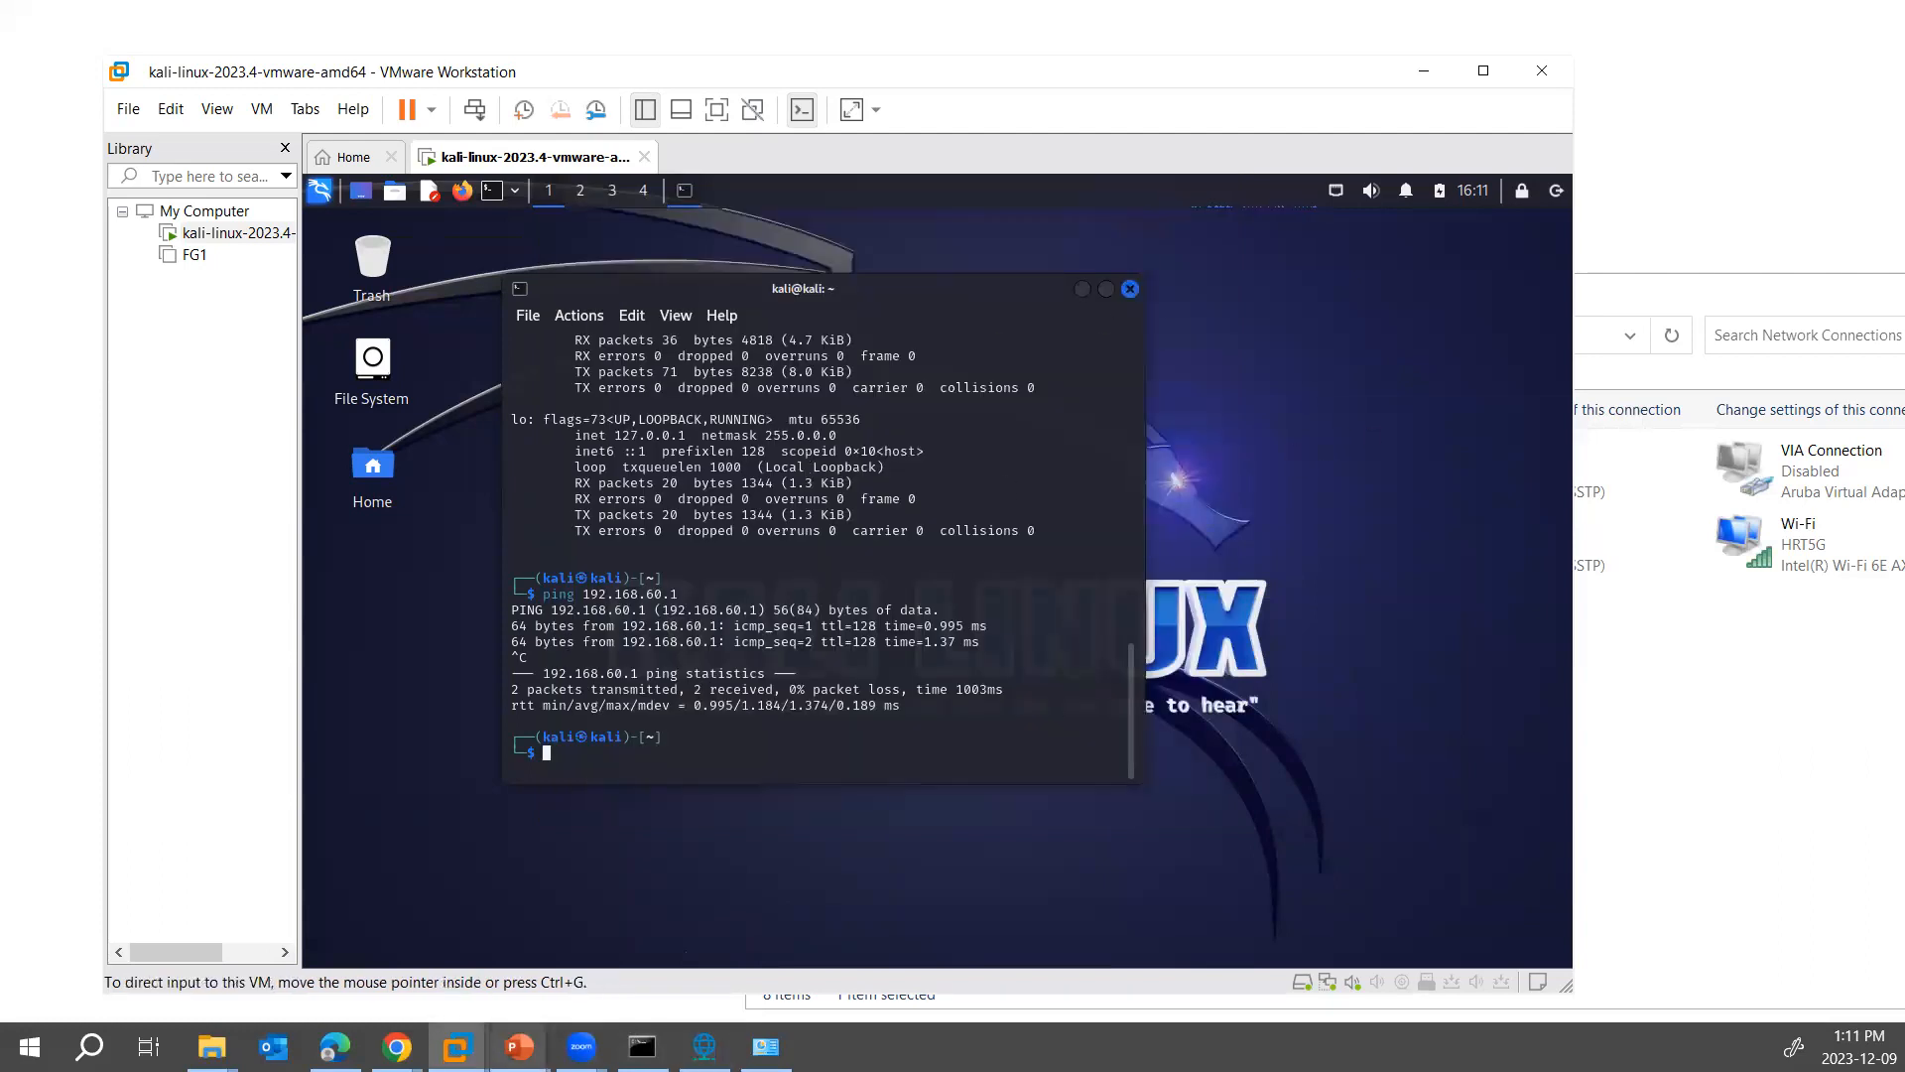
- Switch to the PowerPoint slide show to review the NAT part of the network diagram, and return to VMware Workstation
mouse_move(519, 1047)
click(589, 933)
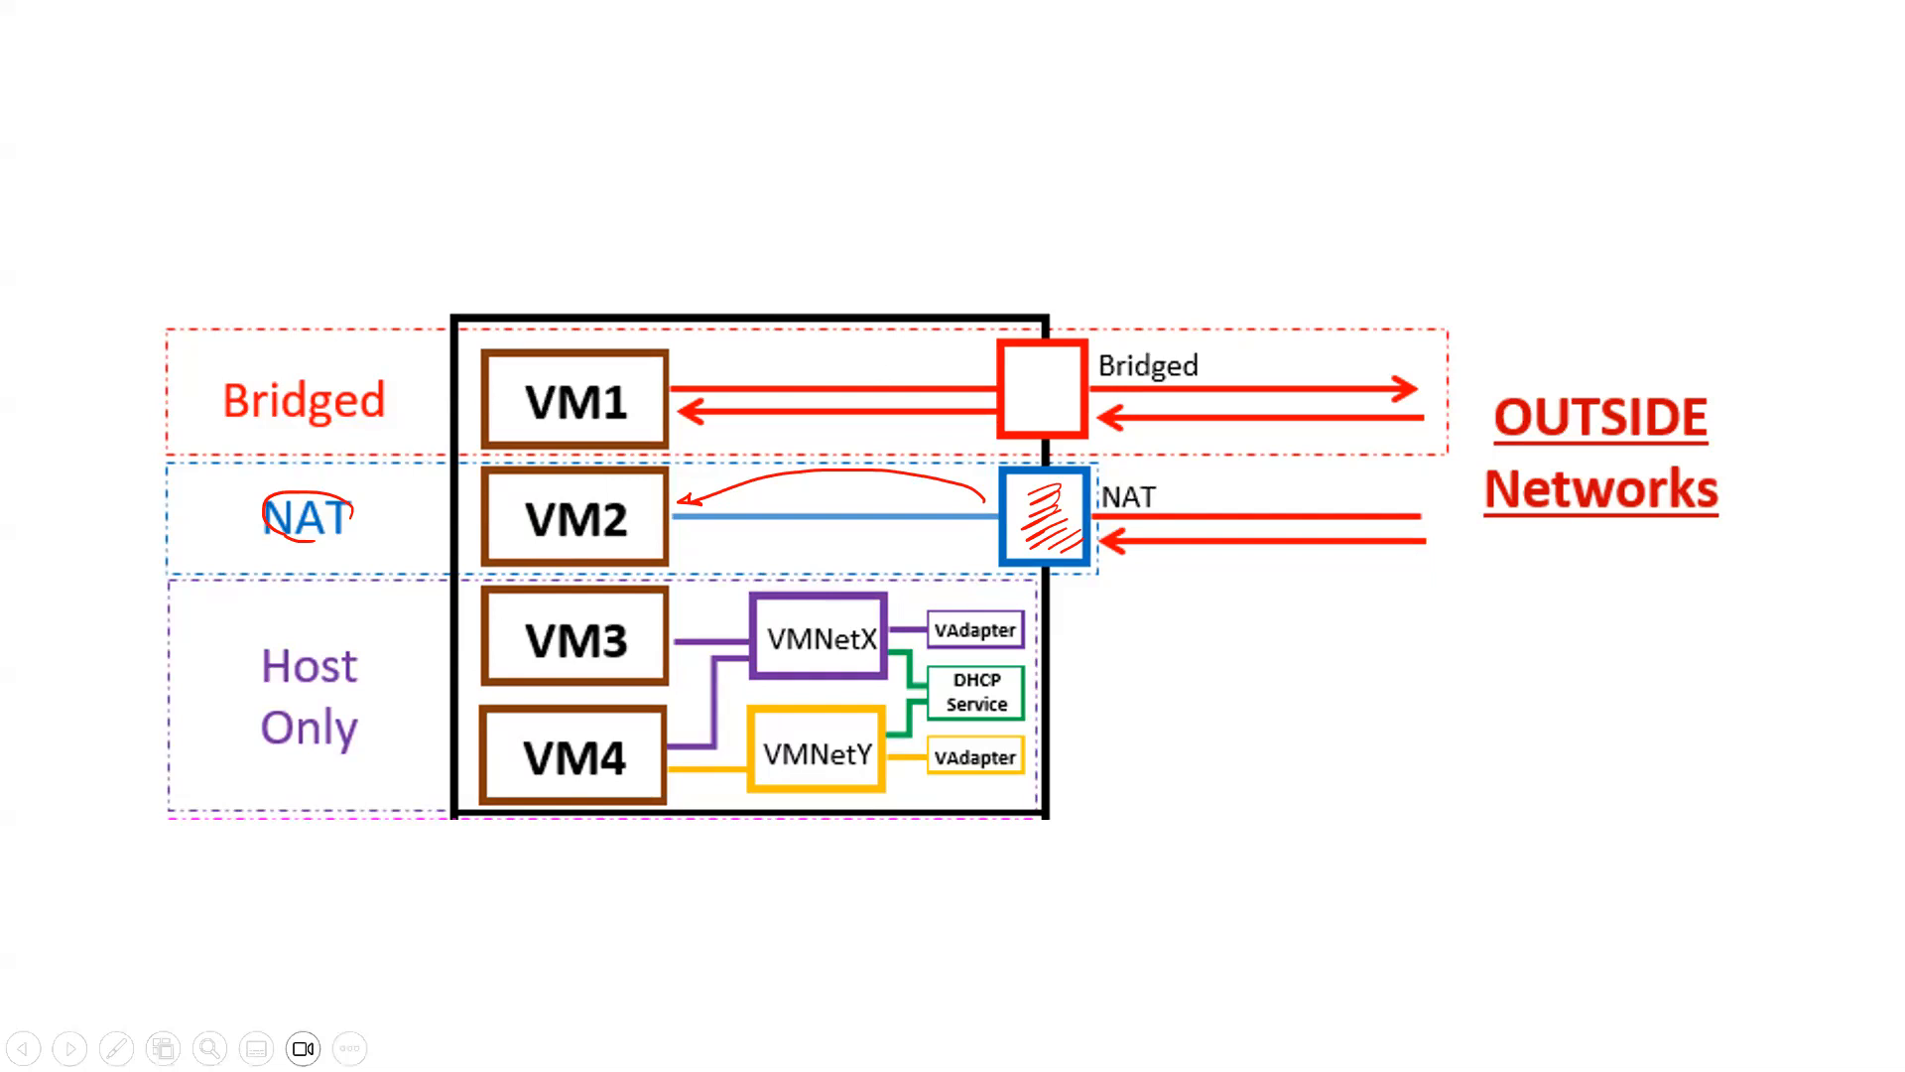
key(alt+Tab)
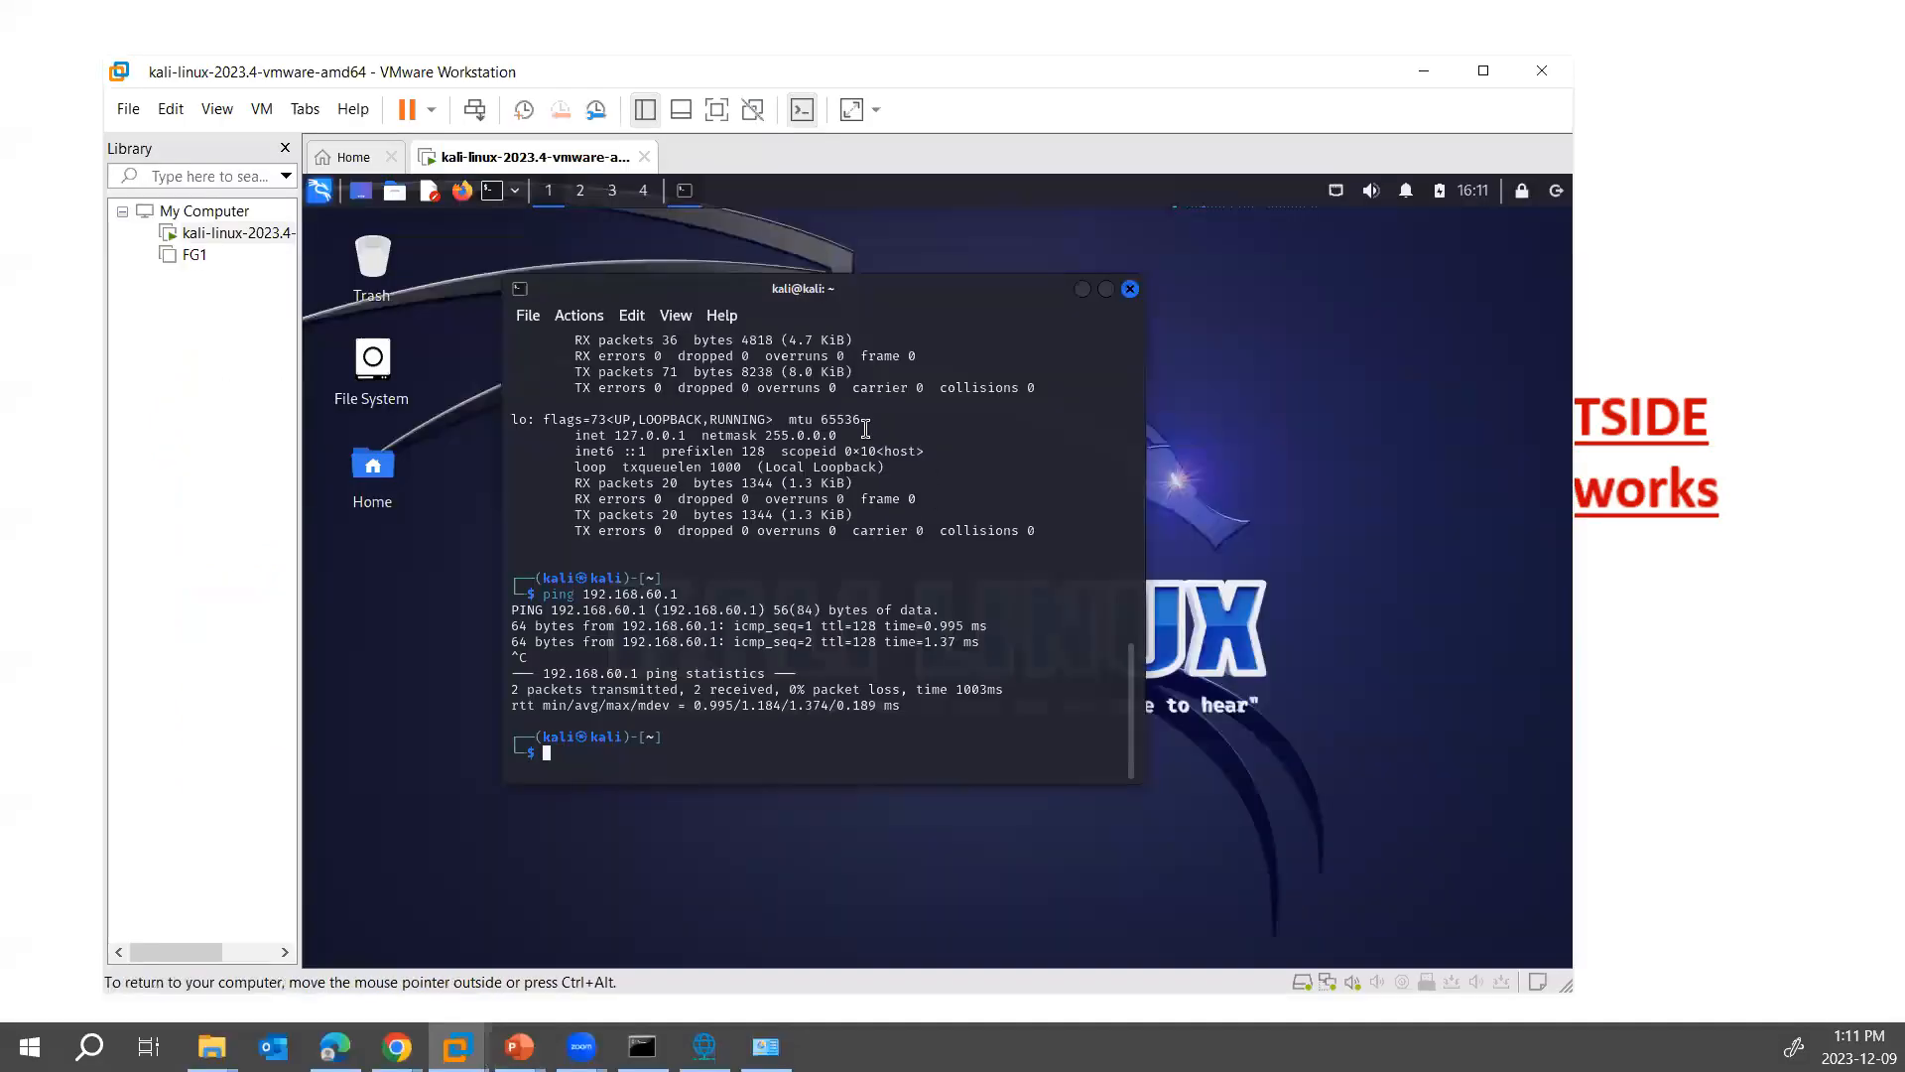
- Switch the Kali VM's network adapter to Bridged in its virtual machine settings and save the change
right_click(226, 239)
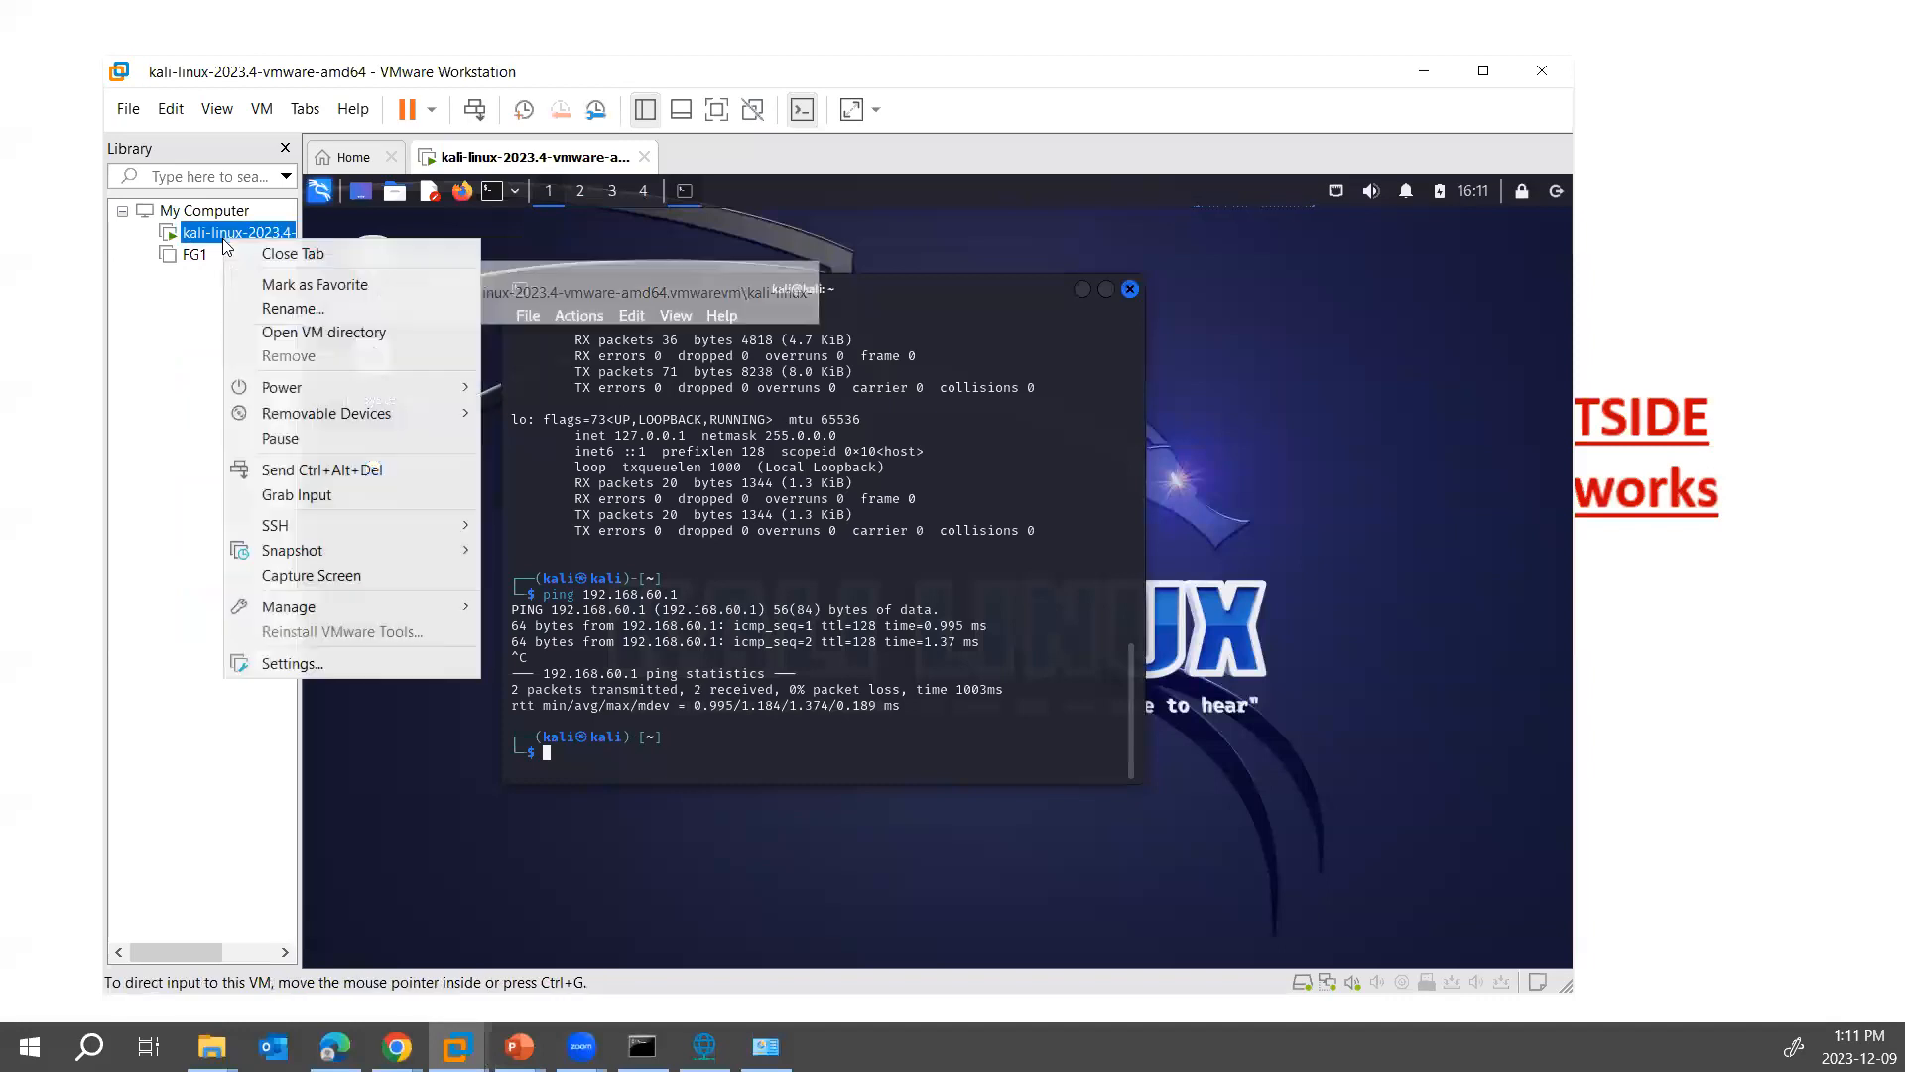
click(310, 663)
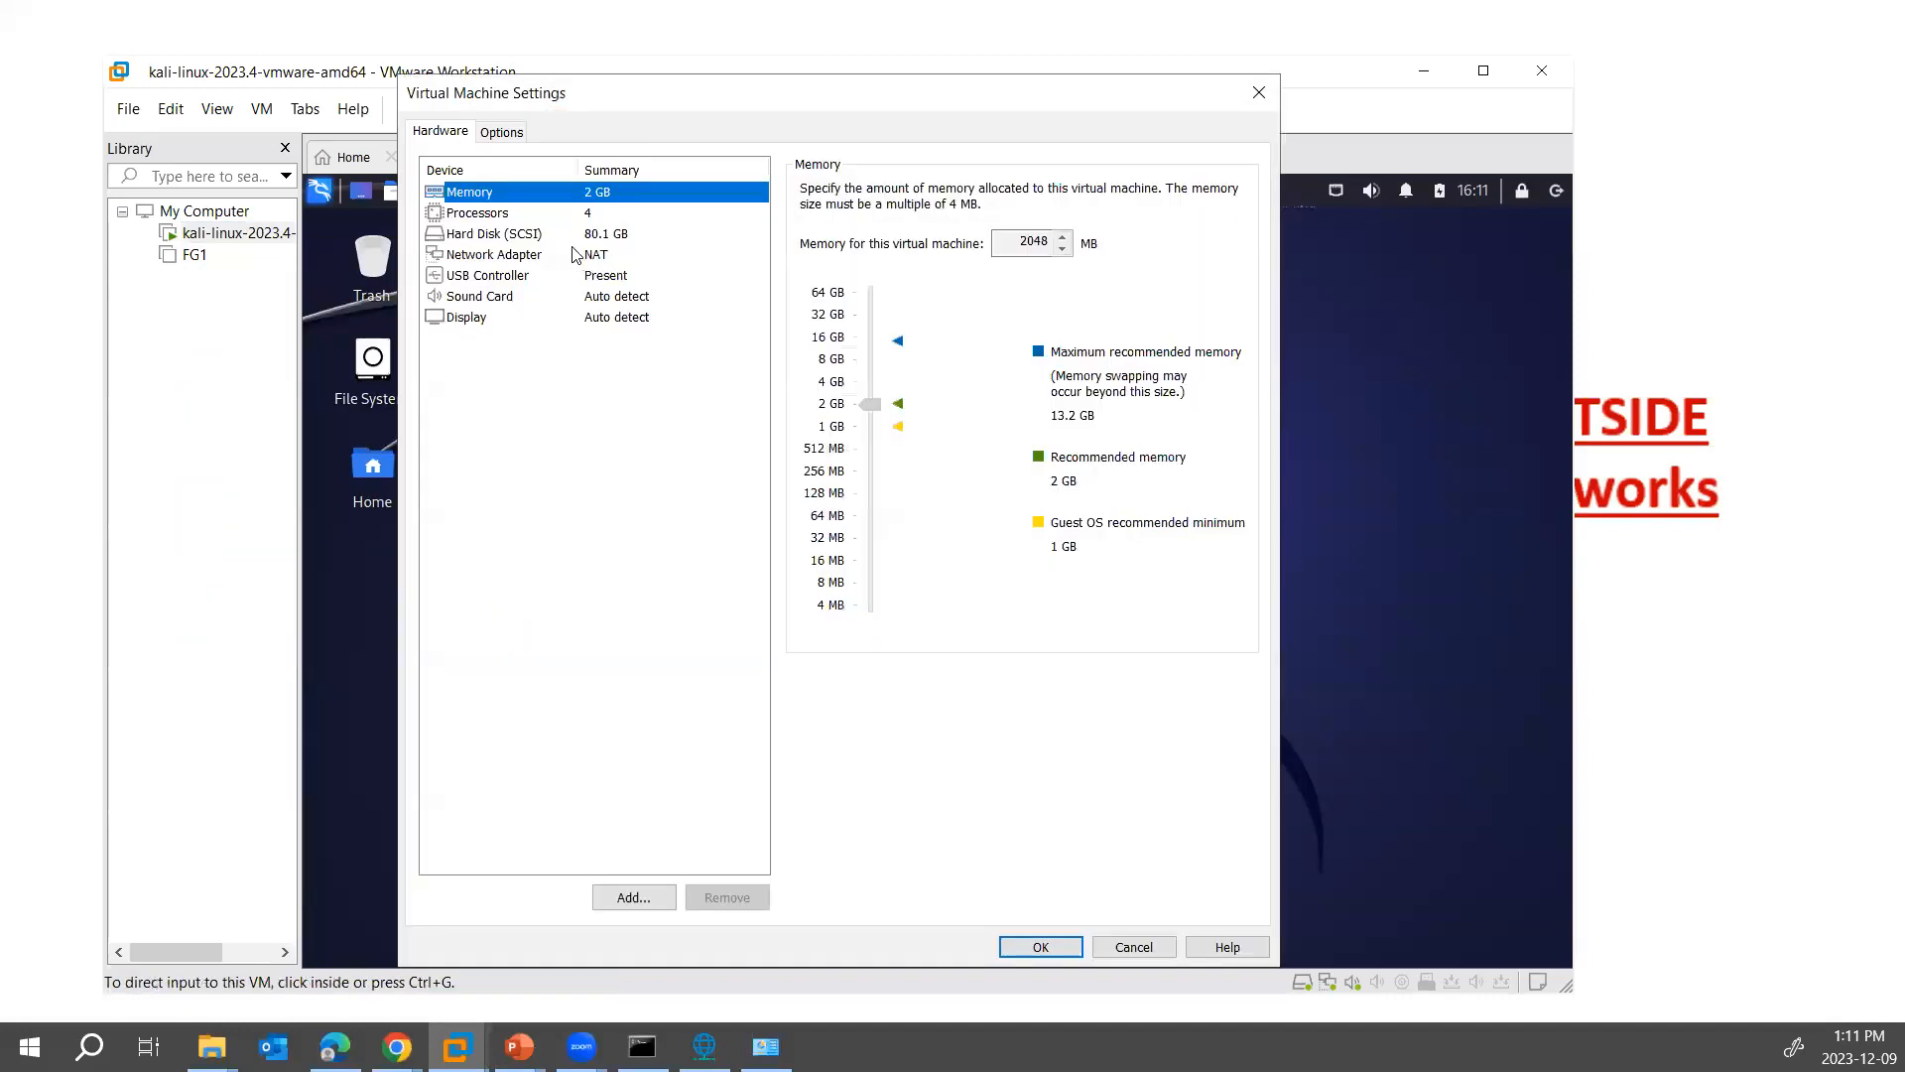
click(584, 255)
click(867, 280)
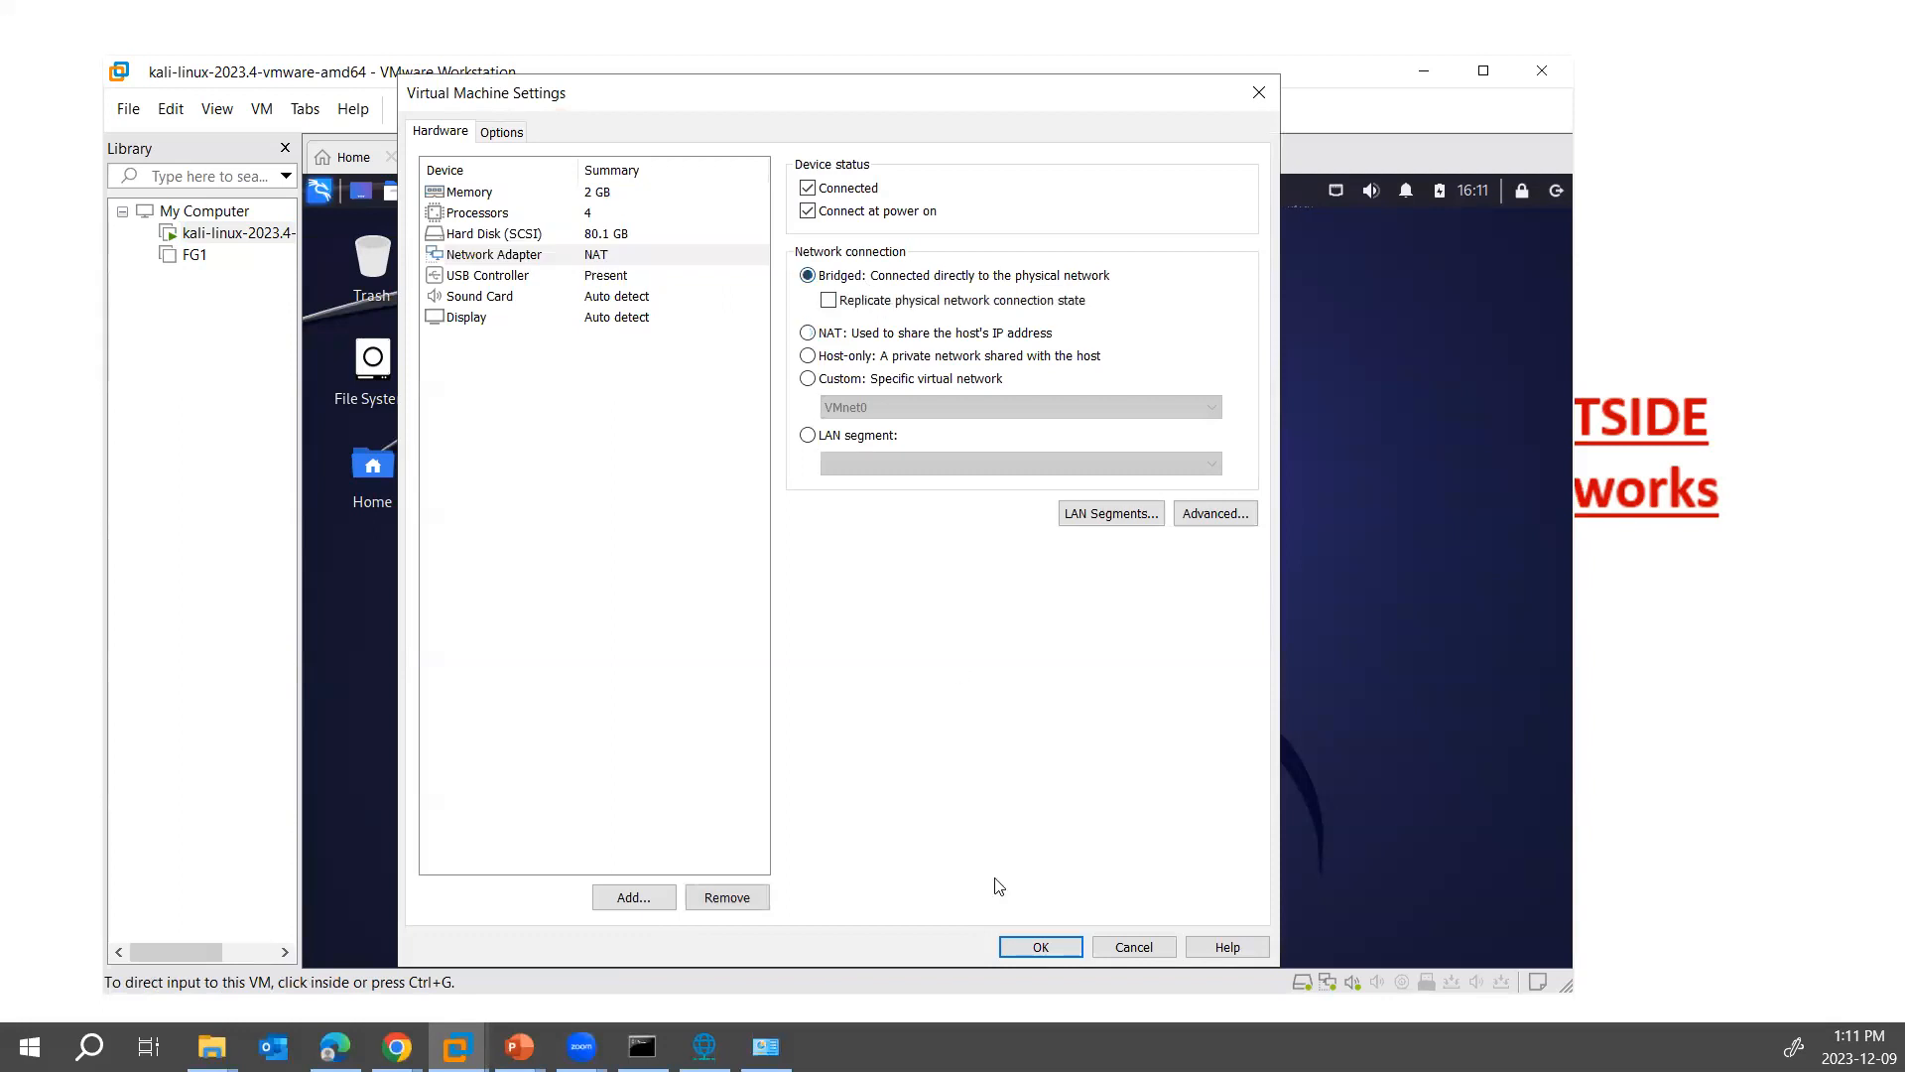
click(1037, 947)
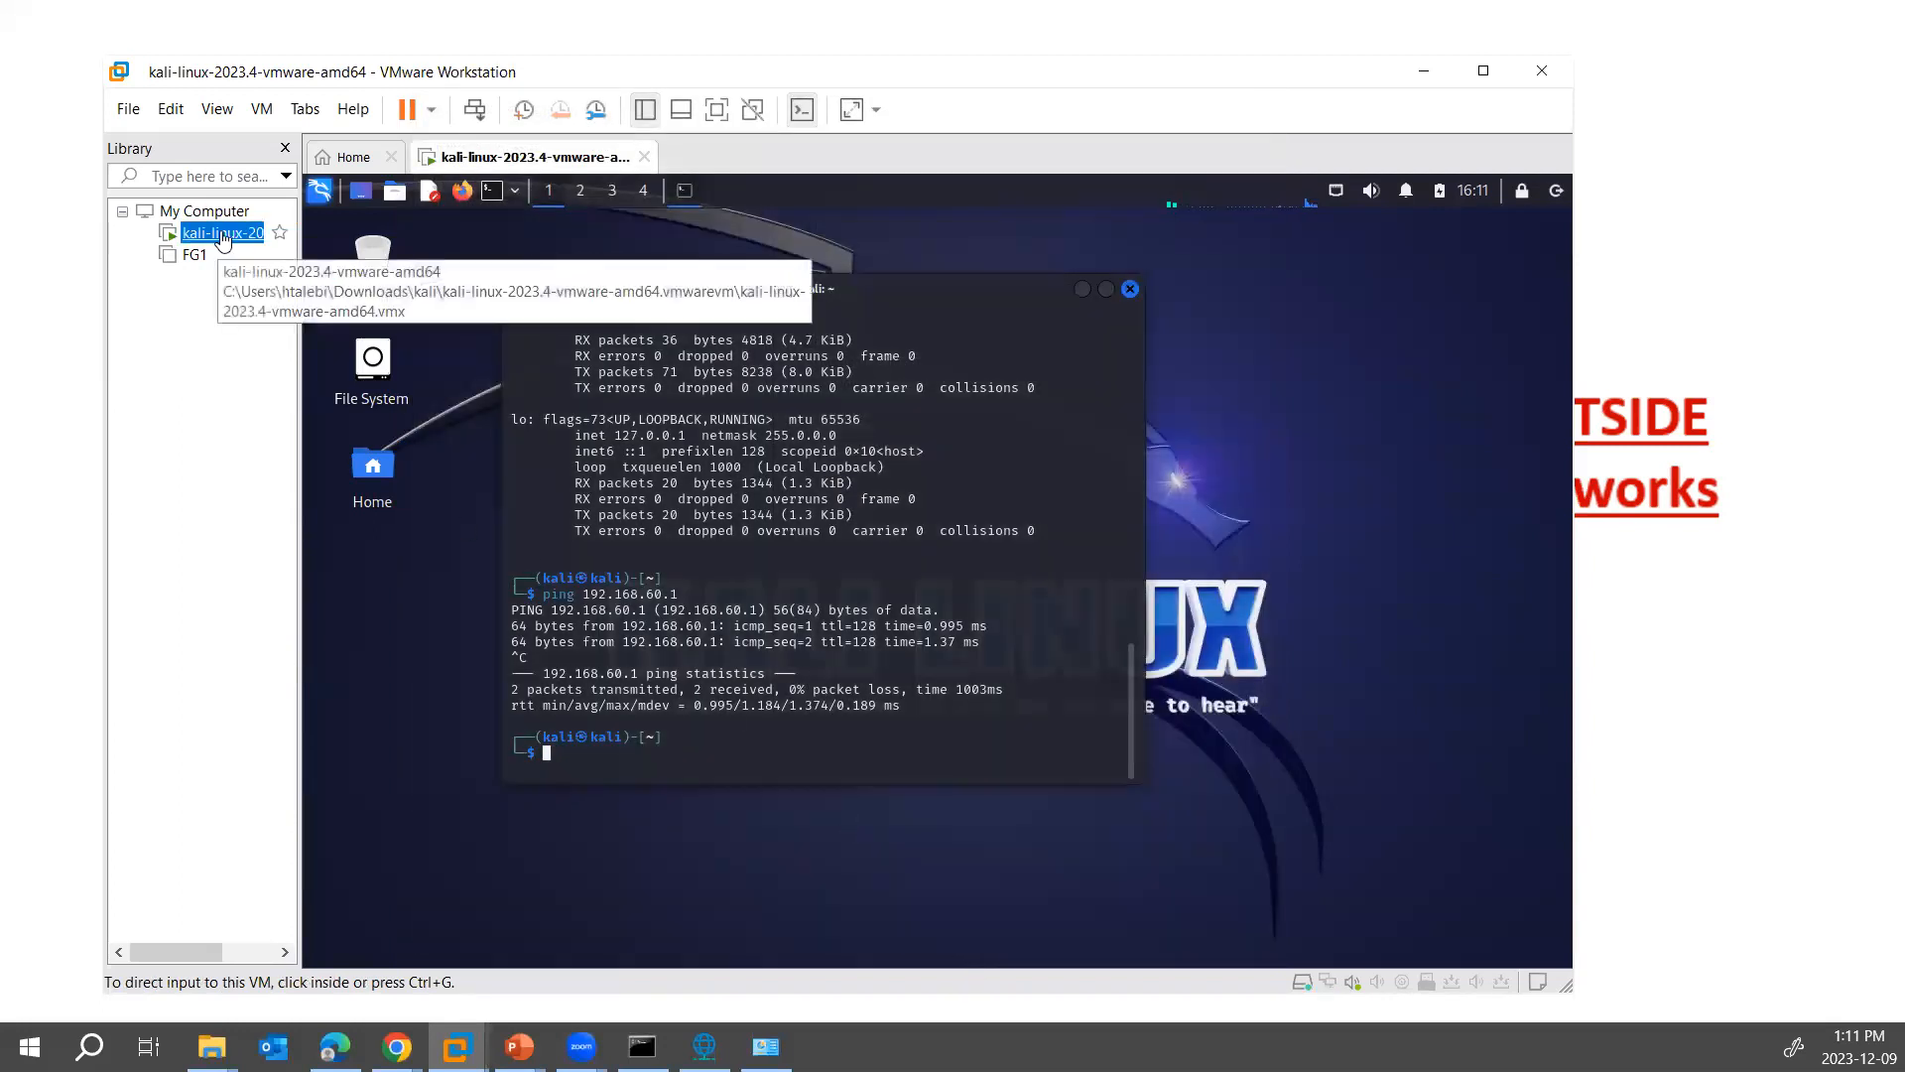
- Disconnect Kali's Ethernet network and reconnect it through Wired connection 1
click(1336, 194)
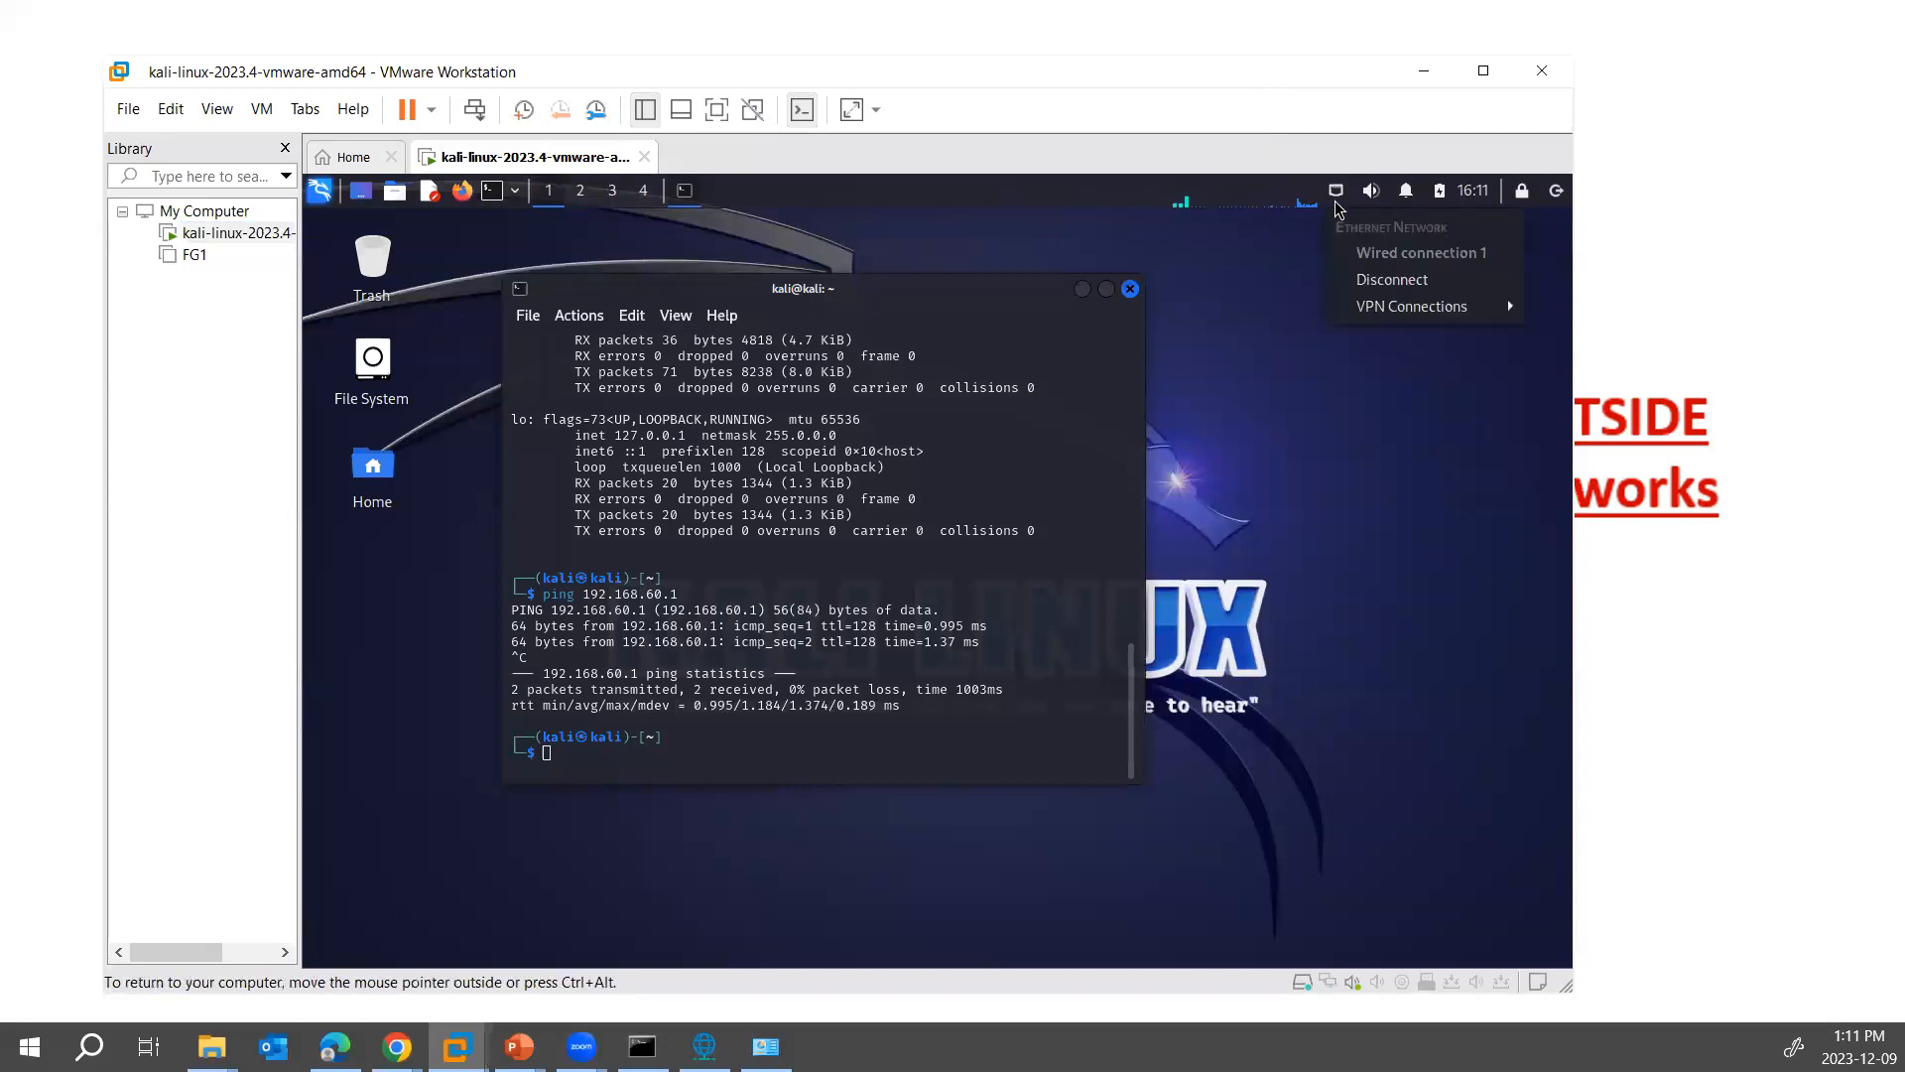
click(1393, 280)
click(1336, 197)
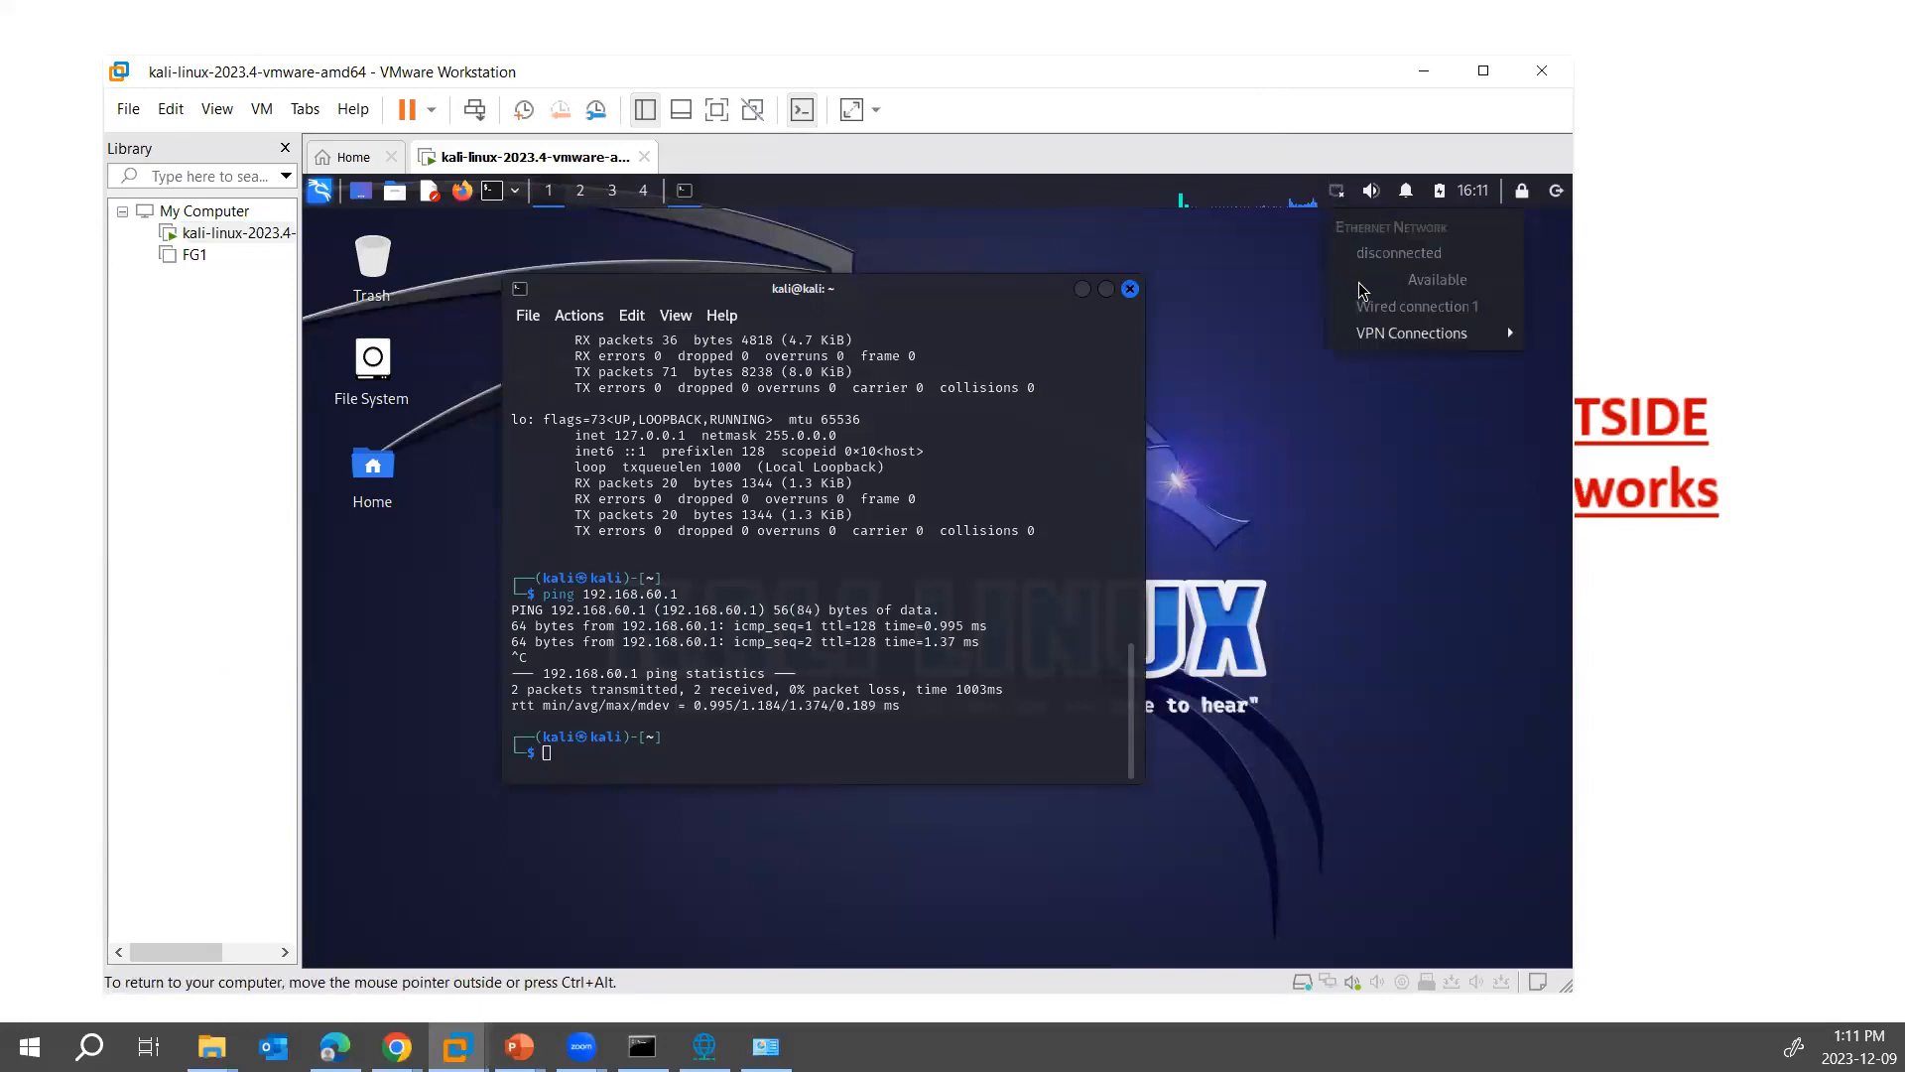
click(1297, 280)
click(1336, 194)
click(1409, 306)
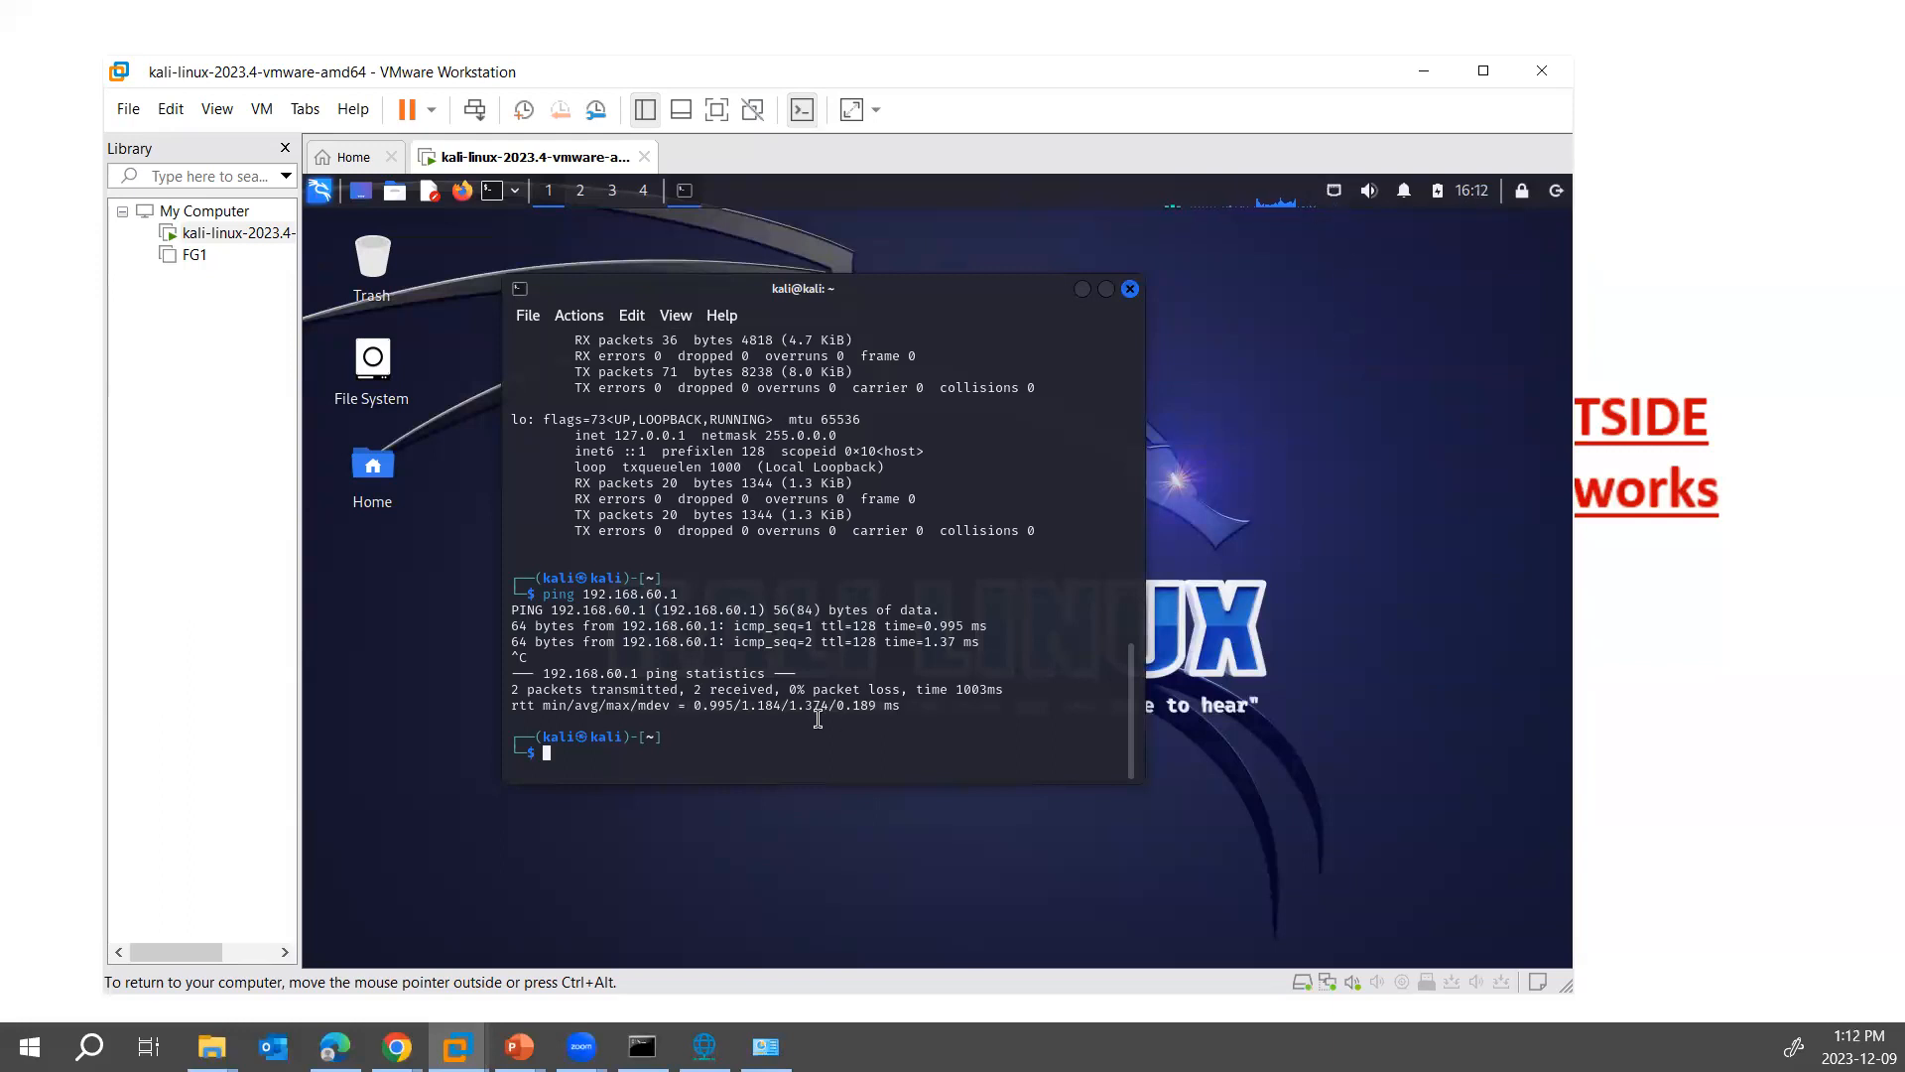
- Run ifconfig in the Kali terminal and compare its eth0 address with the host's Wi-Fi address in the Command Prompt
text(ifconfig)
key(Return)
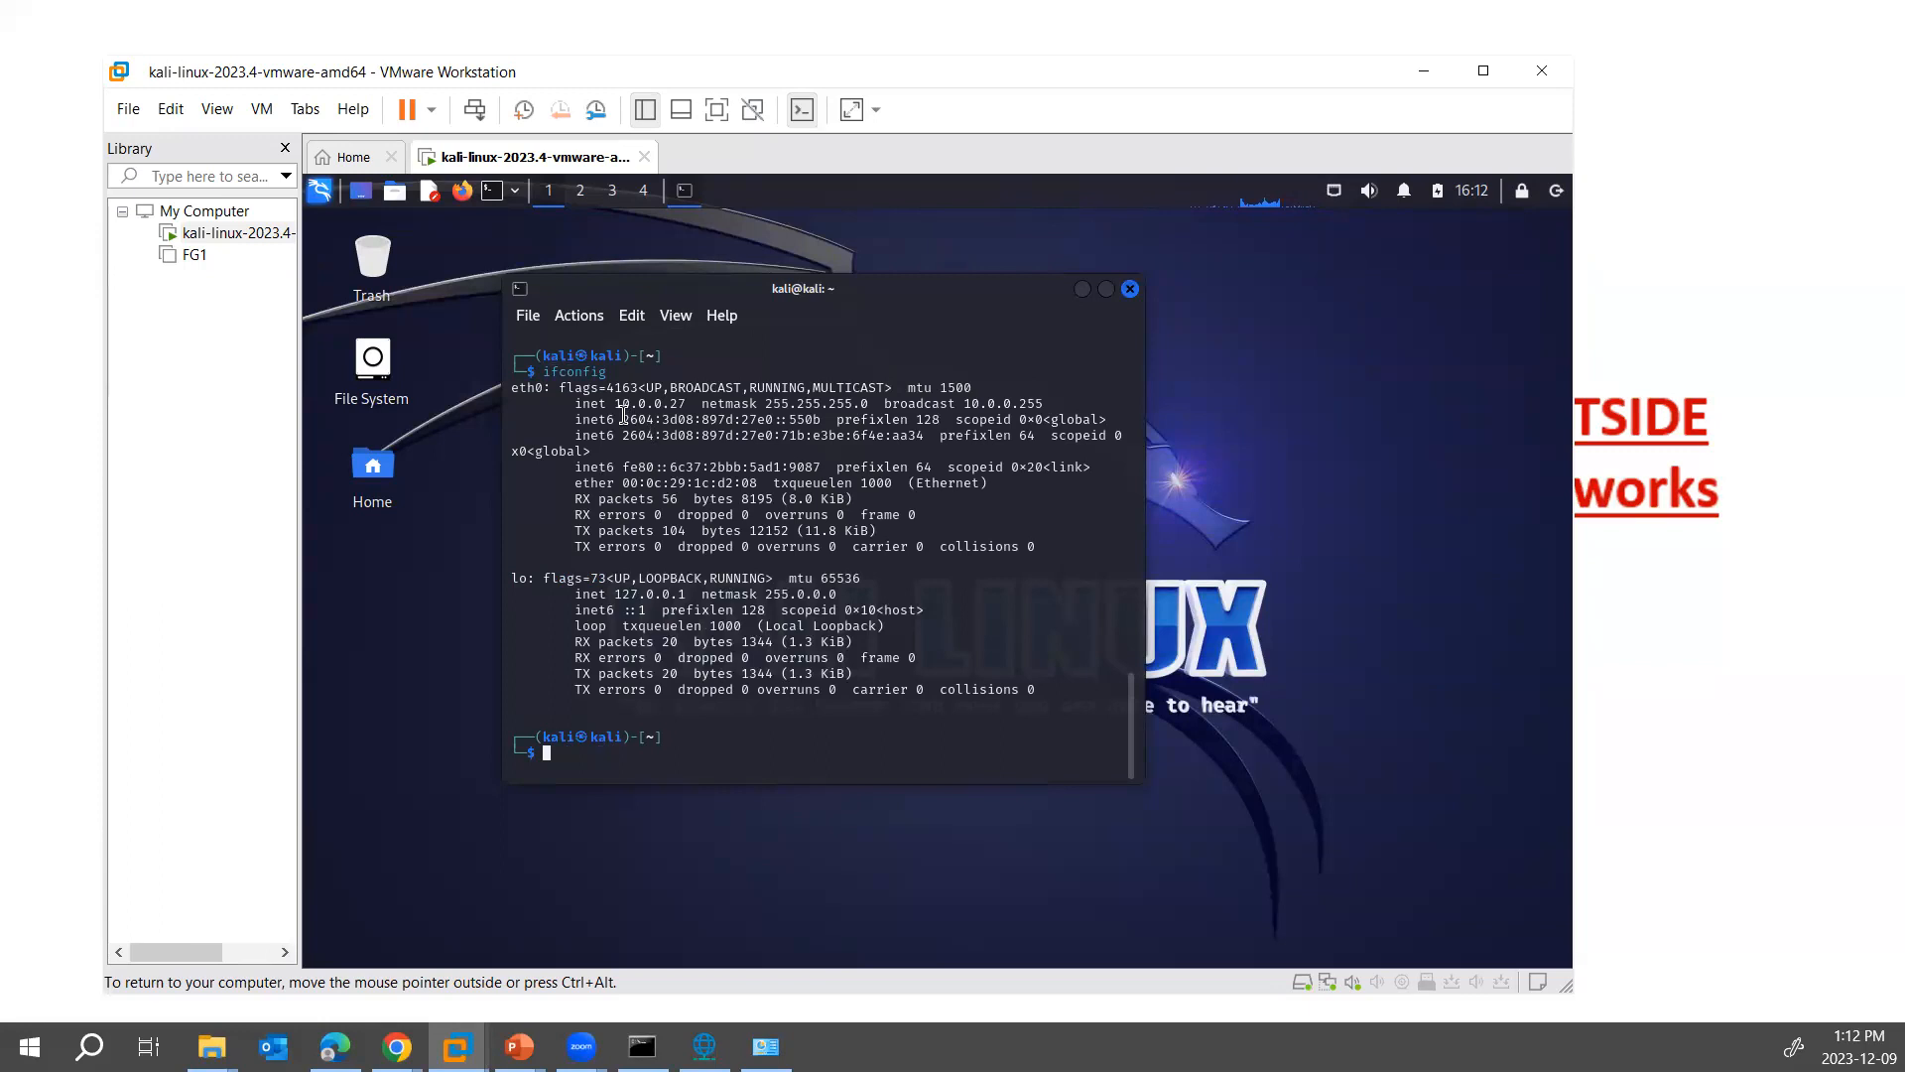
drag(606, 405, 698, 407)
click(642, 1046)
drag(1179, 260, 1311, 179)
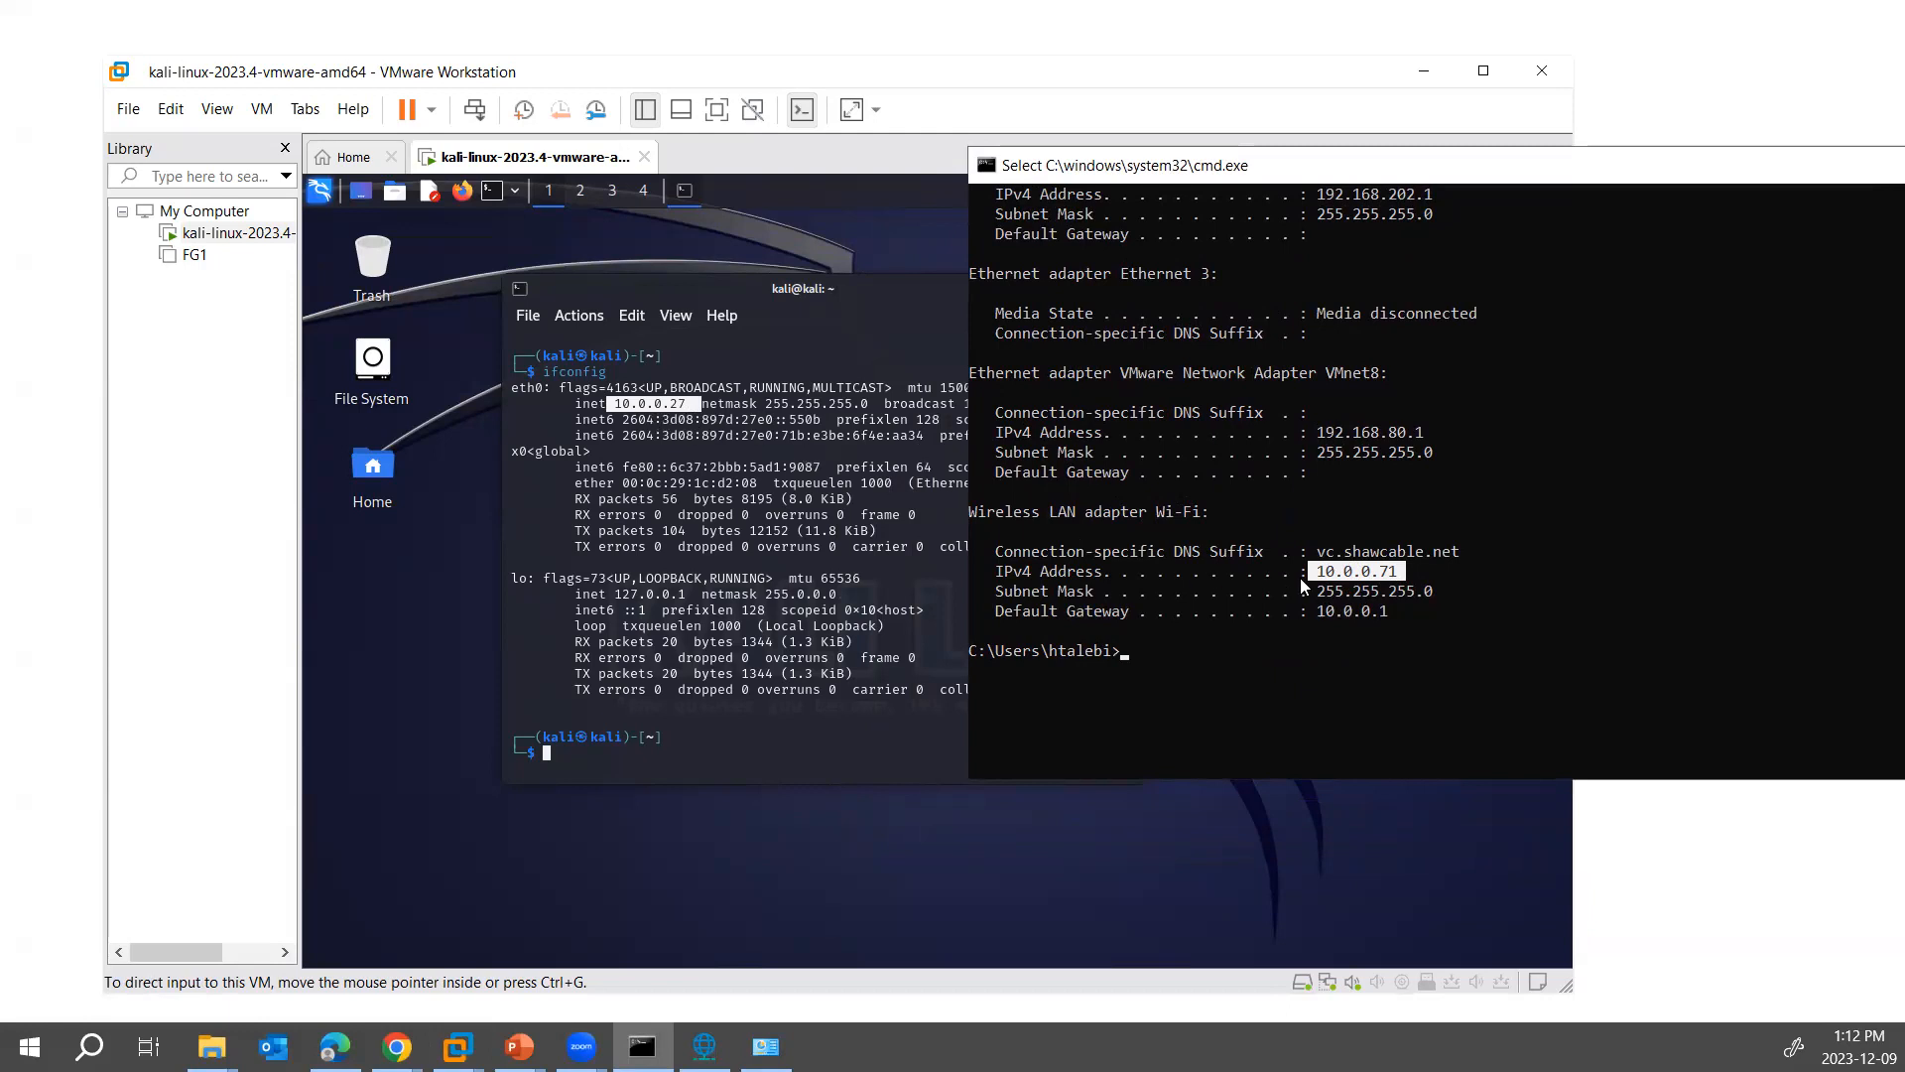
- Ping Kali at 10.0.0.27 from the host's Command Prompt, and stop after a couple of replies
click(1256, 657)
text(ping 10.0.0)
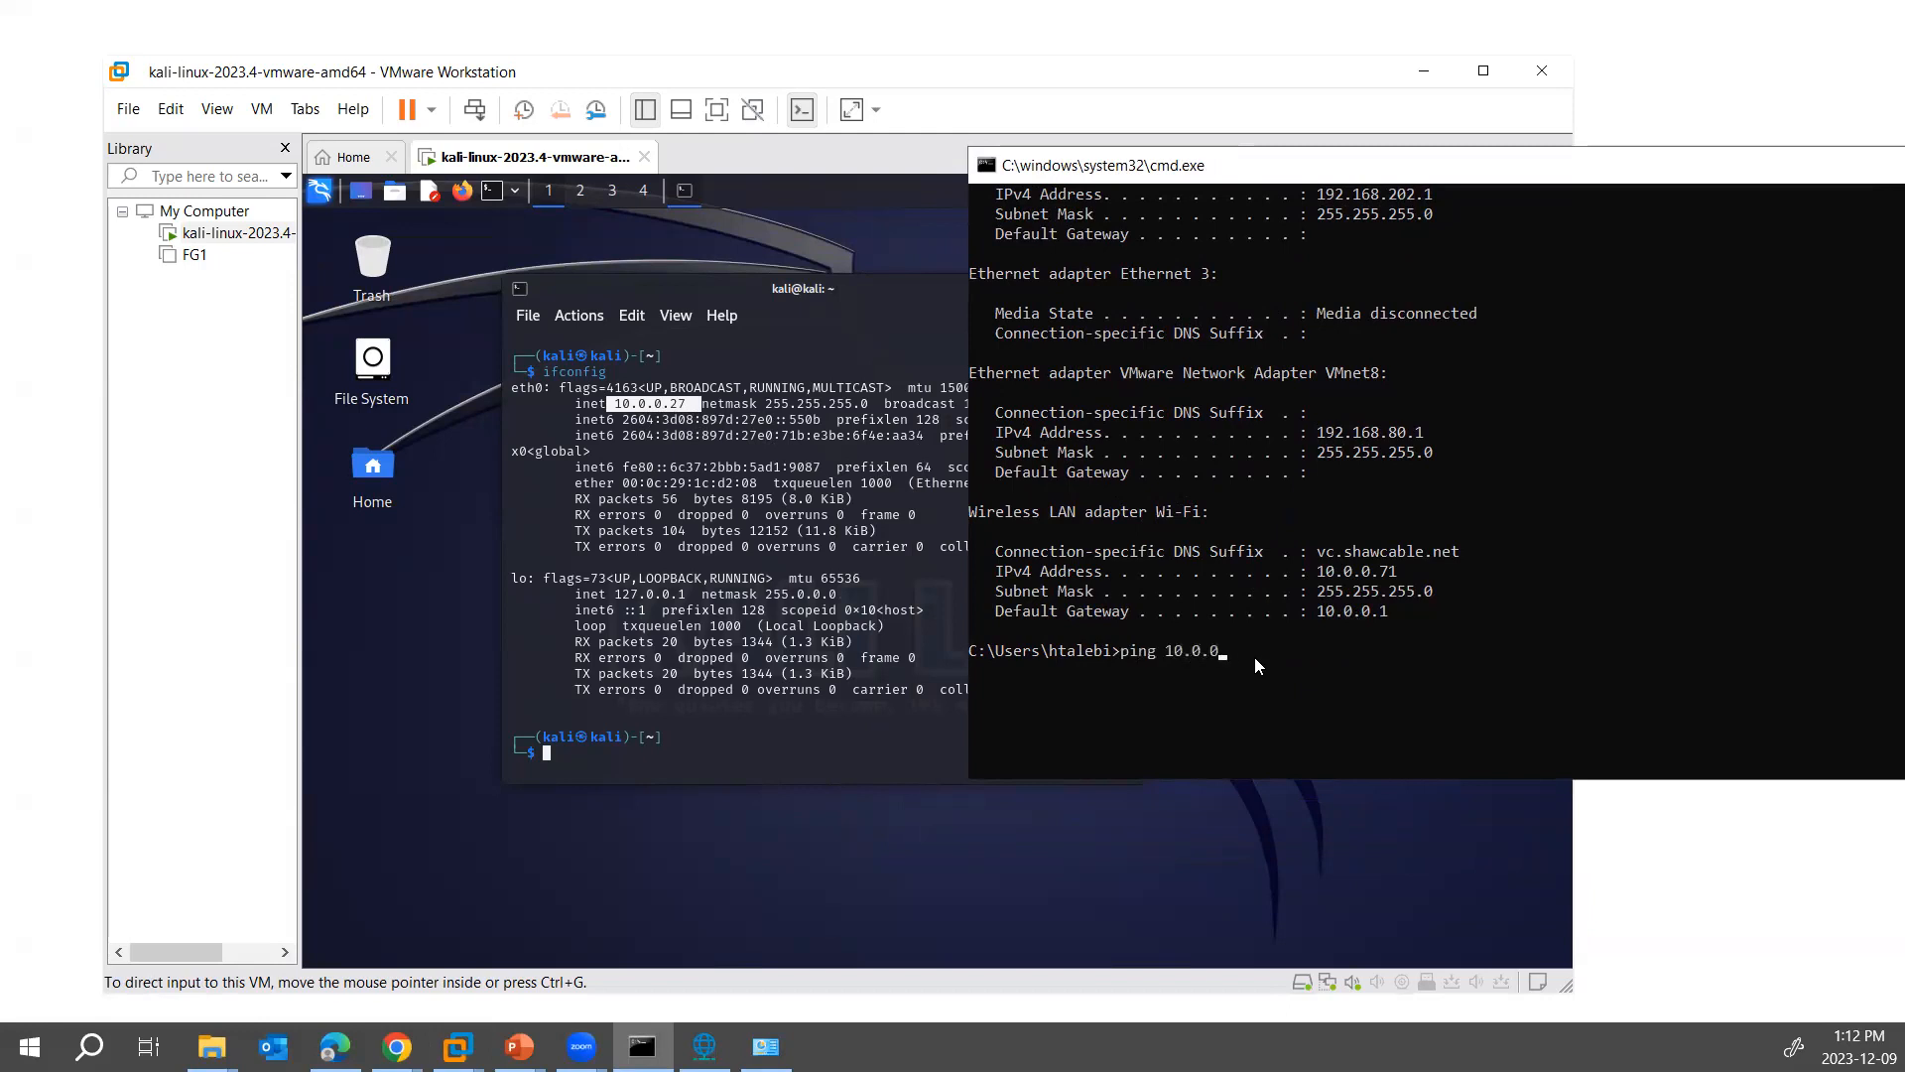
text(.27)
key(Return)
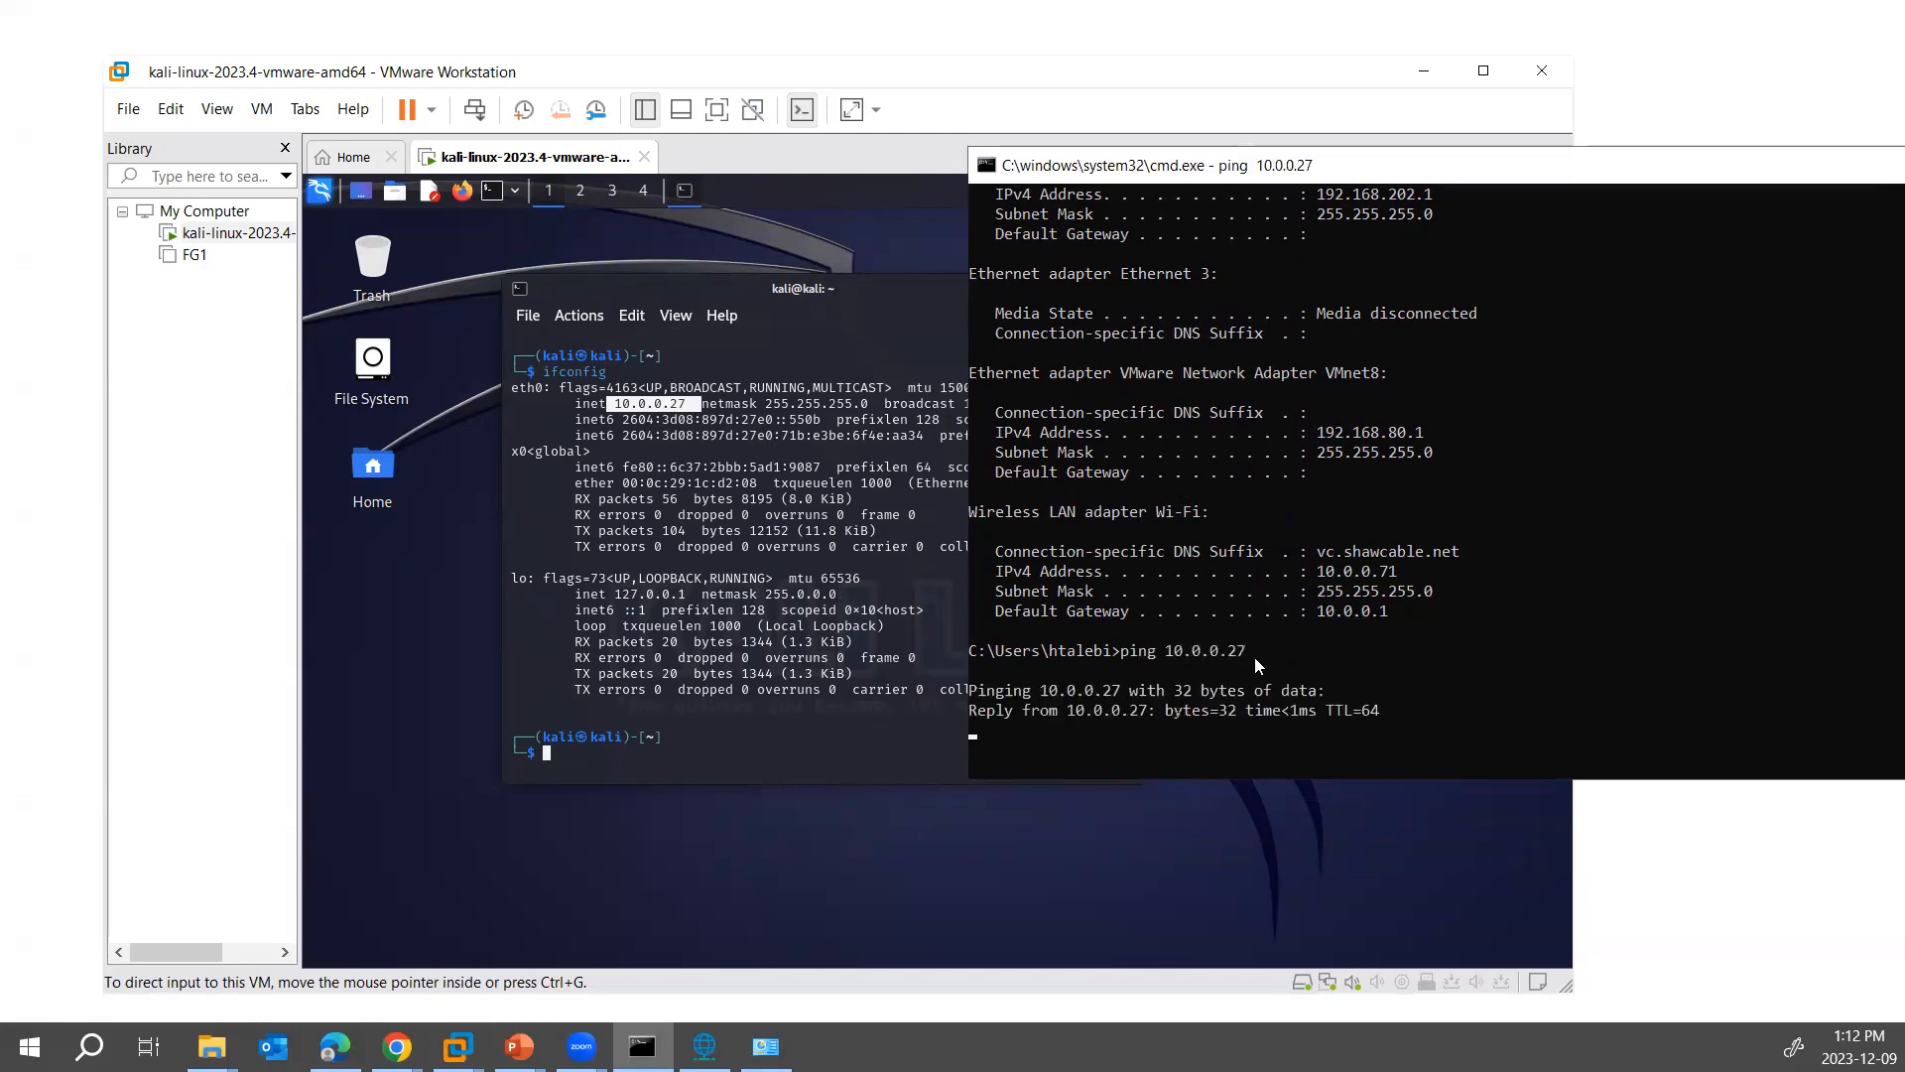
key(ctrl+c)
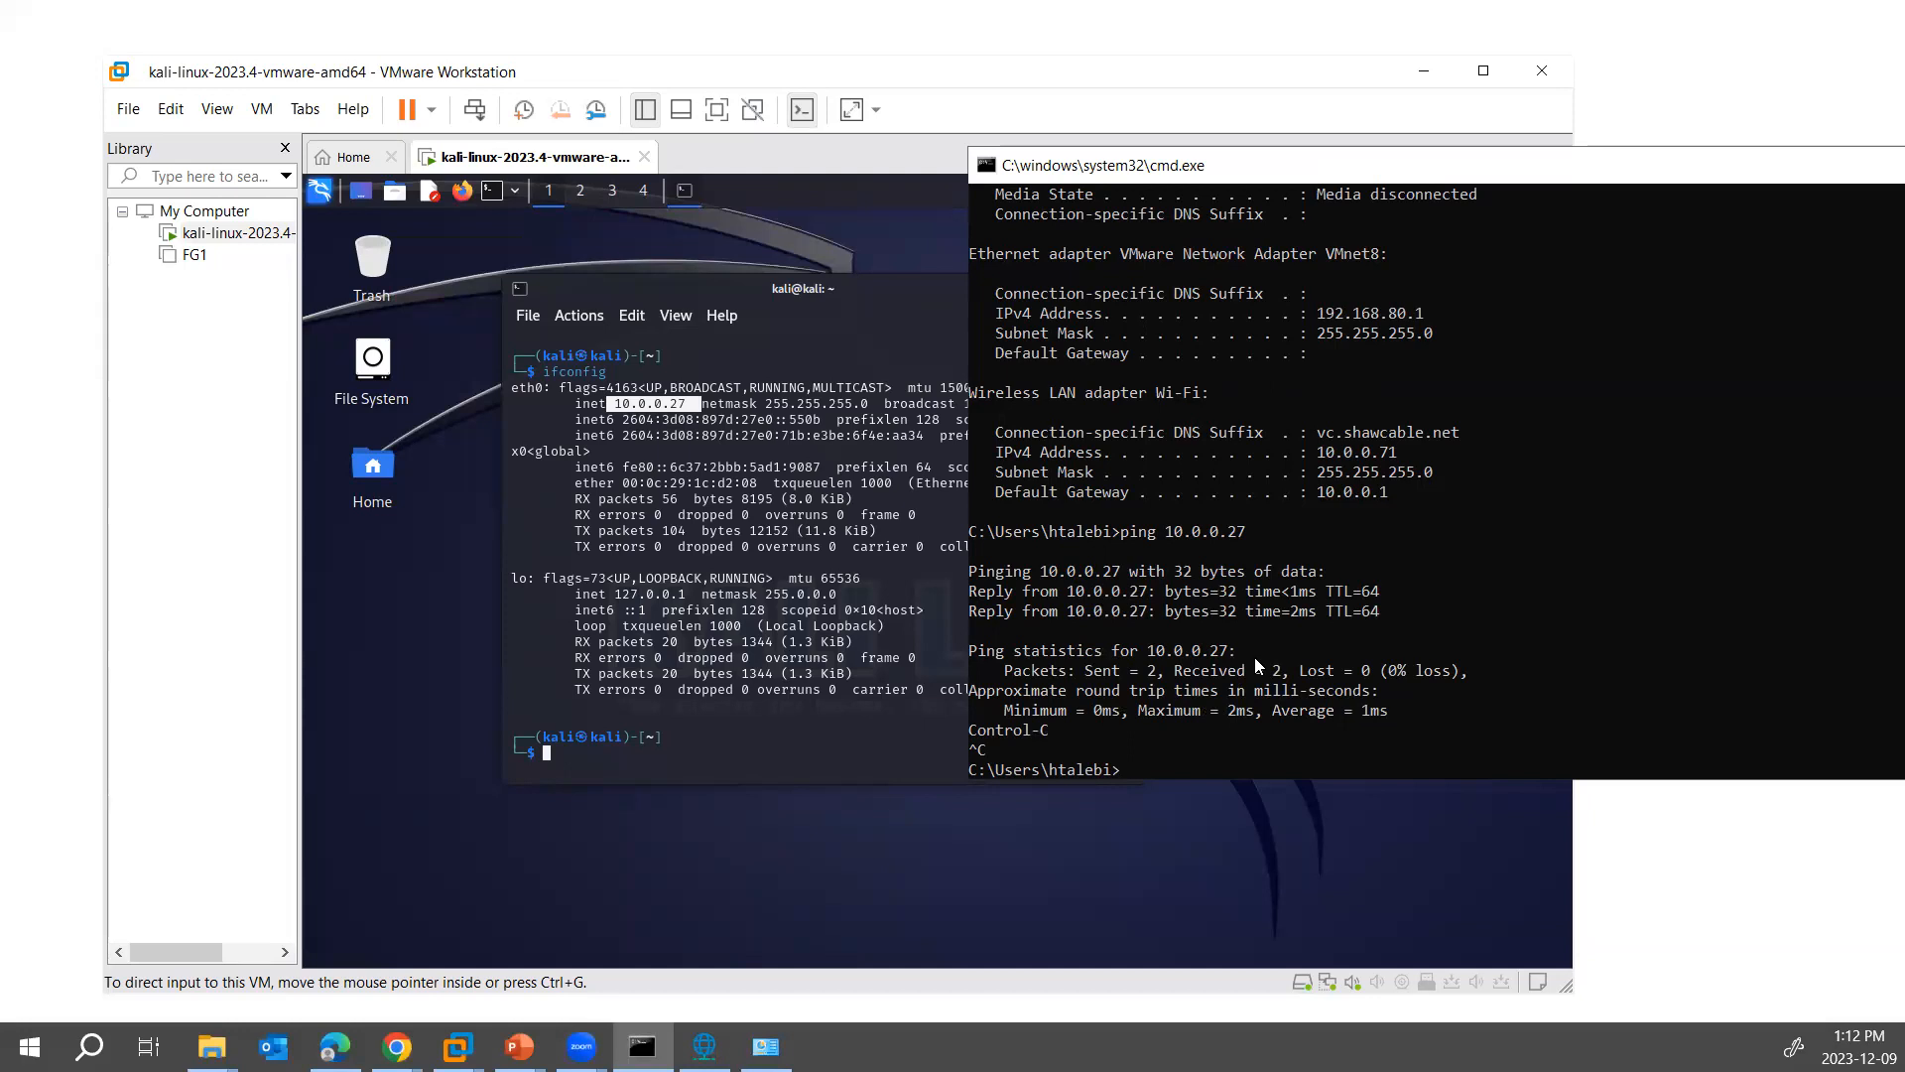
- Start the SSH service in the Kali terminal with service ssh start, authenticating with the account password
click(754, 635)
text(service ssh)
text(rt)
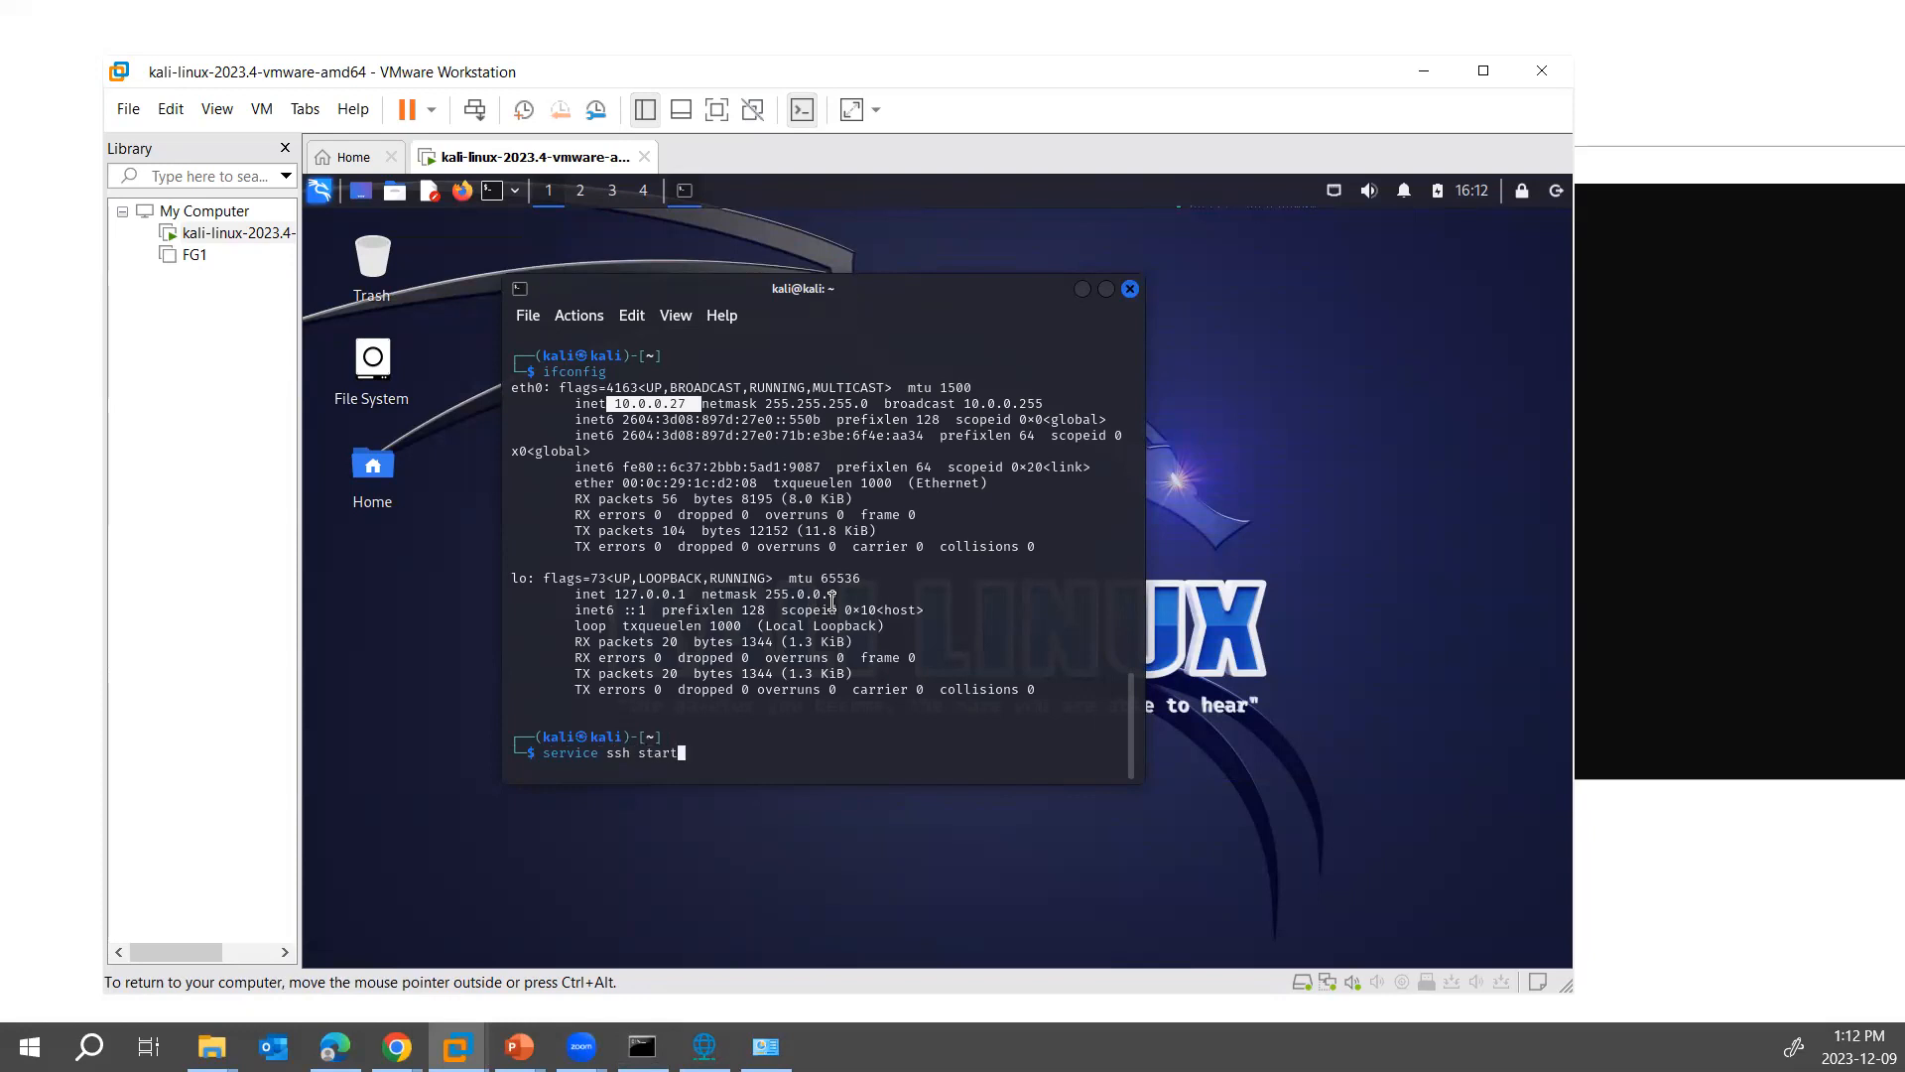
key(Return)
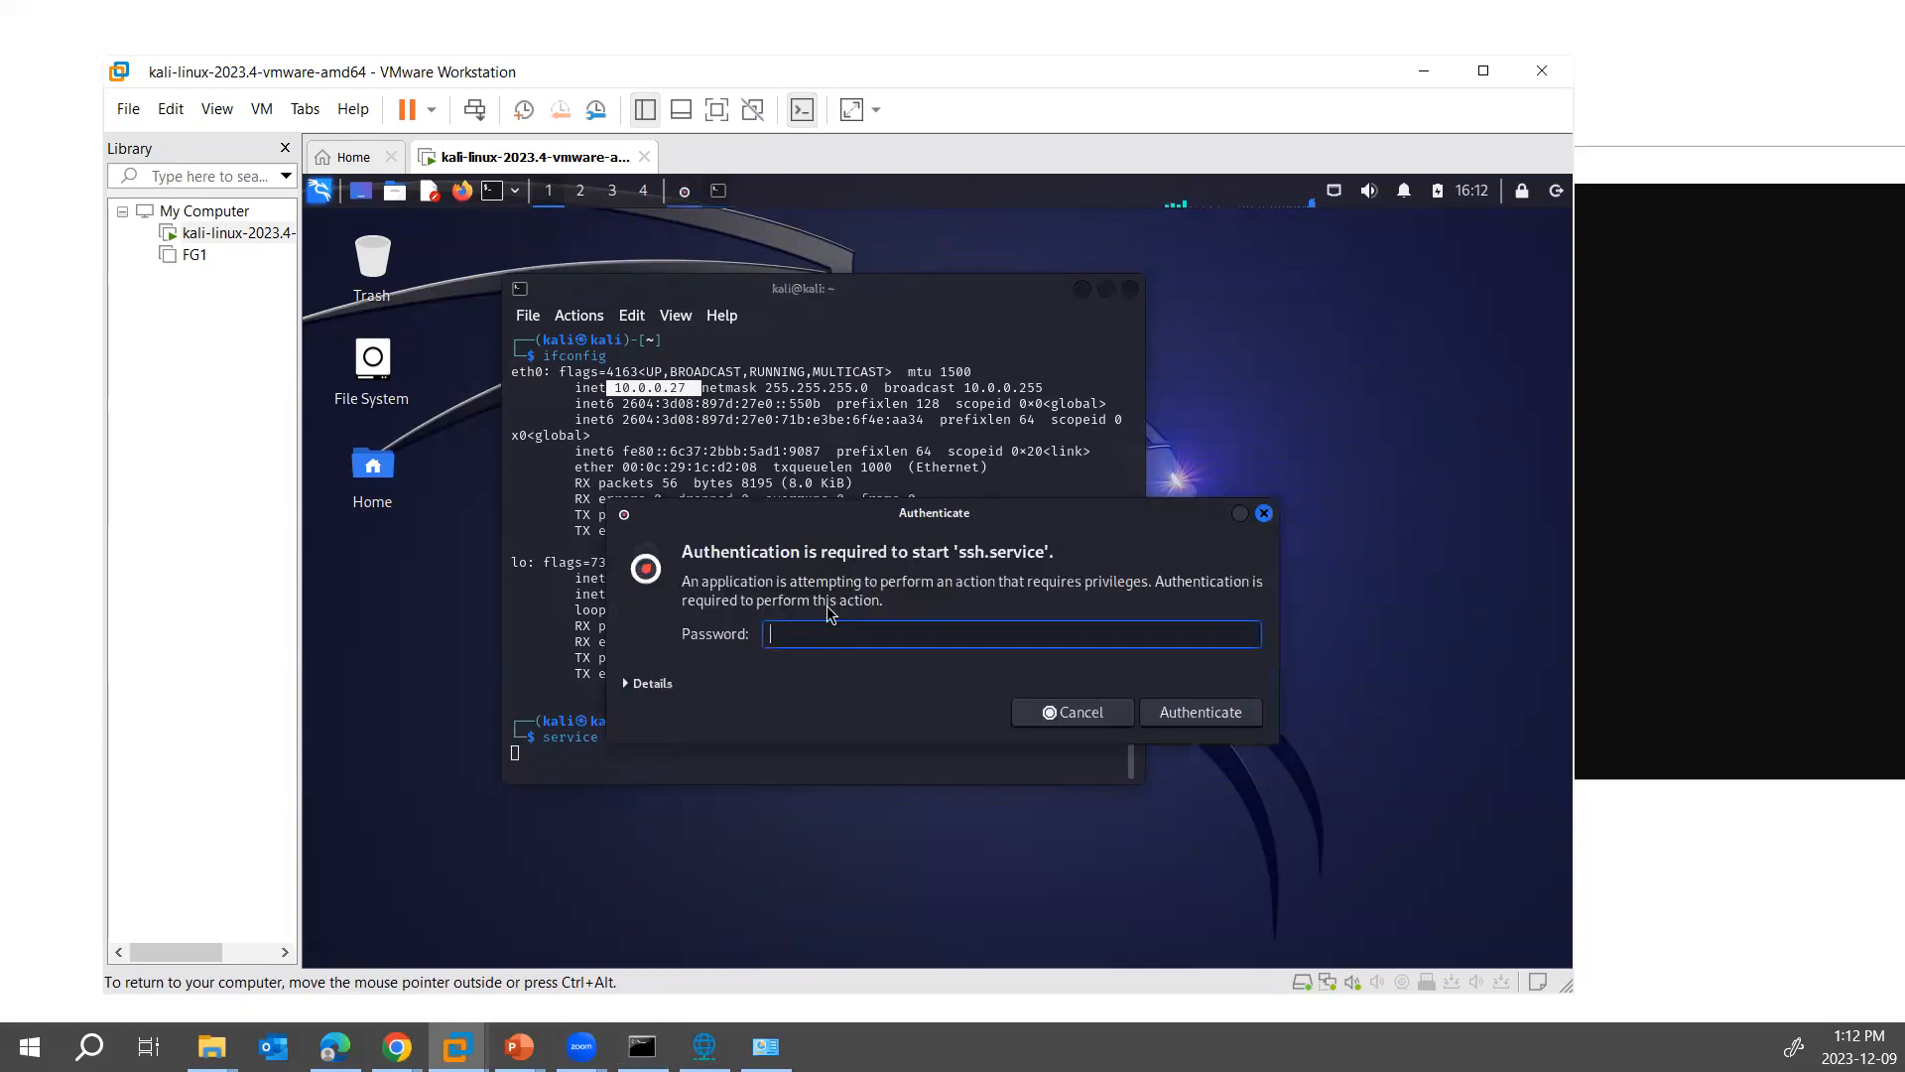
key(Return)
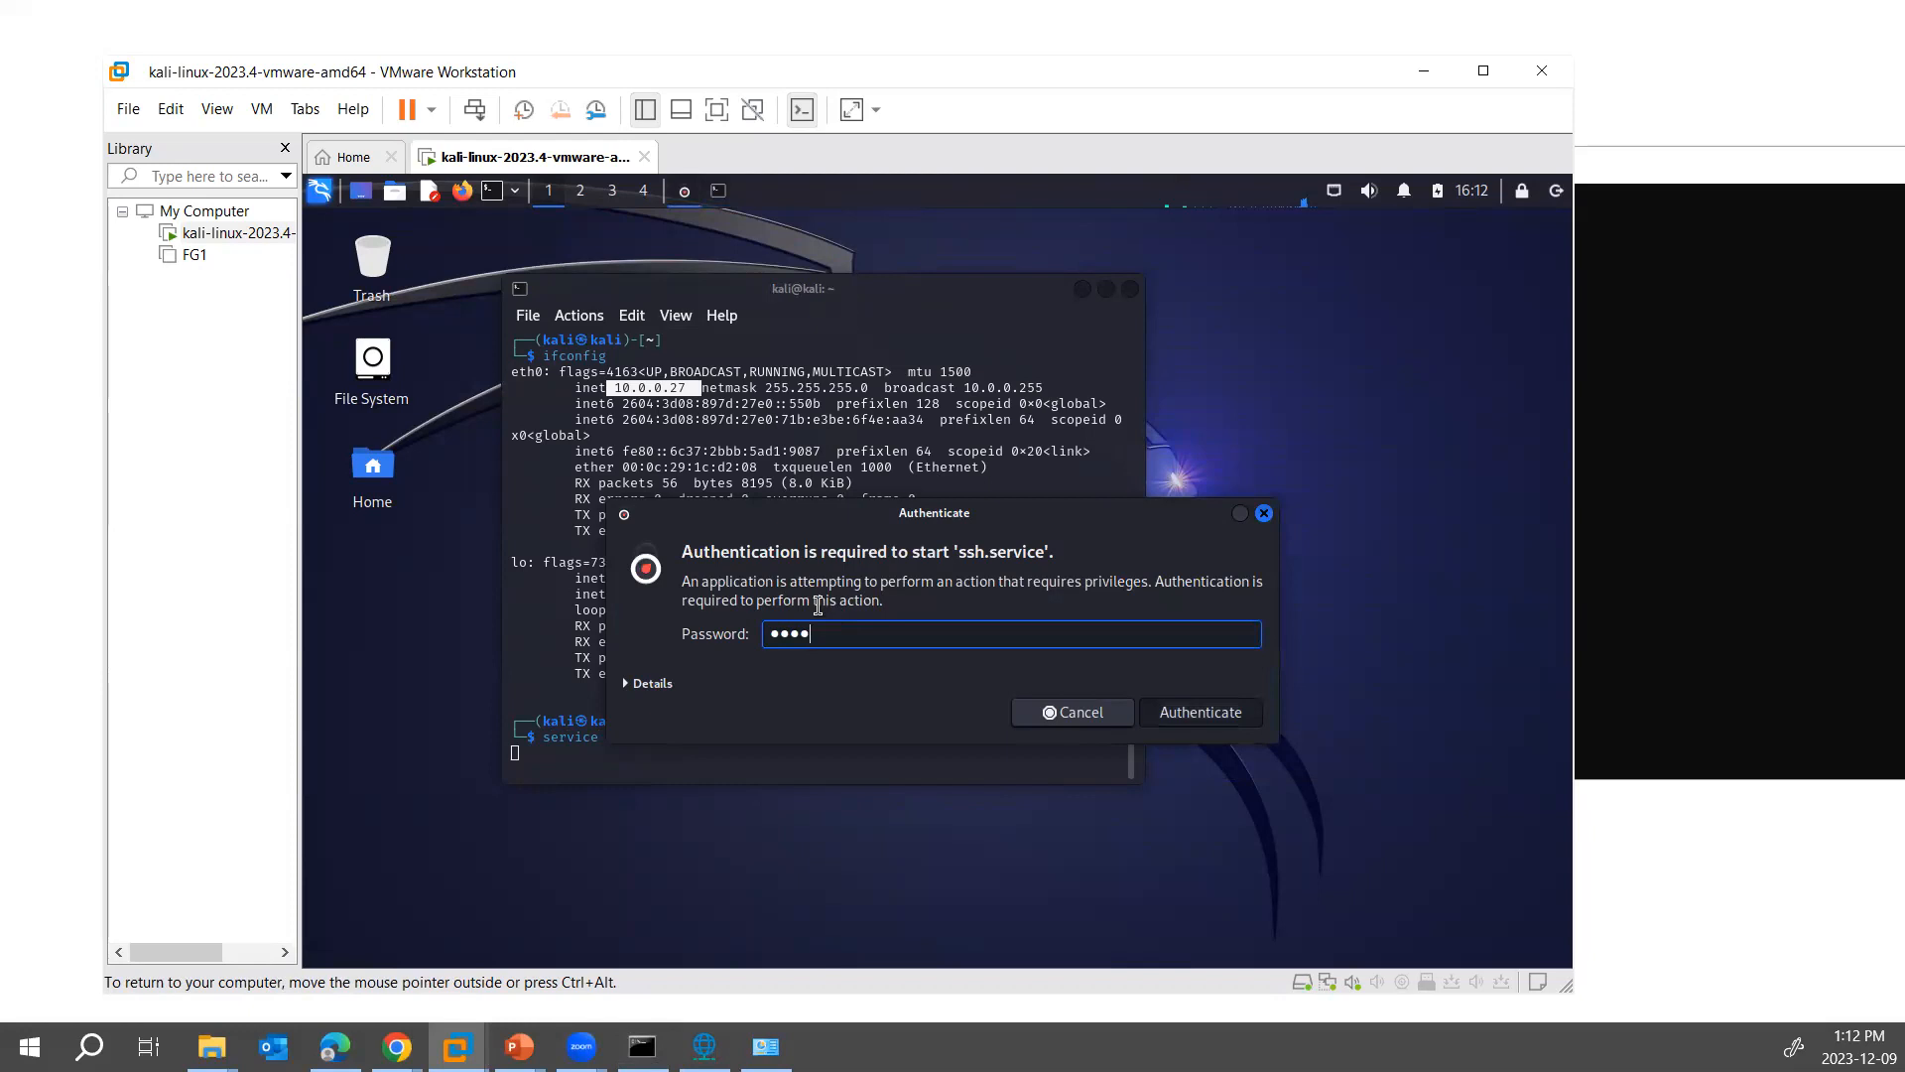
- Start the Apache web server in Kali with service apache2 start, authenticating with the account password
text(service apache2 )
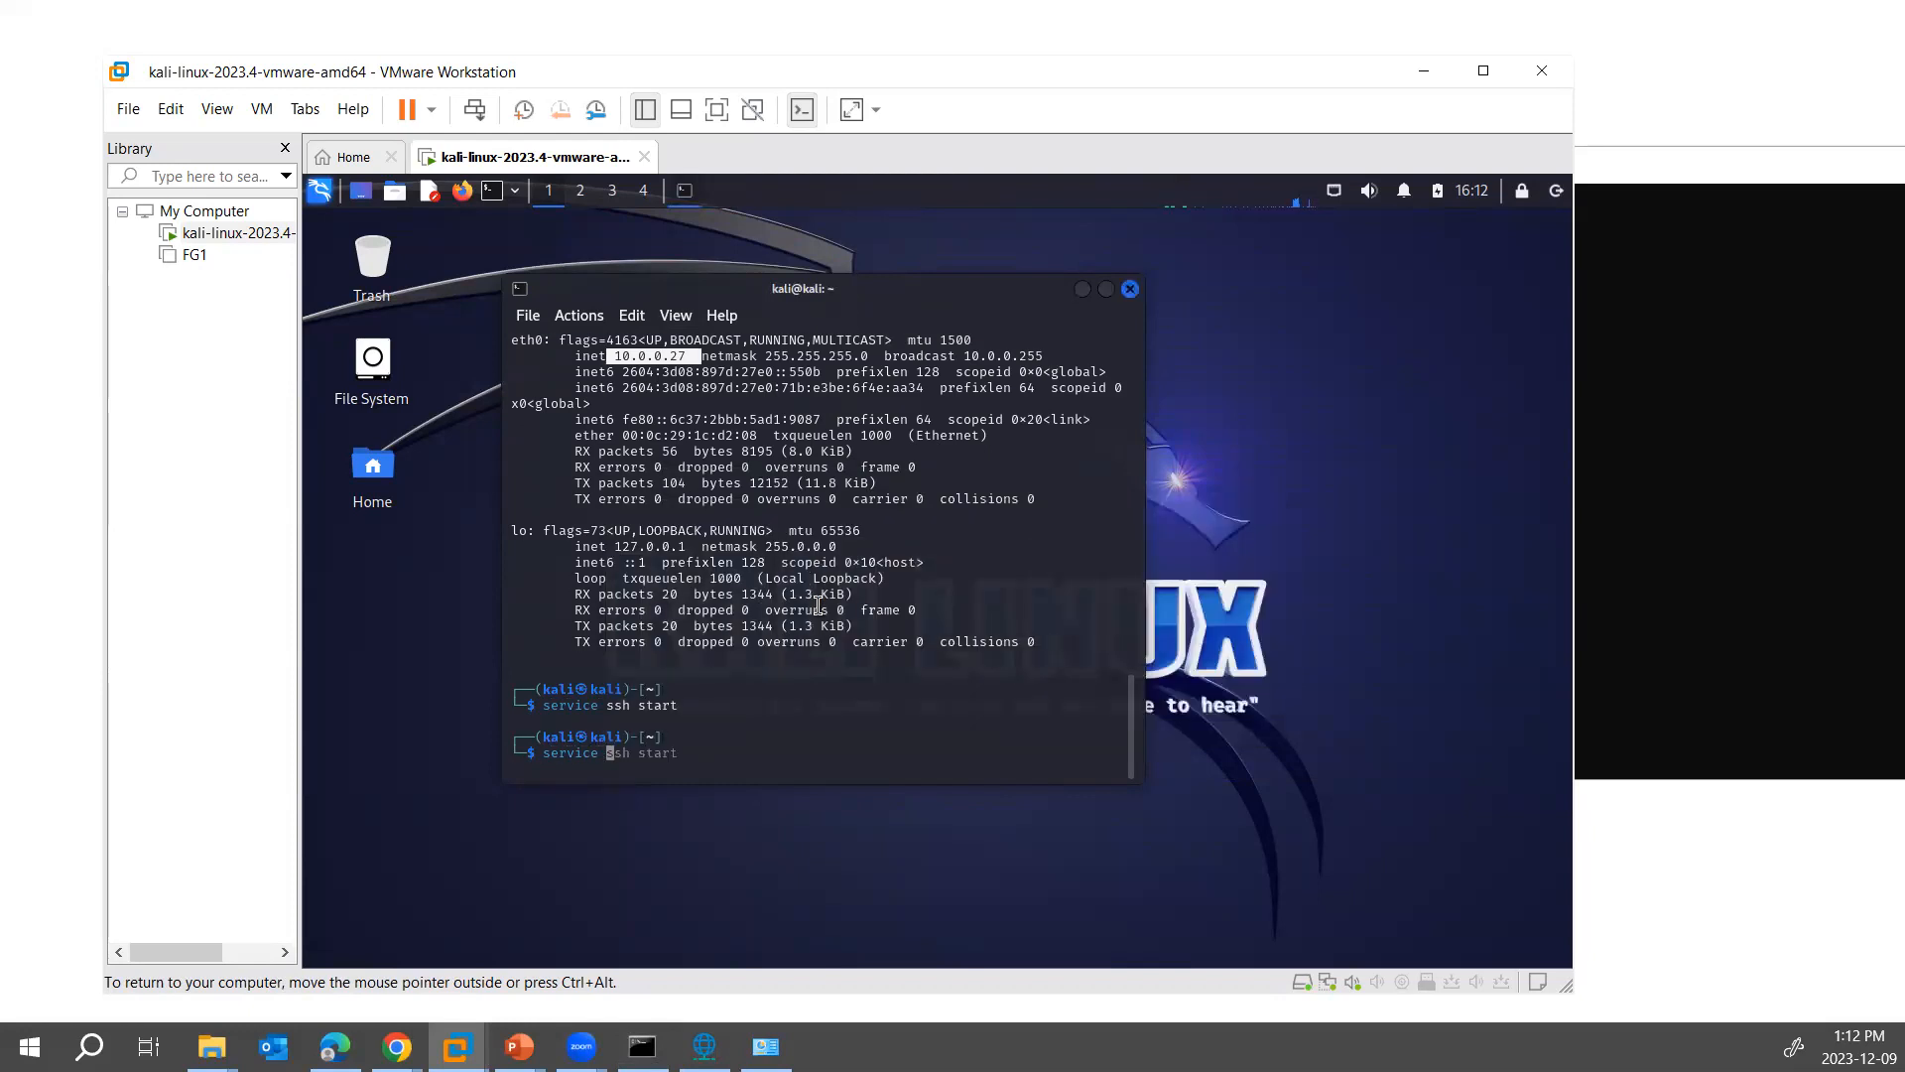
text(start)
key(Return)
text(kali)
key(Return)
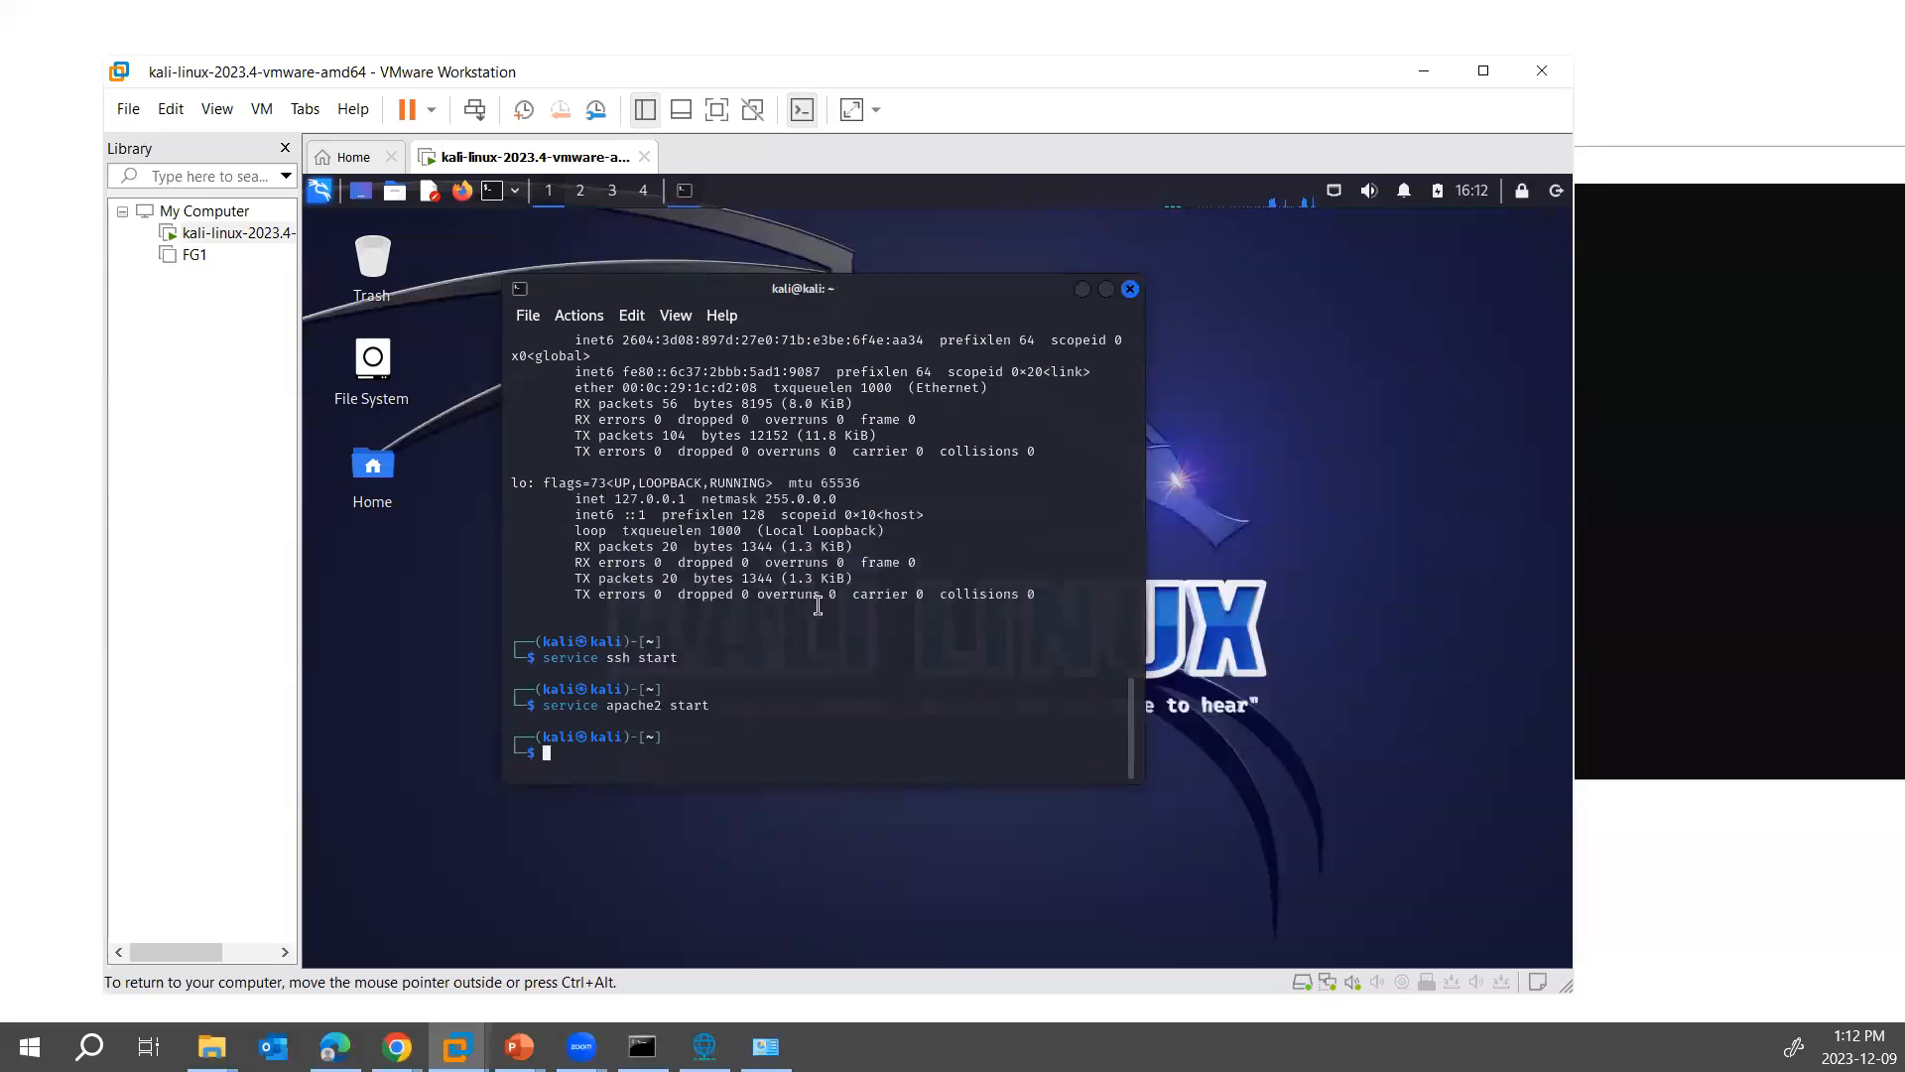
click(1650, 560)
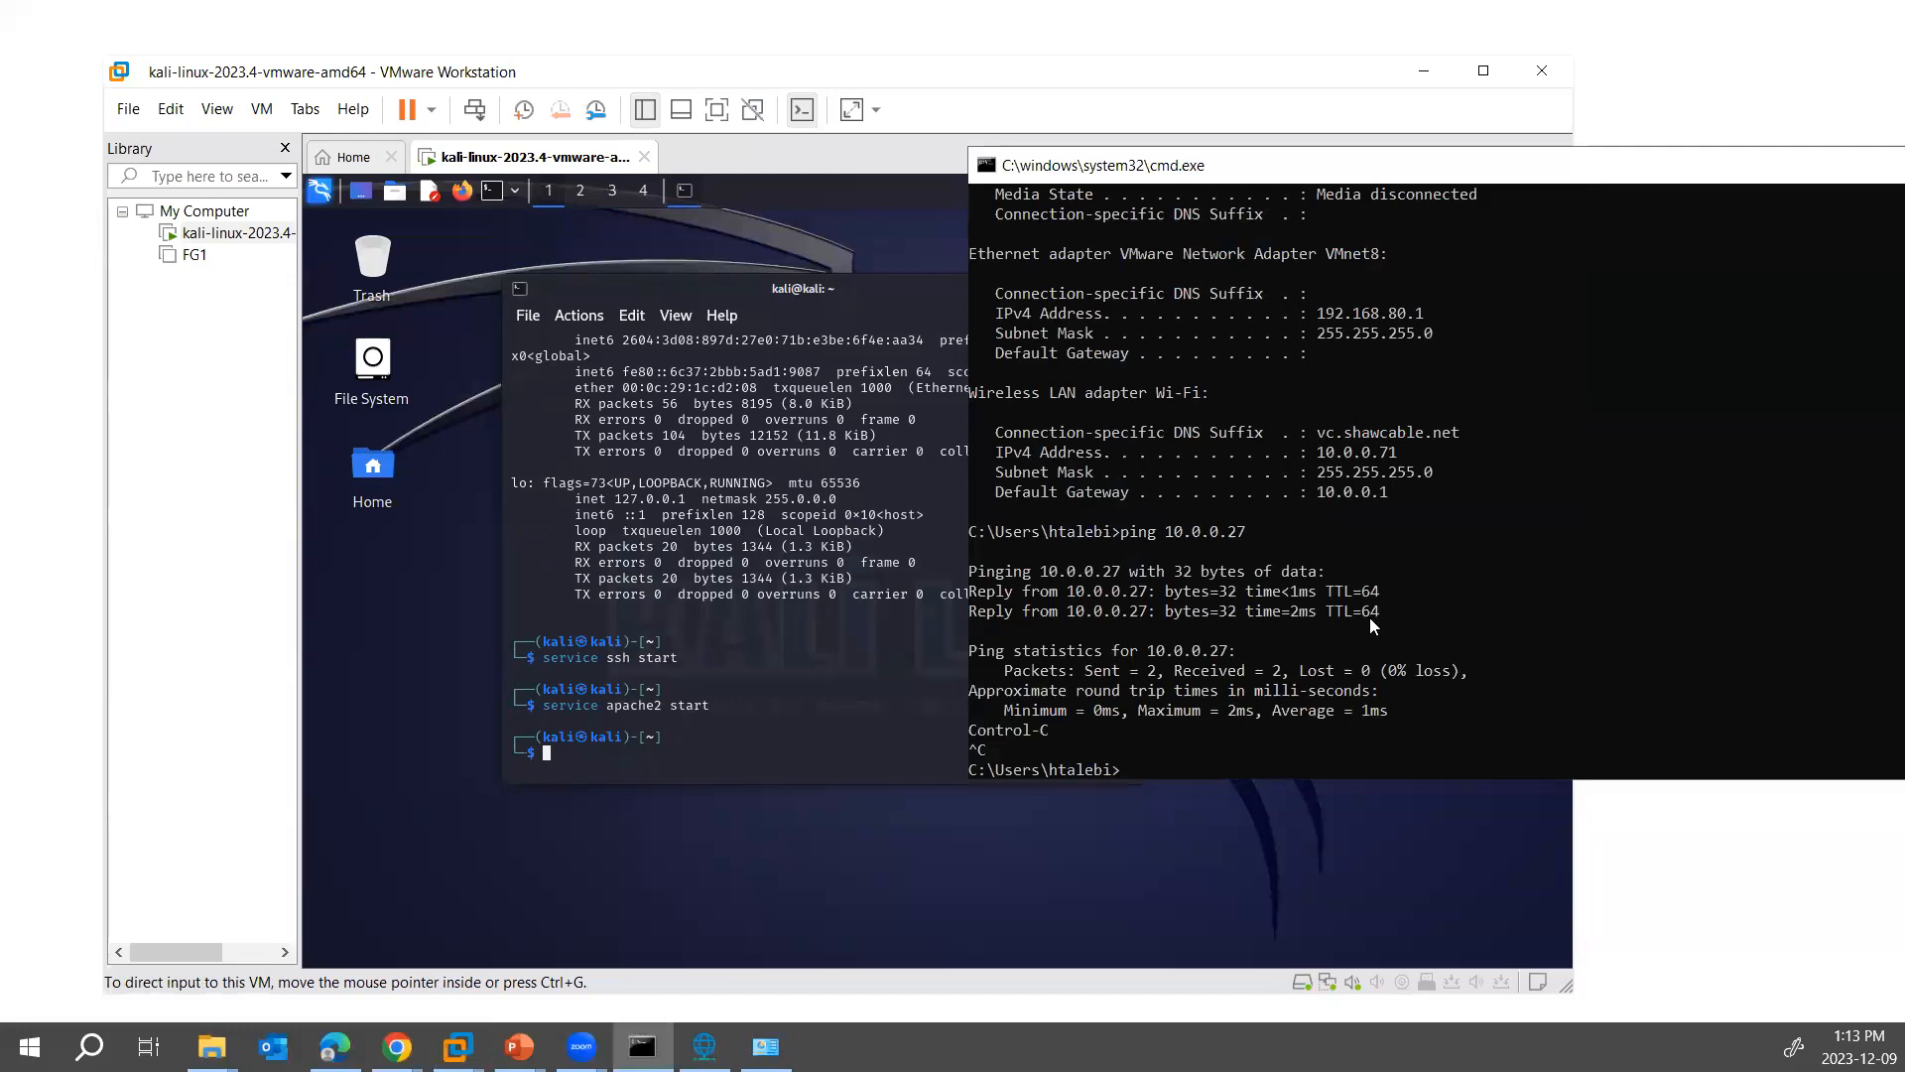
text(ssh kali@10.0.0.)
text(27)
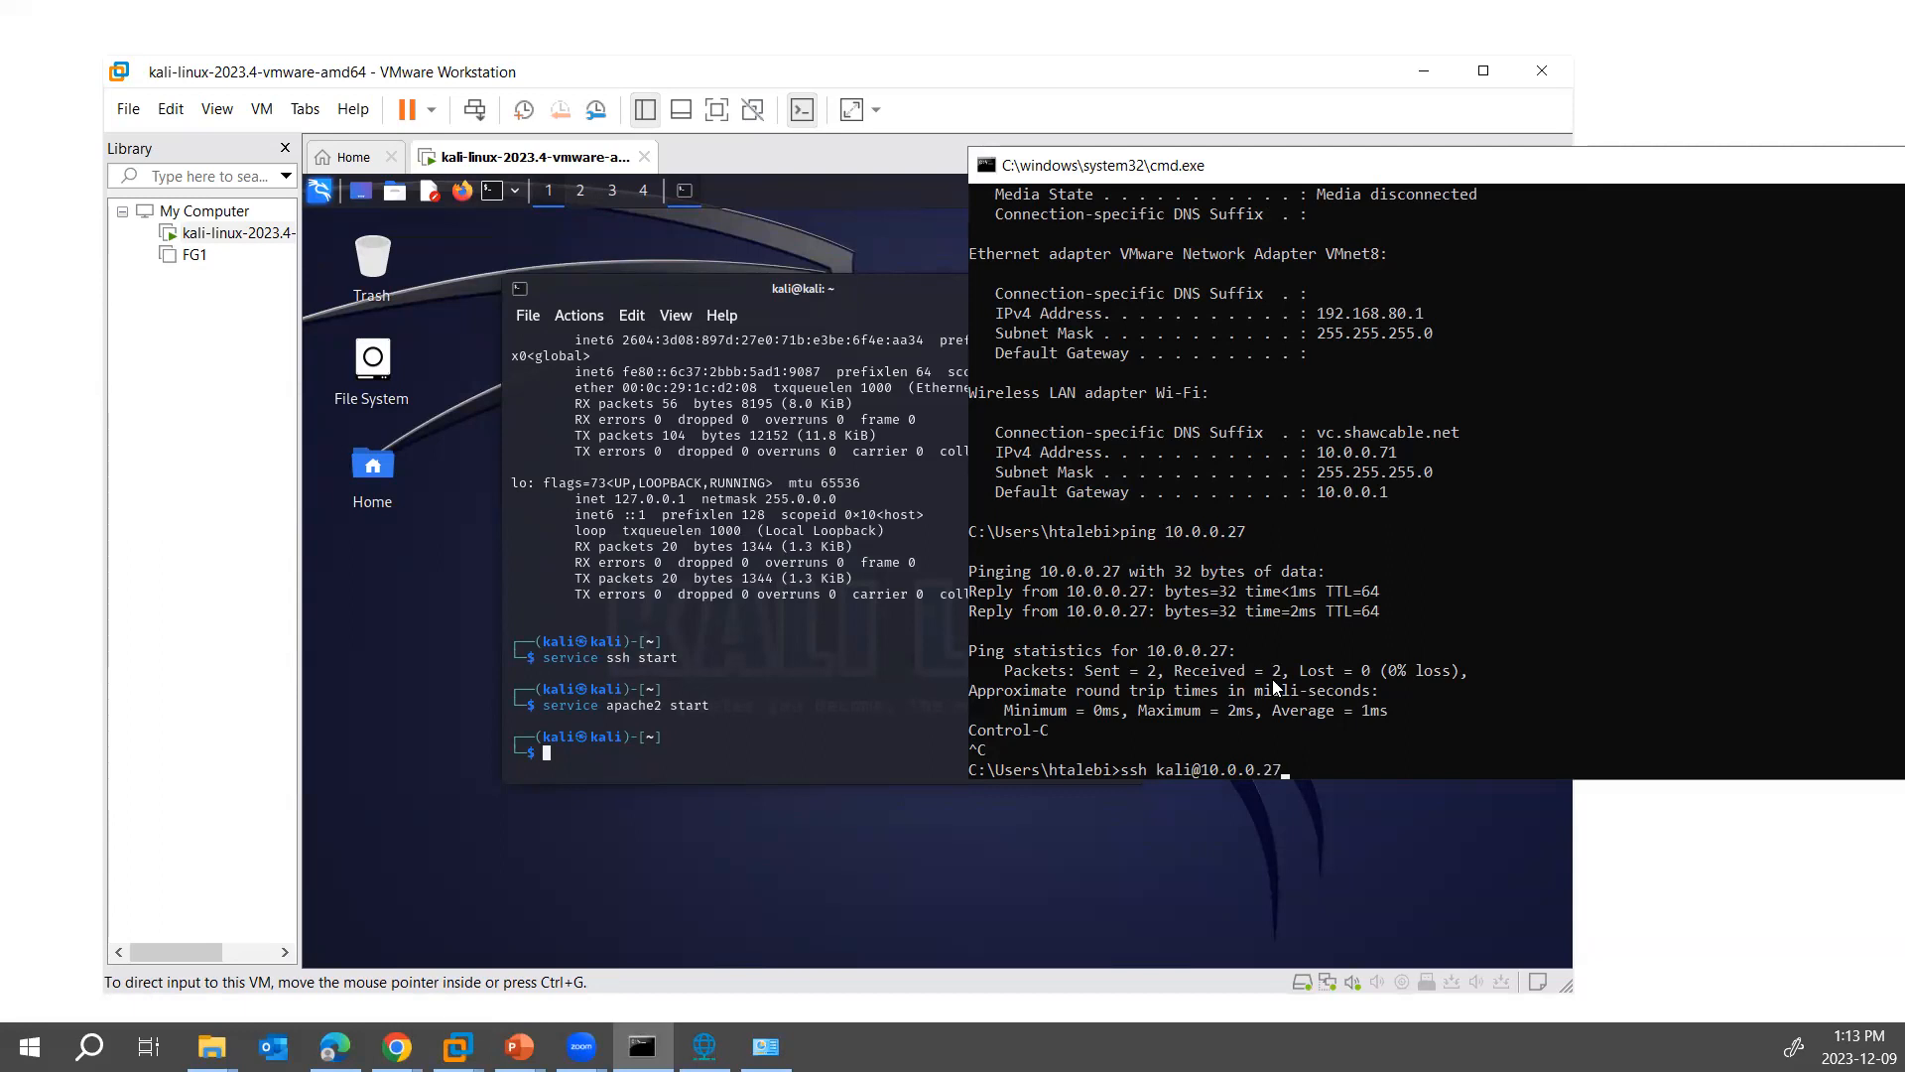
key(Return)
text(yes)
key(Return)
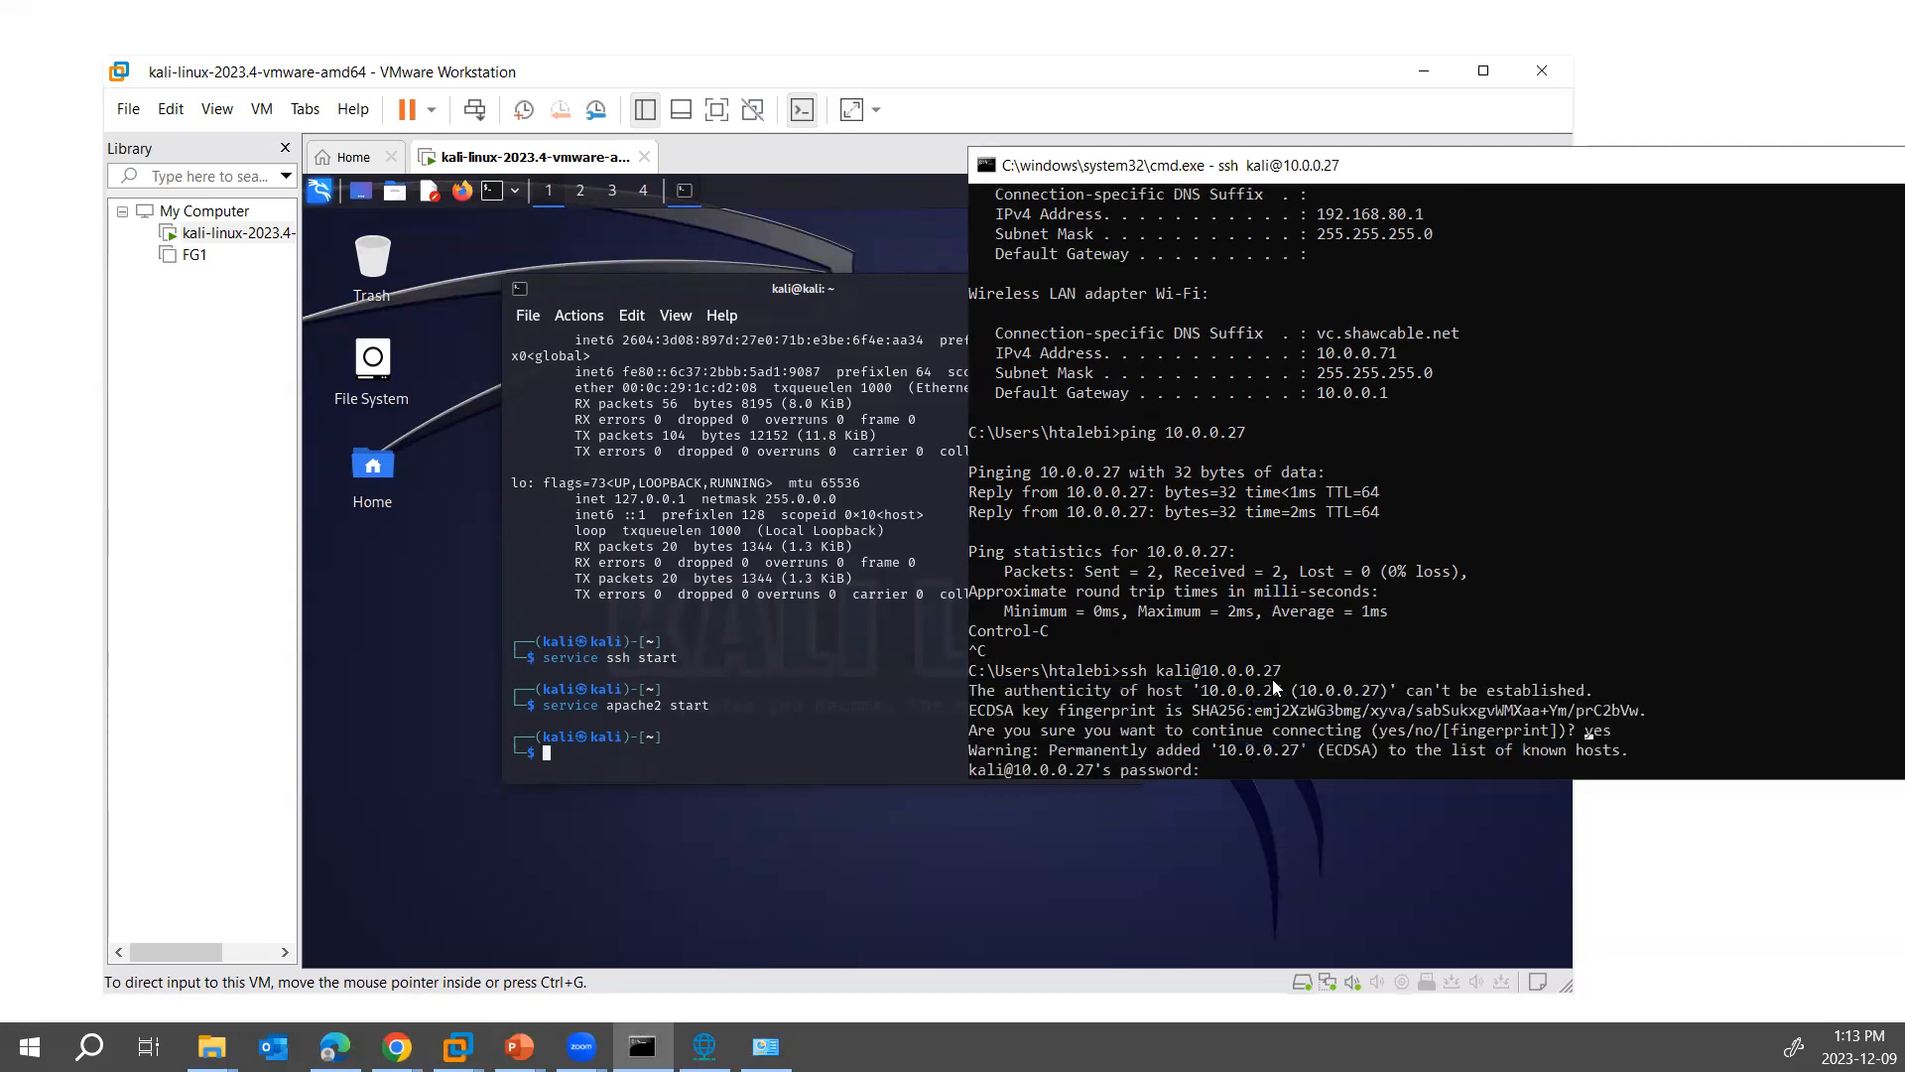
key(Return)
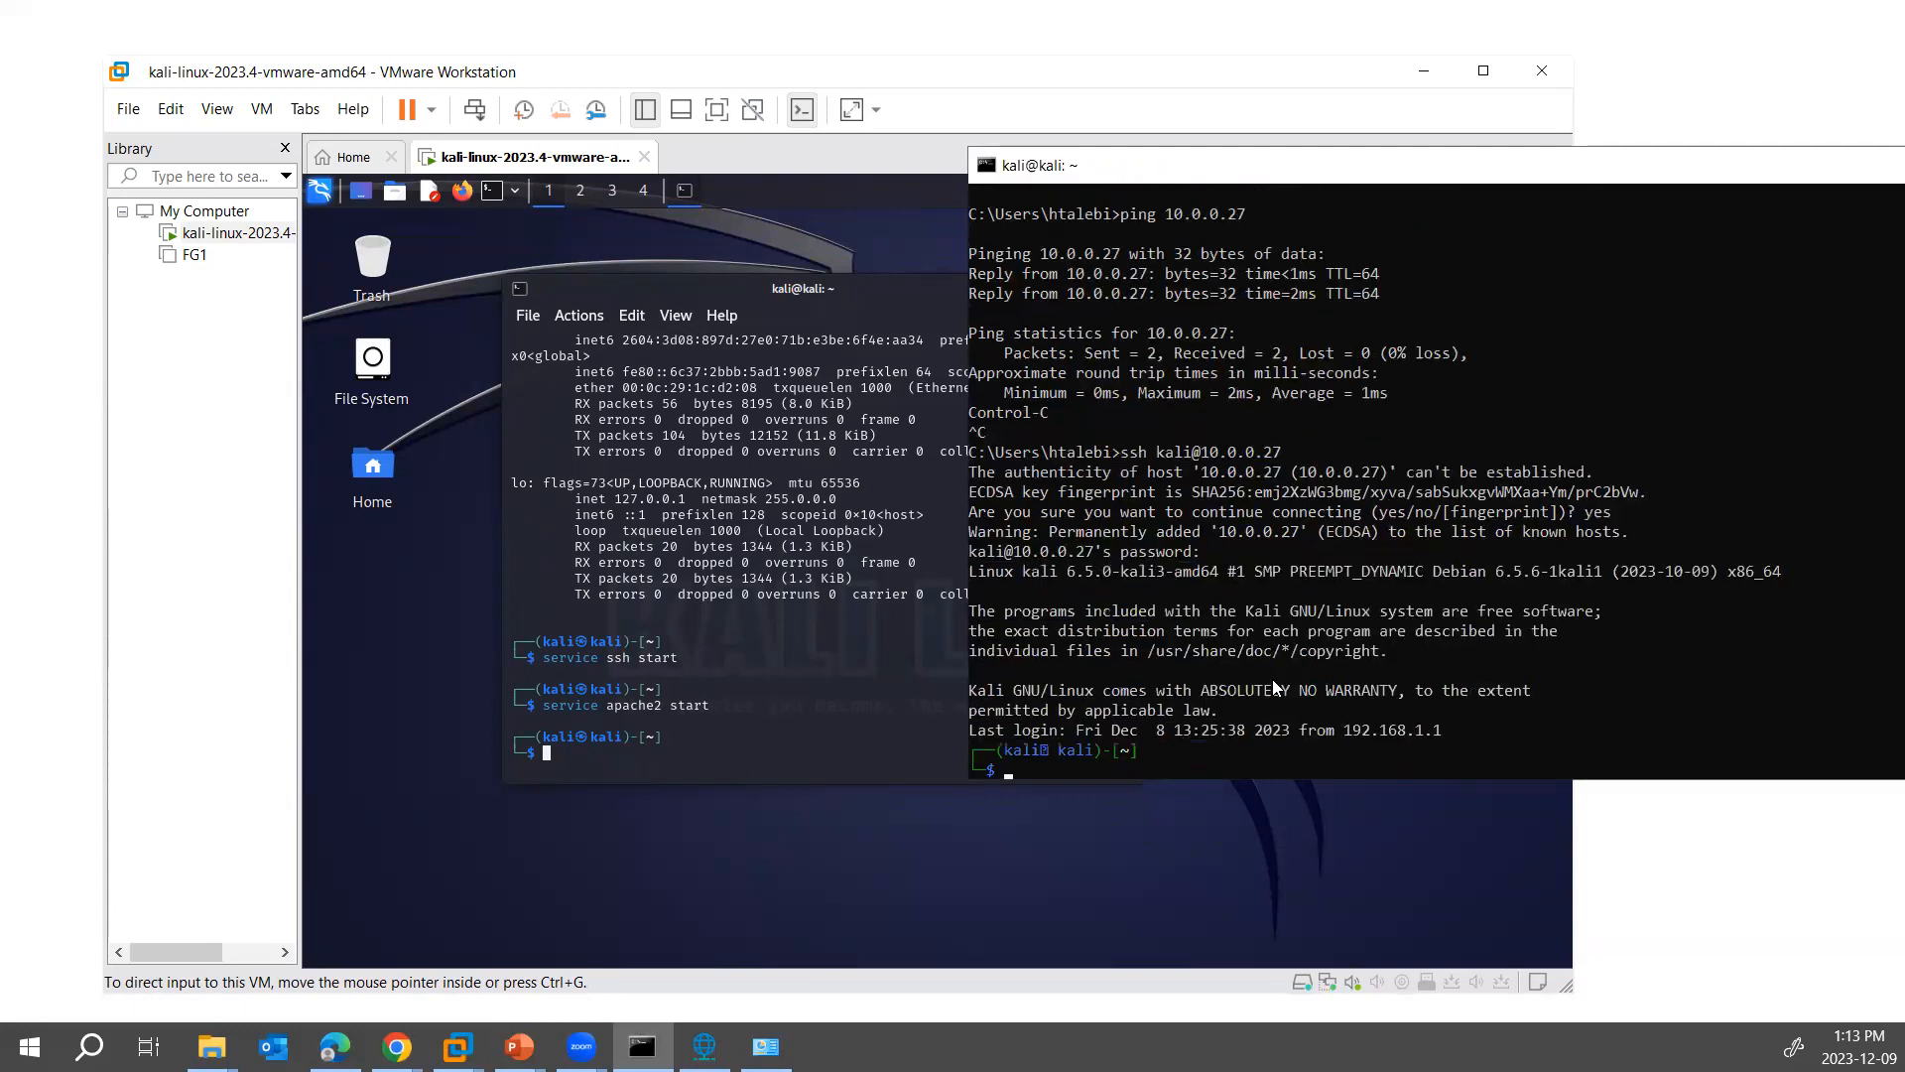
- Run ifconfig in the SSH session and reposition the console window to show it fully
text(ifconfig)
key(Return)
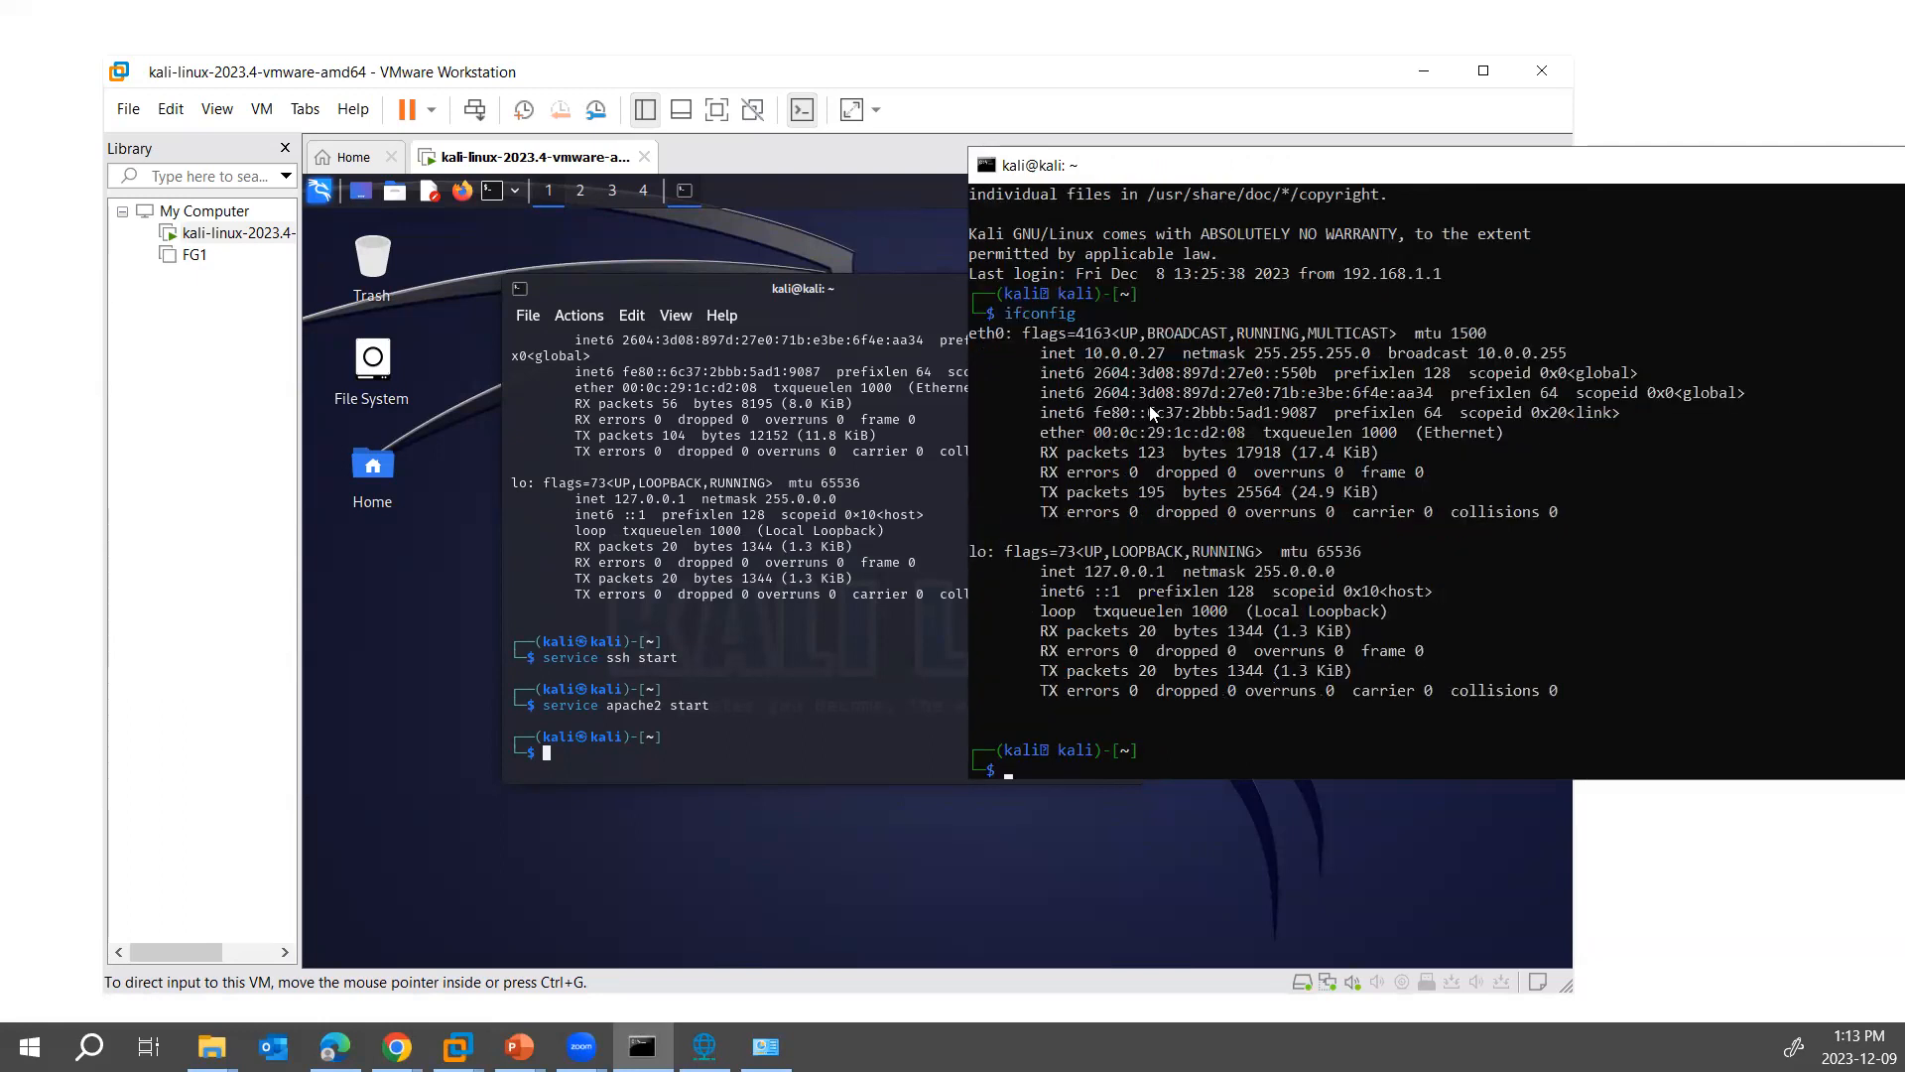
drag(1104, 184, 923, 188)
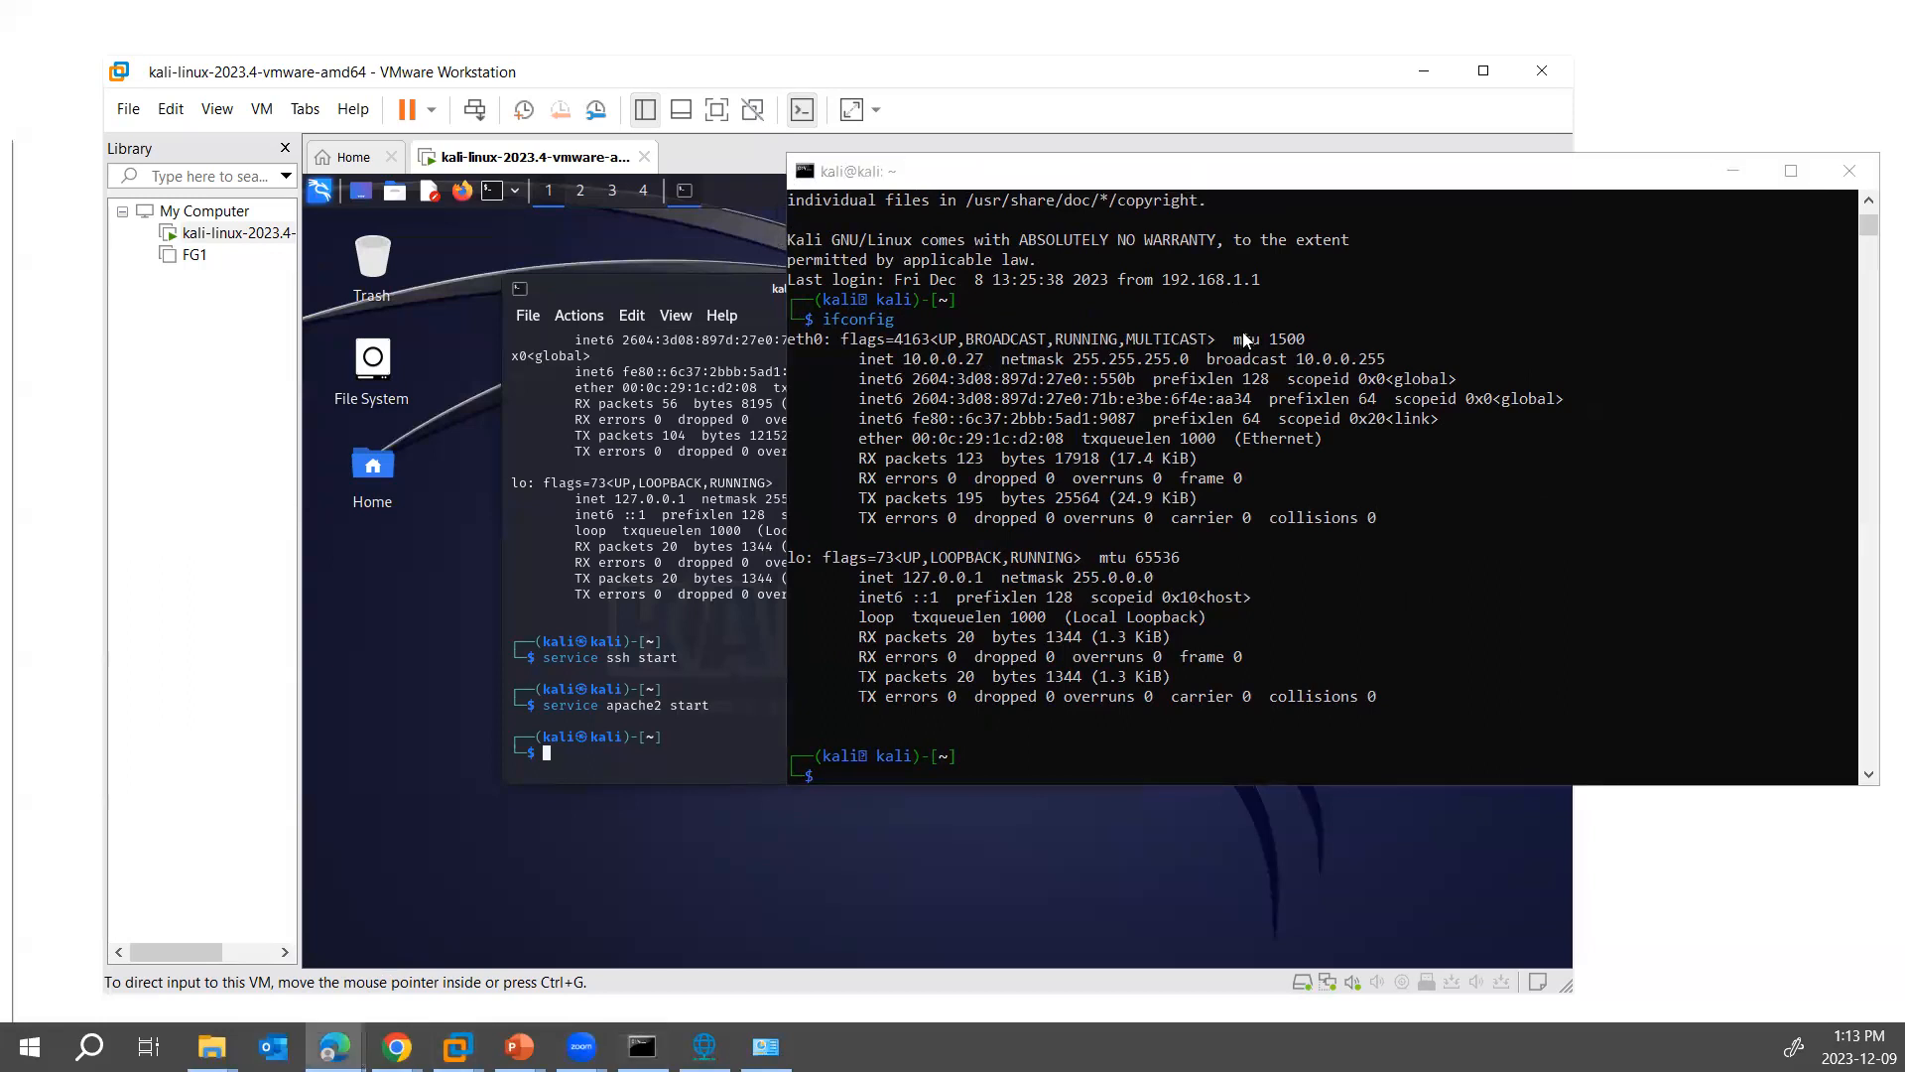
- Load 10.0.0.27 in the host's Edge browser, and highlight the Apache start command in the Kali terminal
text(10.0.0)
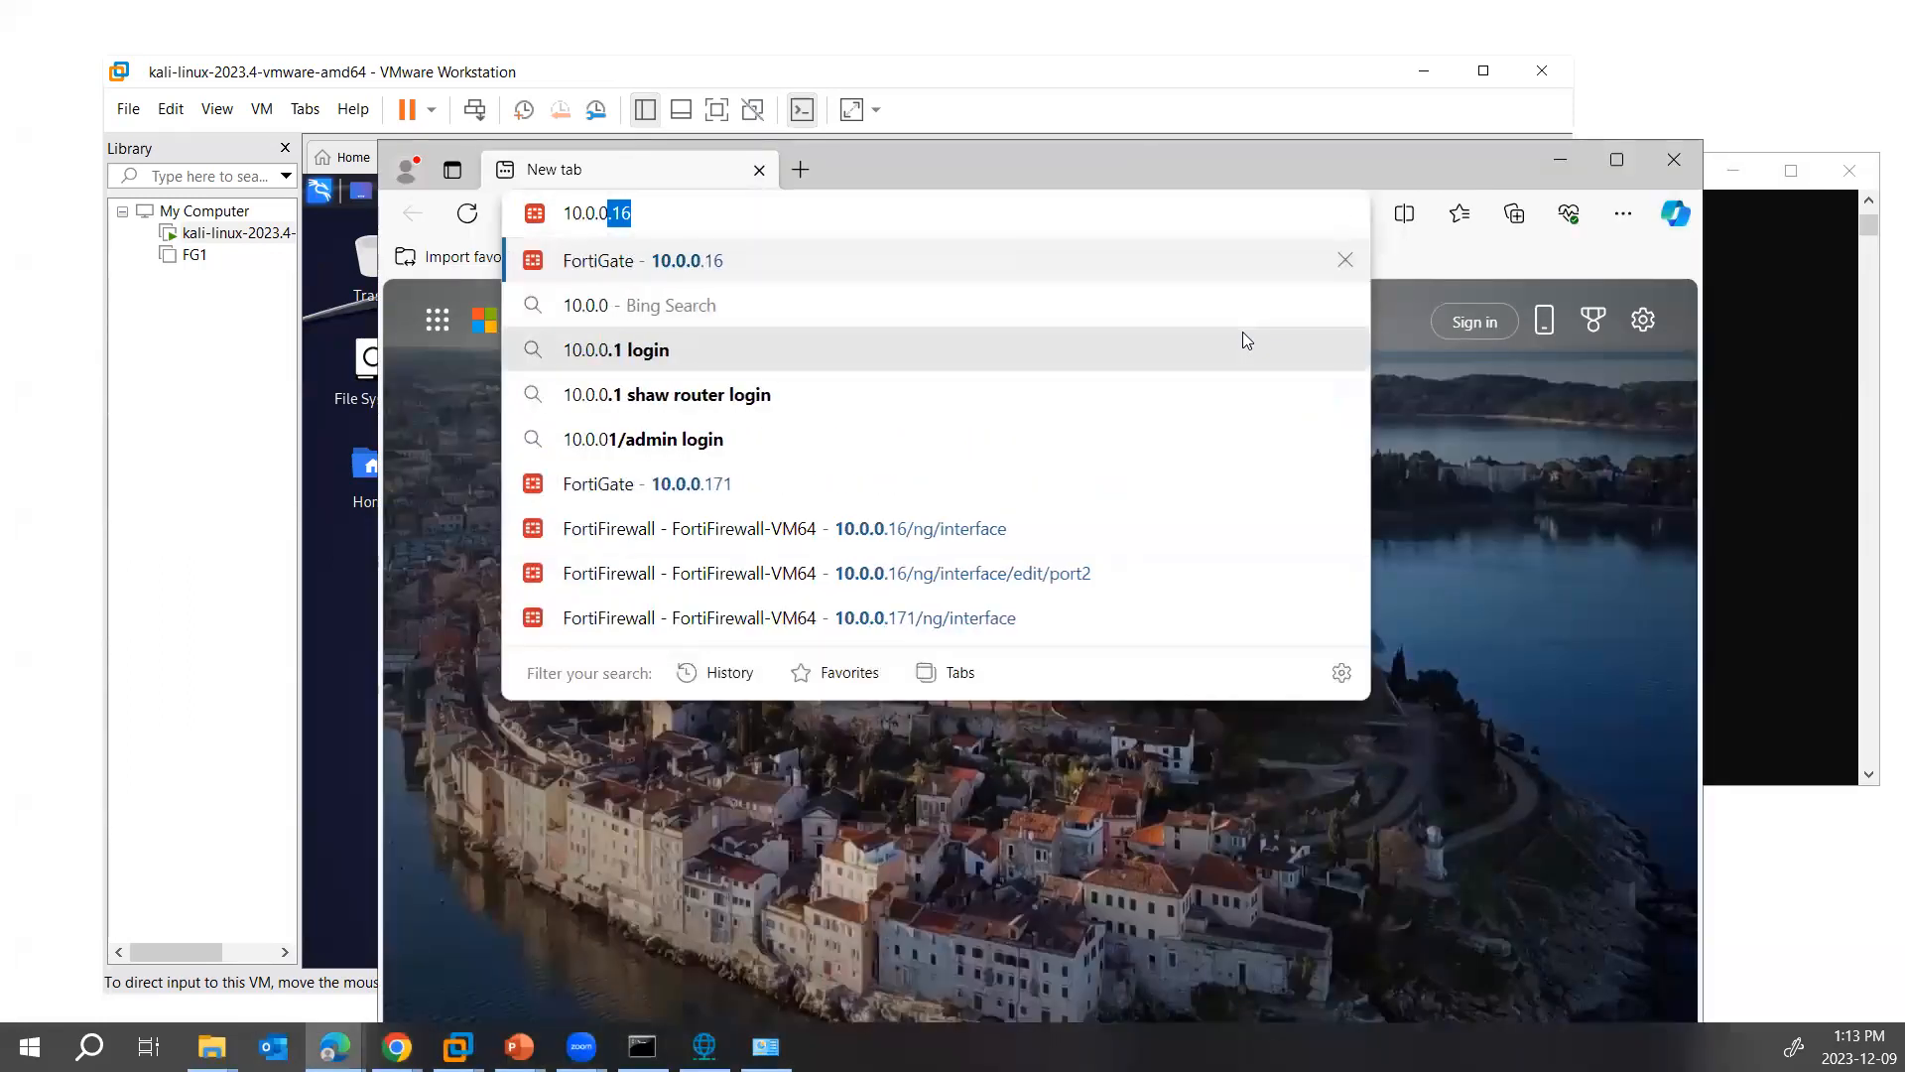
text(.27)
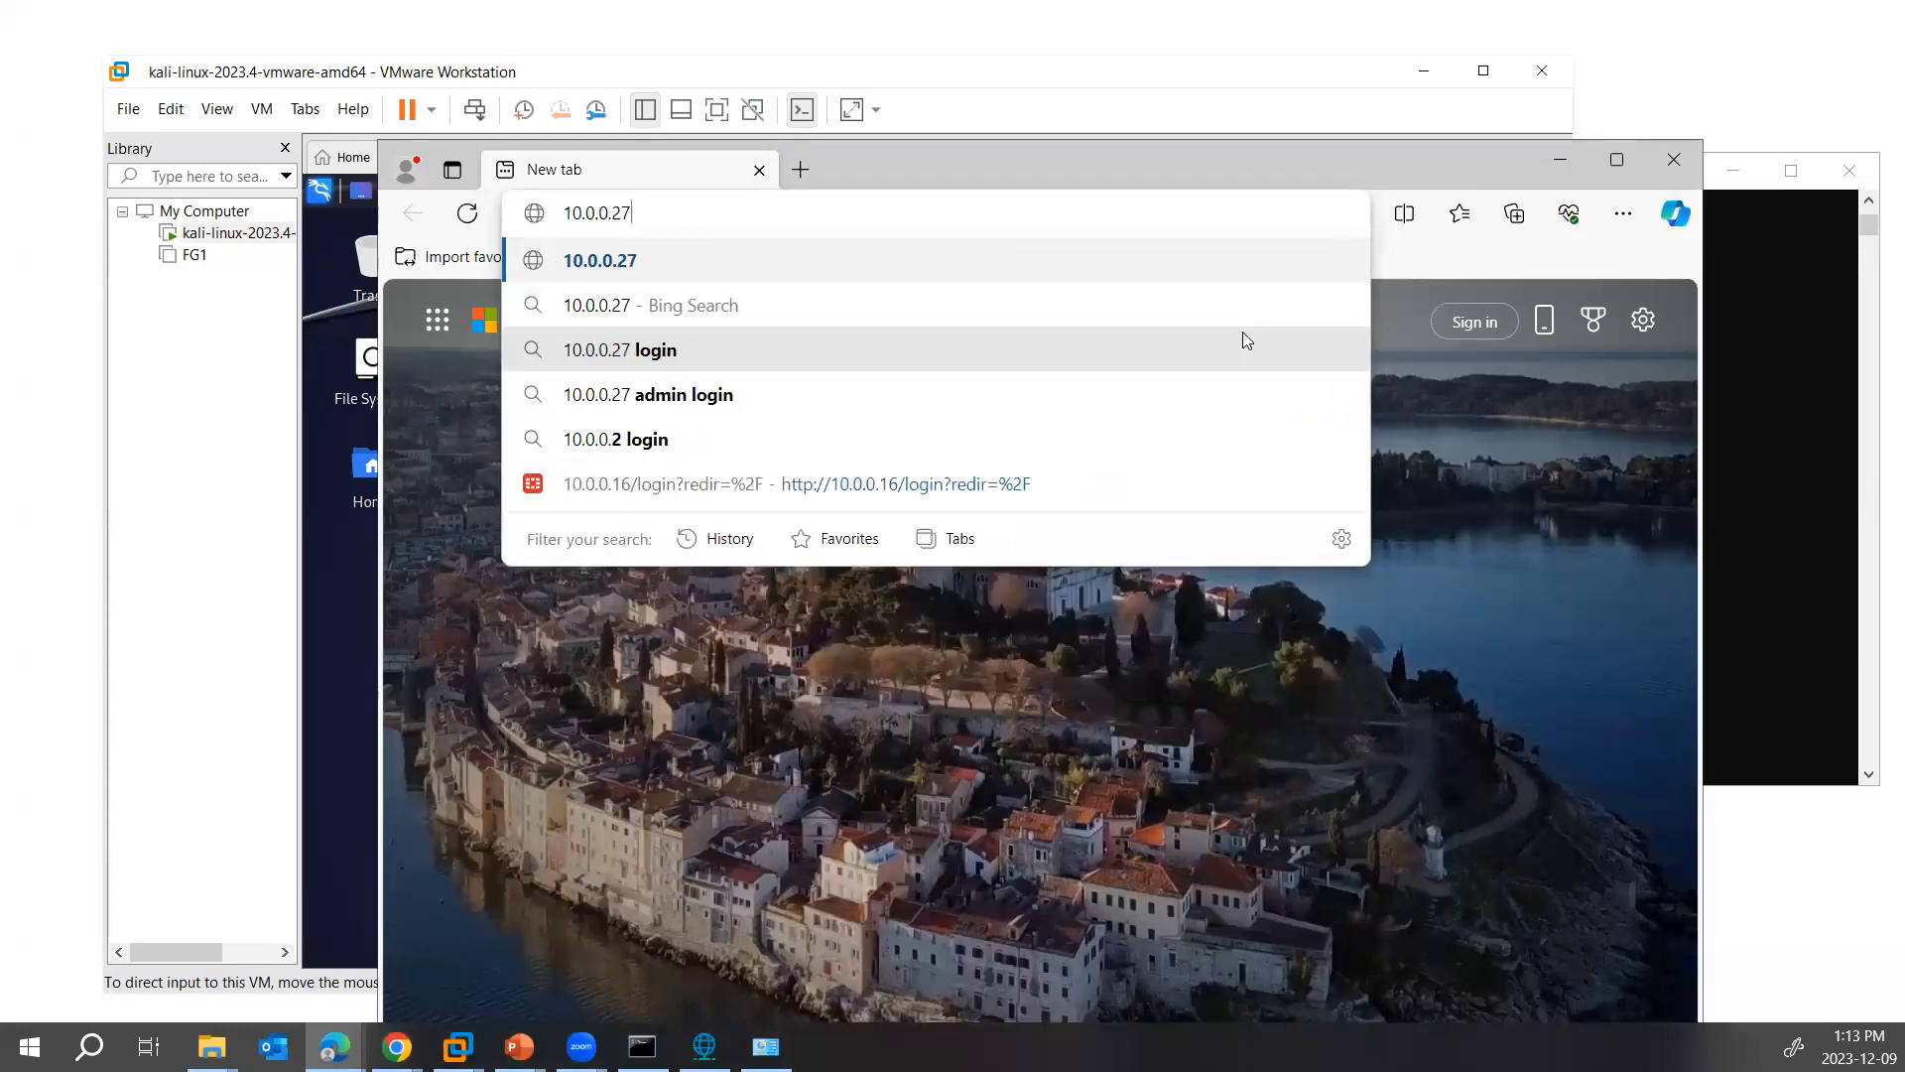
key(Return)
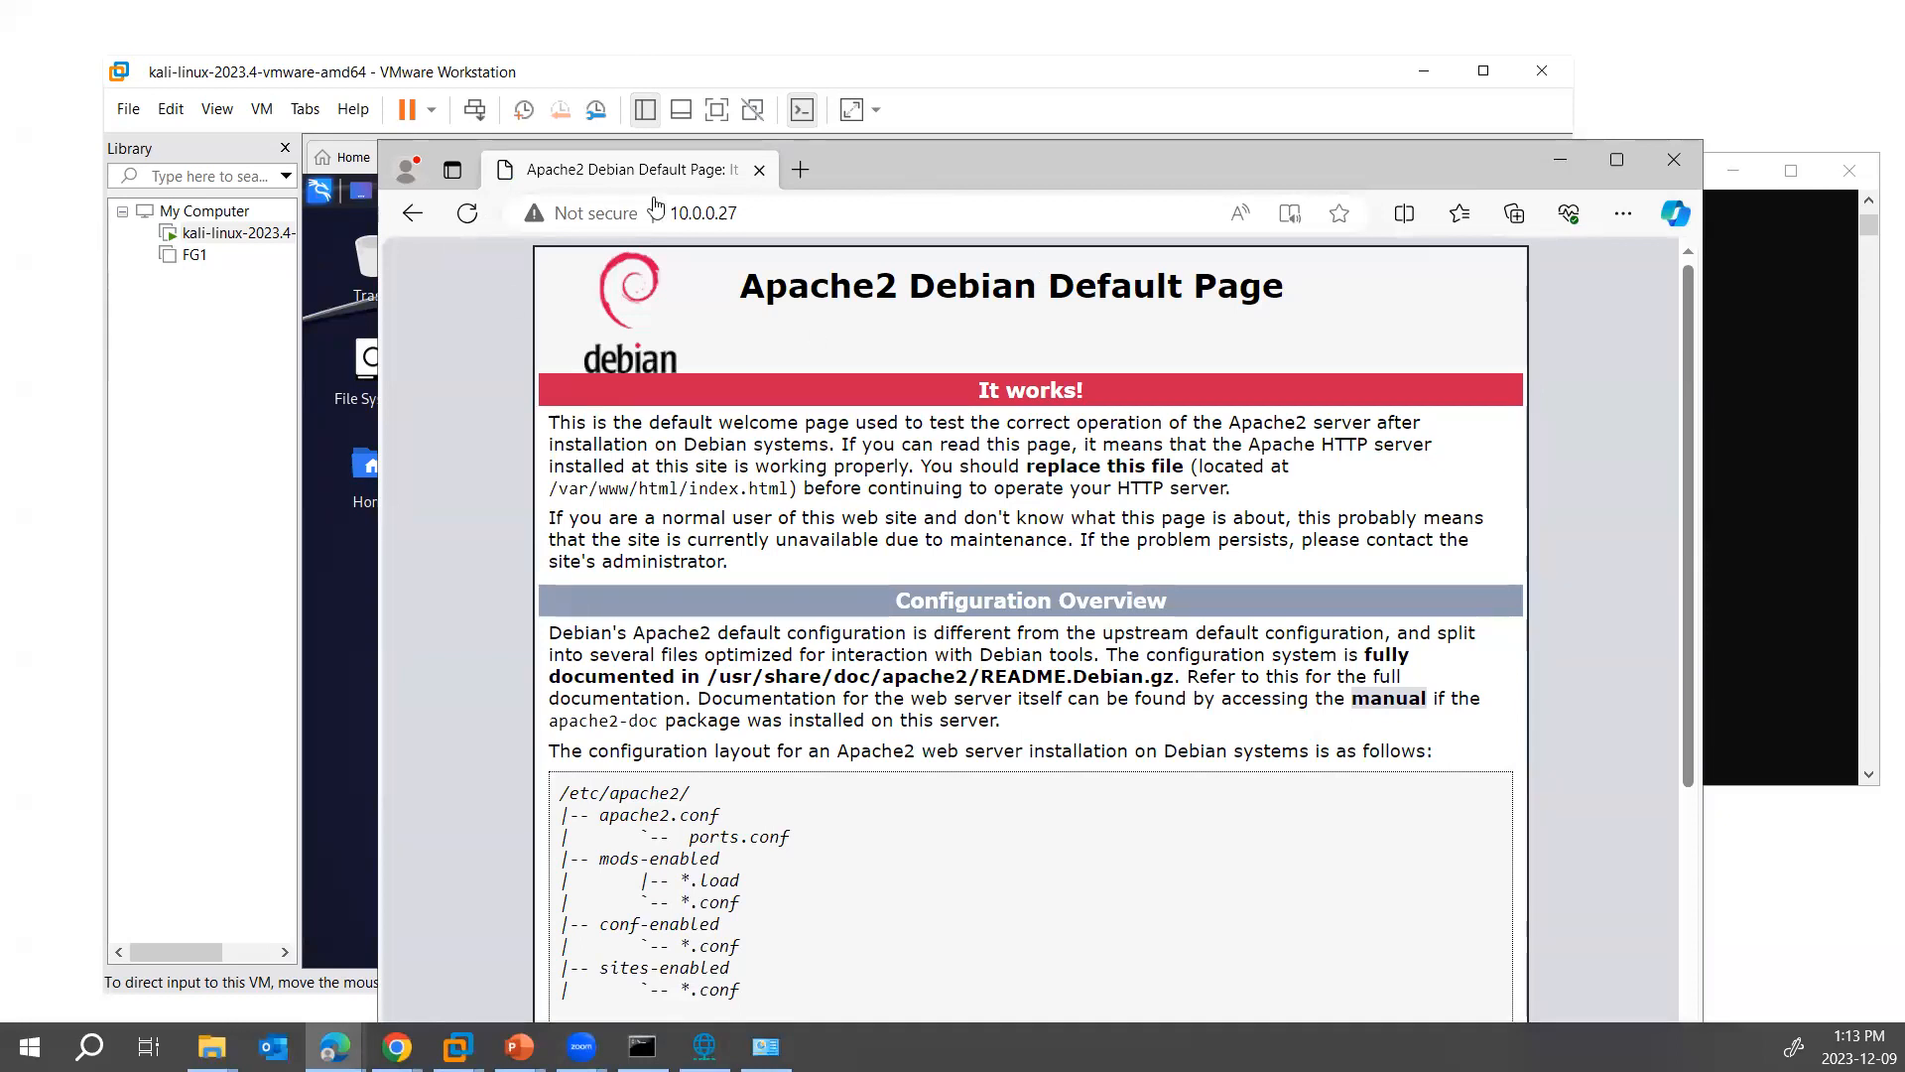
drag(895, 165, 1071, 255)
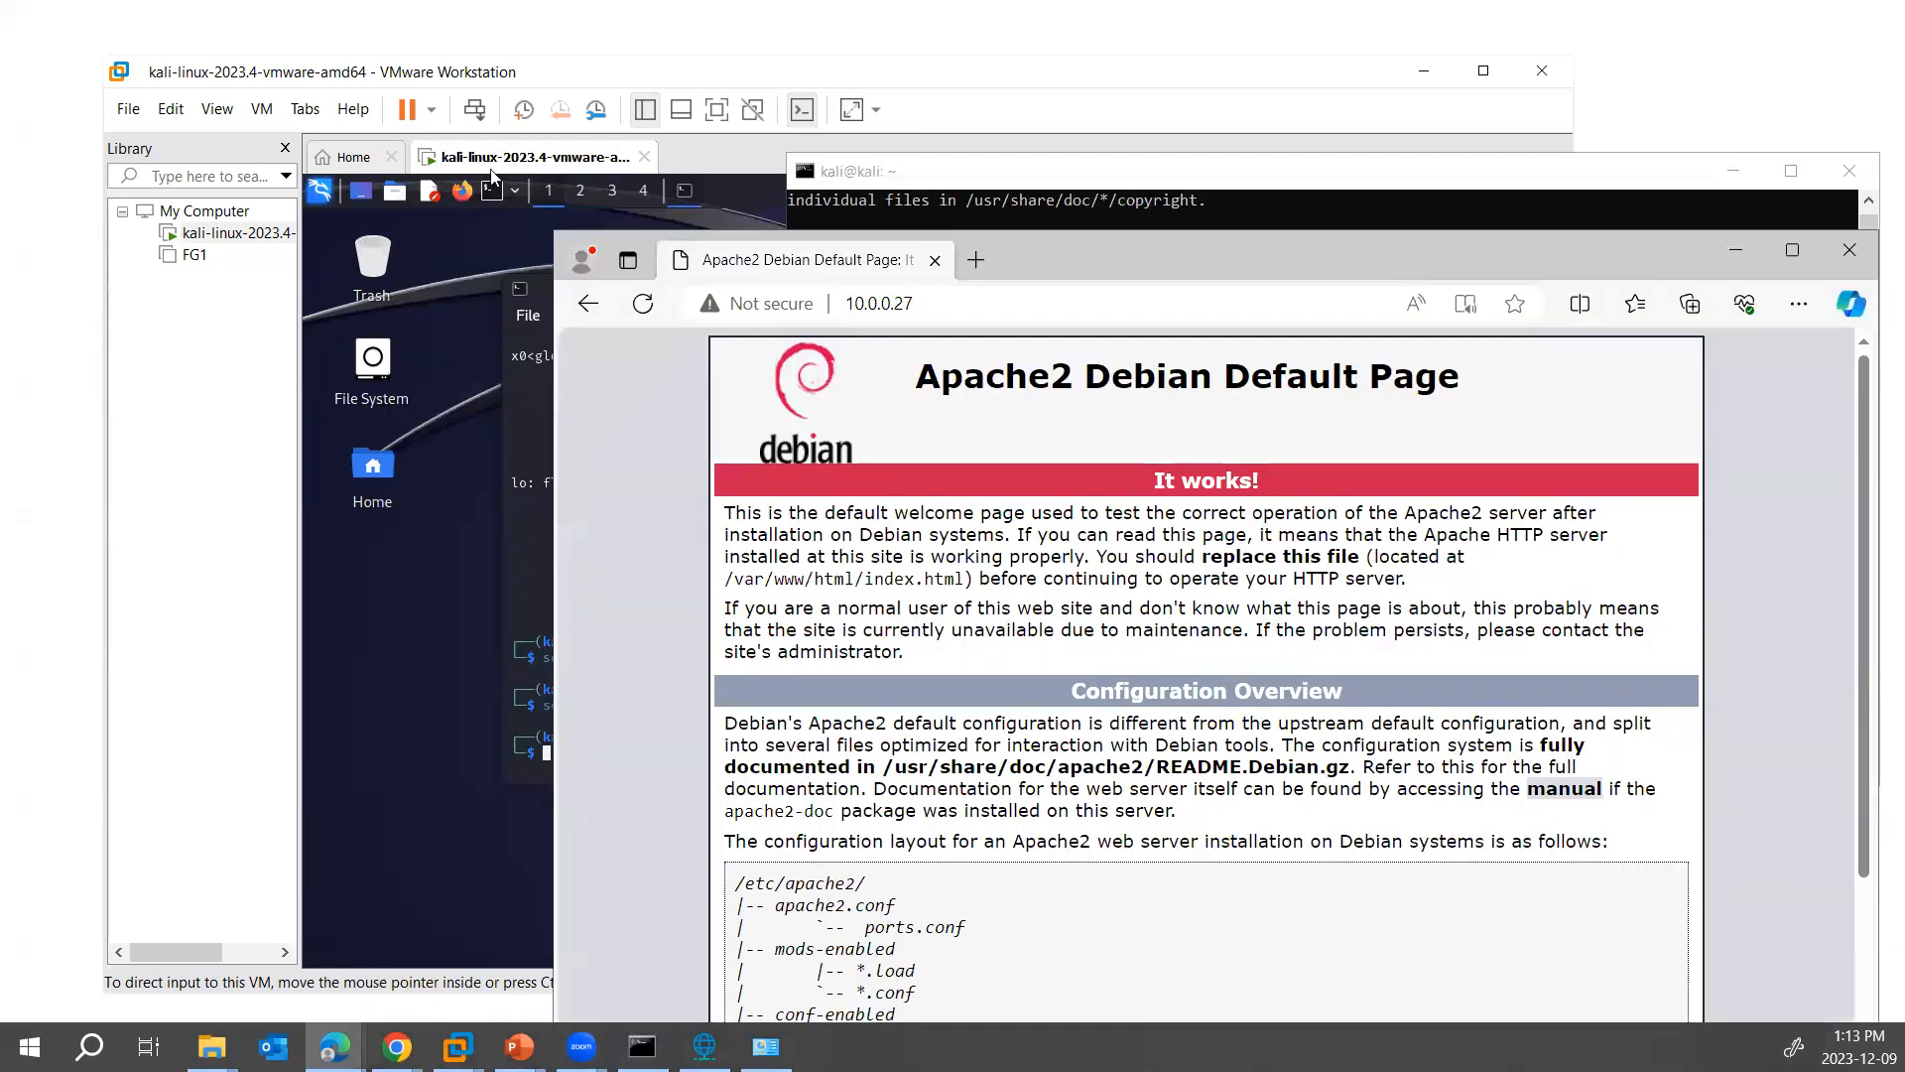
click(539, 504)
drag(582, 725, 646, 713)
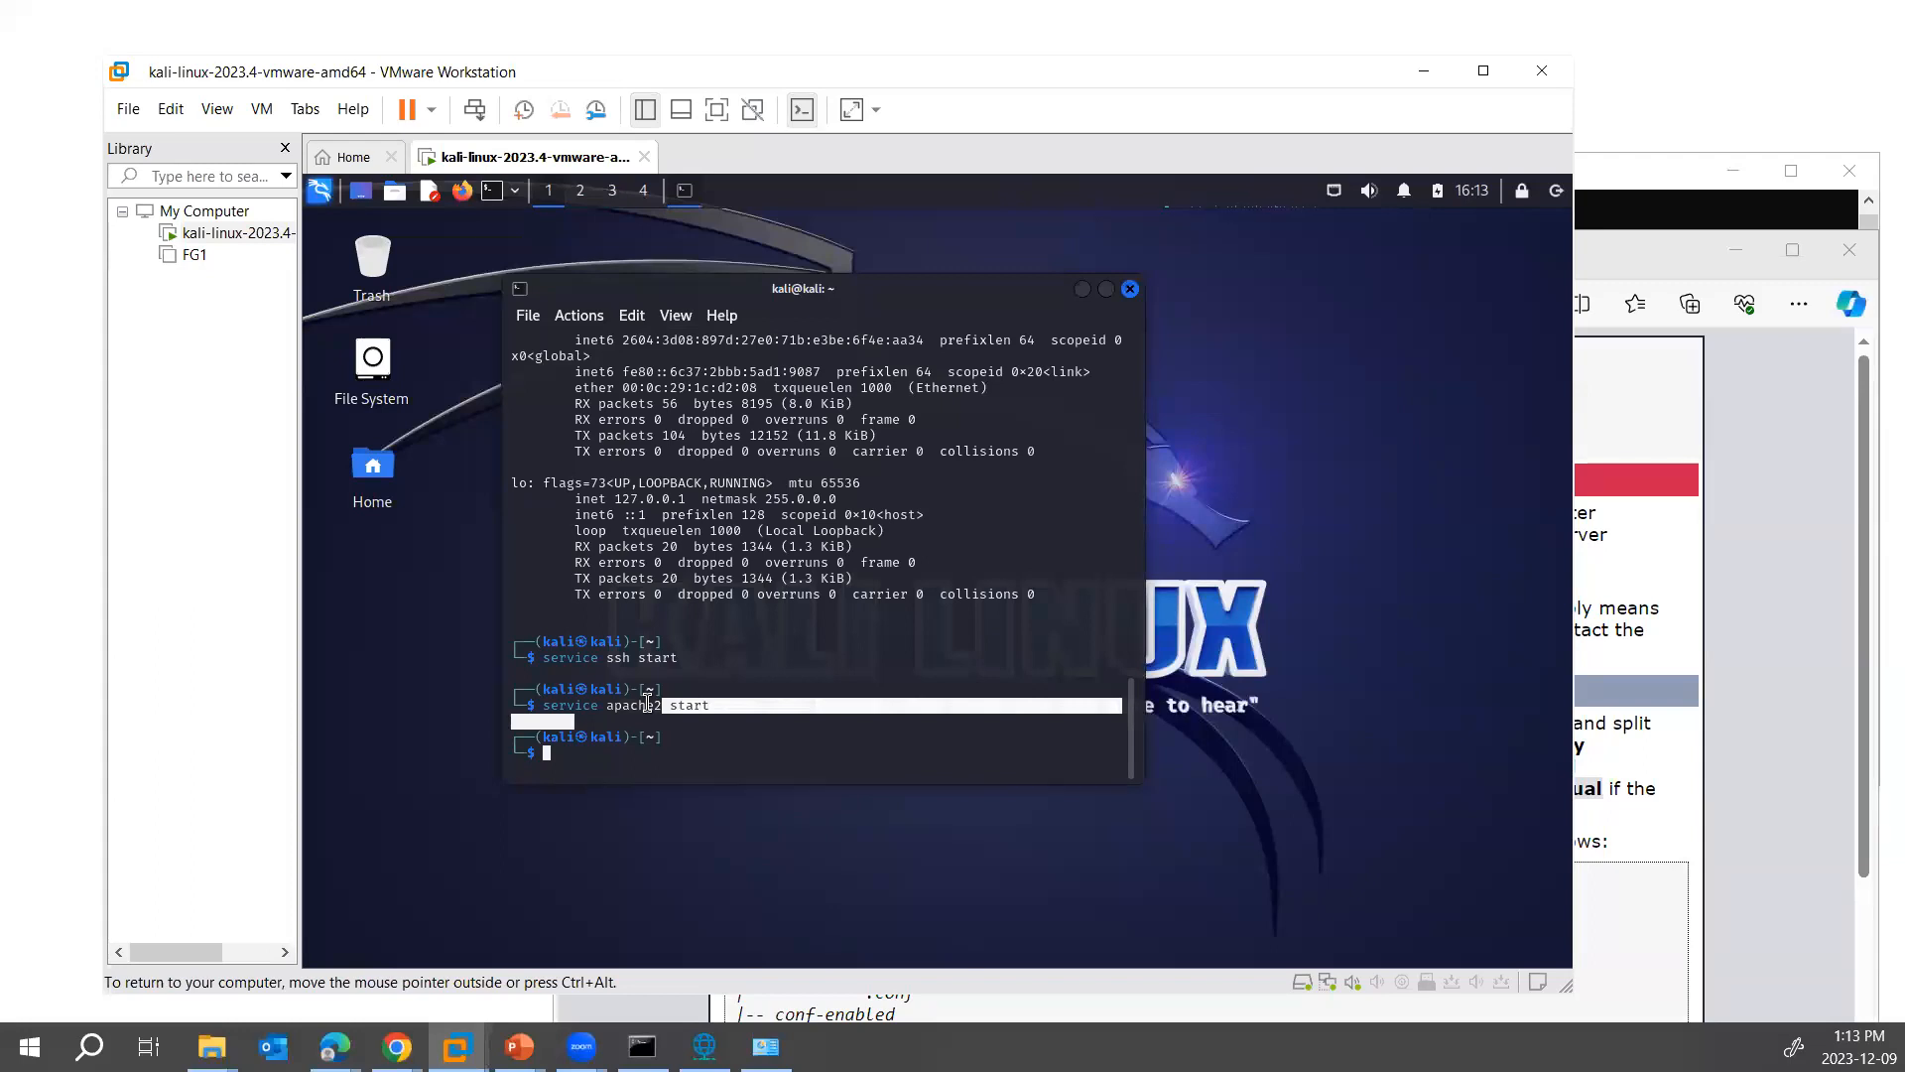
- Exit the SSH session in the host's Command Prompt and run ipconfig there
mouse_move(705, 1046)
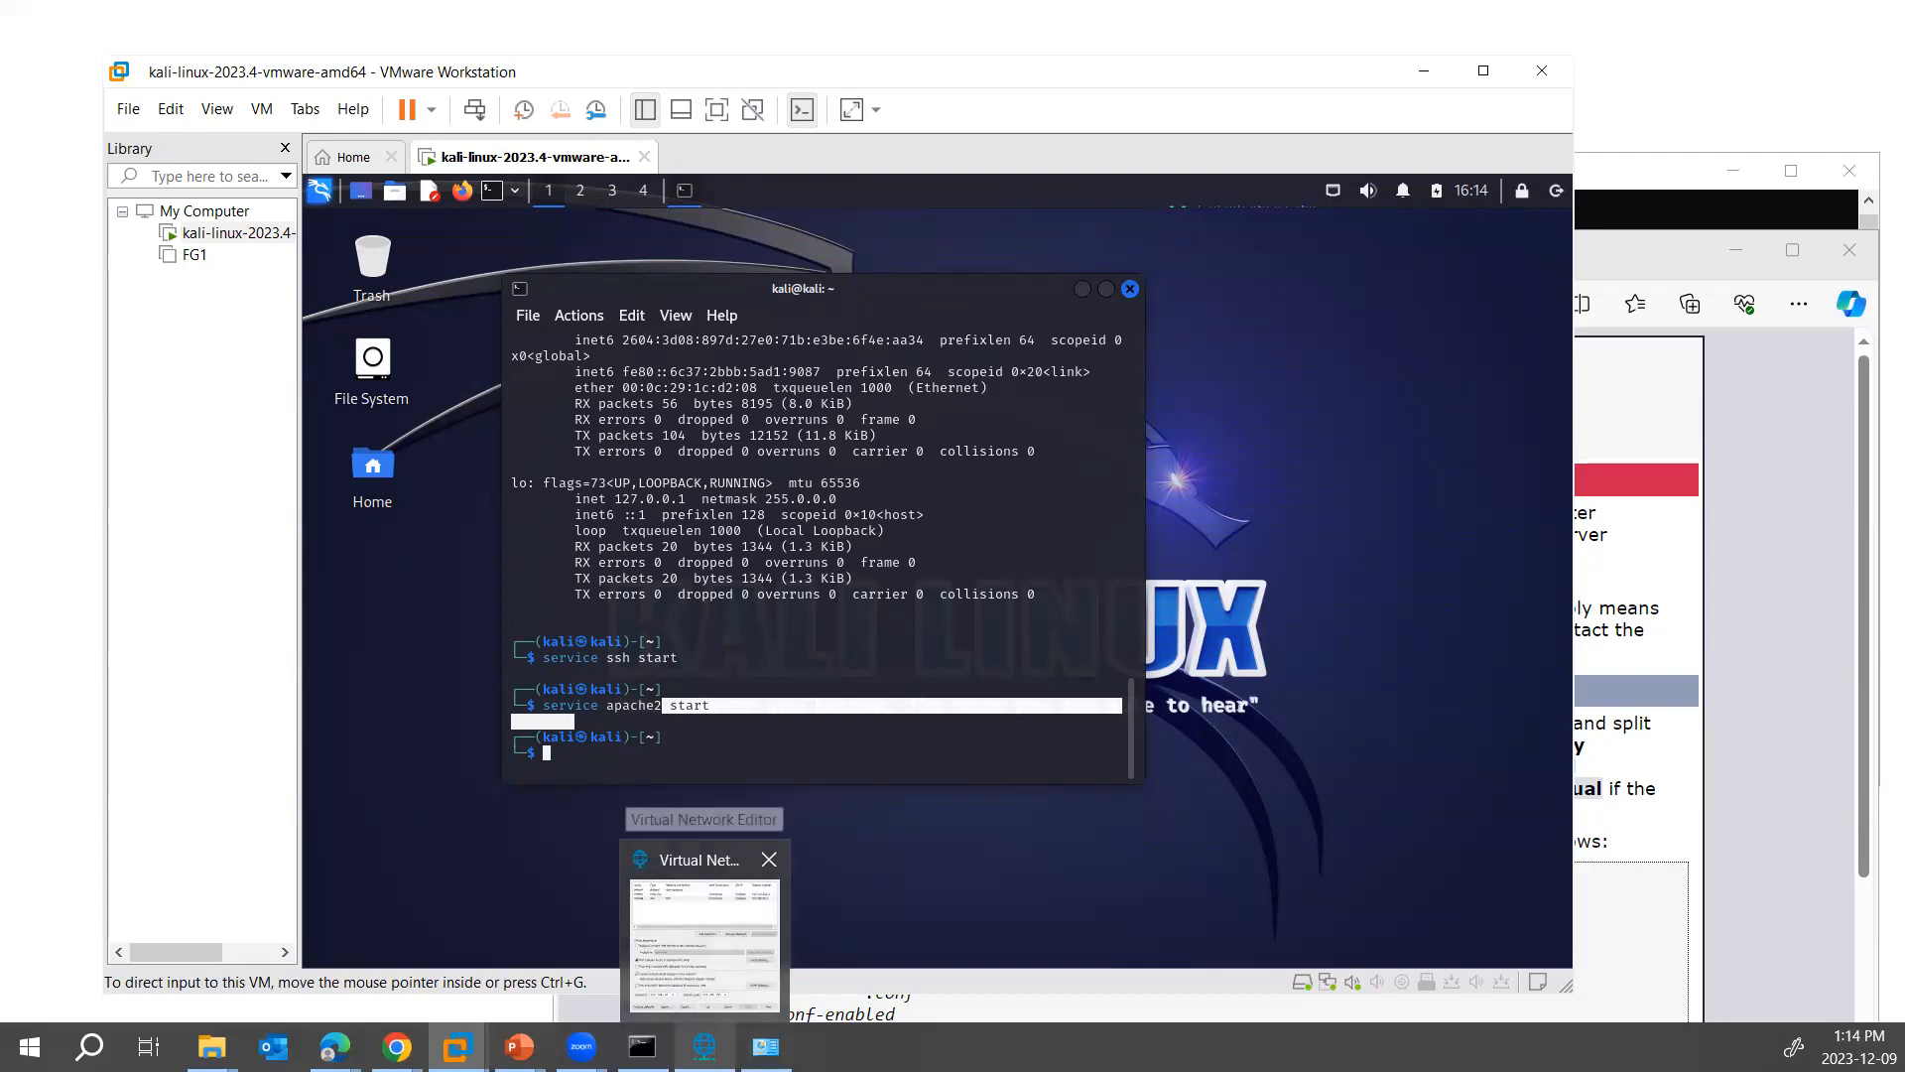
click(643, 1047)
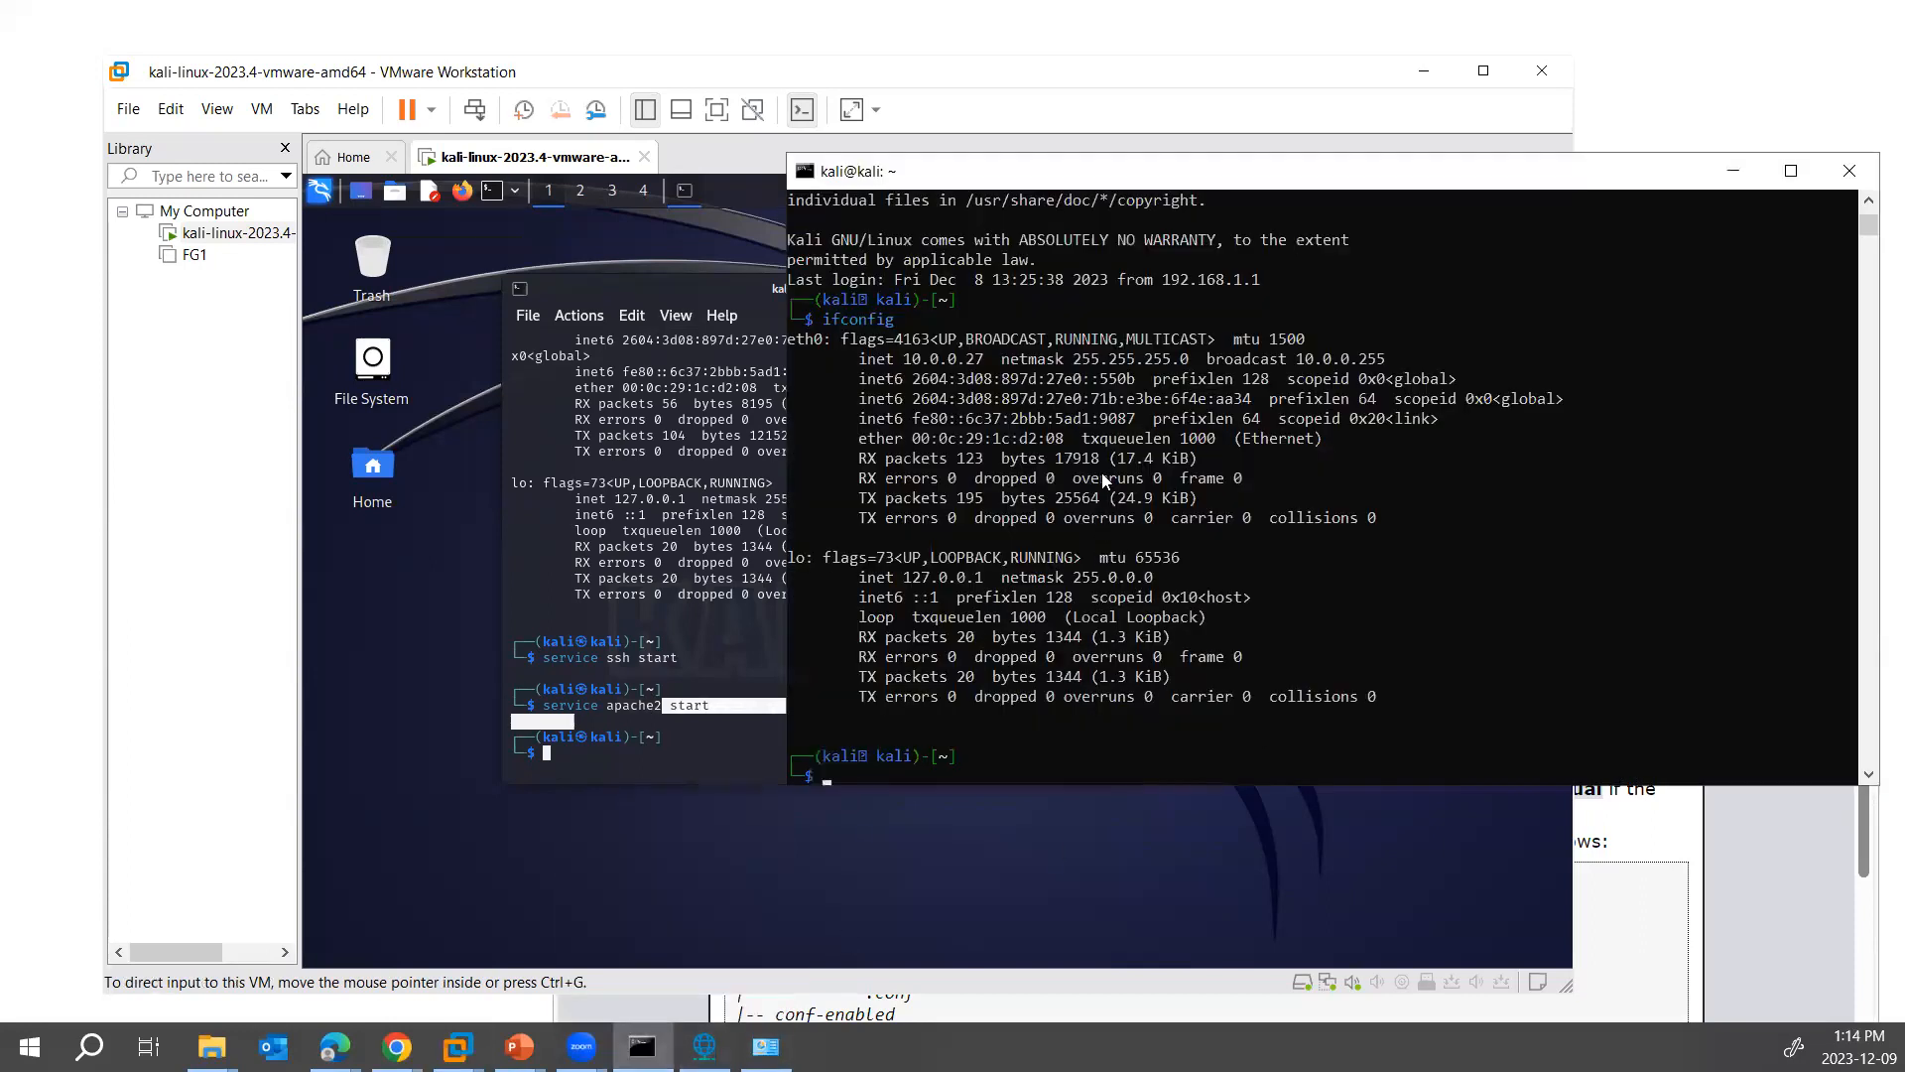
text(exit)
key(Return)
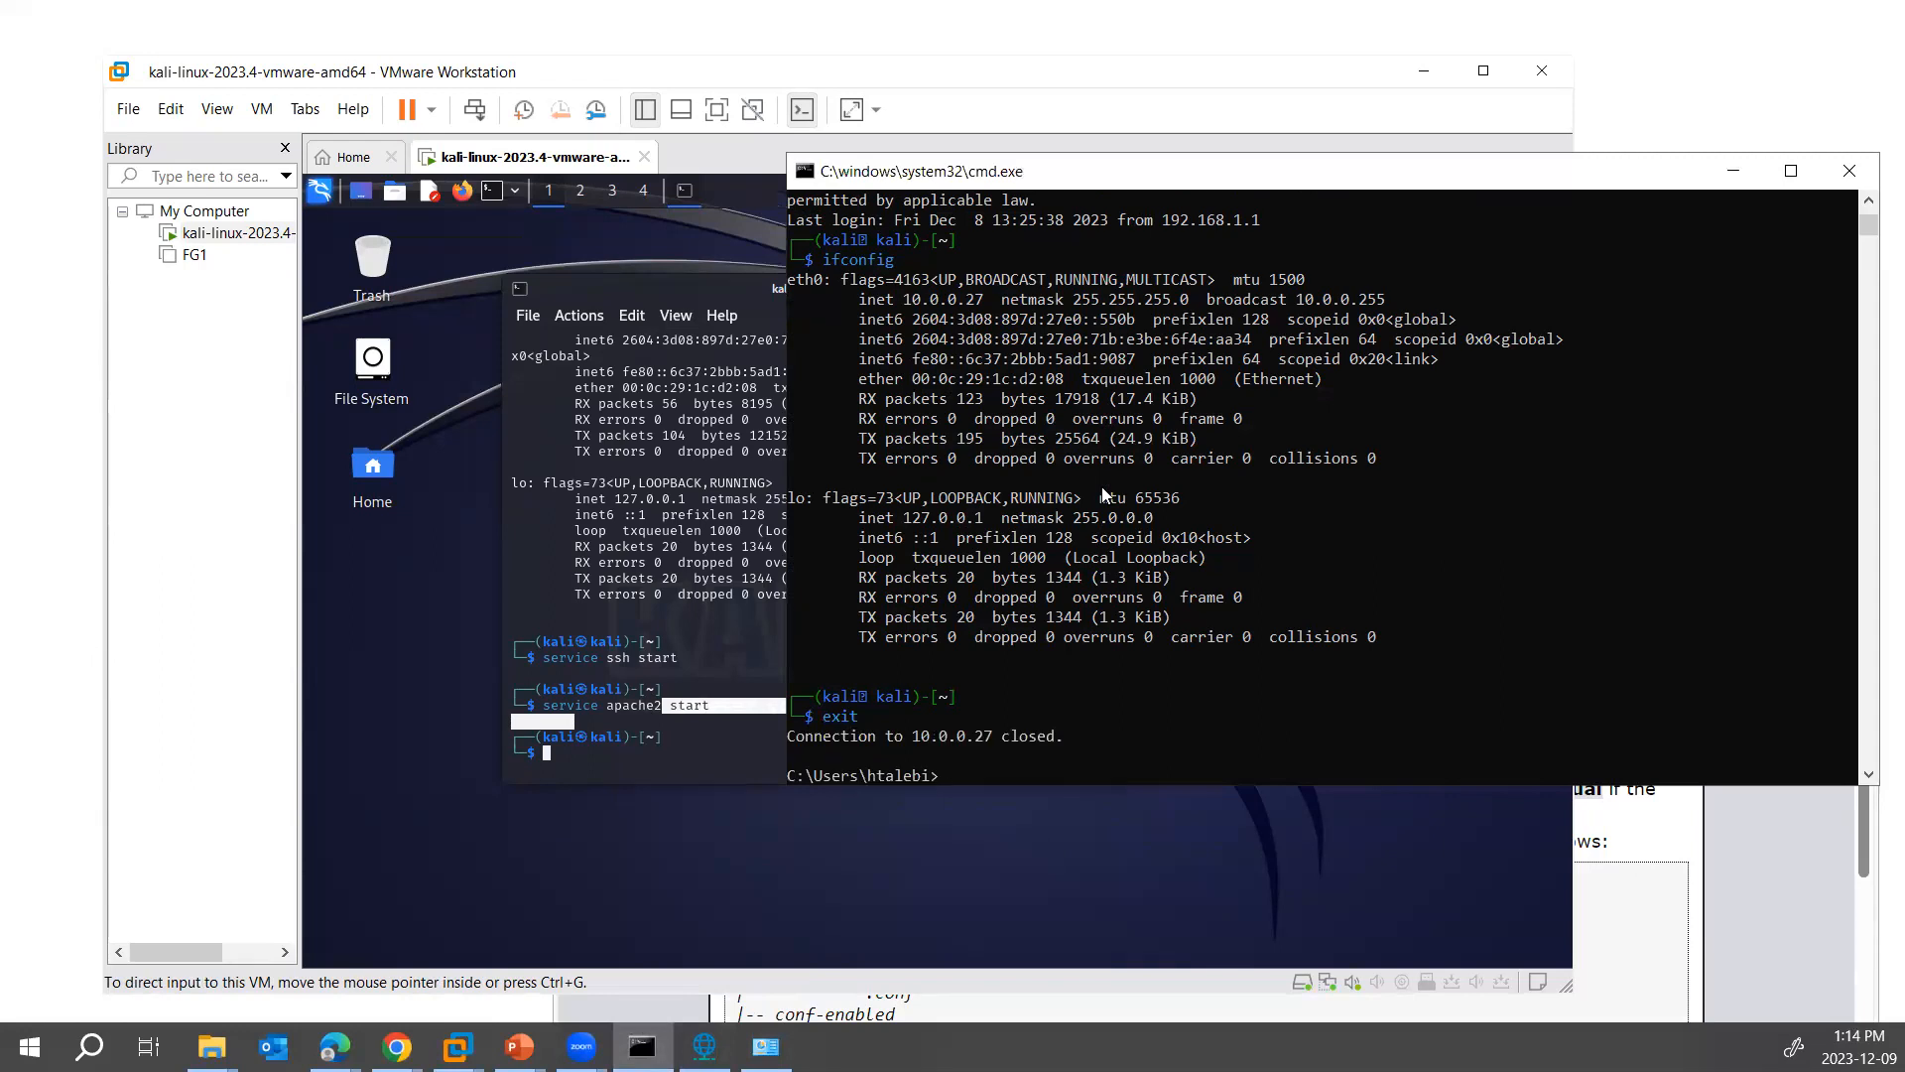
text(ipconfig)
key(Return)
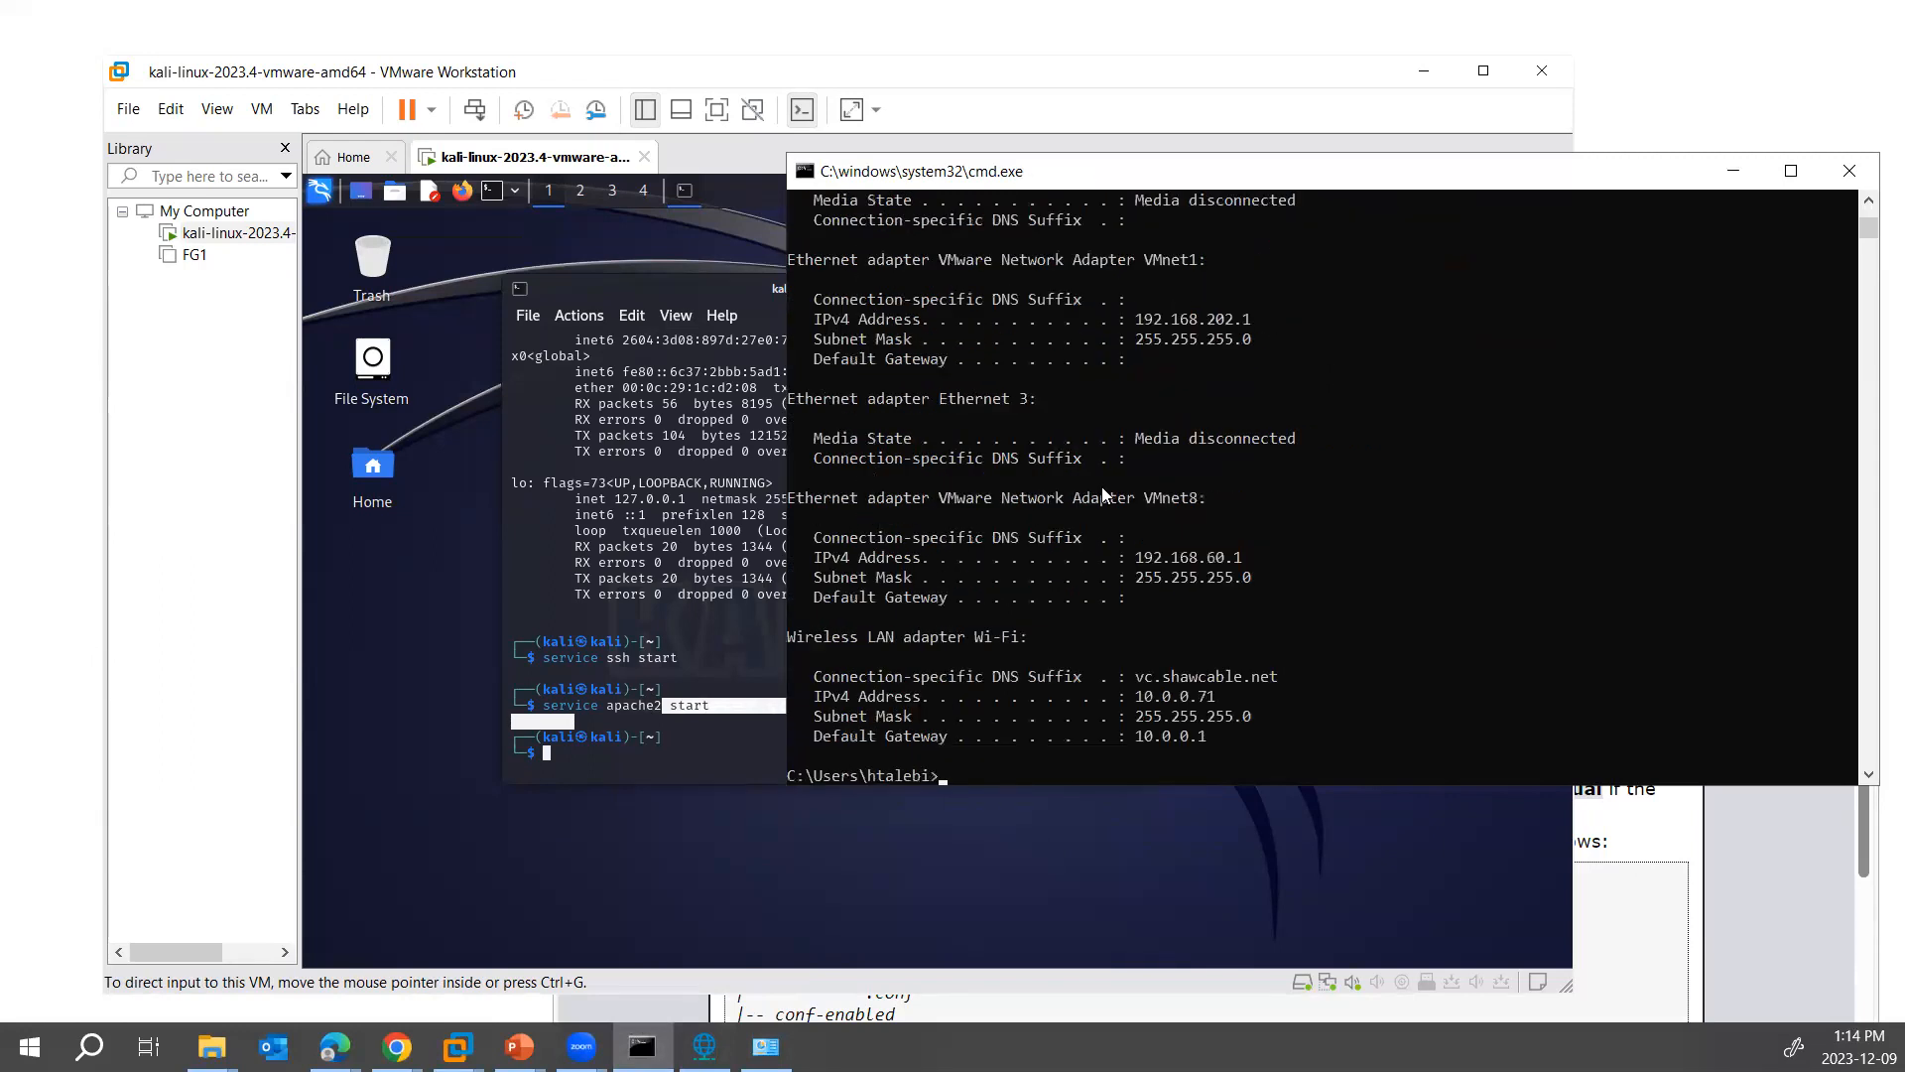
- Compare the host's Wi-Fi addressing with Kali's eth0 addressing, and bring up the Virtual Network Editor
drag(1130, 676, 1214, 737)
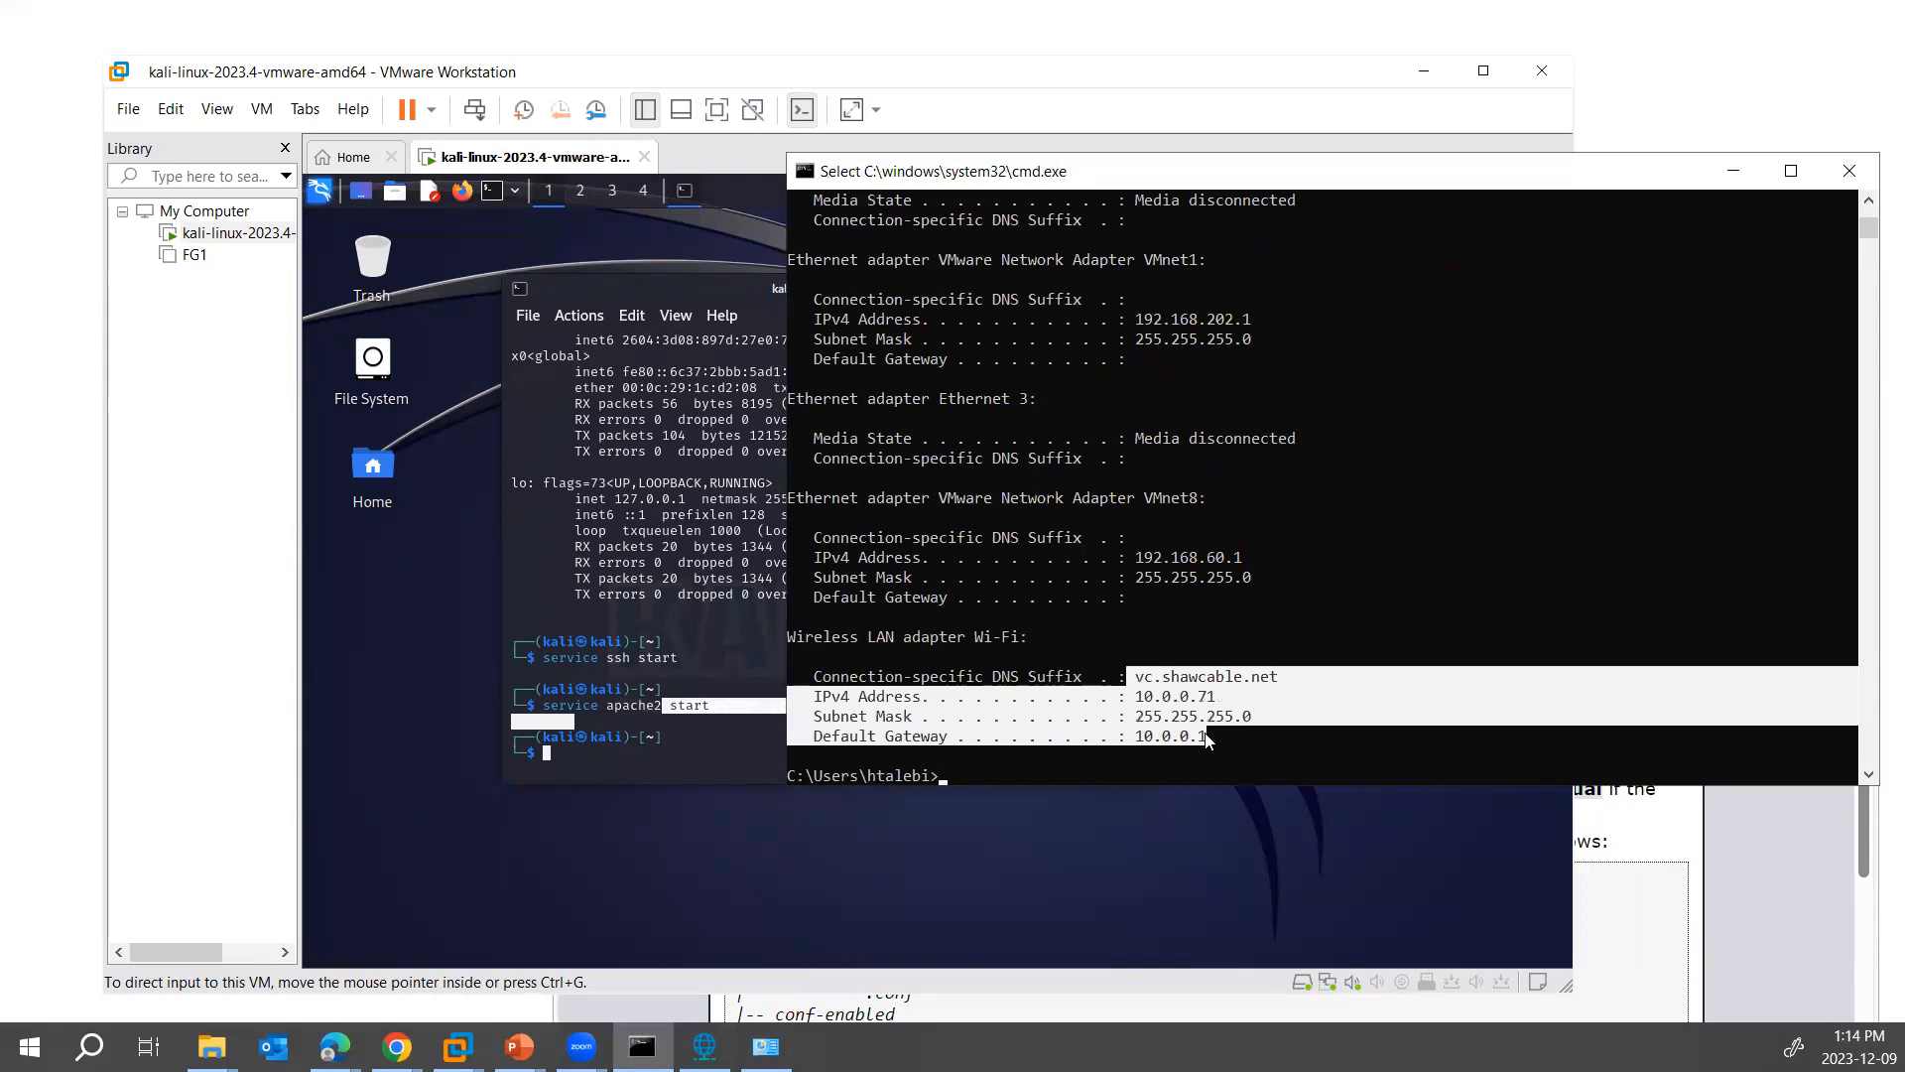
click(650, 432)
scroll(688, 498, up, 1)
drag(616, 355, 766, 435)
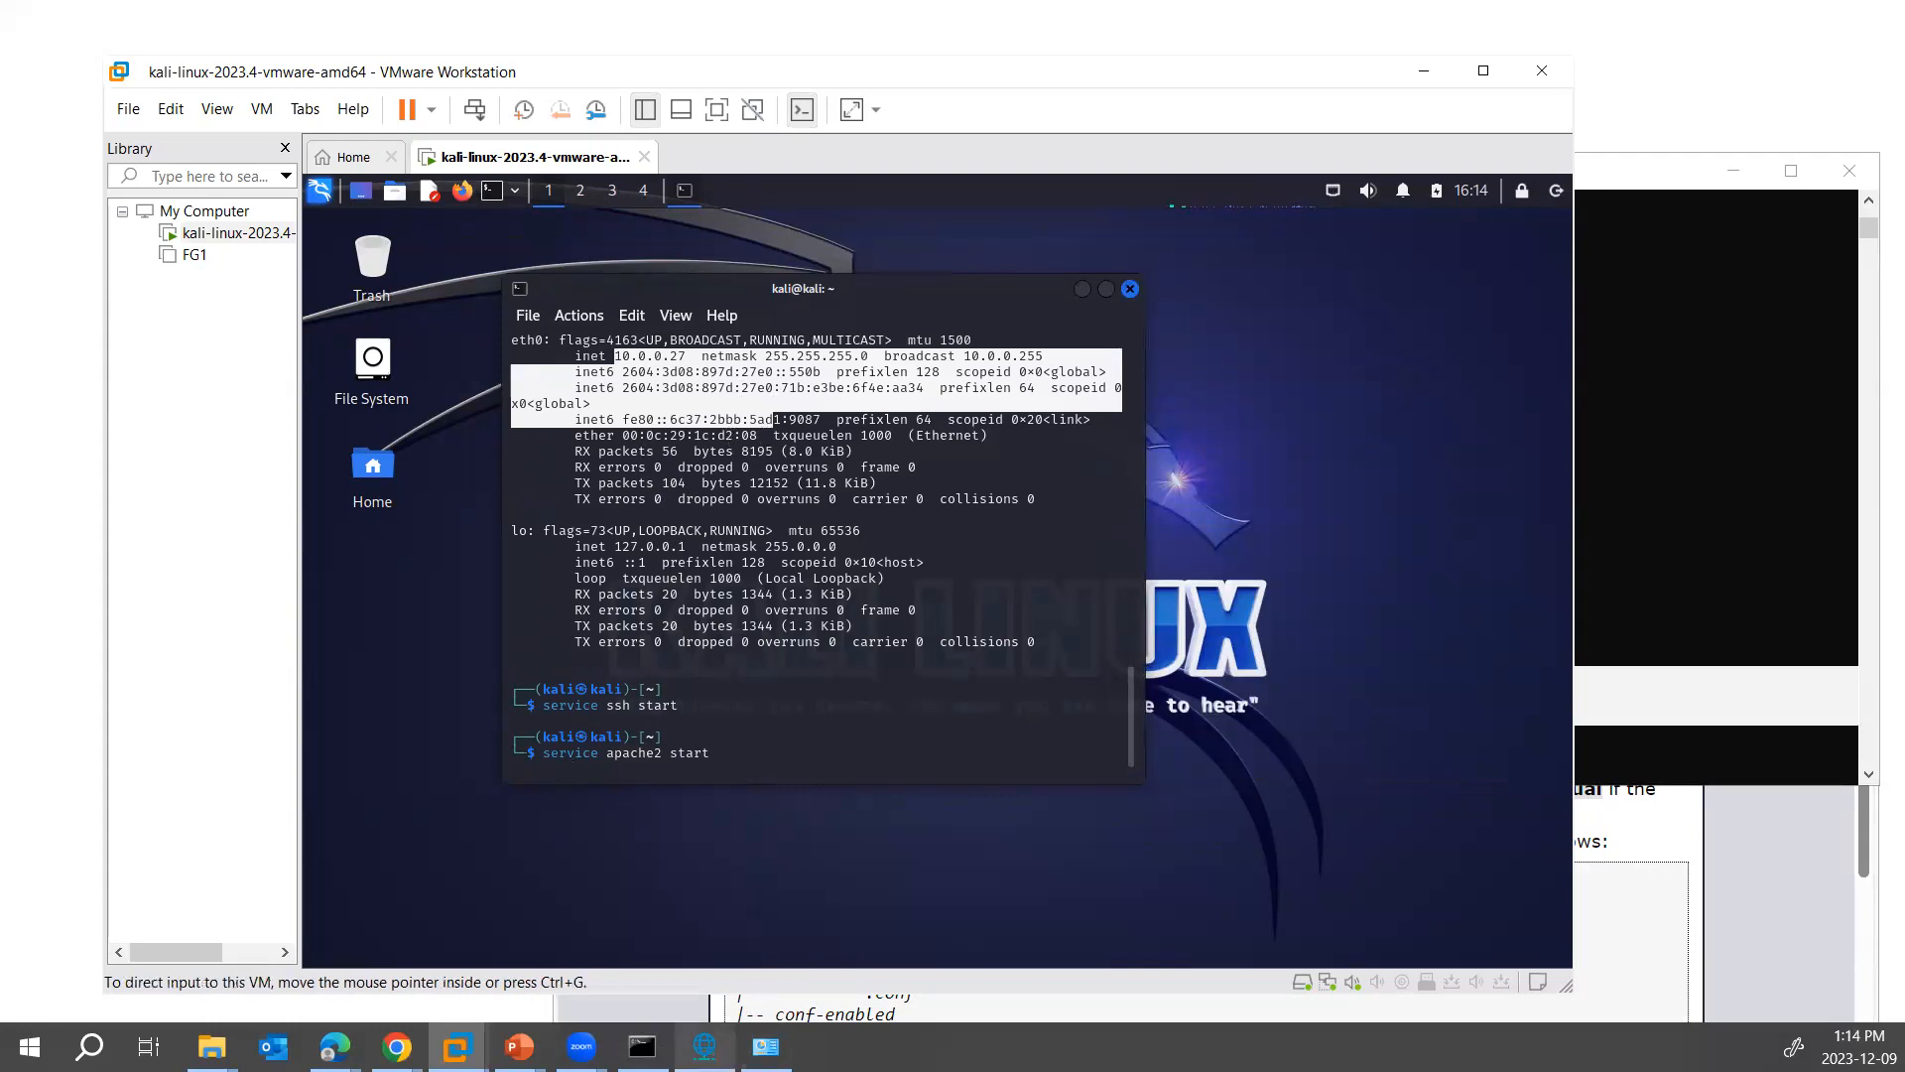
click(706, 1046)
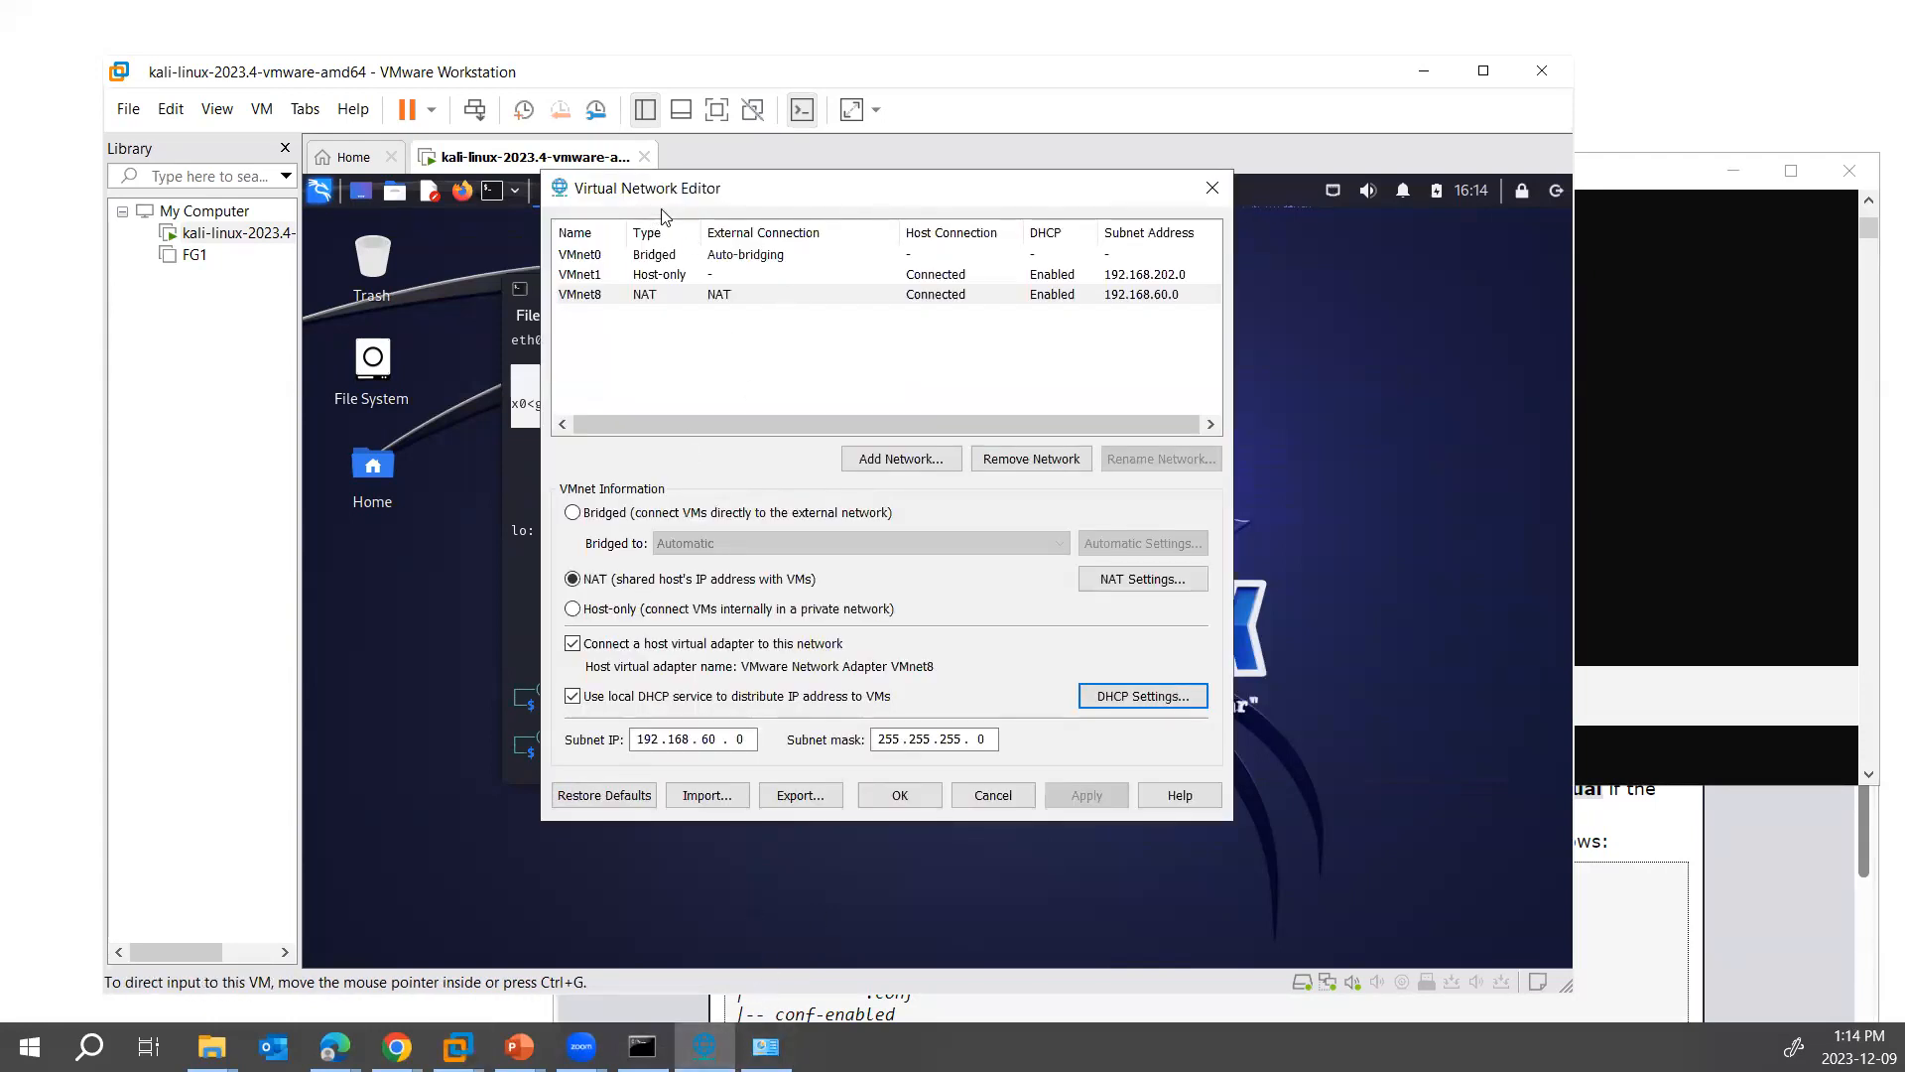
- Check which host adapters VMnet0 can bridge to against the Ethernet and Wi-Fi adapters in the host's Network Connections
click(692, 256)
click(831, 544)
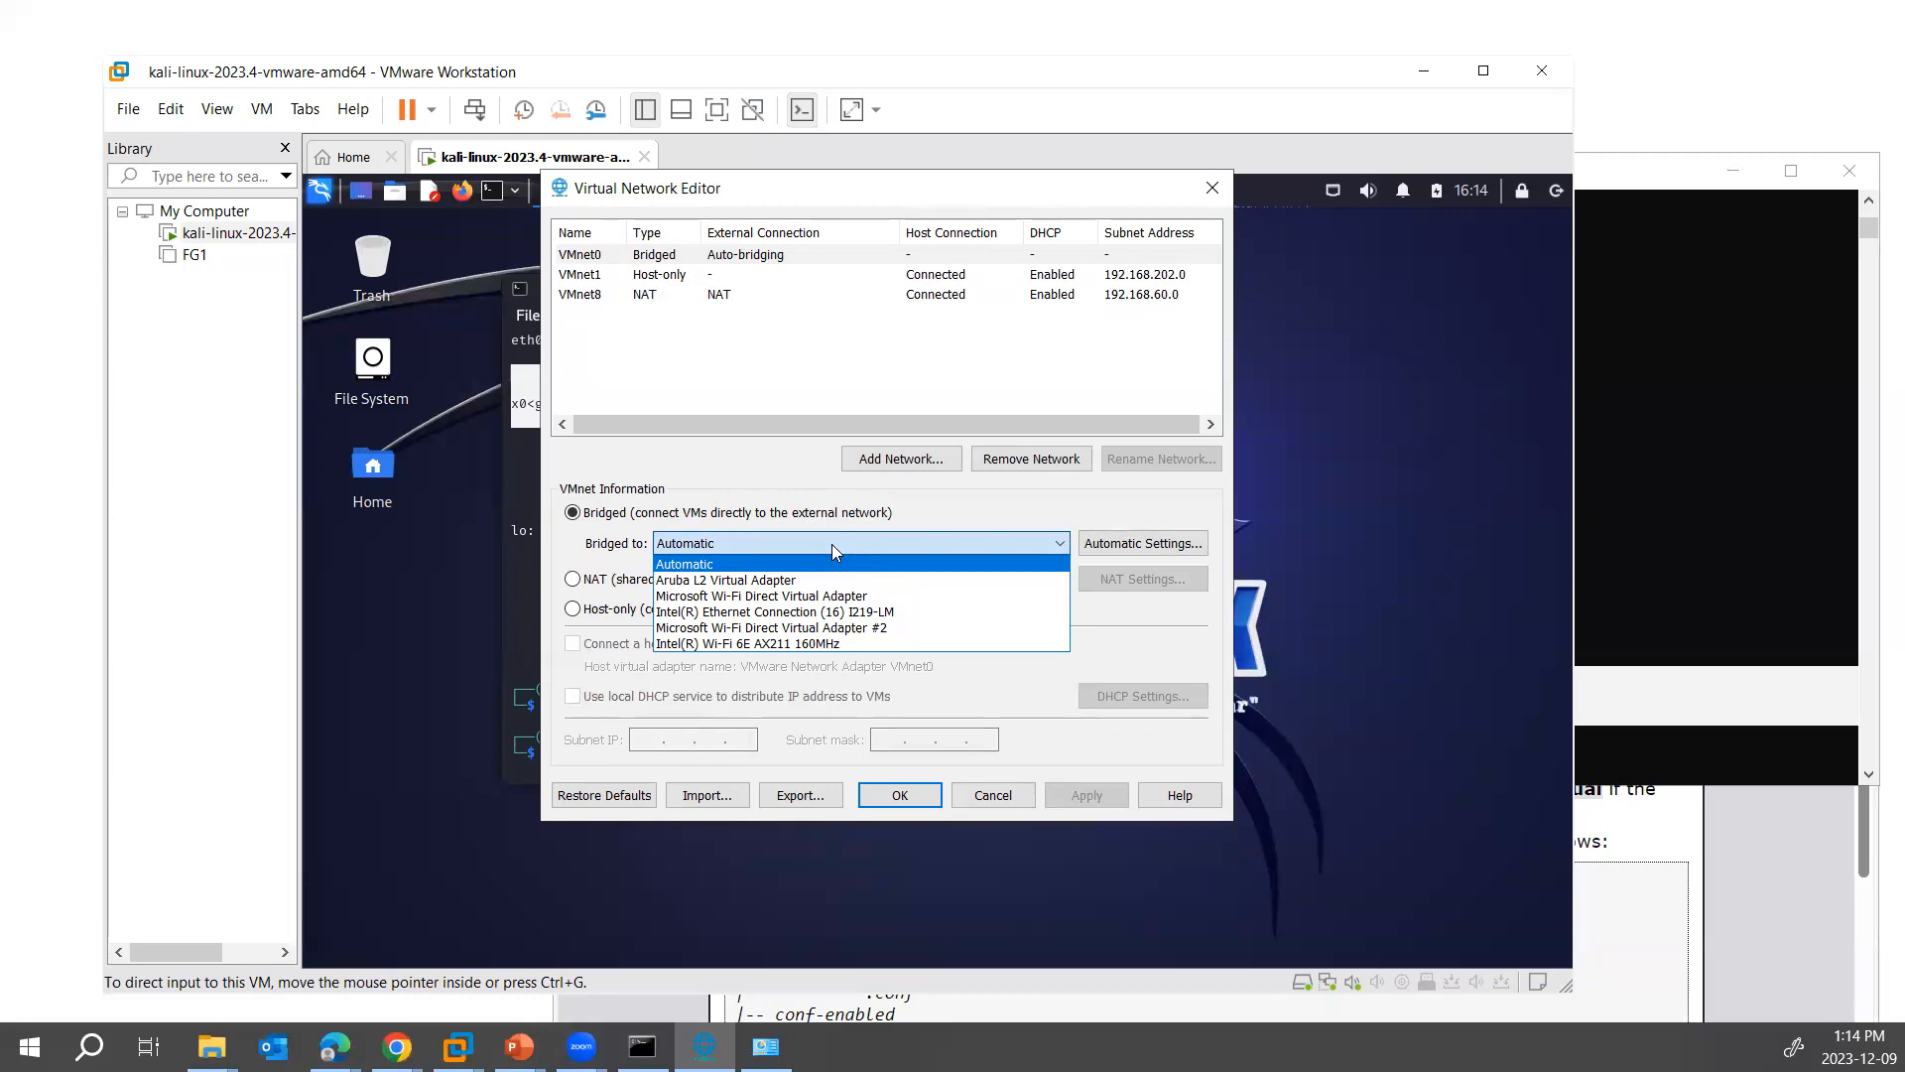
click(765, 1047)
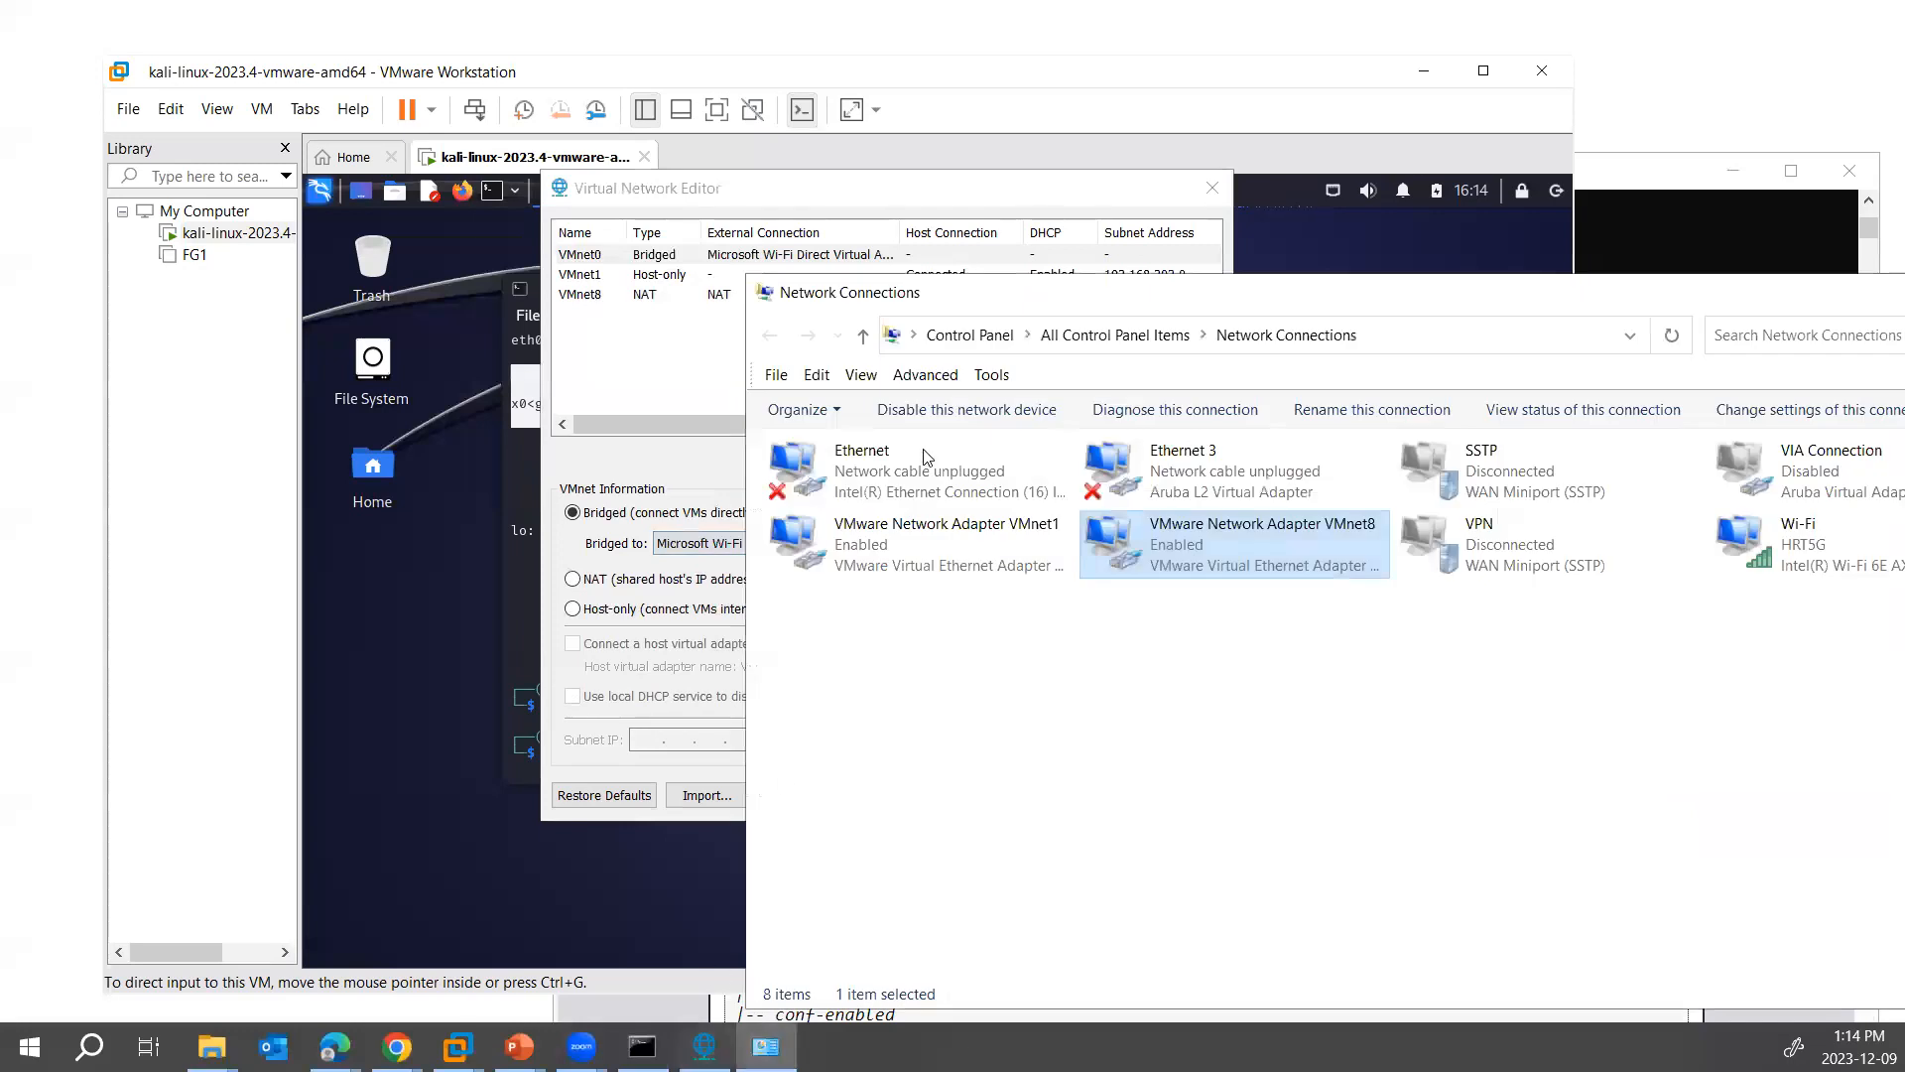
drag(981, 298, 510, 194)
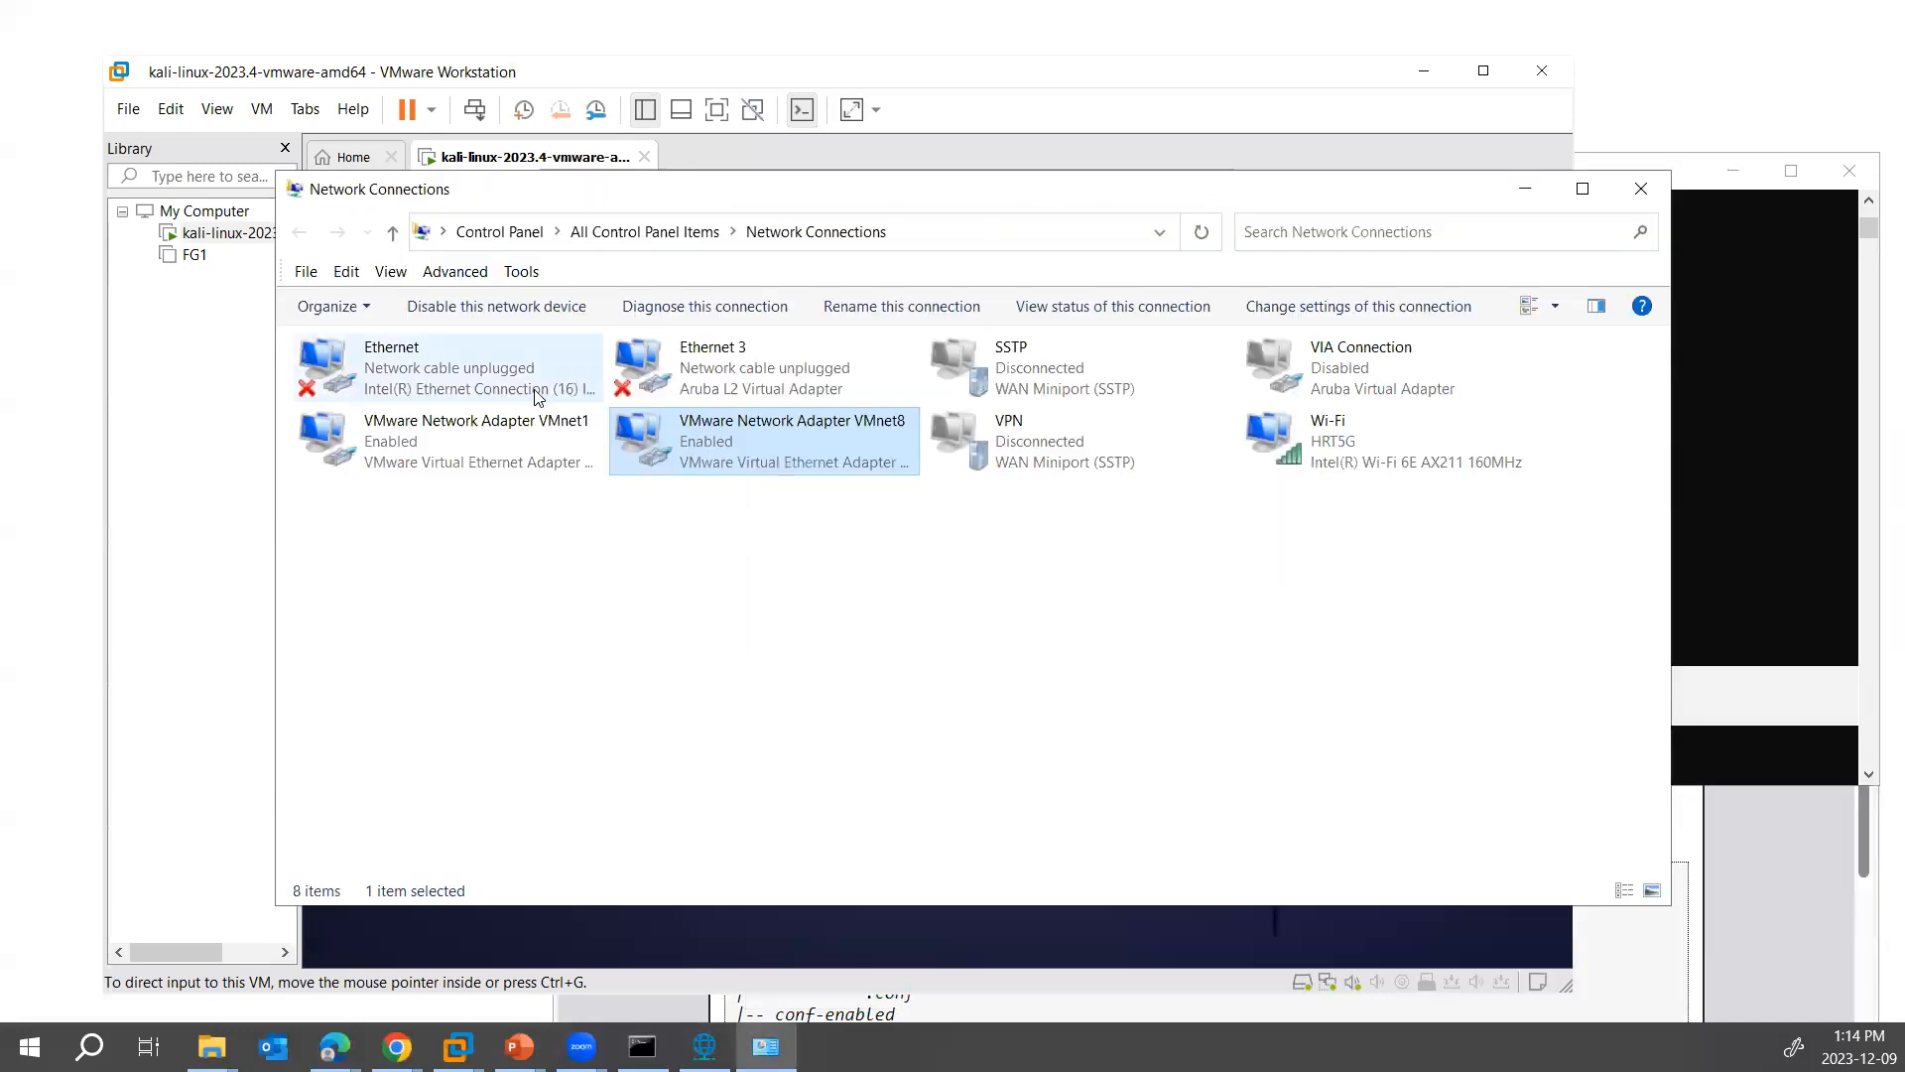
click(451, 378)
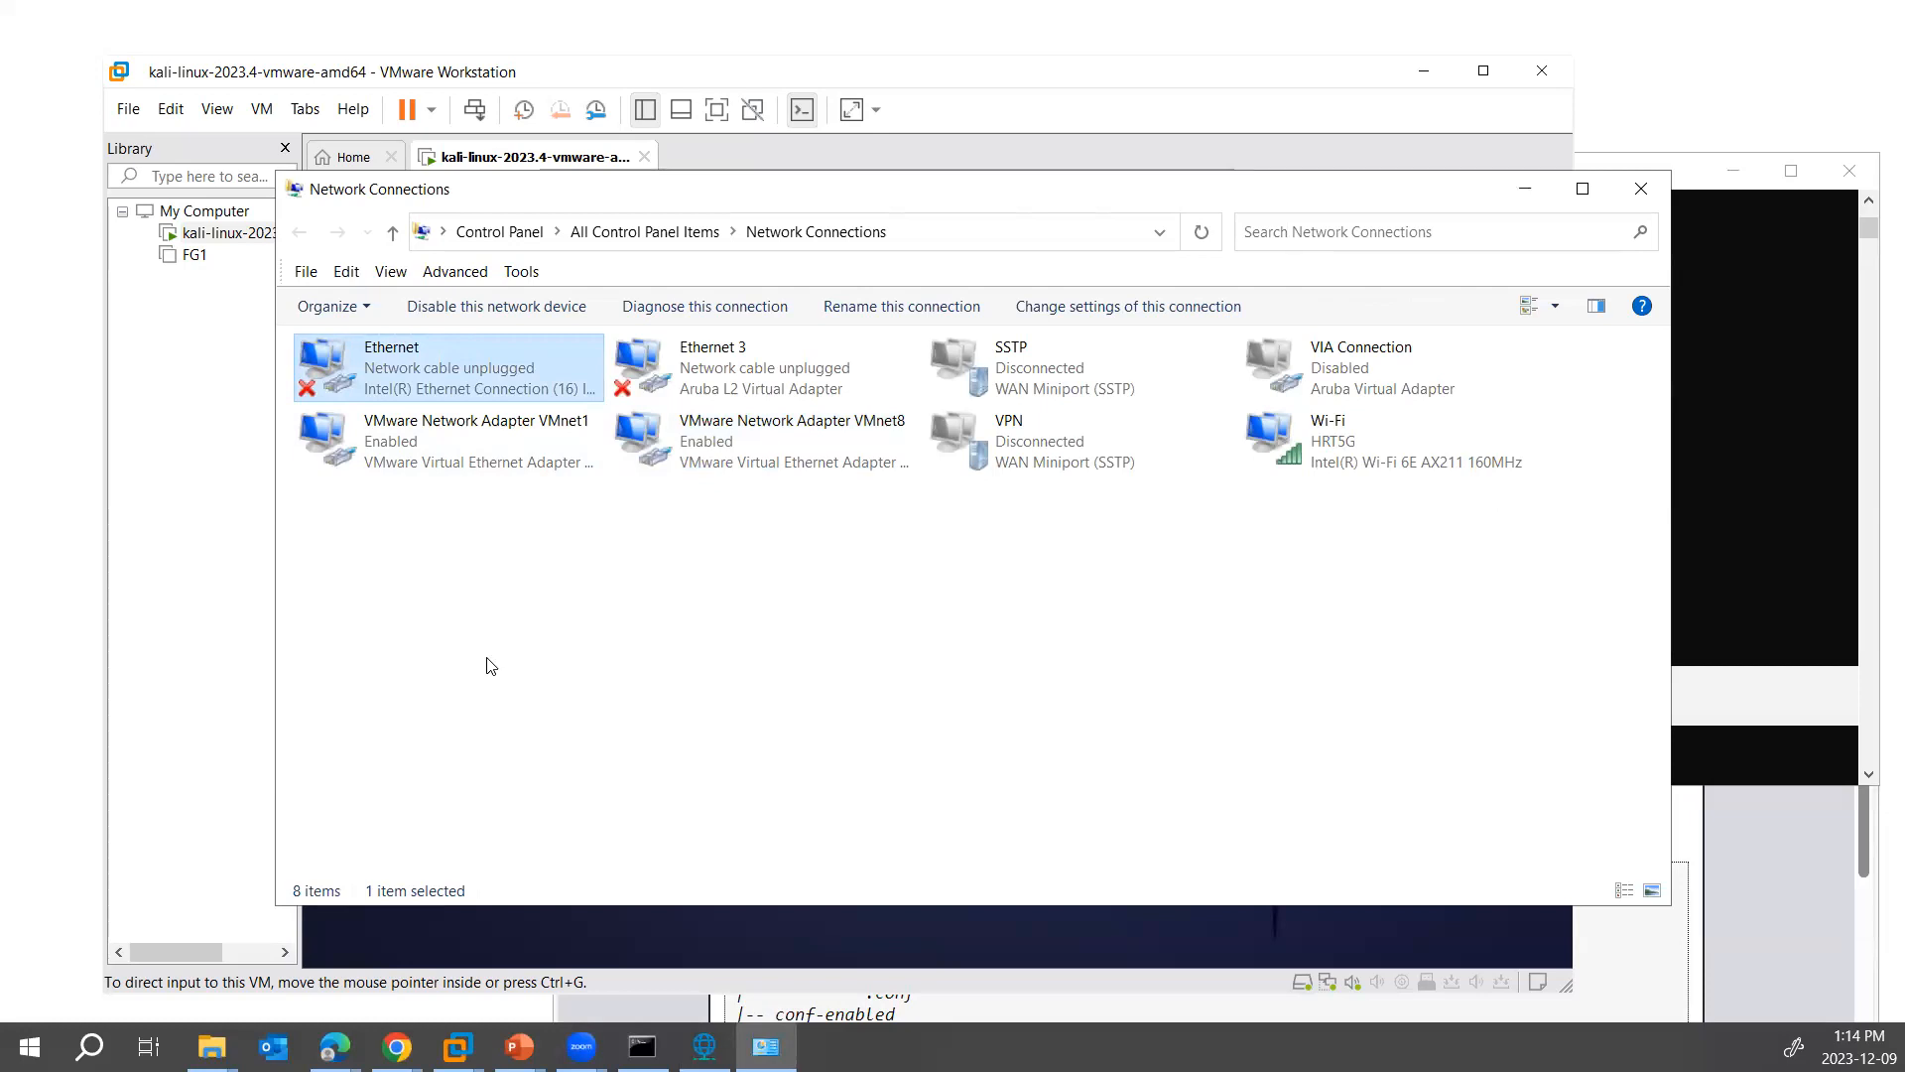
click(1382, 459)
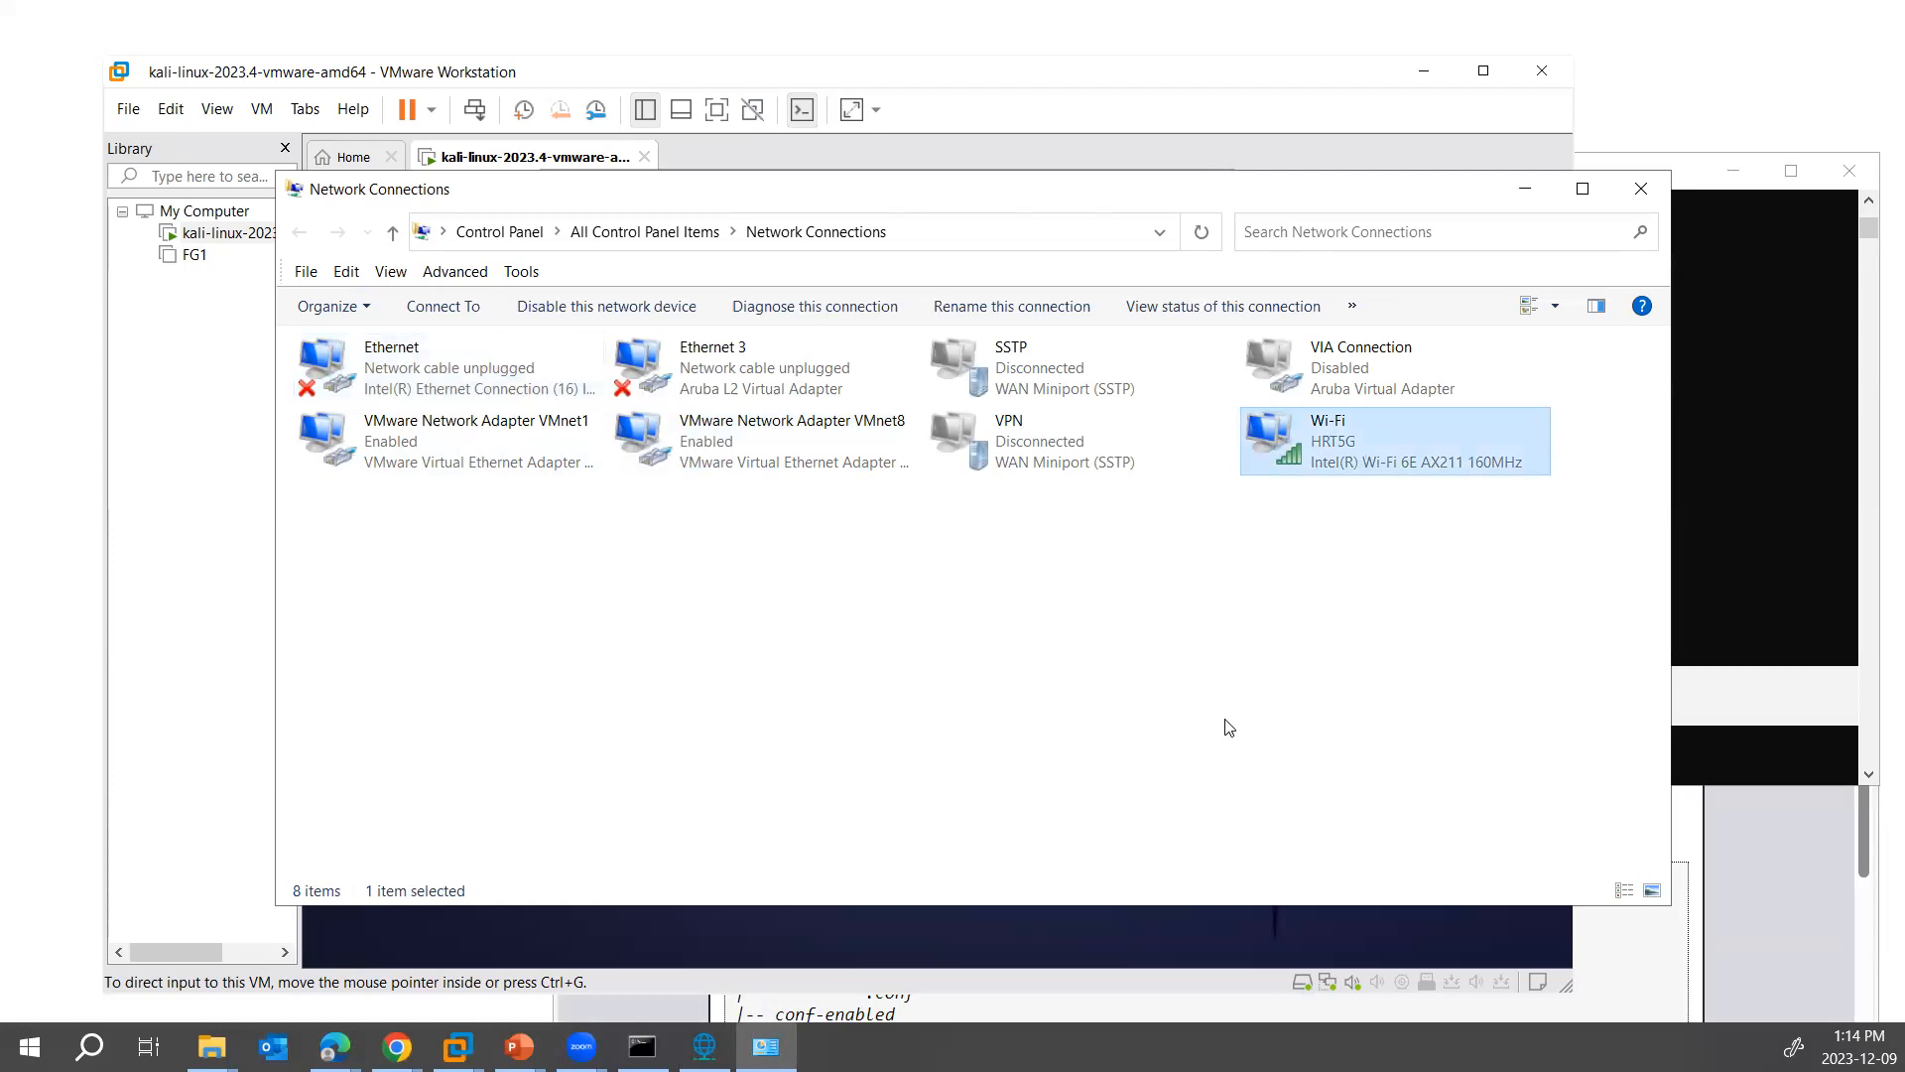
click(1525, 189)
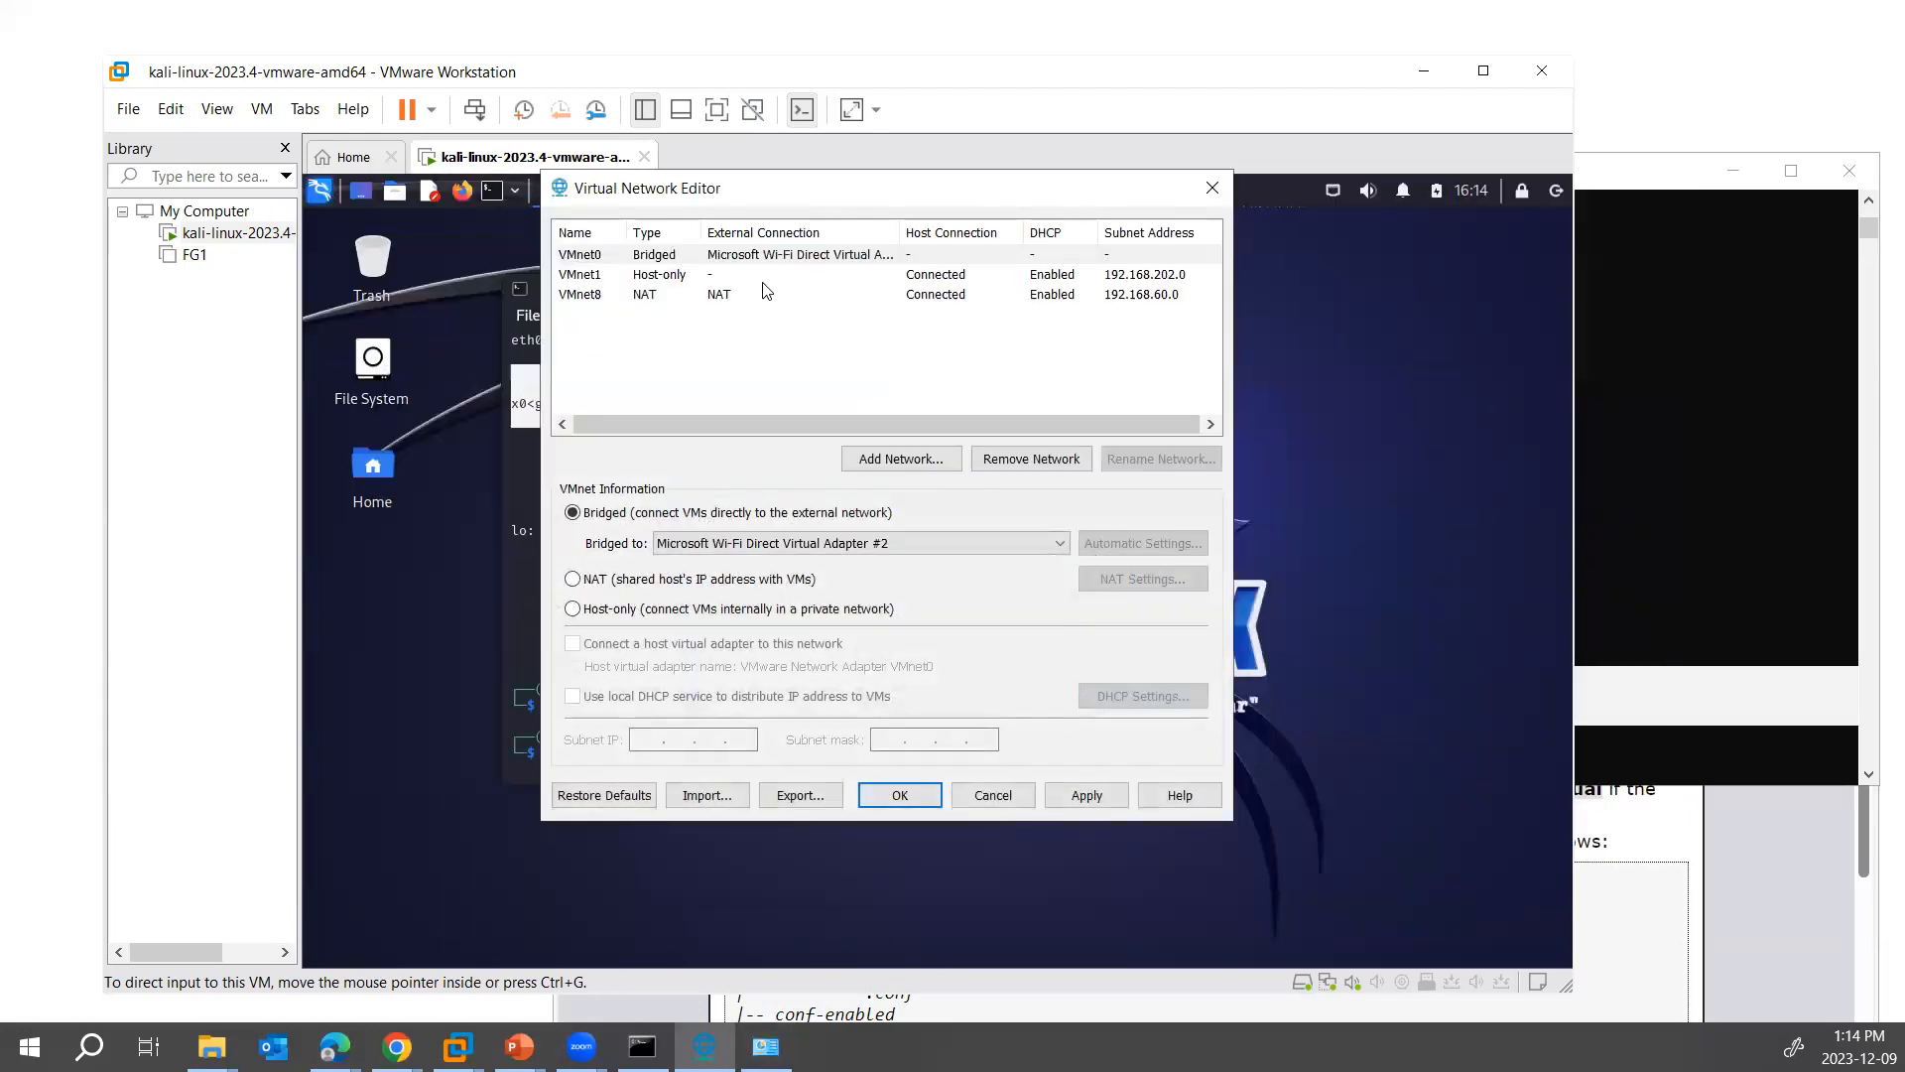
- Set the adapter that VMnet0 is bridged to back to Automatic in the Virtual Network Editor
click(805, 546)
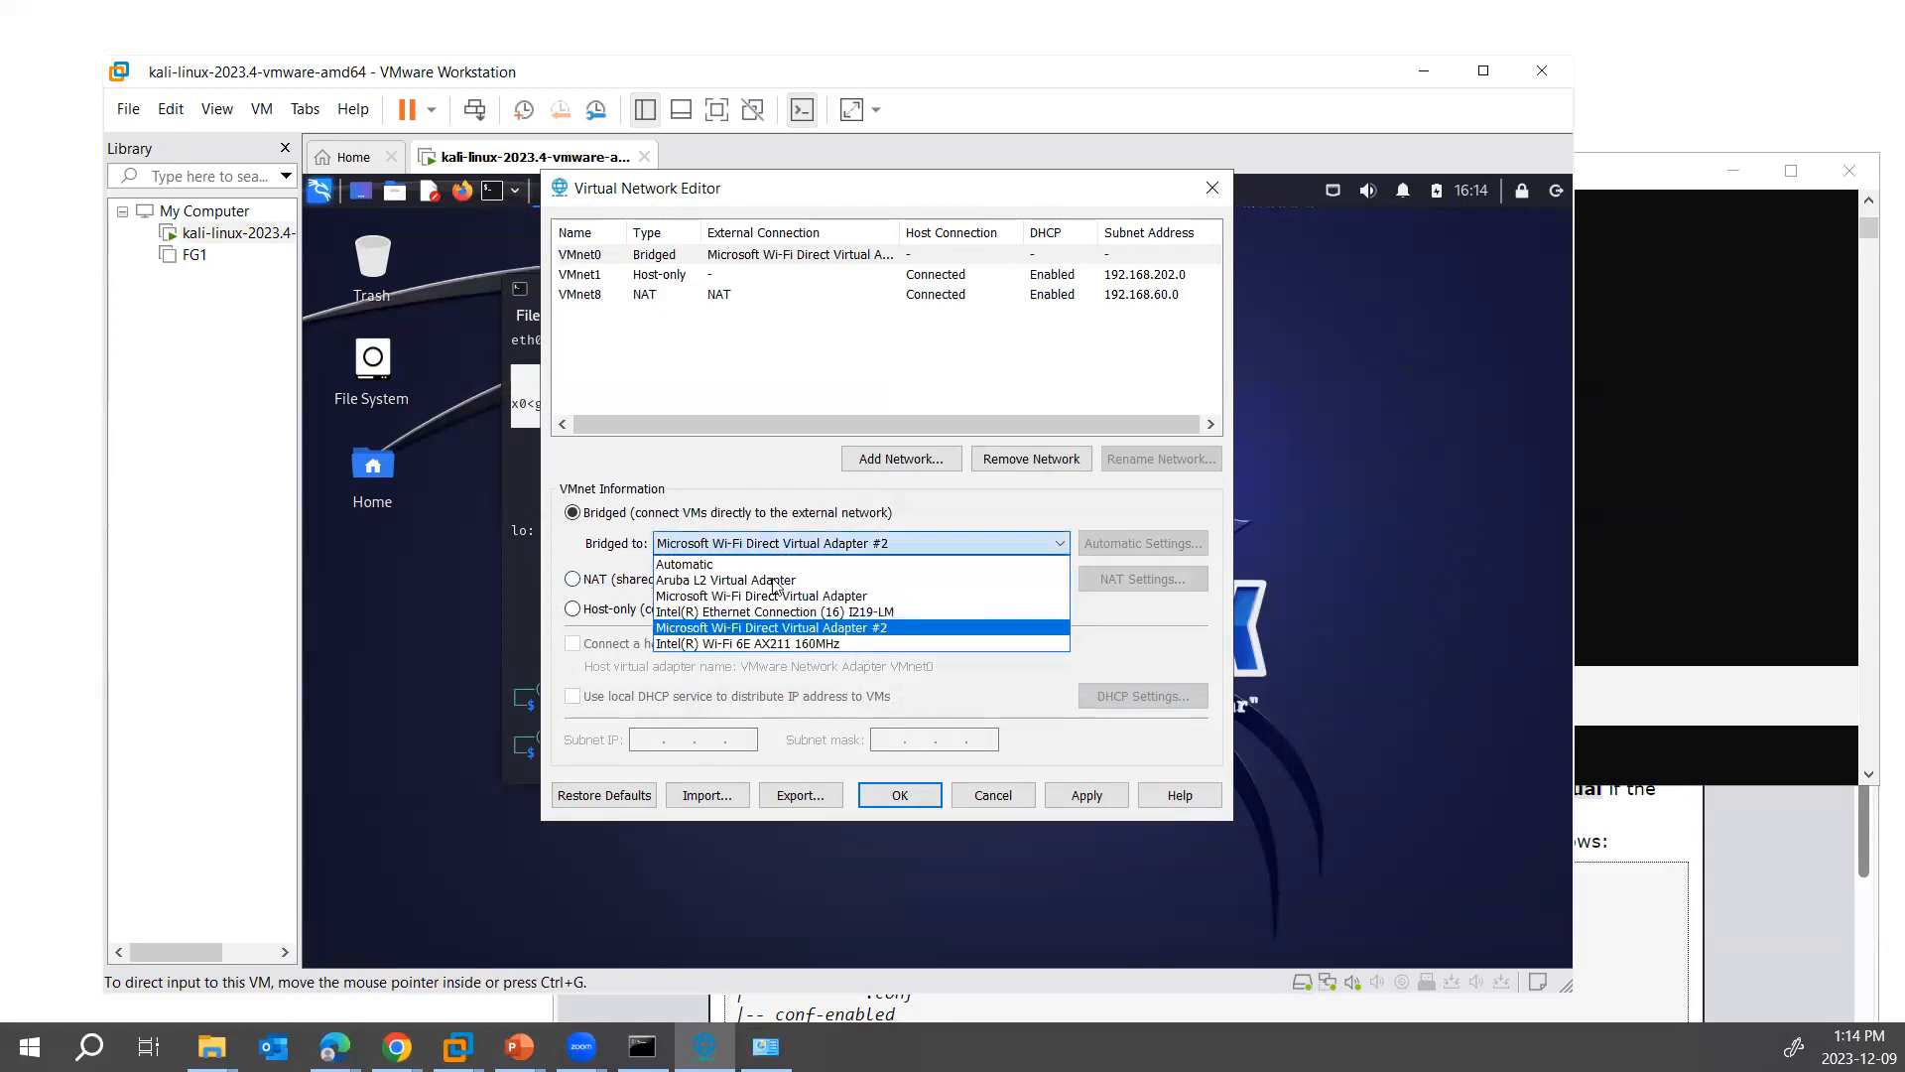
click(714, 564)
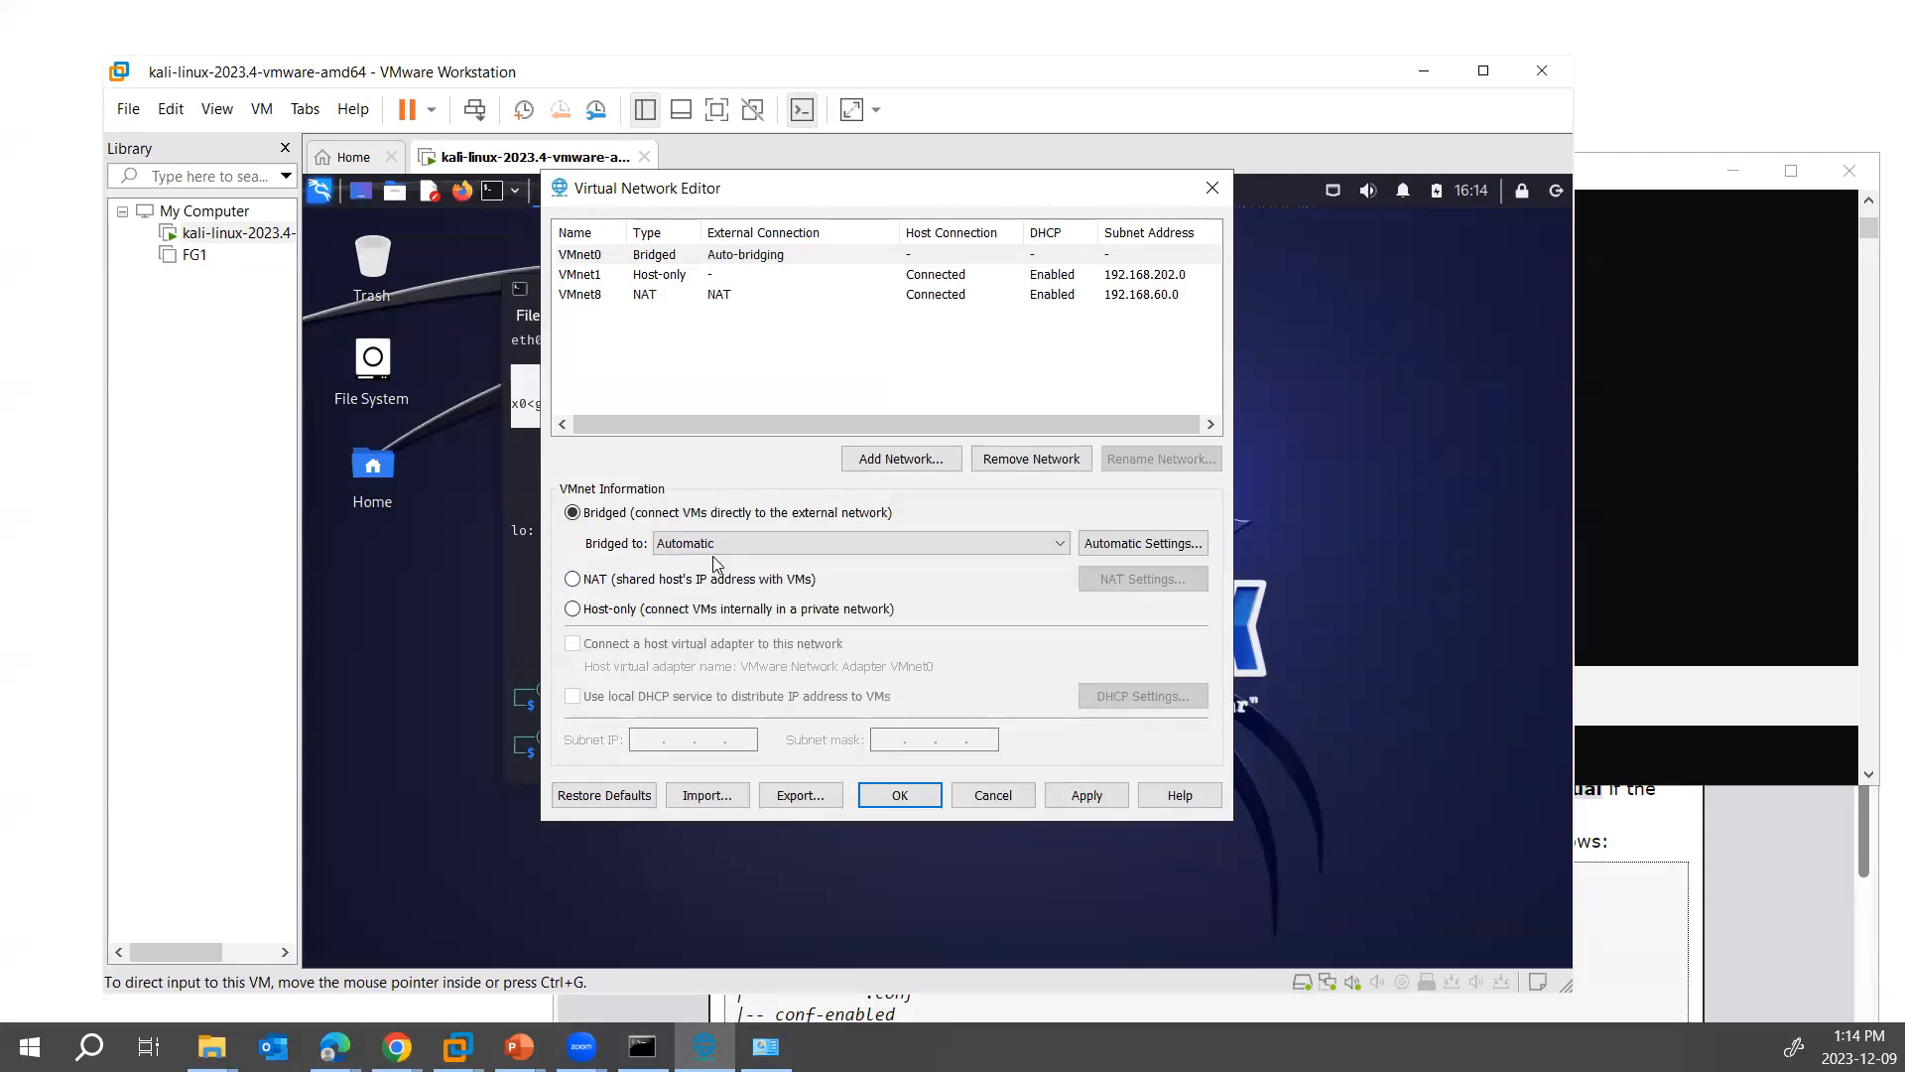
click(888, 551)
click(887, 552)
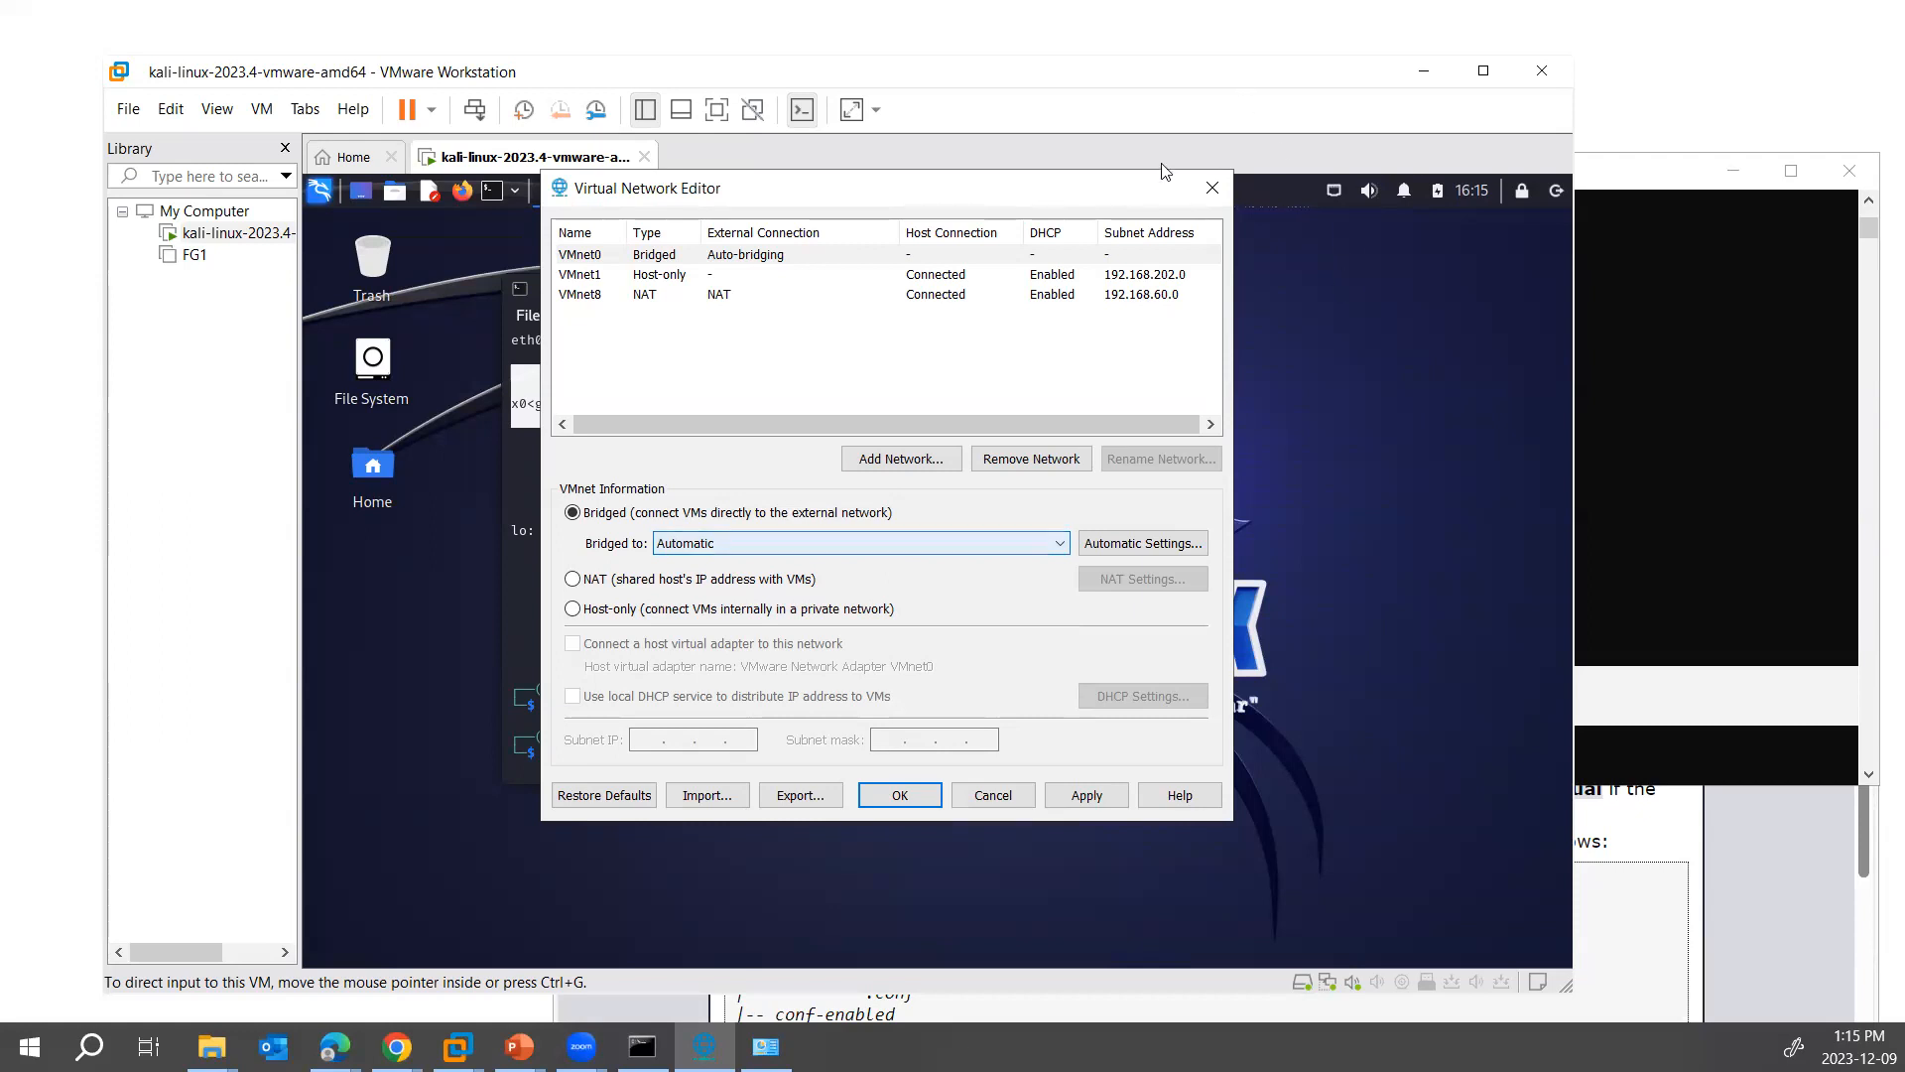
- Move the Virtual Network Editor aside, ping 4.2.2.4 from the Kali terminal and stop the ping
drag(1154, 197, 1698, 197)
click(812, 657)
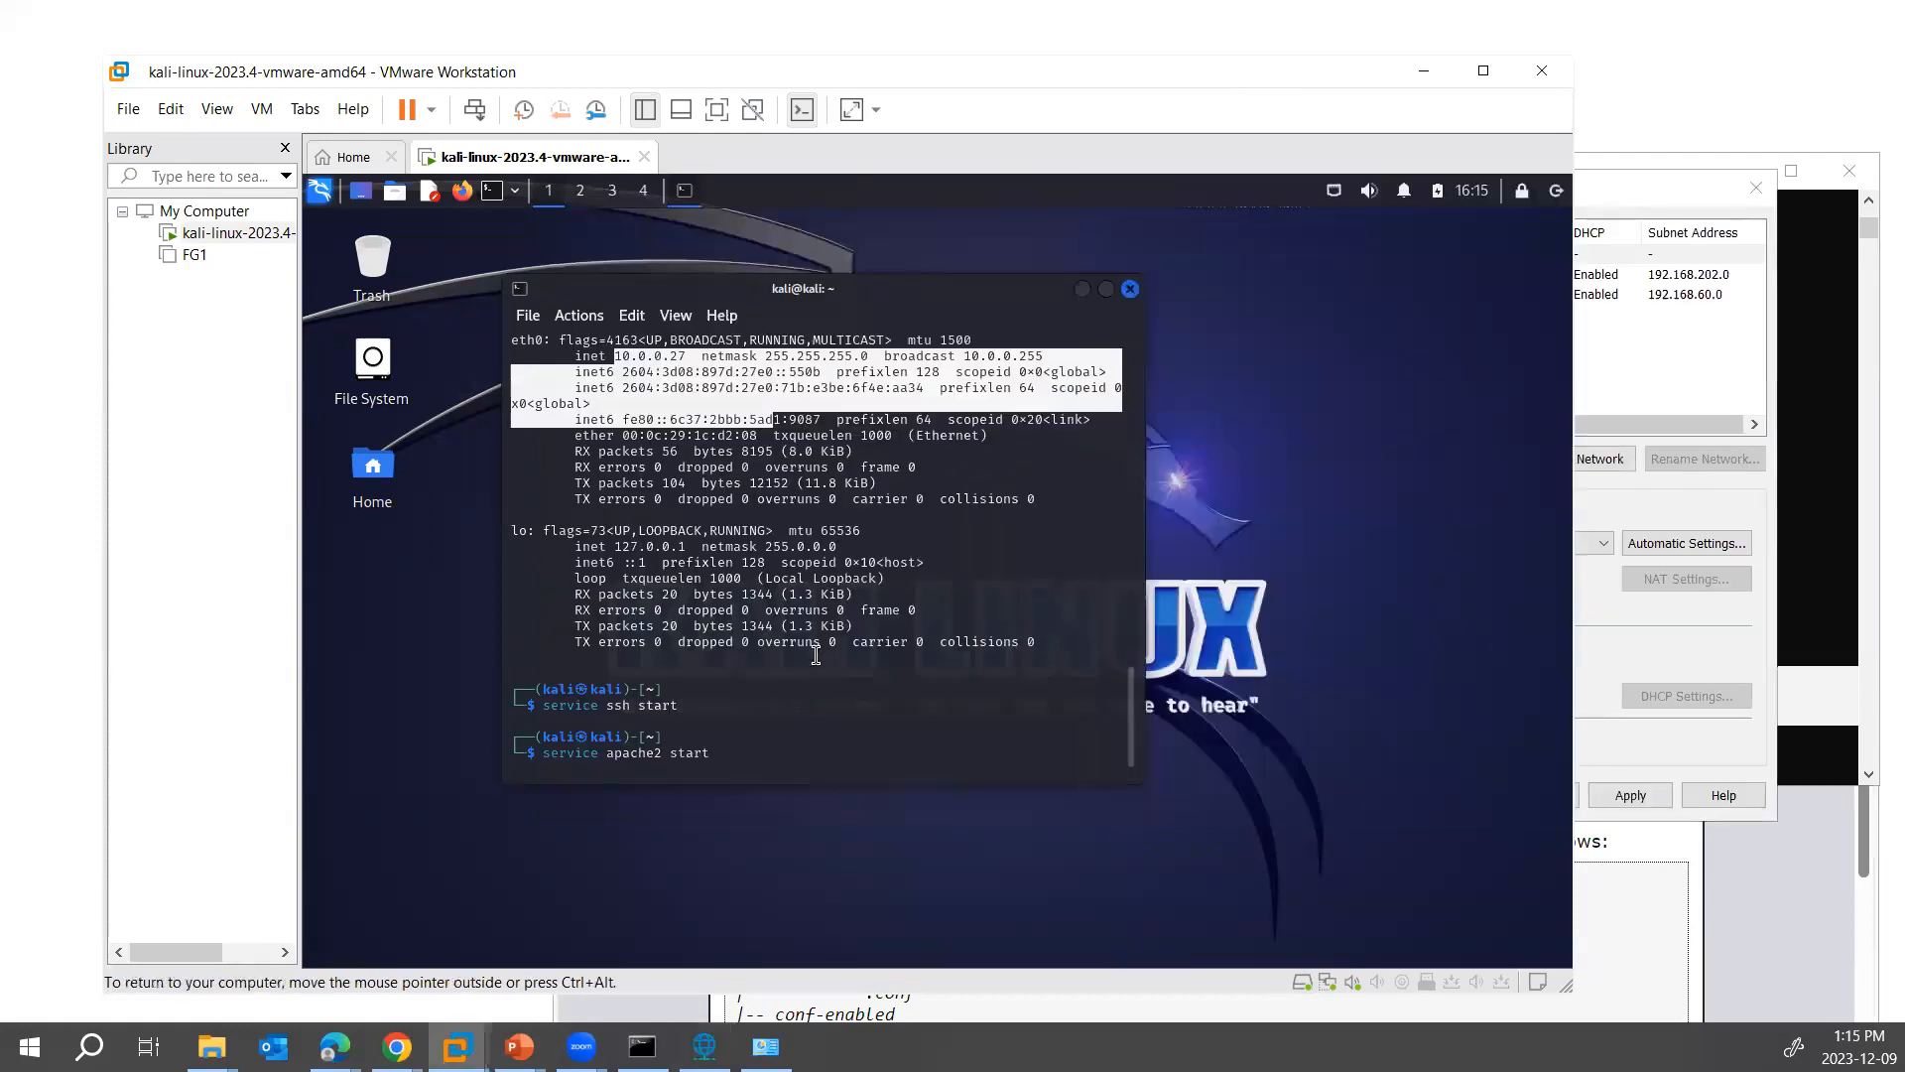
key(Return)
text(ping 4.2.2.4)
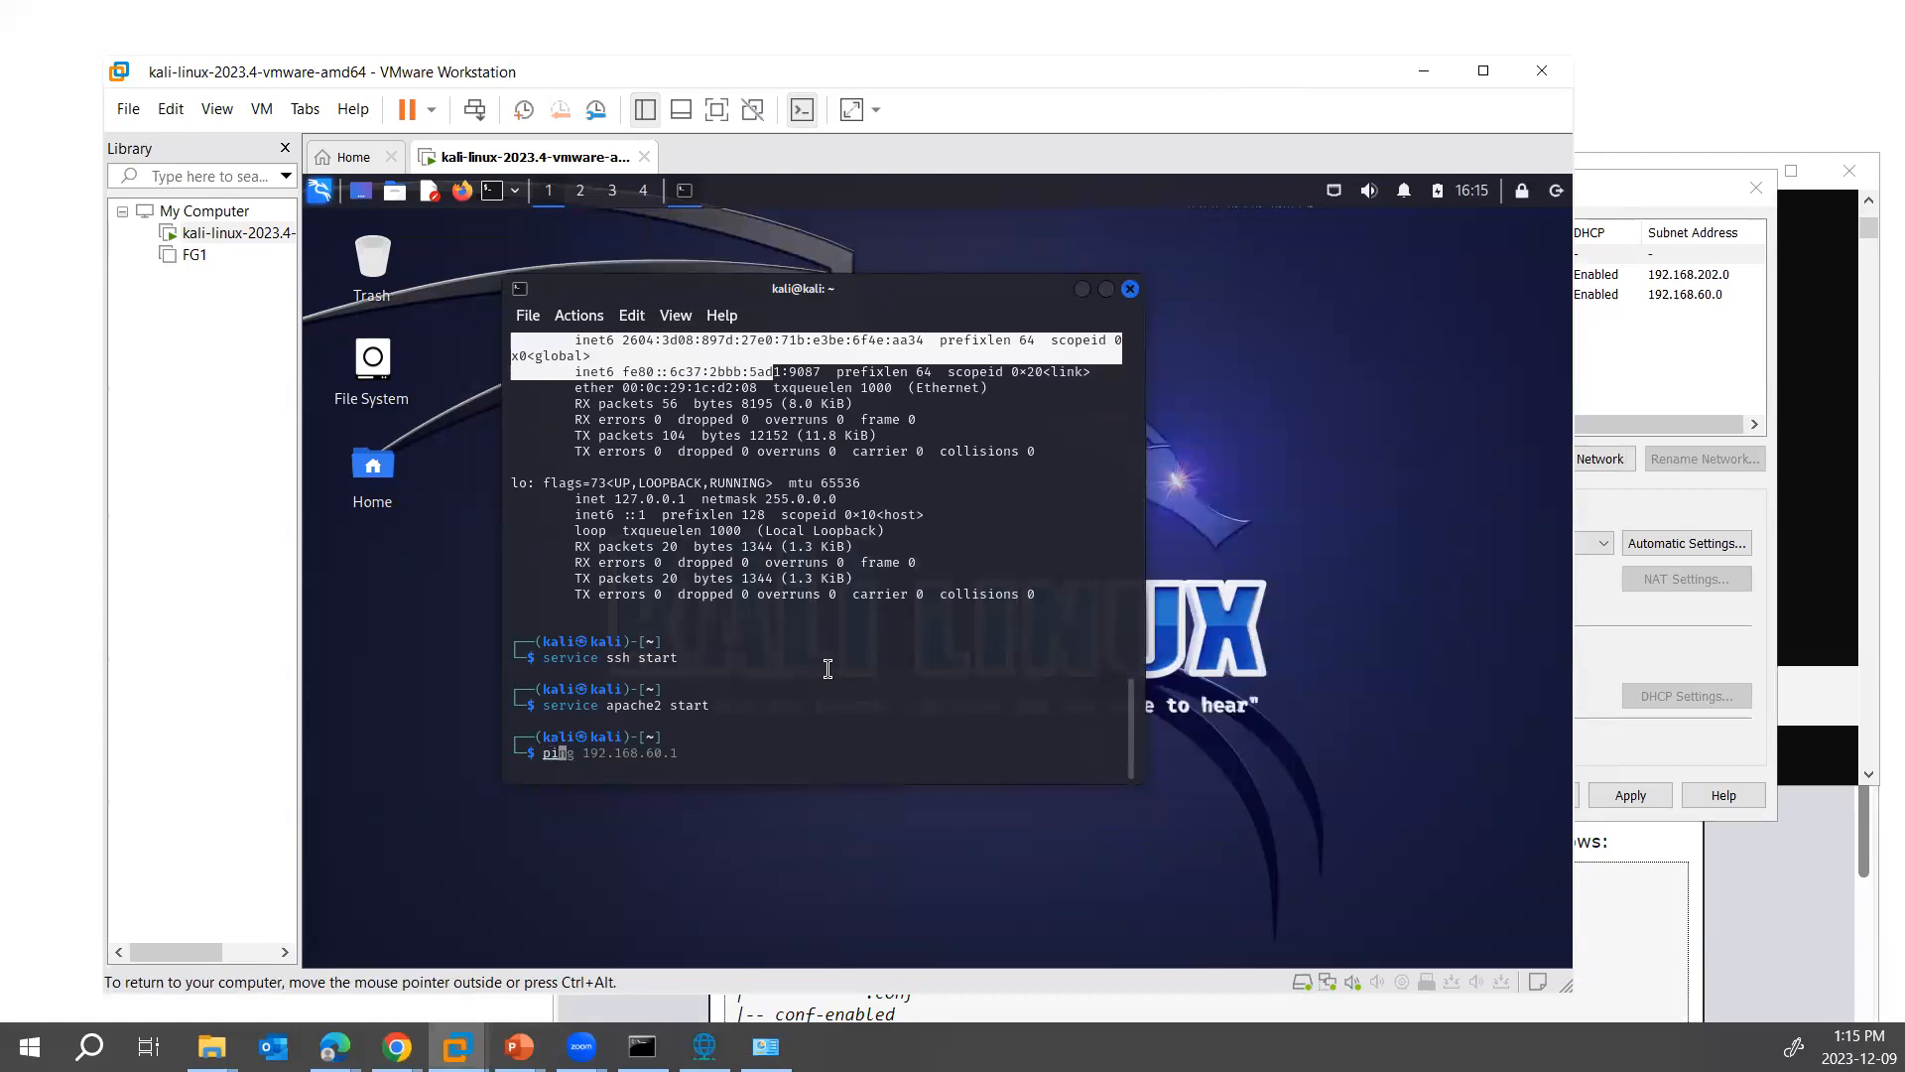
key(Return)
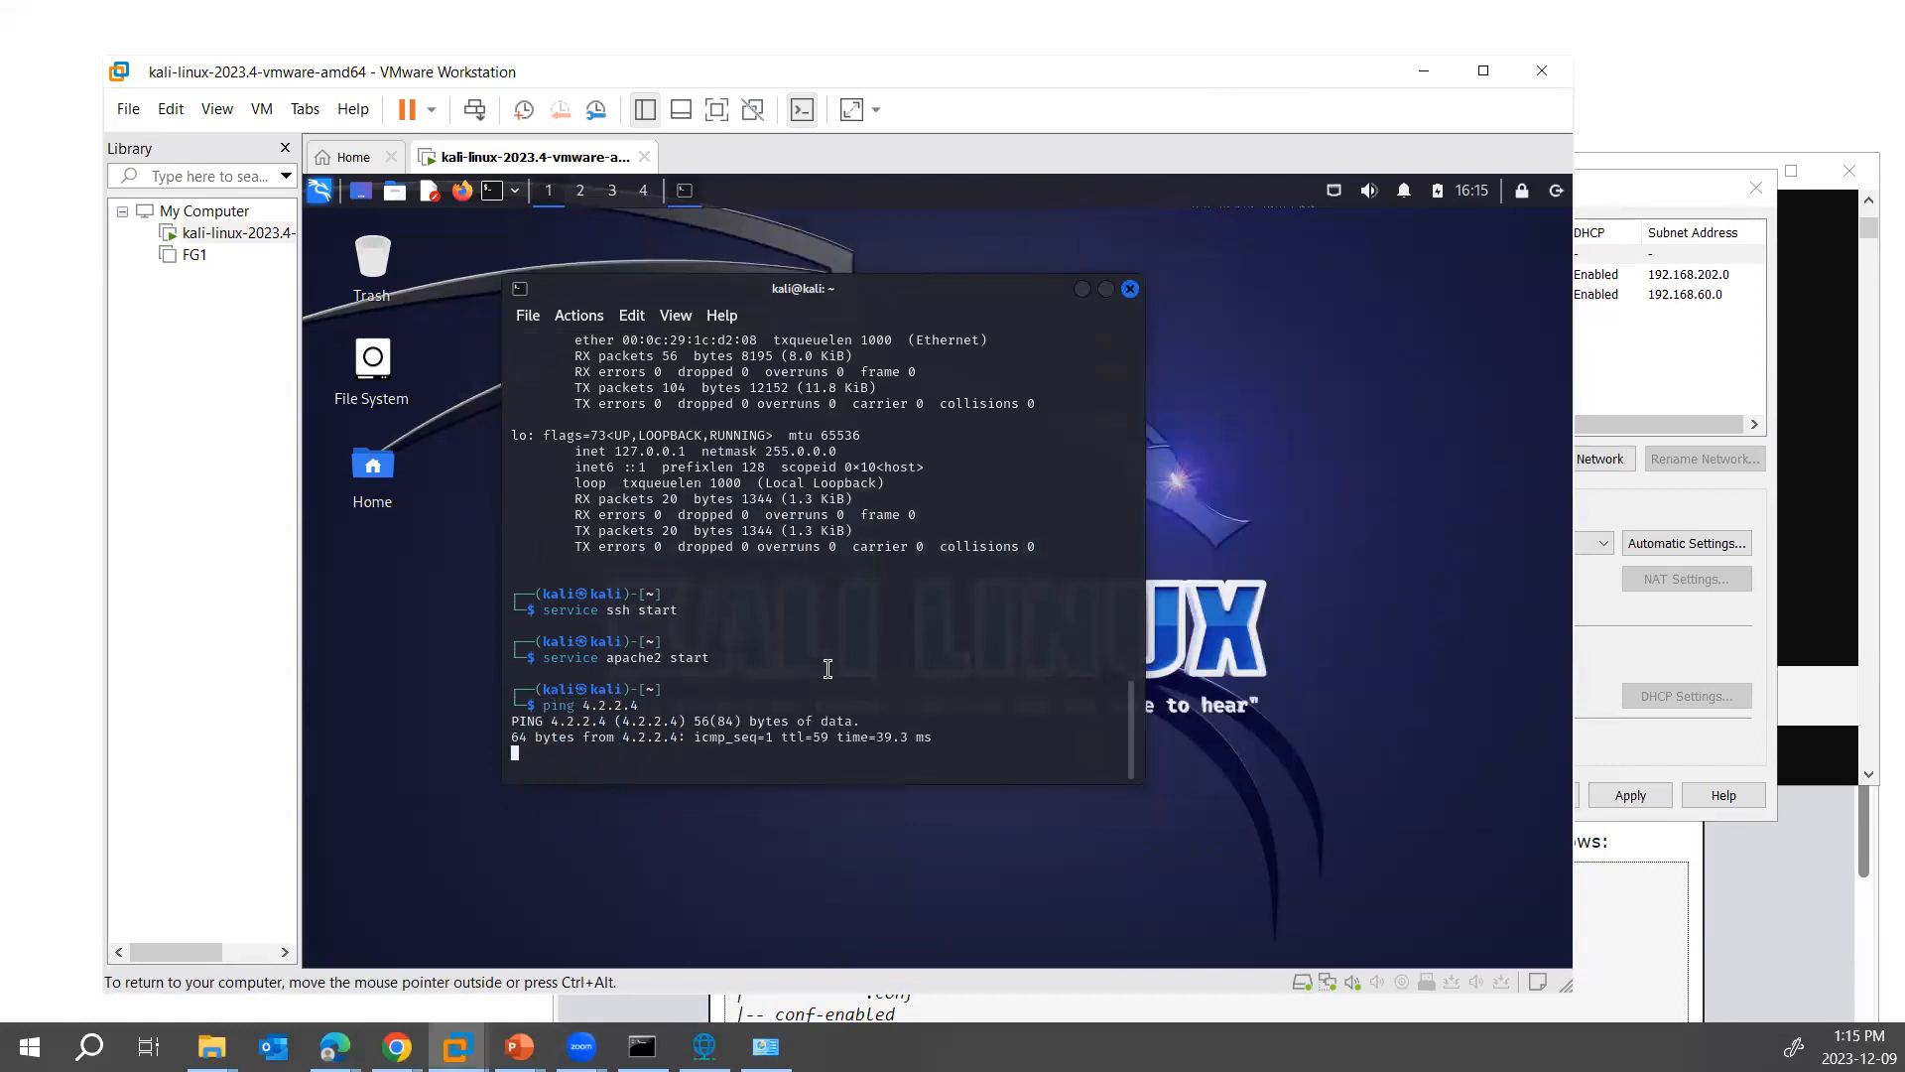
key(ctrl+c)
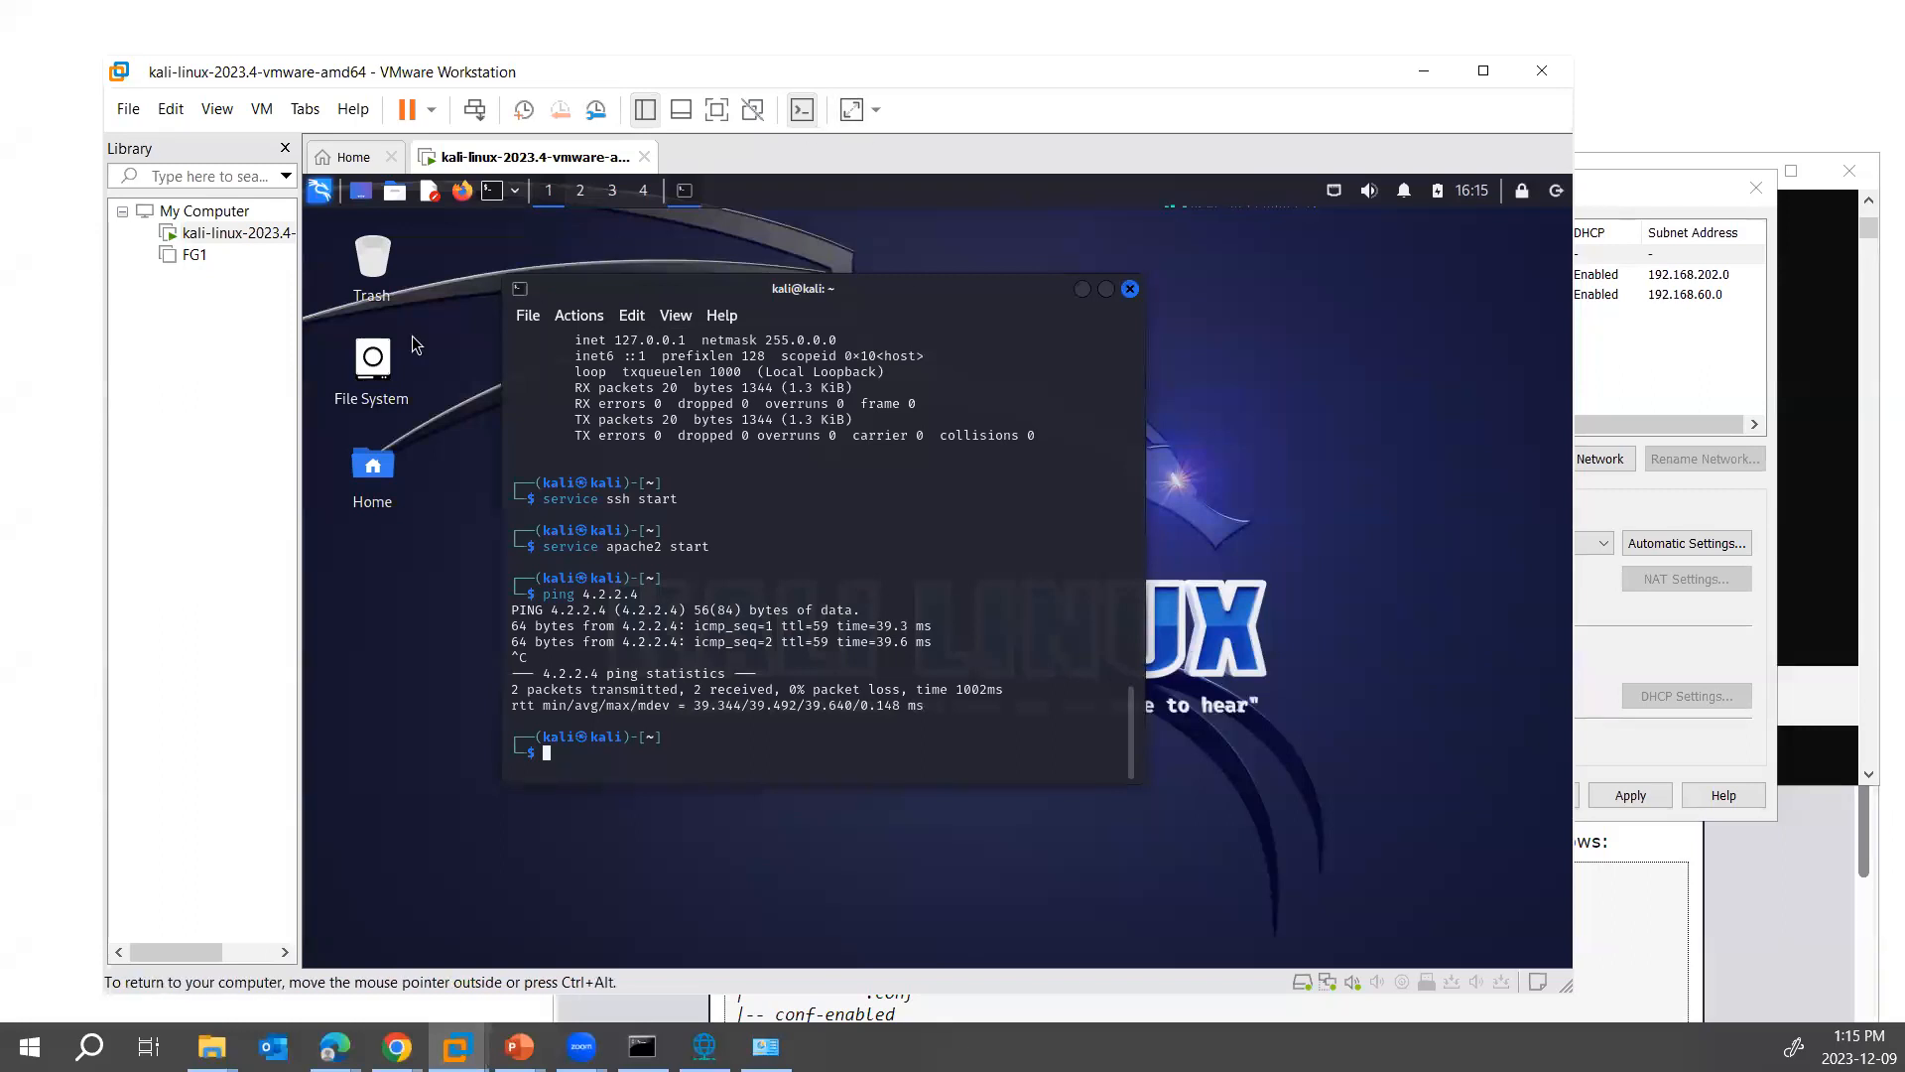
- Switch to the PowerPoint slide show to view the VM network types diagram, and return to VMware Workstation
right_click(222, 239)
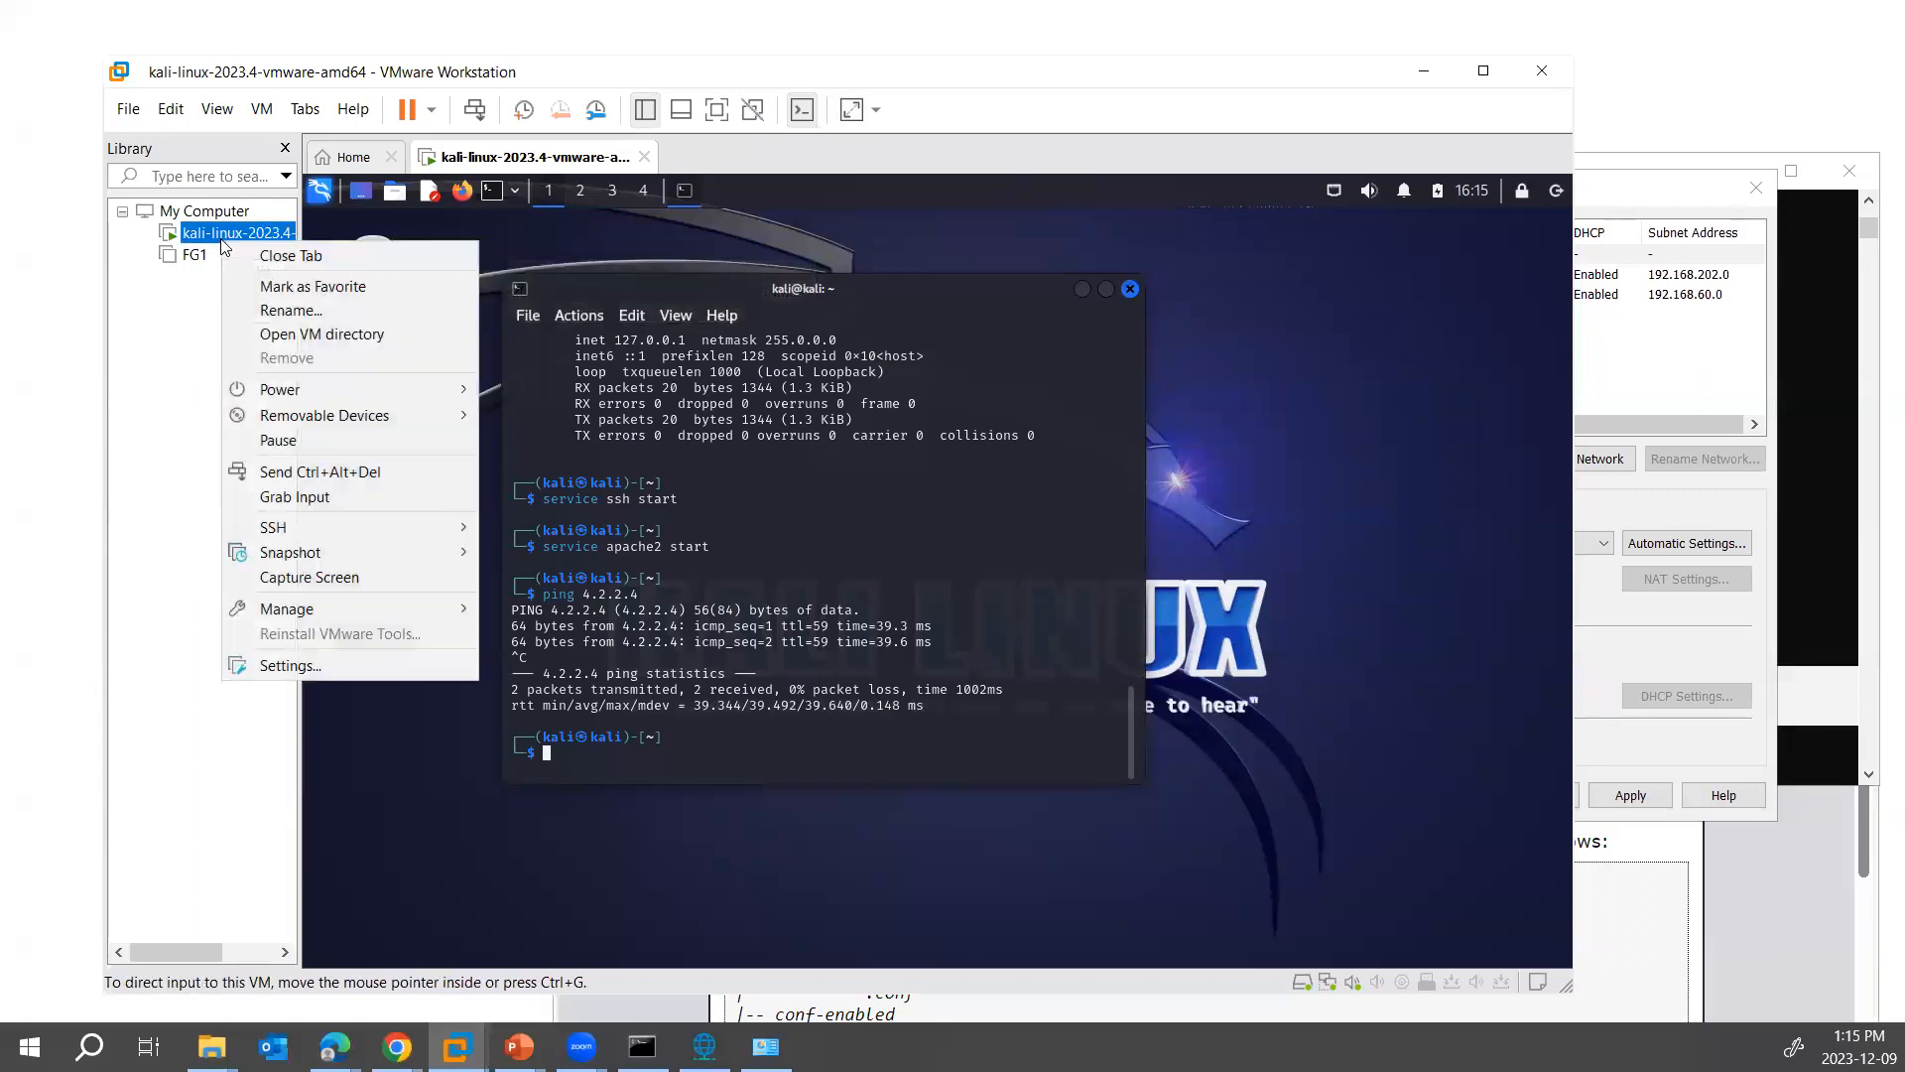
click(519, 1047)
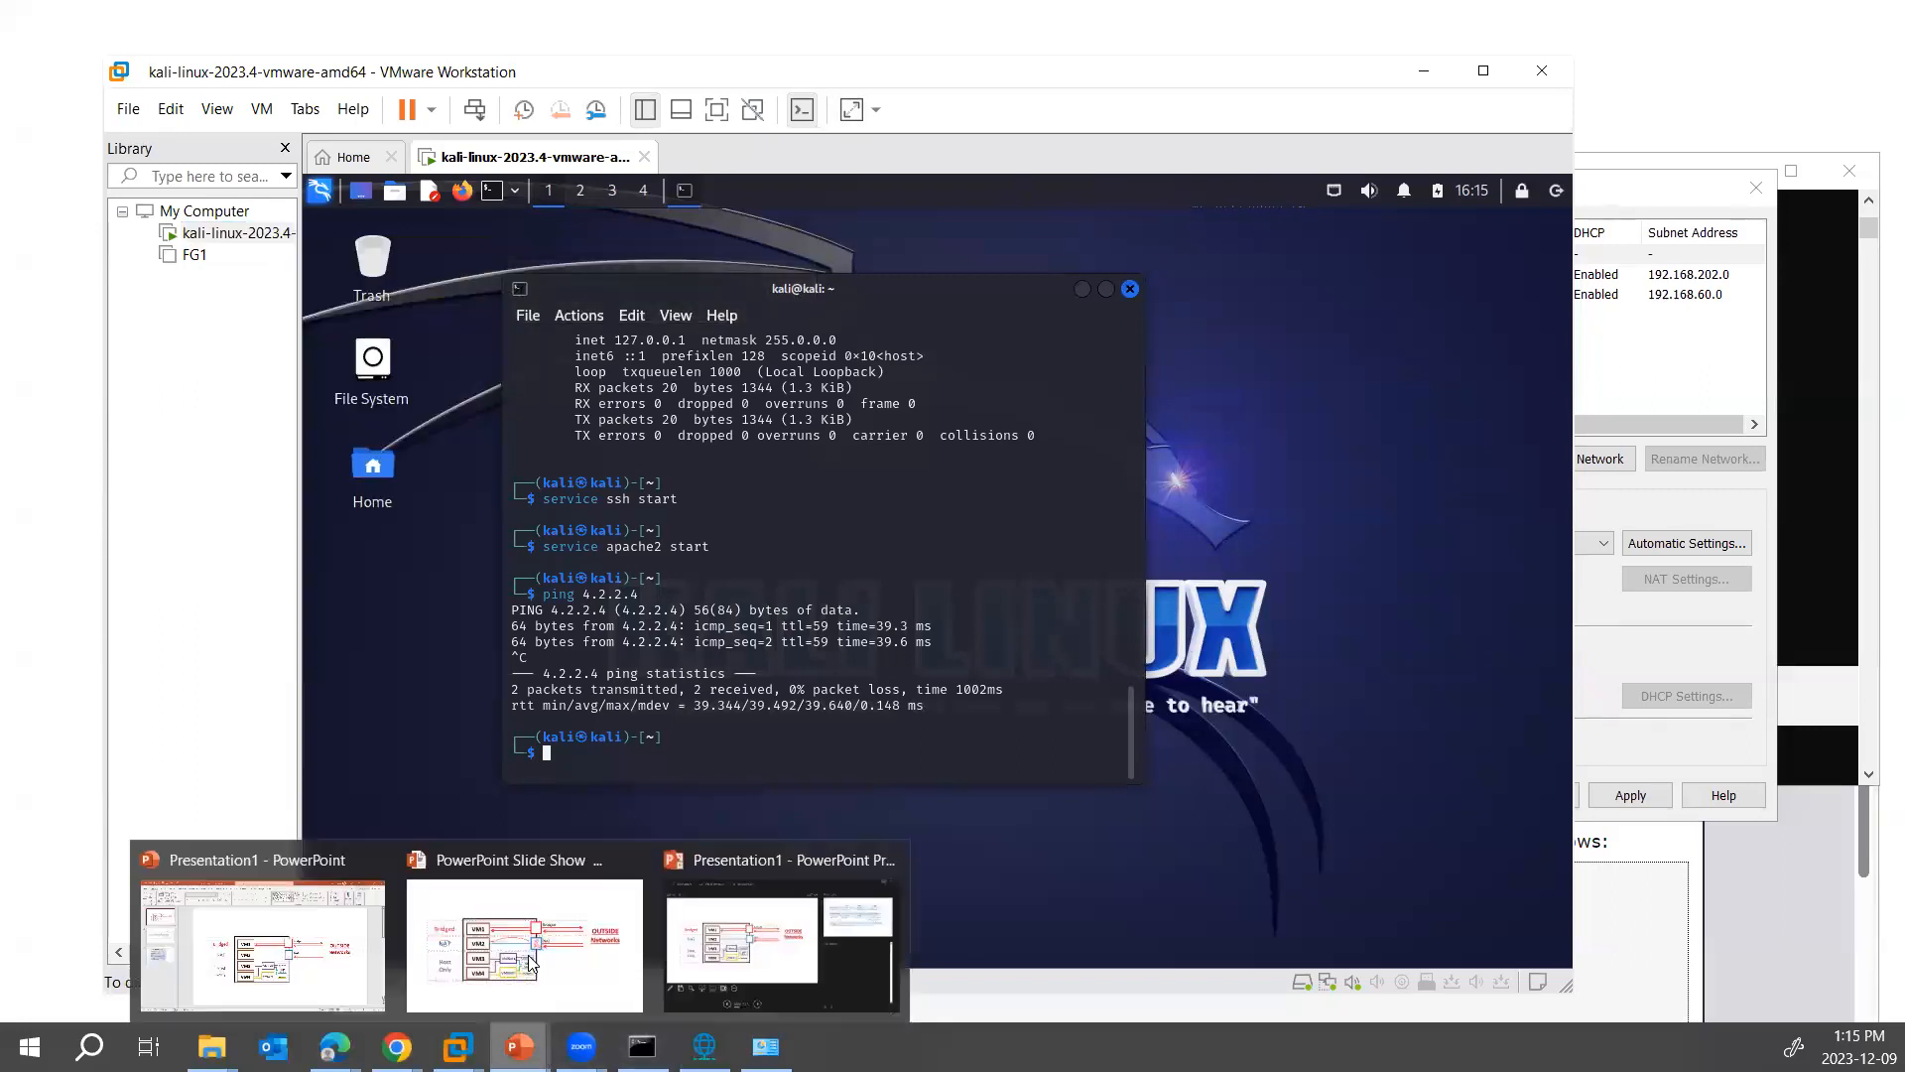
click(529, 961)
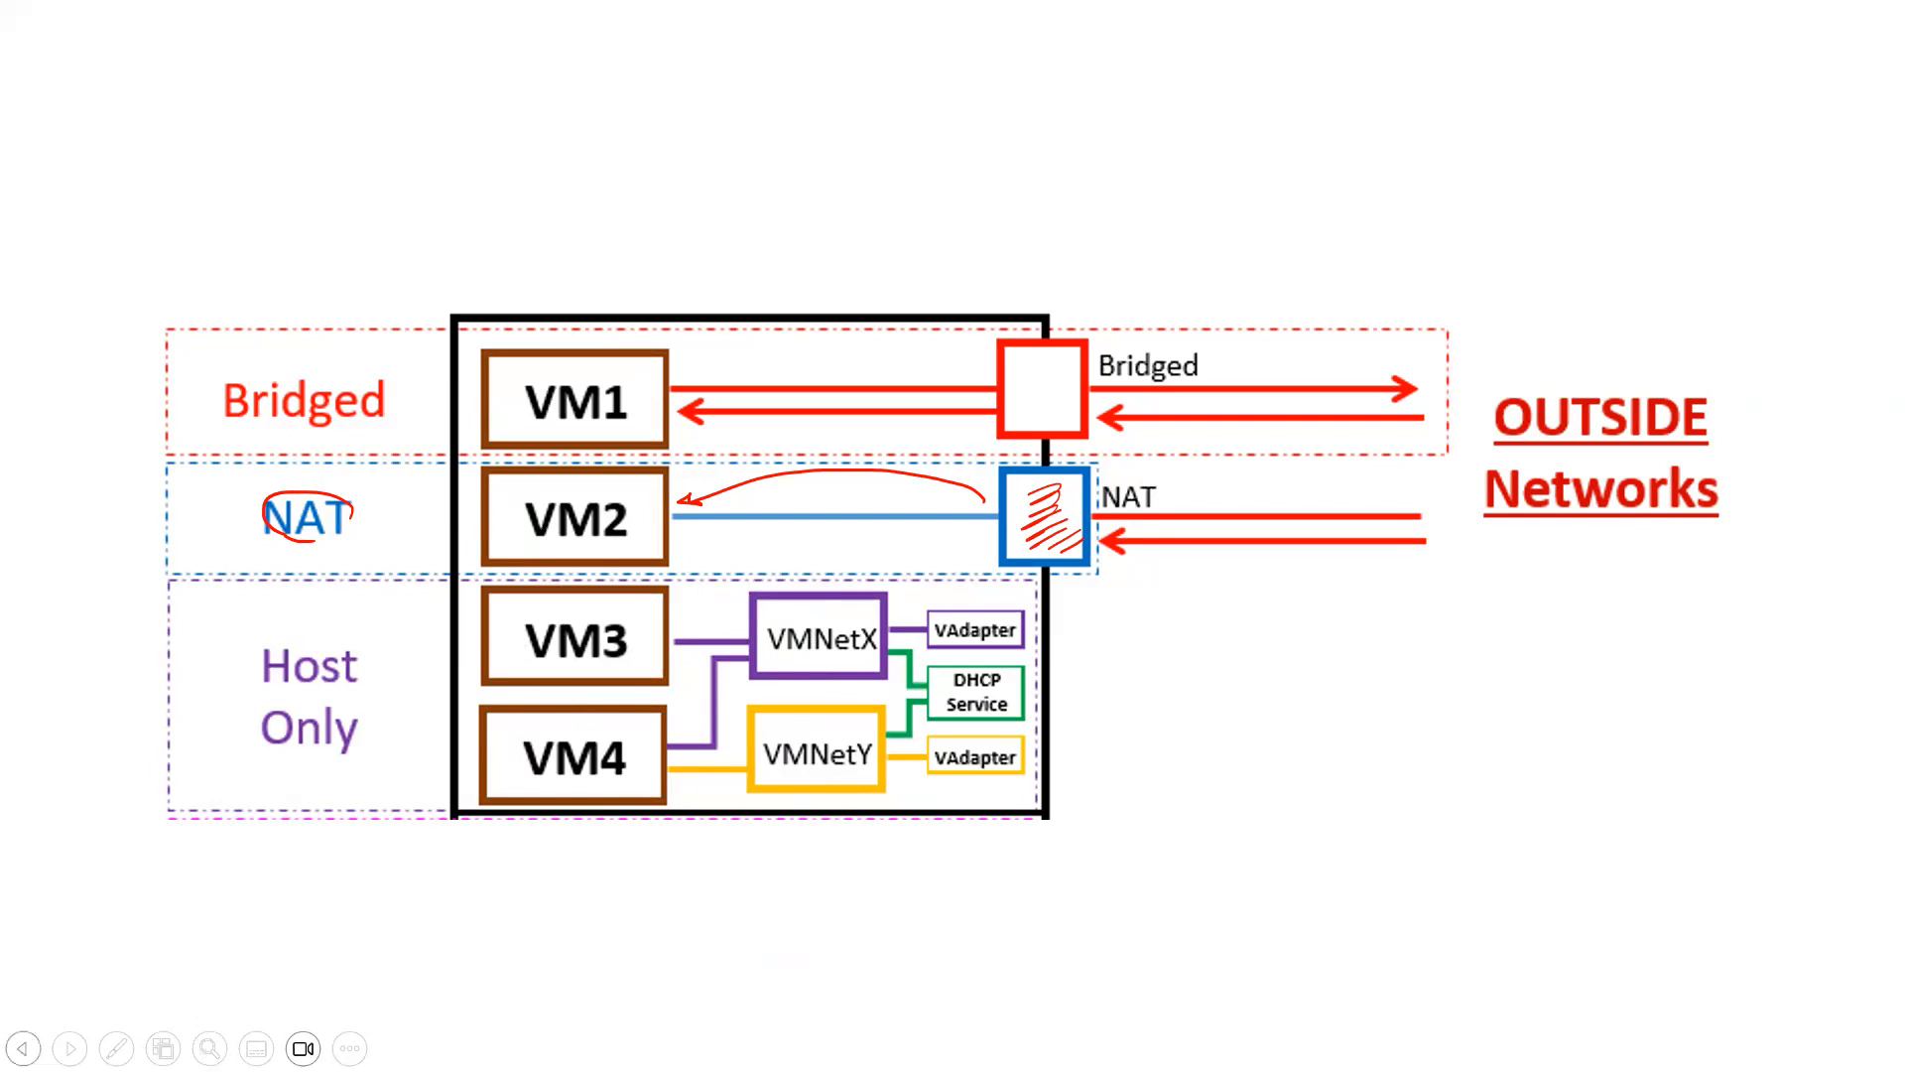
key(alt+Tab)
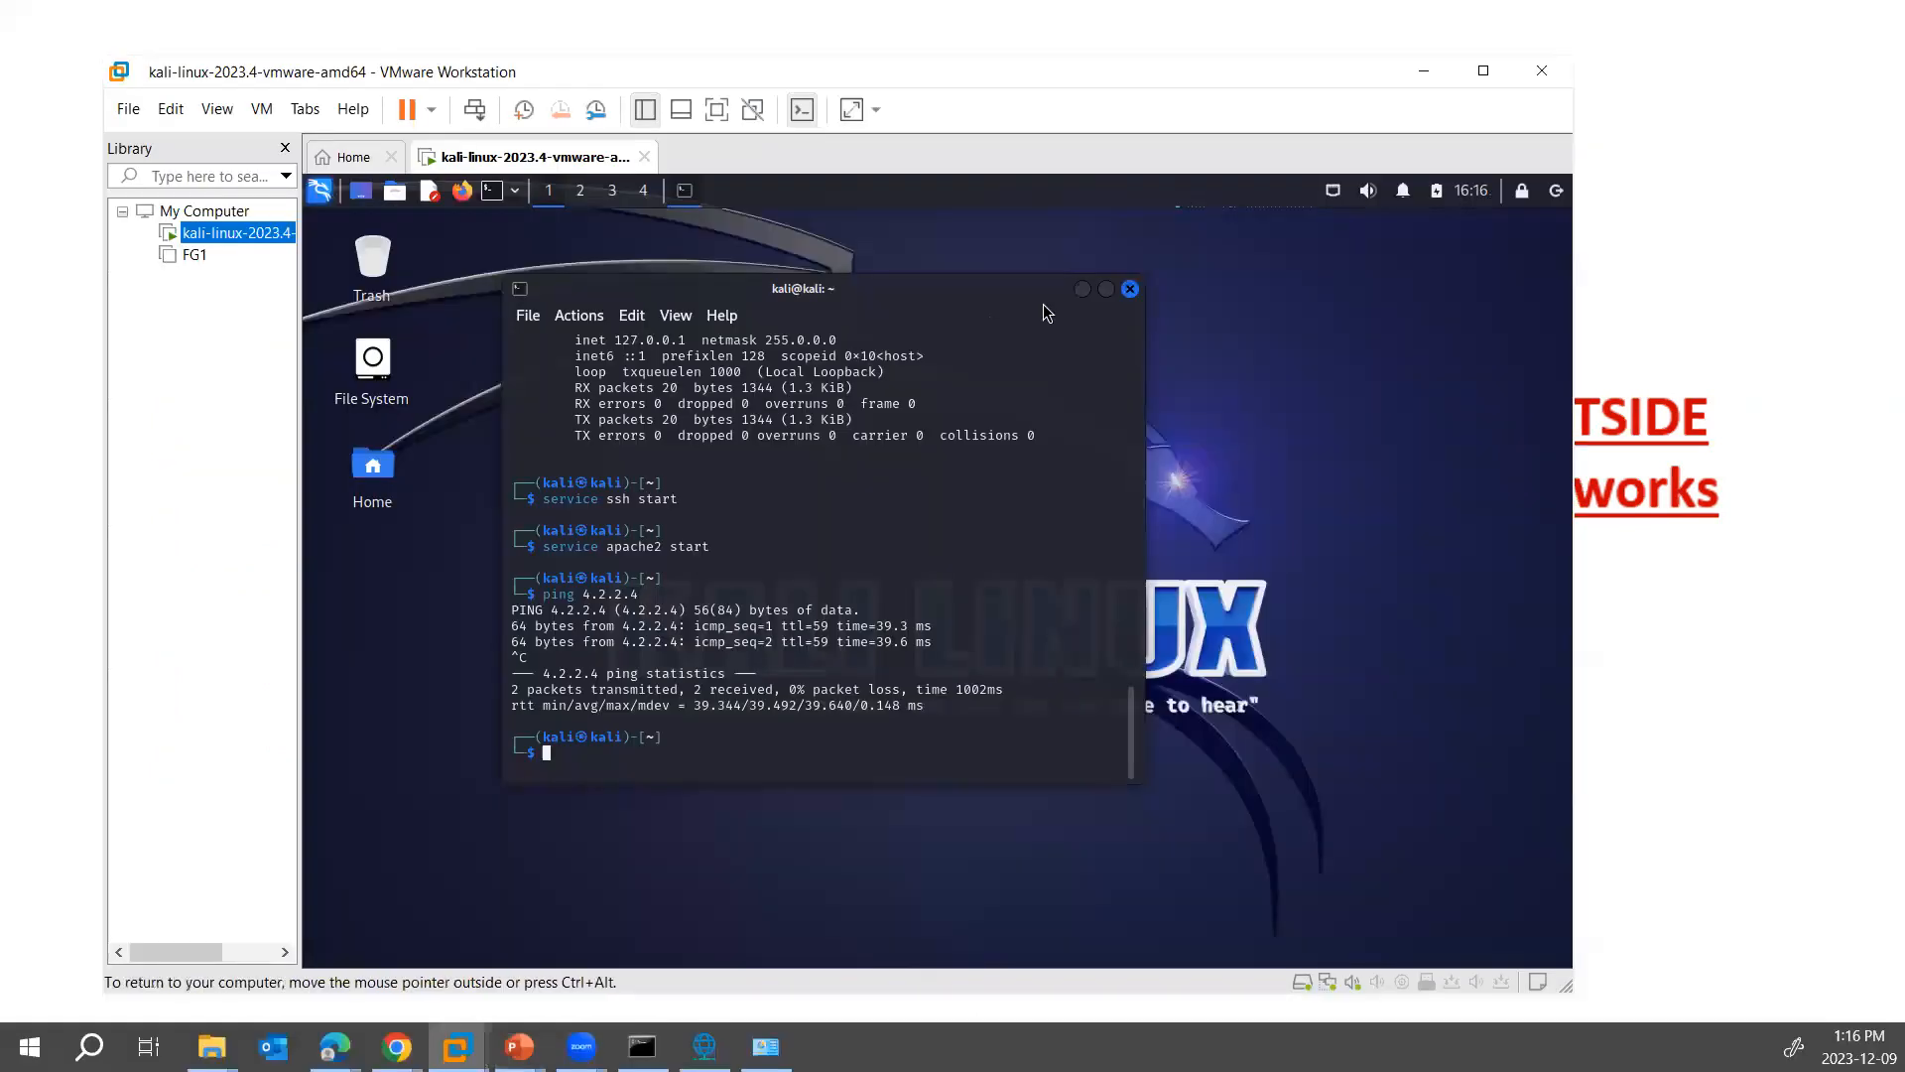
- Change the Kali virtual machine's network adapter to Host-only and apply the settings
right_click(220, 238)
click(260, 667)
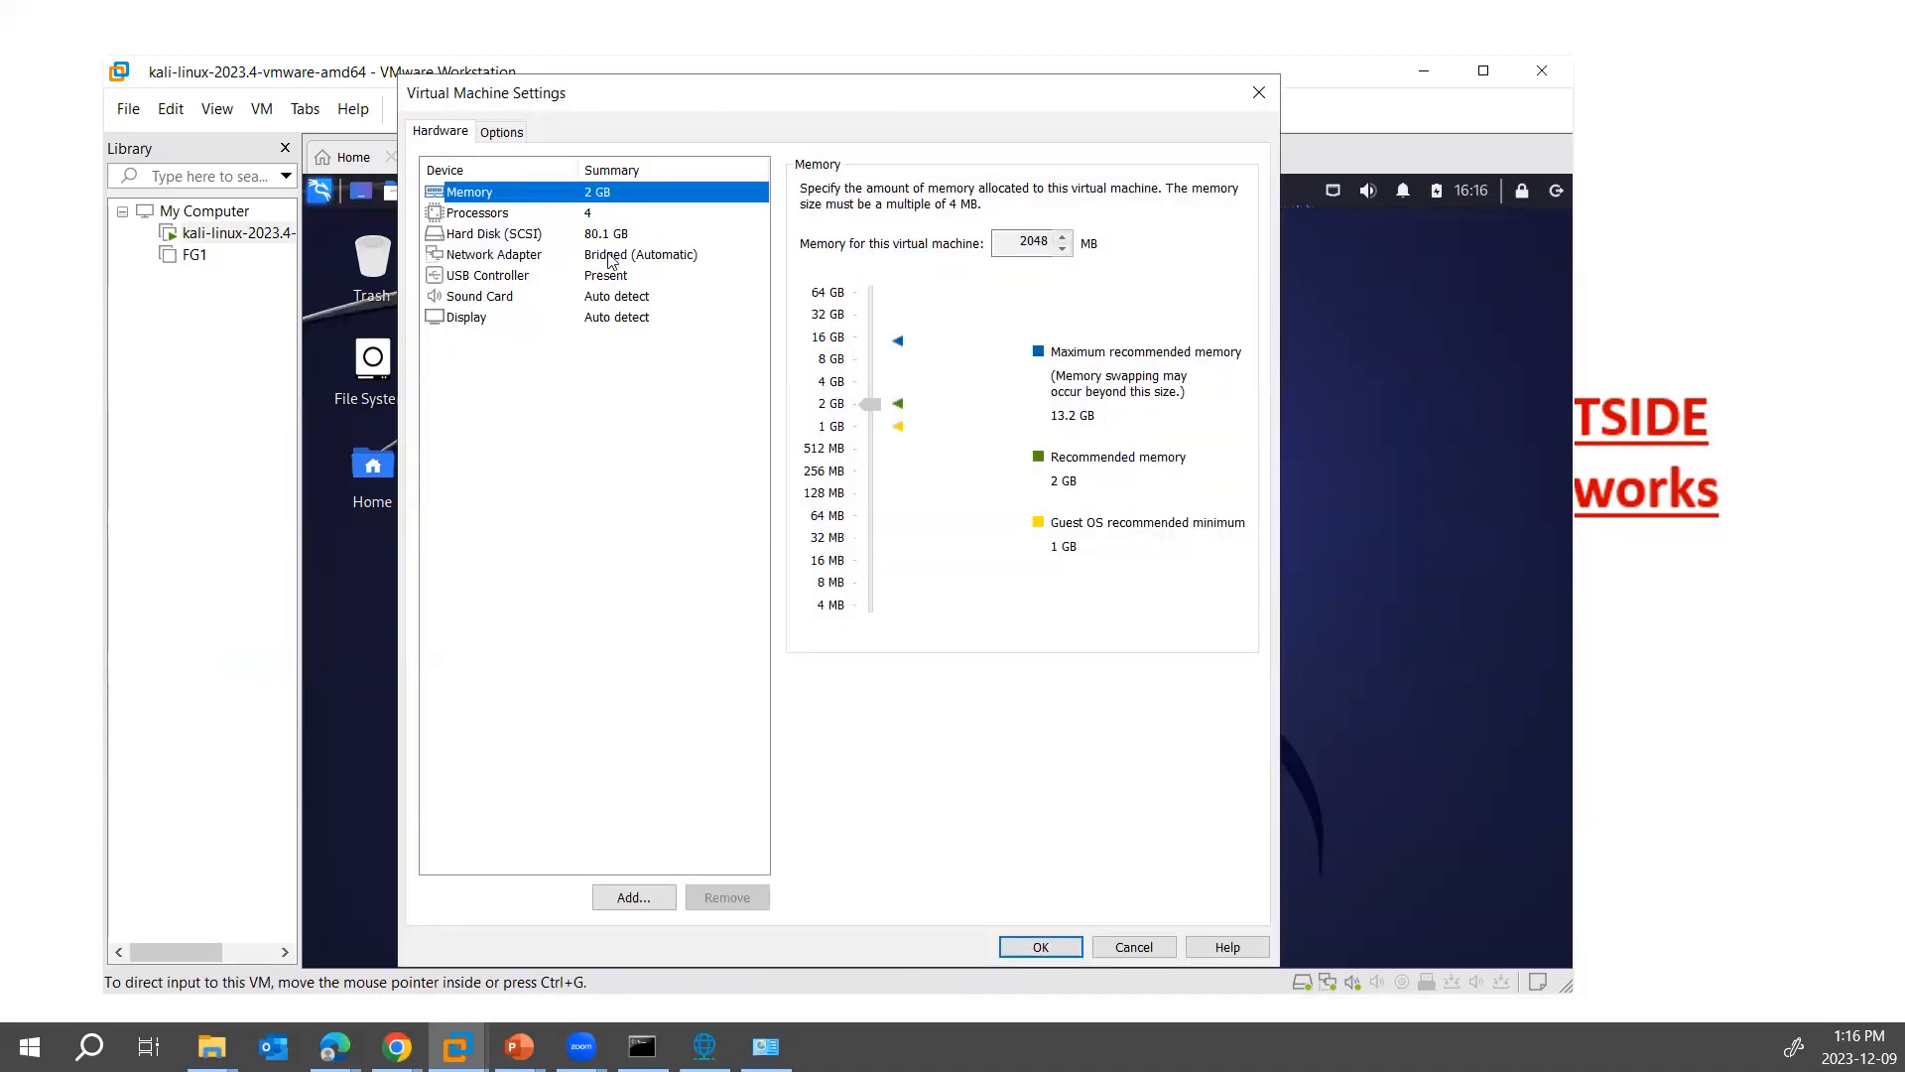
click(609, 256)
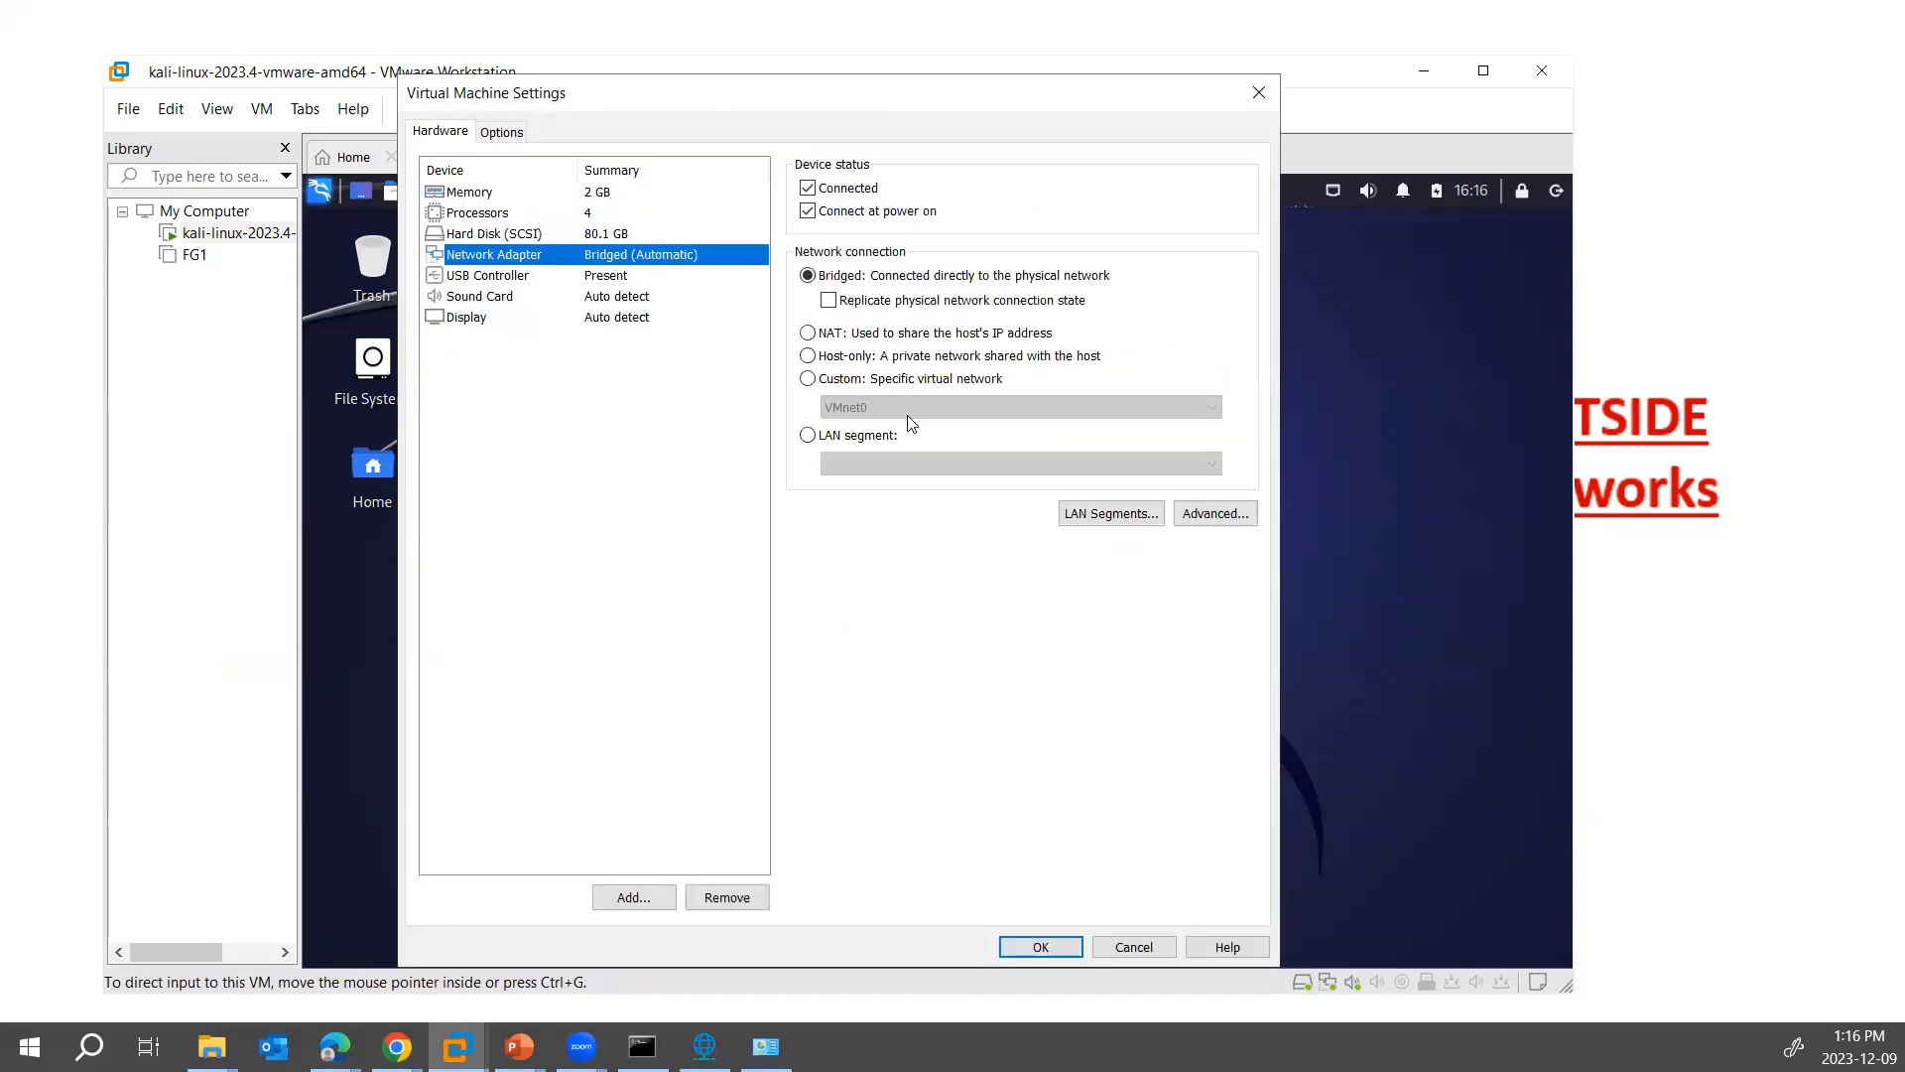
click(833, 361)
click(1040, 947)
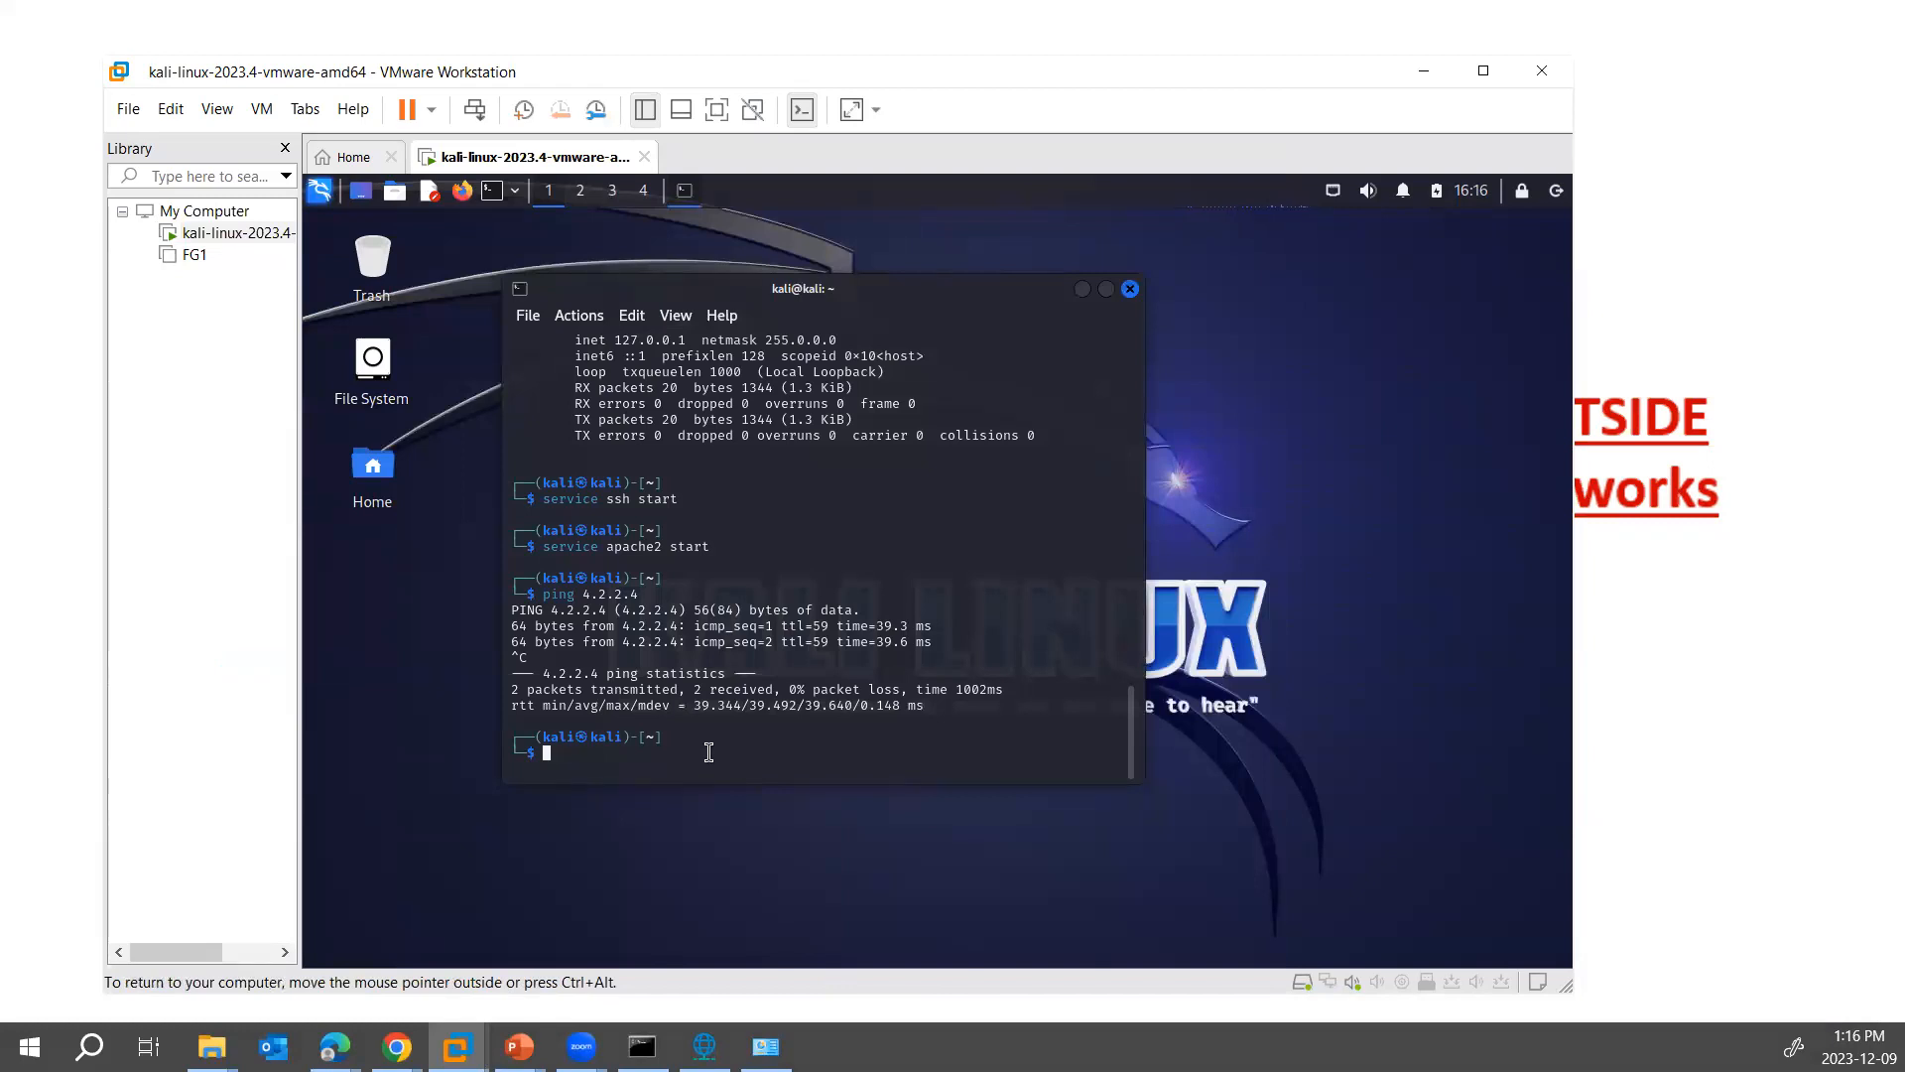
- Disconnect and reconnect Kali's wired network connection, dismissing the VPN connection type dialog
click(1330, 196)
click(1380, 279)
click(1332, 196)
mouse_move(1335, 279)
click(1245, 278)
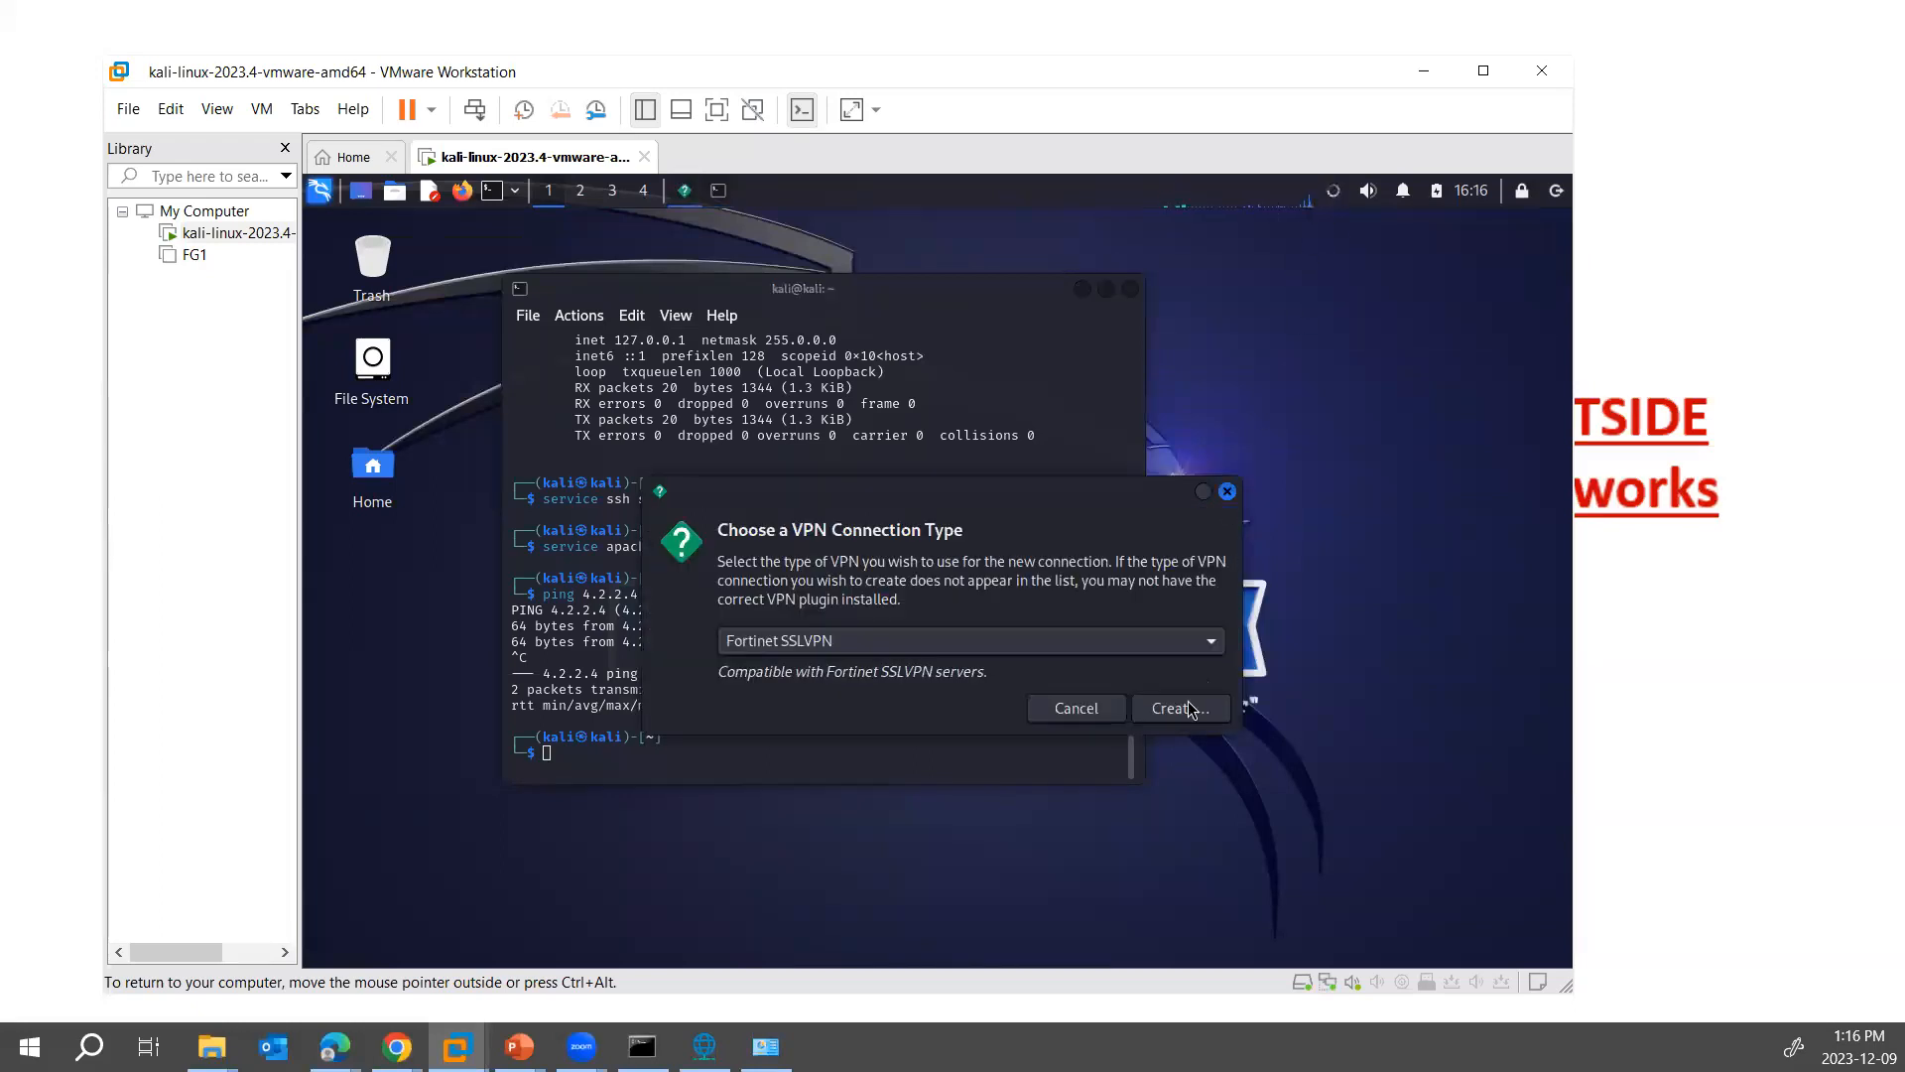
click(1076, 708)
click(1333, 197)
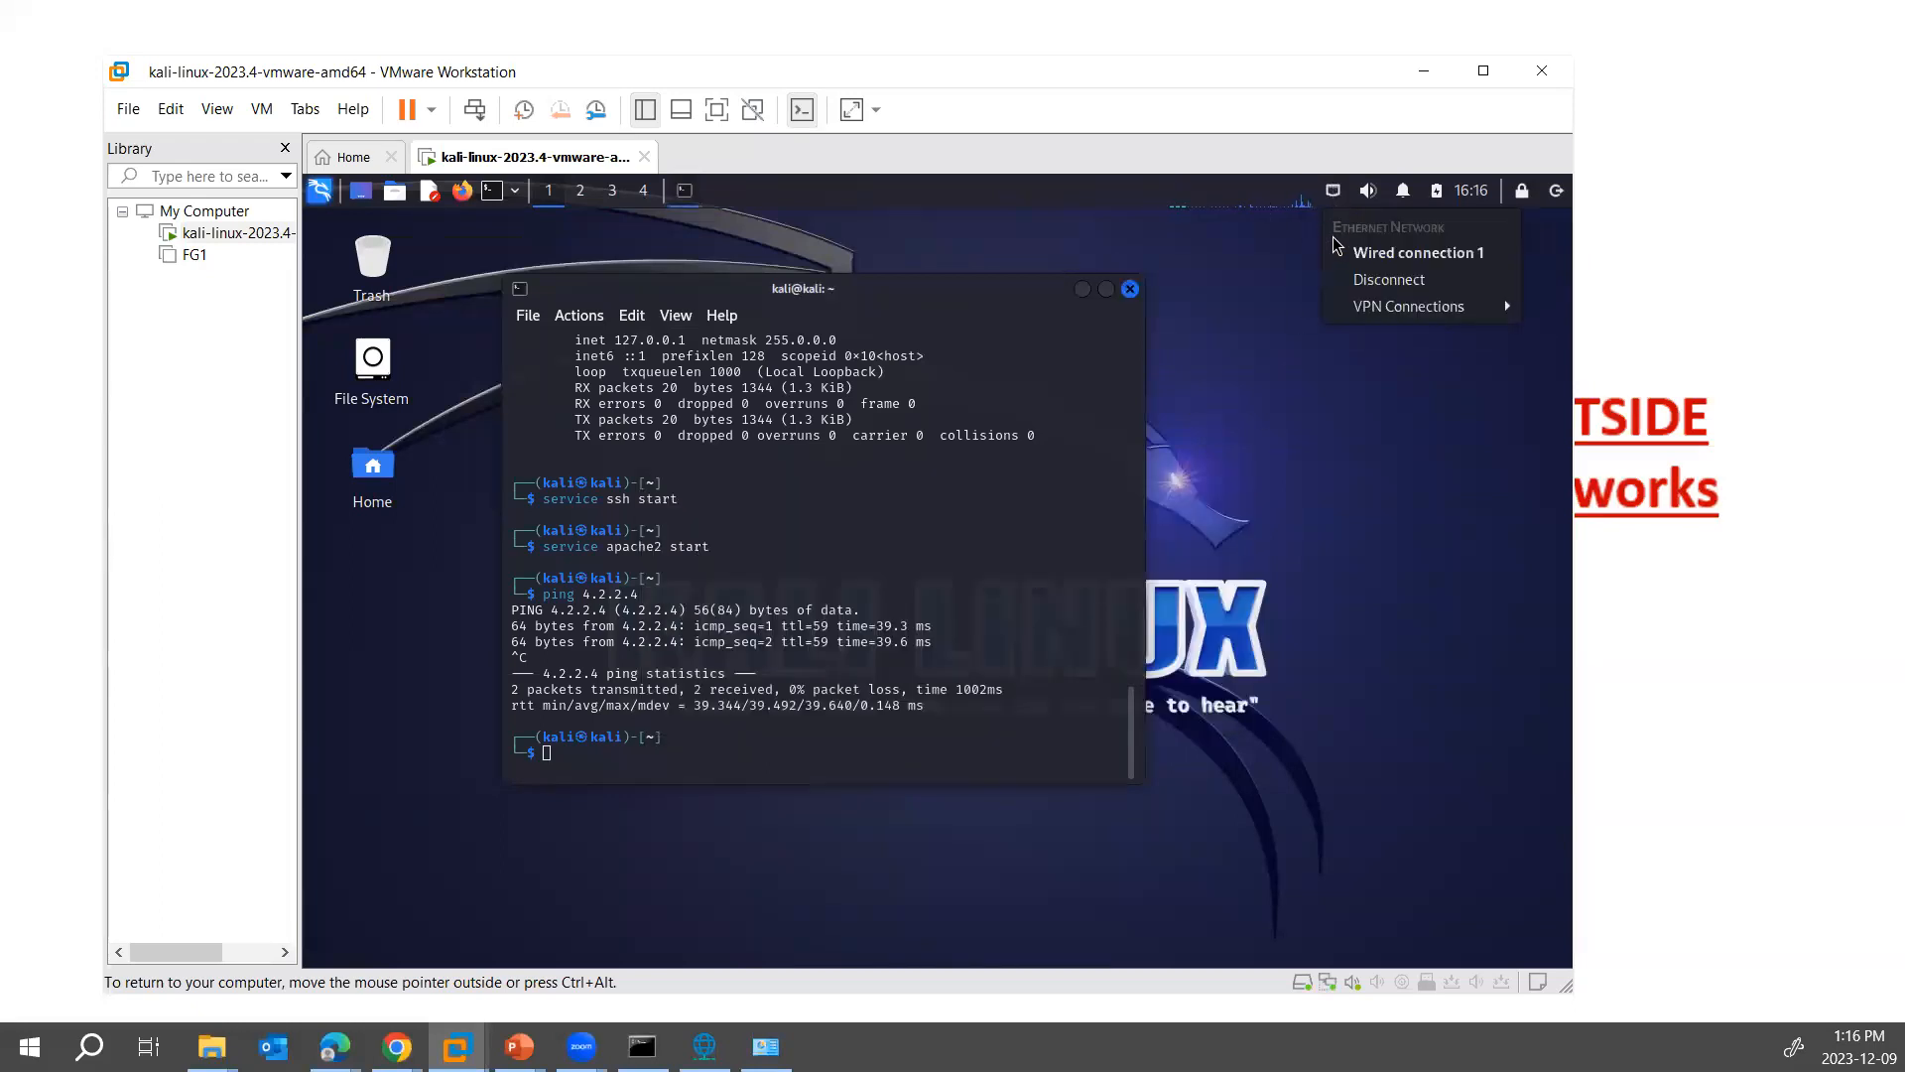
- Run ifconfig in the Kali terminal and highlight eth0's addressing
click(826, 665)
text(ifconfig)
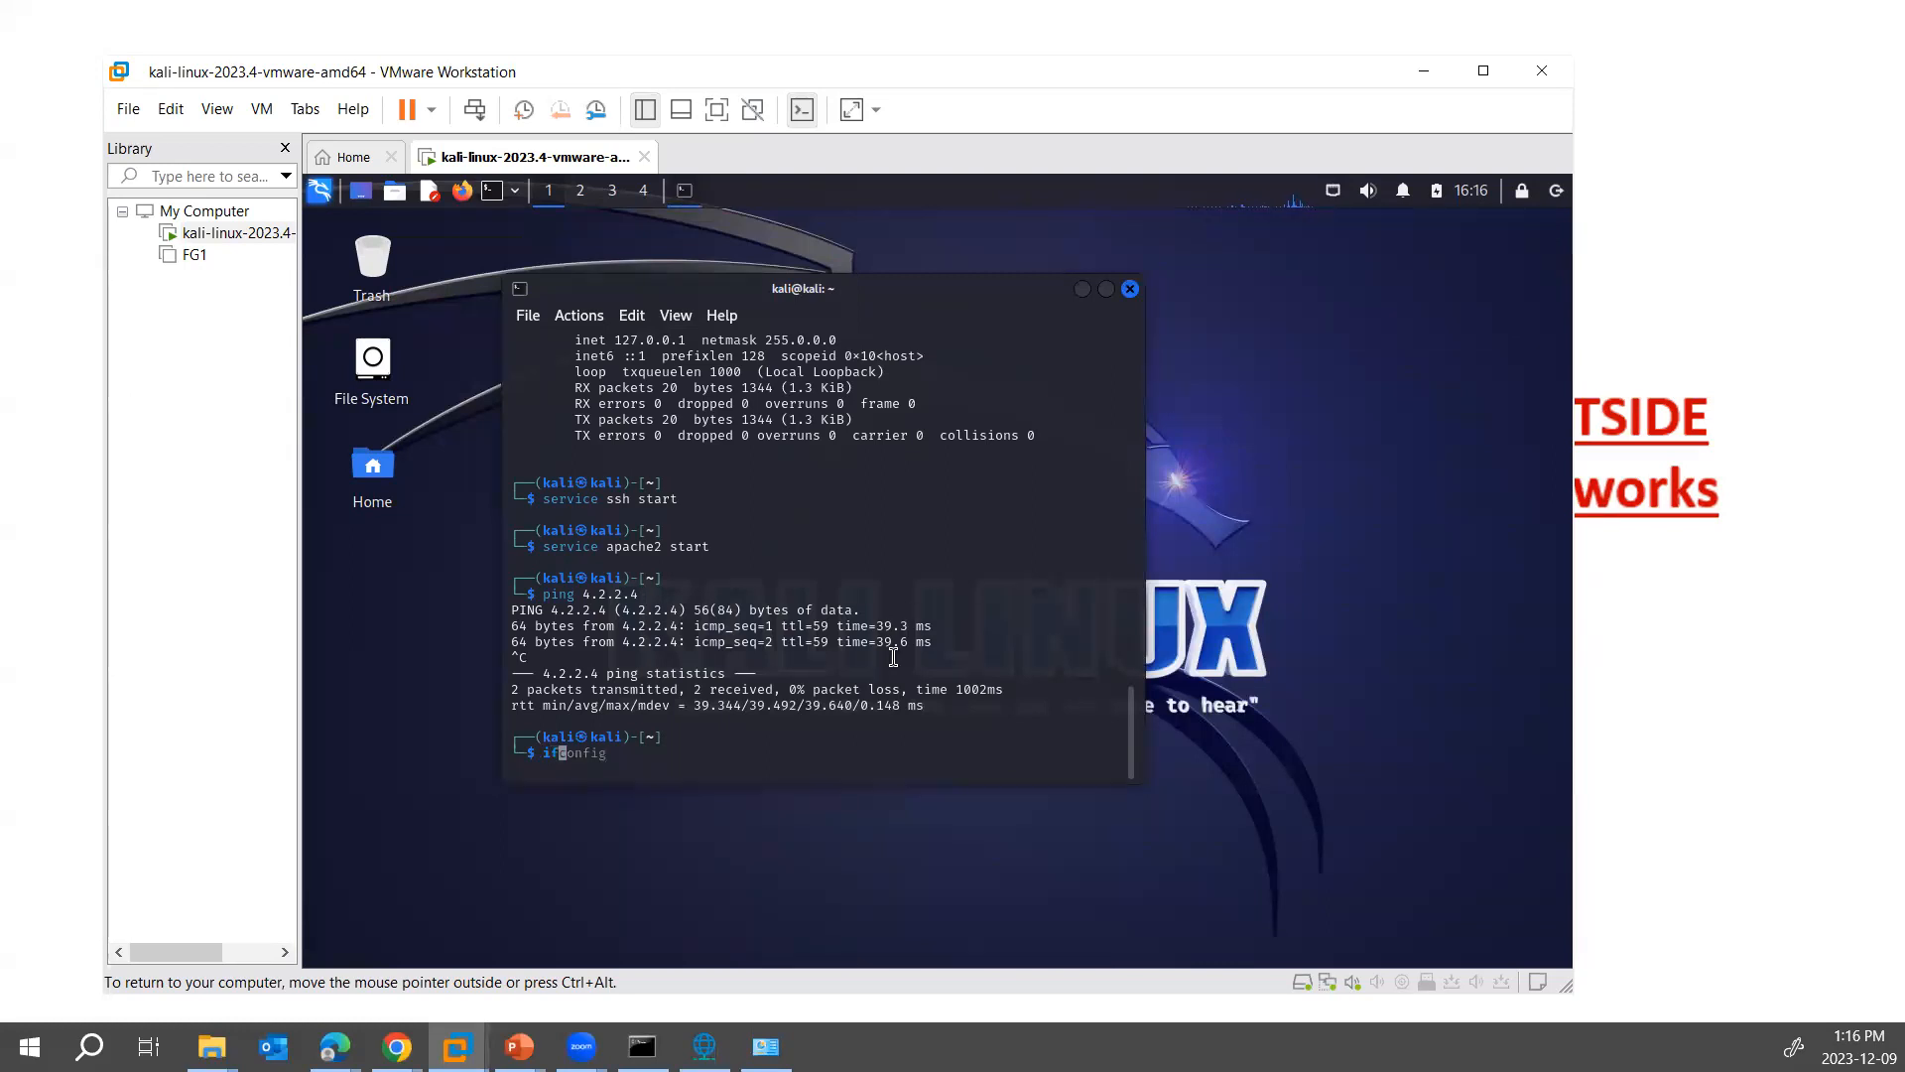
key(Return)
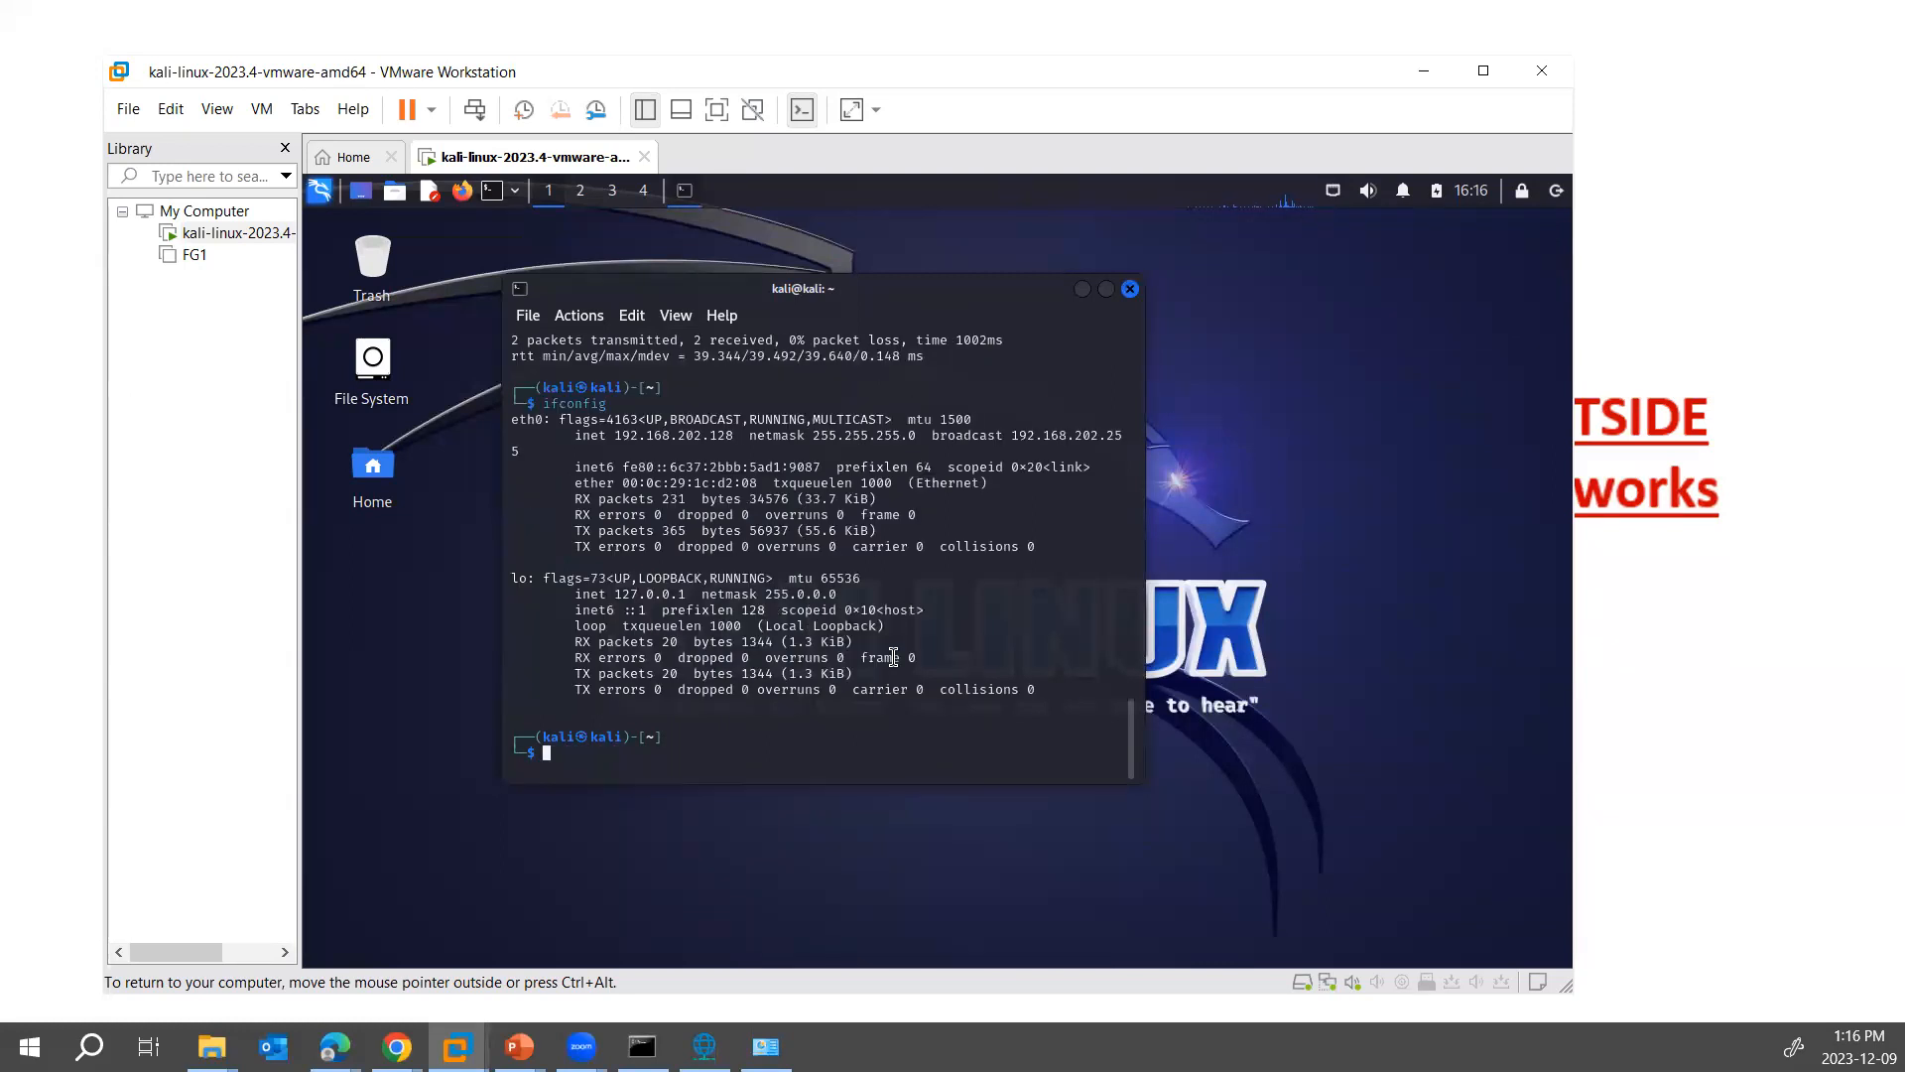
drag(598, 437, 742, 506)
- Compare Kali's eth0 addressing with host-only VMnet1 in the Virtual Network Editor and locate the host's VMnet1 adapter in Network Connections
click(705, 1046)
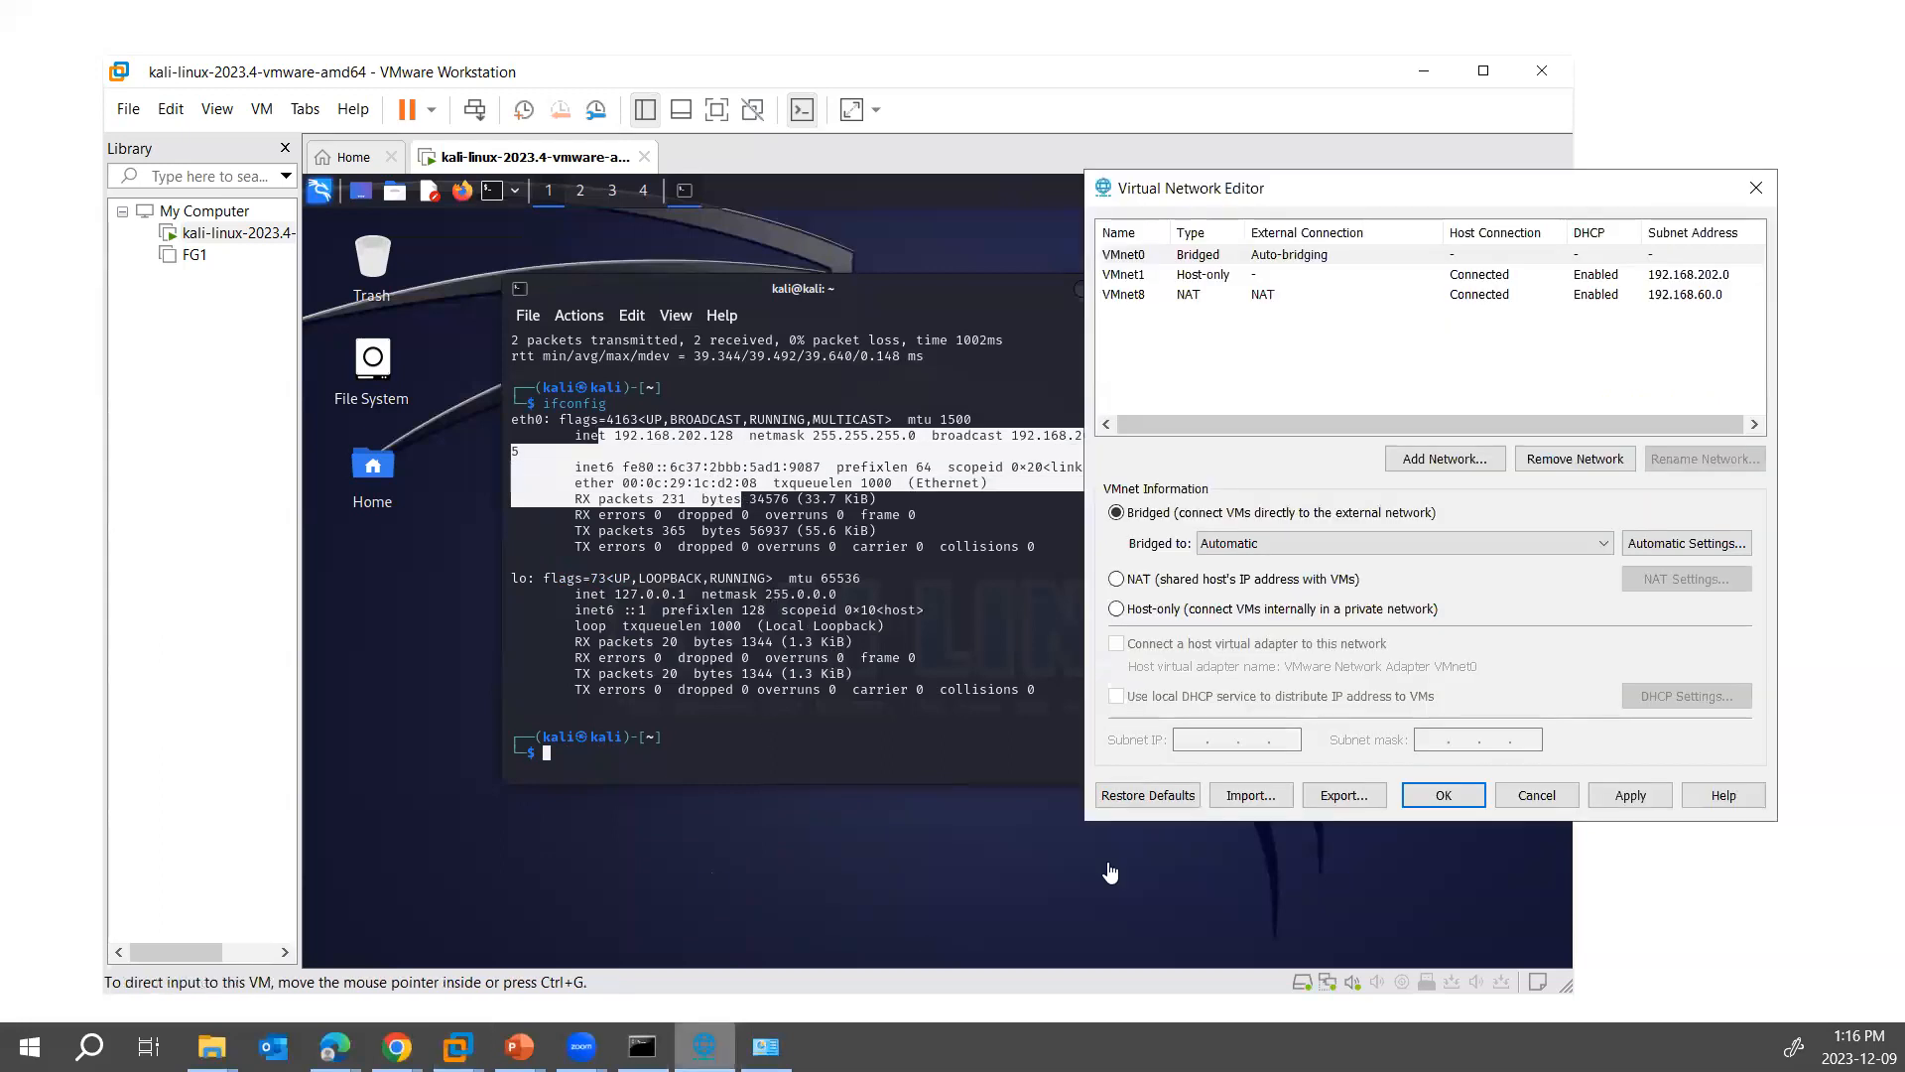
click(1194, 278)
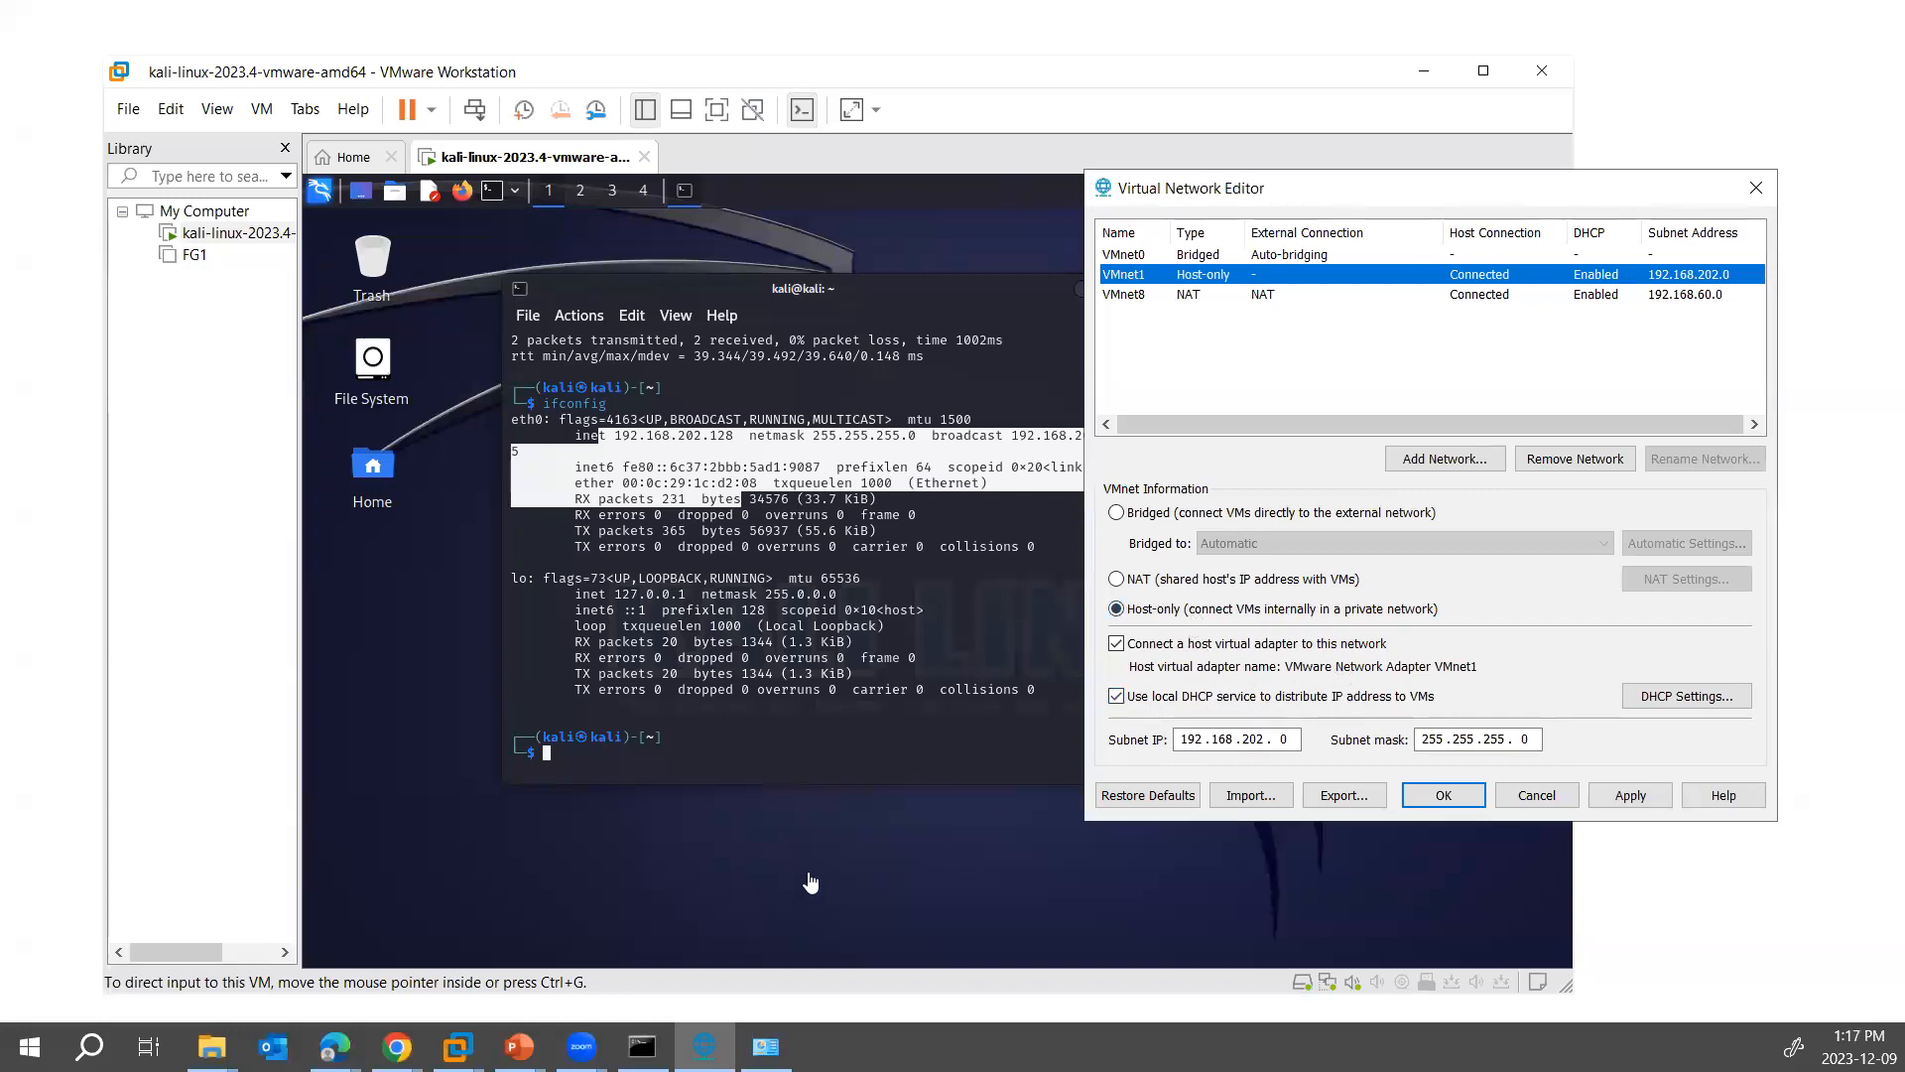
click(767, 1047)
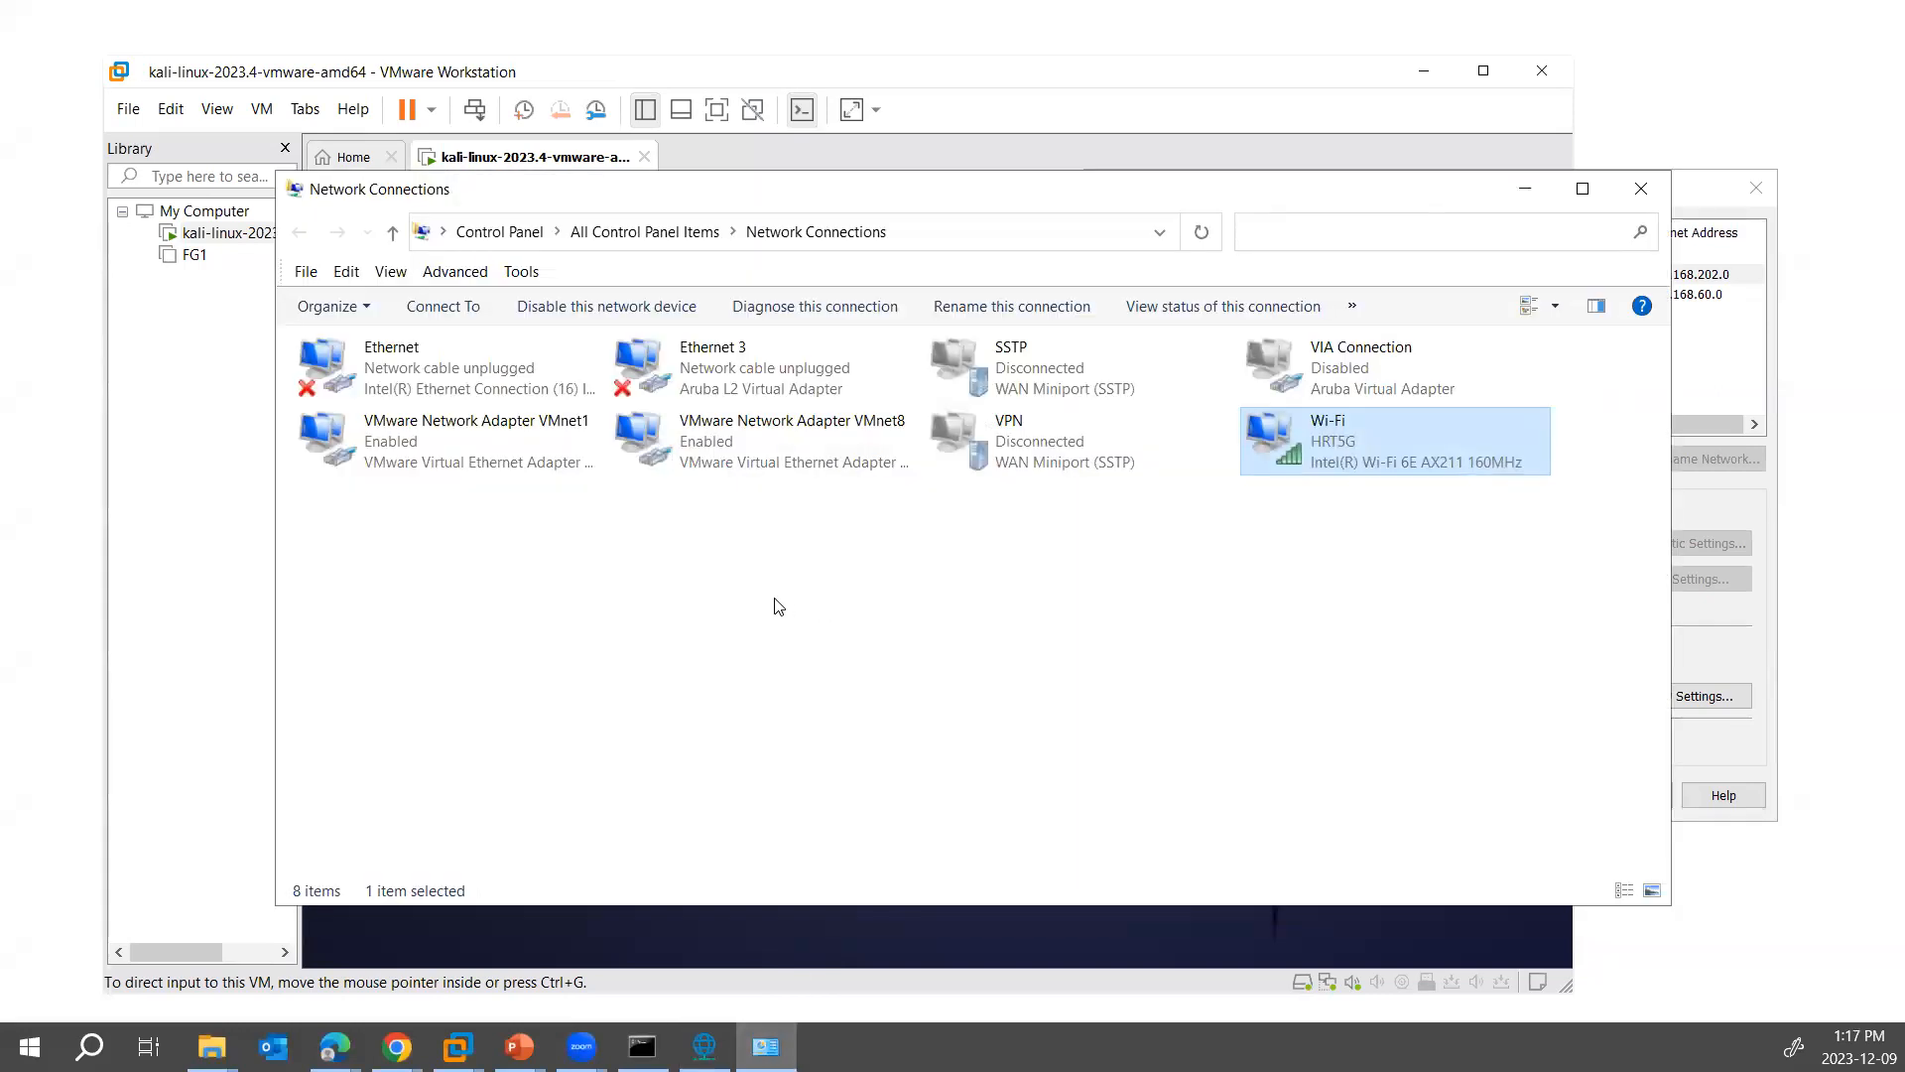
click(811, 611)
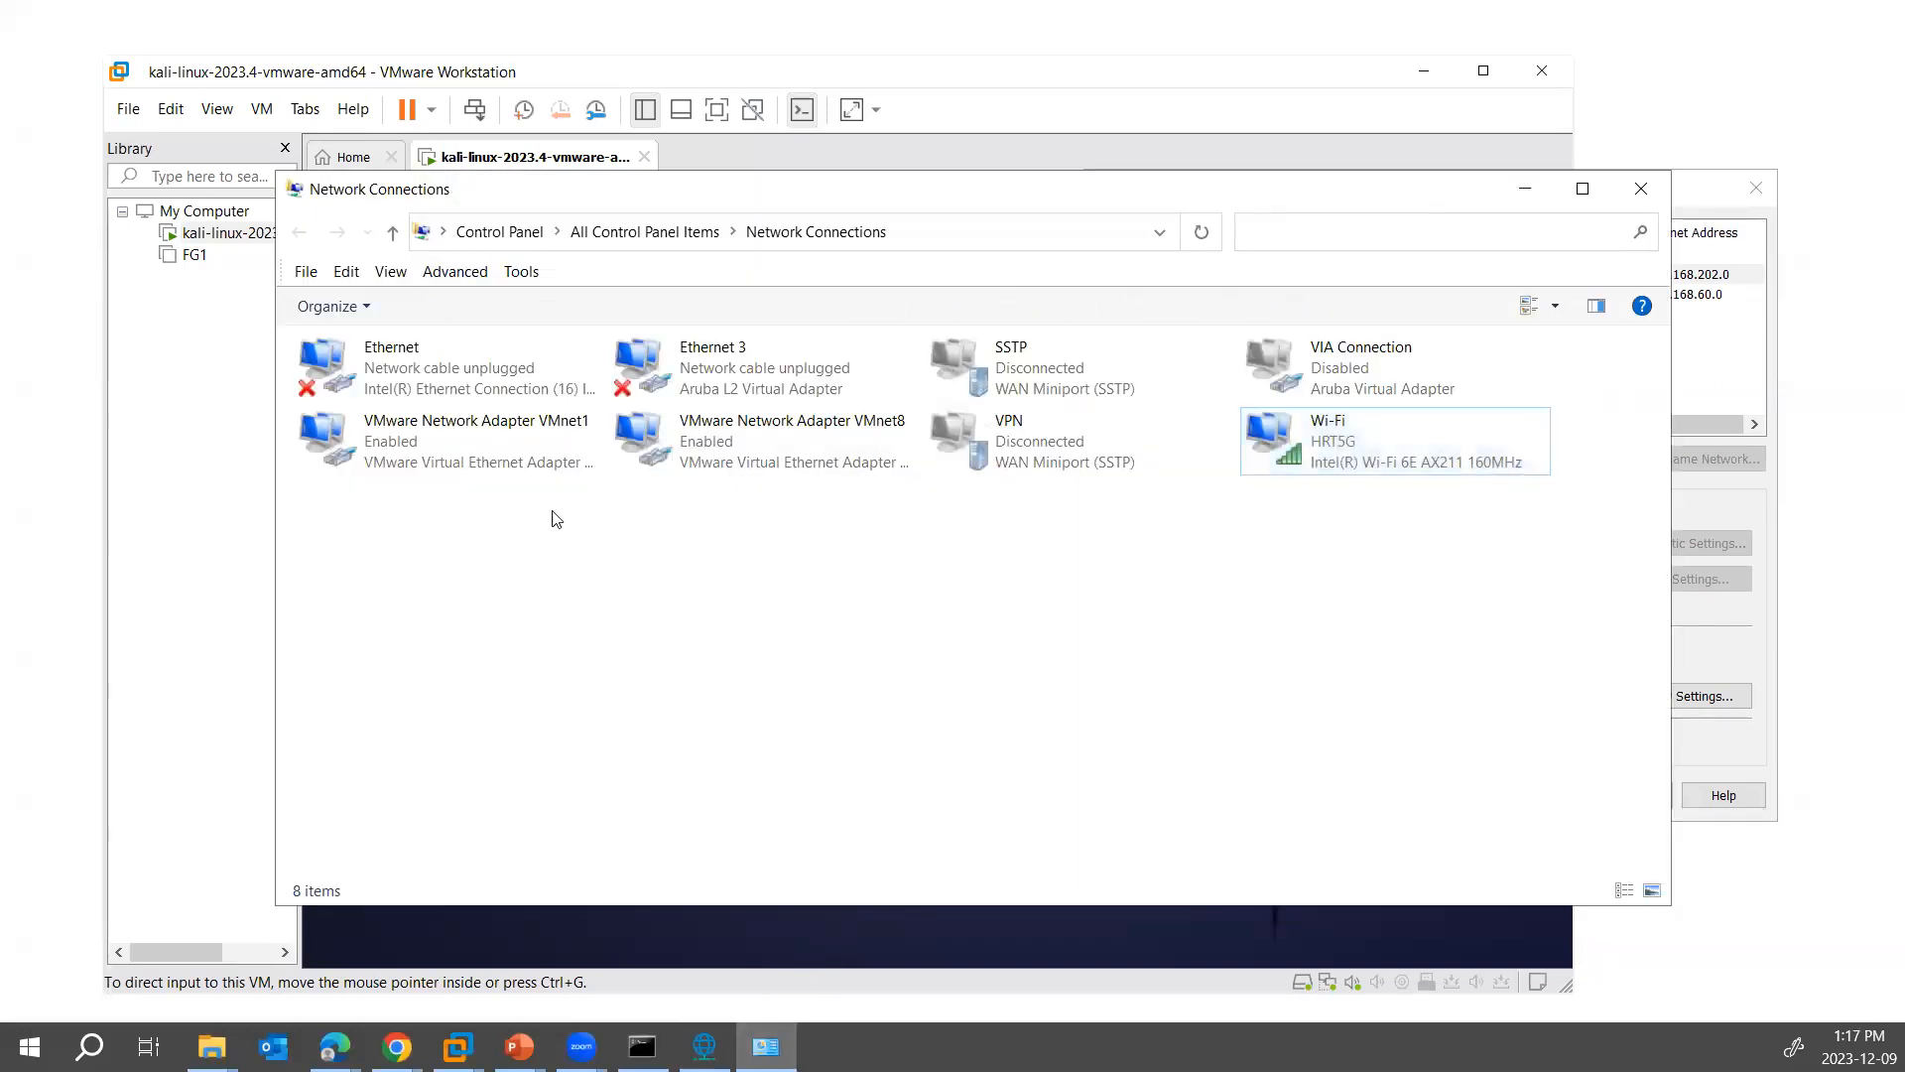
click(457, 440)
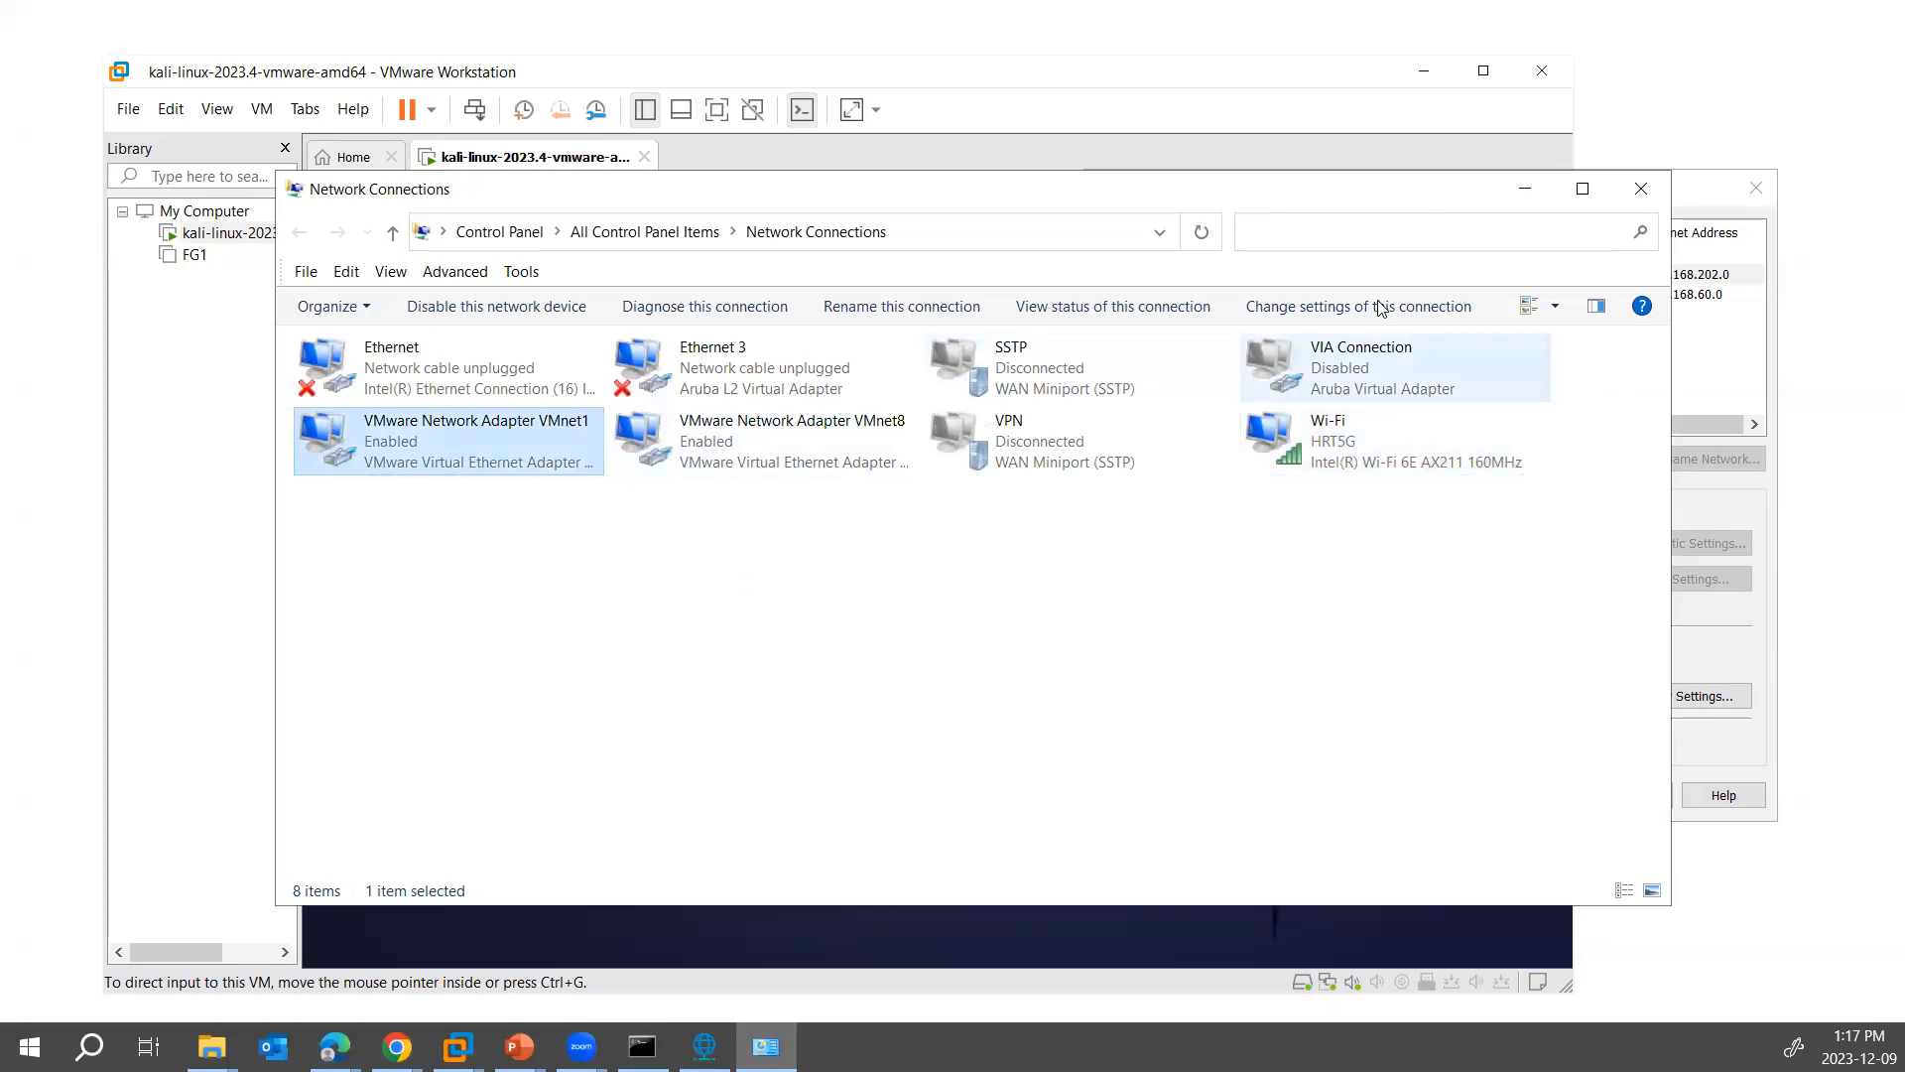
click(1525, 189)
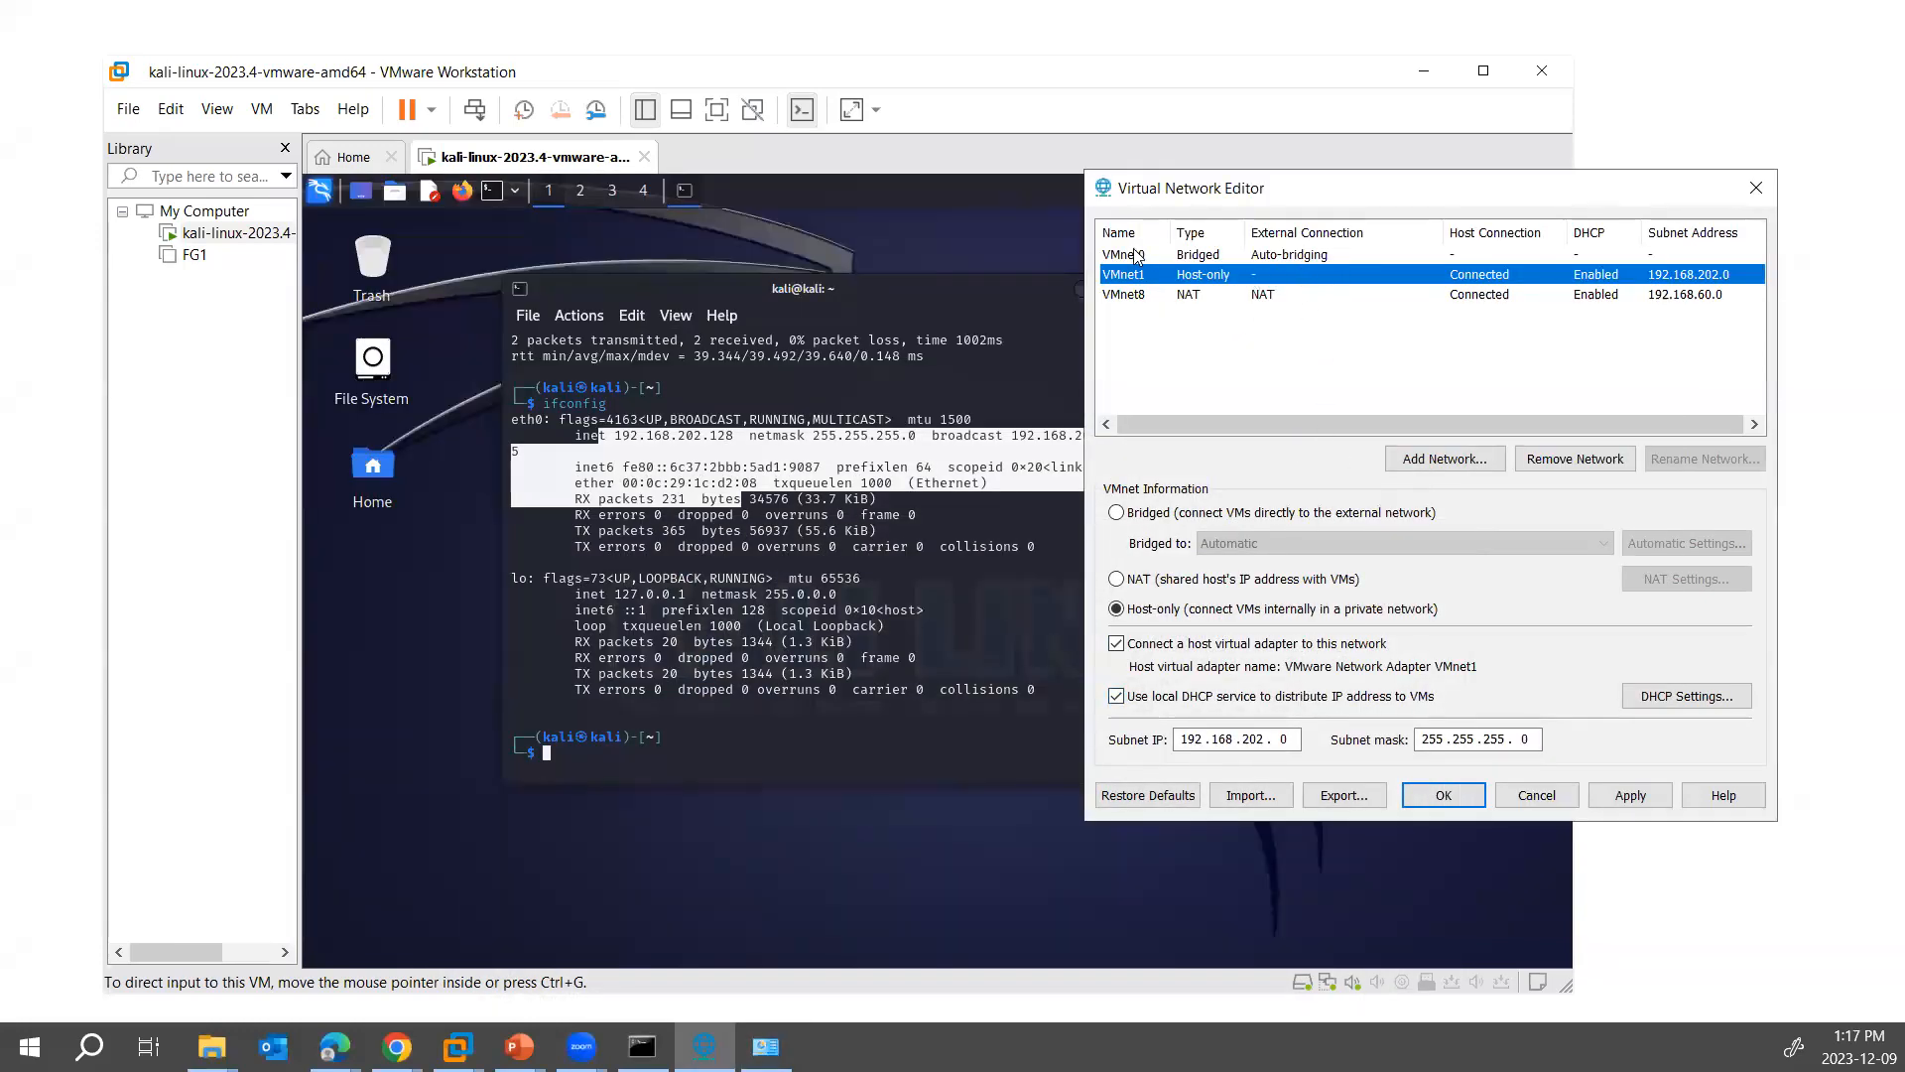
- Compare the NAT network VMnet8 with VMnet1, and examine VMnet1's DHCP settings without changing them
click(1141, 298)
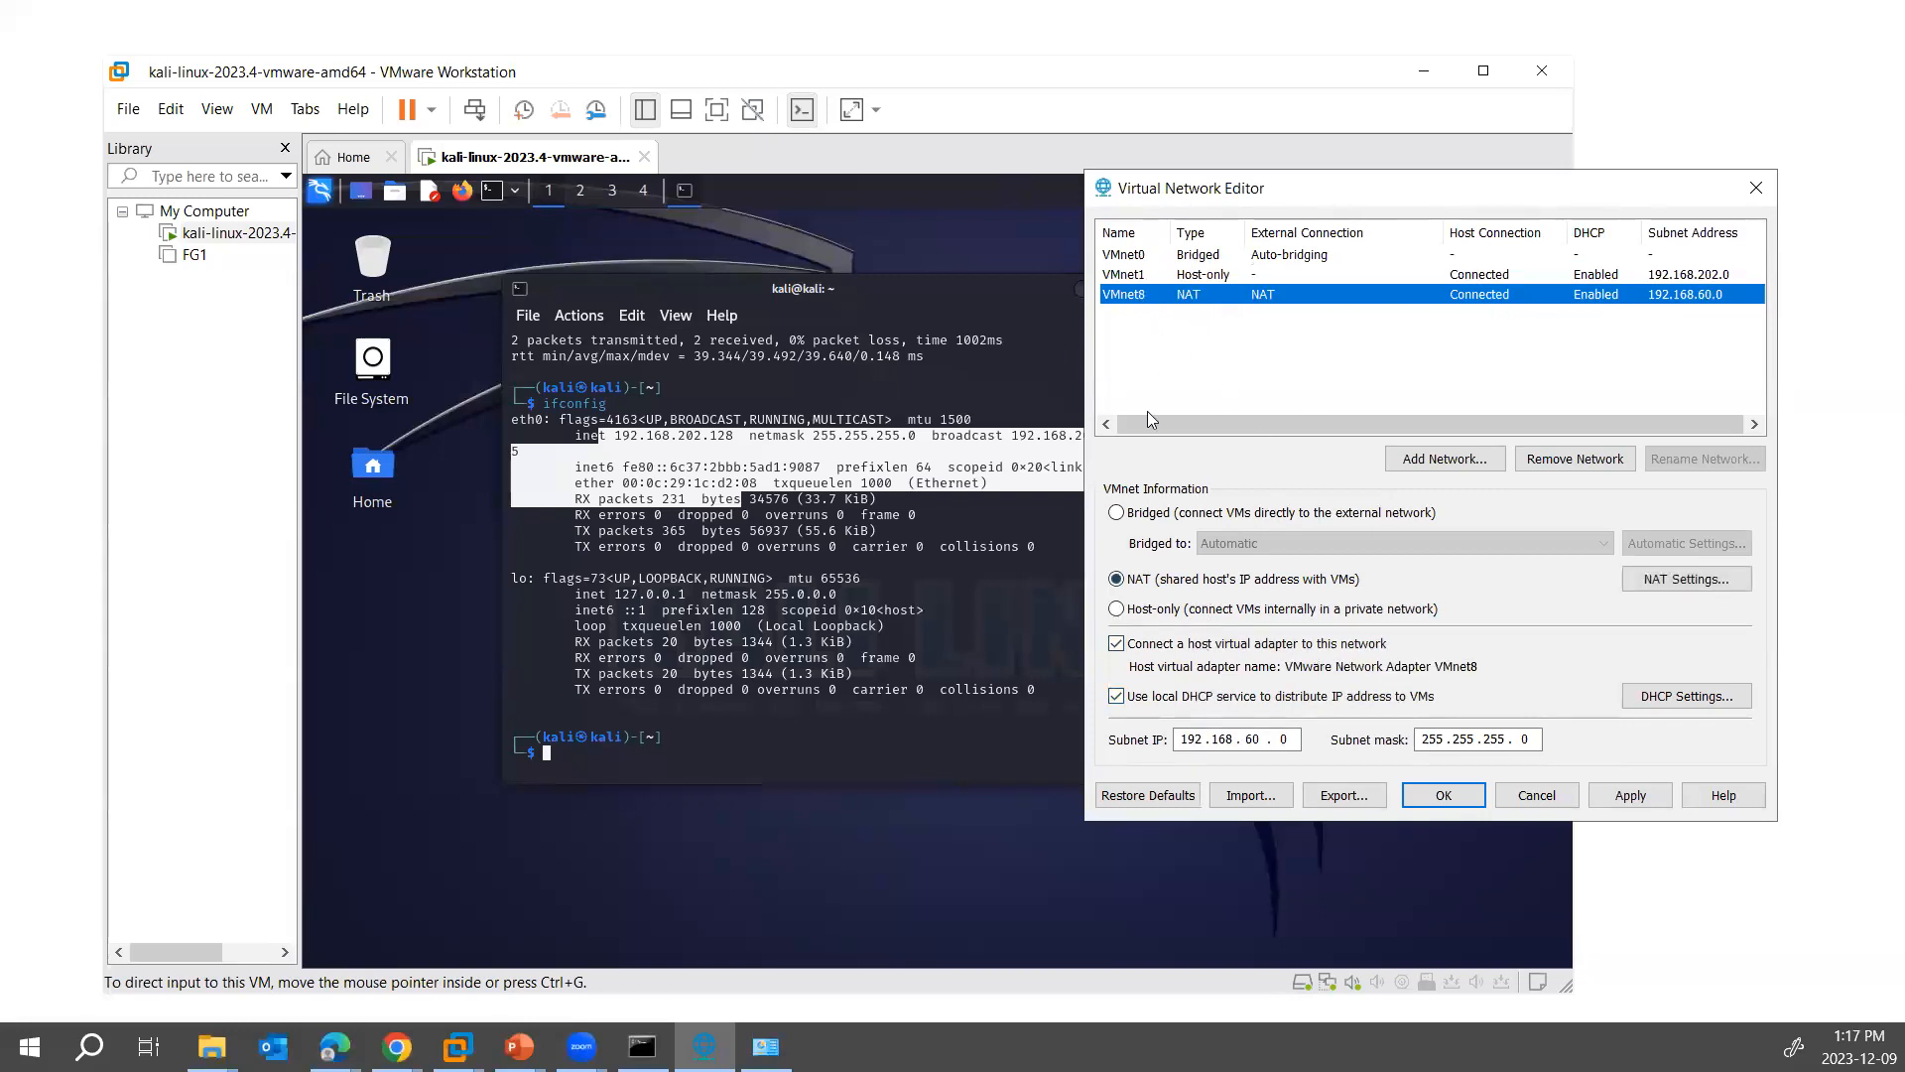
click(1129, 276)
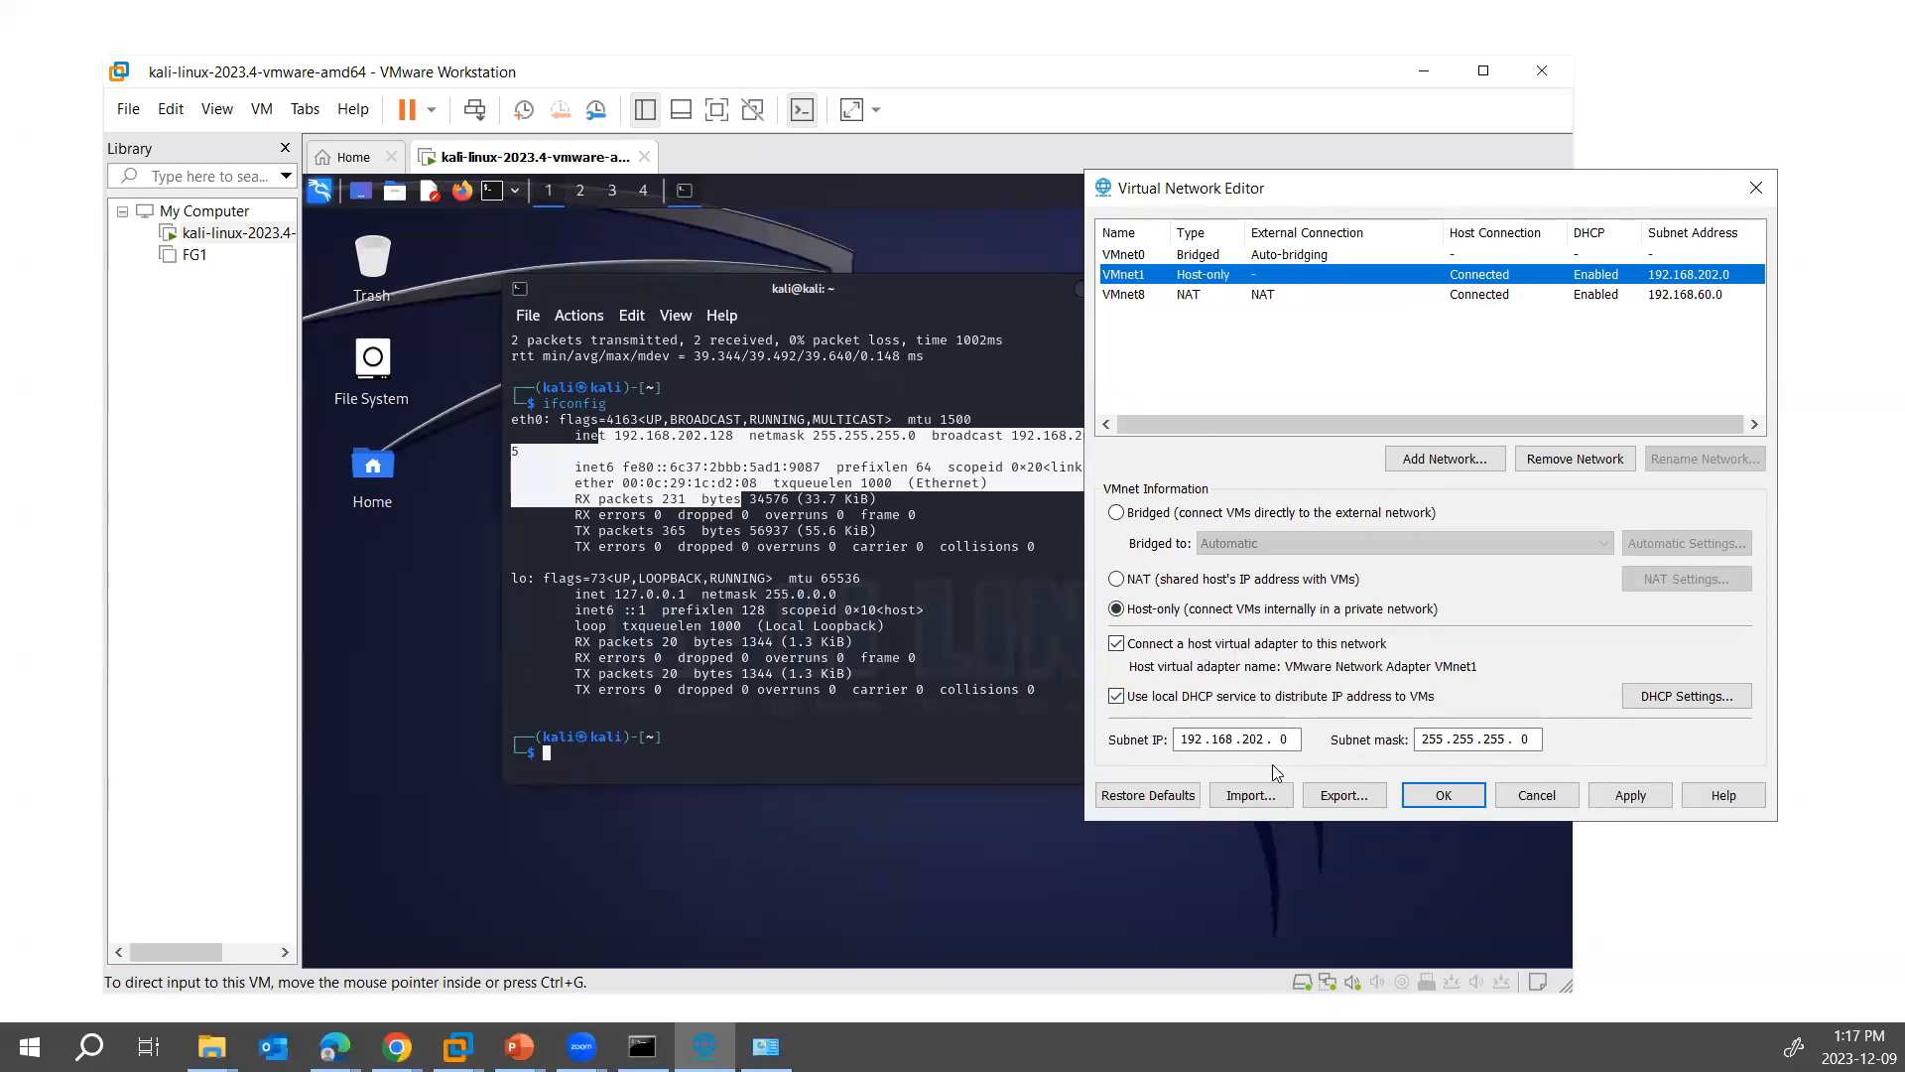
click(1687, 696)
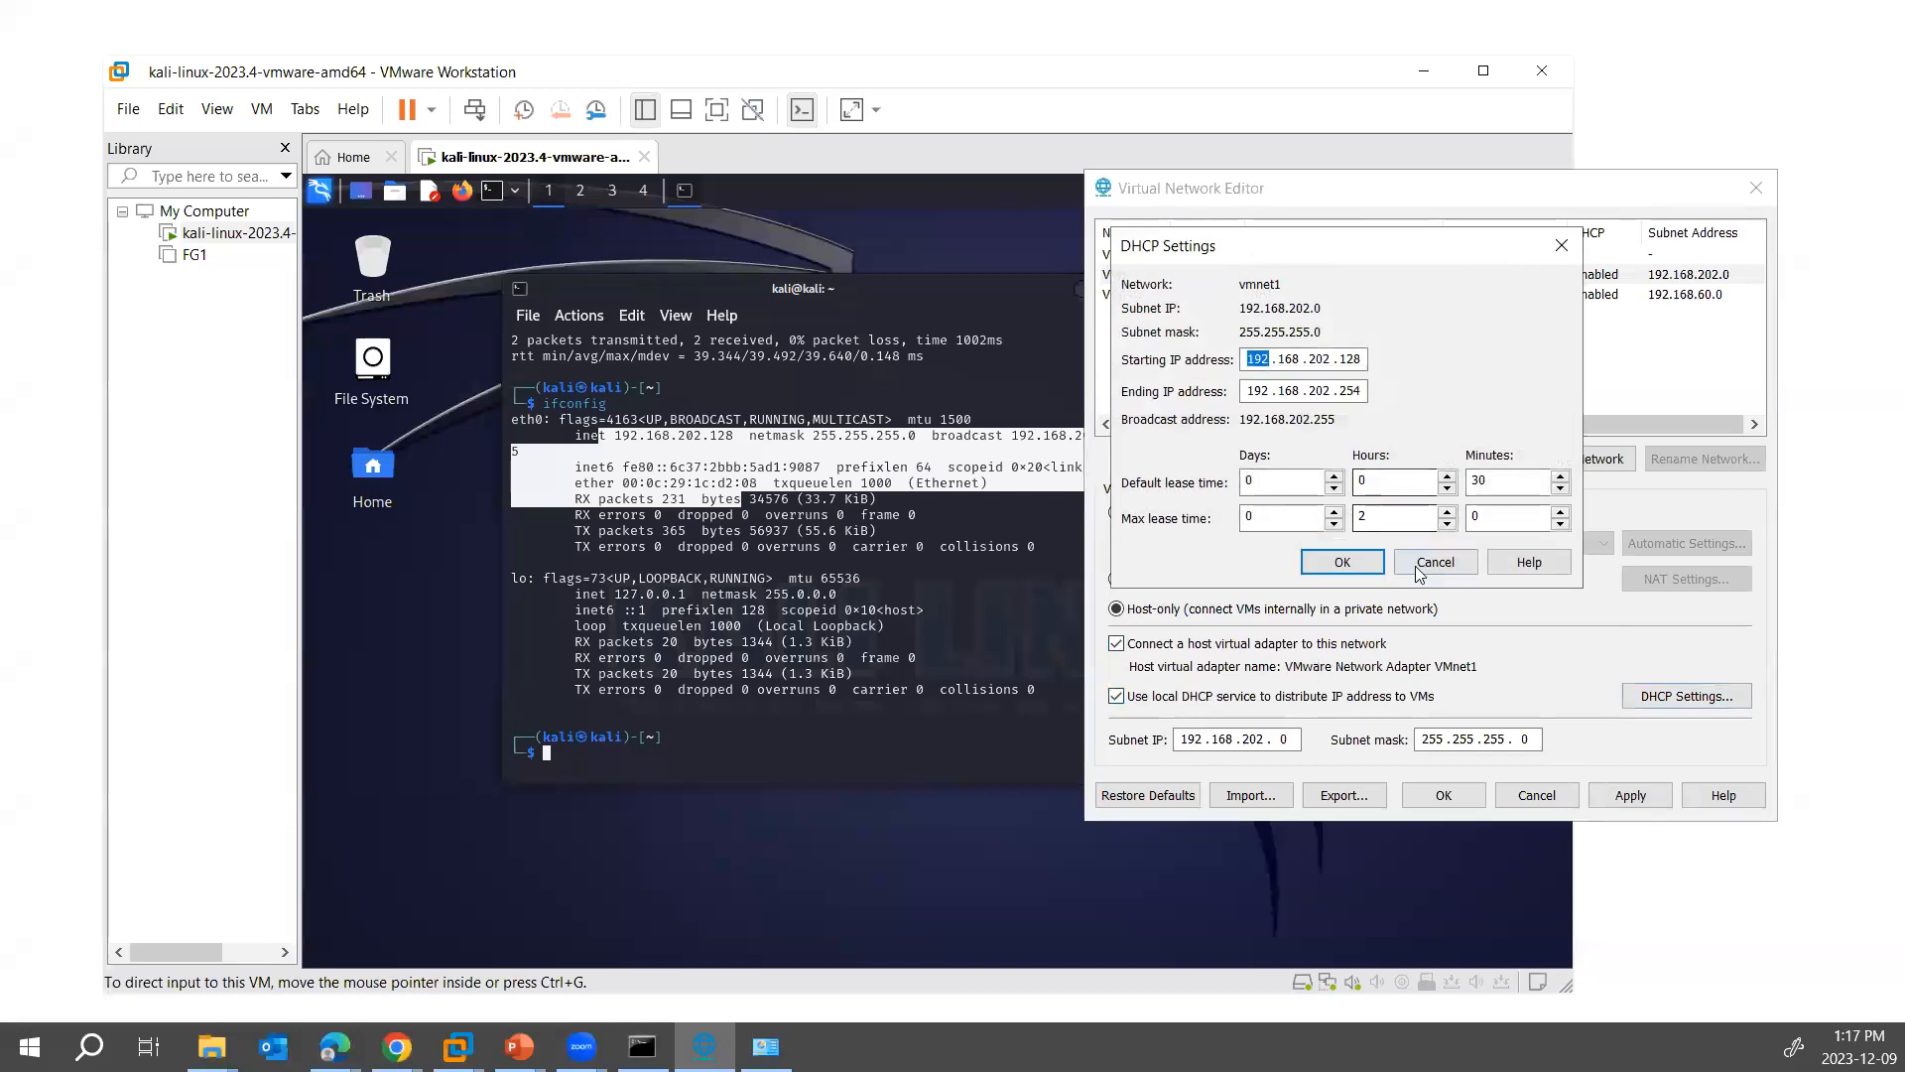
click(1435, 561)
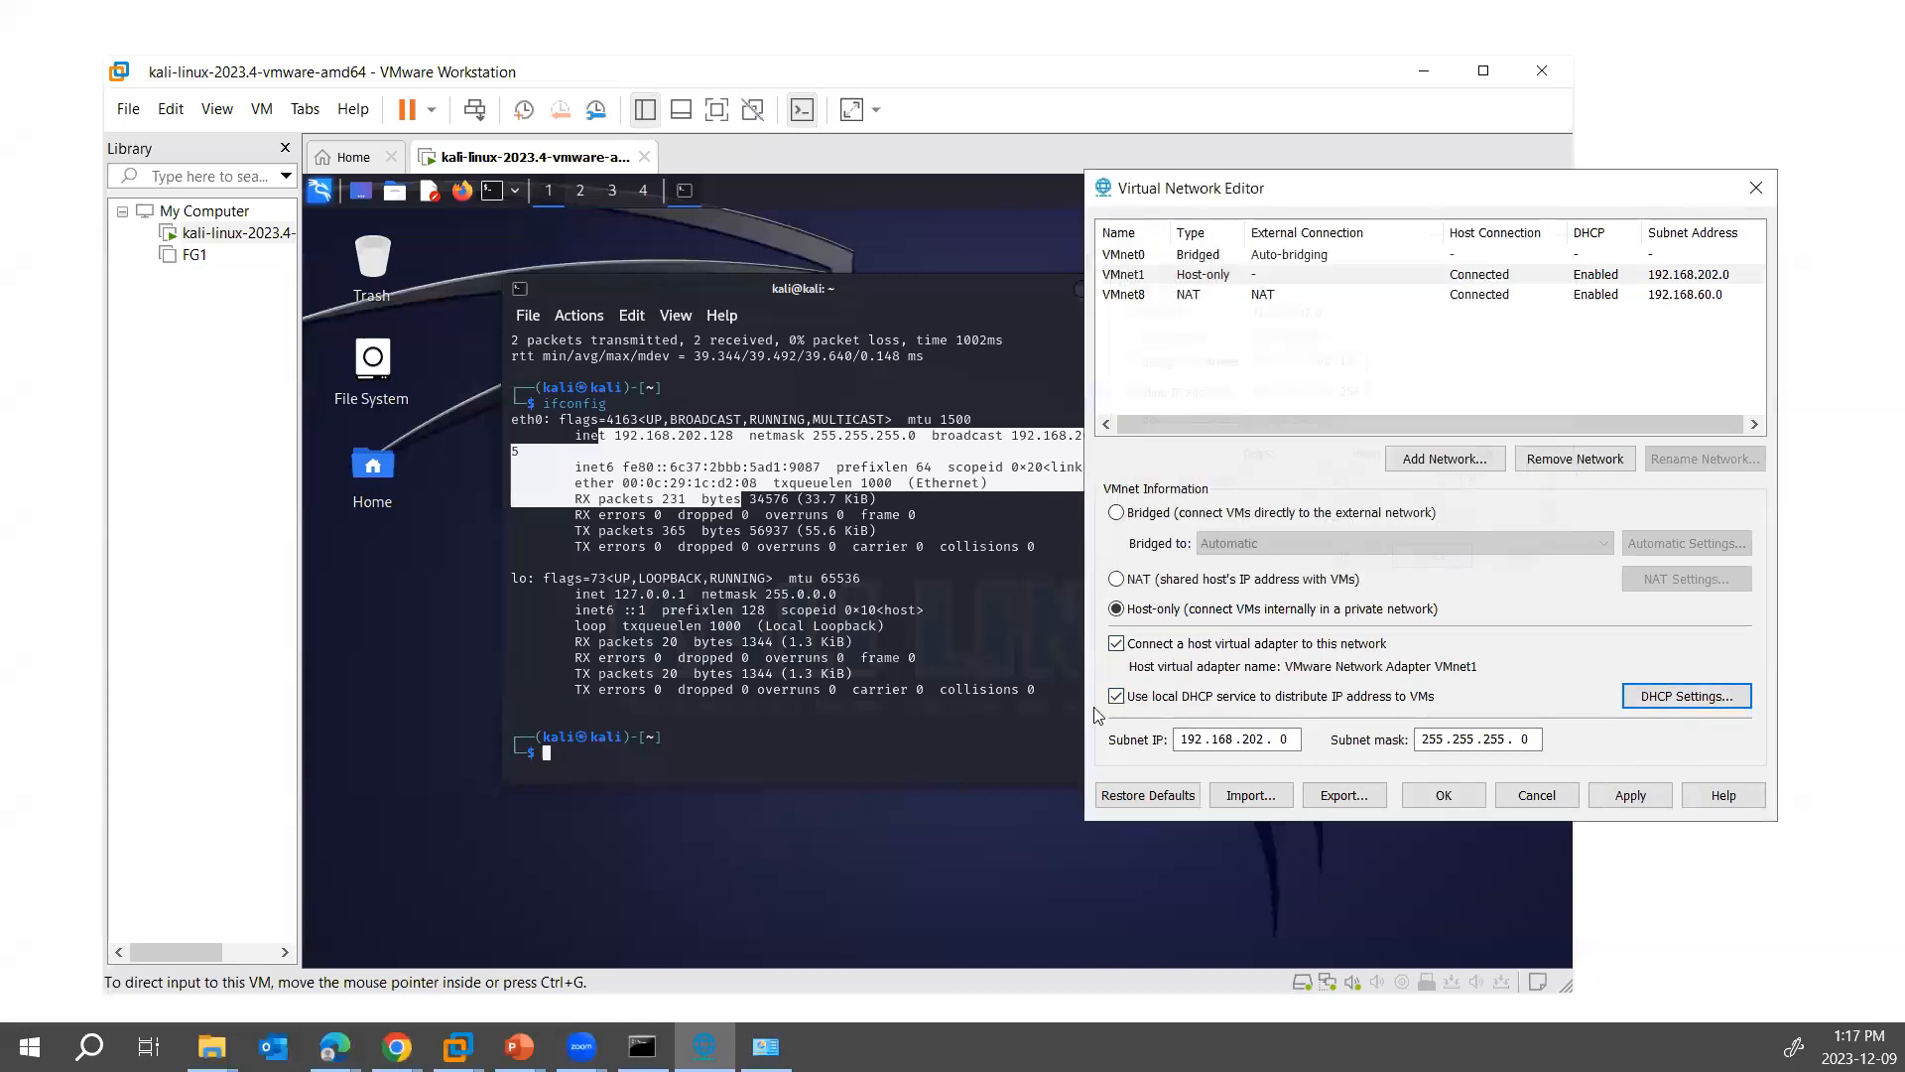
- Switch to the PowerPoint slide show to review the table comparing NAT, Host-only and Bridge
click(975, 723)
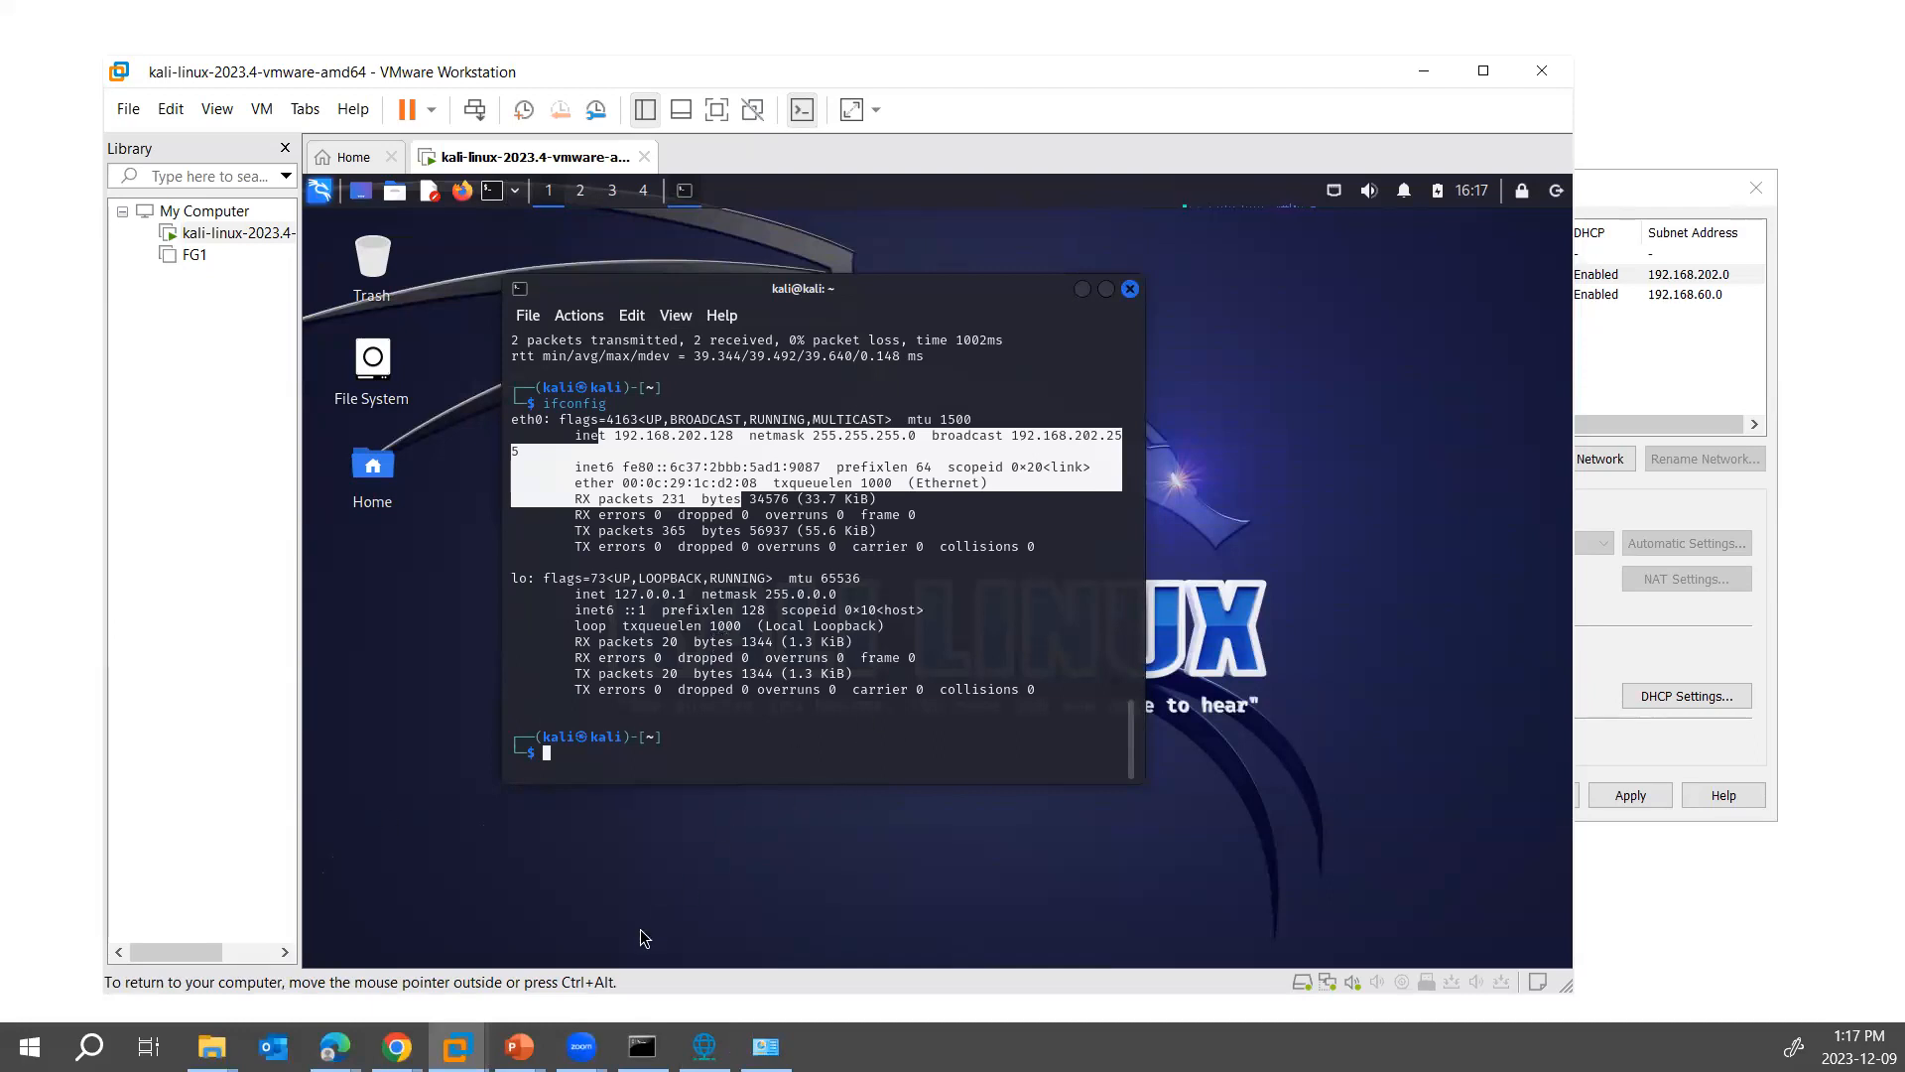
mouse_move(519, 1047)
click(598, 952)
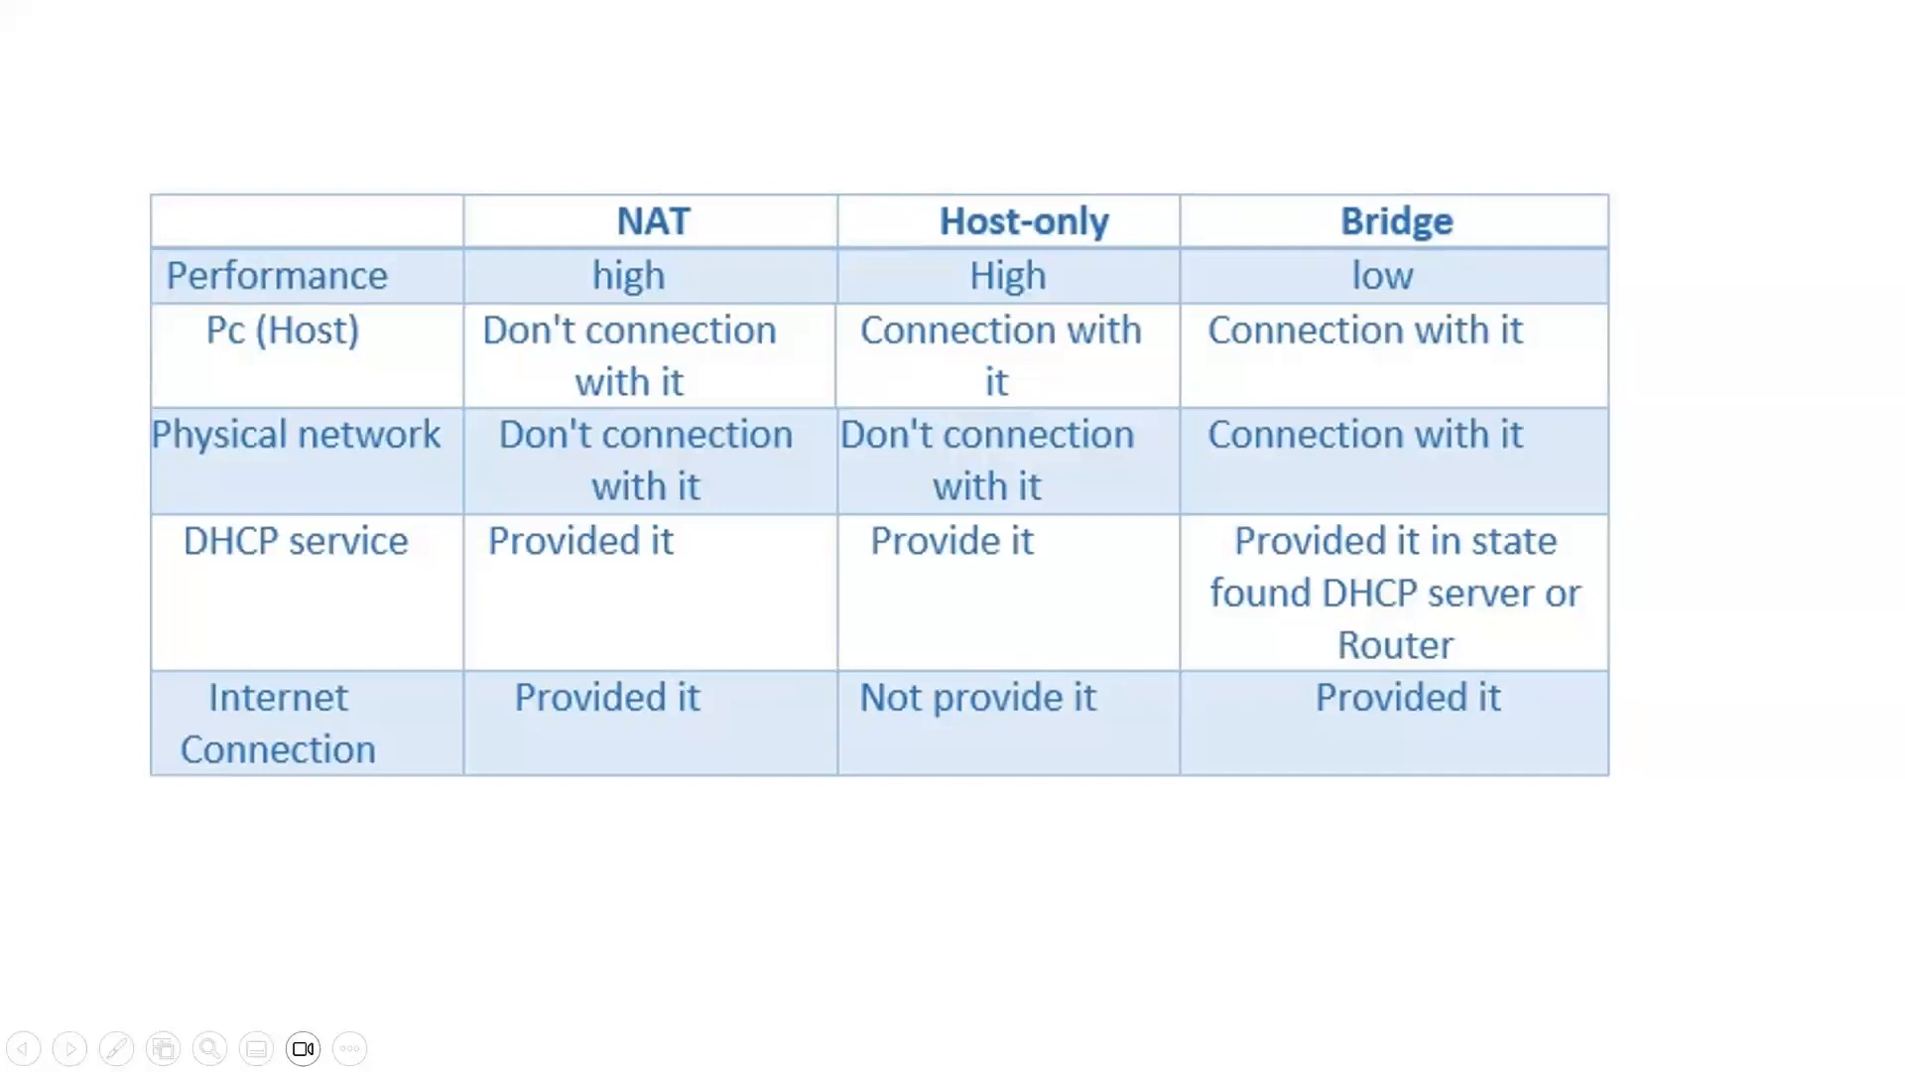
- Switch from the slide show to the Kali VM's ifconfig output and place the host's Command Prompt window beside it
key(alt+Tab)
scroll(1223, 754, down, 2)
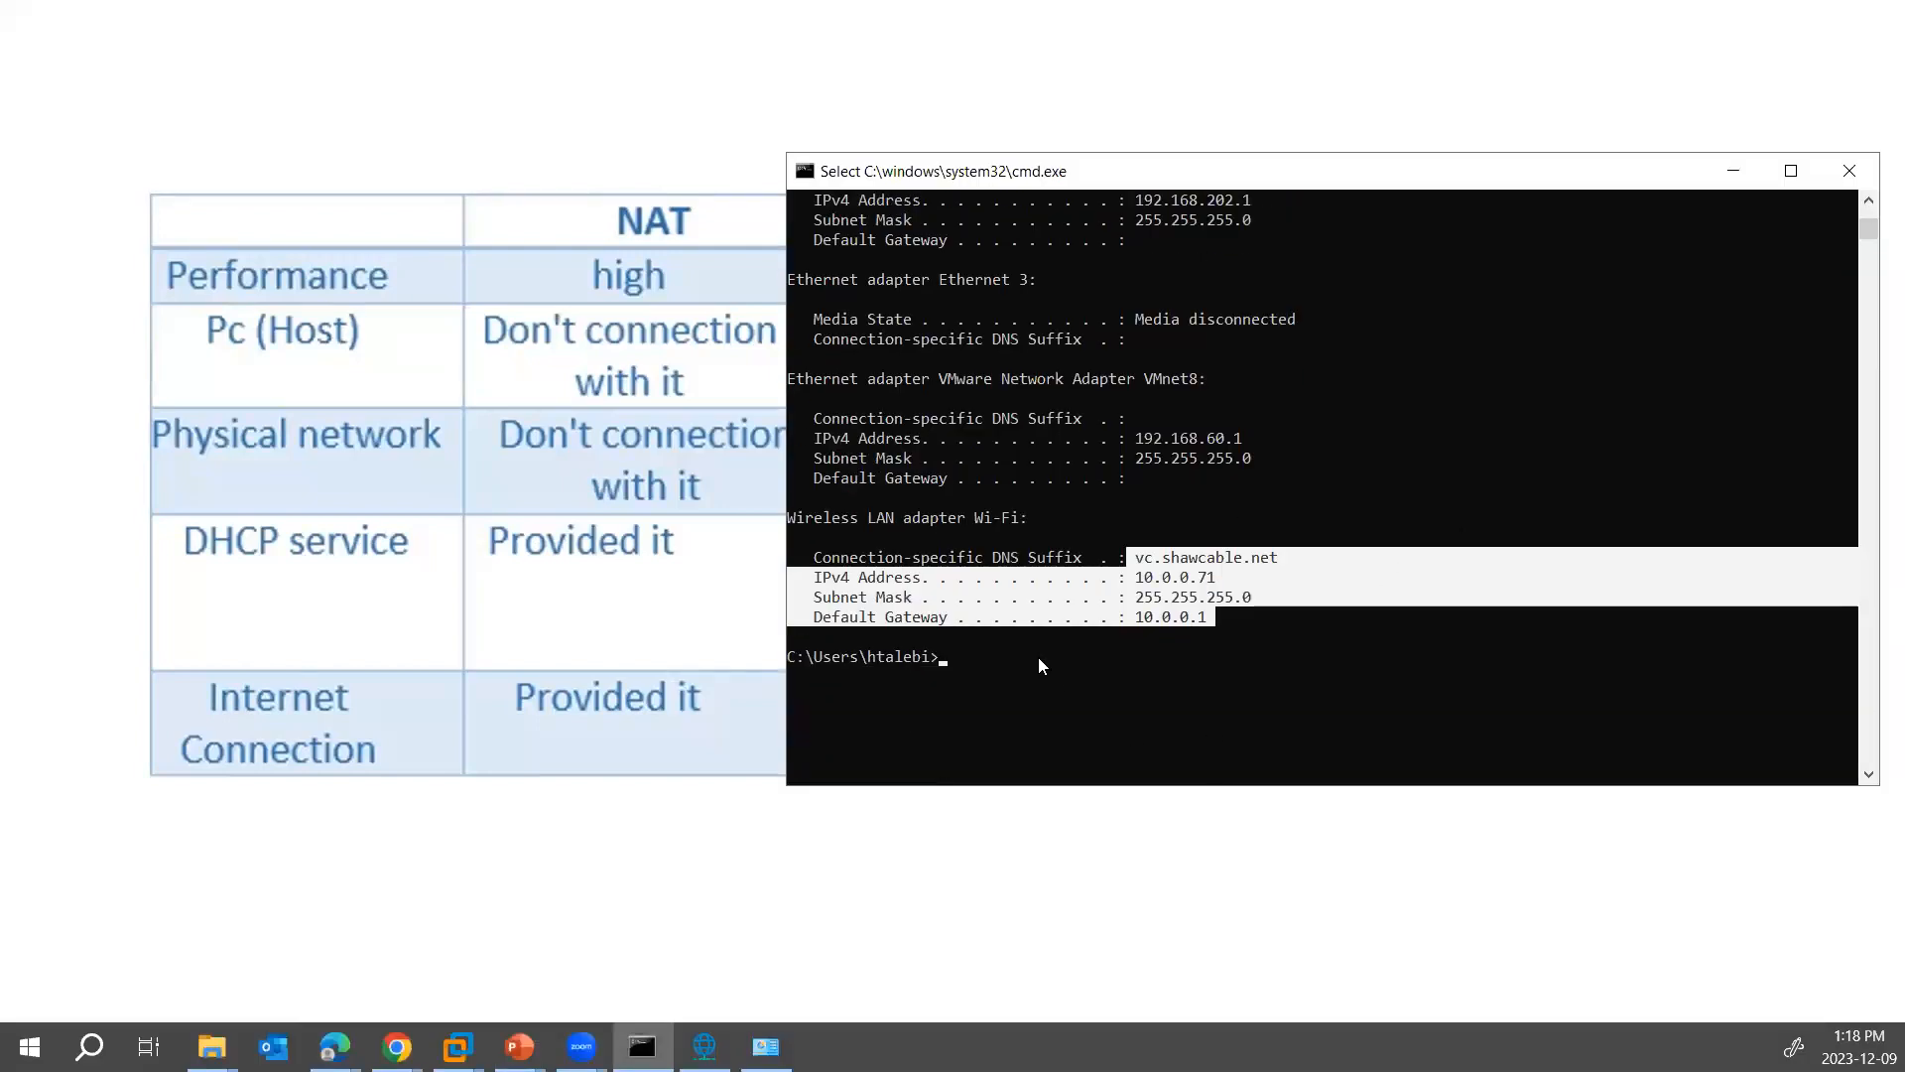
mouse_move(457, 1047)
click(660, 824)
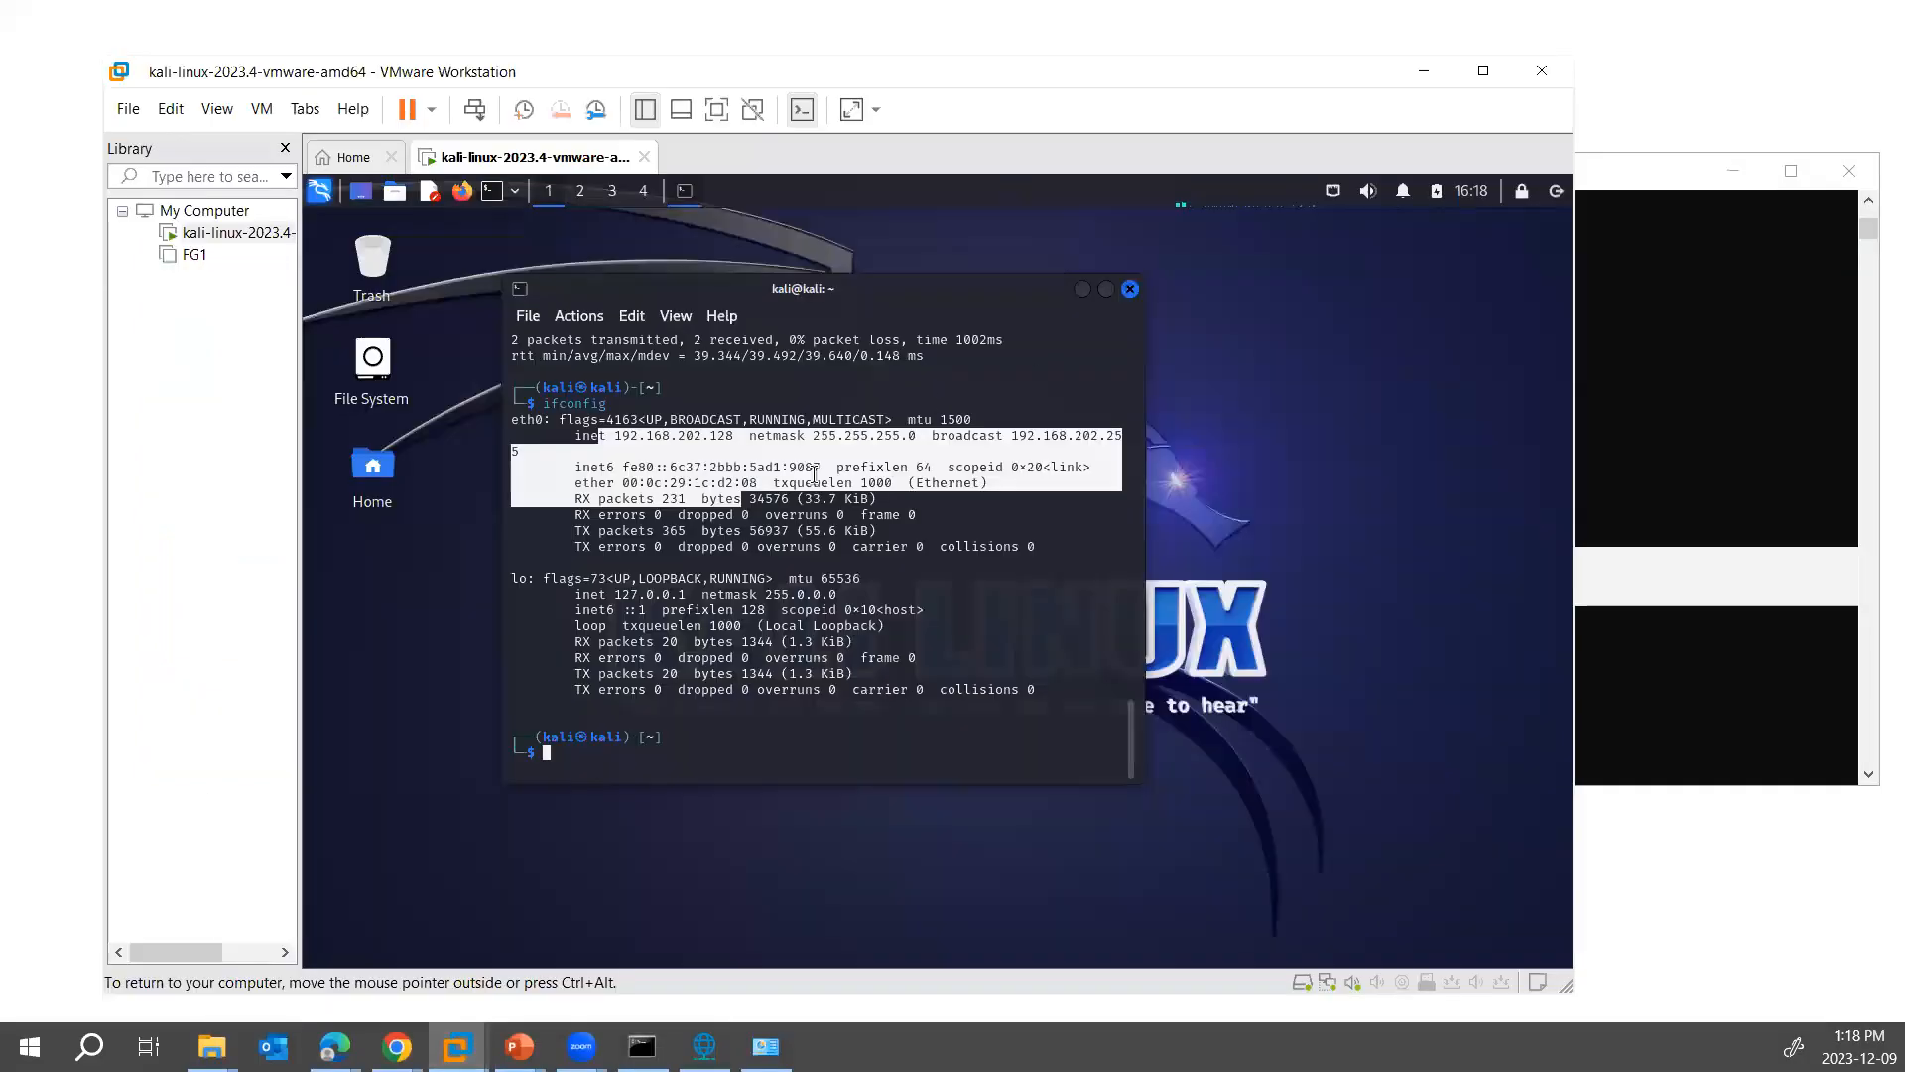
click(681, 433)
drag(1617, 189, 1687, 290)
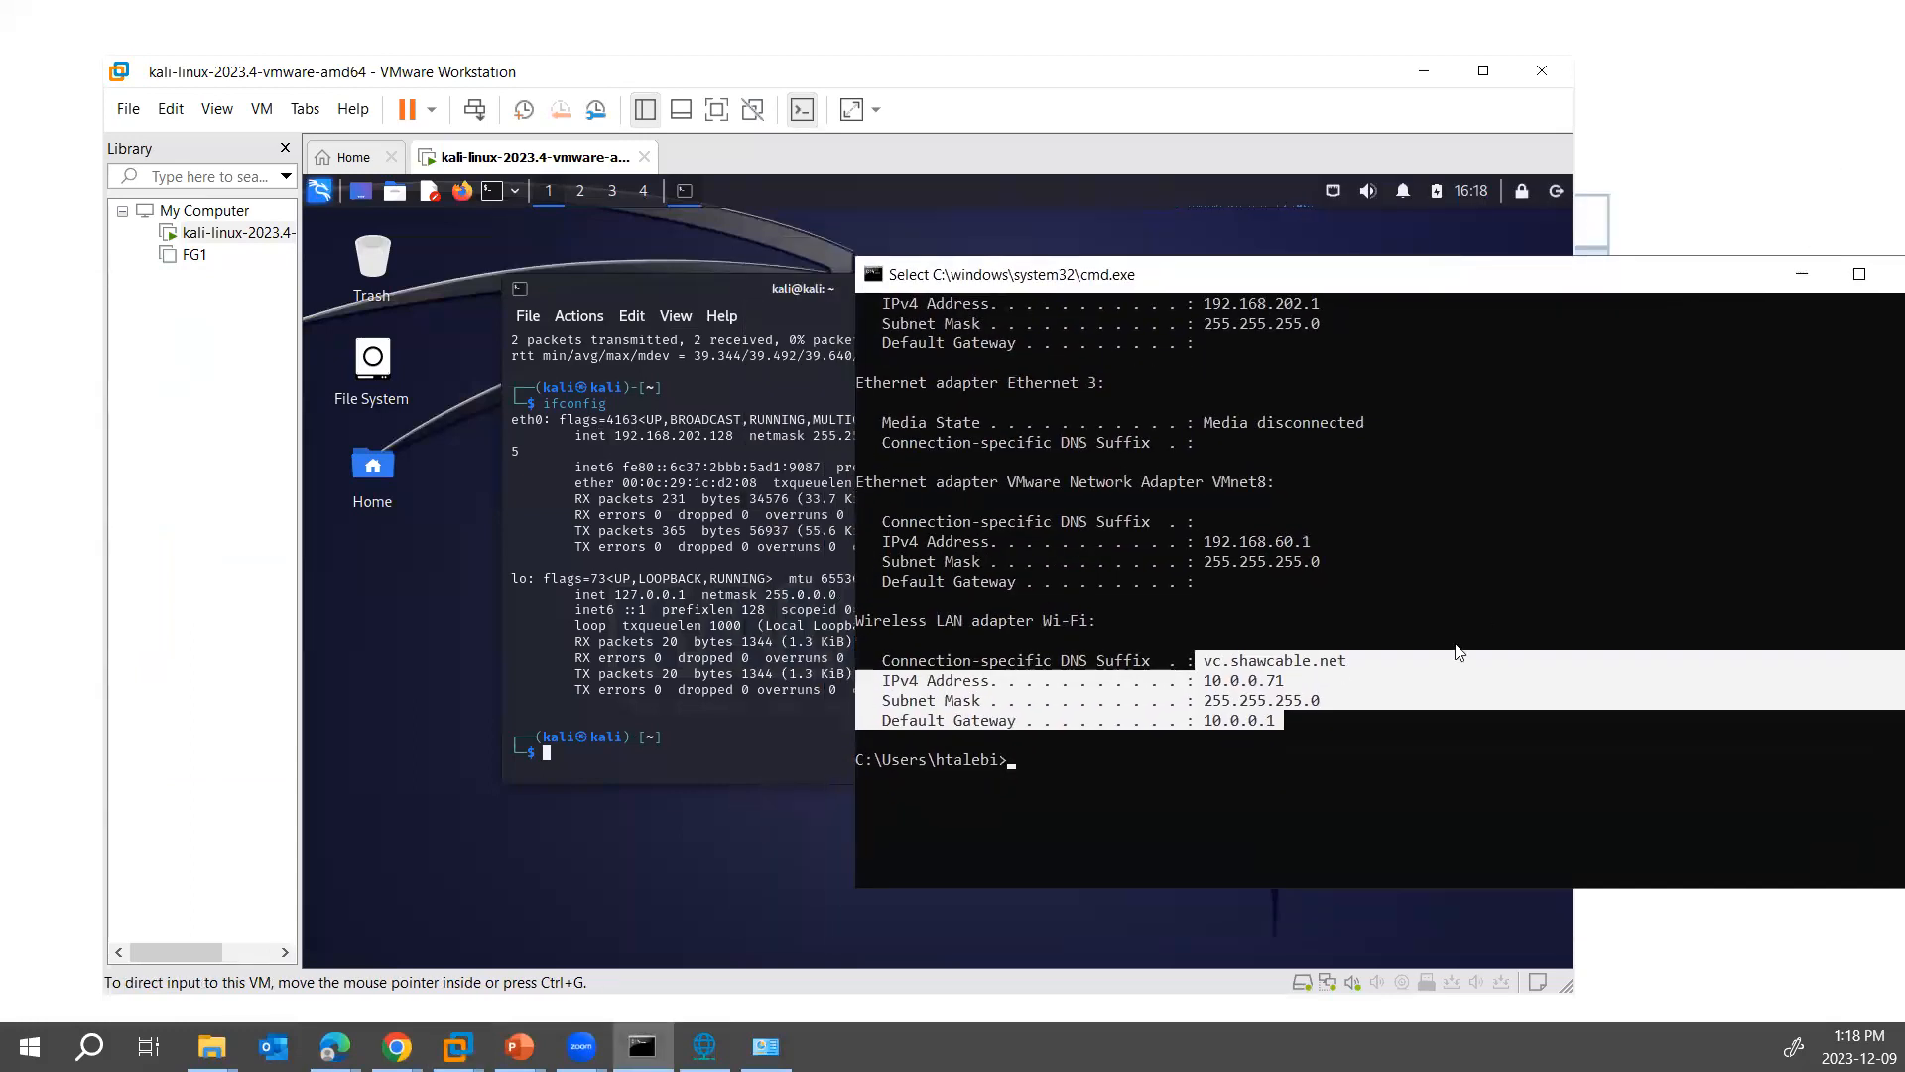
- Ping the Kali VM at 192.168.202.128 from the host's Command Prompt
text(ping 192.168.202.128)
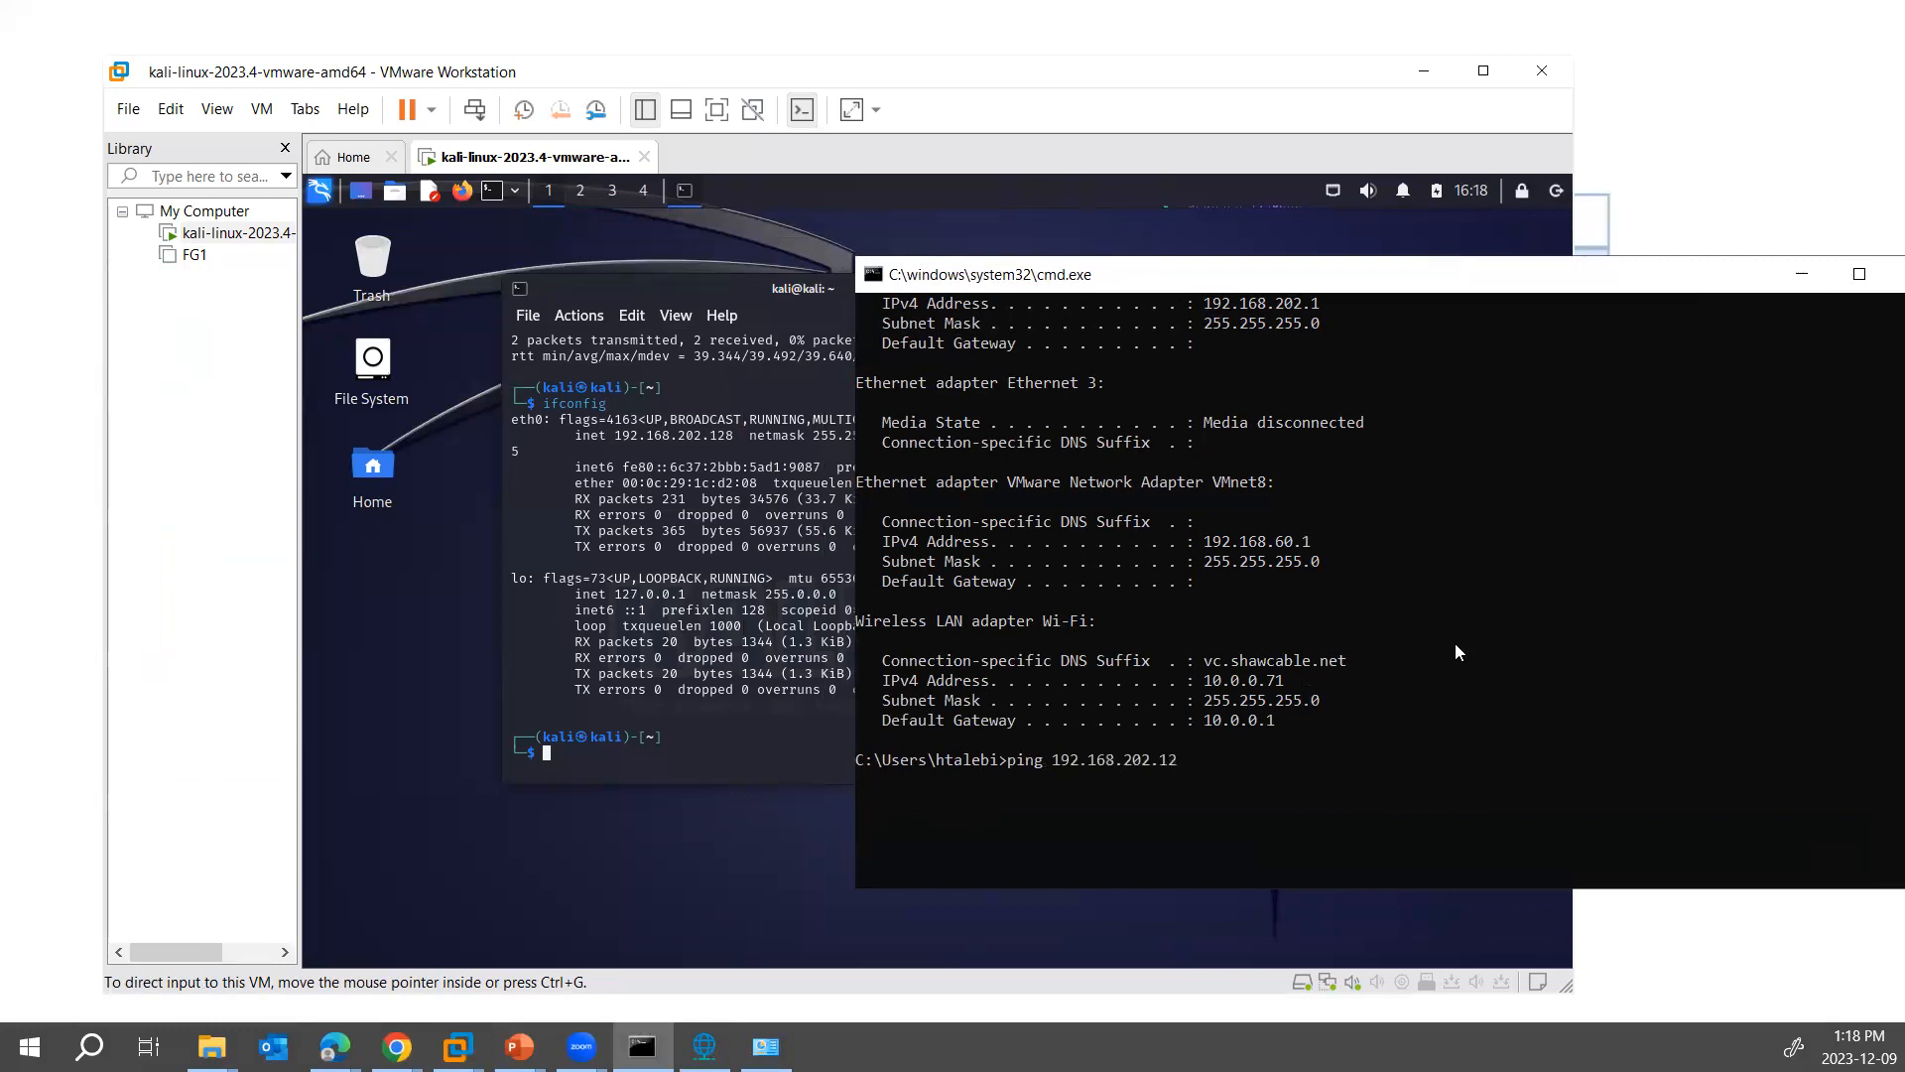
key(Return)
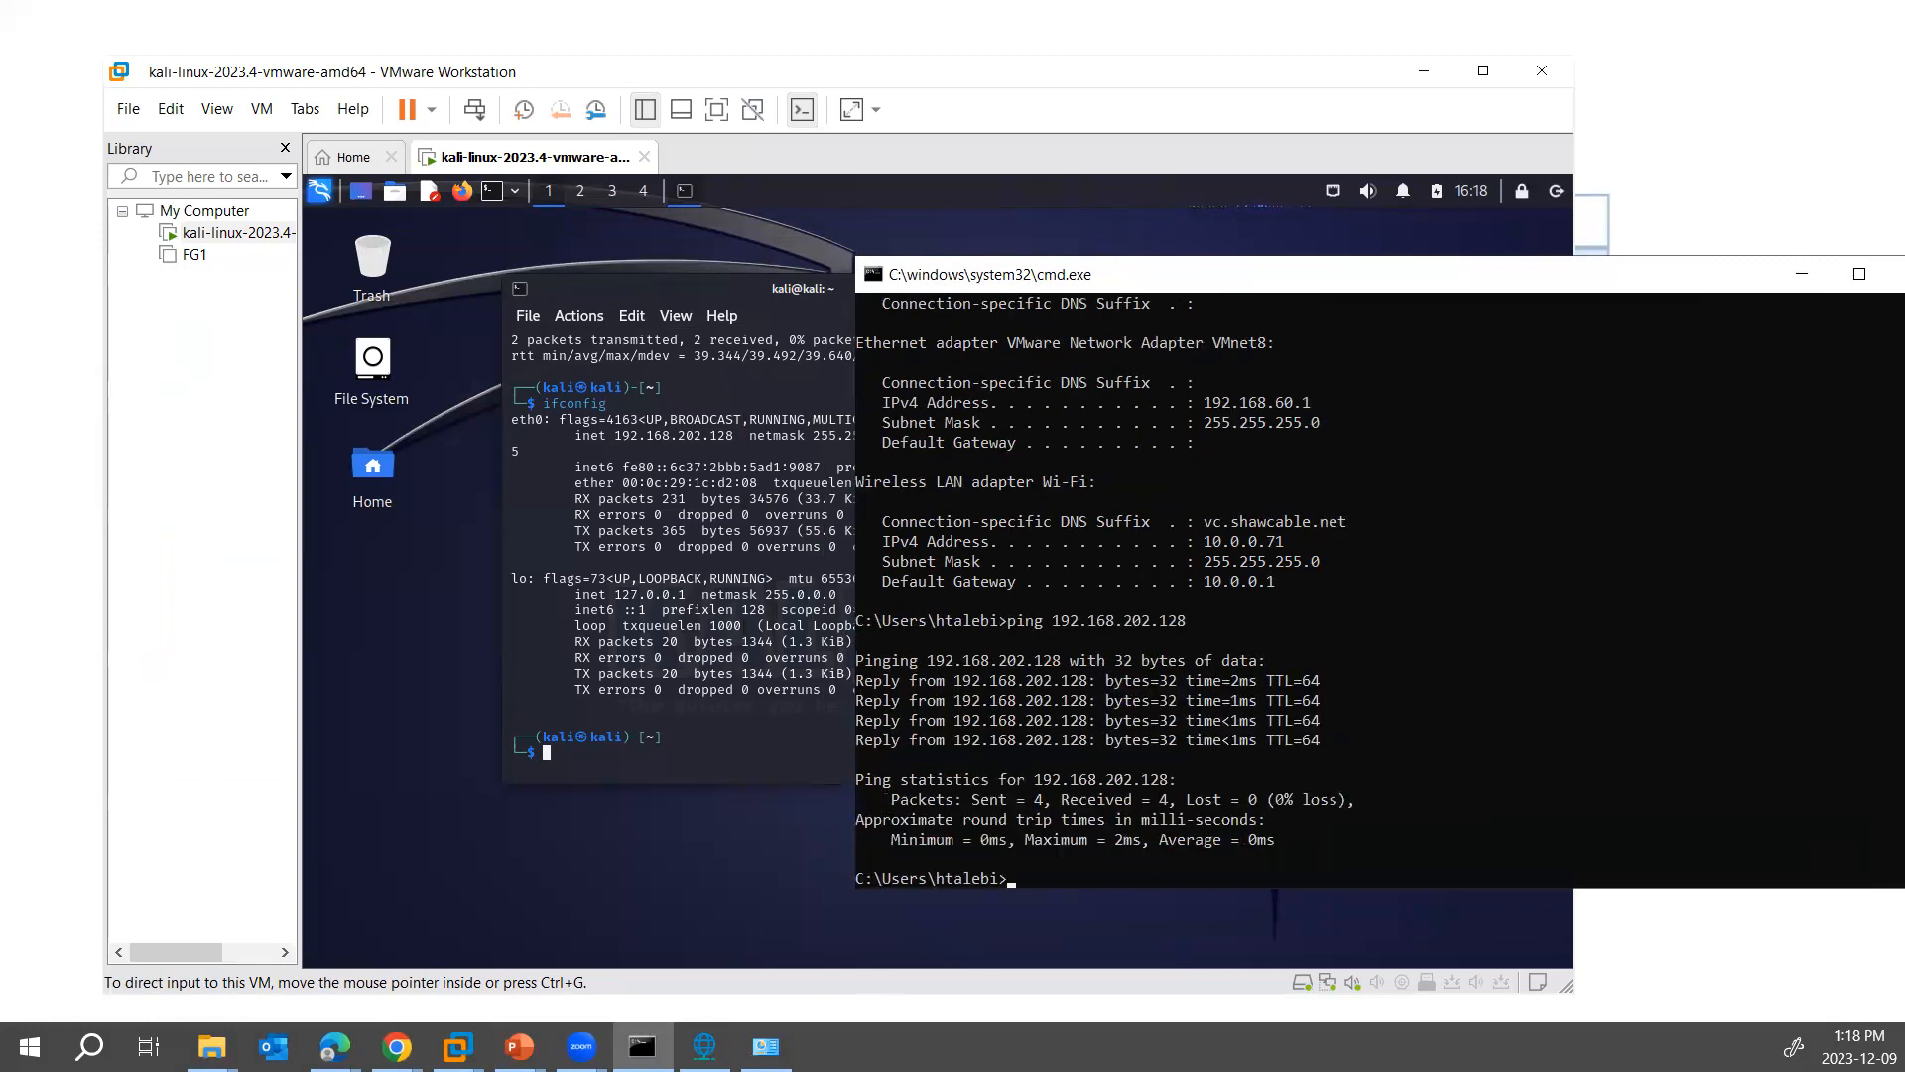
- Switch to the Virtual Network Editor to review the host-only VMnet1 network's host virtual adapter setting
click(704, 1046)
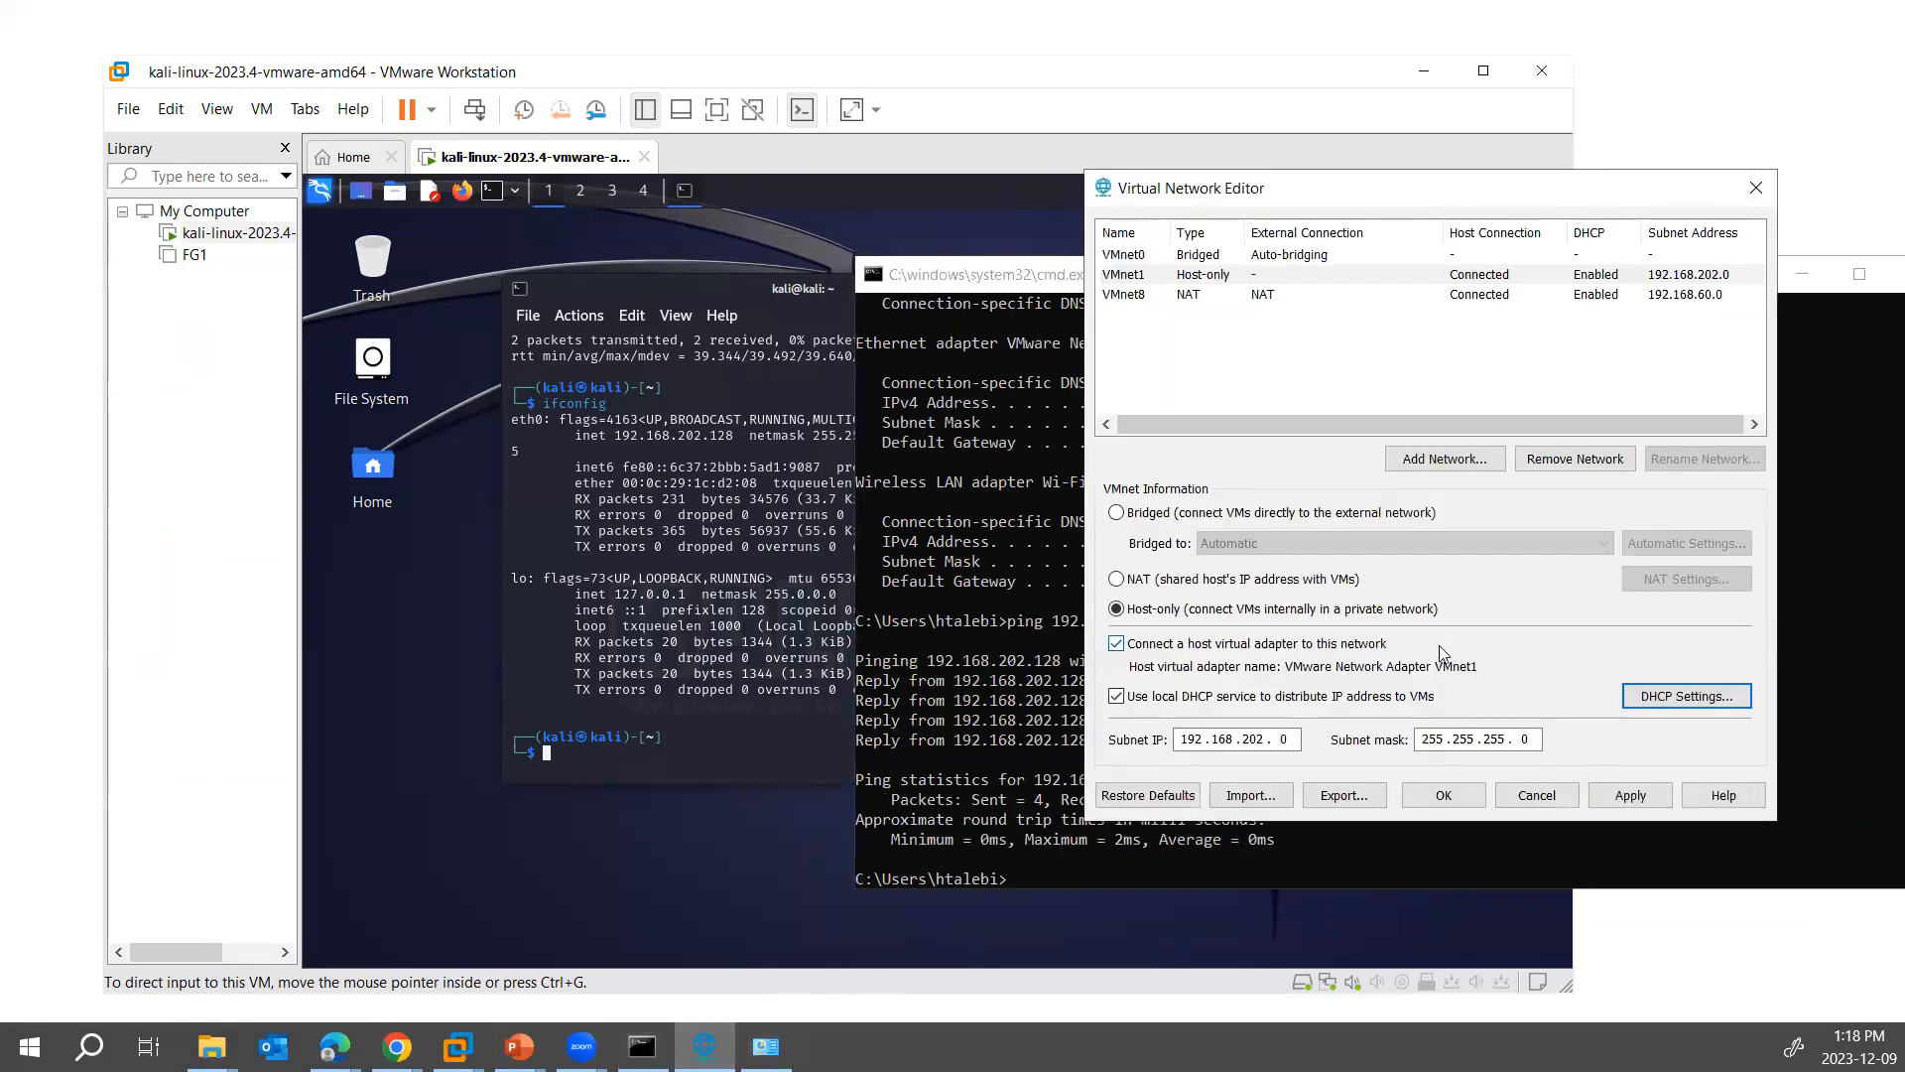
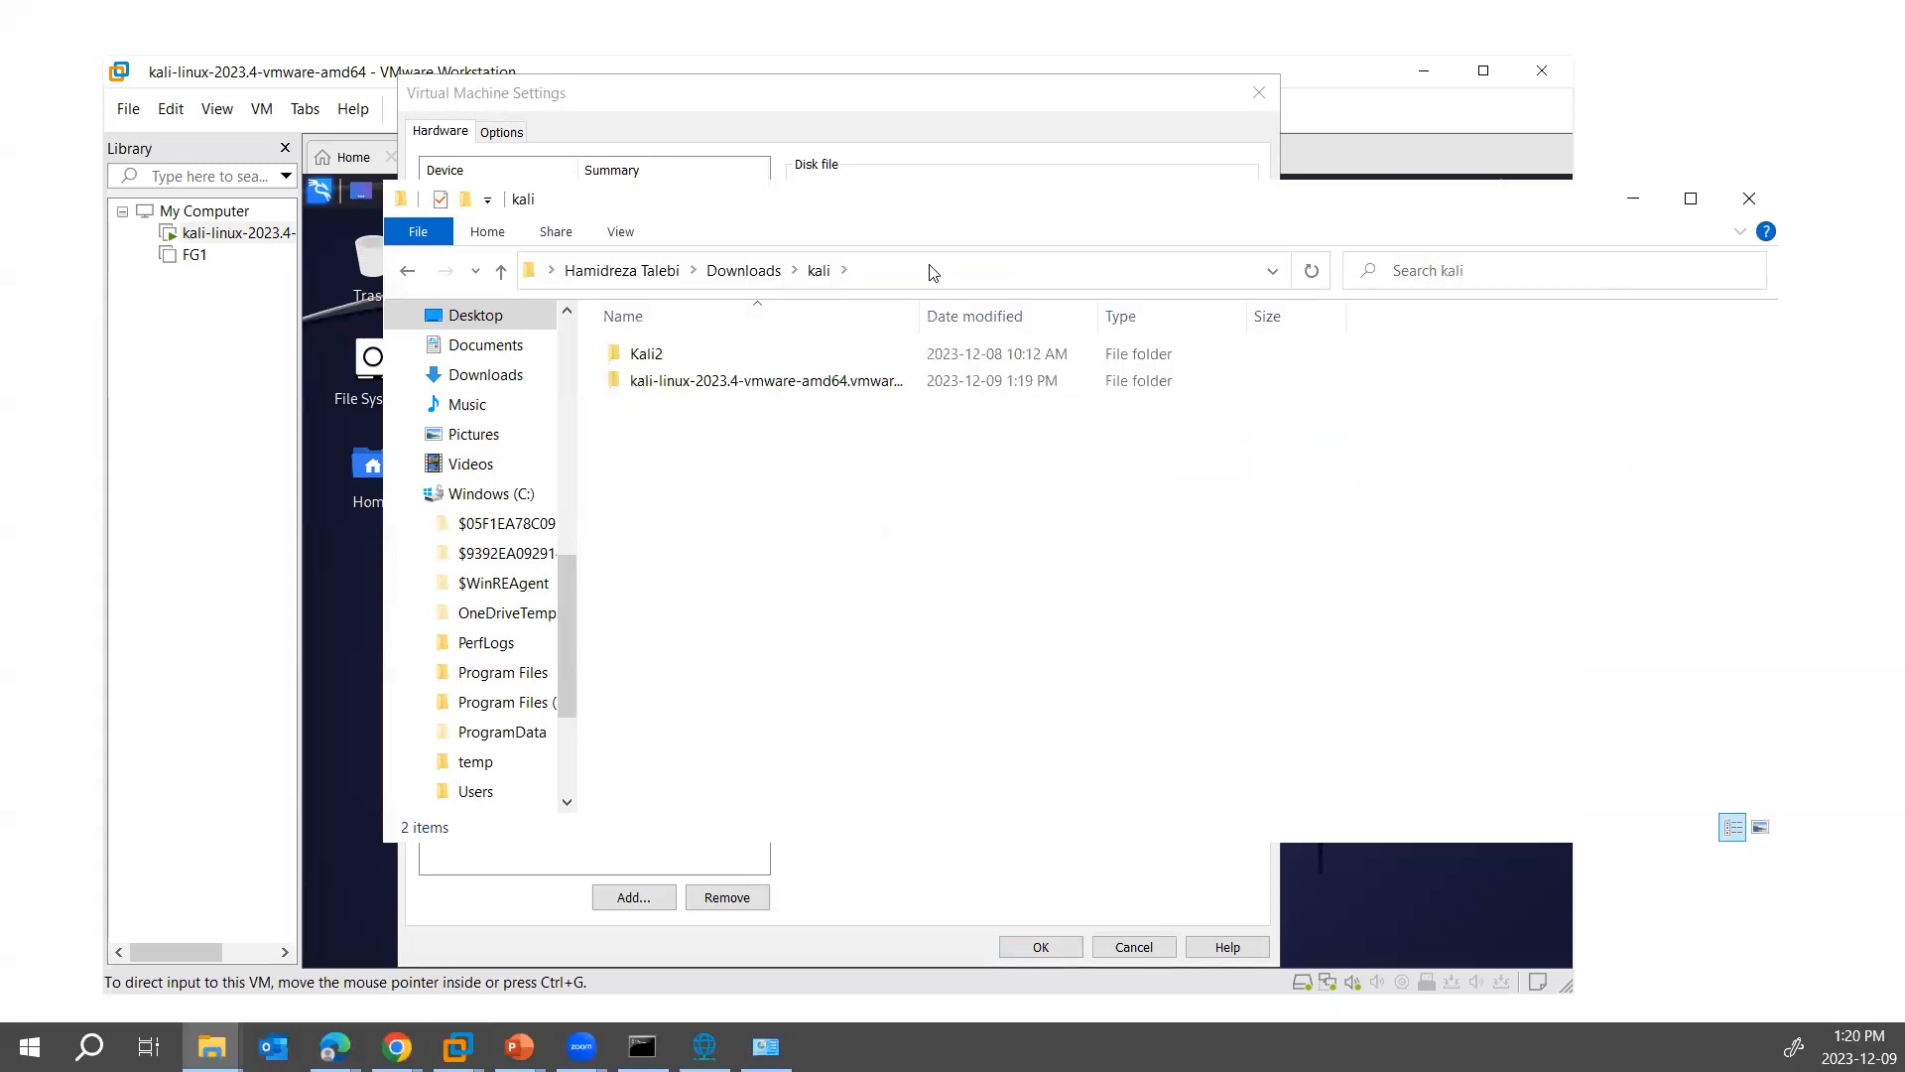
- Open the Kali2 folder in Downloads\kali and create a new folder named kali2 inside it
double_click(744, 354)
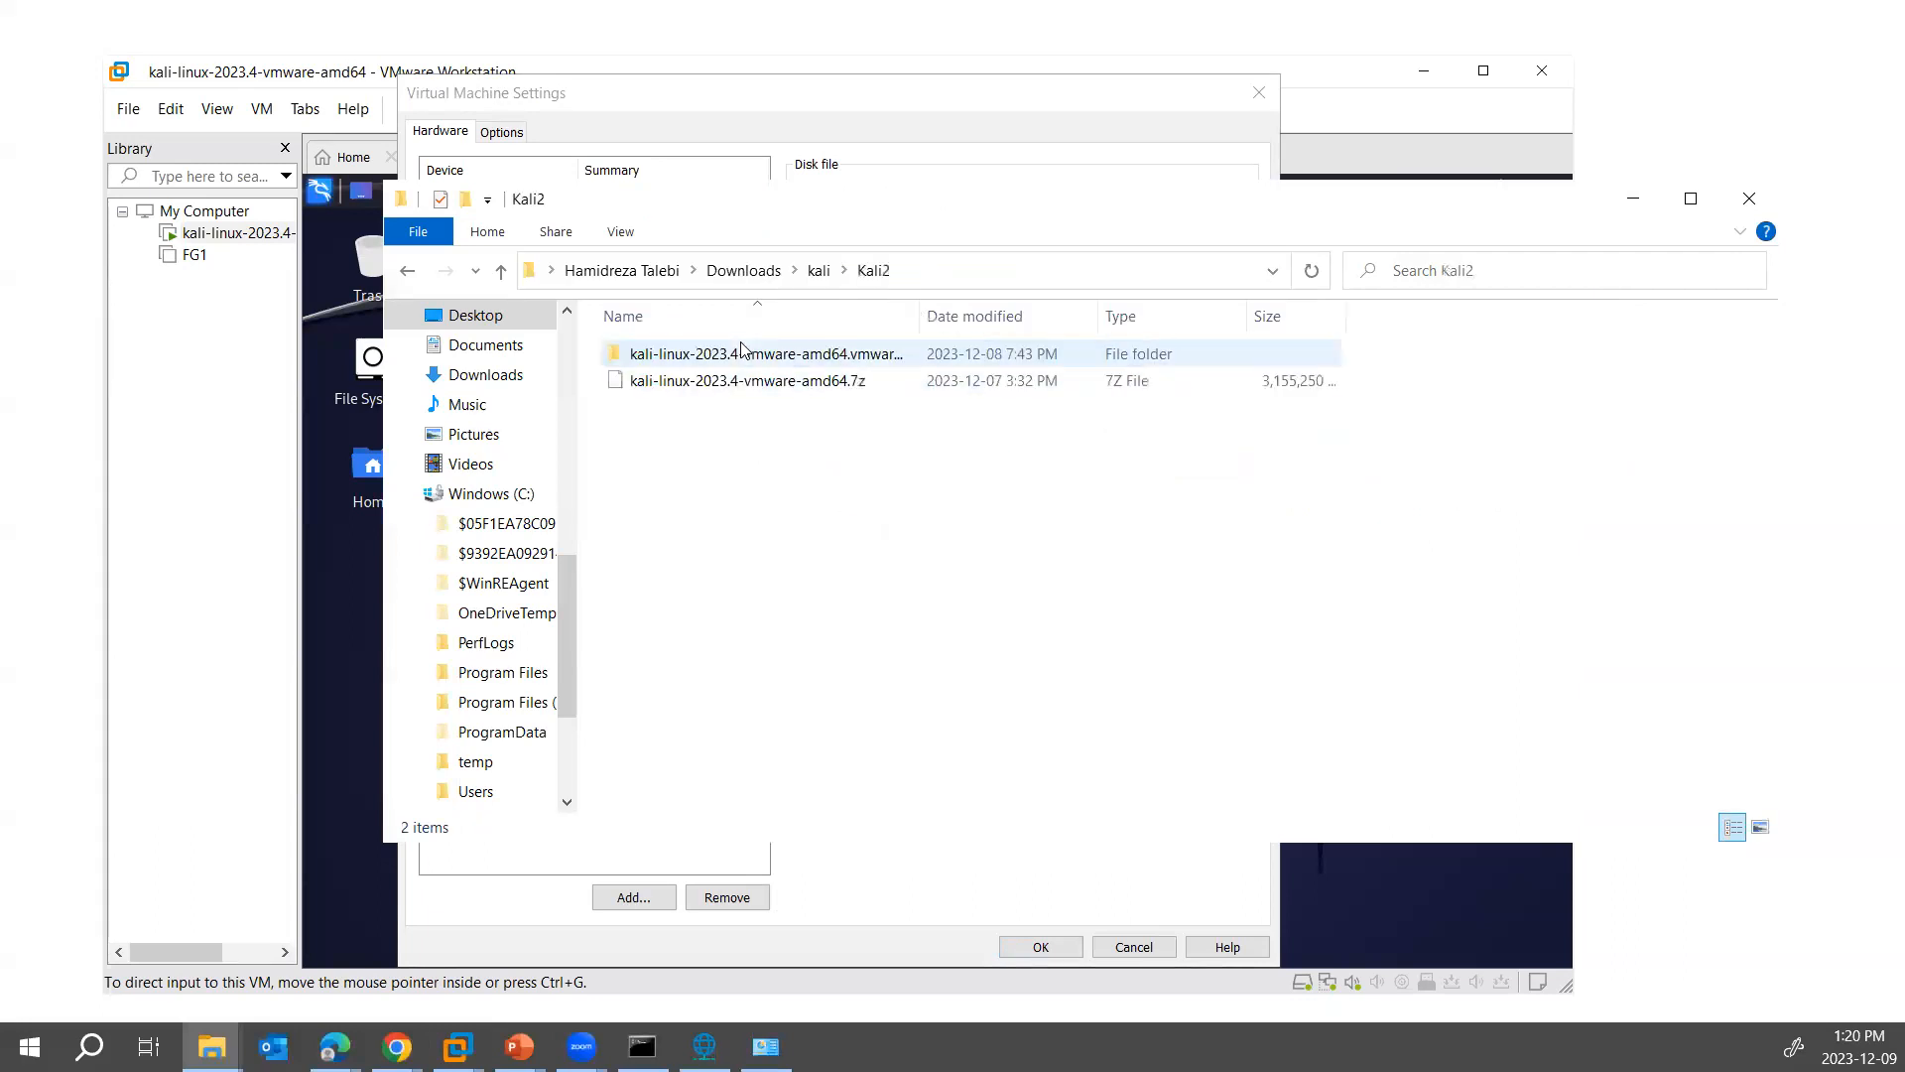
right_click(756, 481)
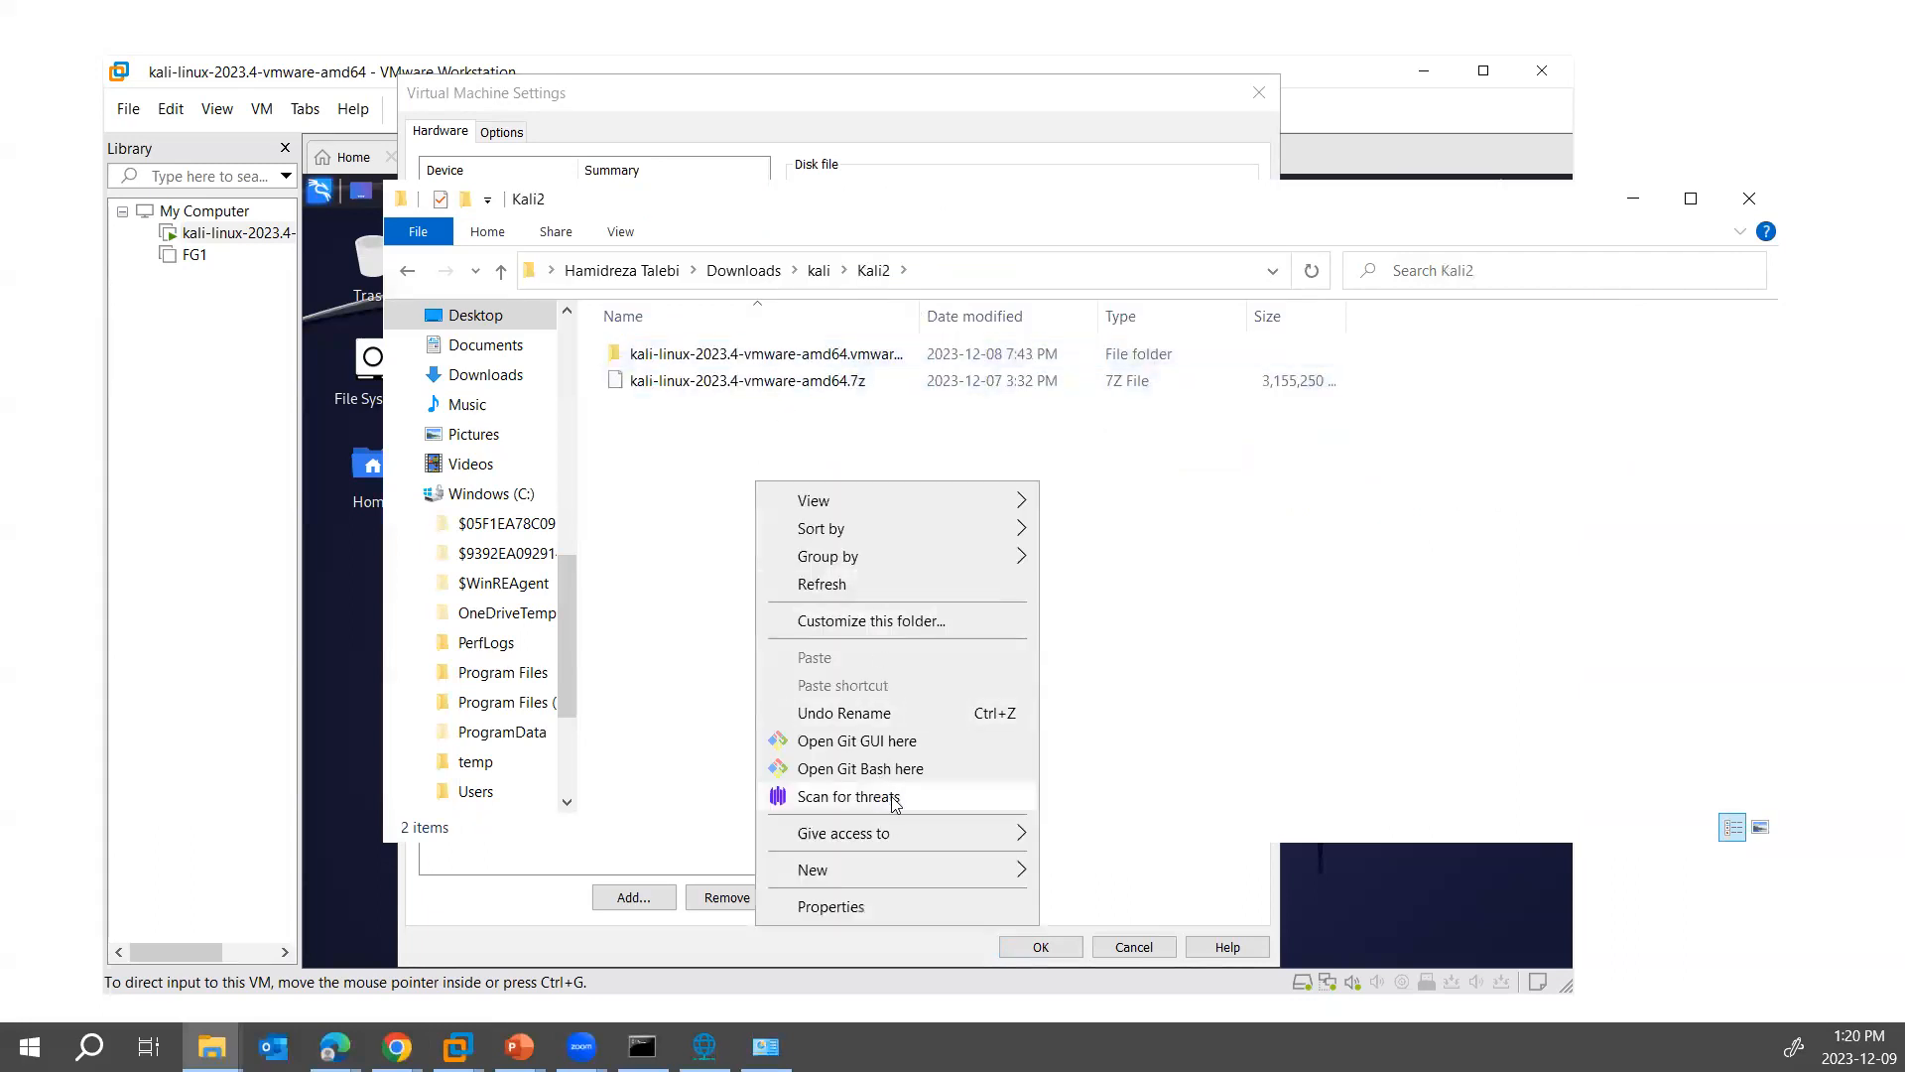
mouse_move(953, 870)
click(1138, 500)
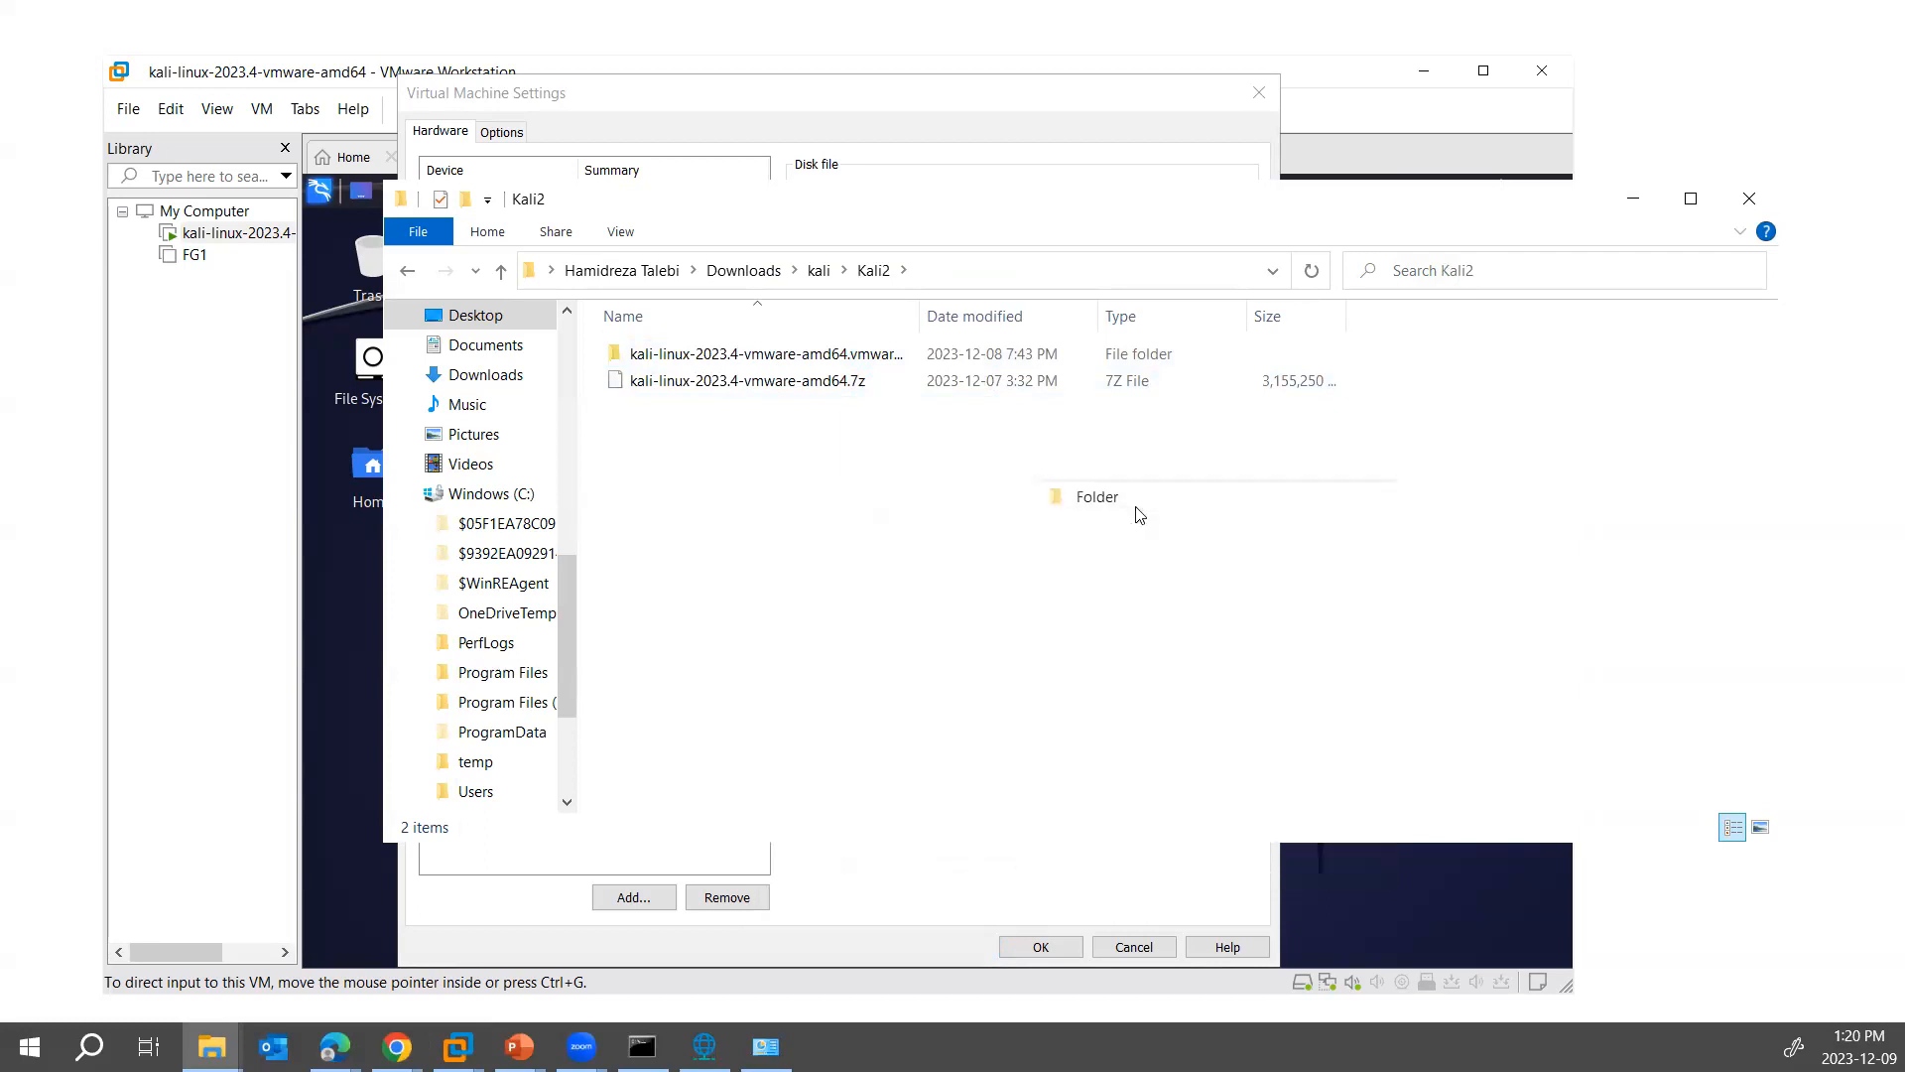
text(kali2)
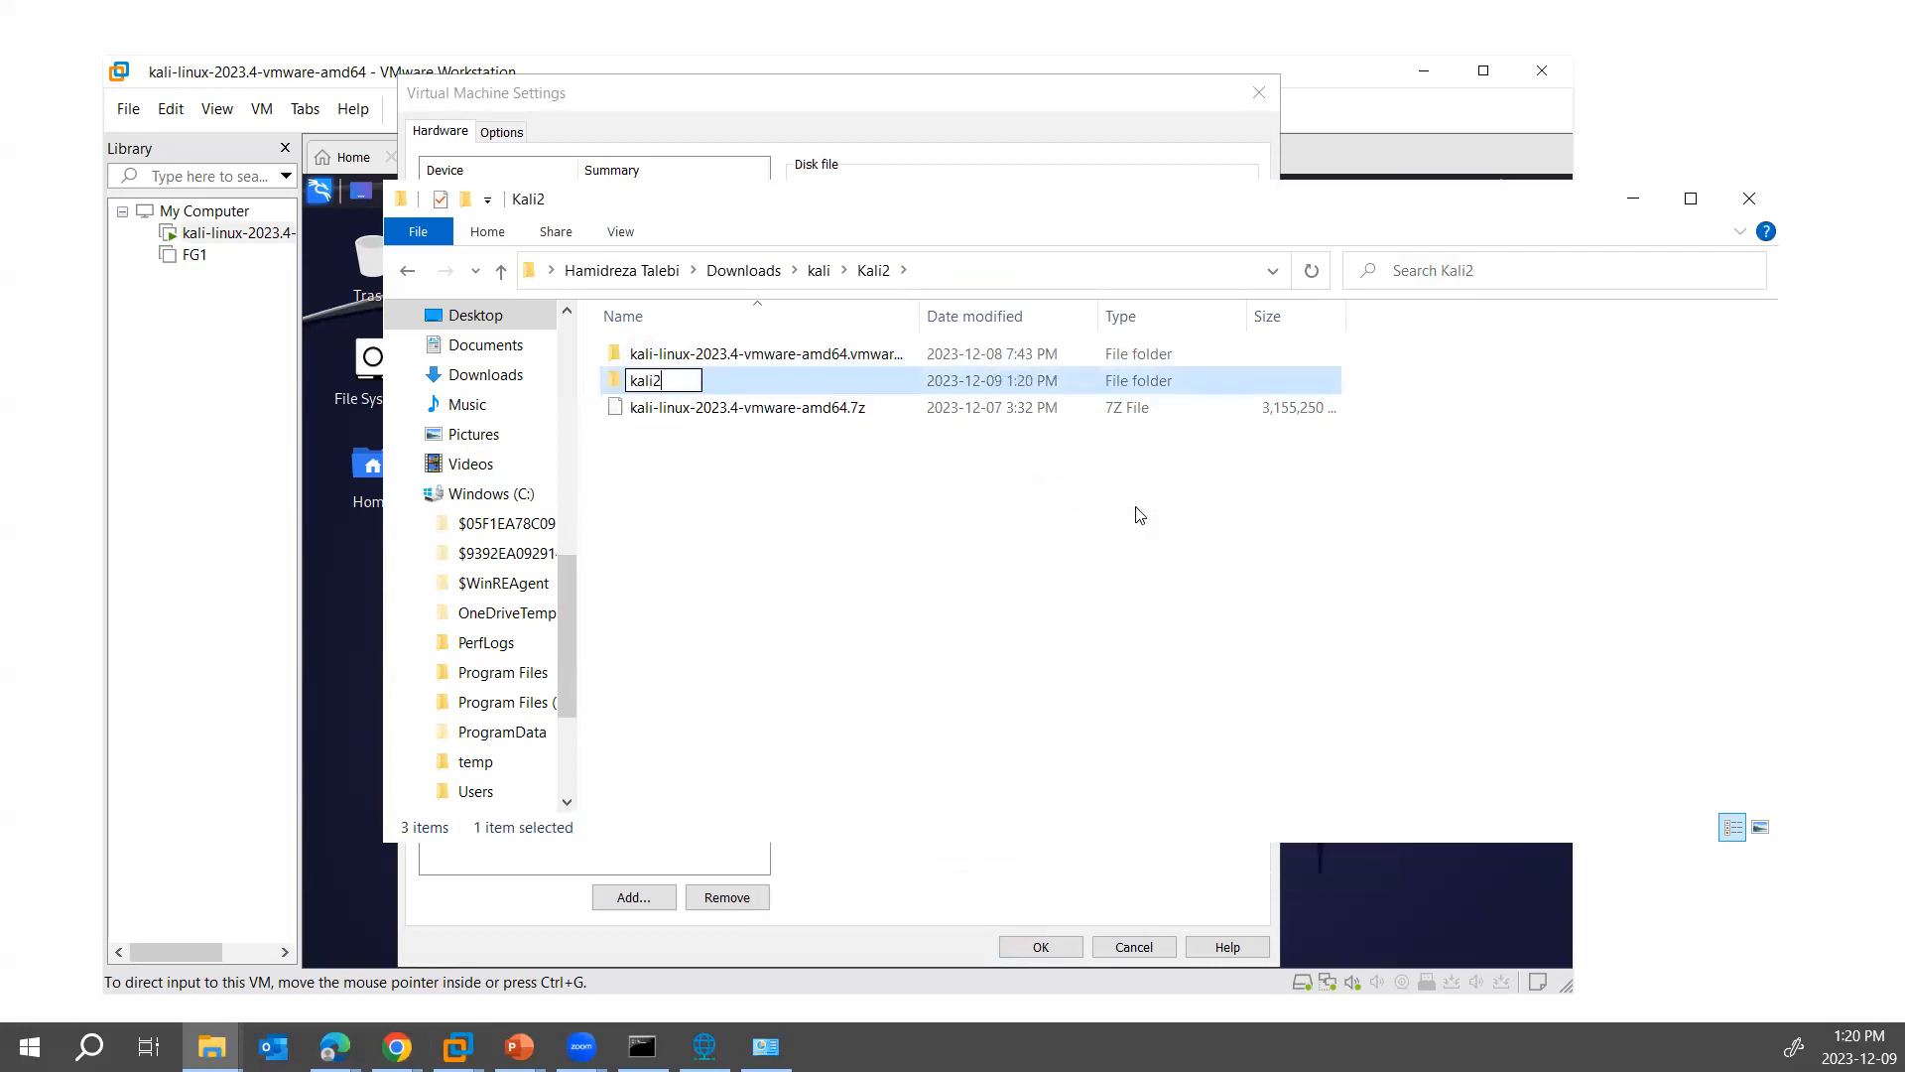
key(Return)
- Move kali-linux-2023.4-vmware-amd64.7z into the new kali2 folder and extract the archive there with 7-Zip
drag(830, 424, 659, 361)
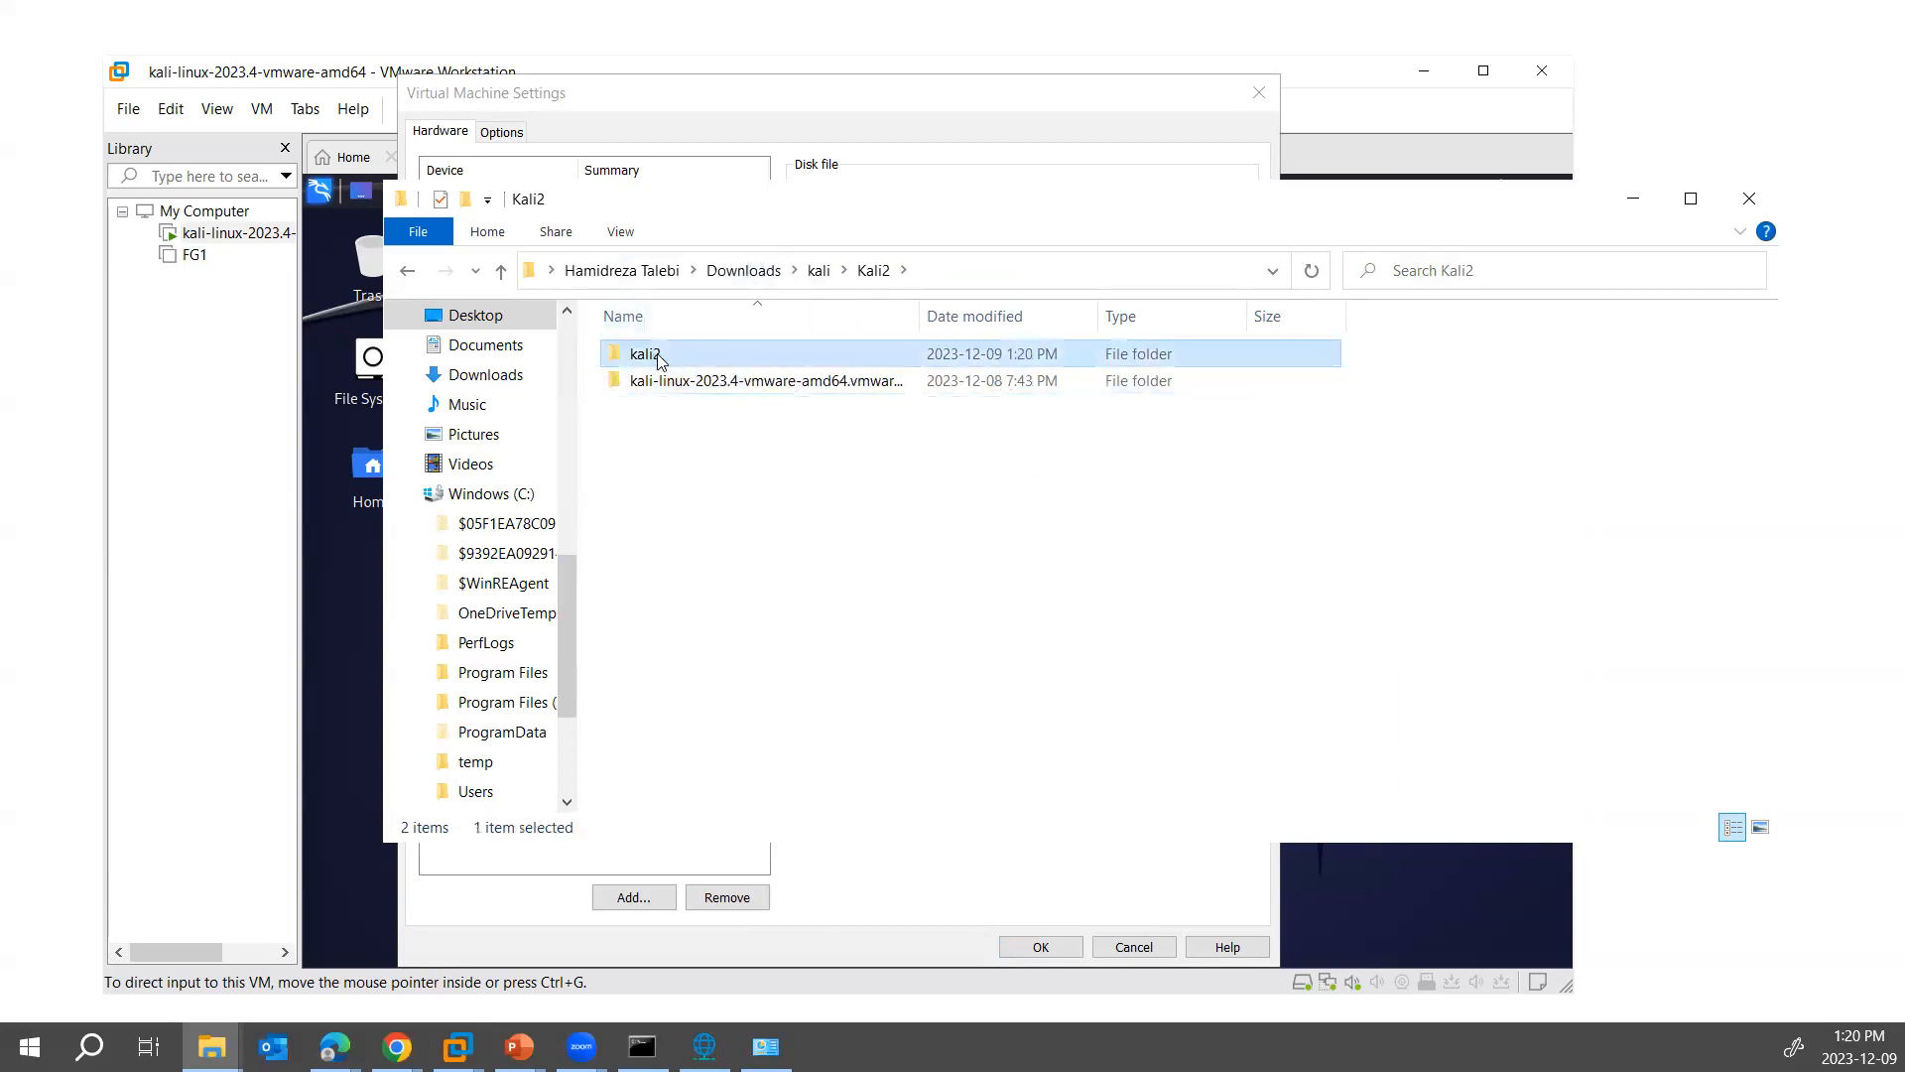
double_click(651, 363)
click(723, 359)
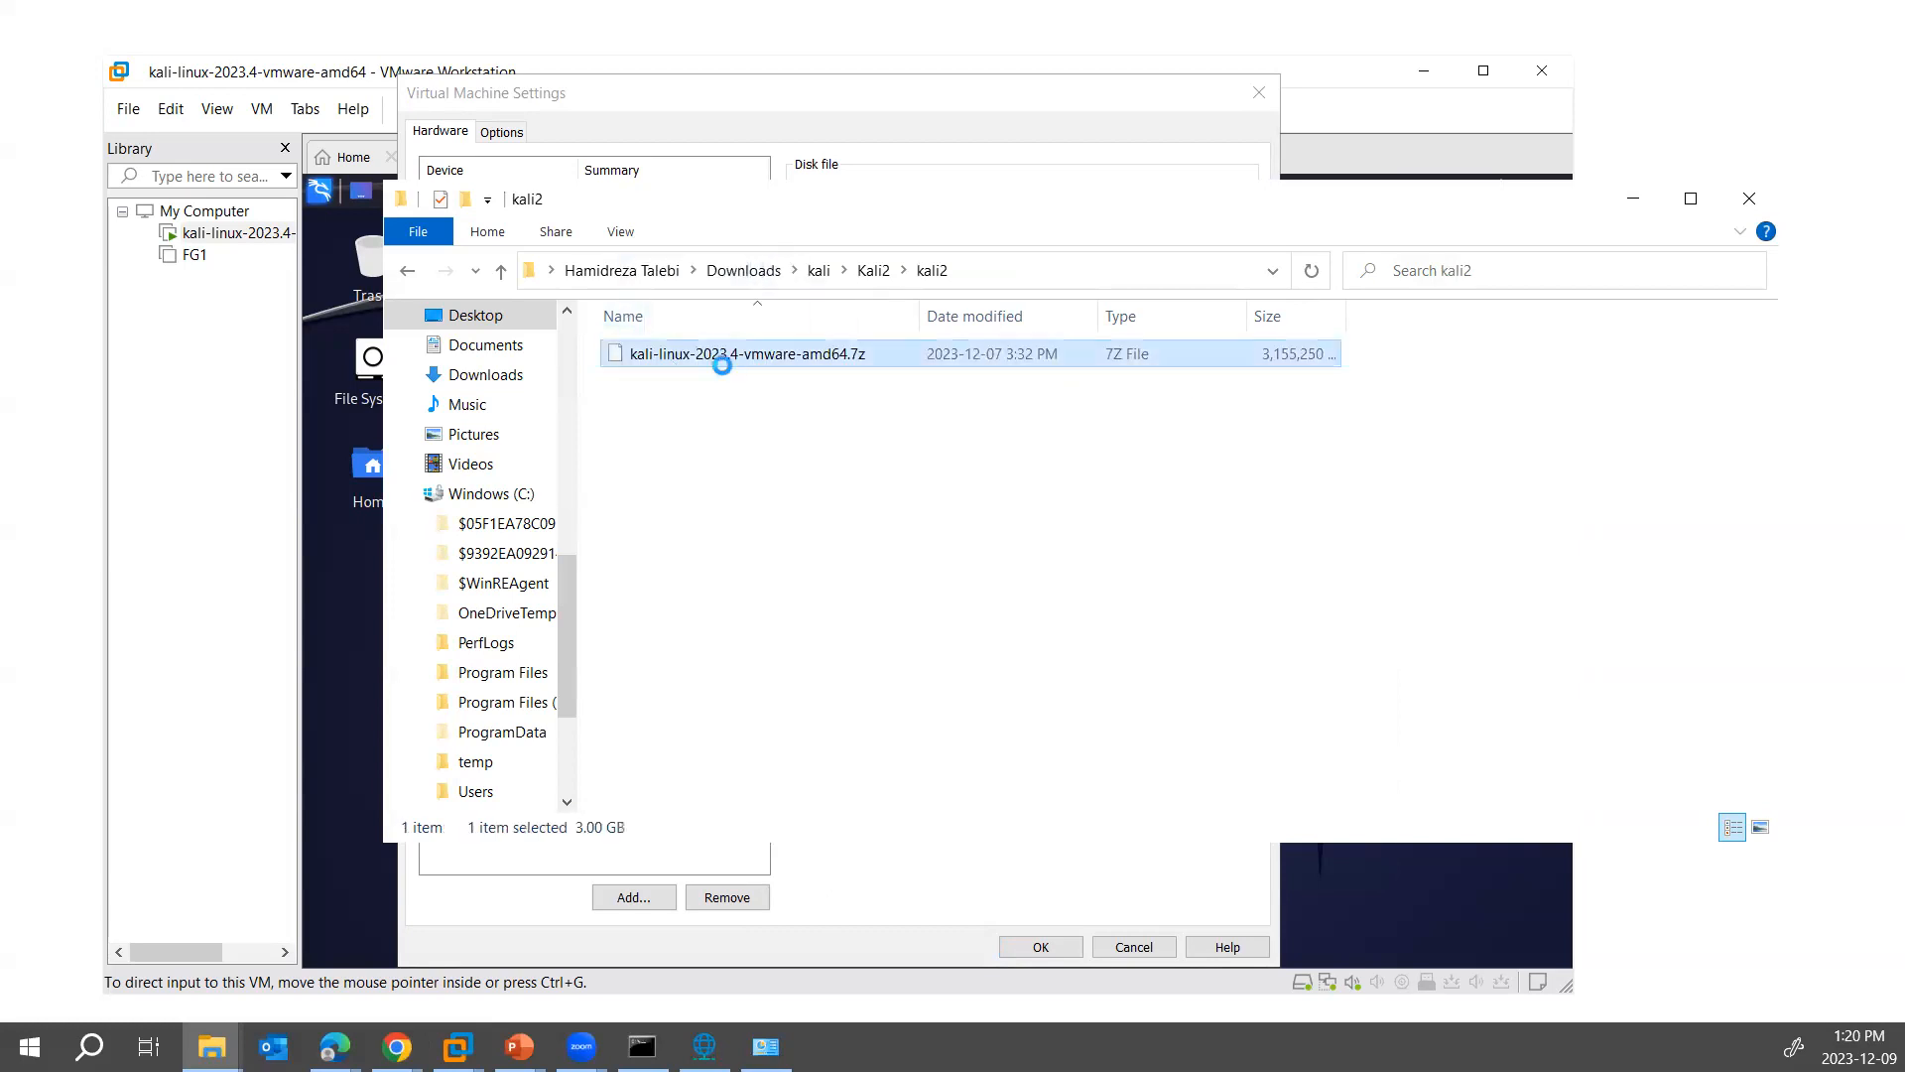
right_click(725, 364)
mouse_move(902, 505)
click(1153, 580)
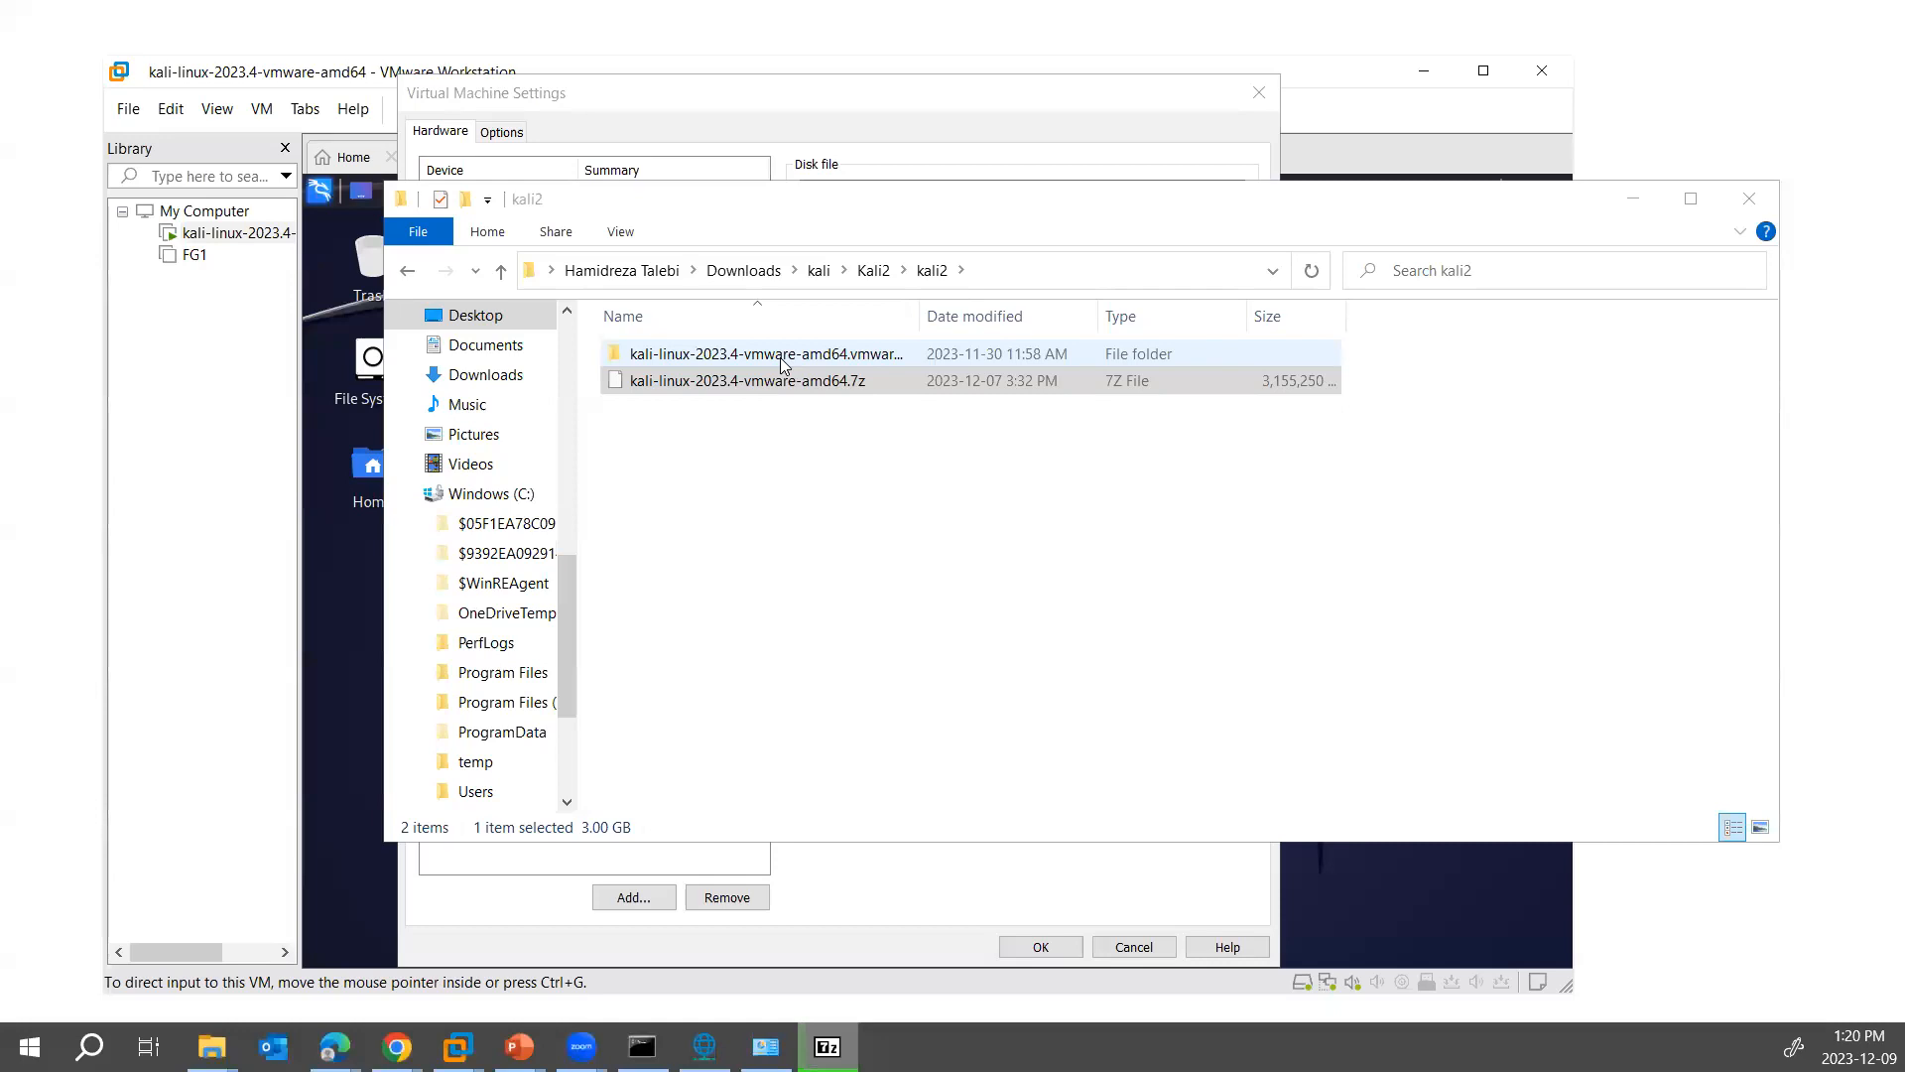
- Switch to the Edge browser and search the web for "vm network images"
mouse_move(396, 1047)
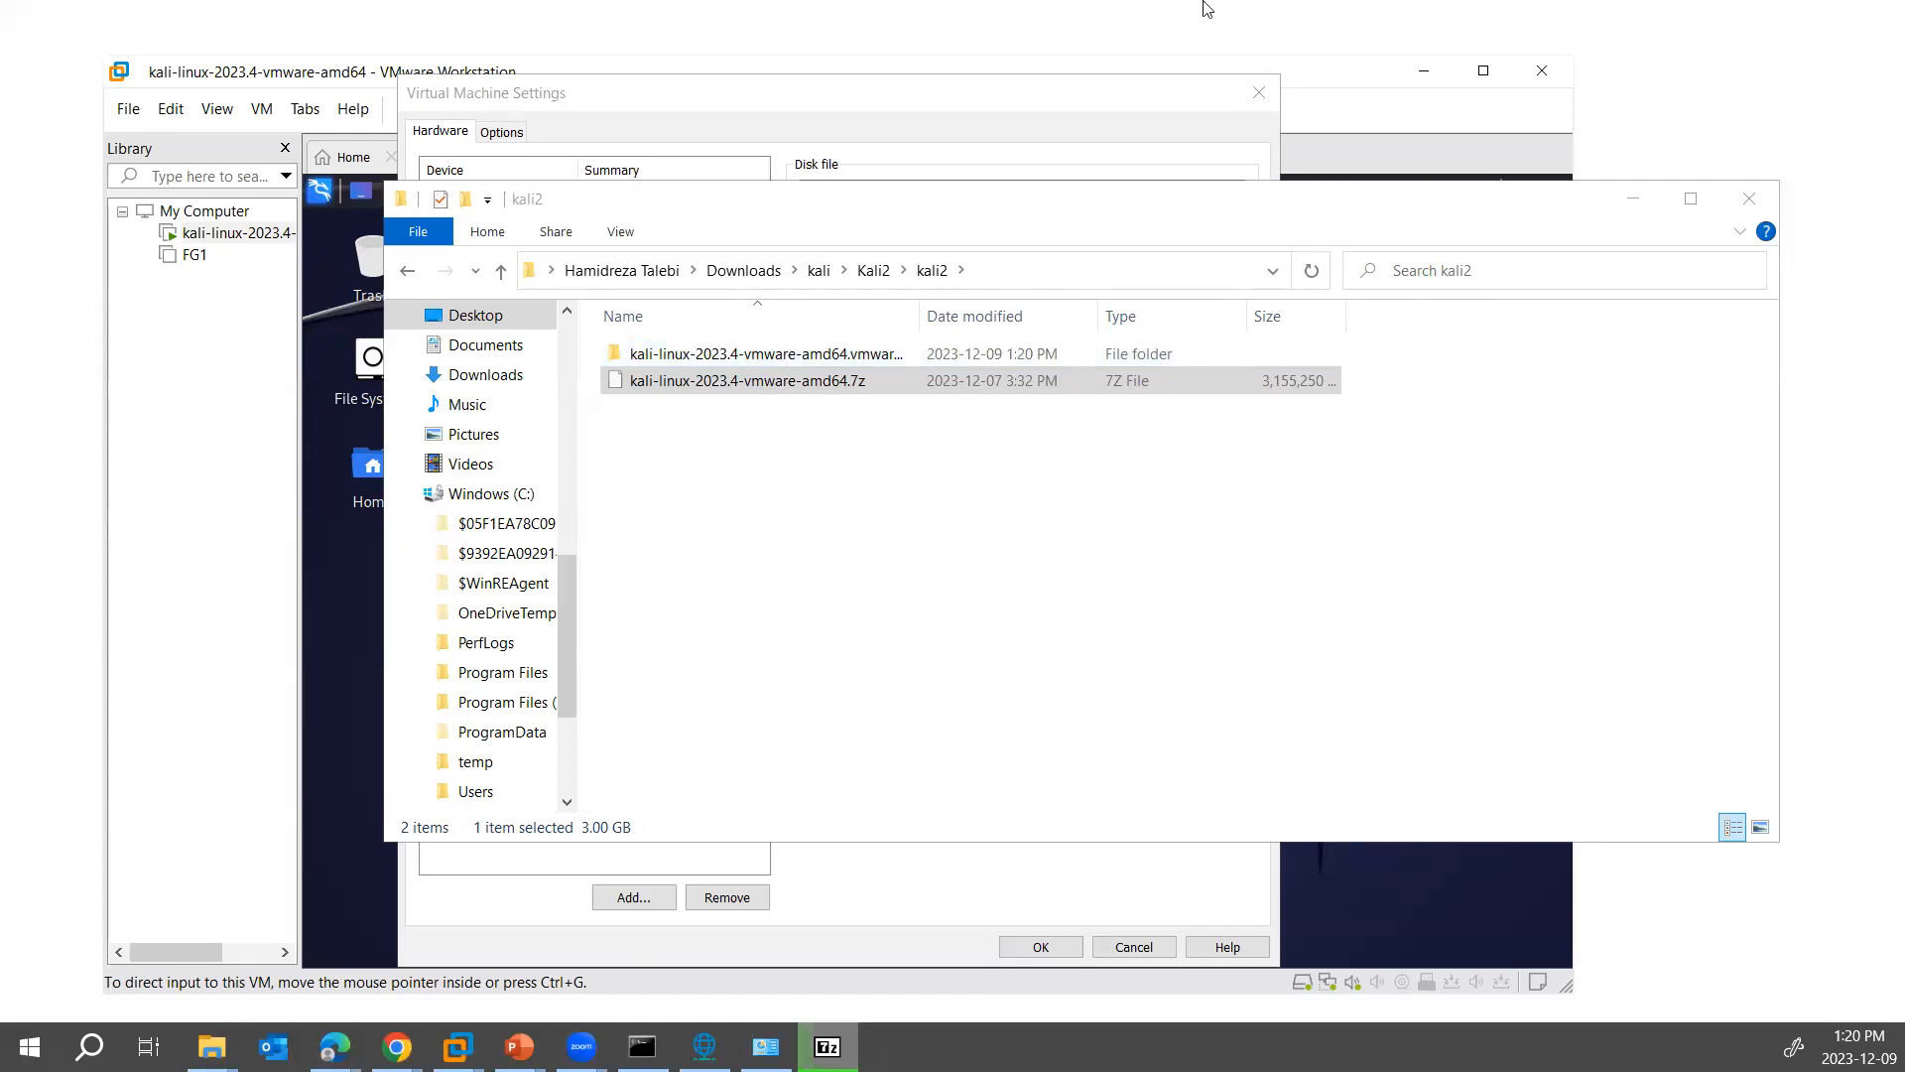
key(alt+Tab)
click(947, 307)
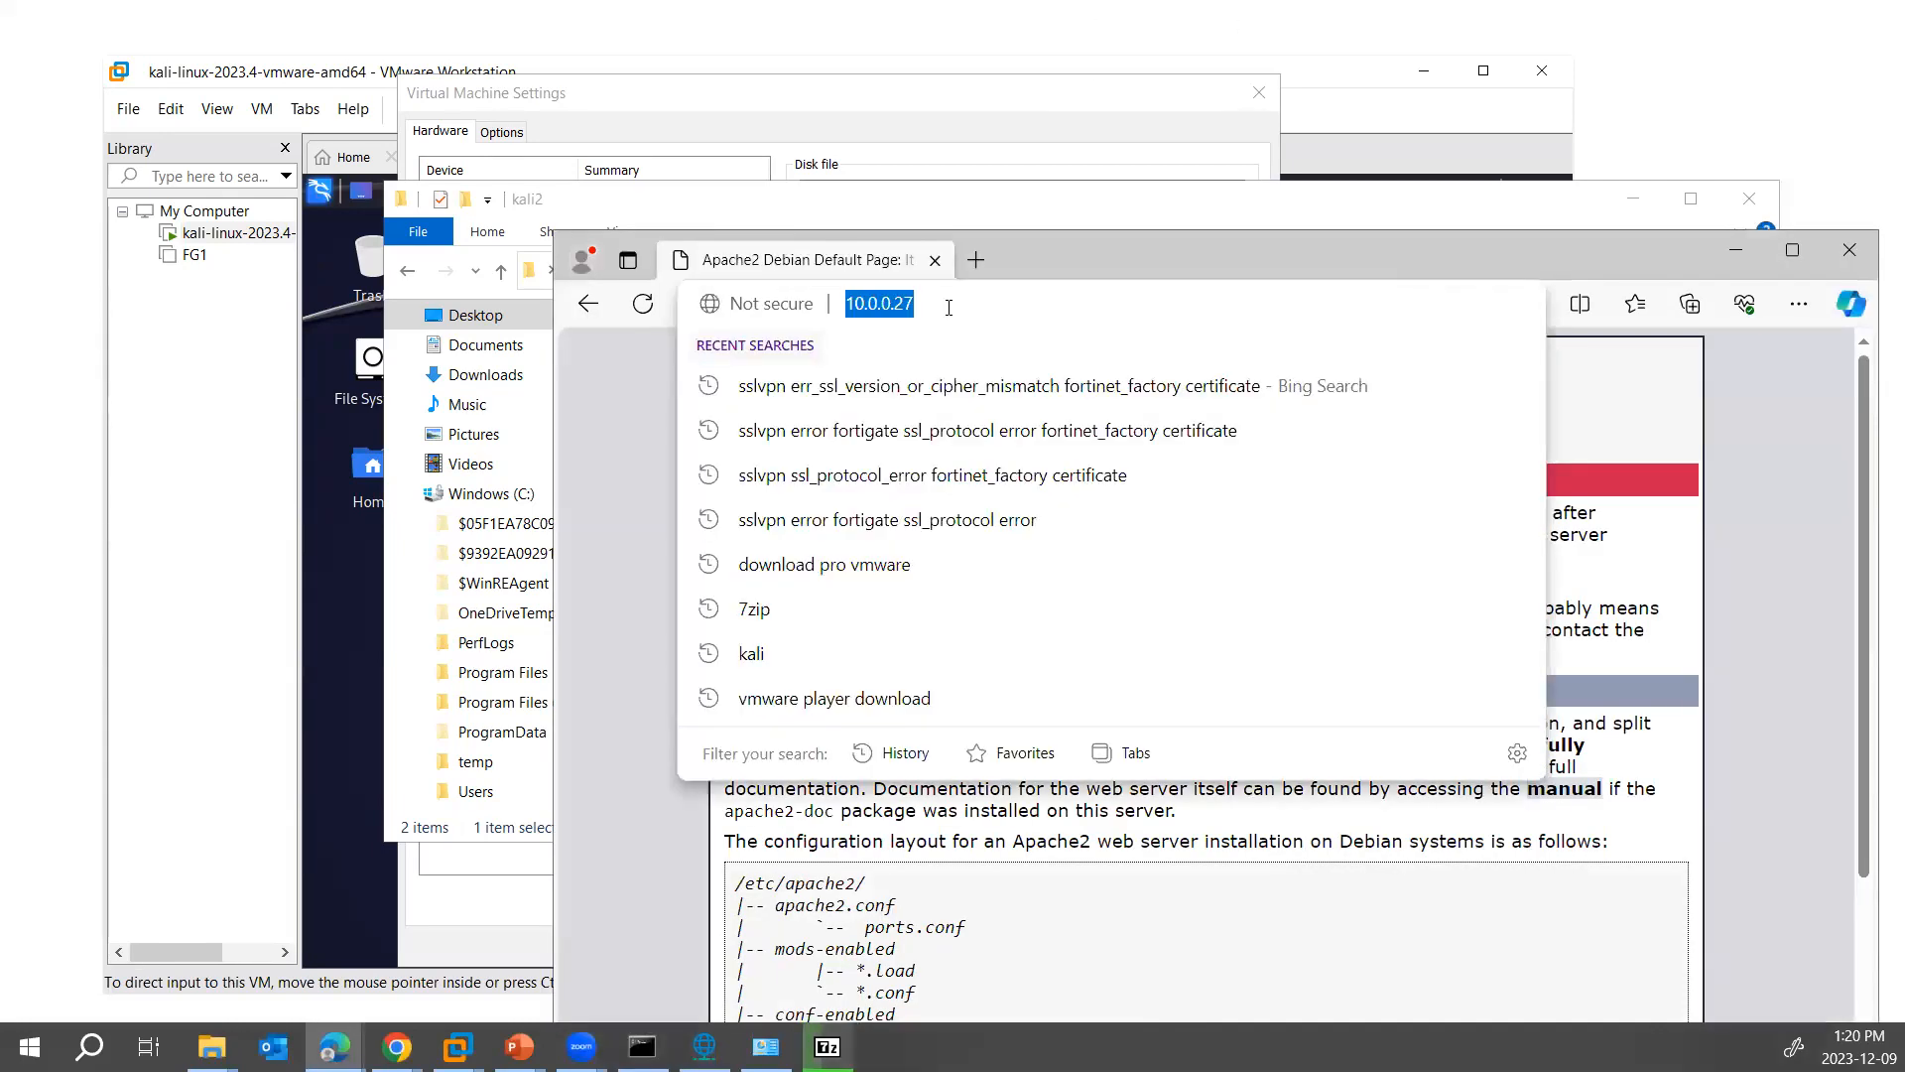
text(vm netwo)
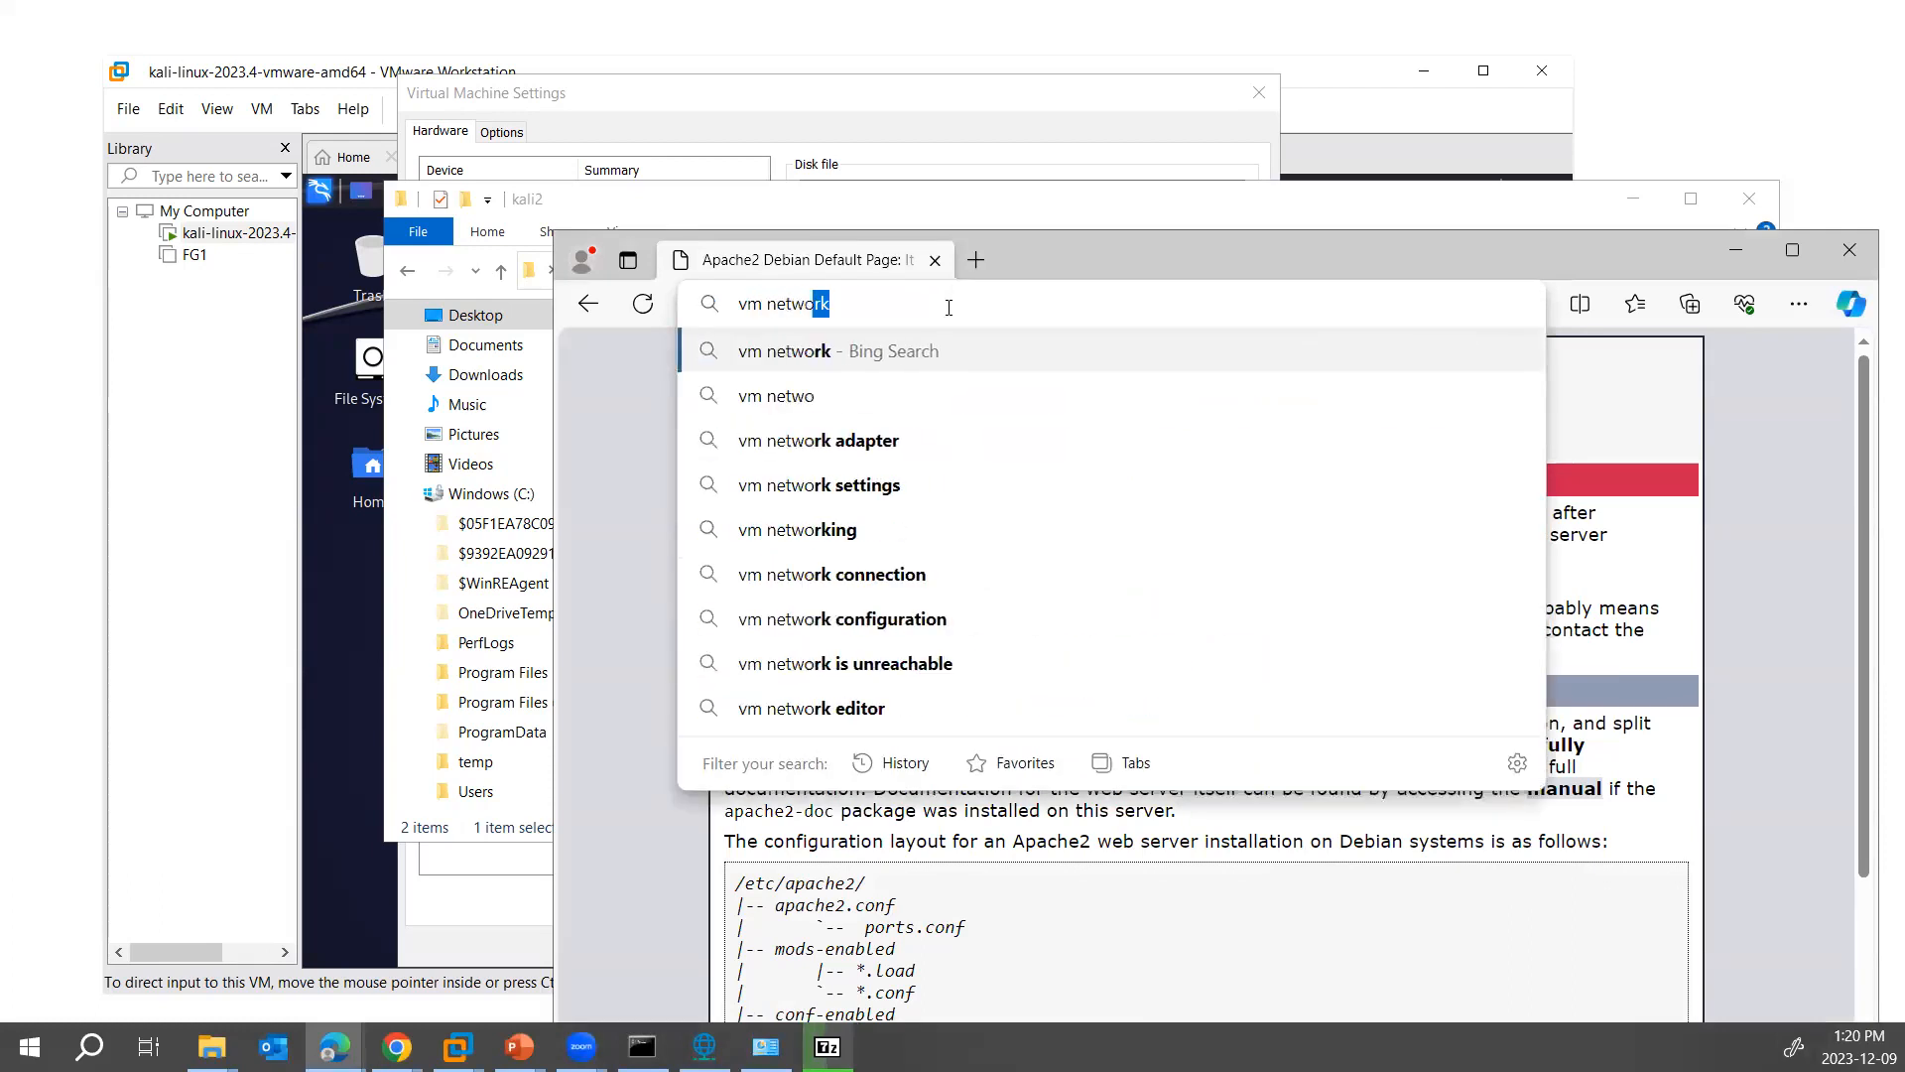
text(rk images)
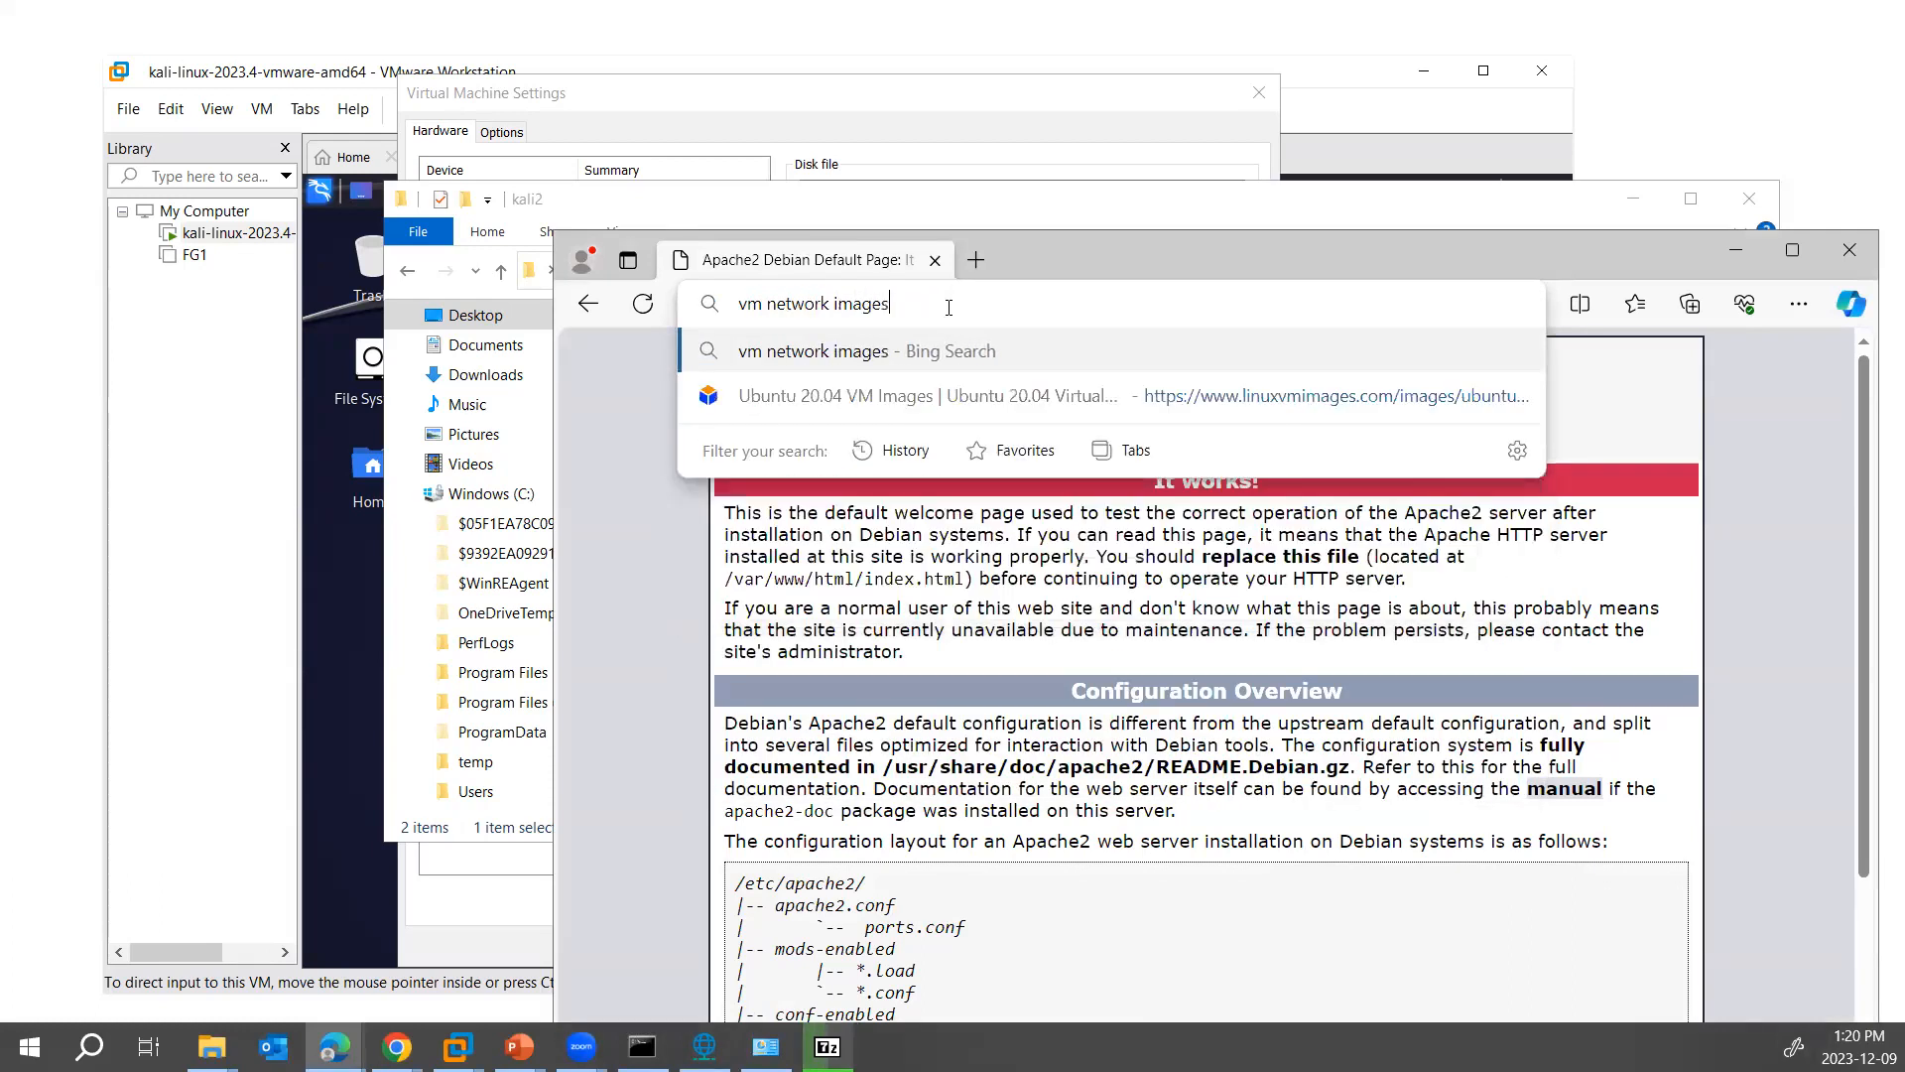
key(Return)
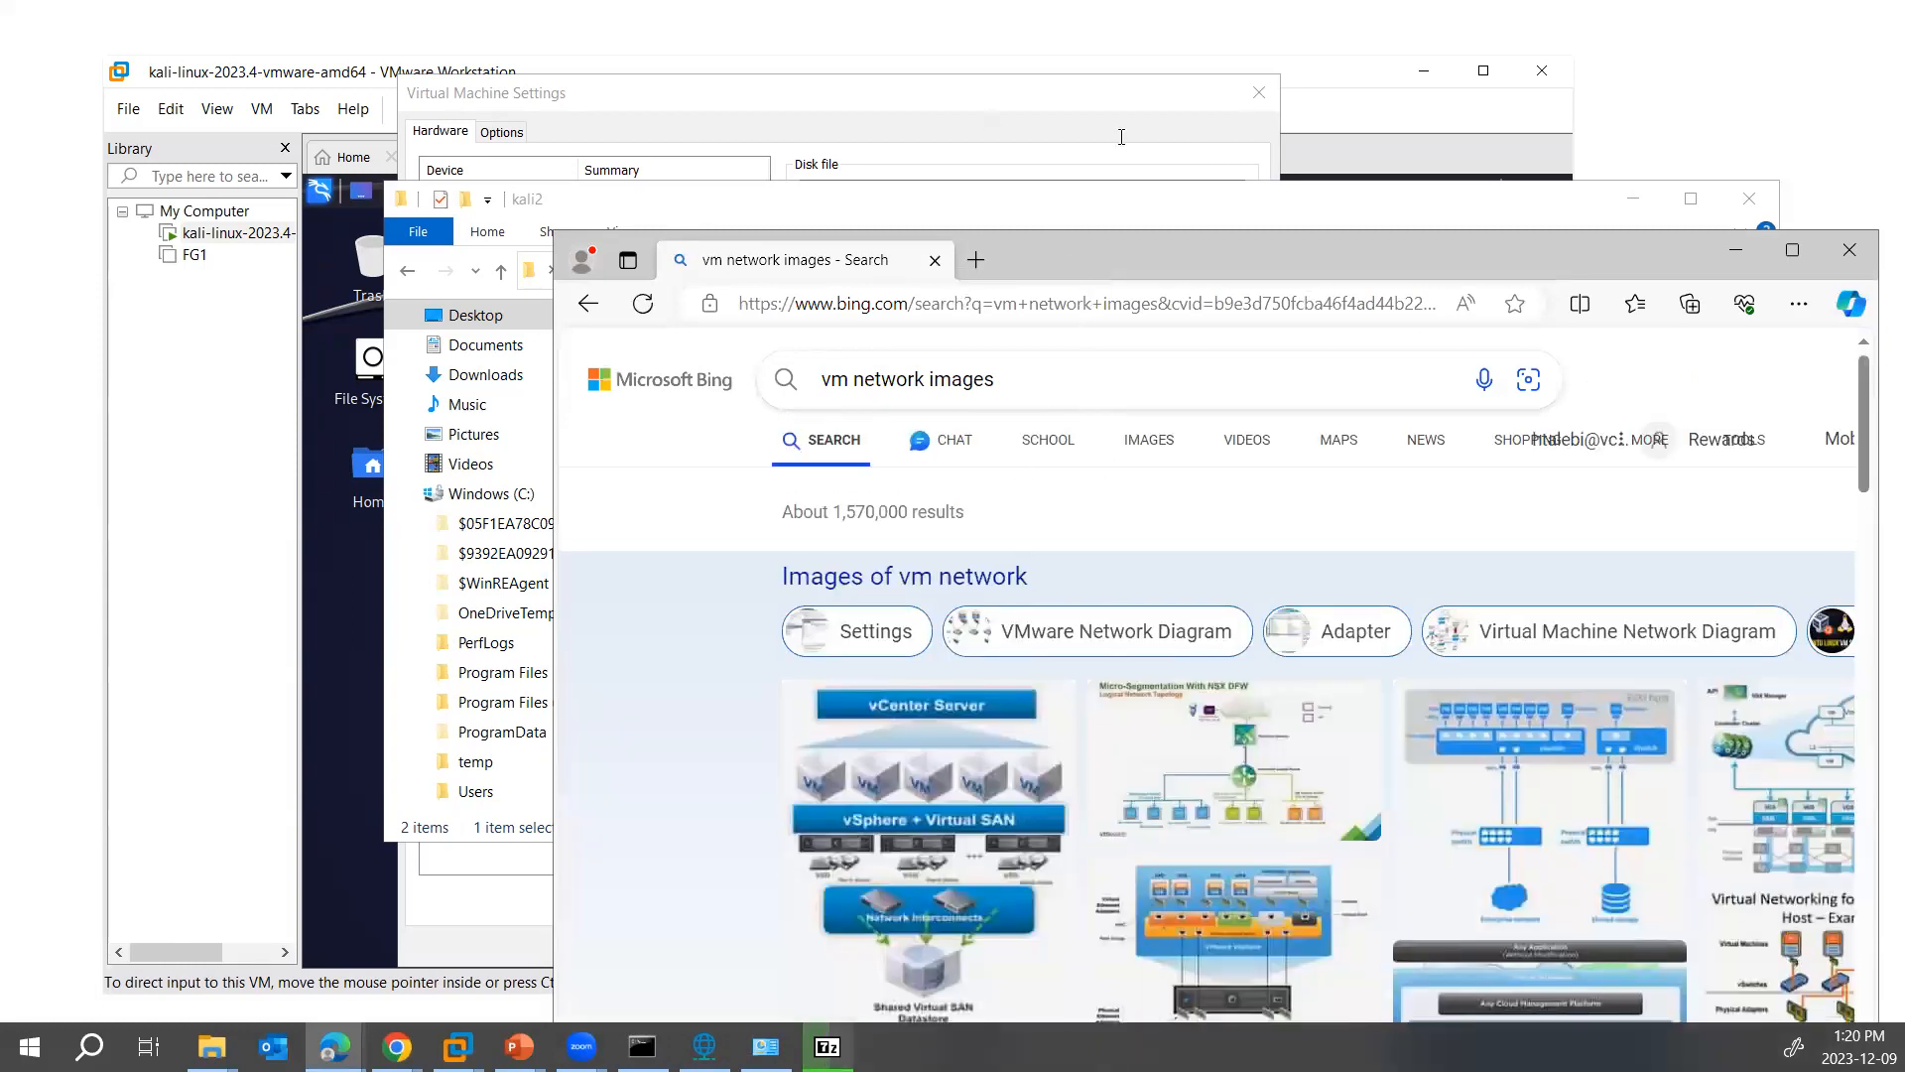
- Maximize the browser window and look through the Bing results for virtual machine image downloads
drag(1060, 232, 890, 53)
click(1603, 71)
scroll(1125, 544, down, 10)
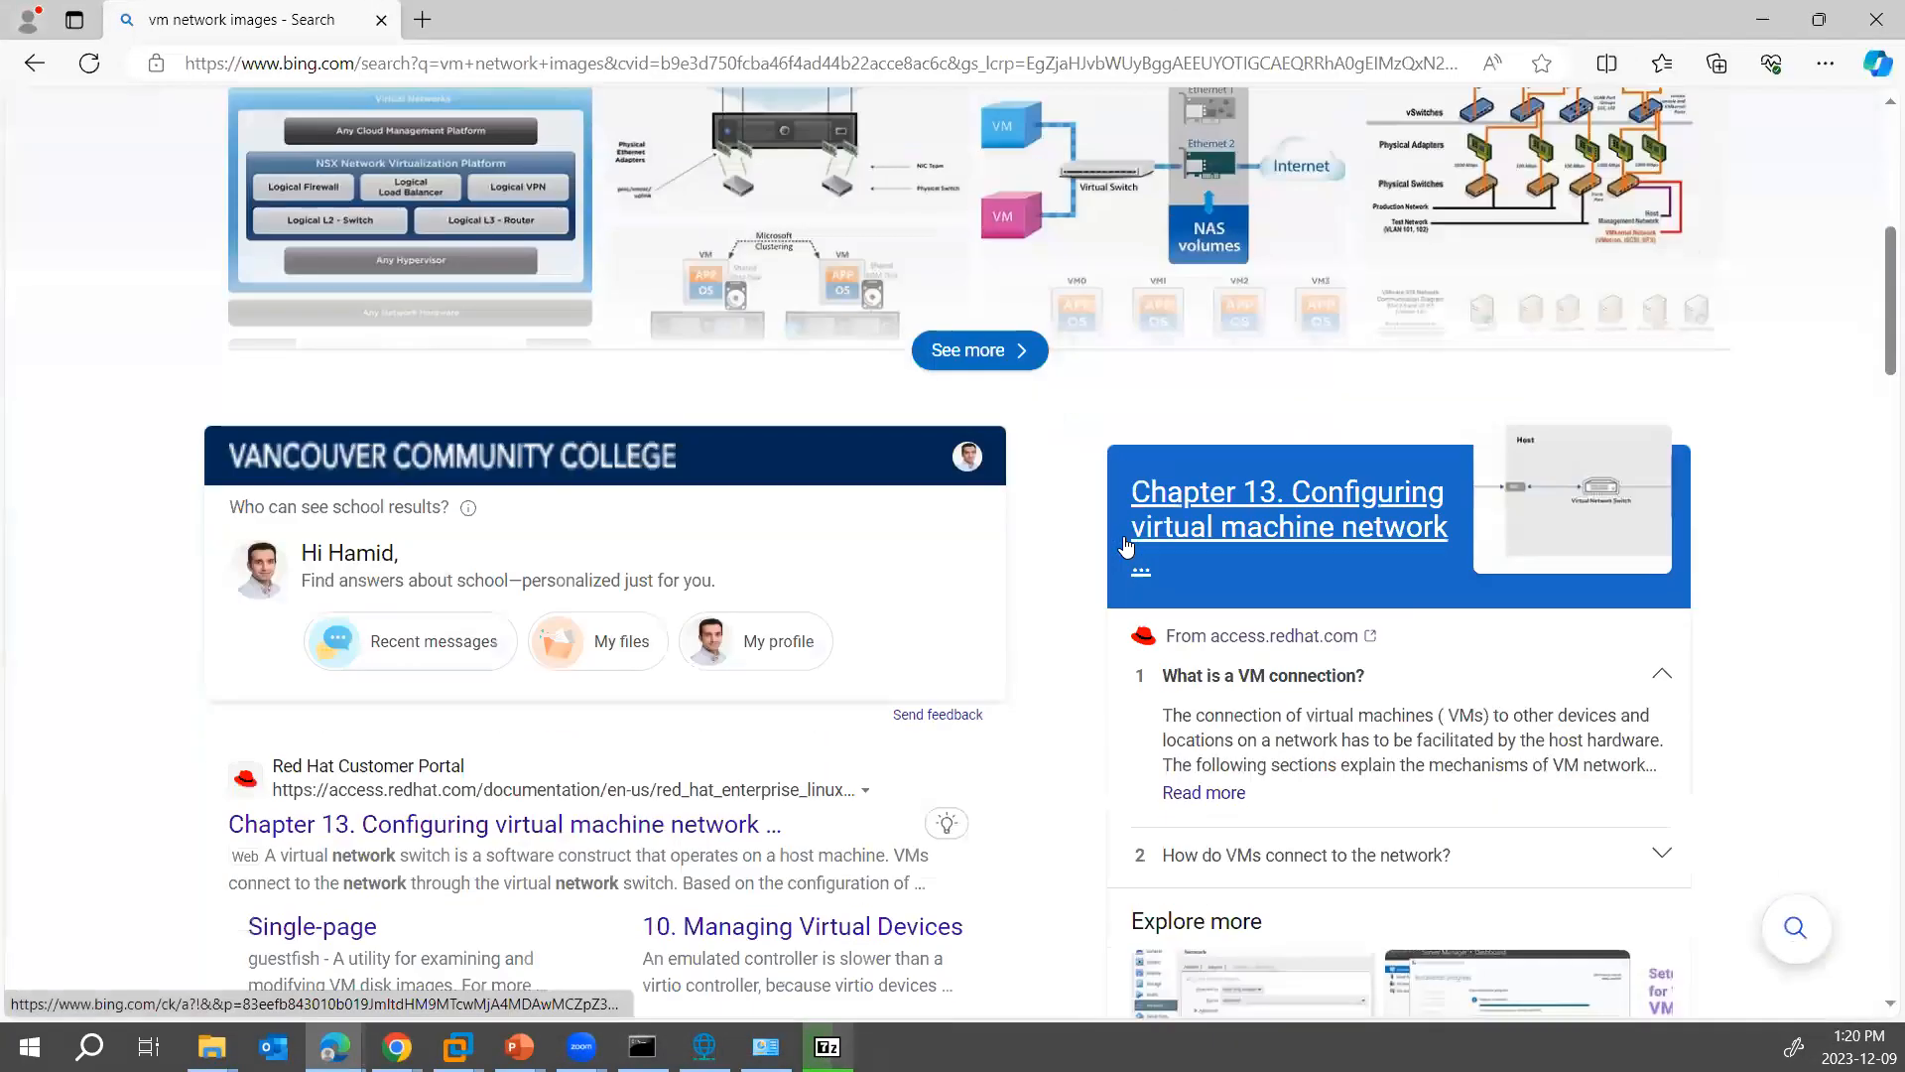
scroll(1125, 544, down, 8)
scroll(1122, 536, up, 18)
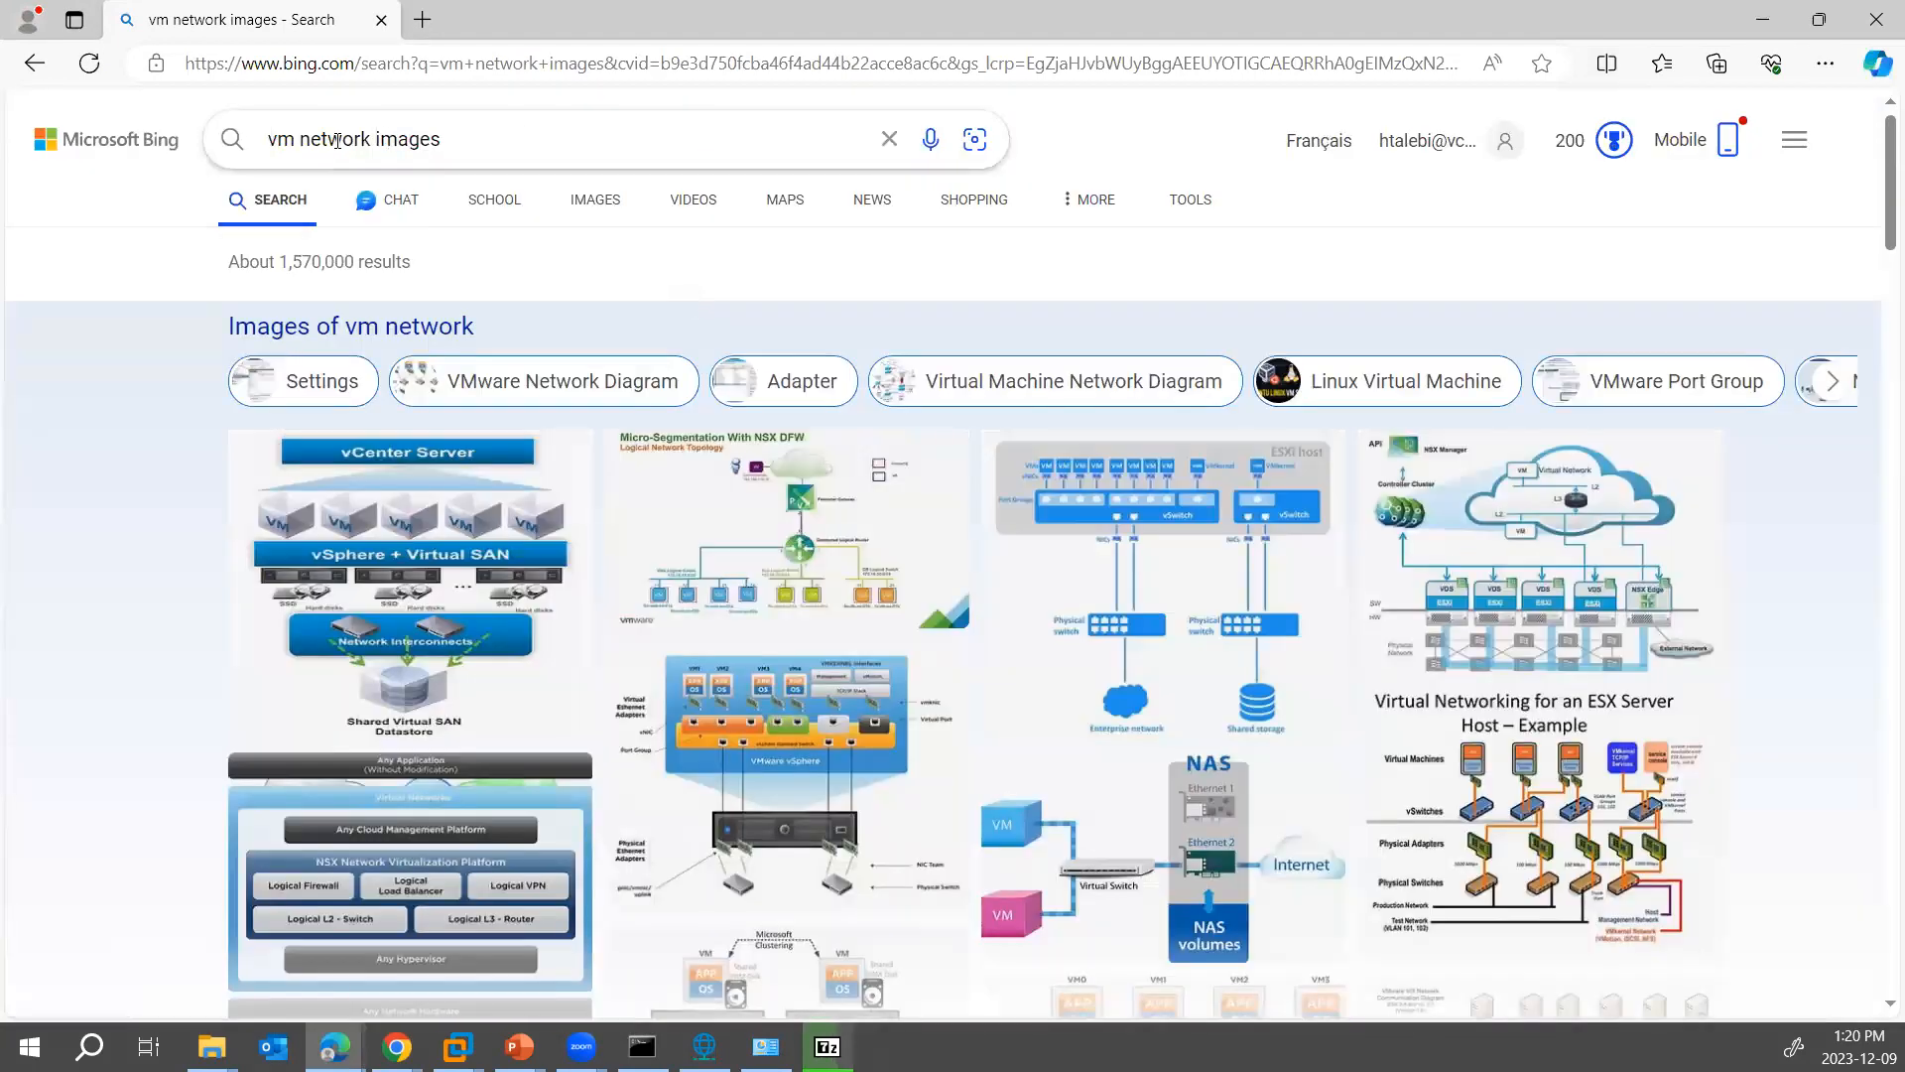
- Remove "network" from the Bing query and search for "vm images"
double_click(337, 140)
key(BackSpace)
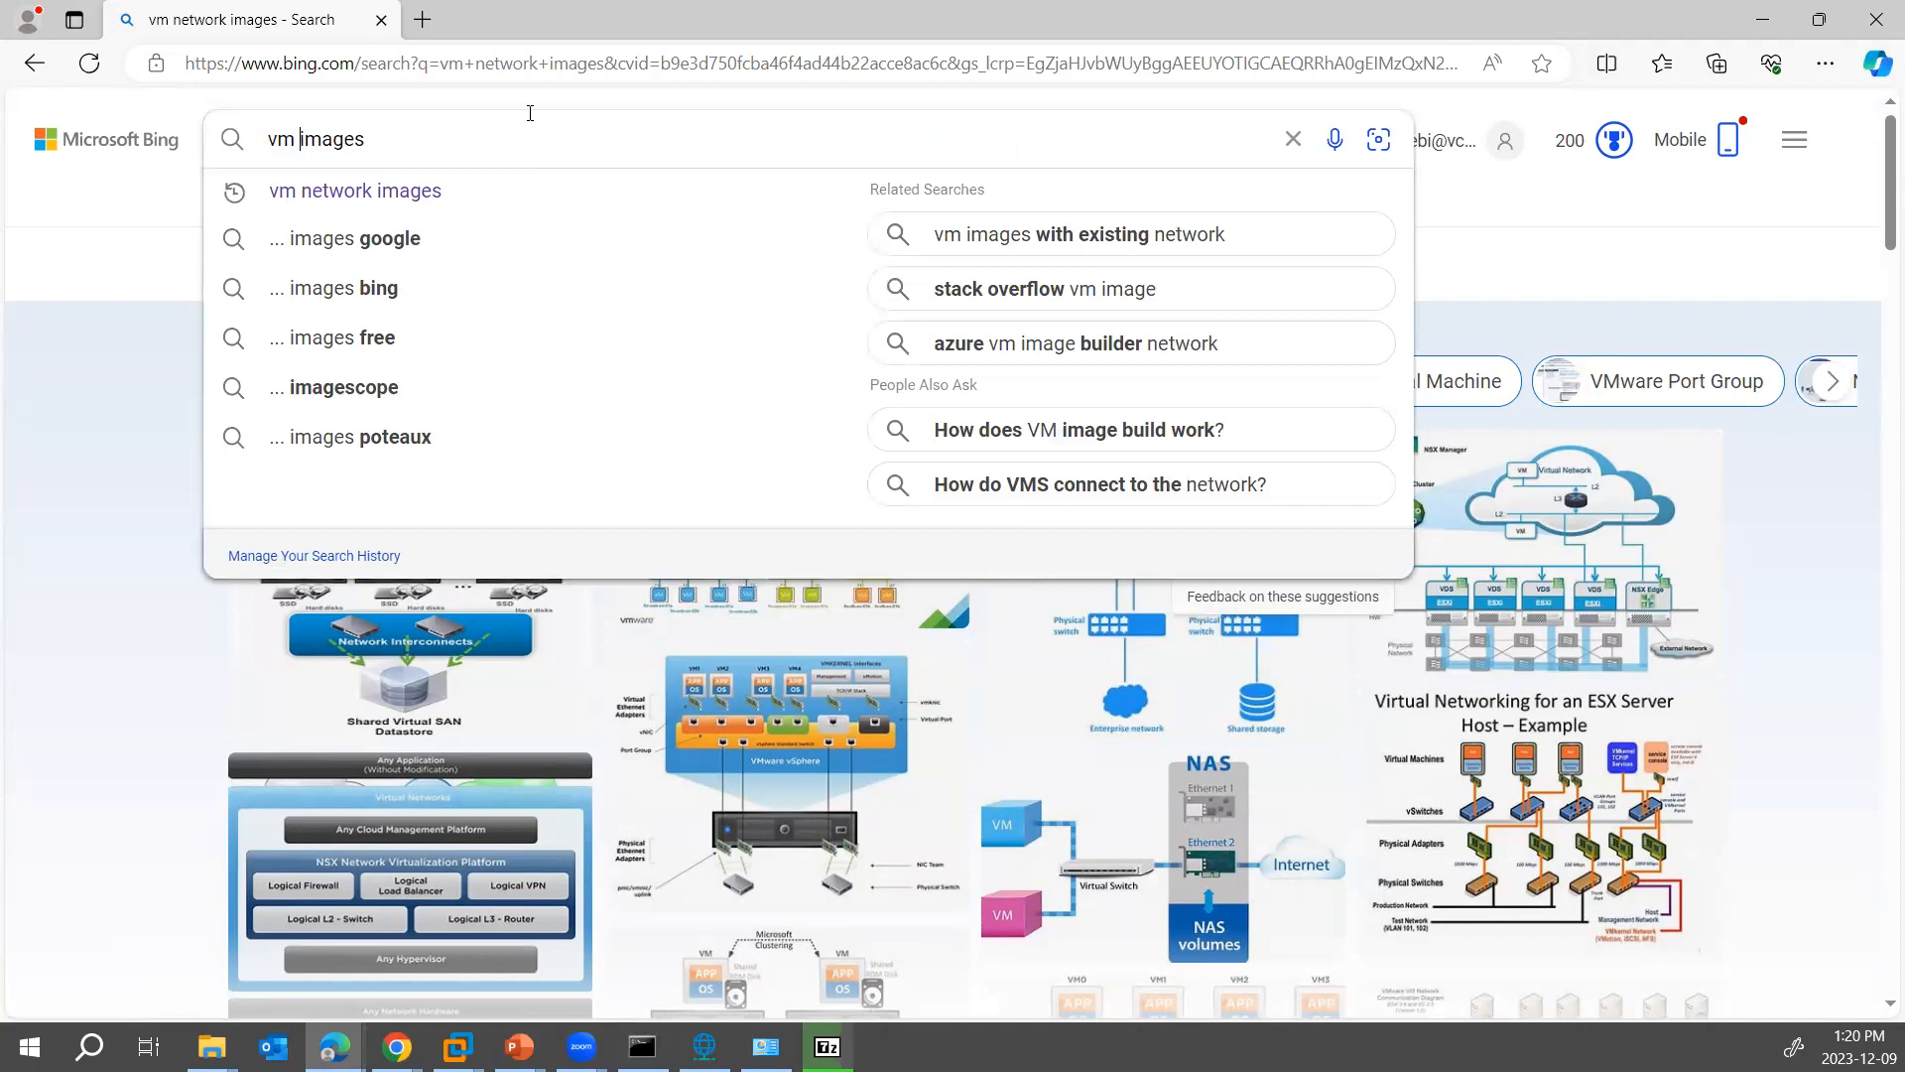
key(BackSpace)
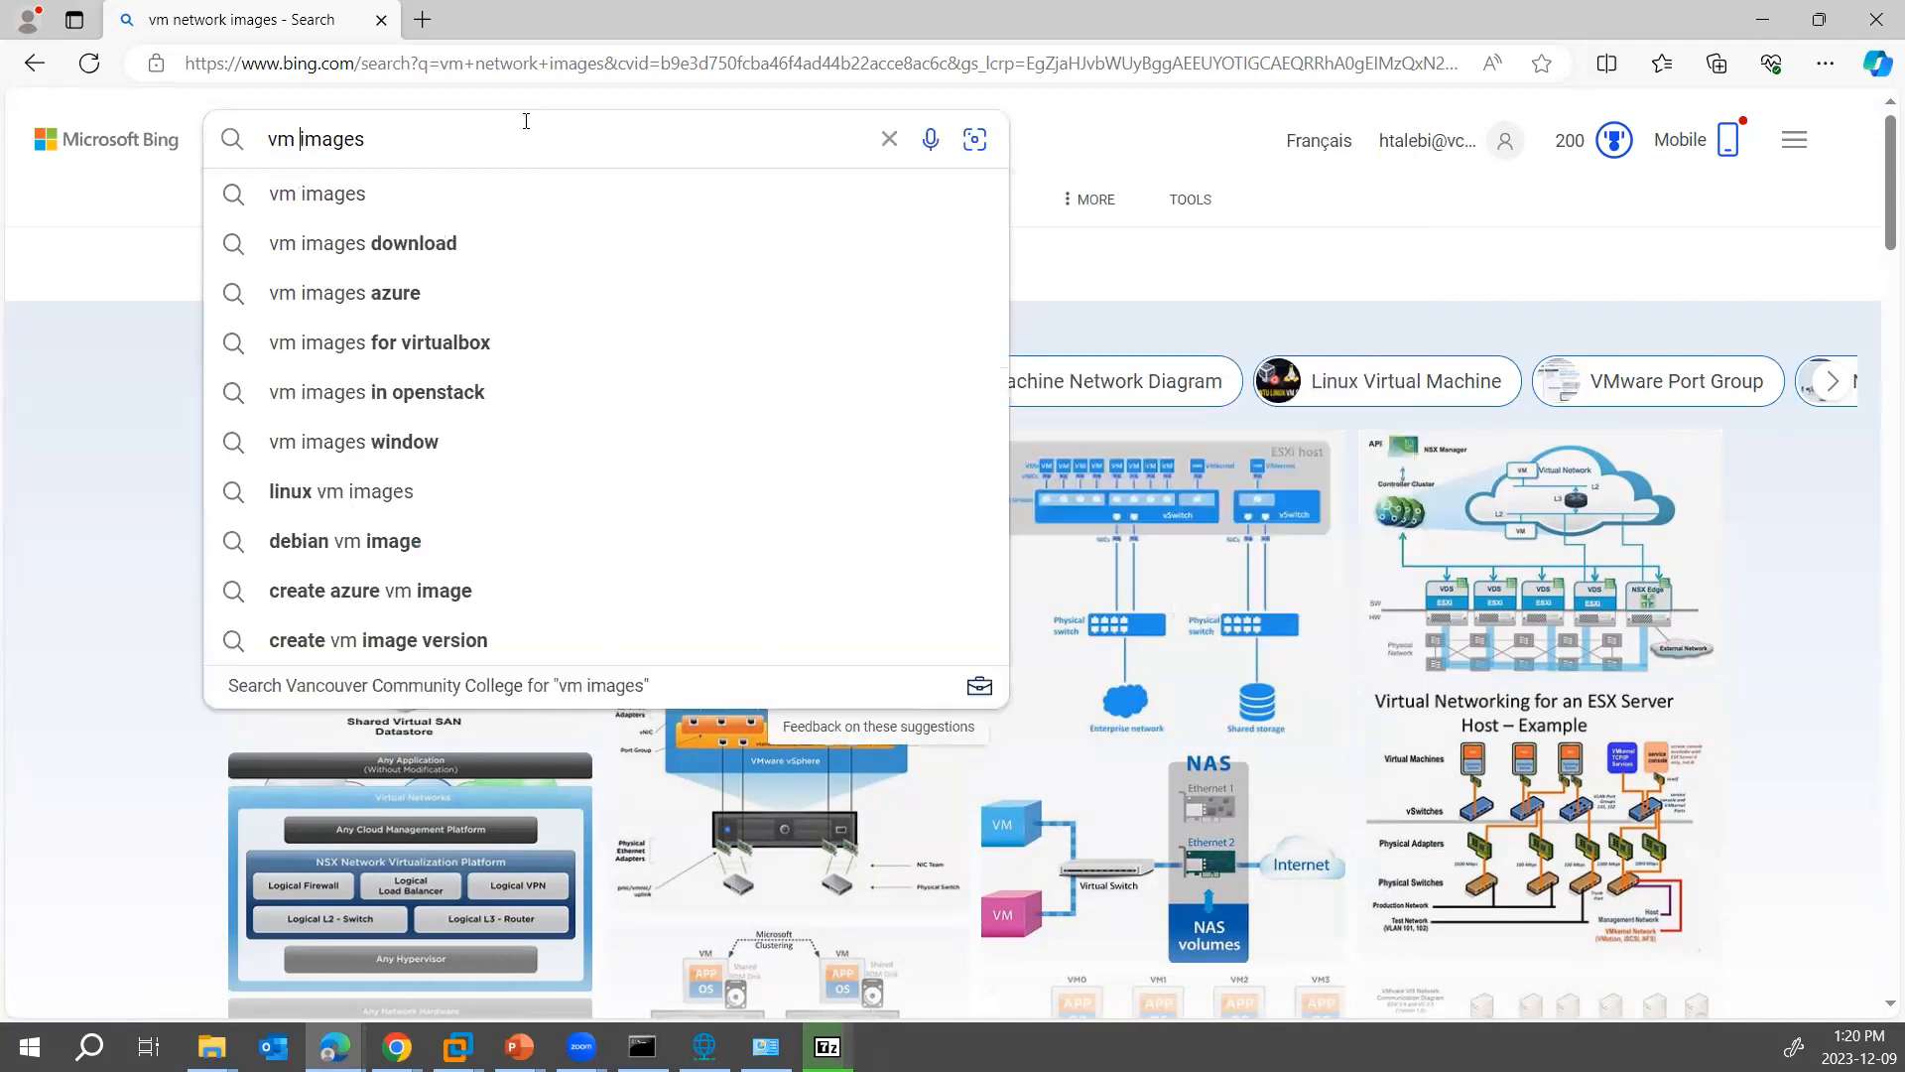
key(Return)
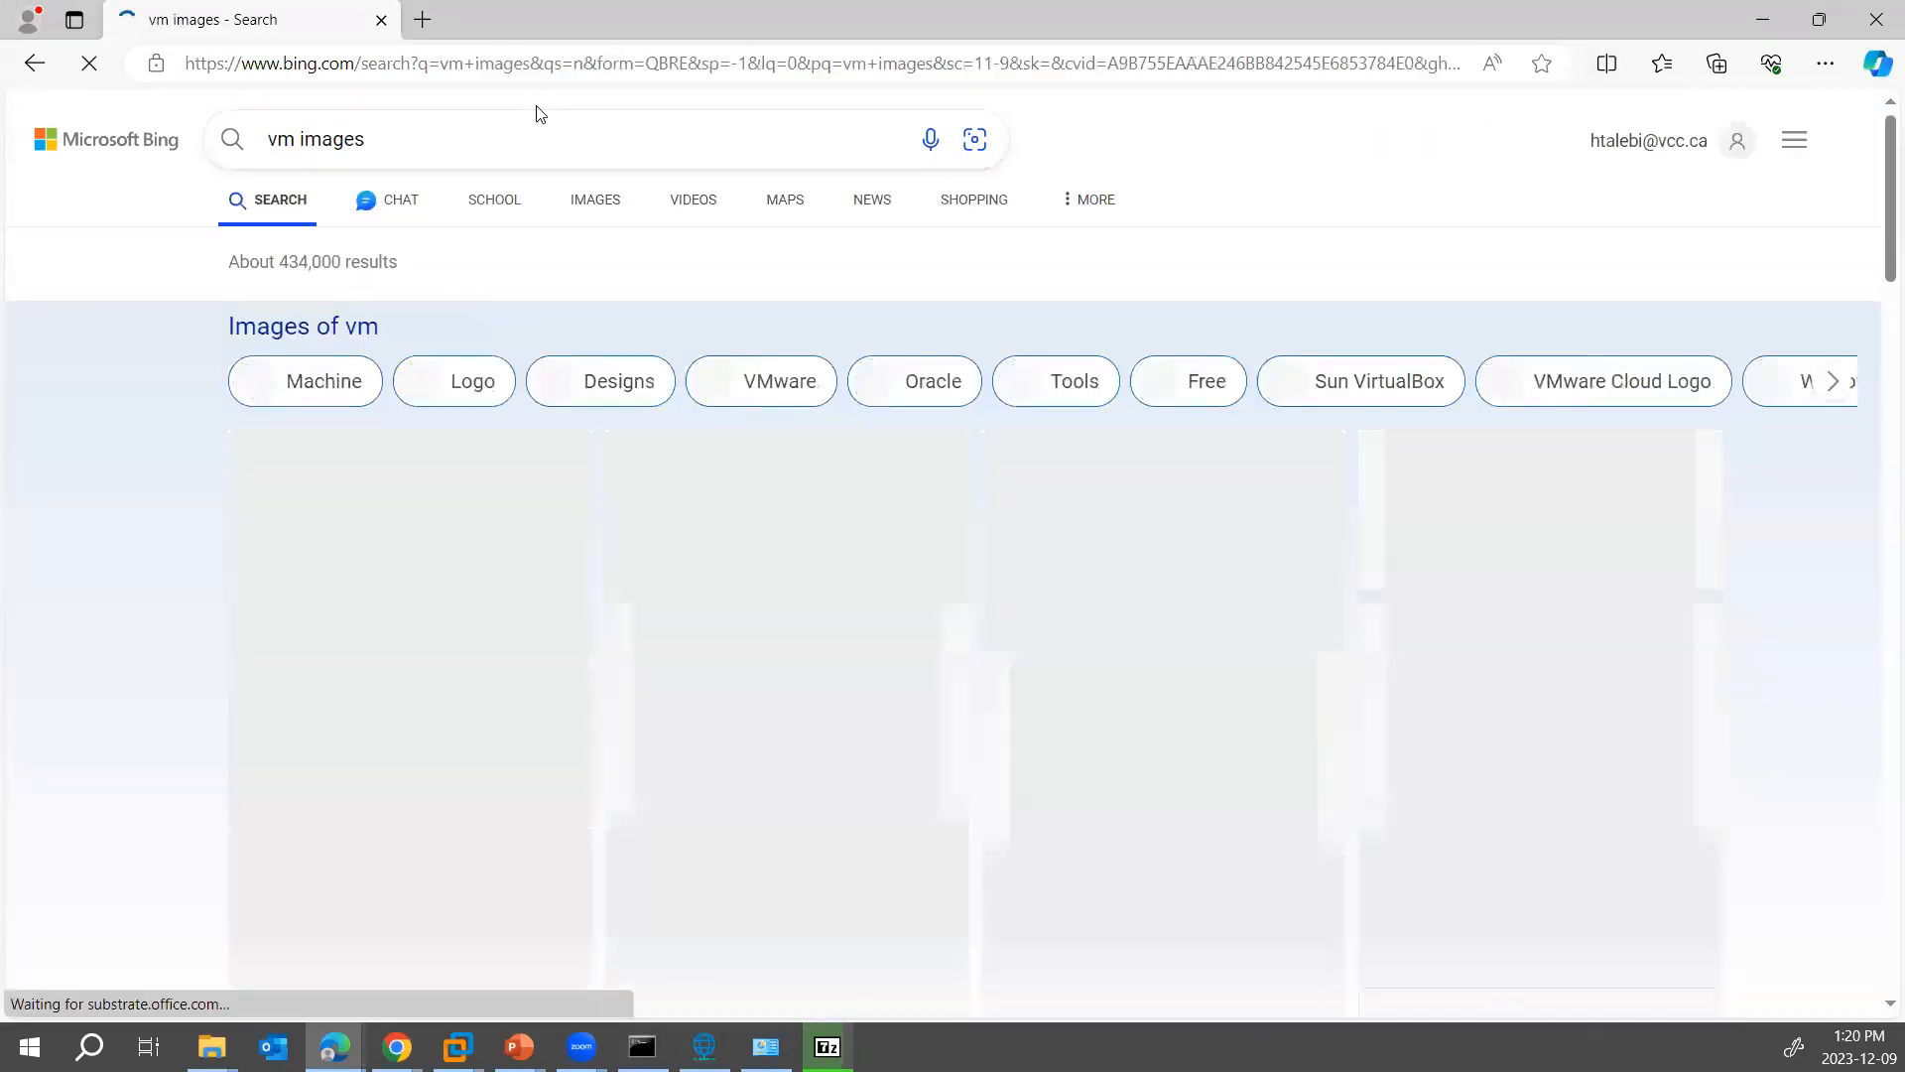
- Go to Google and search for "vm network images"
click(363, 67)
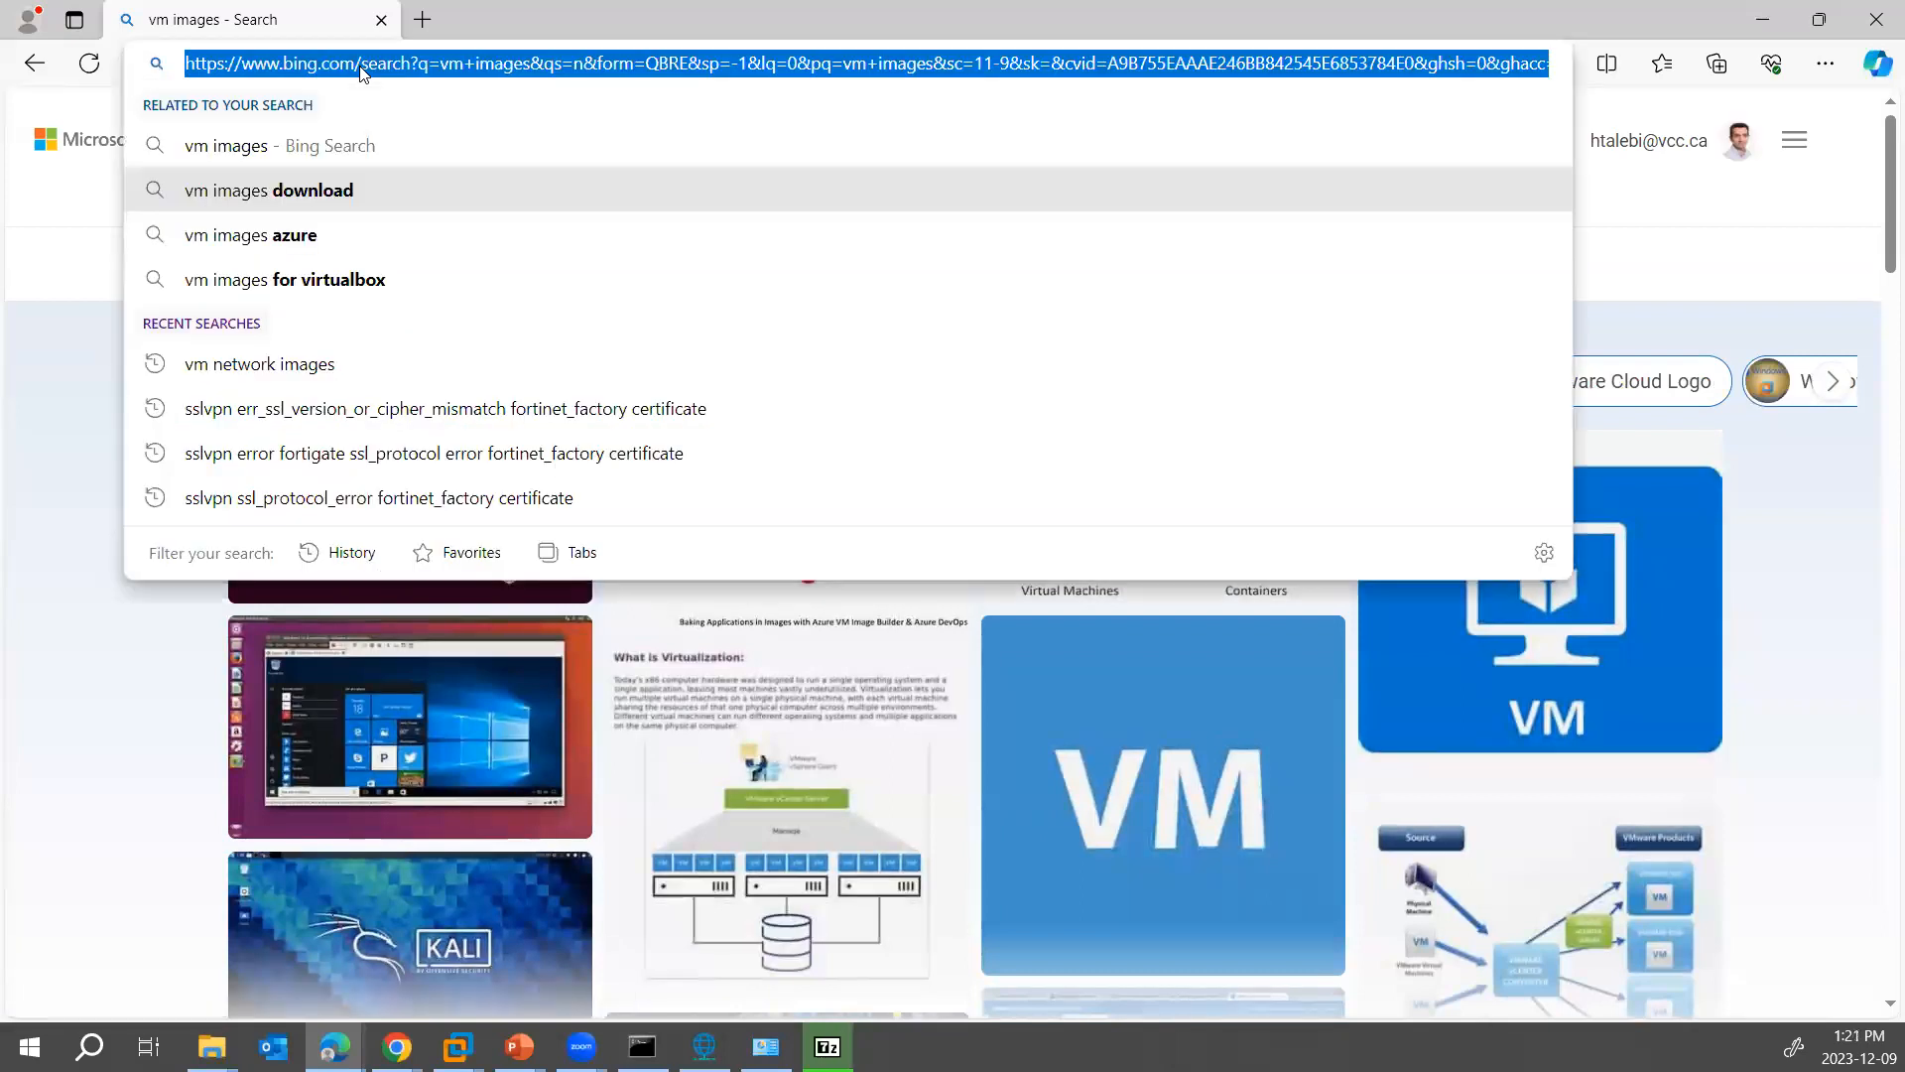
text(google.com)
key(Return)
text(vm network)
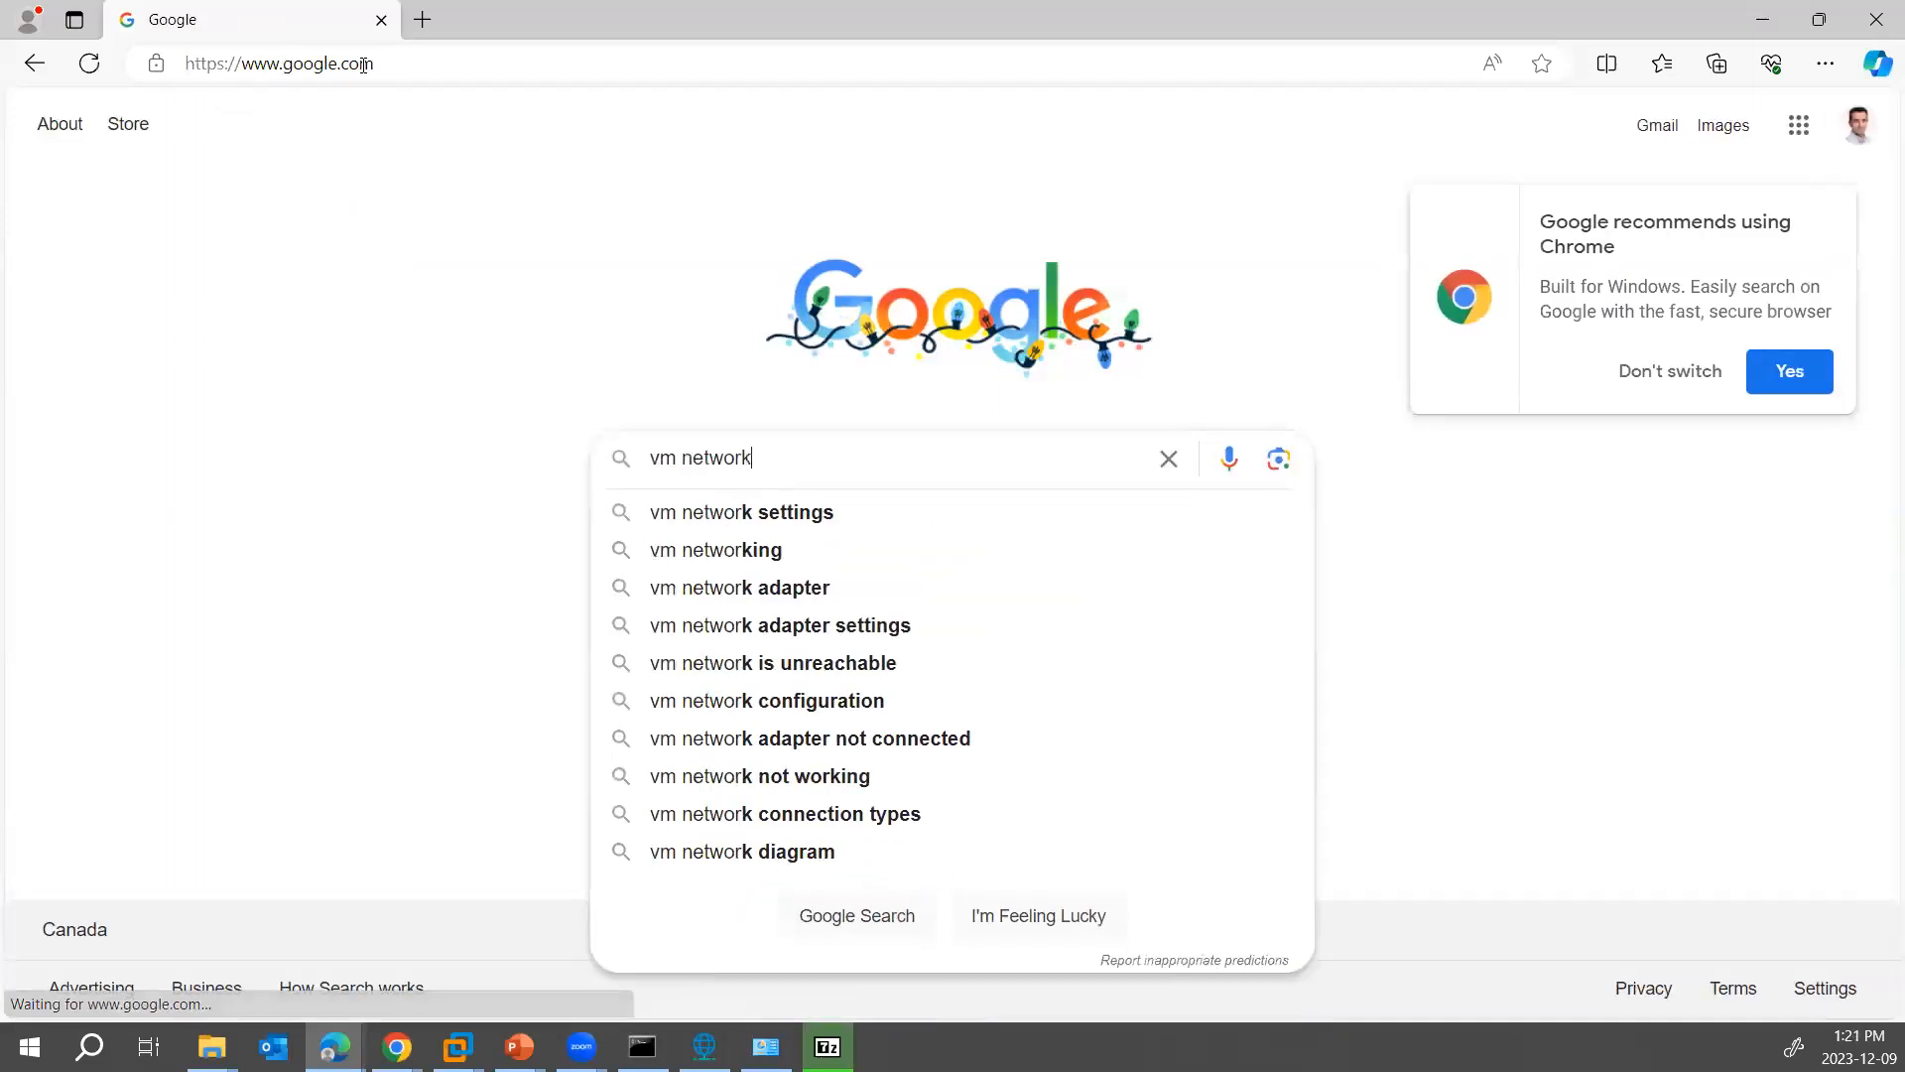
text( ima)
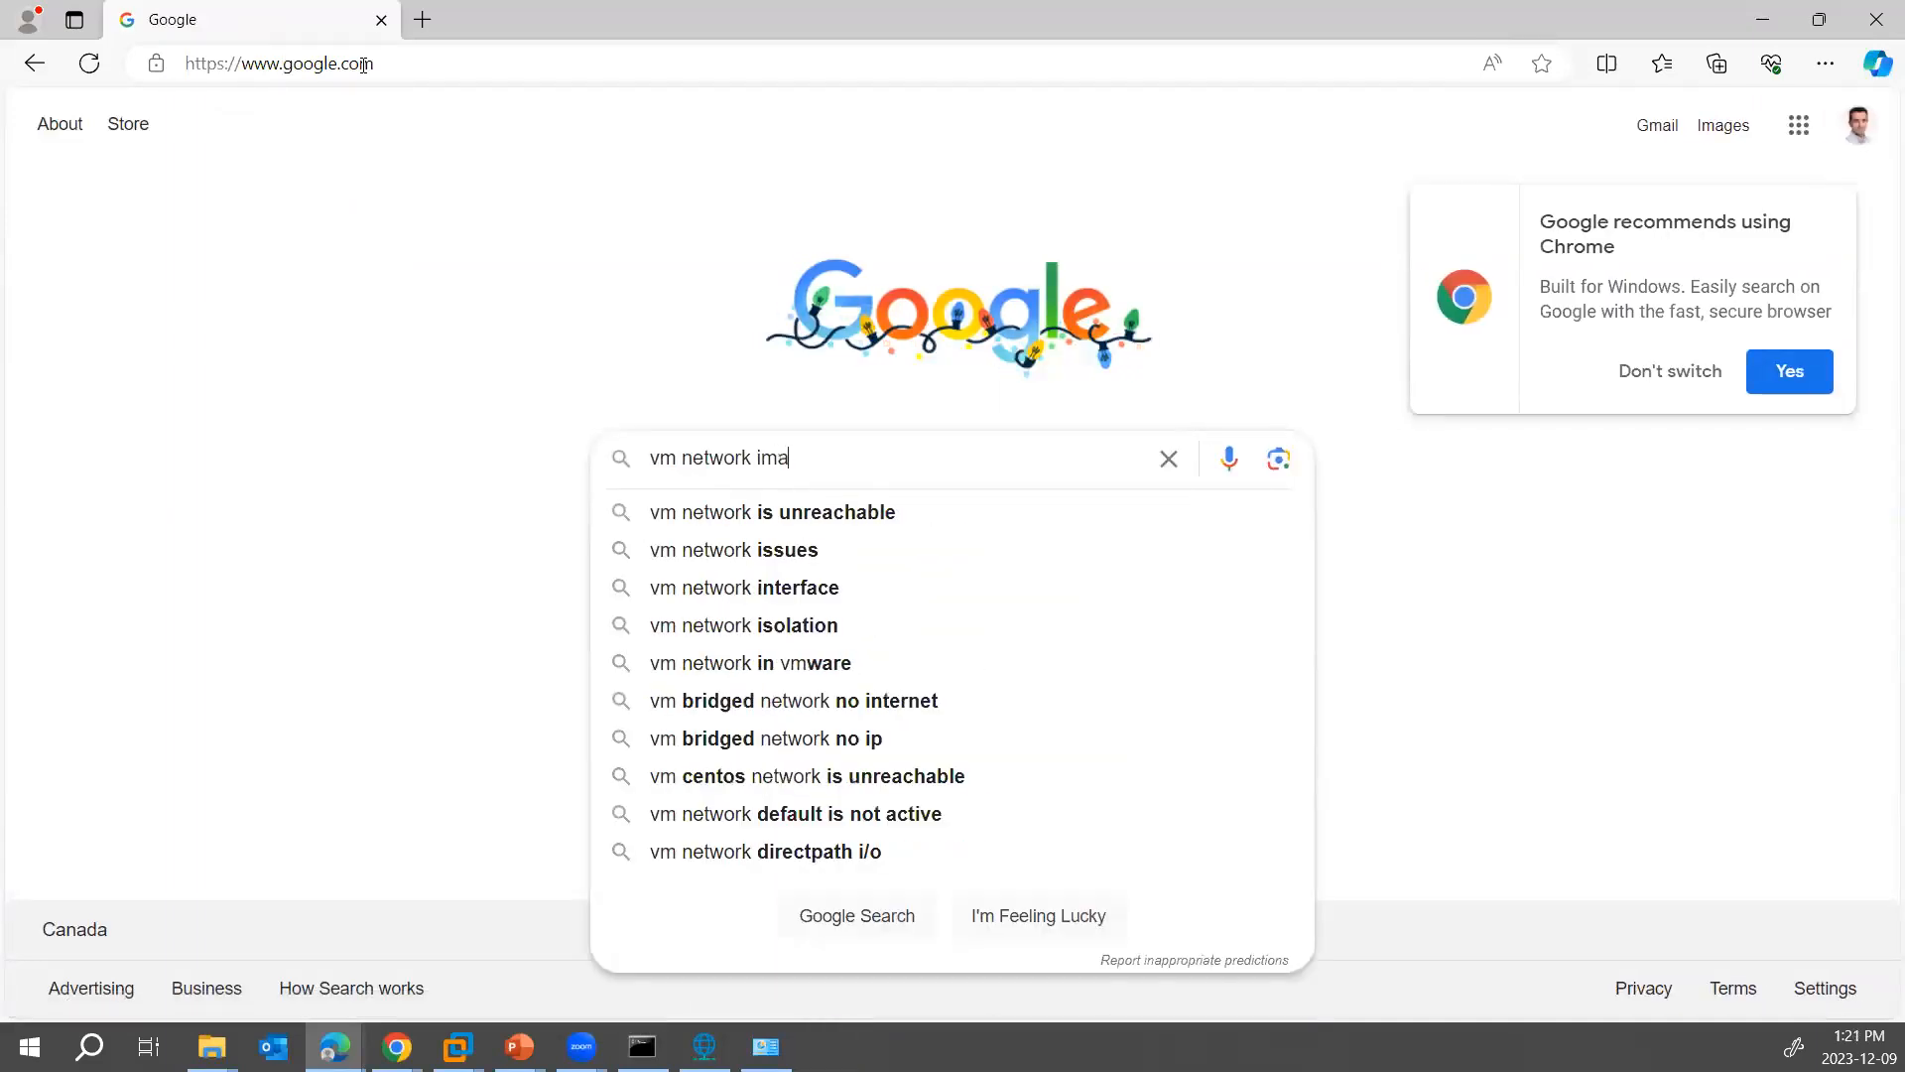
text(ges)
key(Return)
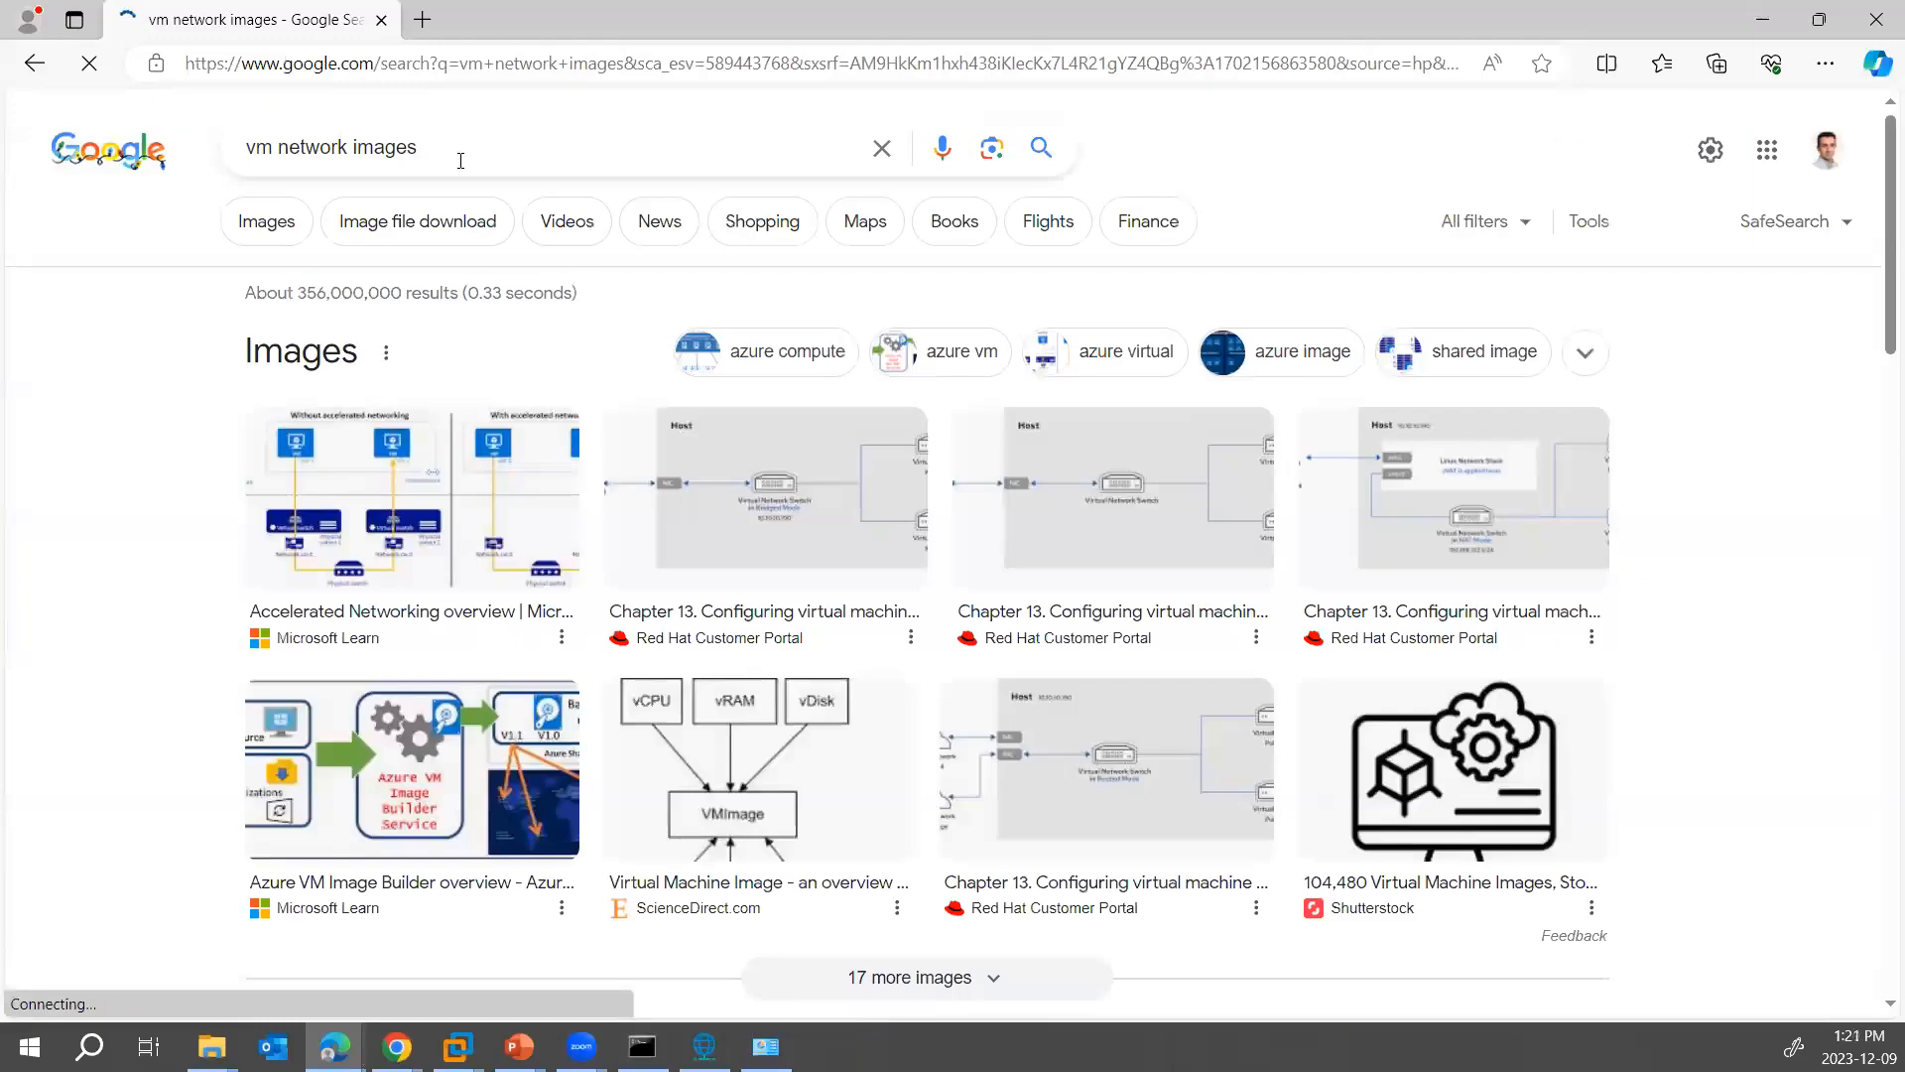
- Look through the Google results for a site offering ready-made virtual machine images
scroll(744, 310, down, 7)
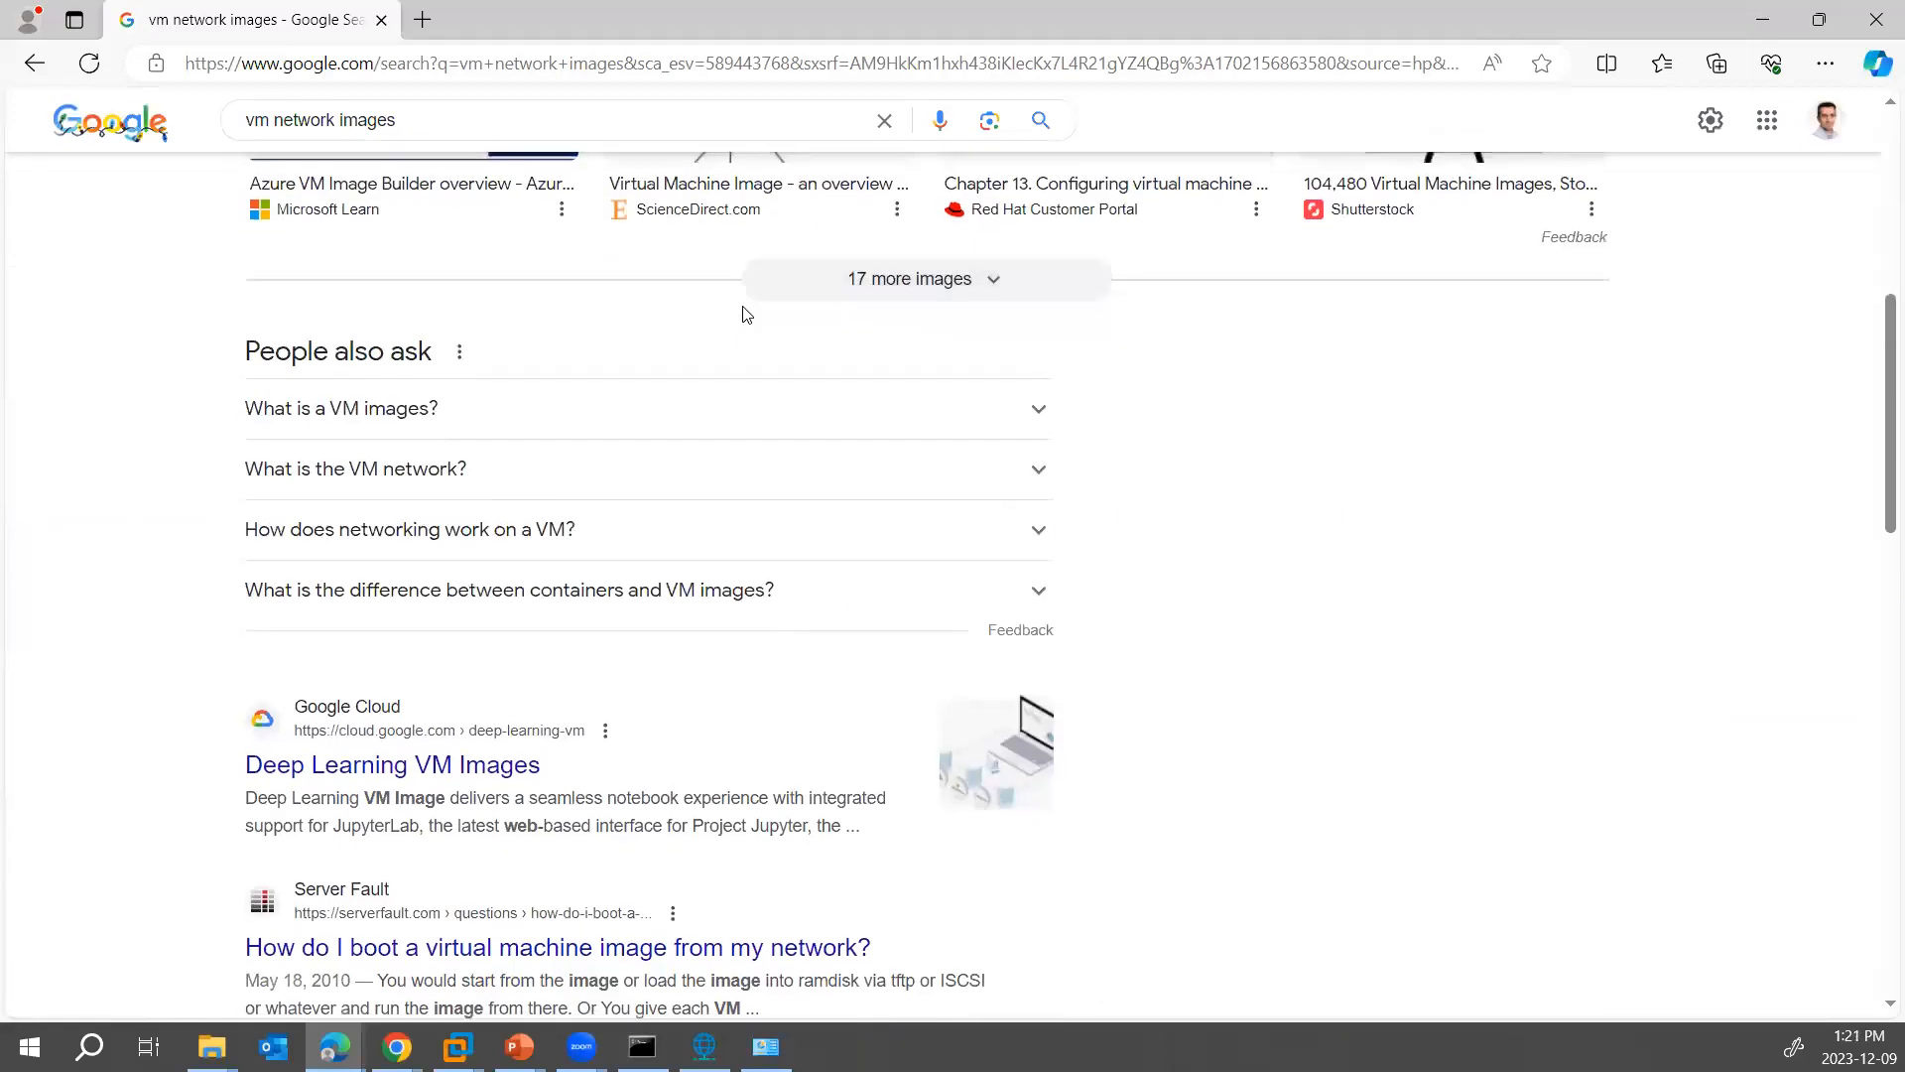
scroll(745, 311, down, 4)
scroll(744, 310, down, 3)
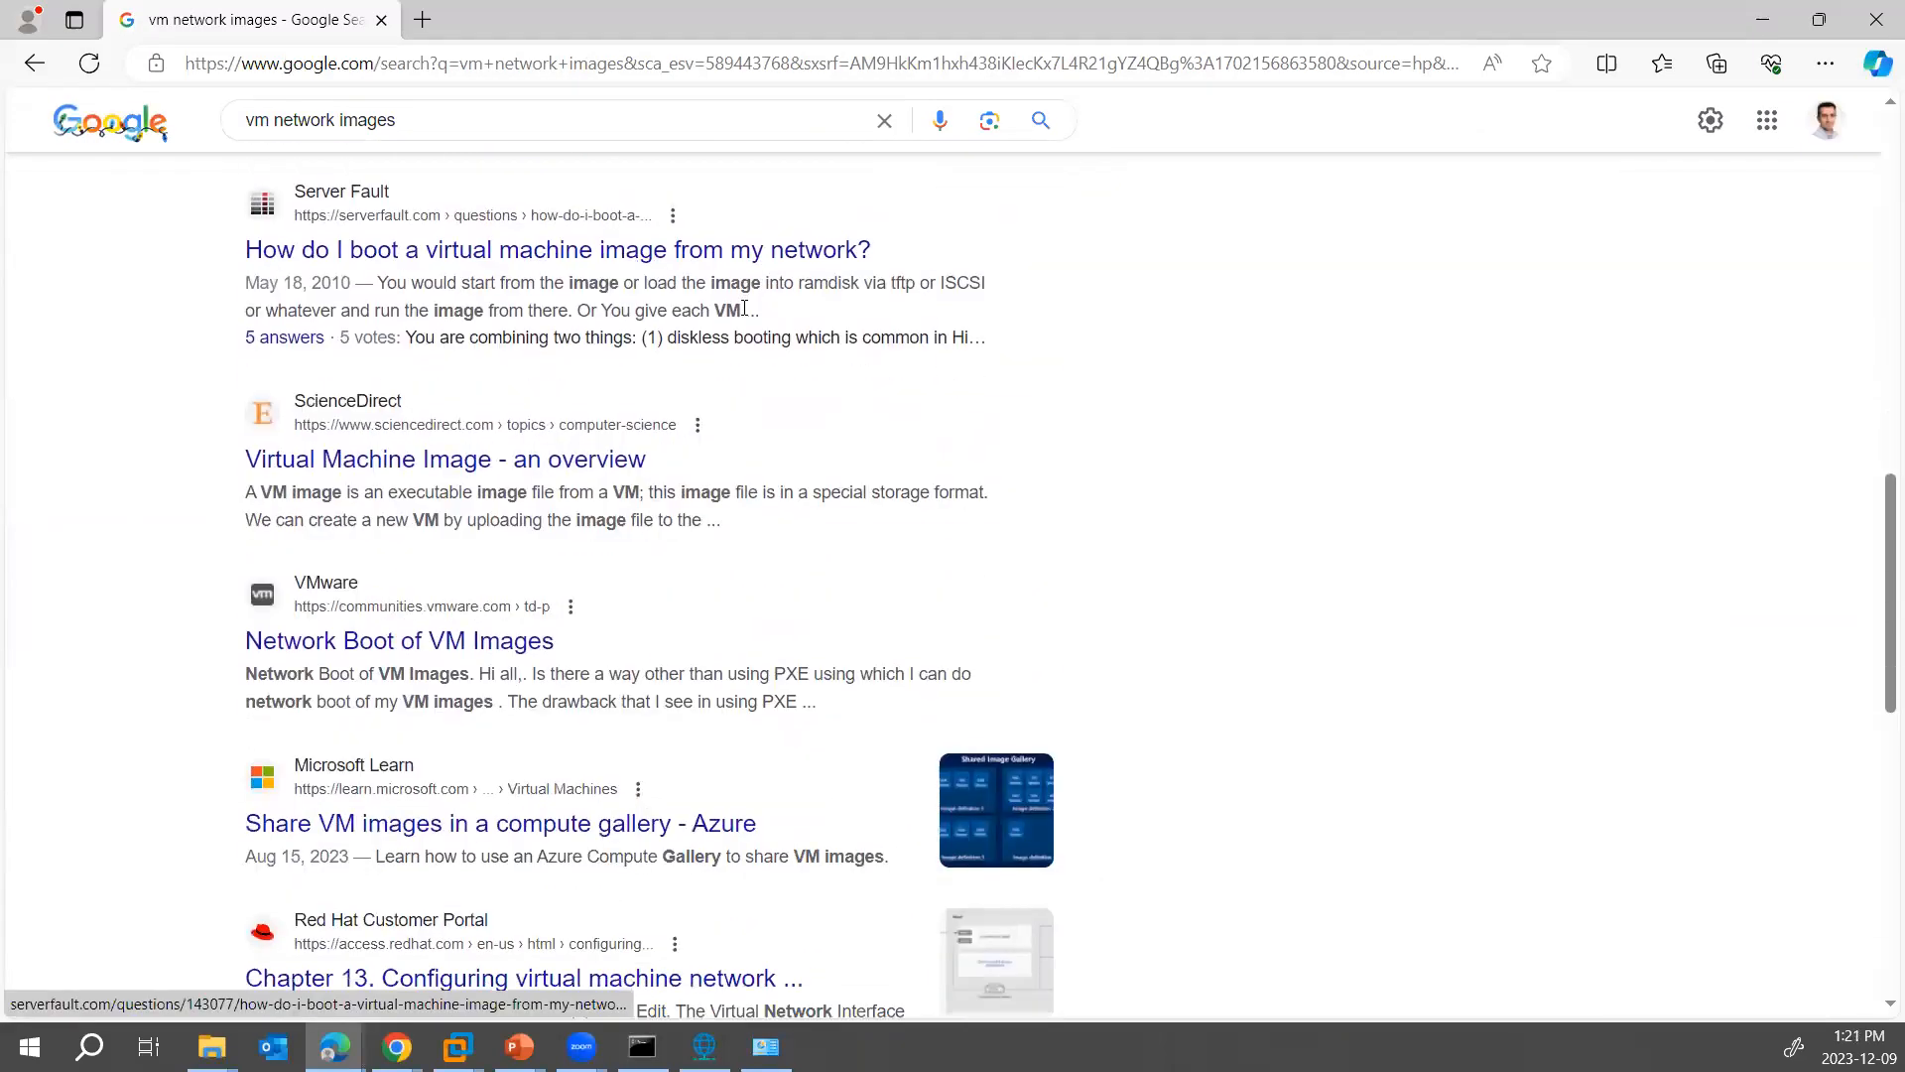
scroll(744, 309, down, 1)
scroll(747, 313, down, 4)
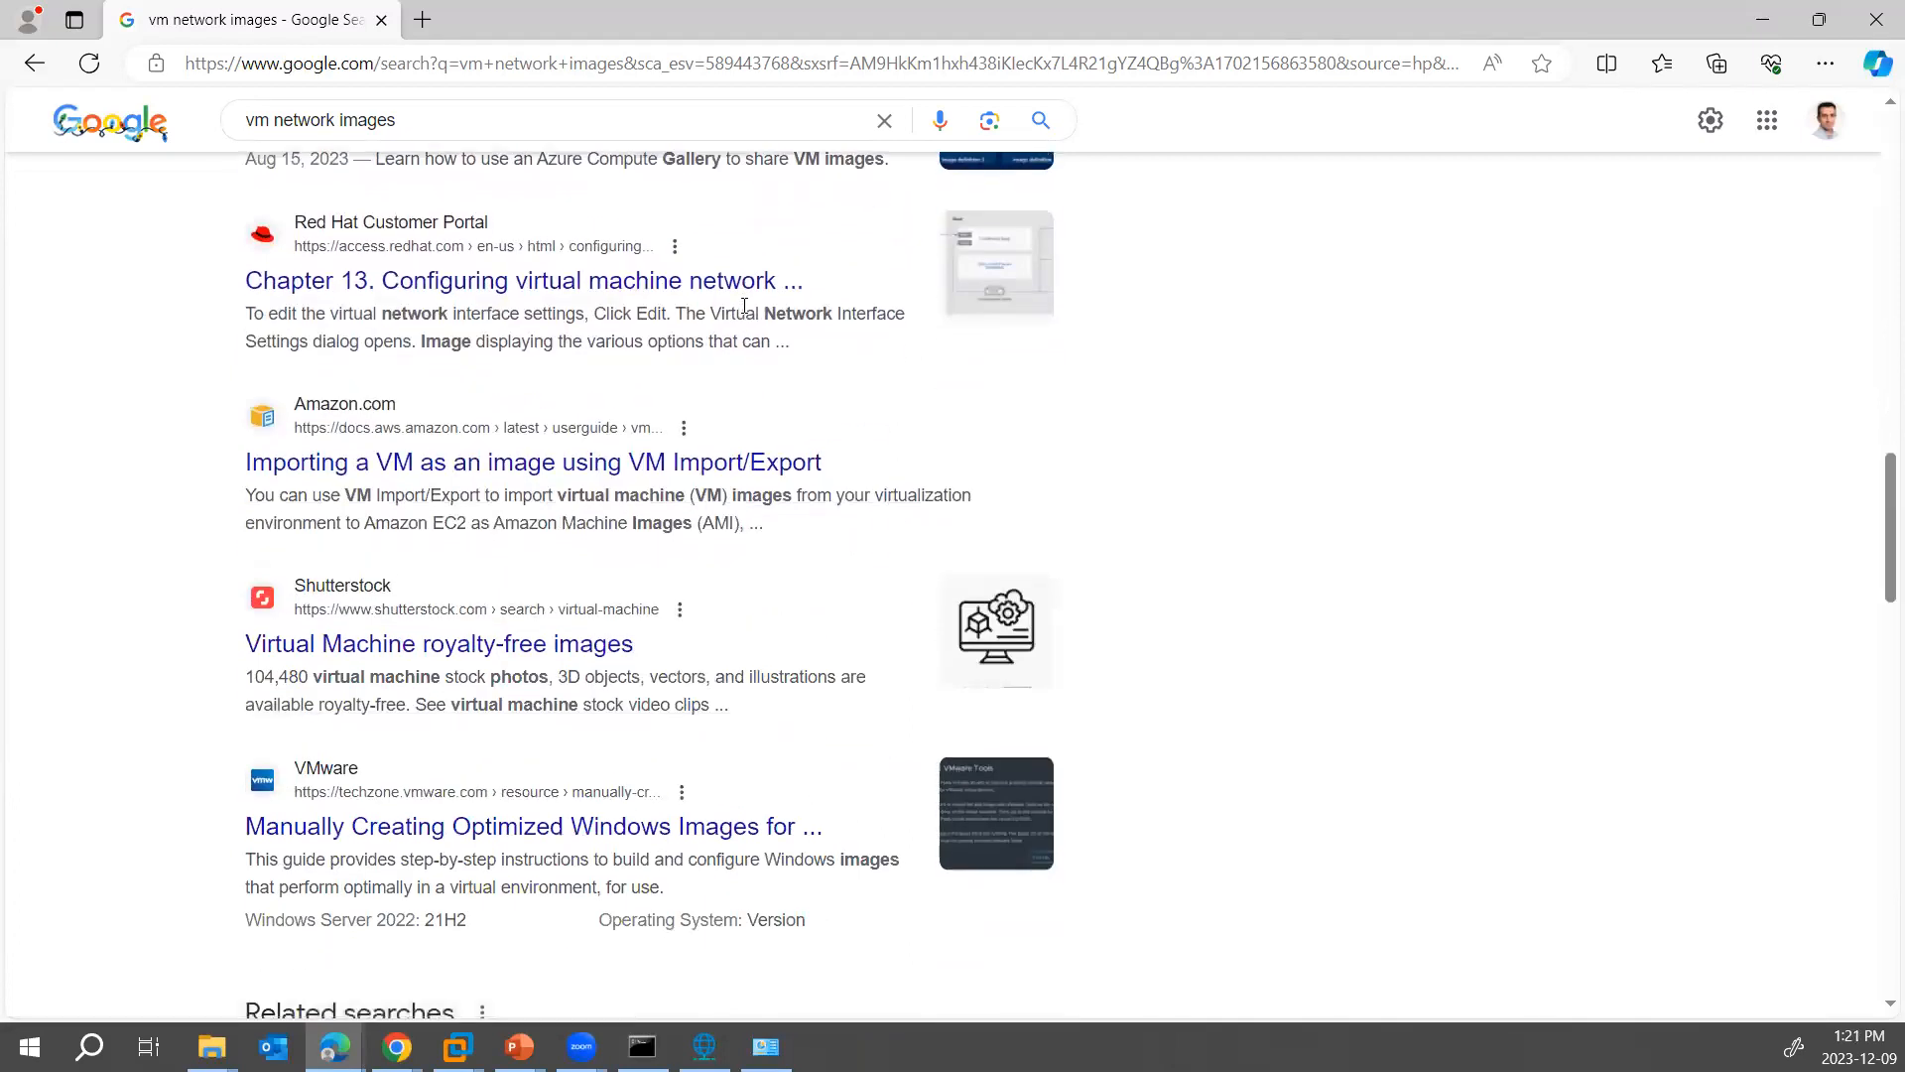
scroll(748, 310, down, 2)
scroll(749, 309, up, 8)
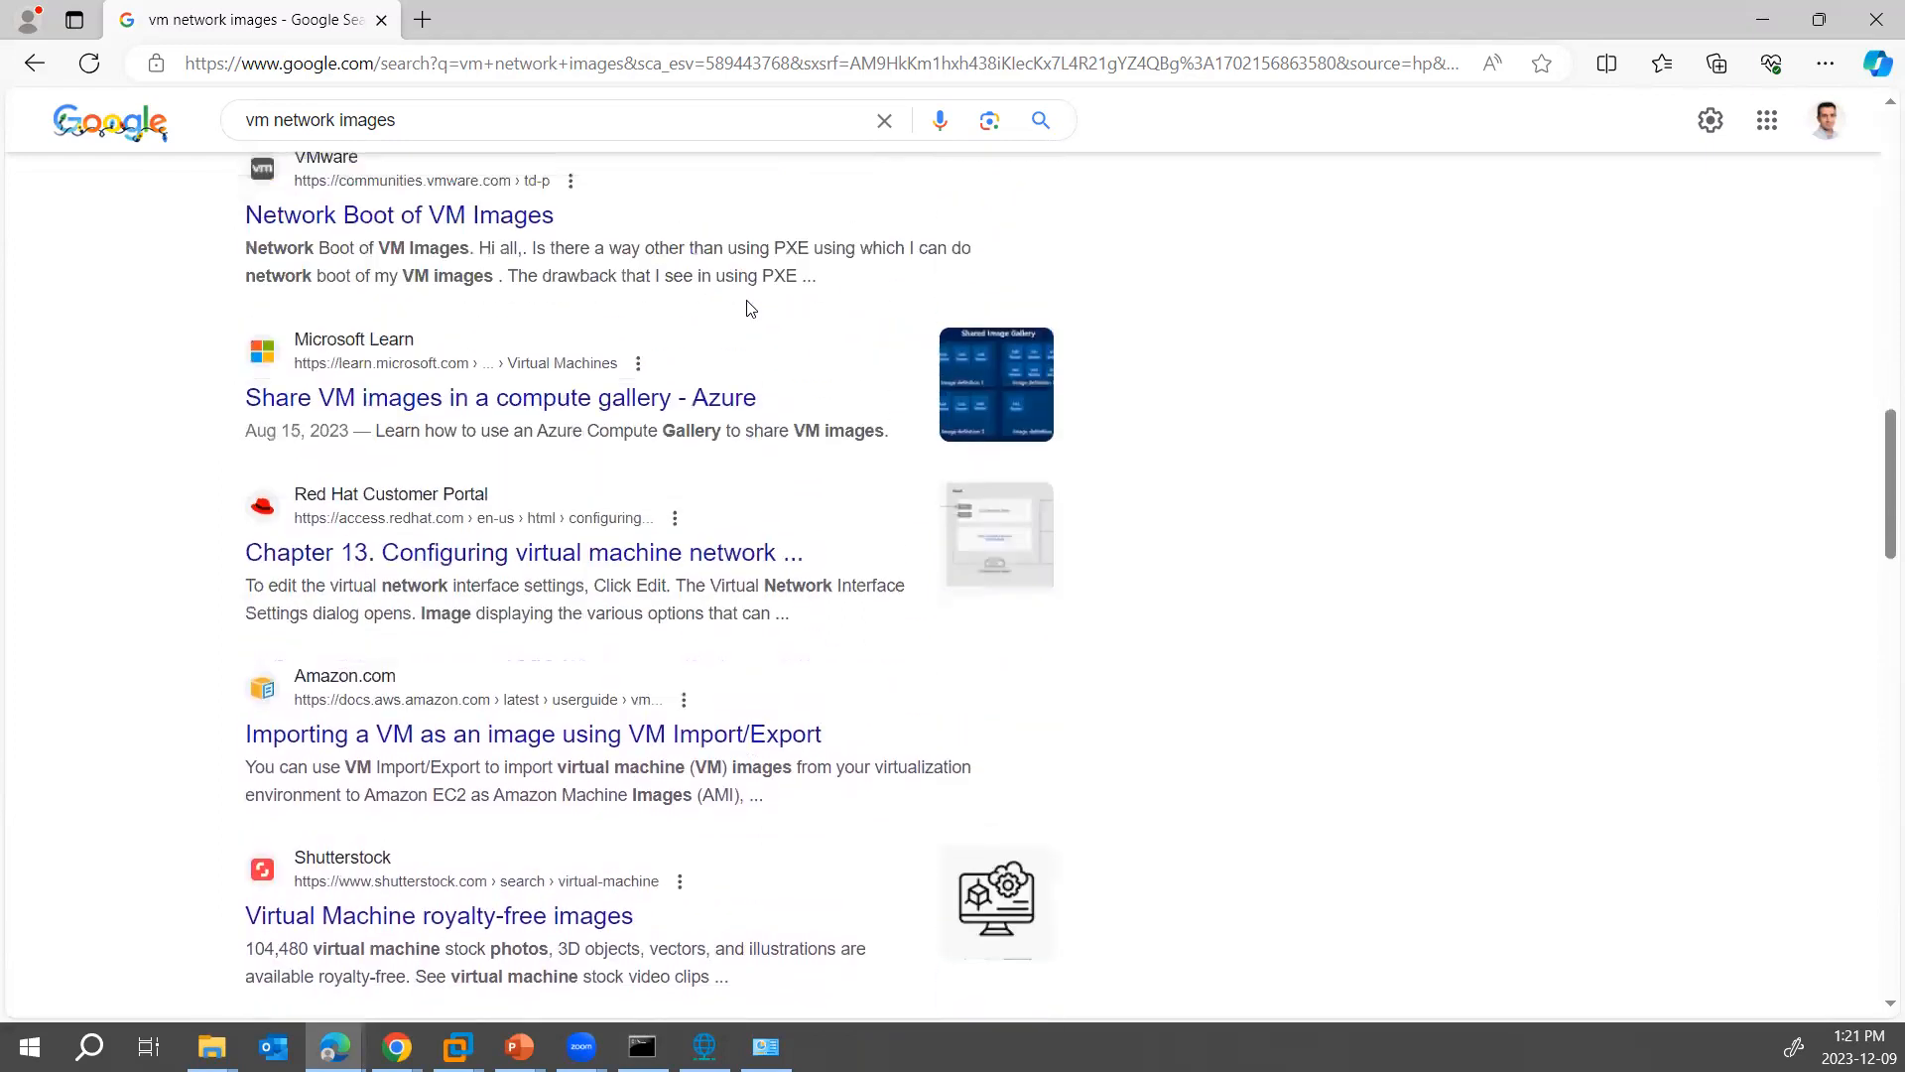
- Shorten the Google query to "vm images" and open the Linux VM Images site from the results
double_click(300, 117)
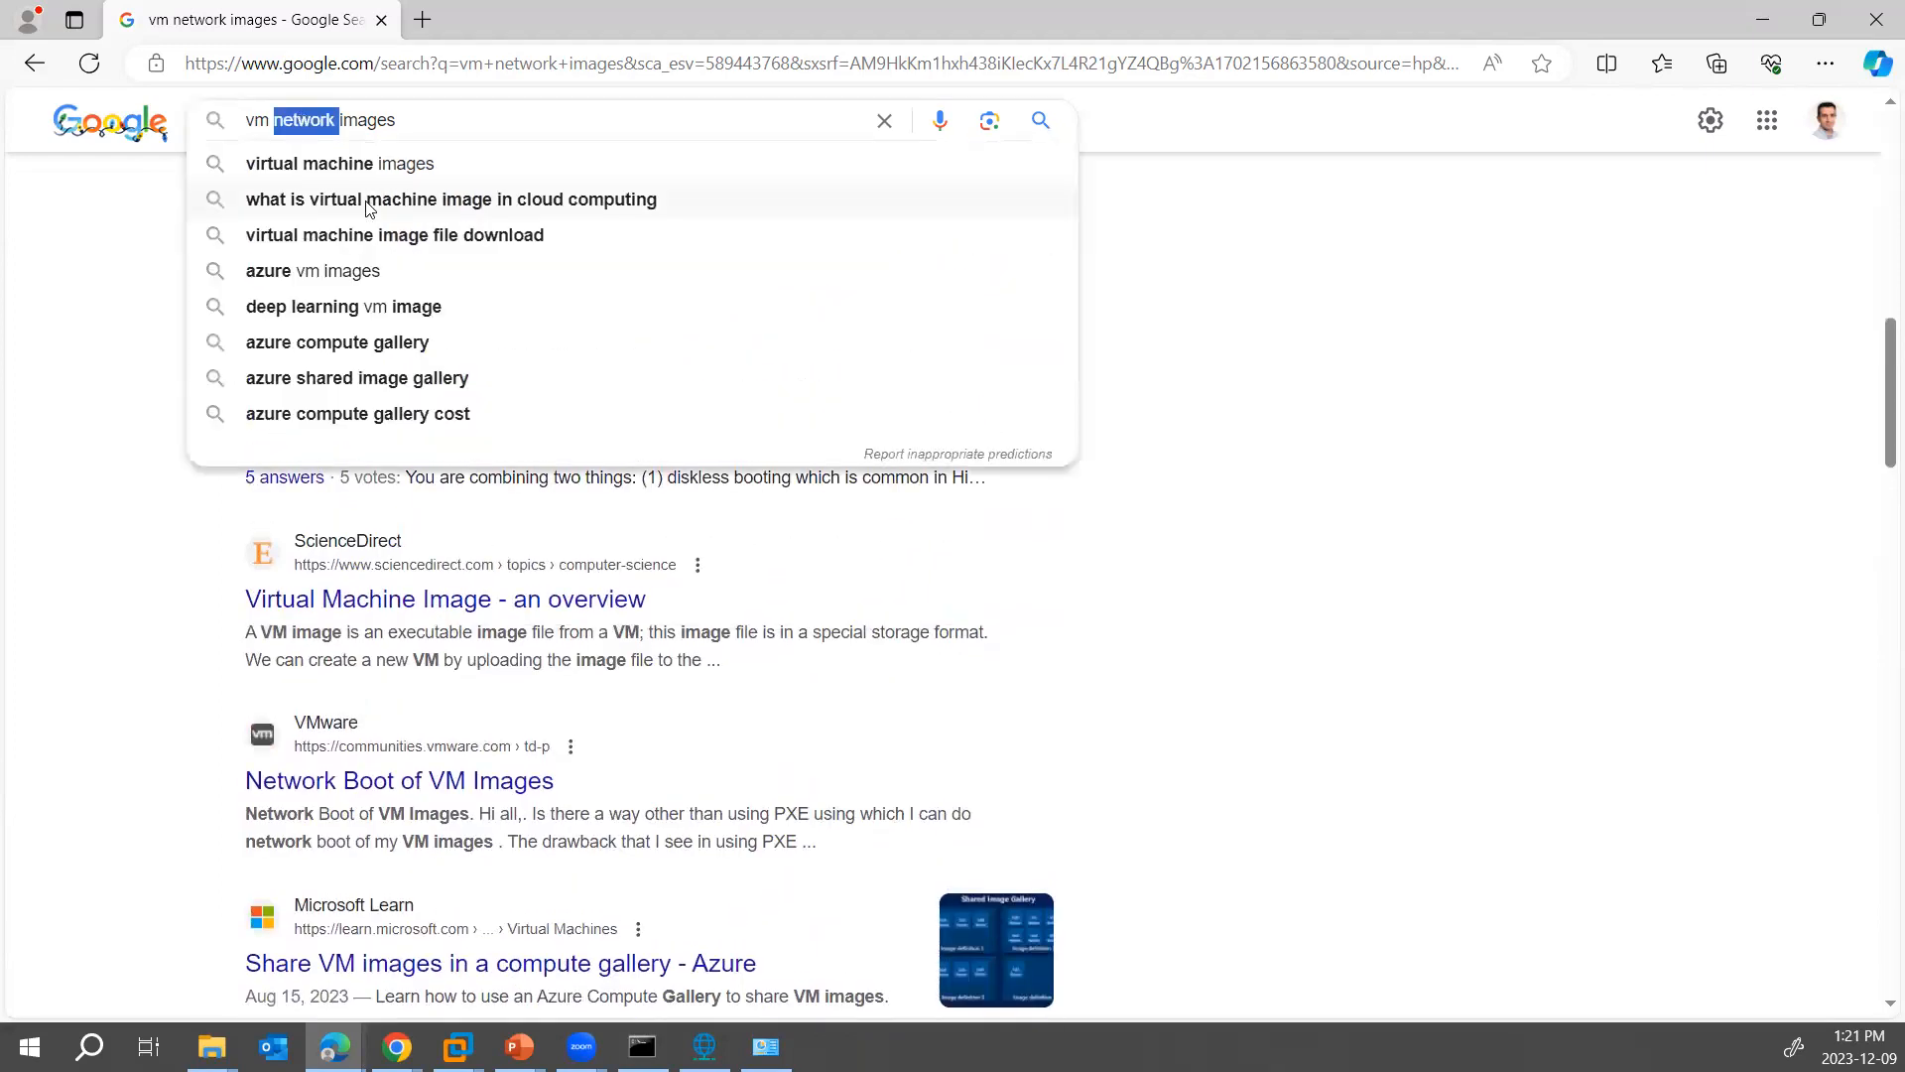
key(BackSpace)
key(Return)
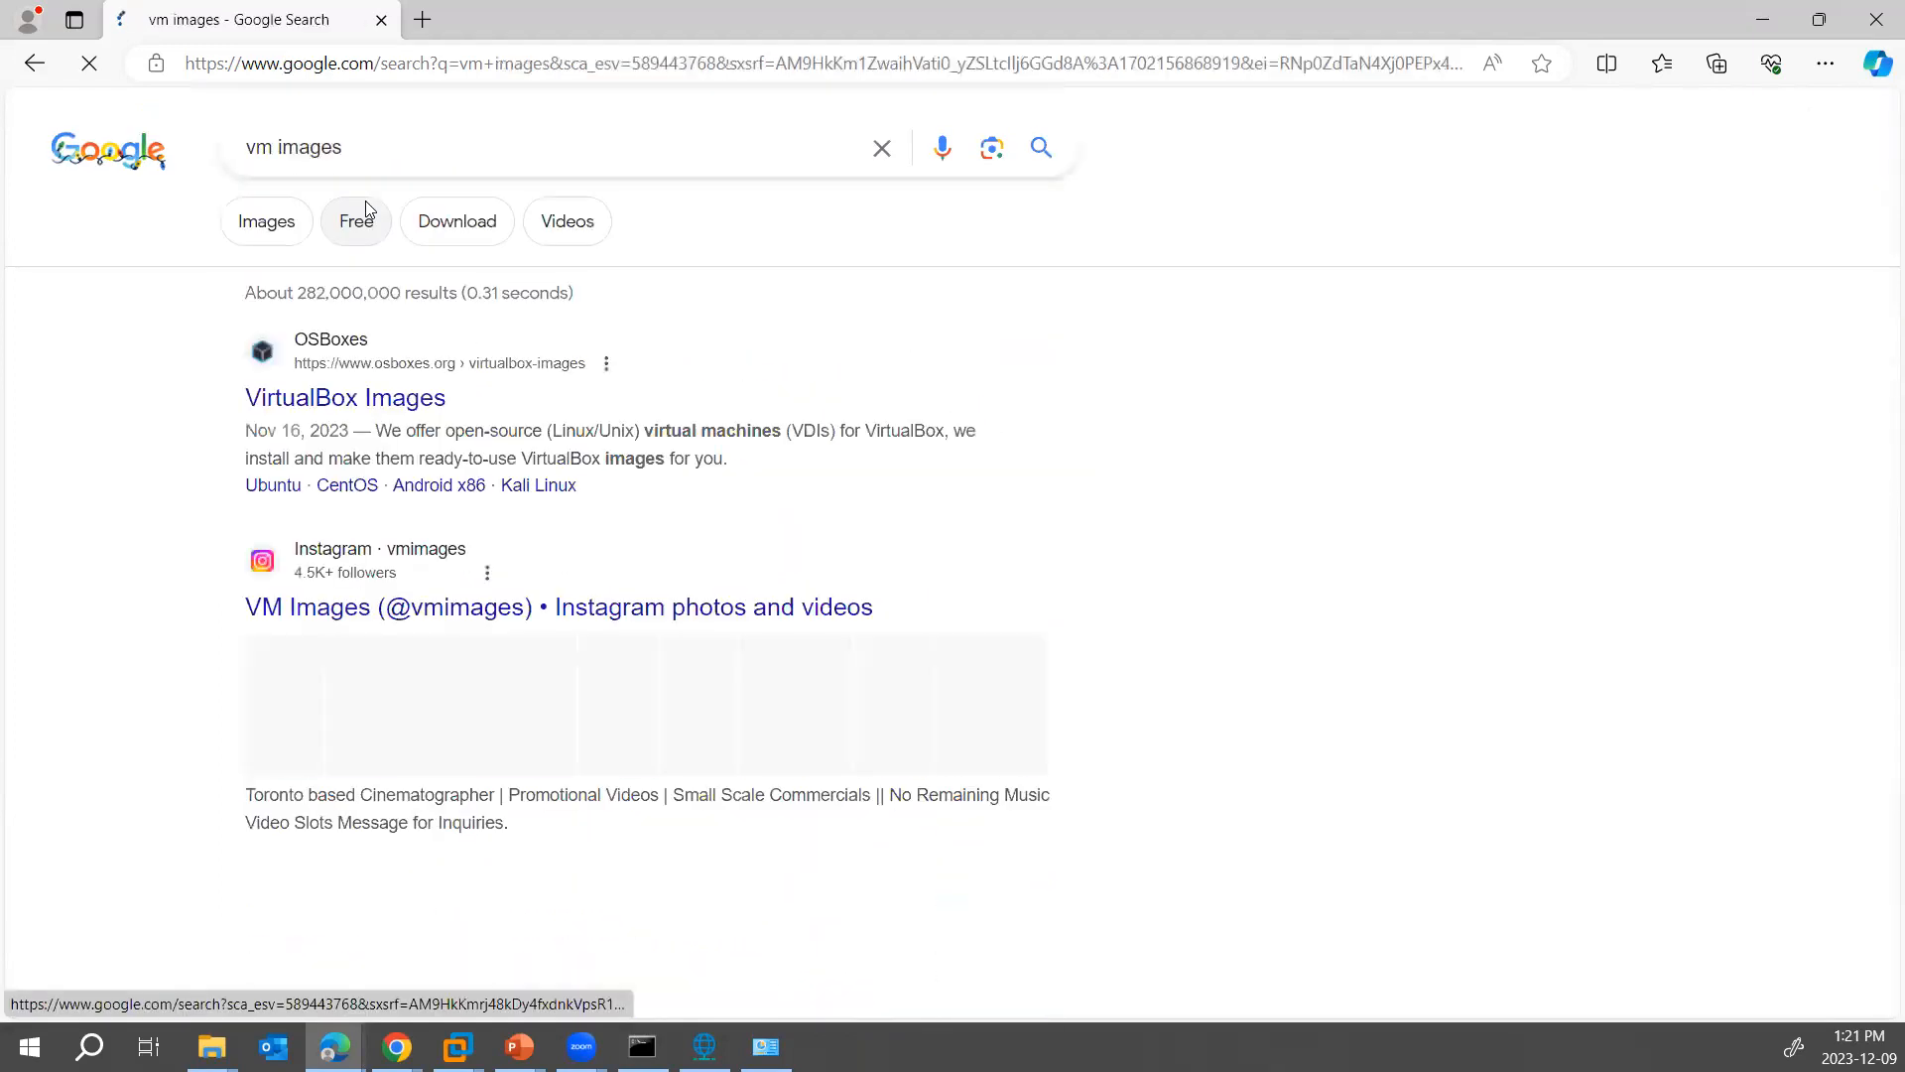
scroll(730, 346, down, 14)
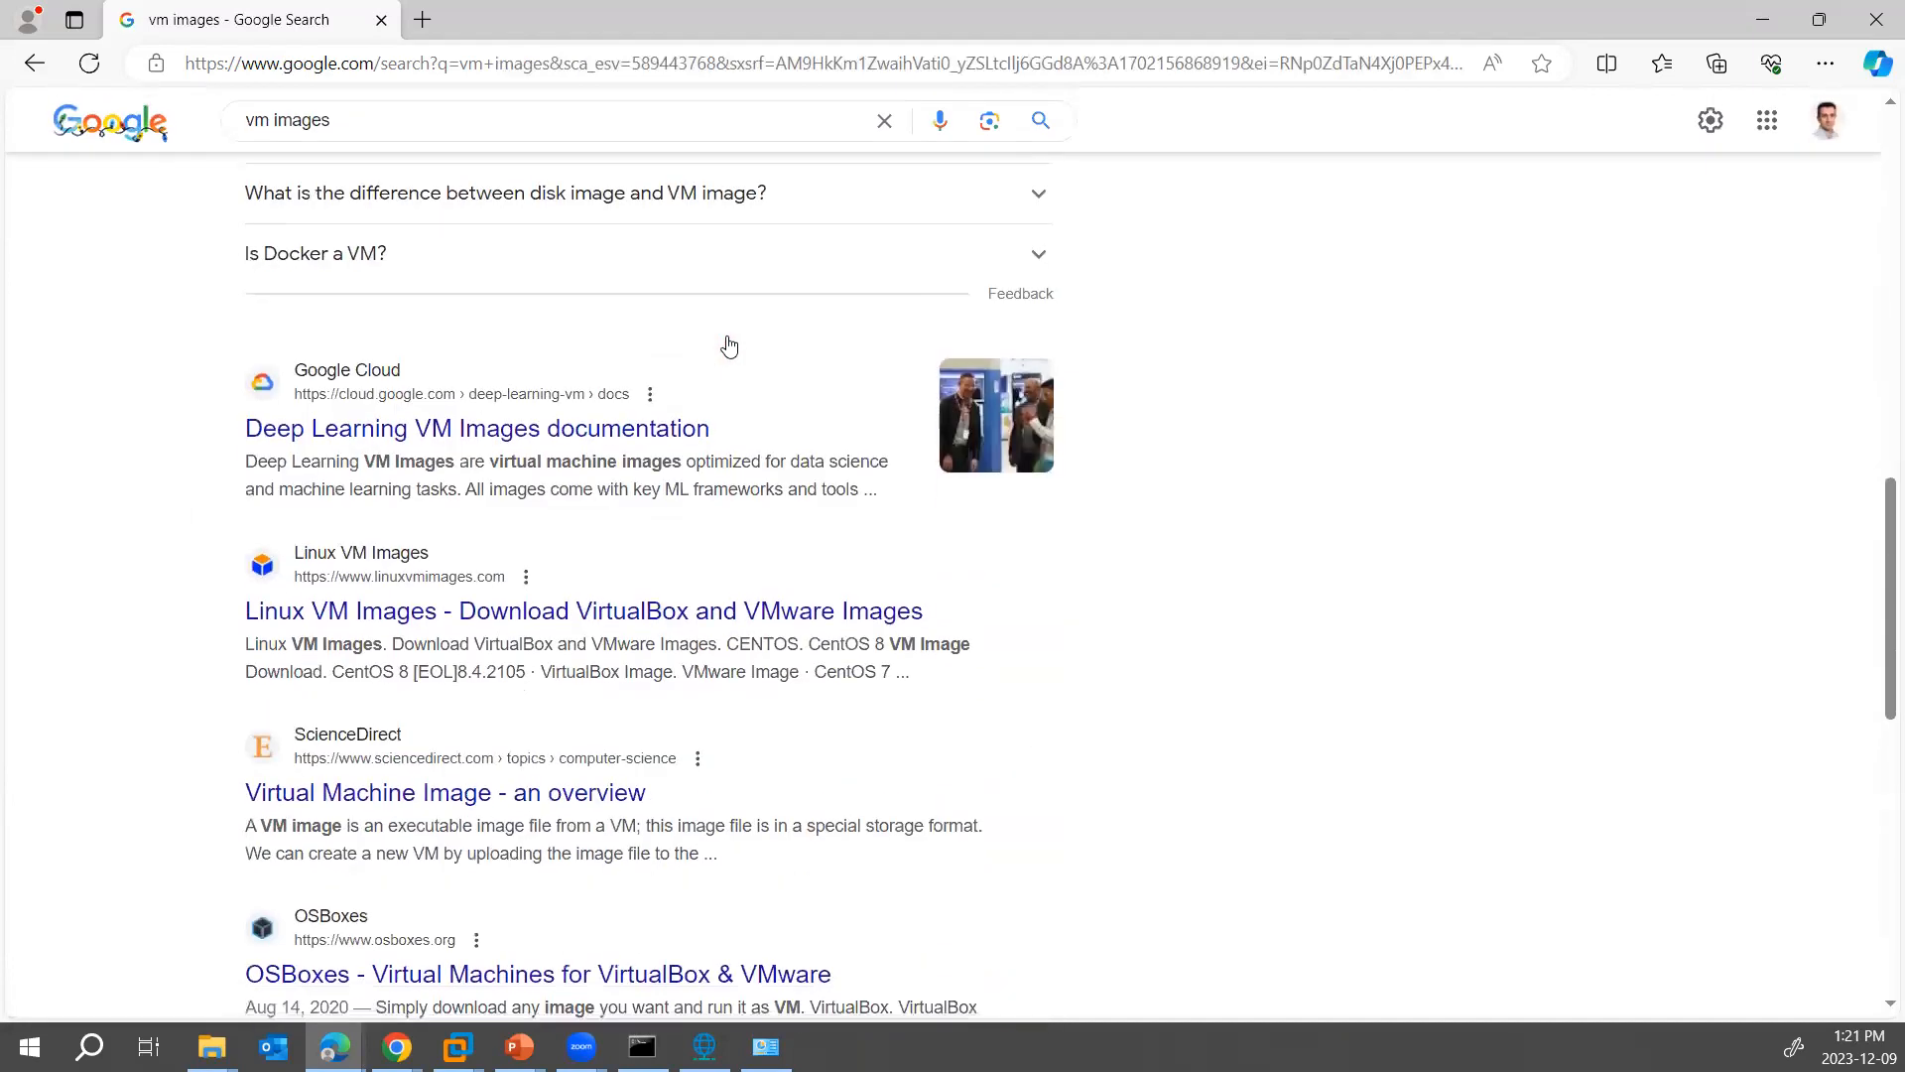
click(381, 618)
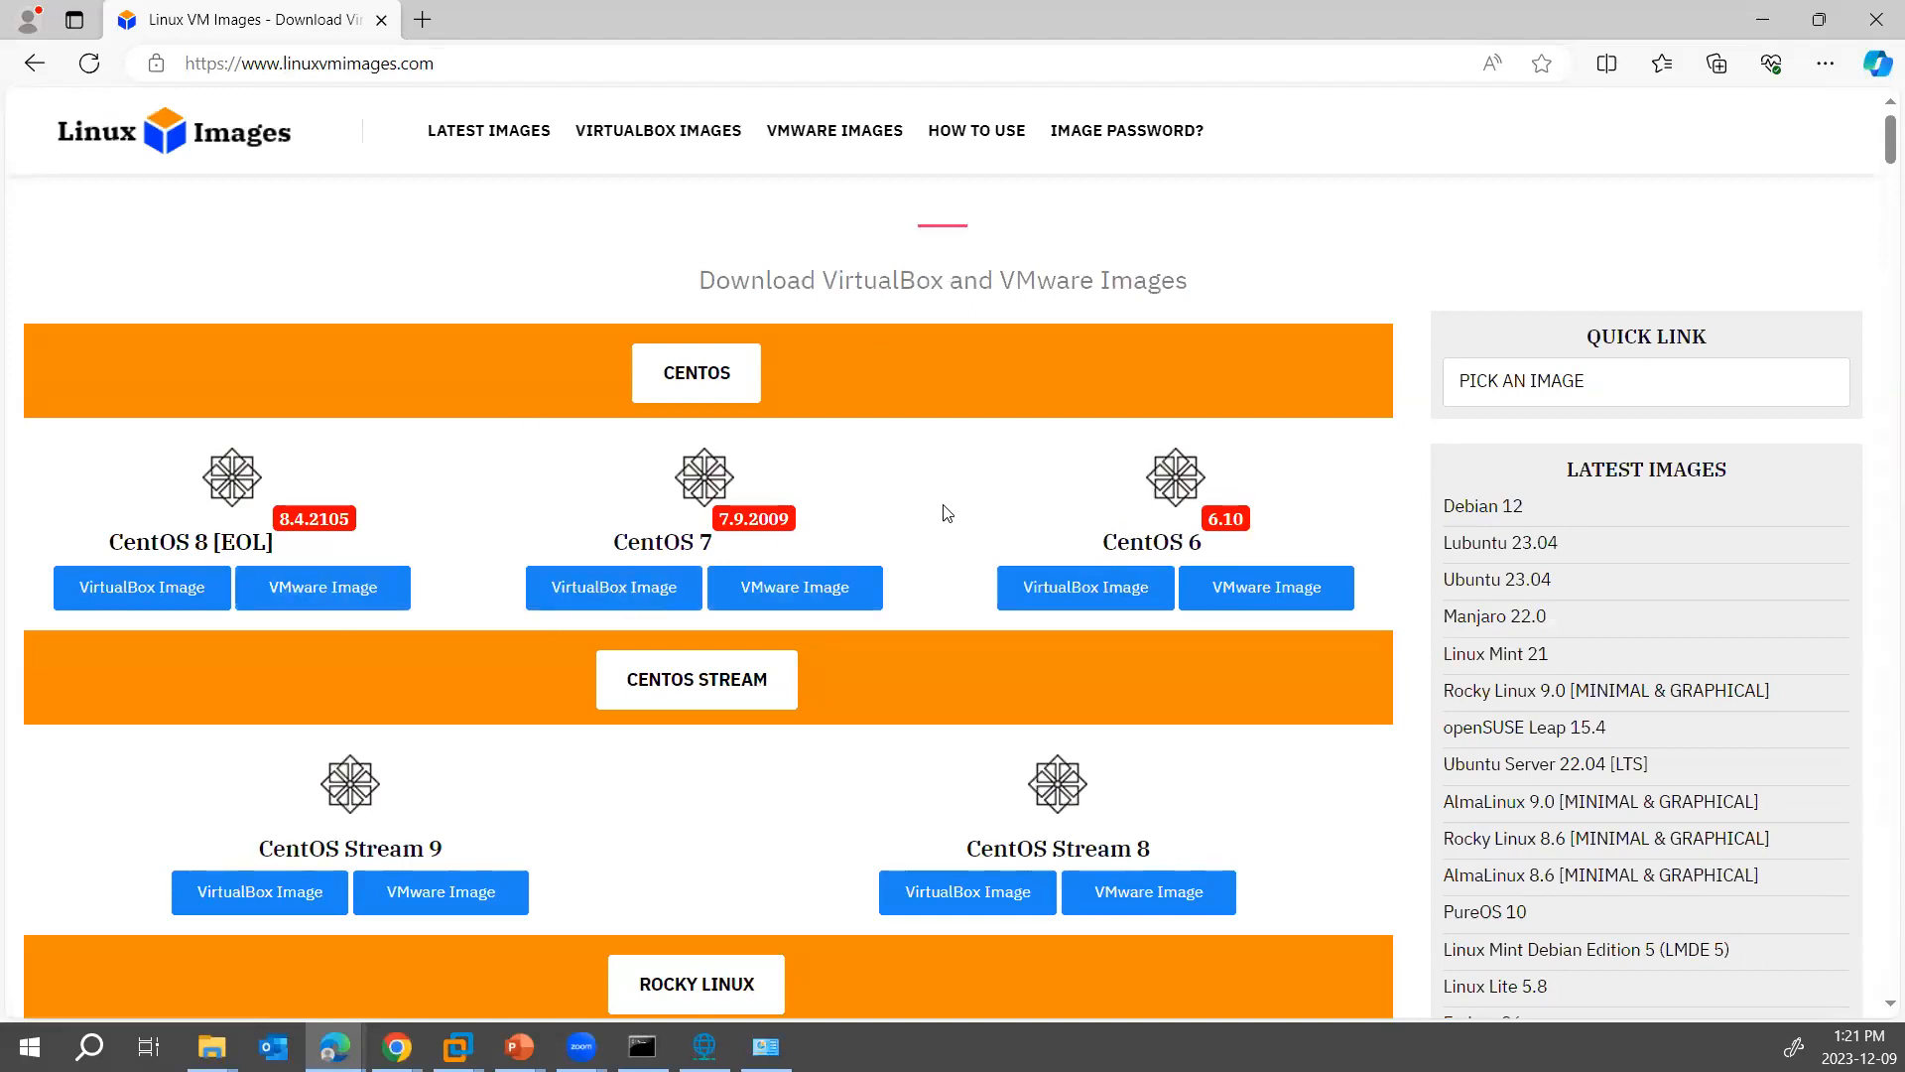
- Examine the Linux distributions offered as VirtualBox and VMware images on the Linux VM Images page
scroll(945, 512, down, 4)
scroll(943, 506, down, 10)
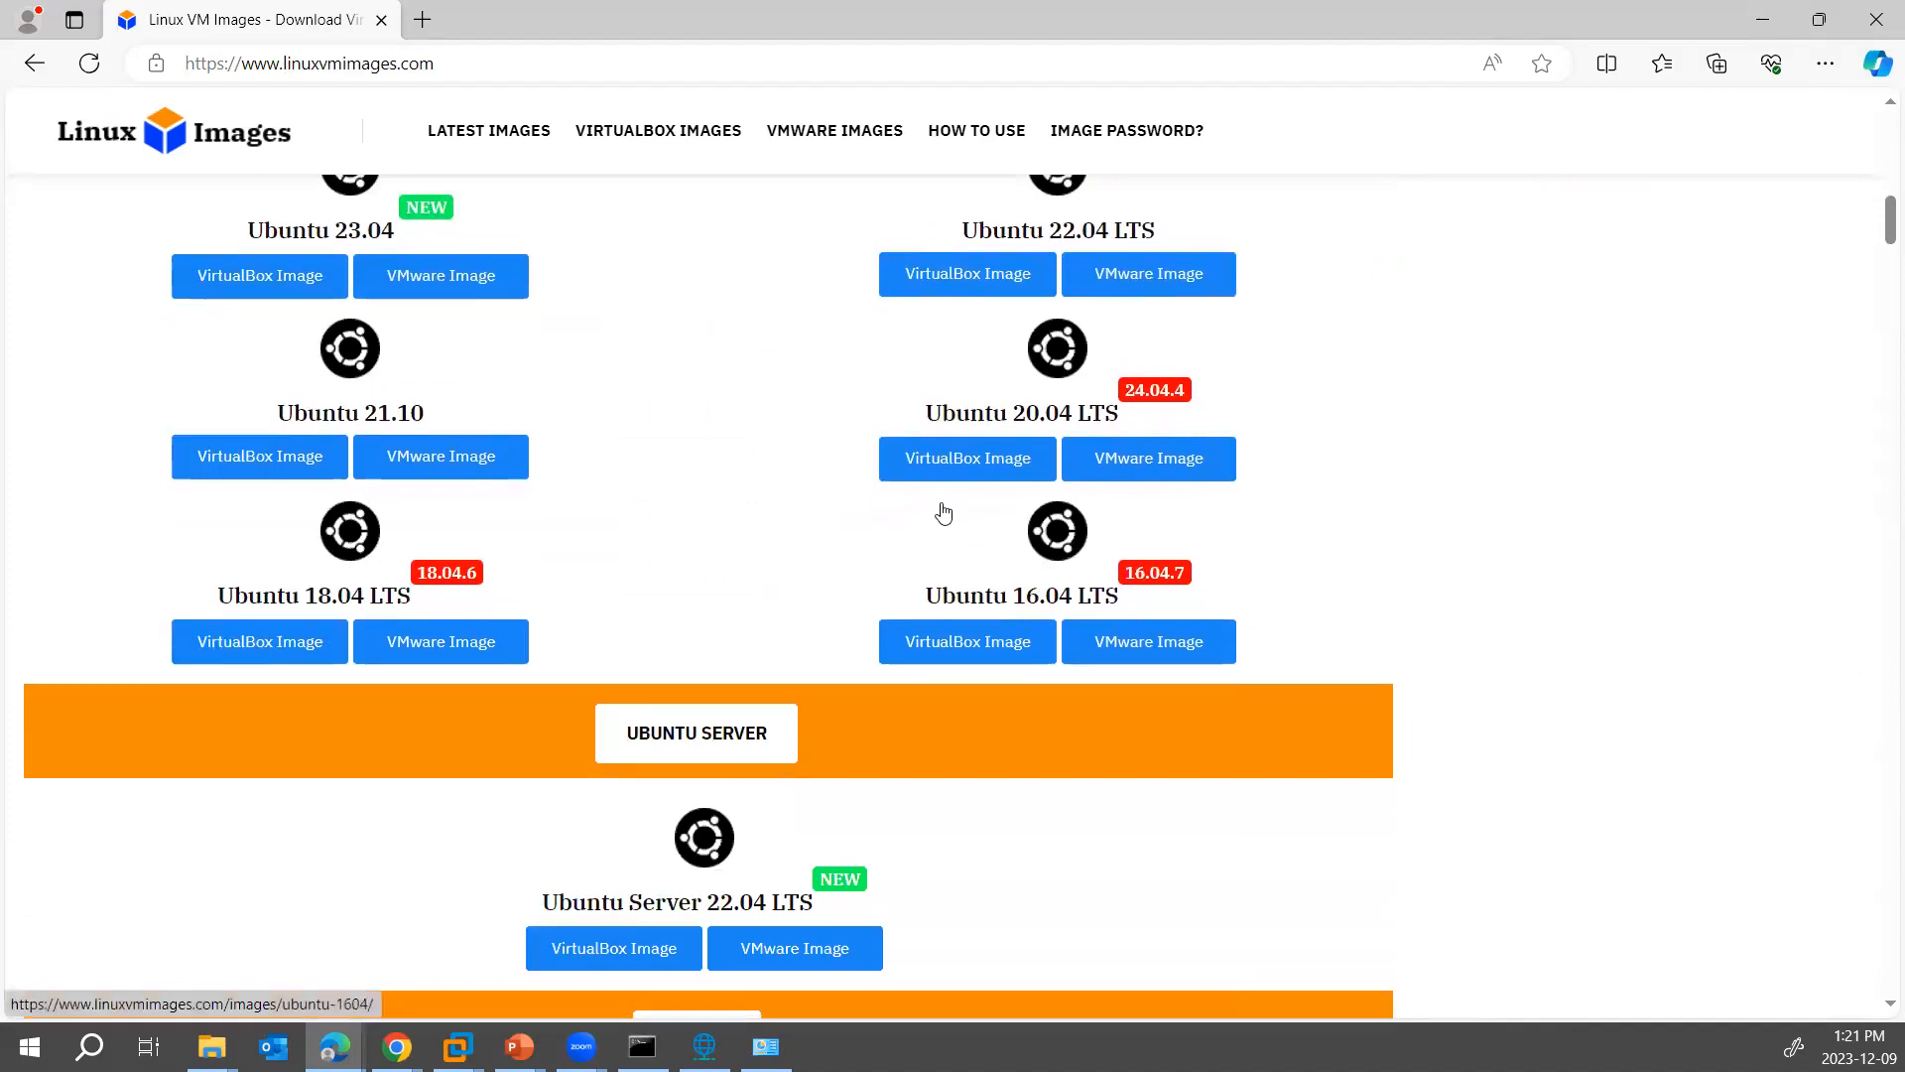
scroll(943, 512, down, 5)
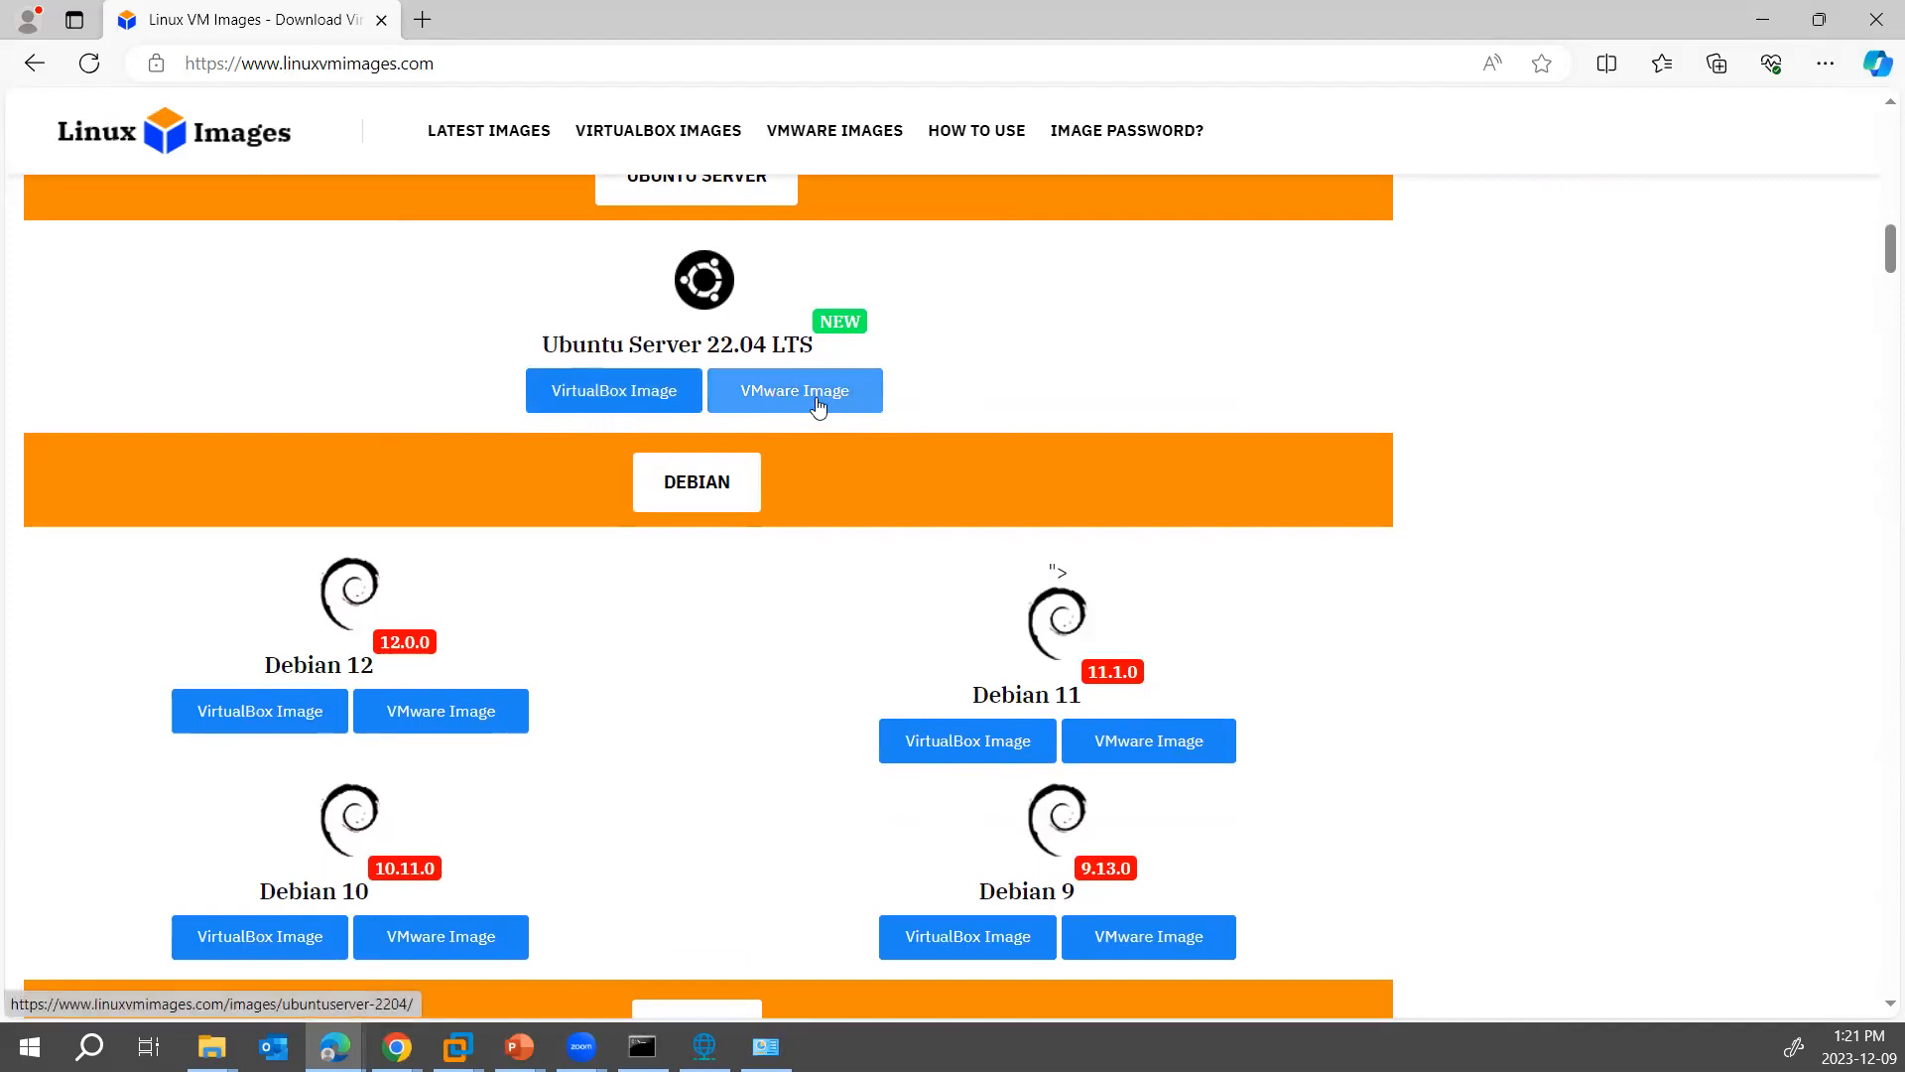
scroll(987, 625, down, 8)
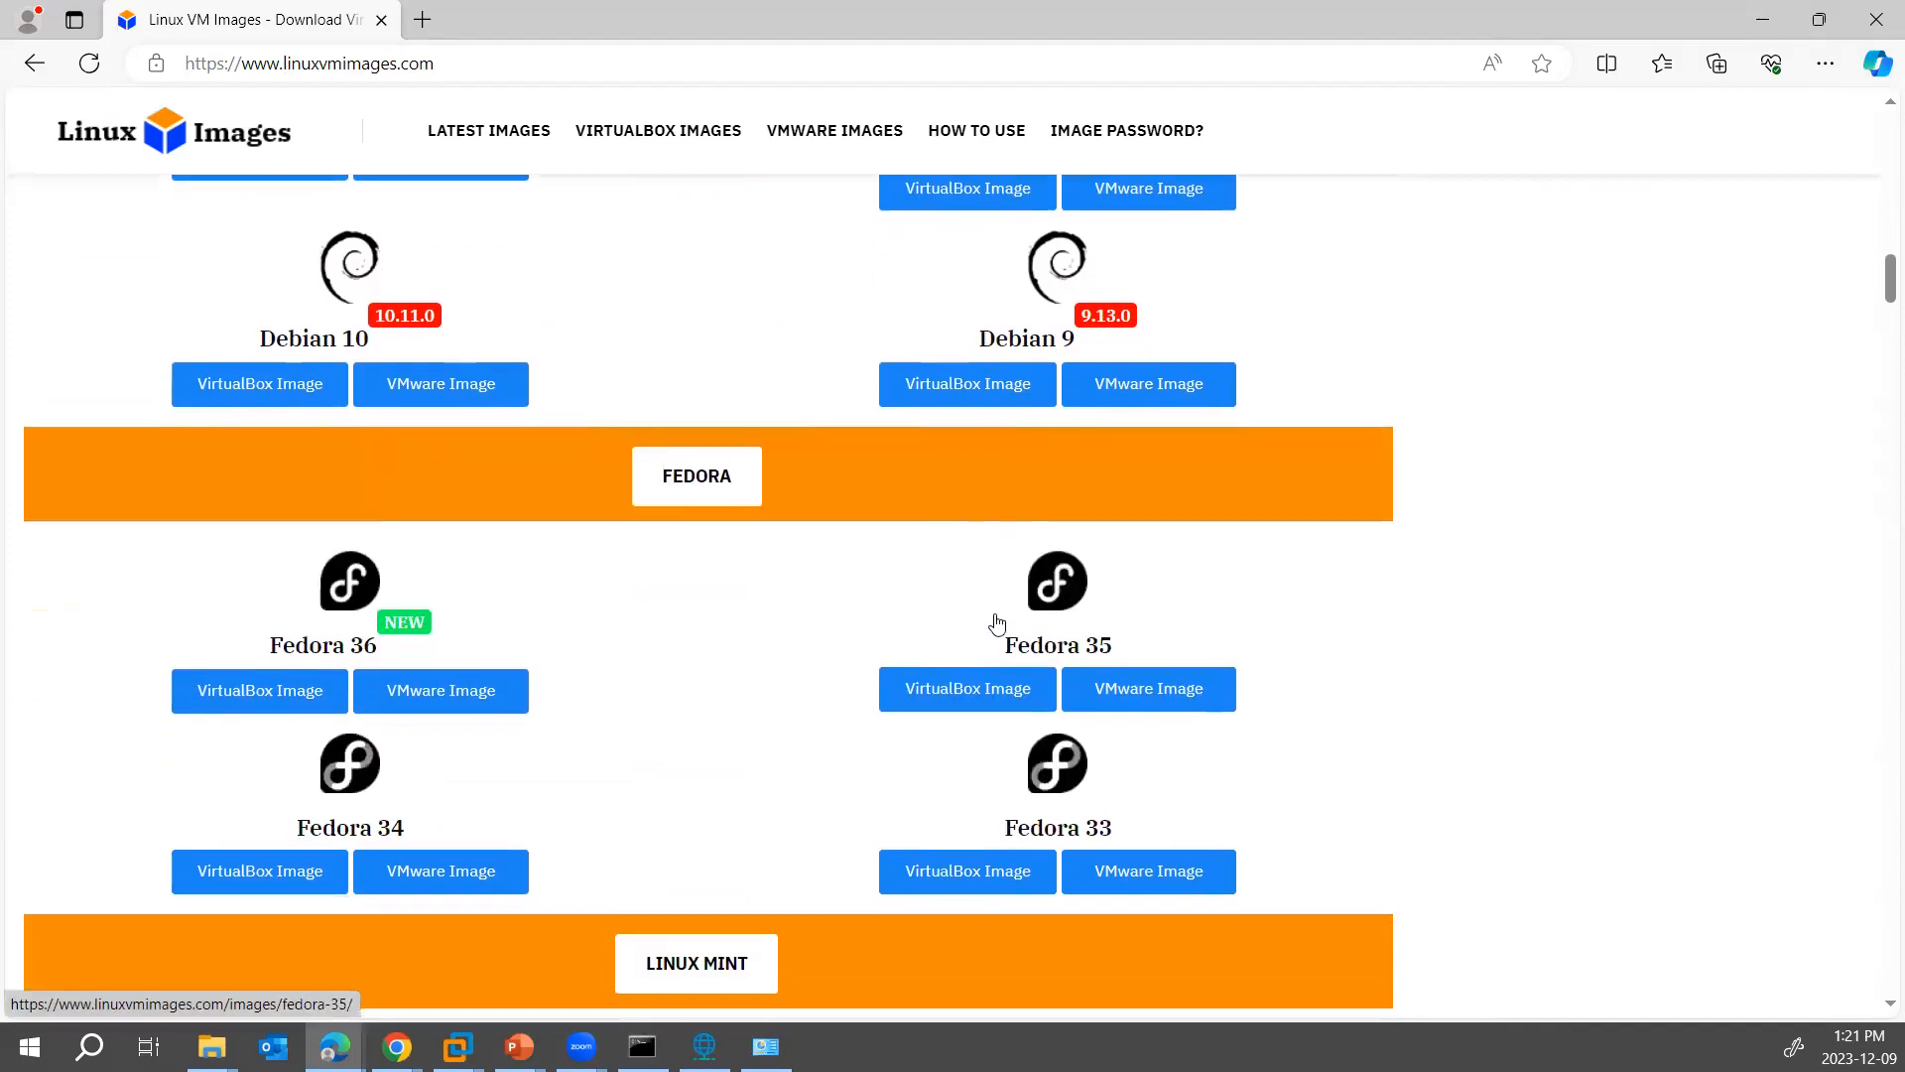
scroll(1000, 615, down, 5)
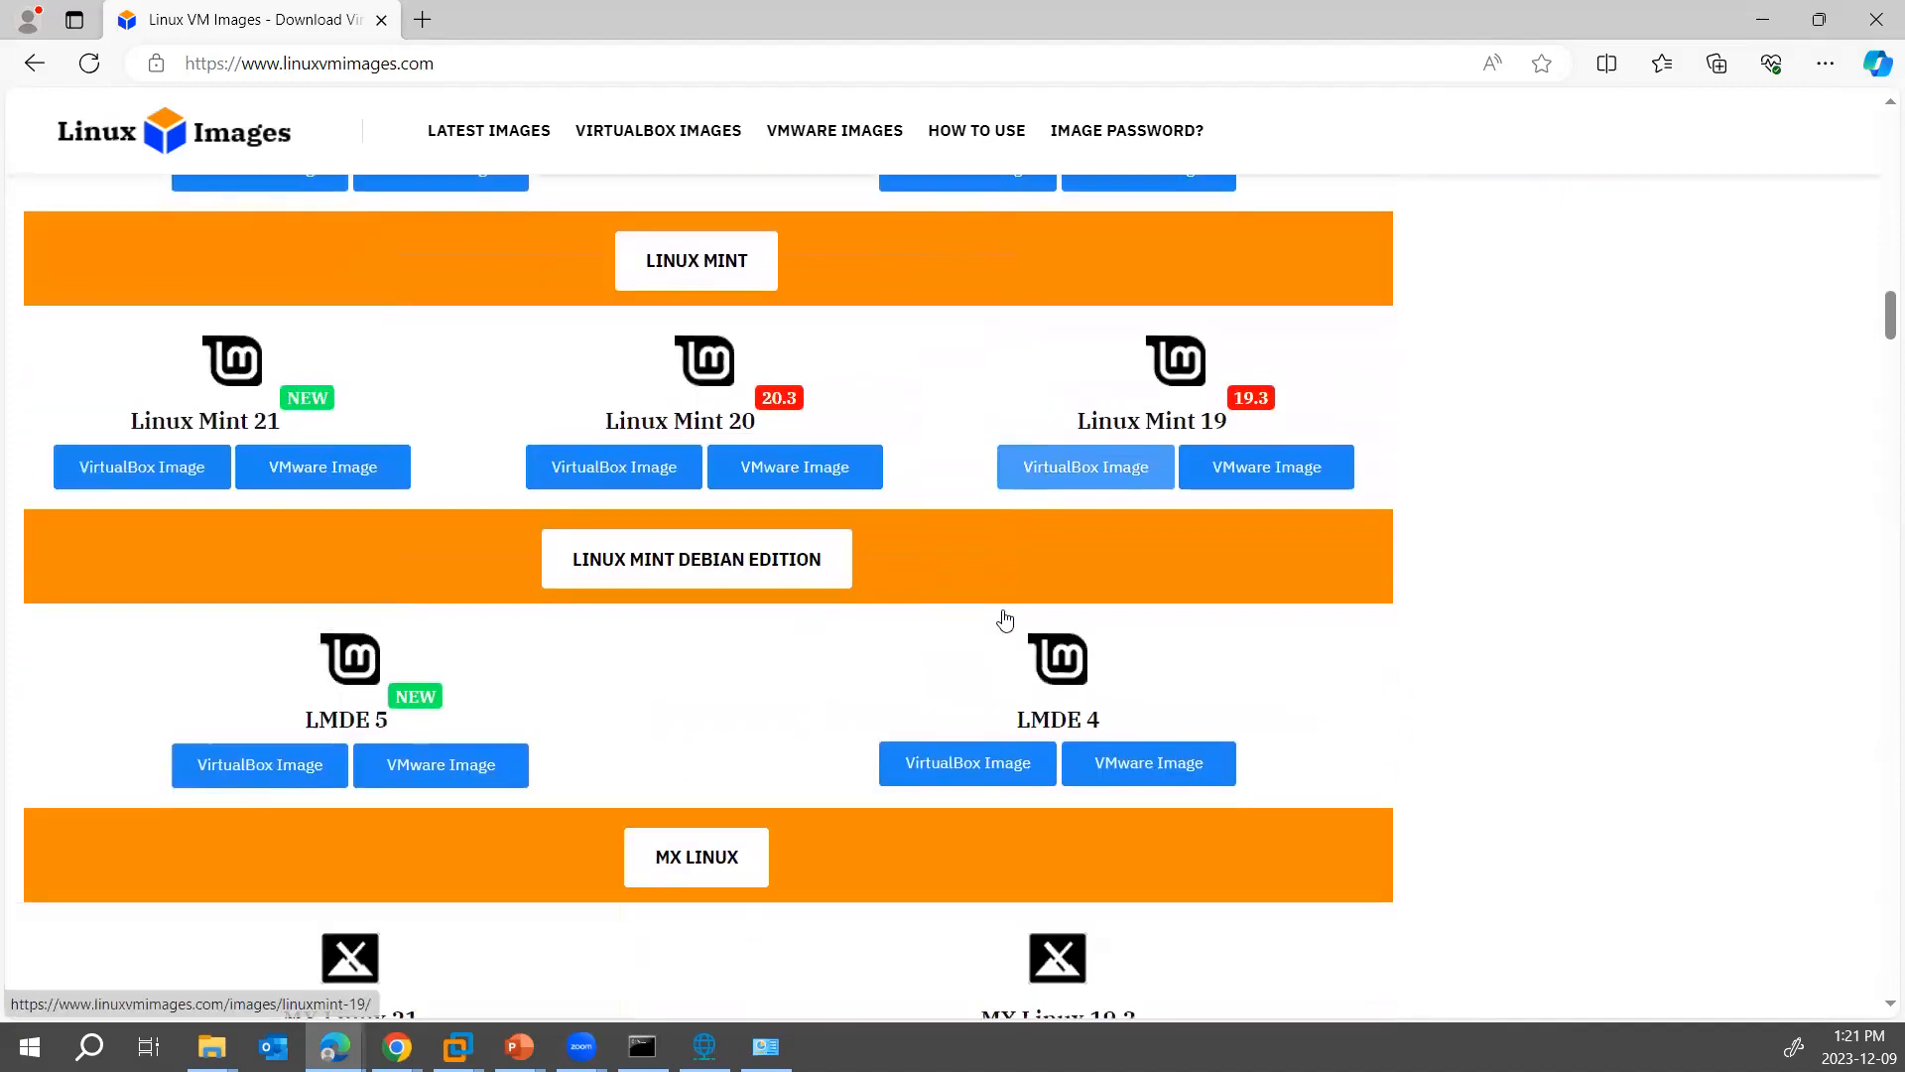
scroll(907, 609, down, 5)
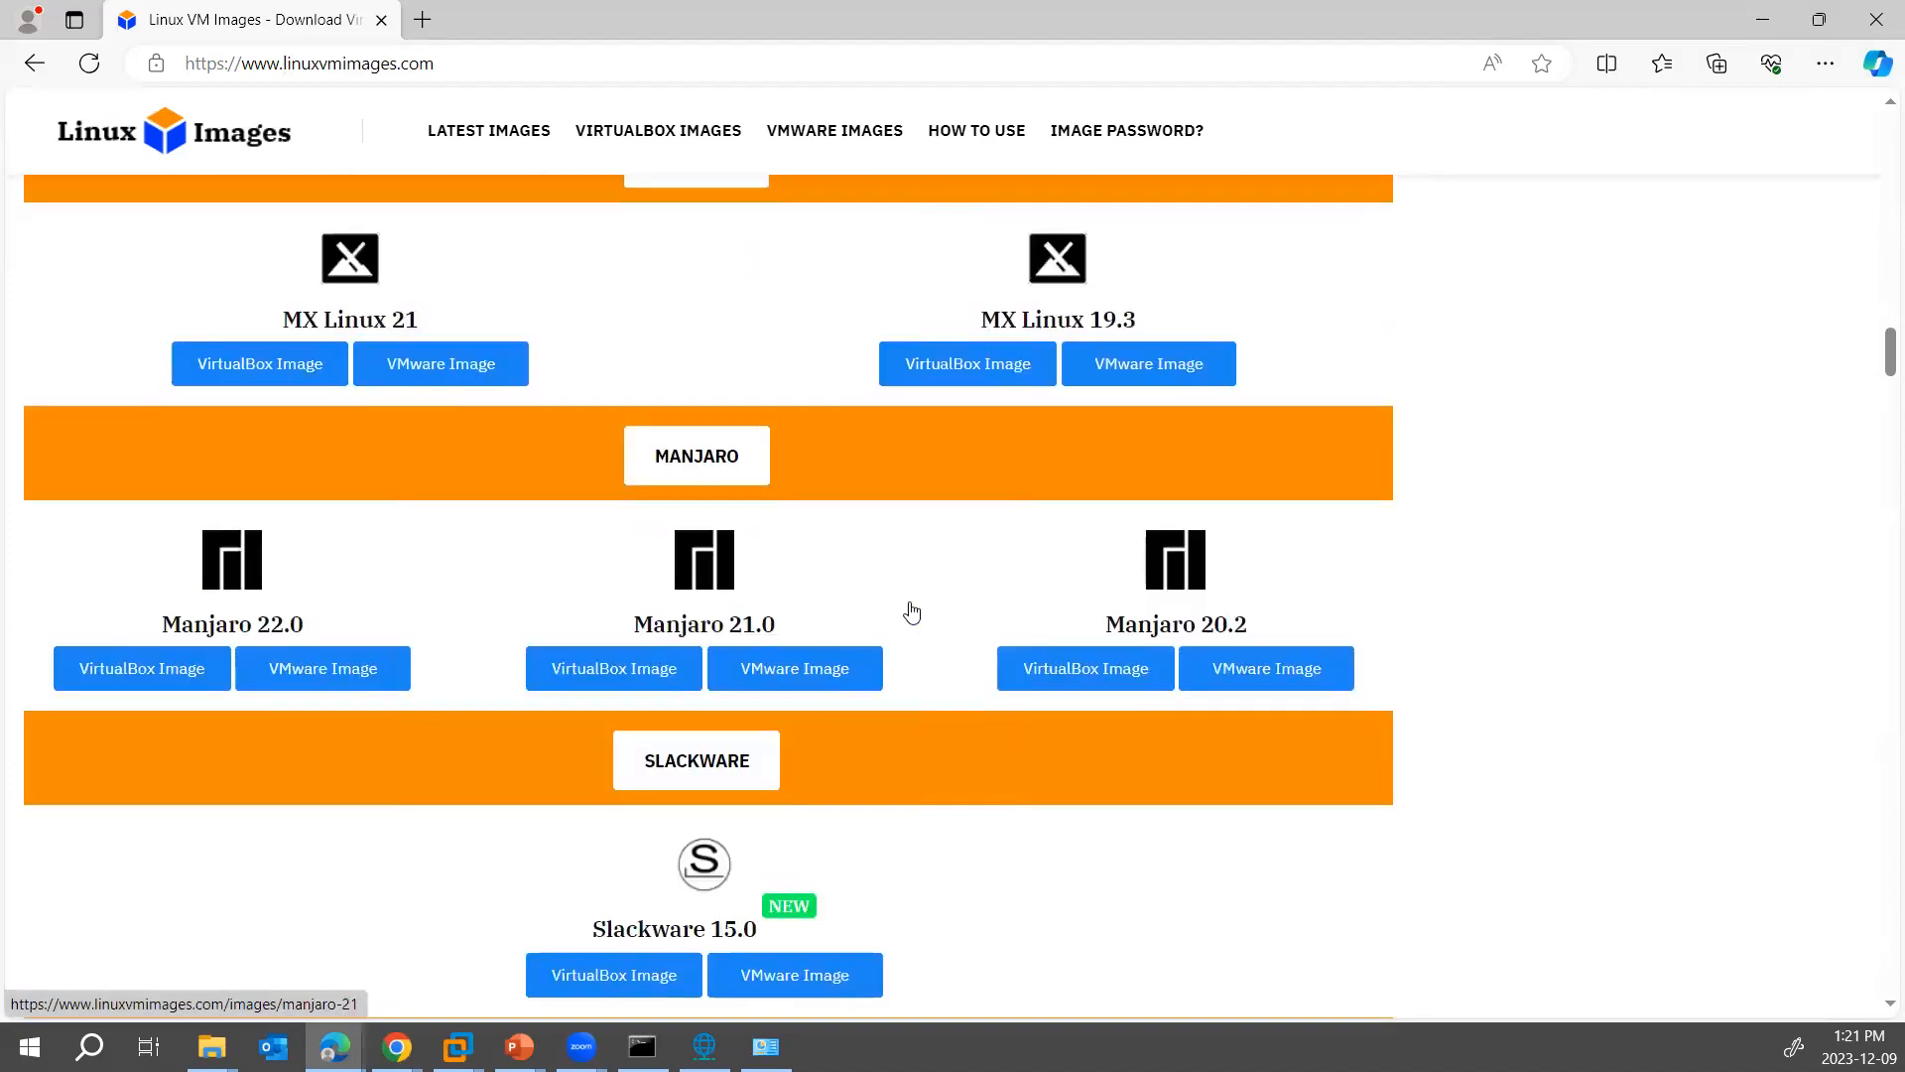
scroll(918, 714, down, 3)
scroll(928, 739, down, 1)
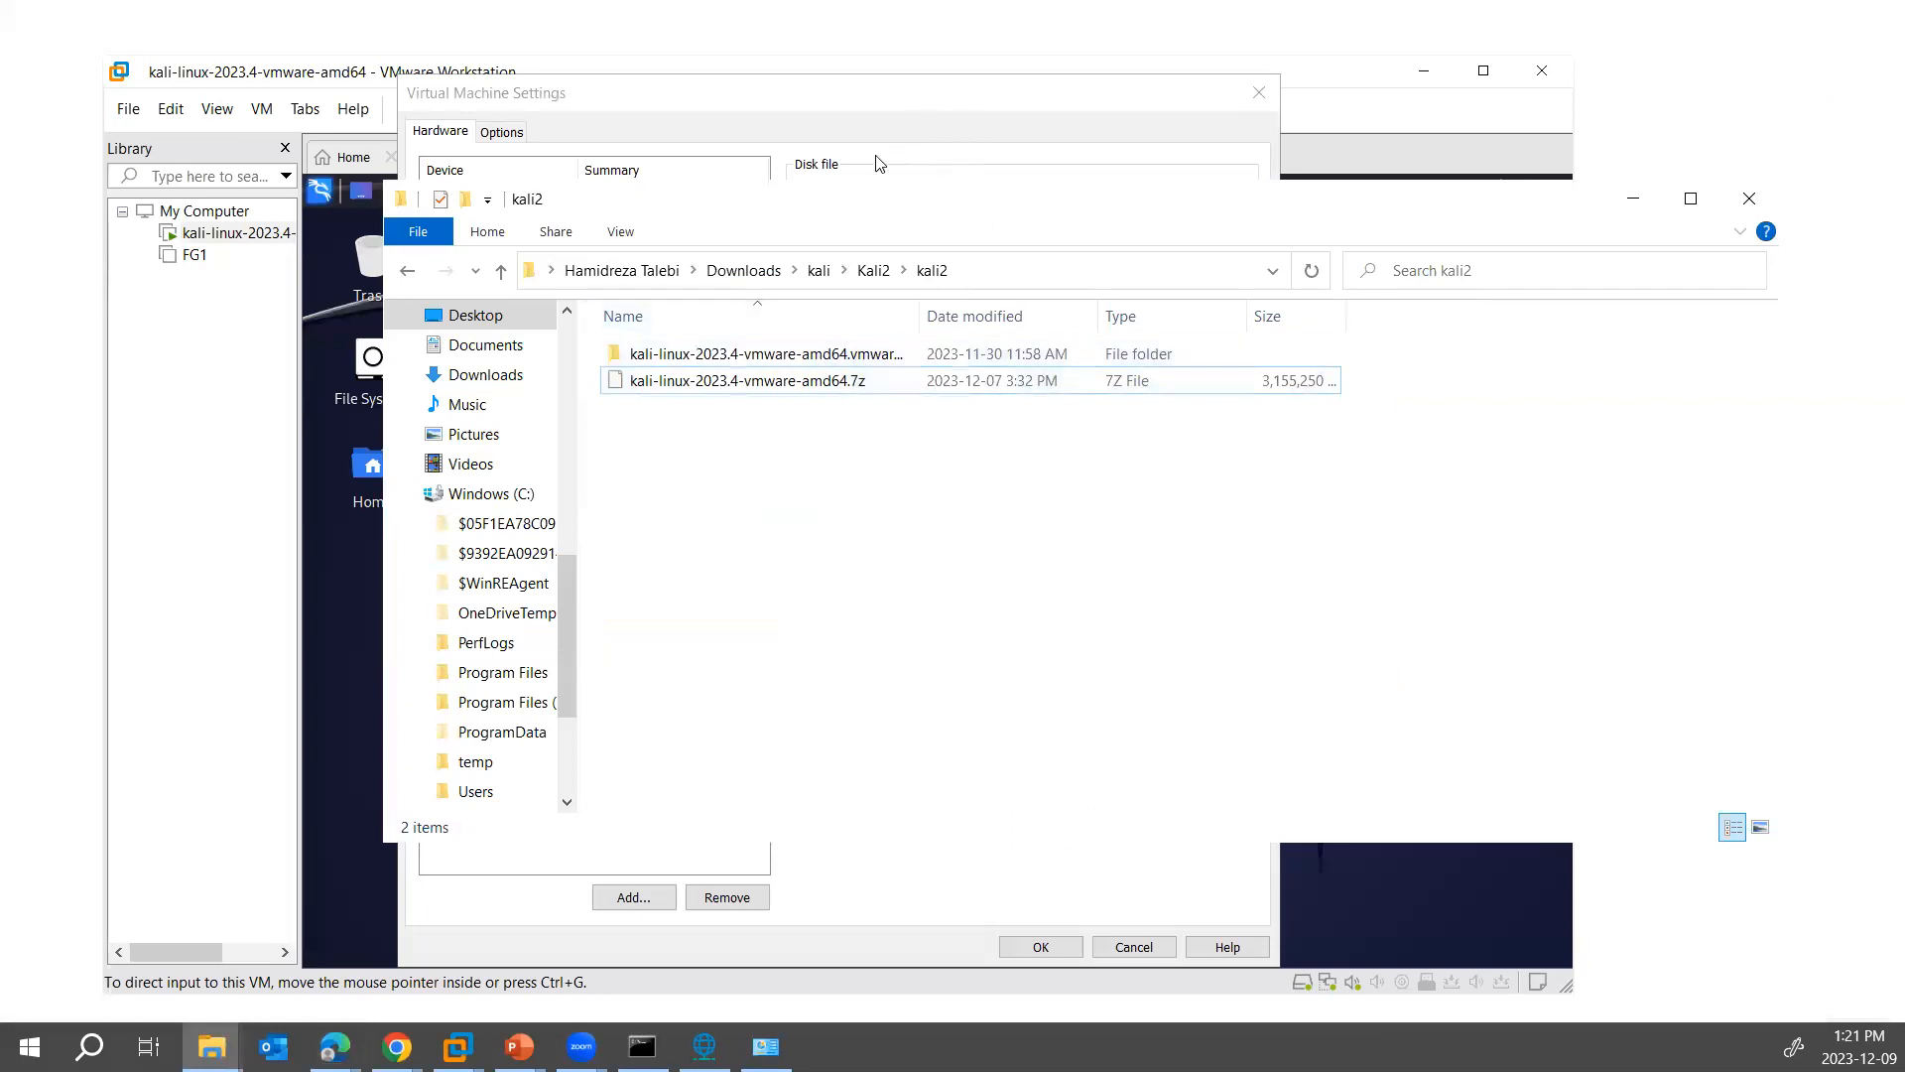
- Dismiss the virtual machine settings and open kali-linux-2023.4-vmware-amd64.vmx from the extracted image in Downloads > kali > Kali2 > kali2
click(787, 104)
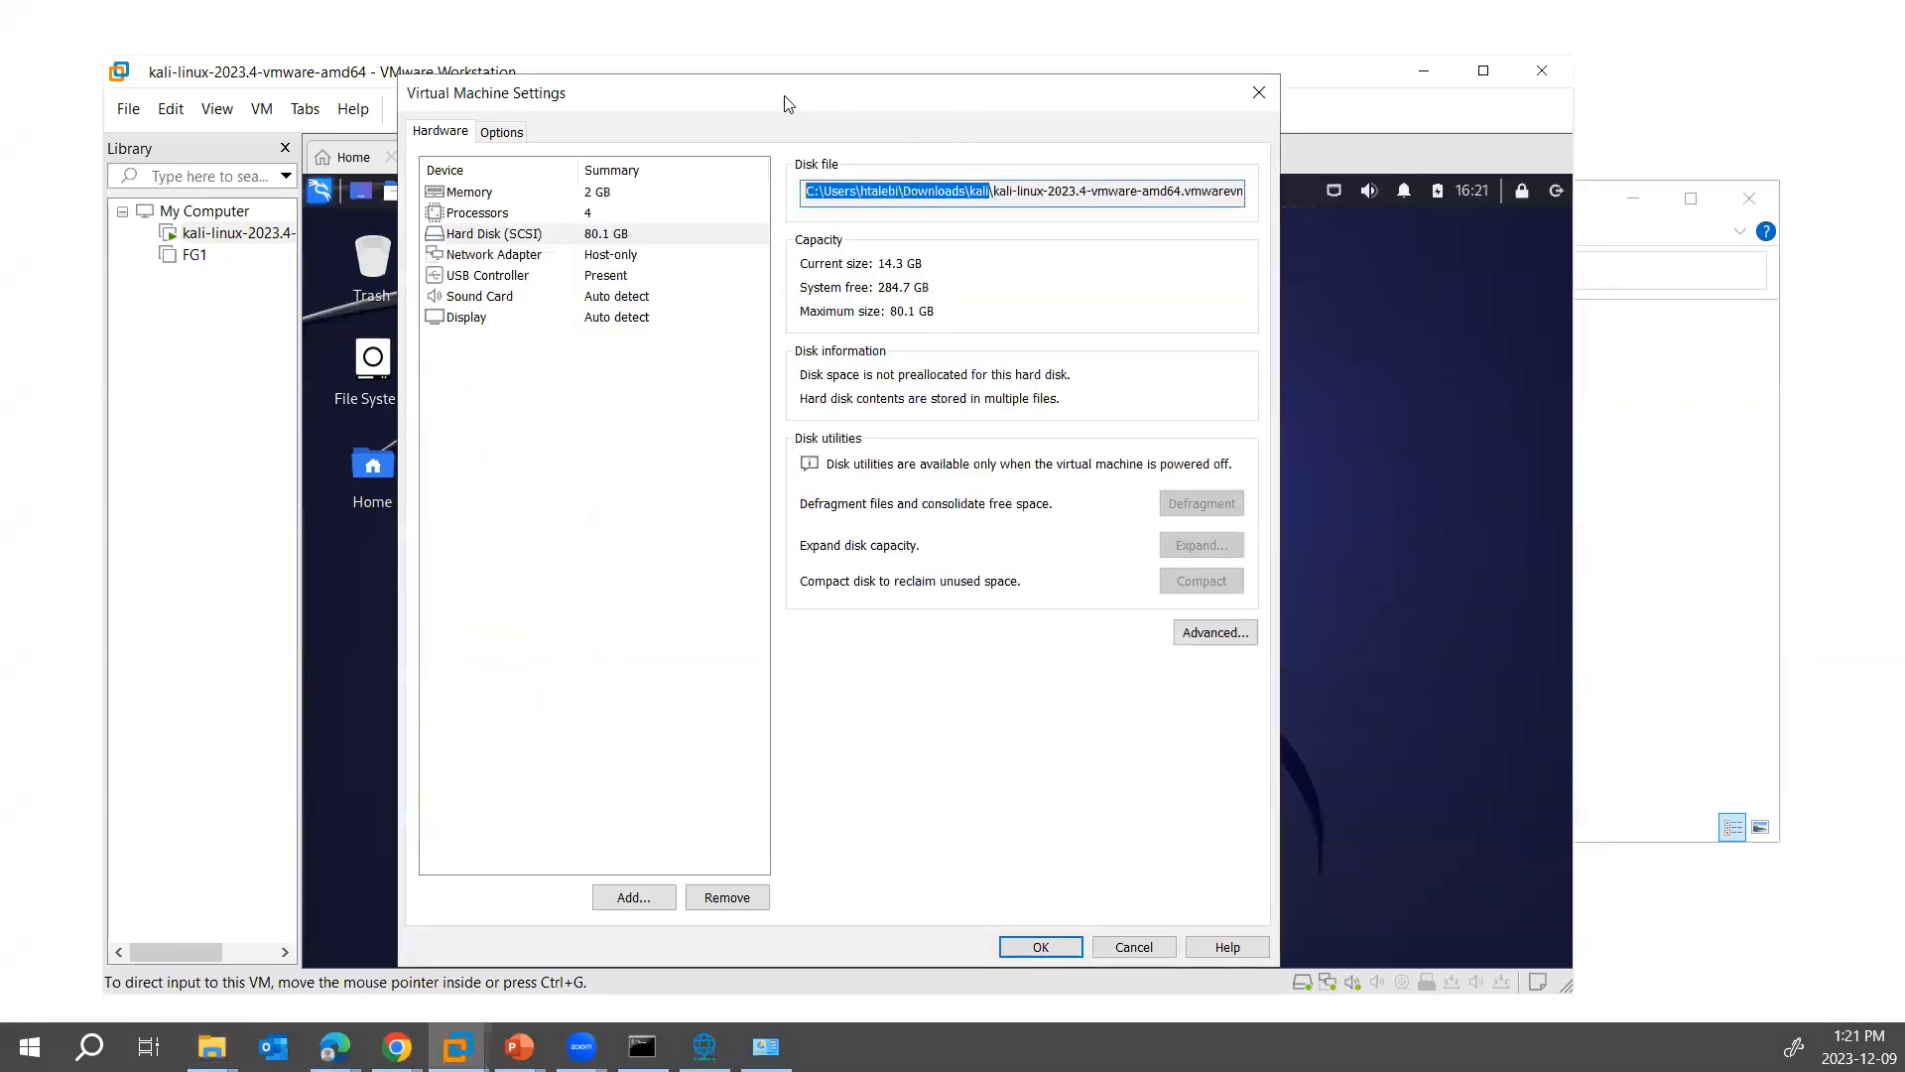
click(1141, 948)
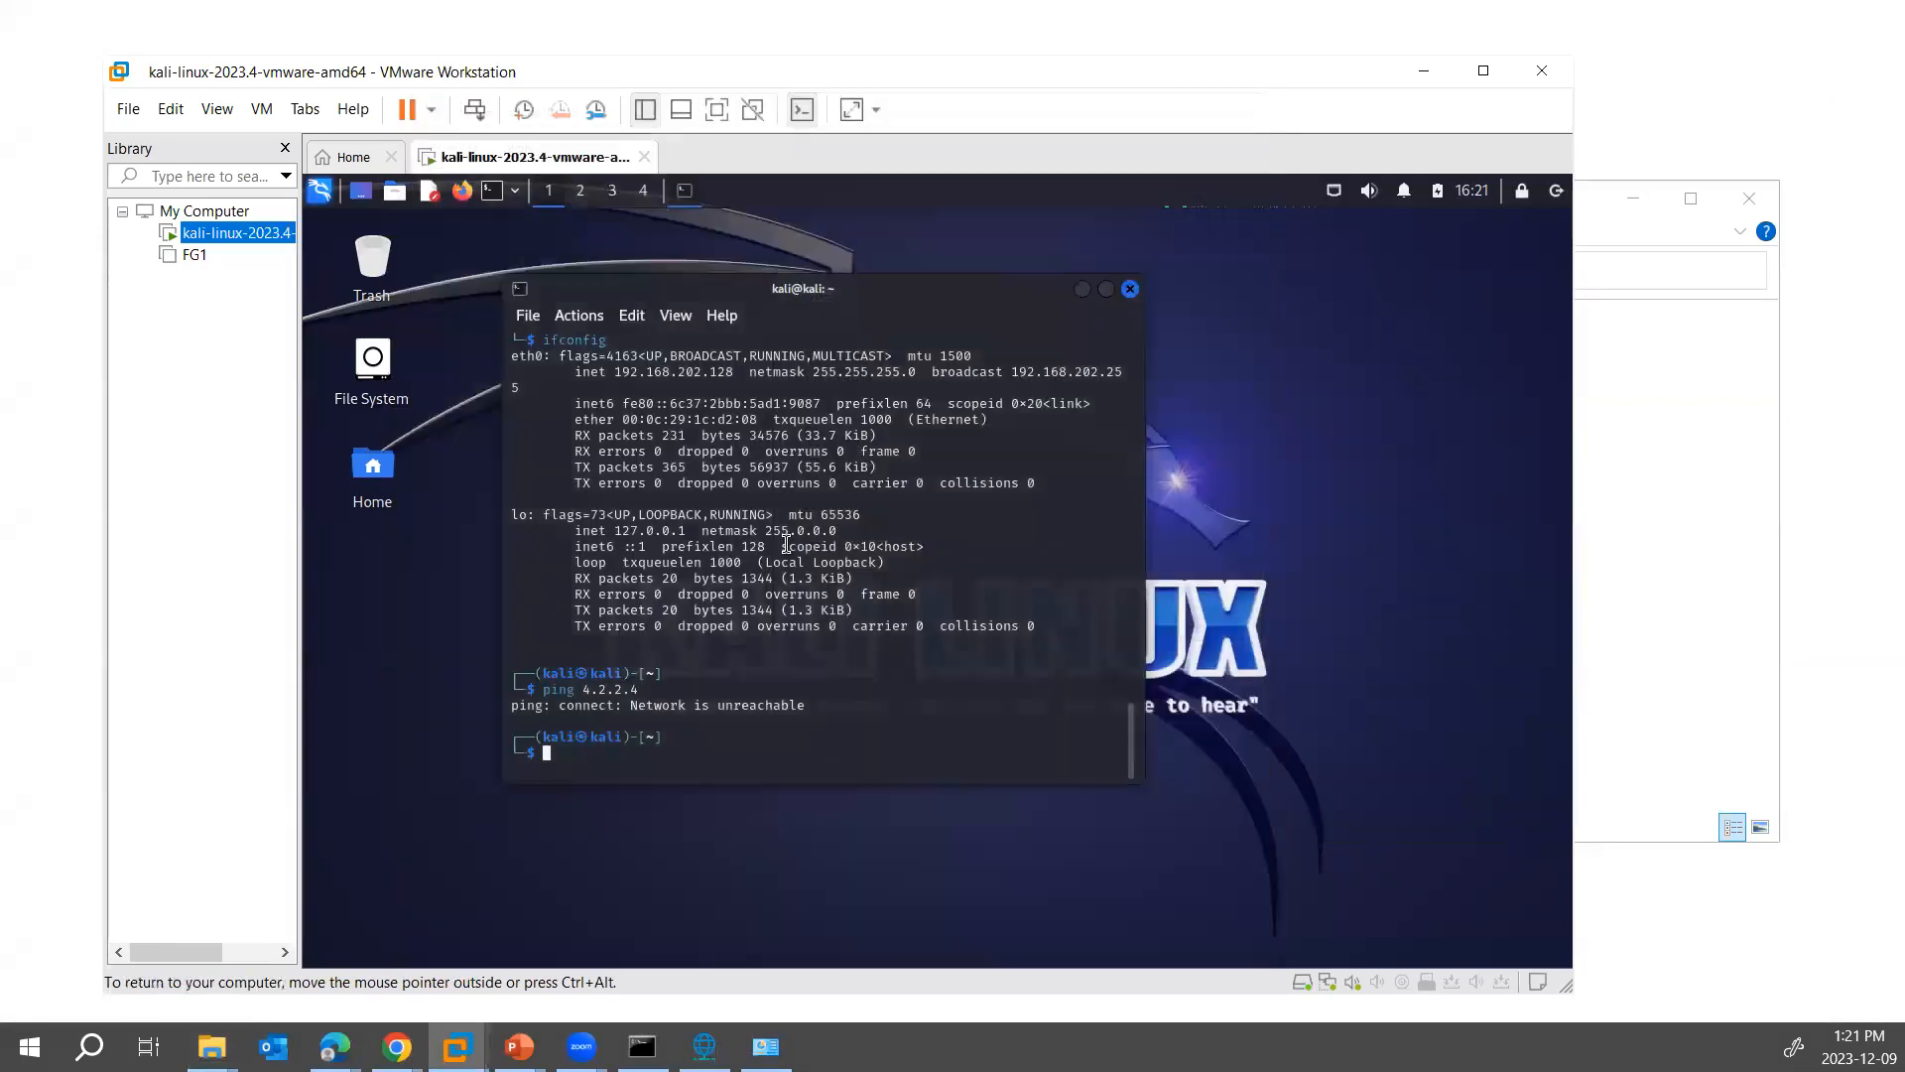
click(128, 109)
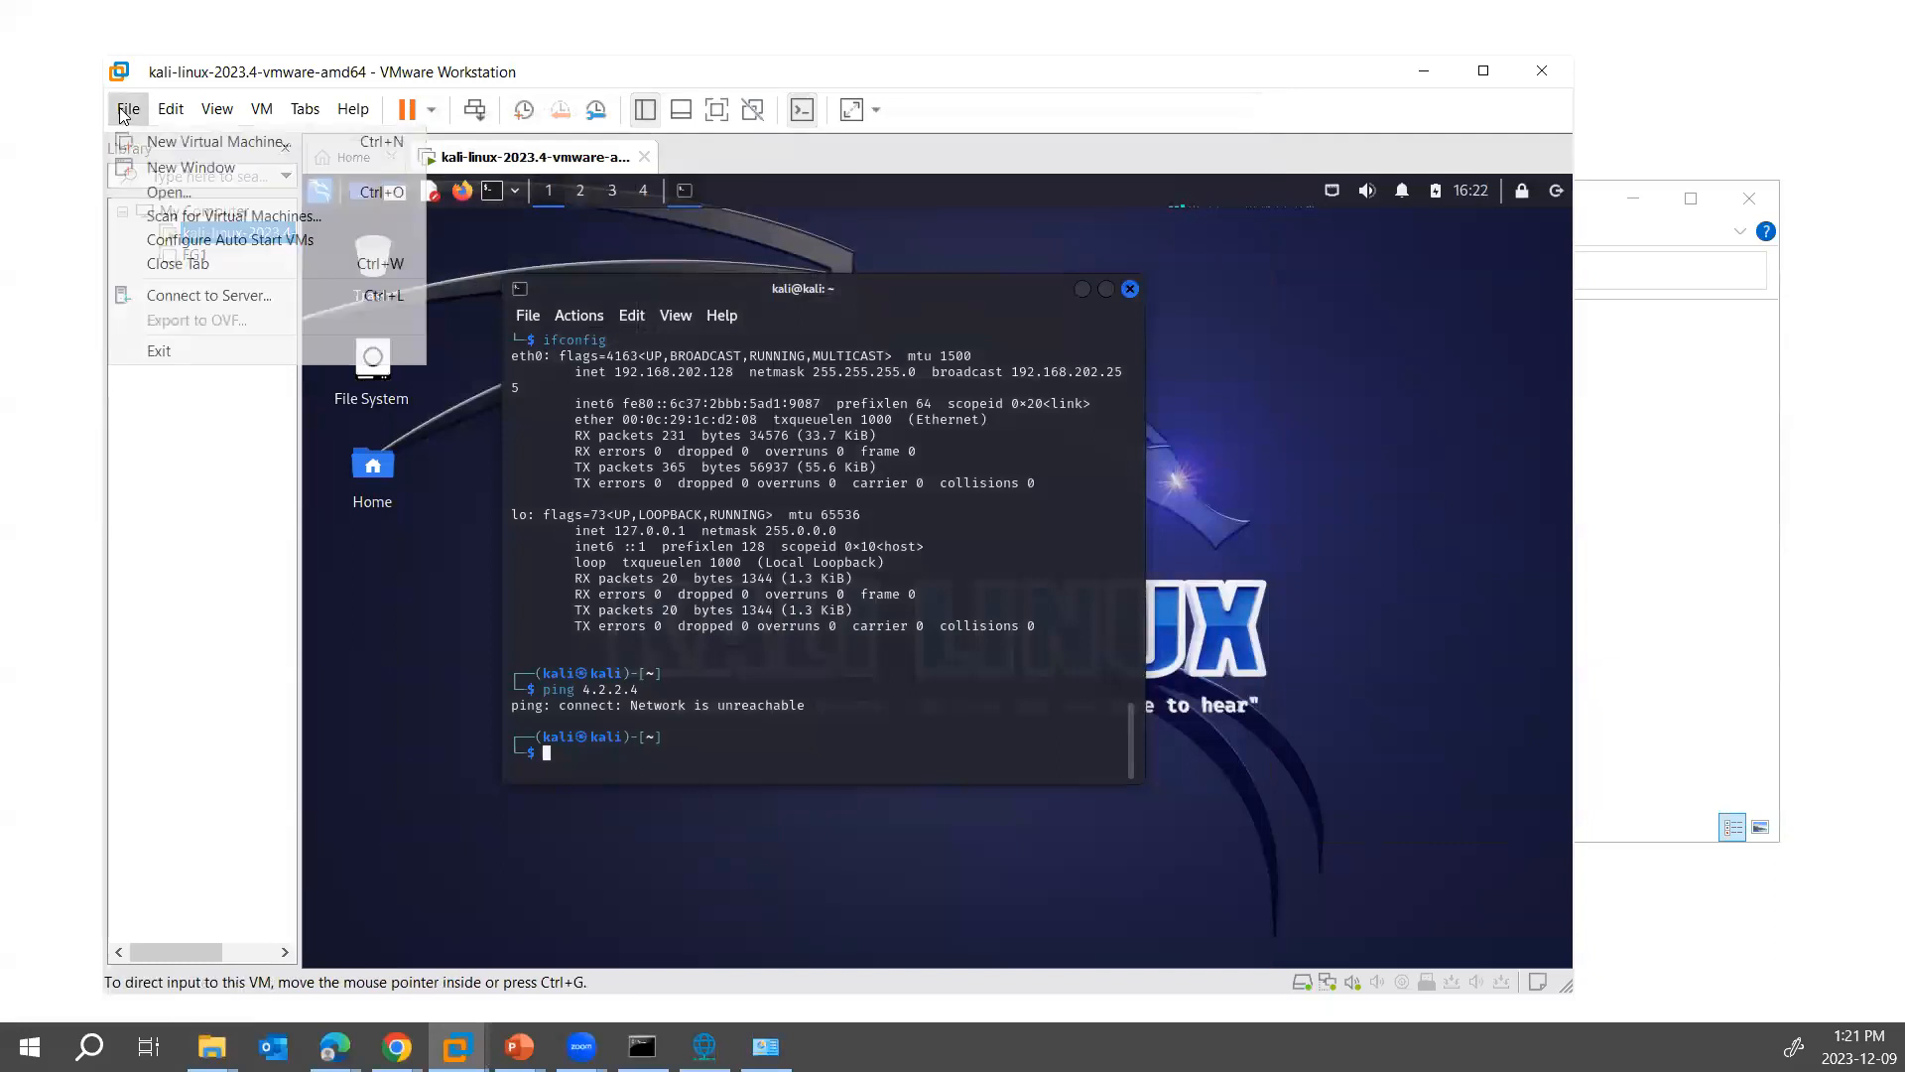
click(167, 195)
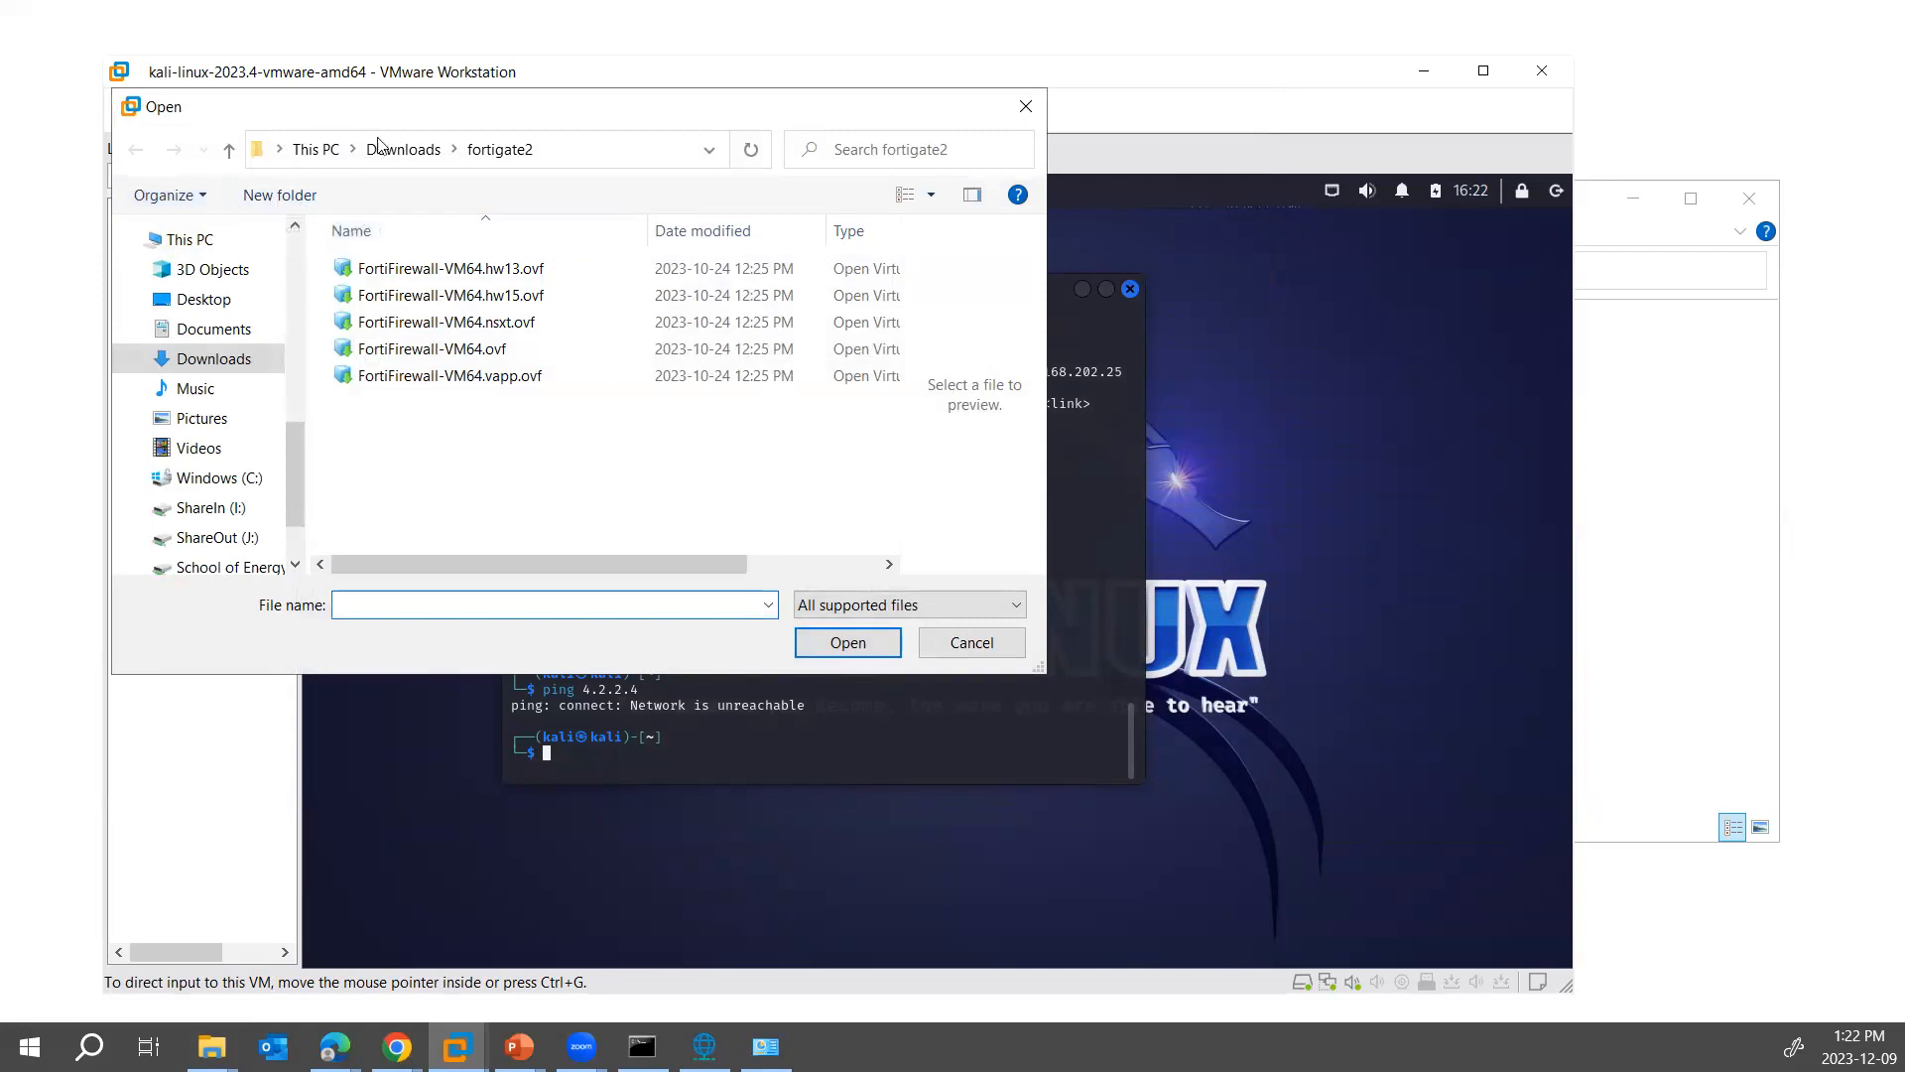
click(411, 152)
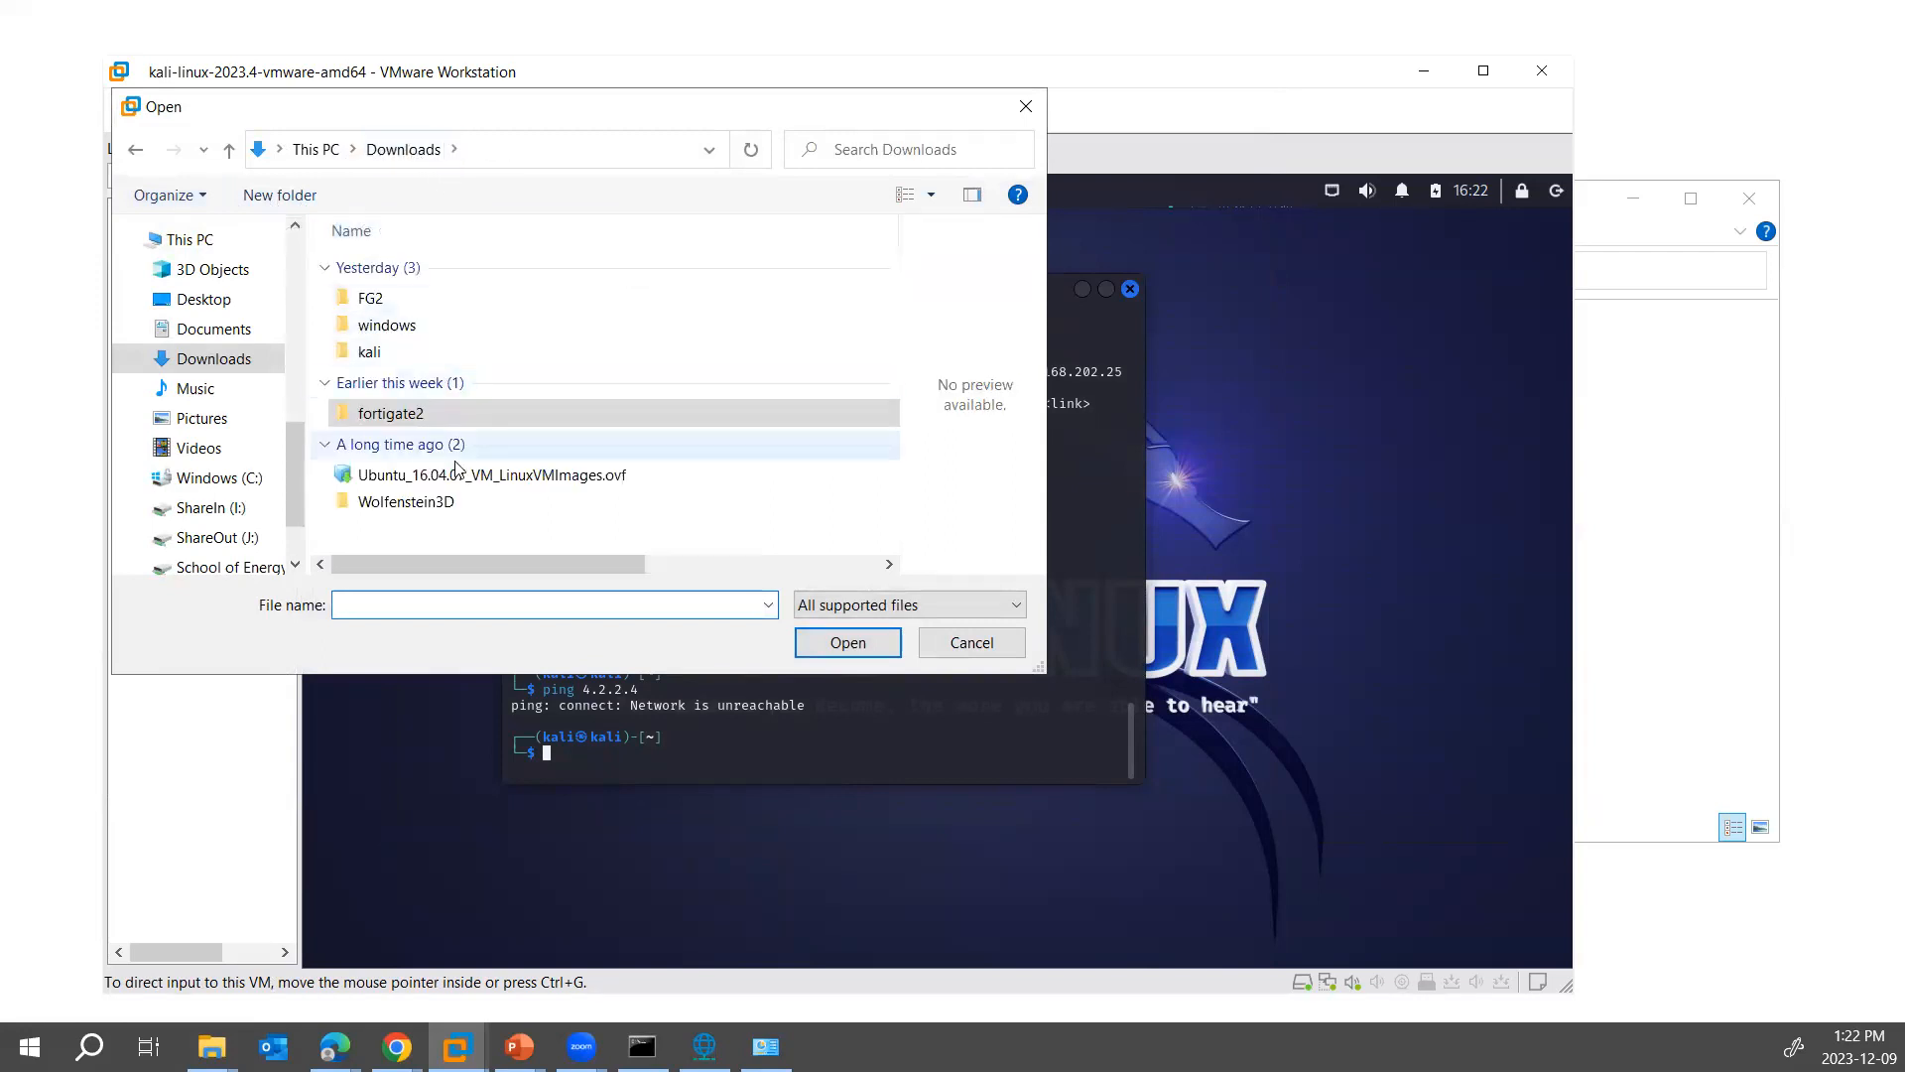
double_click(392, 354)
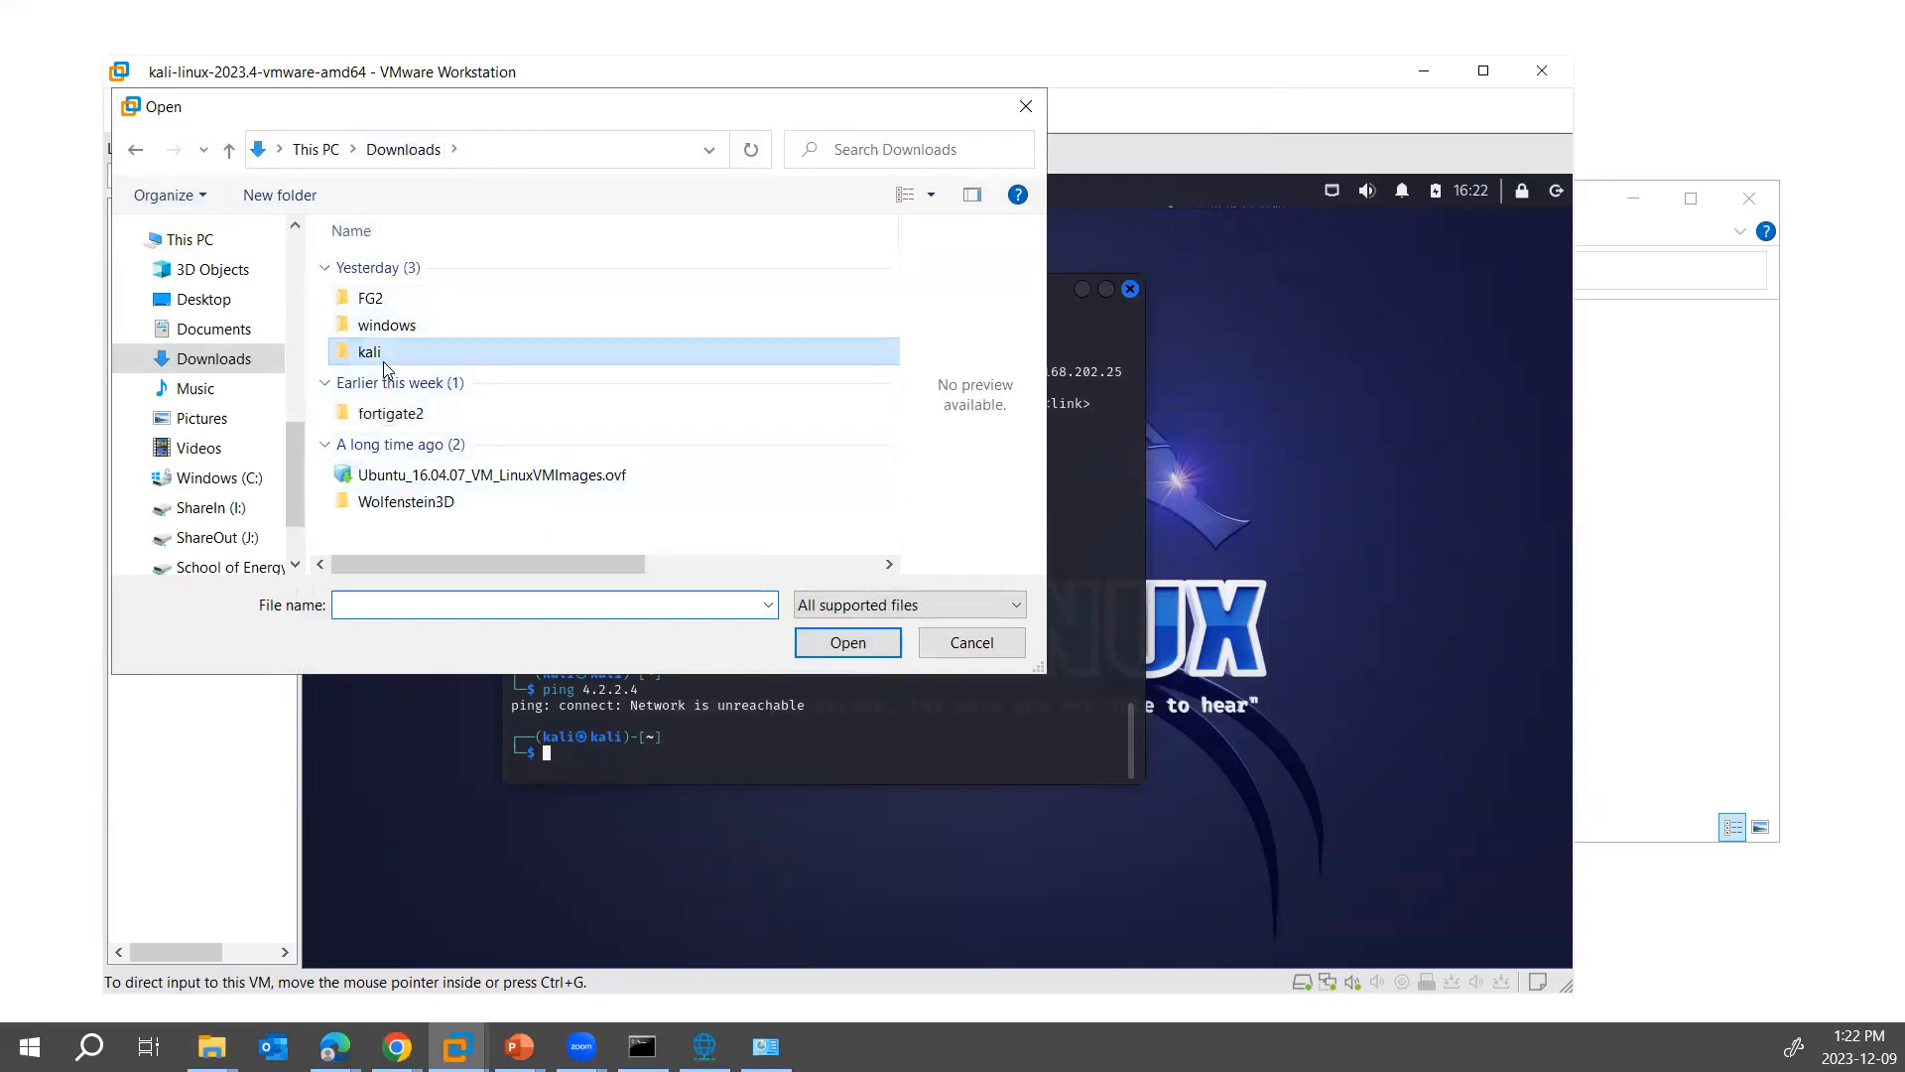
double_click(382, 269)
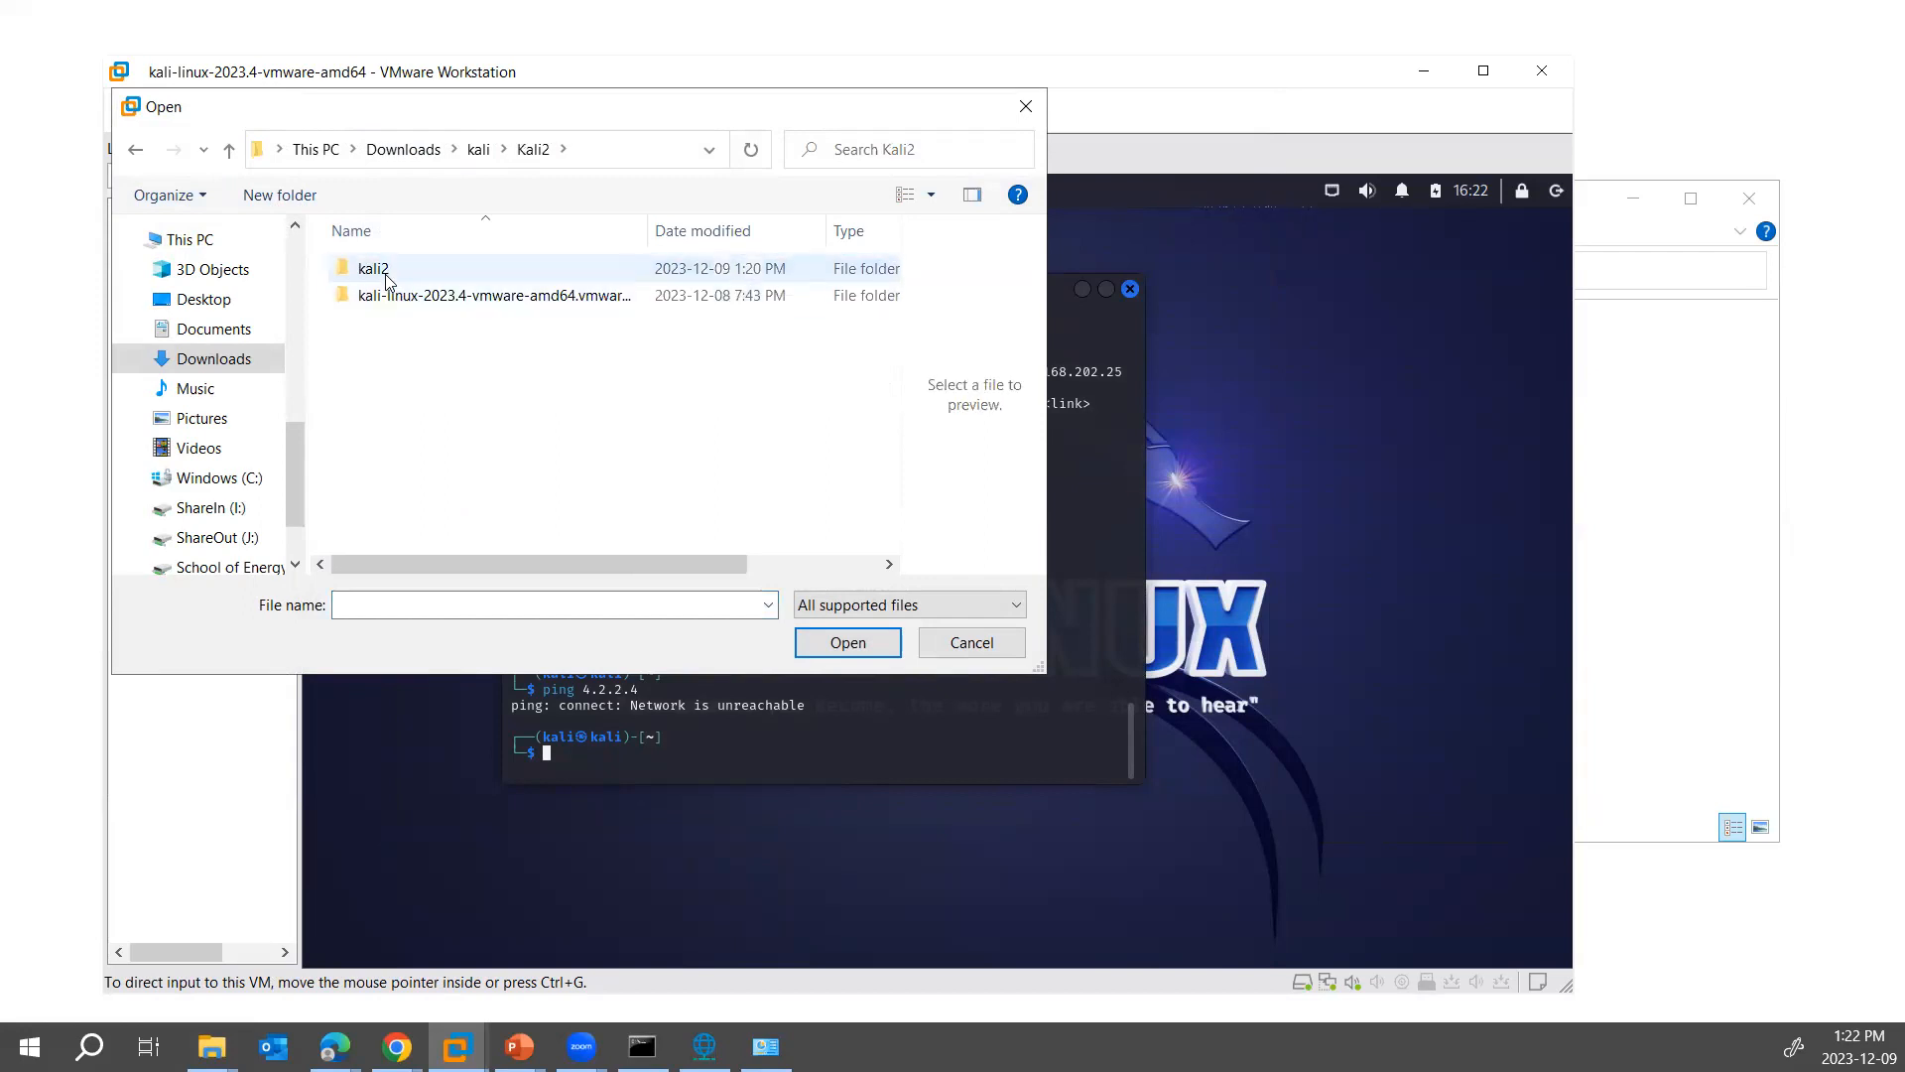
double_click(375, 268)
double_click(434, 271)
click(427, 270)
double_click(426, 270)
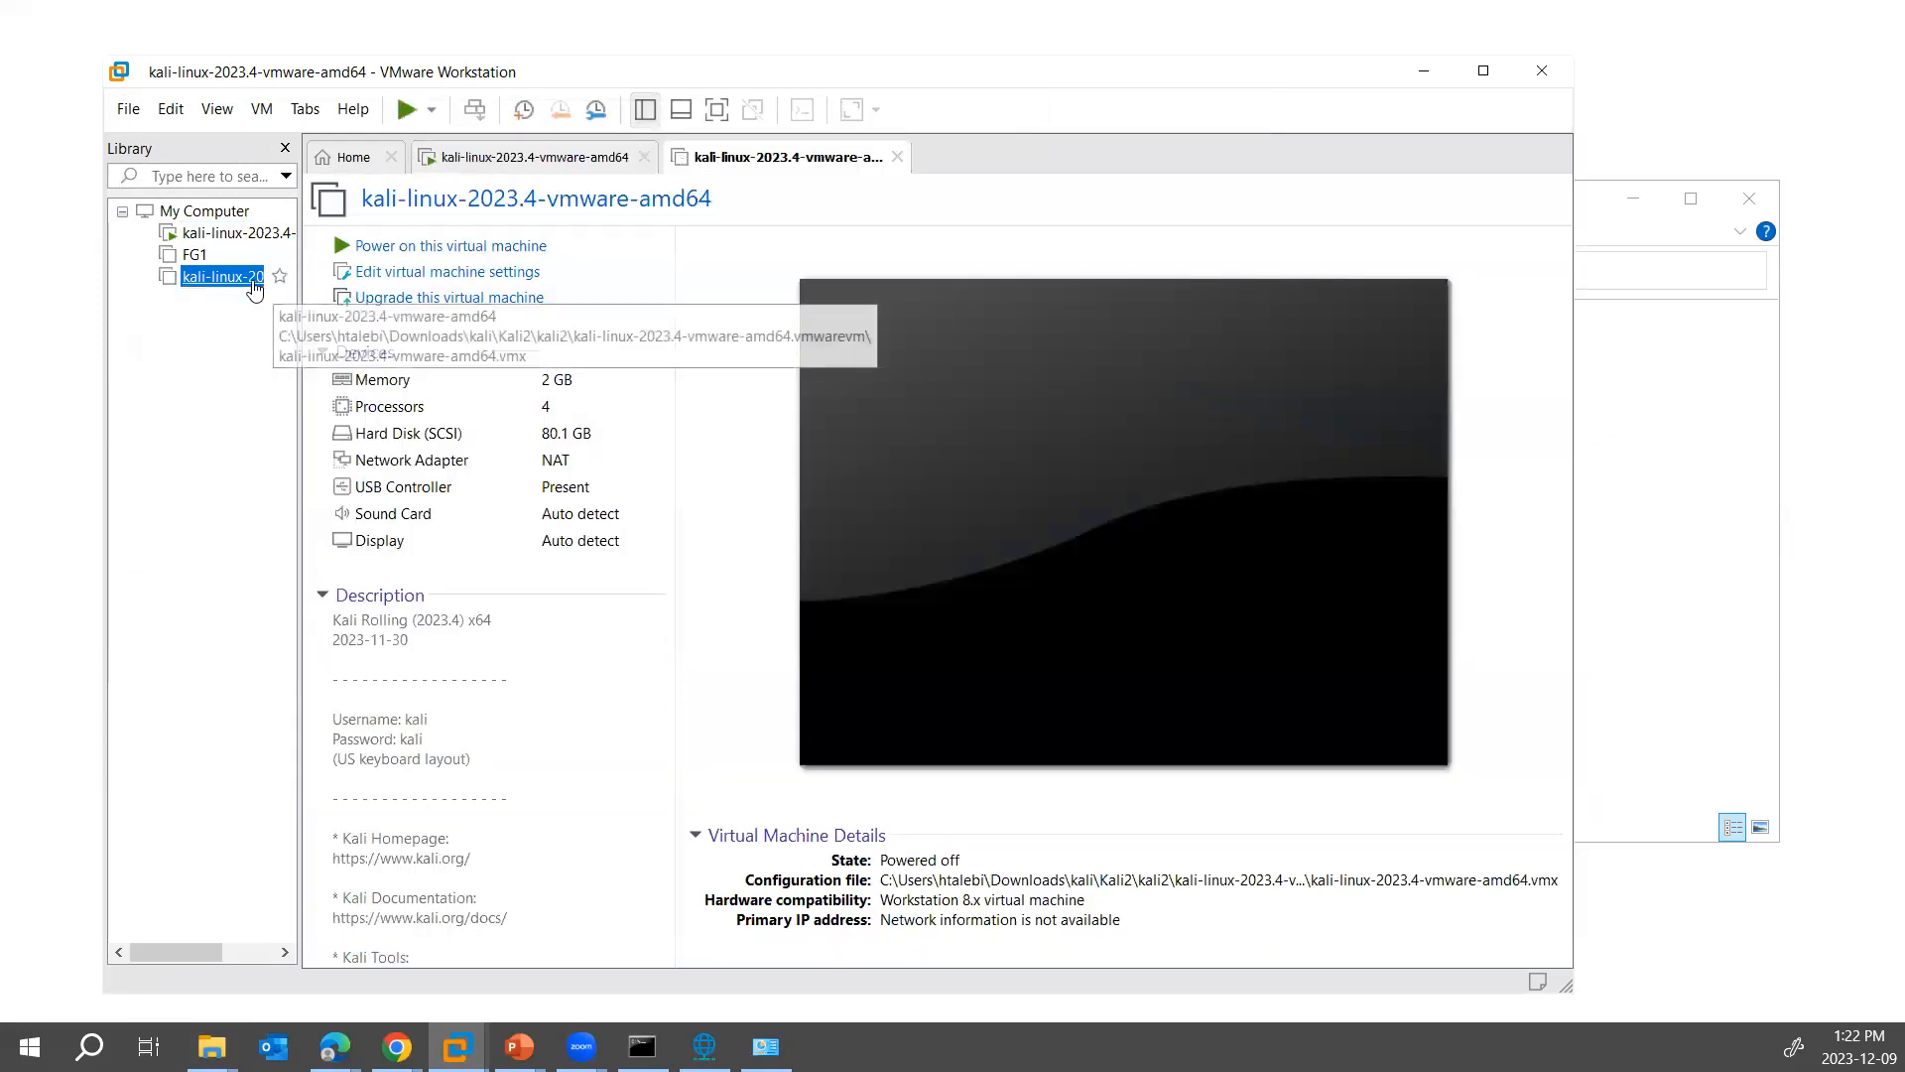
- Rename the newly opened Kali virtual machine in the library as Kali2
right_click(253, 283)
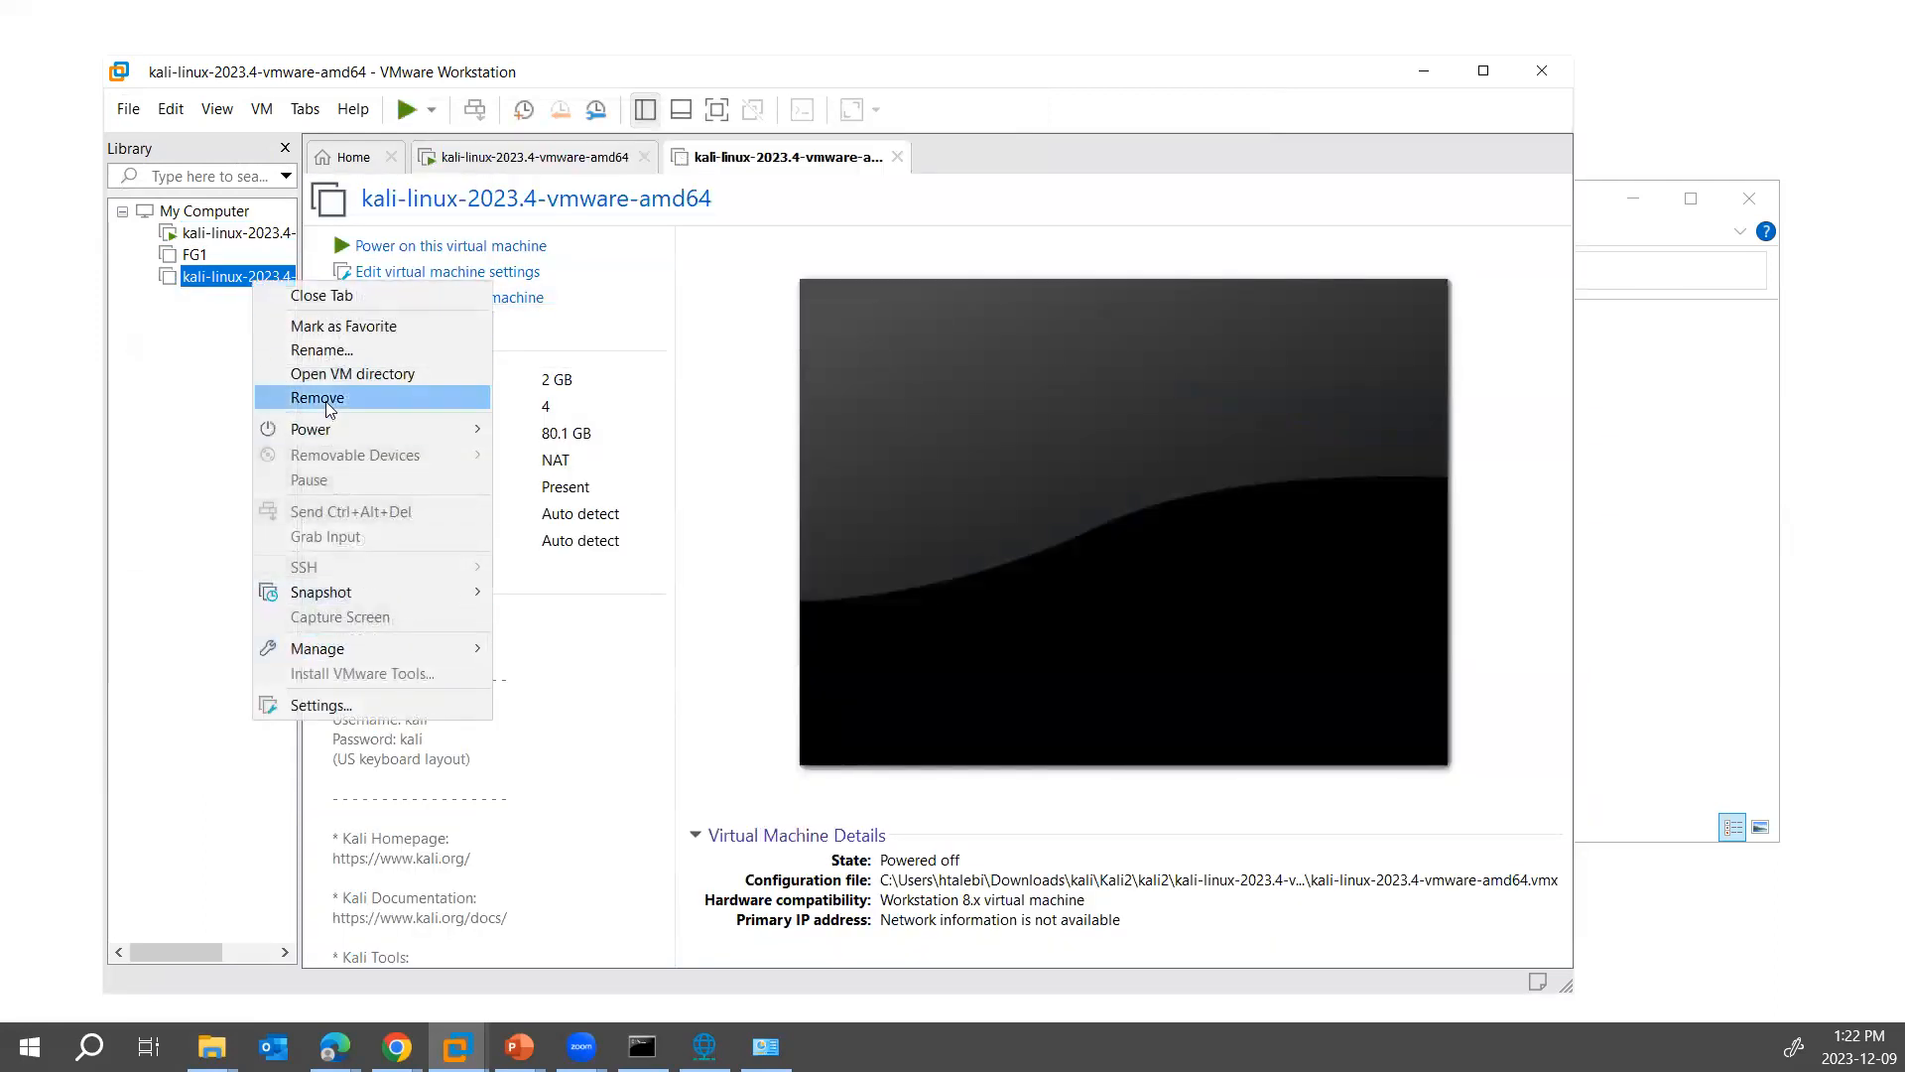
click(321, 350)
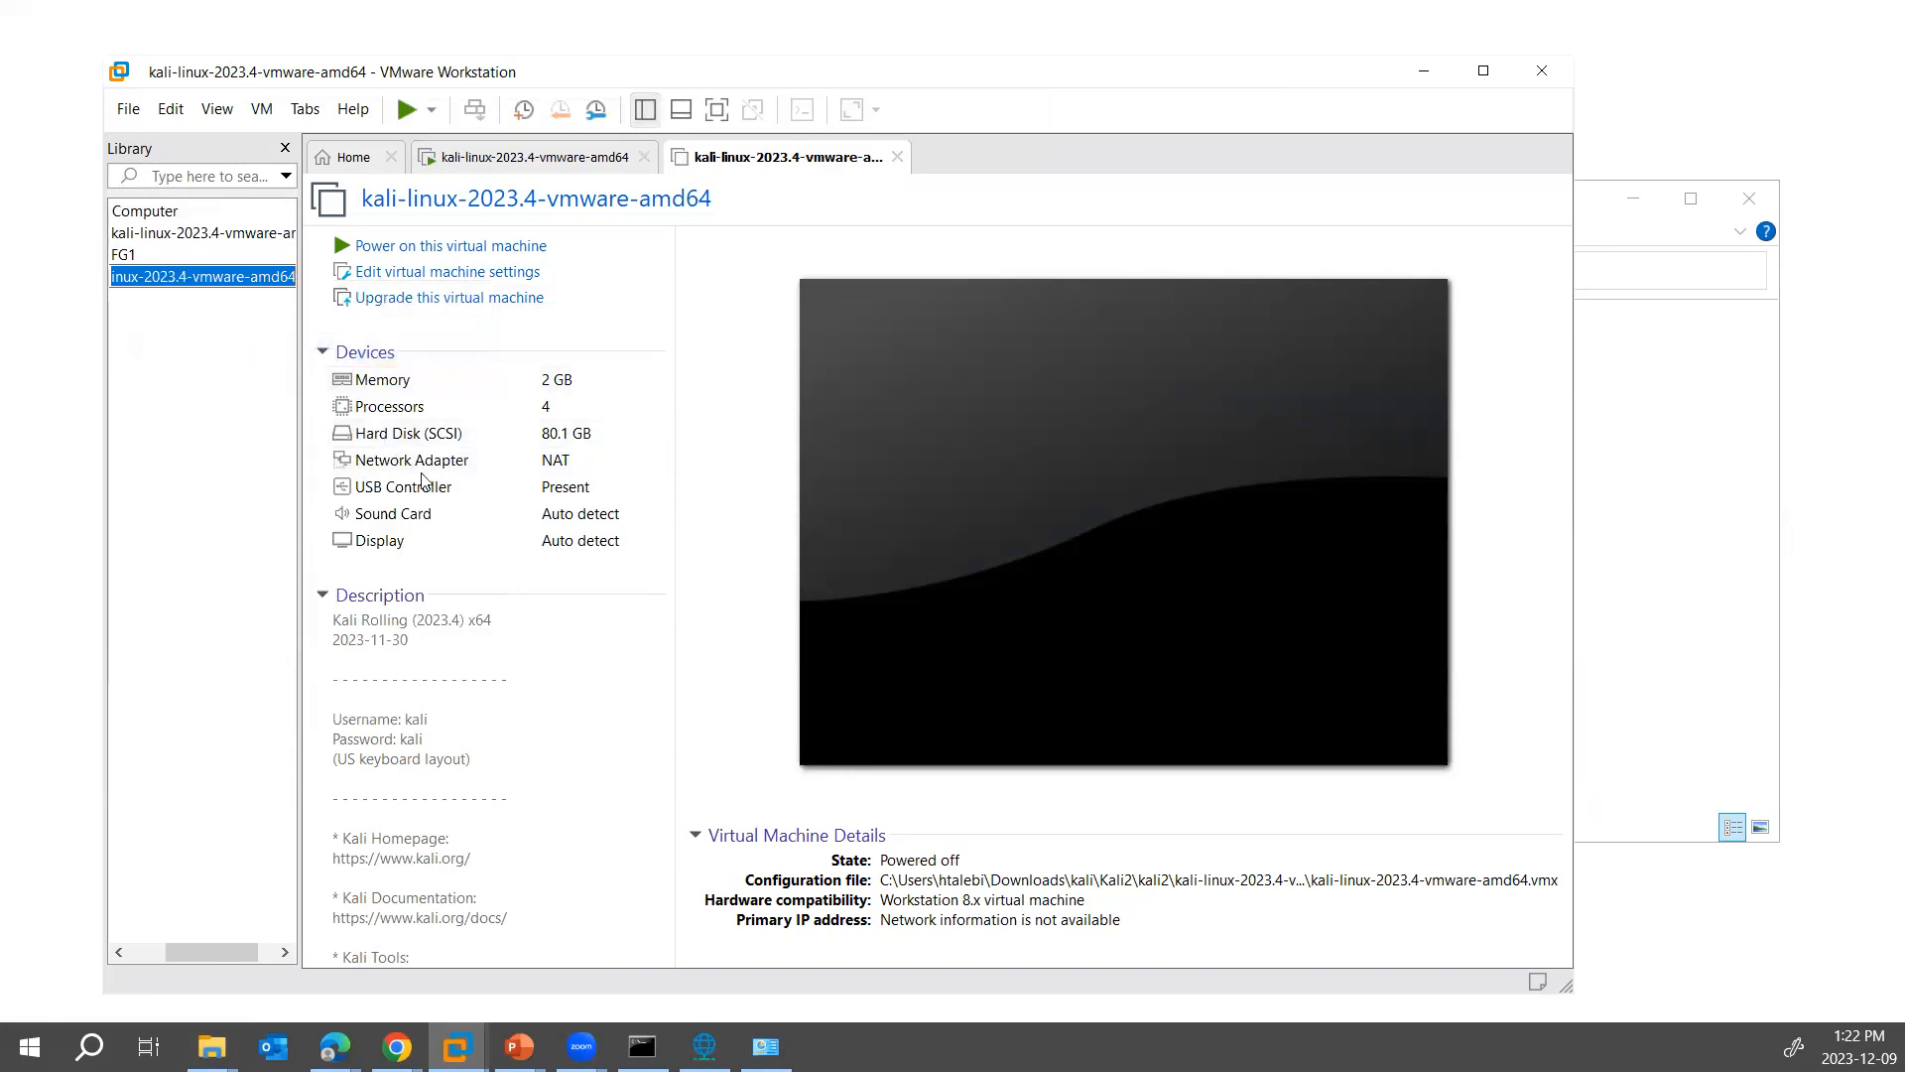
text(KAli2)
key(Return)
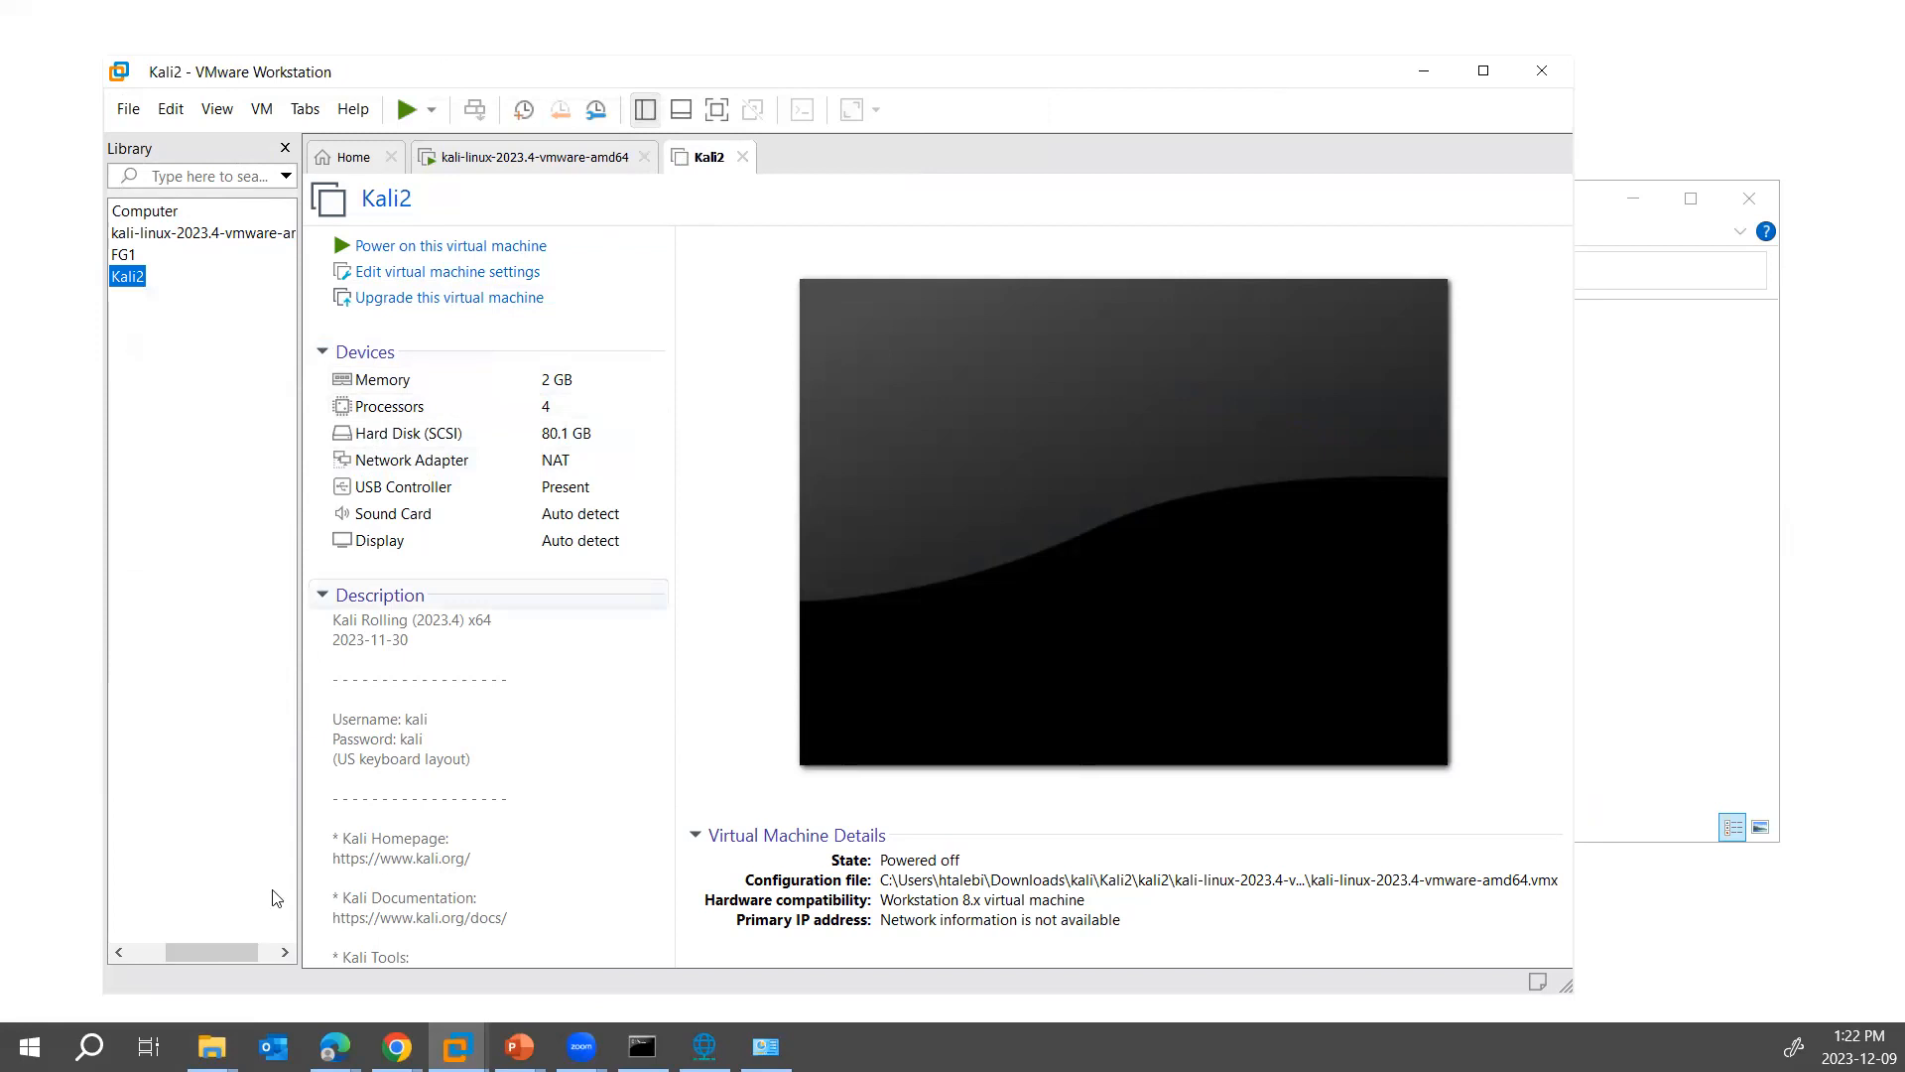
drag(203, 955, 137, 950)
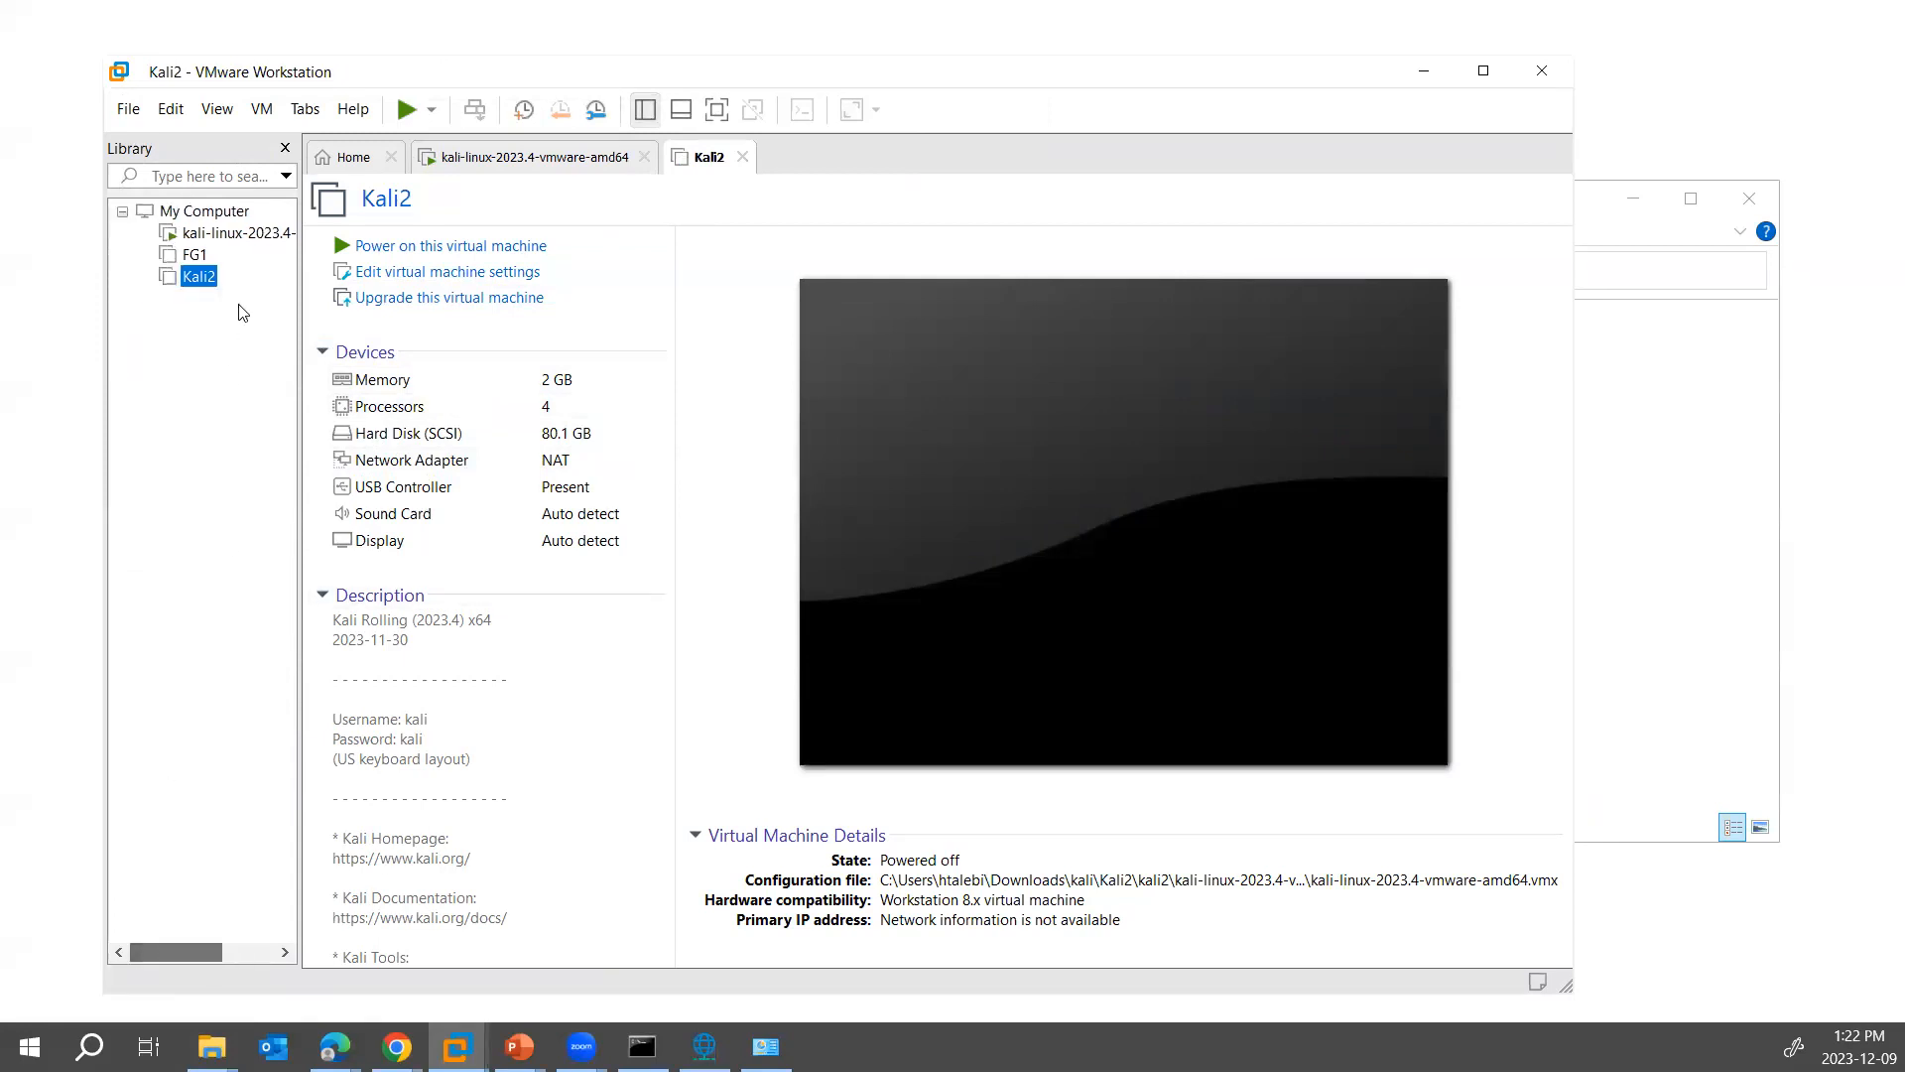
- Rename the original running Kali virtual machine in the library as Kali1
right_click(229, 235)
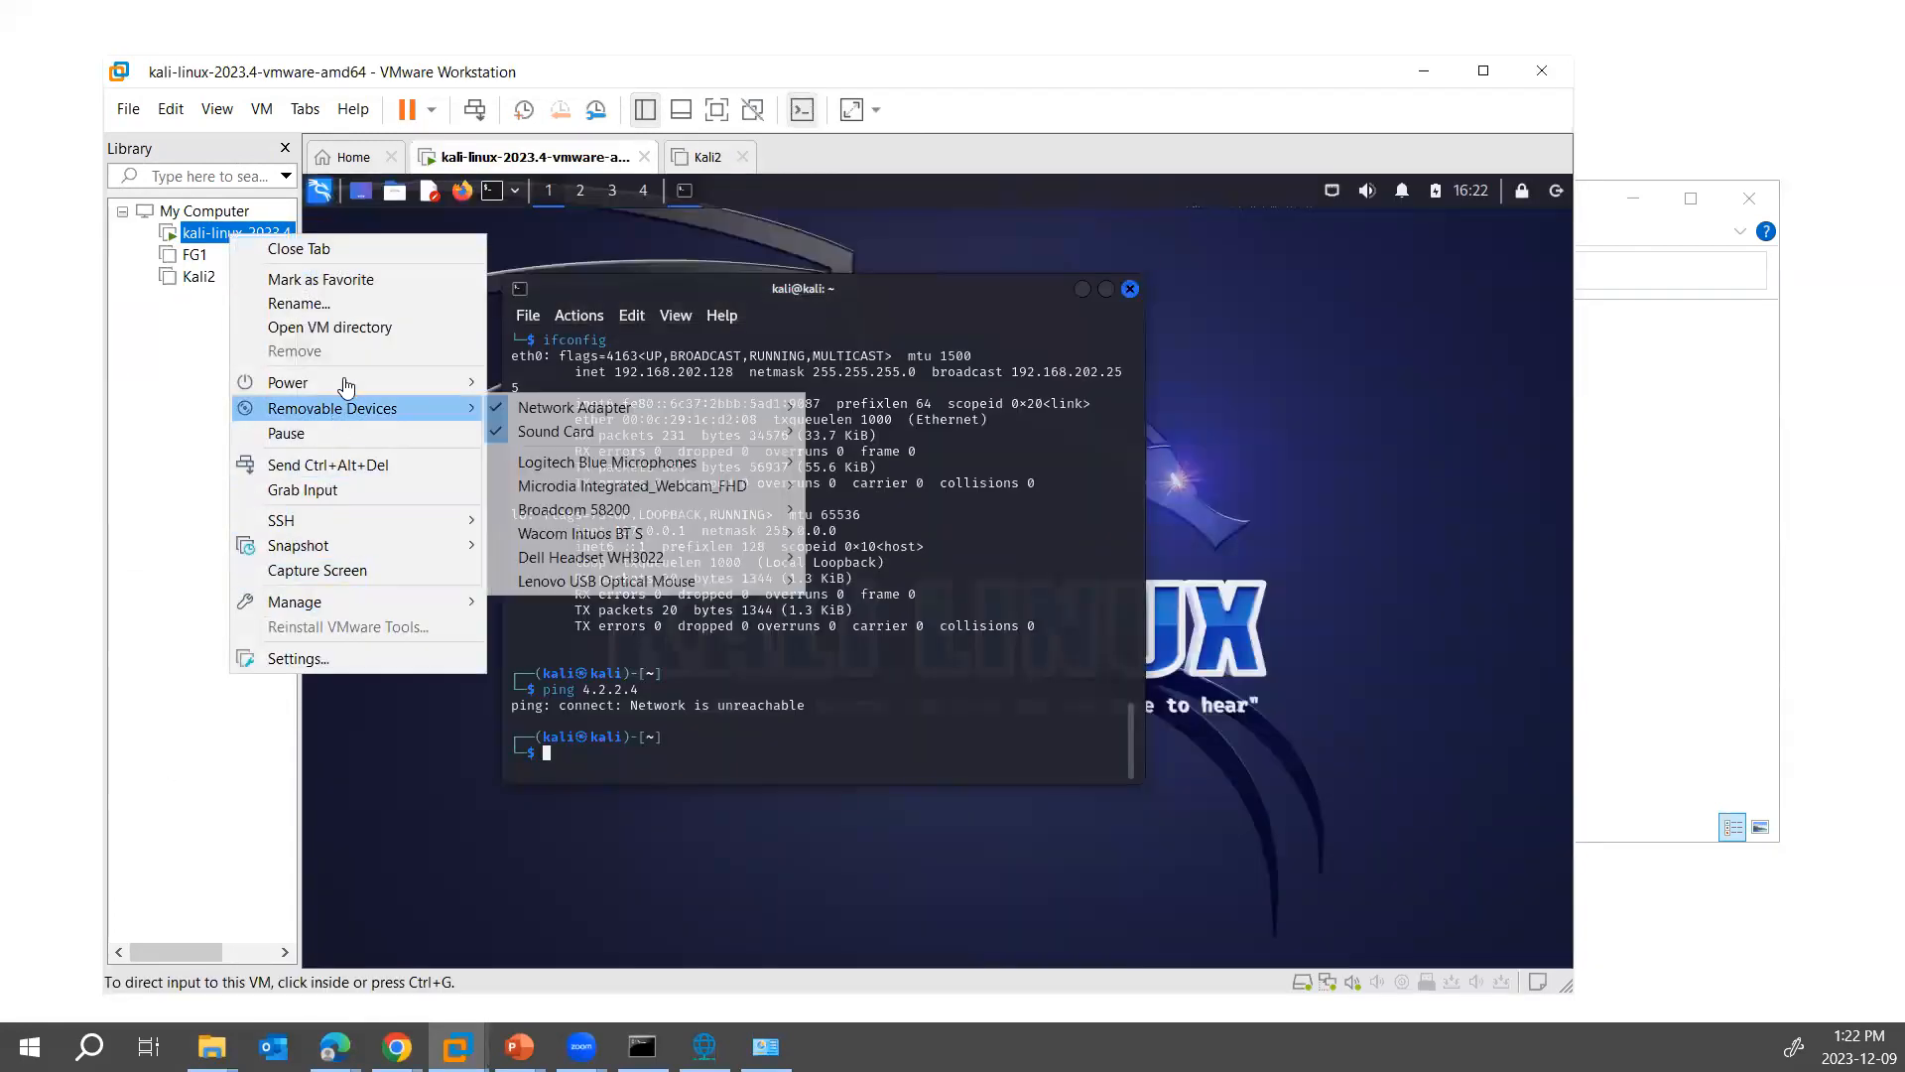
click(298, 303)
text(K)
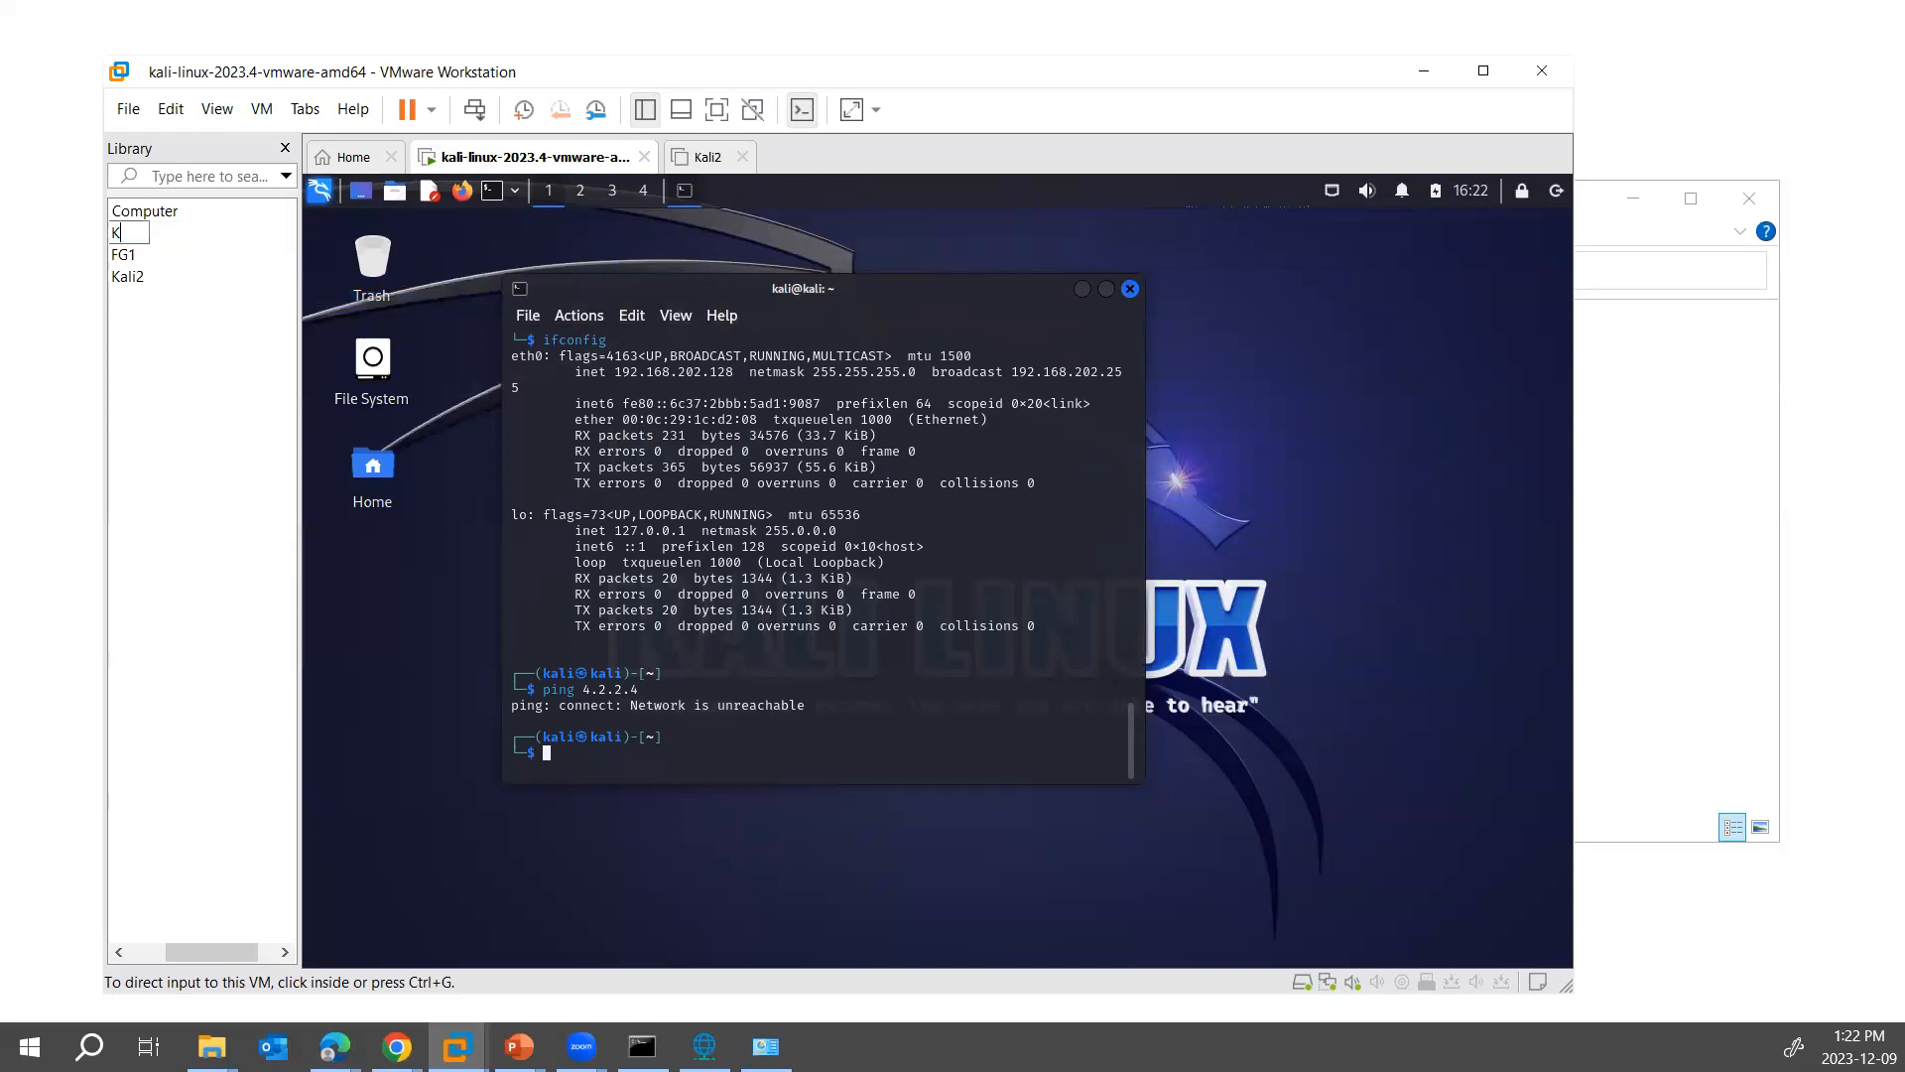
text(ali2)
key(BackSpace)
text(1)
key(Return)
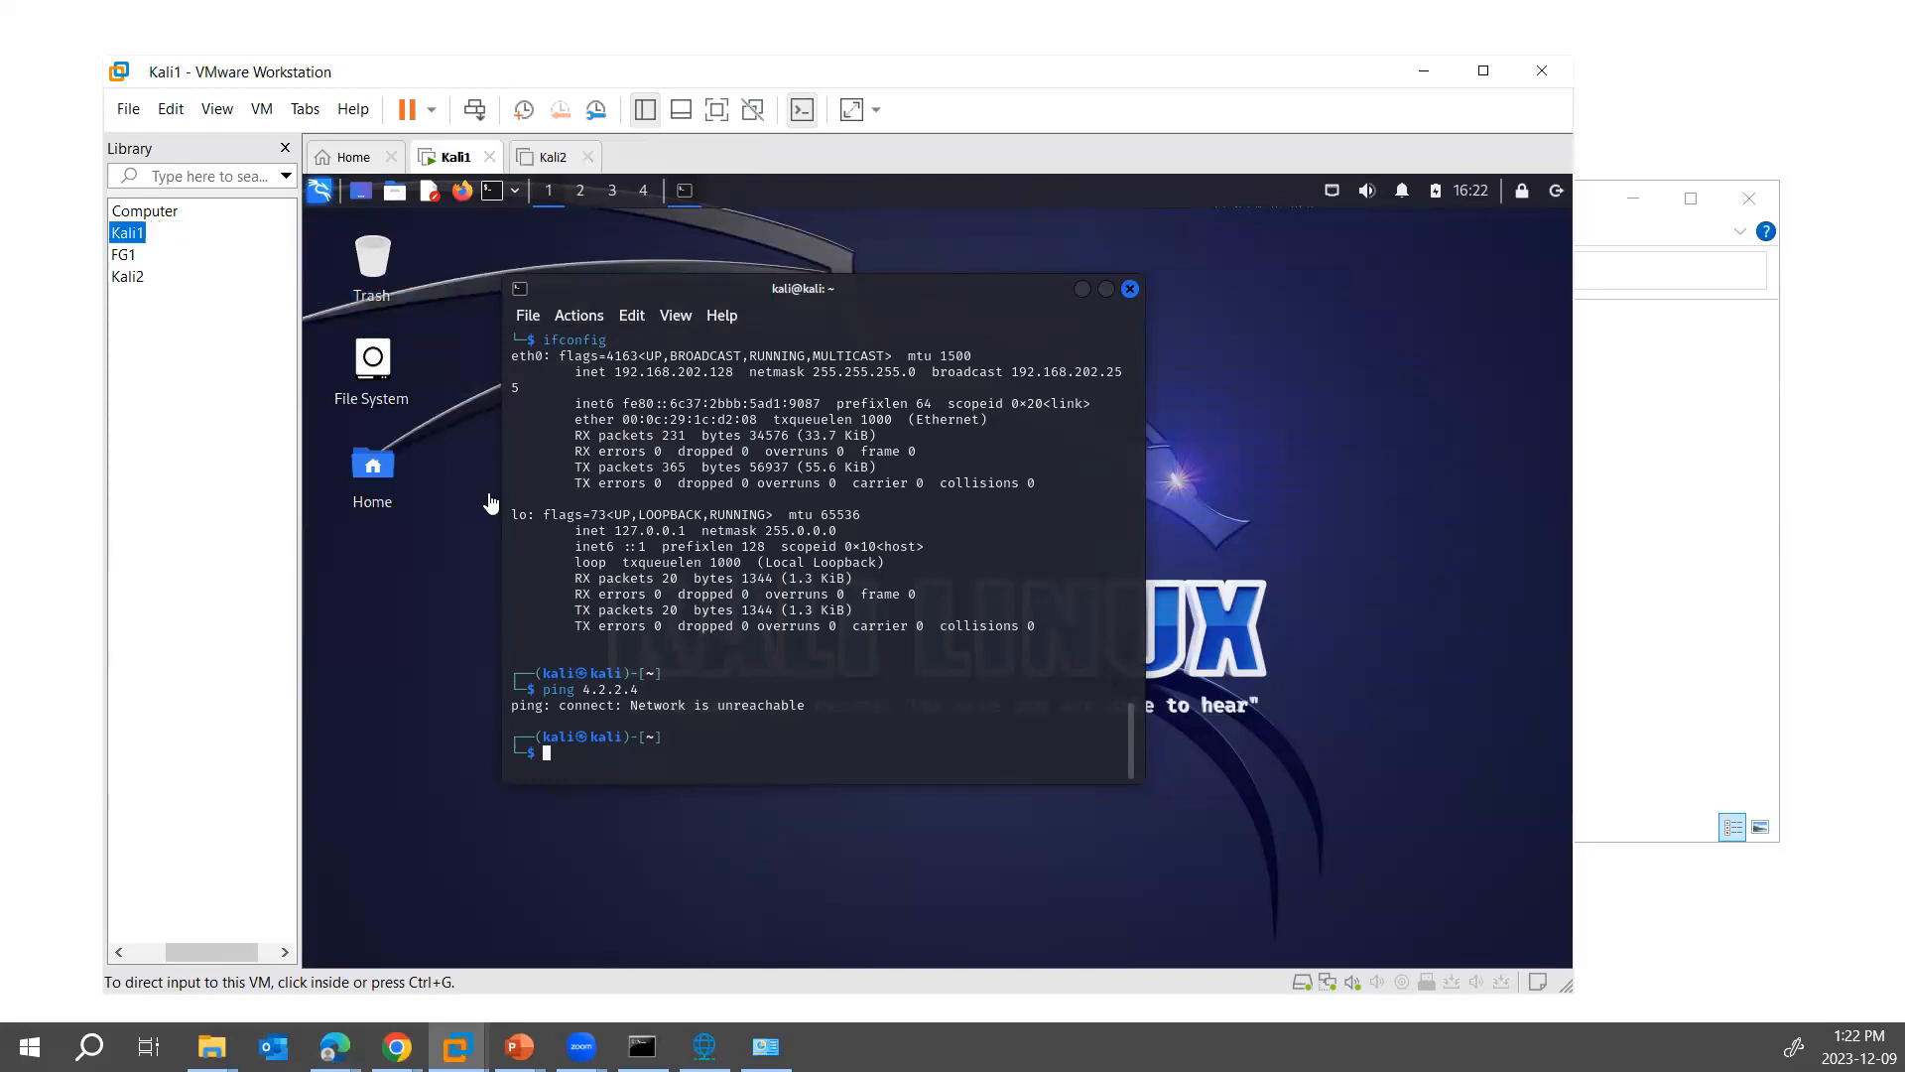
drag(210, 952, 175, 951)
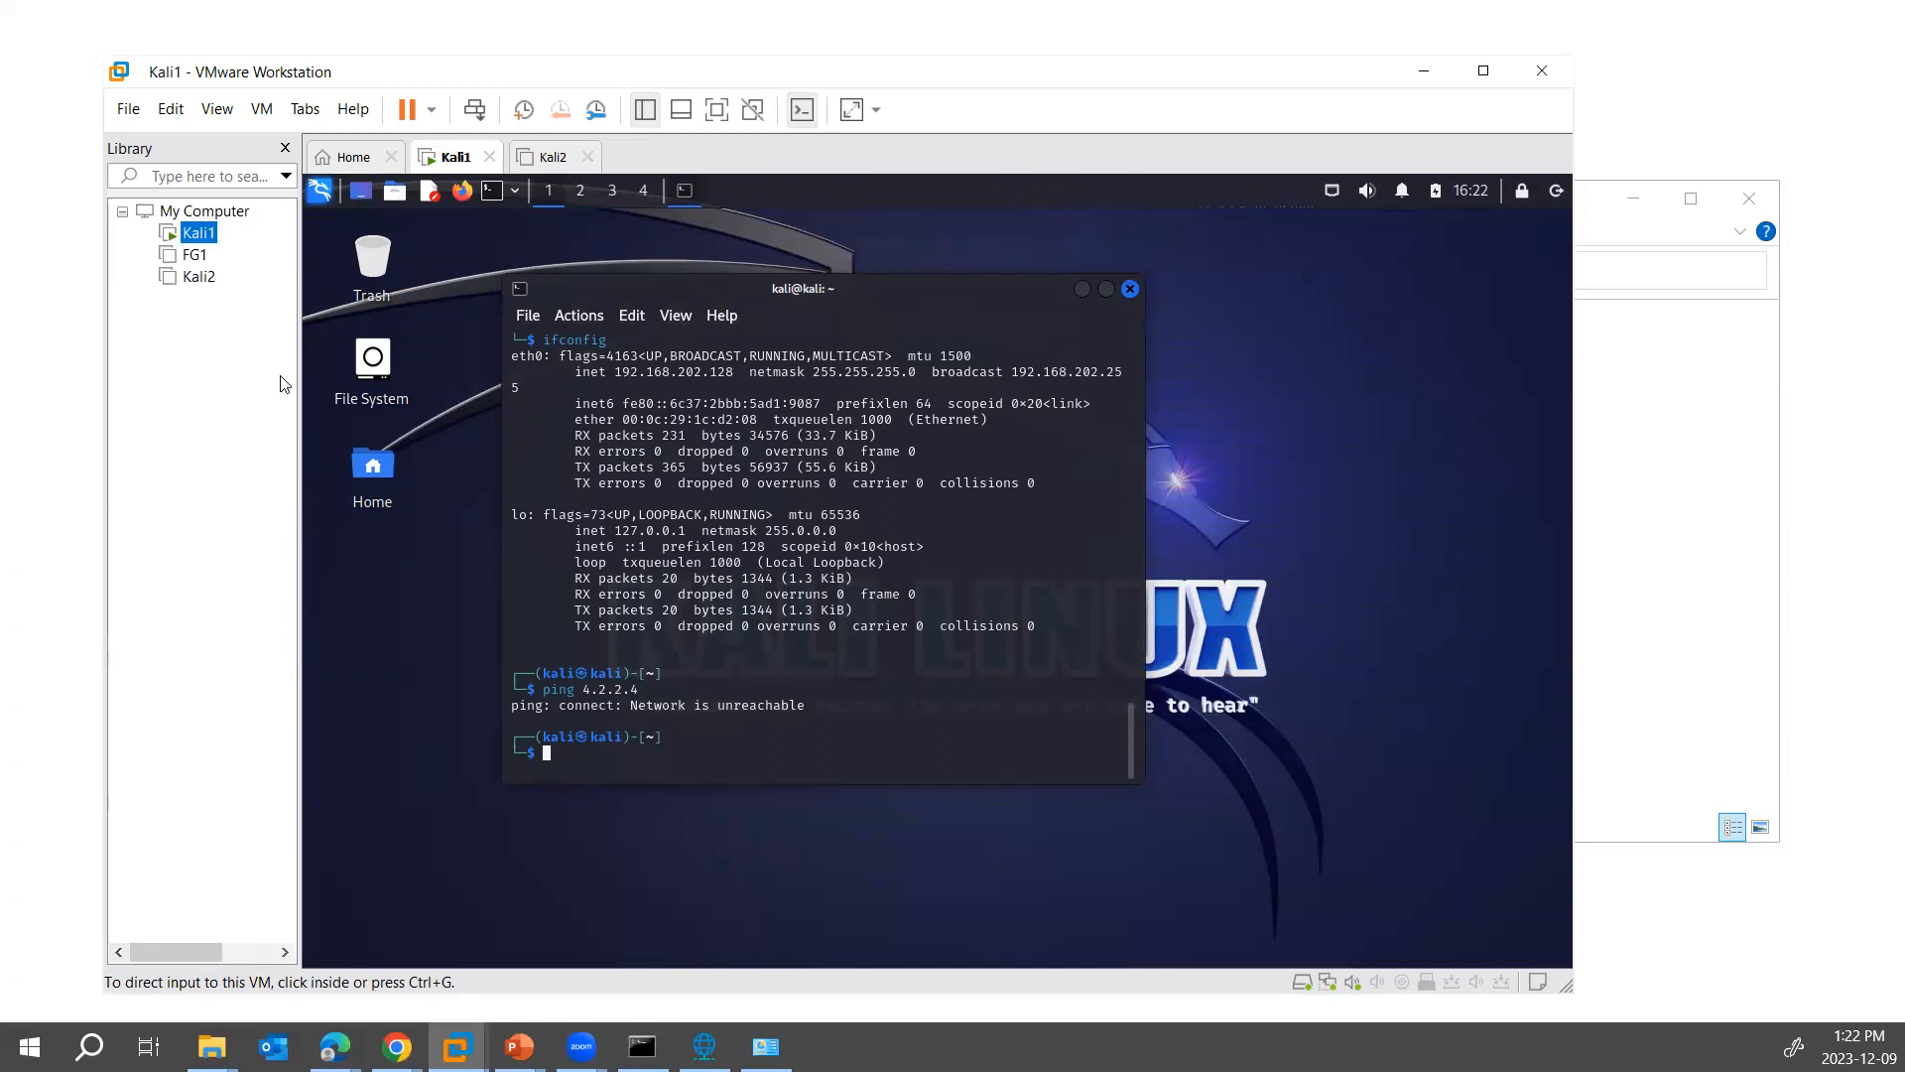
- Set Kali2's network adapter to Host-only in its virtual machine settings
right_click(197, 277)
click(258, 709)
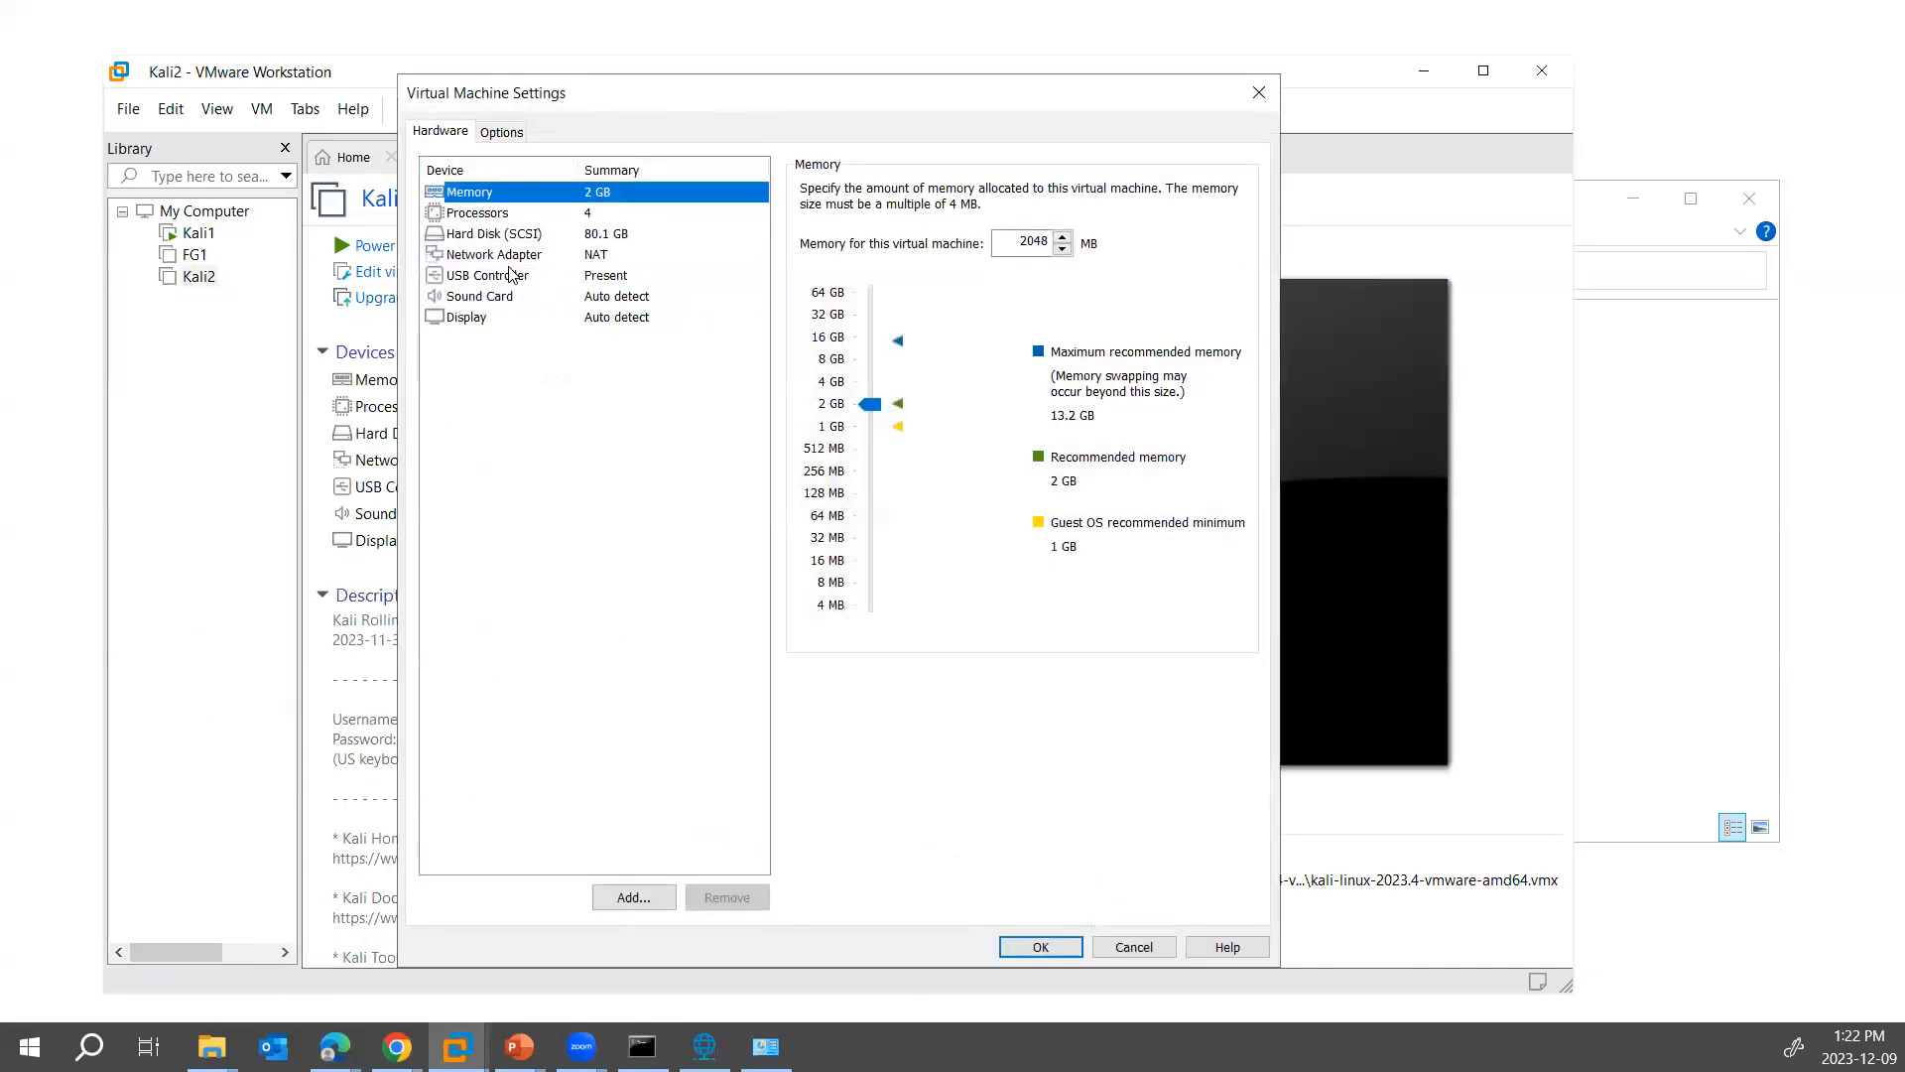
click(515, 258)
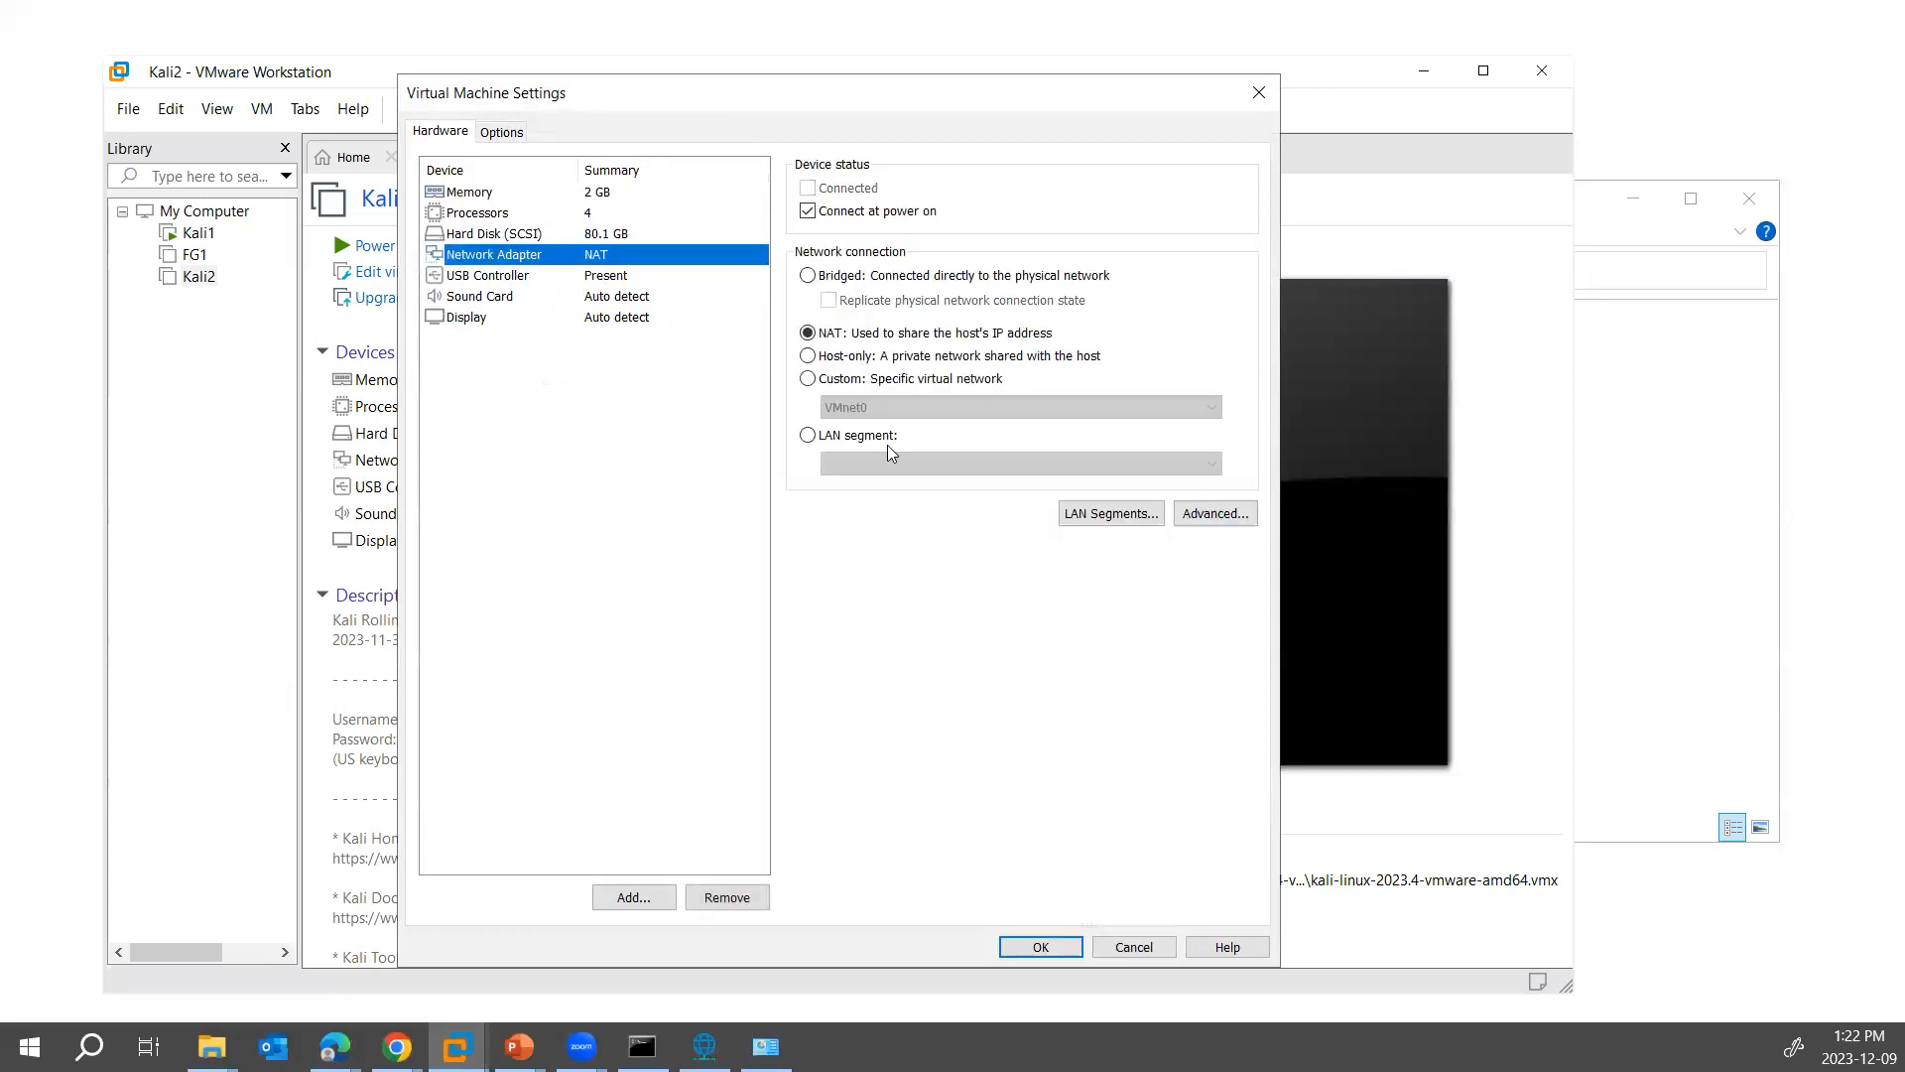
click(843, 356)
click(1040, 946)
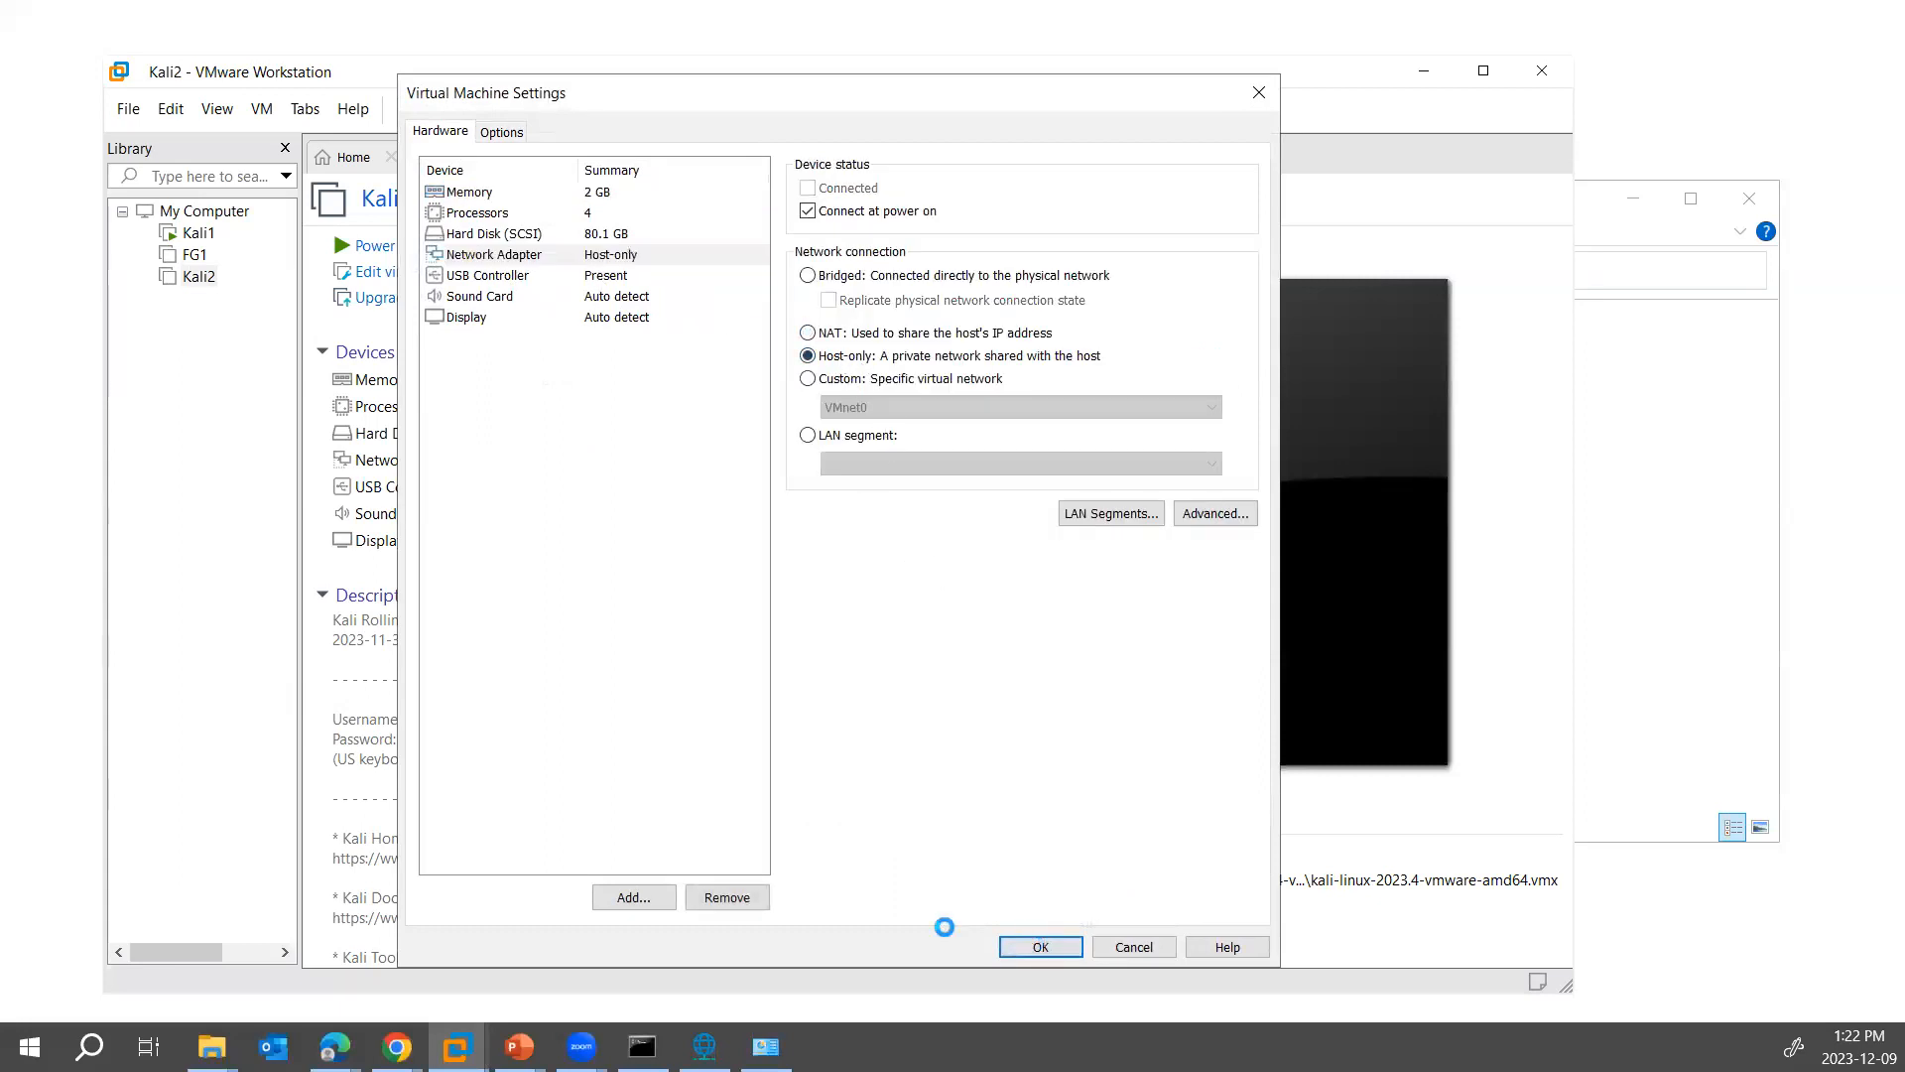
- Power on Kali2, boot Kali GNU/Linux and maximize the VMware Workstation window
click(552, 250)
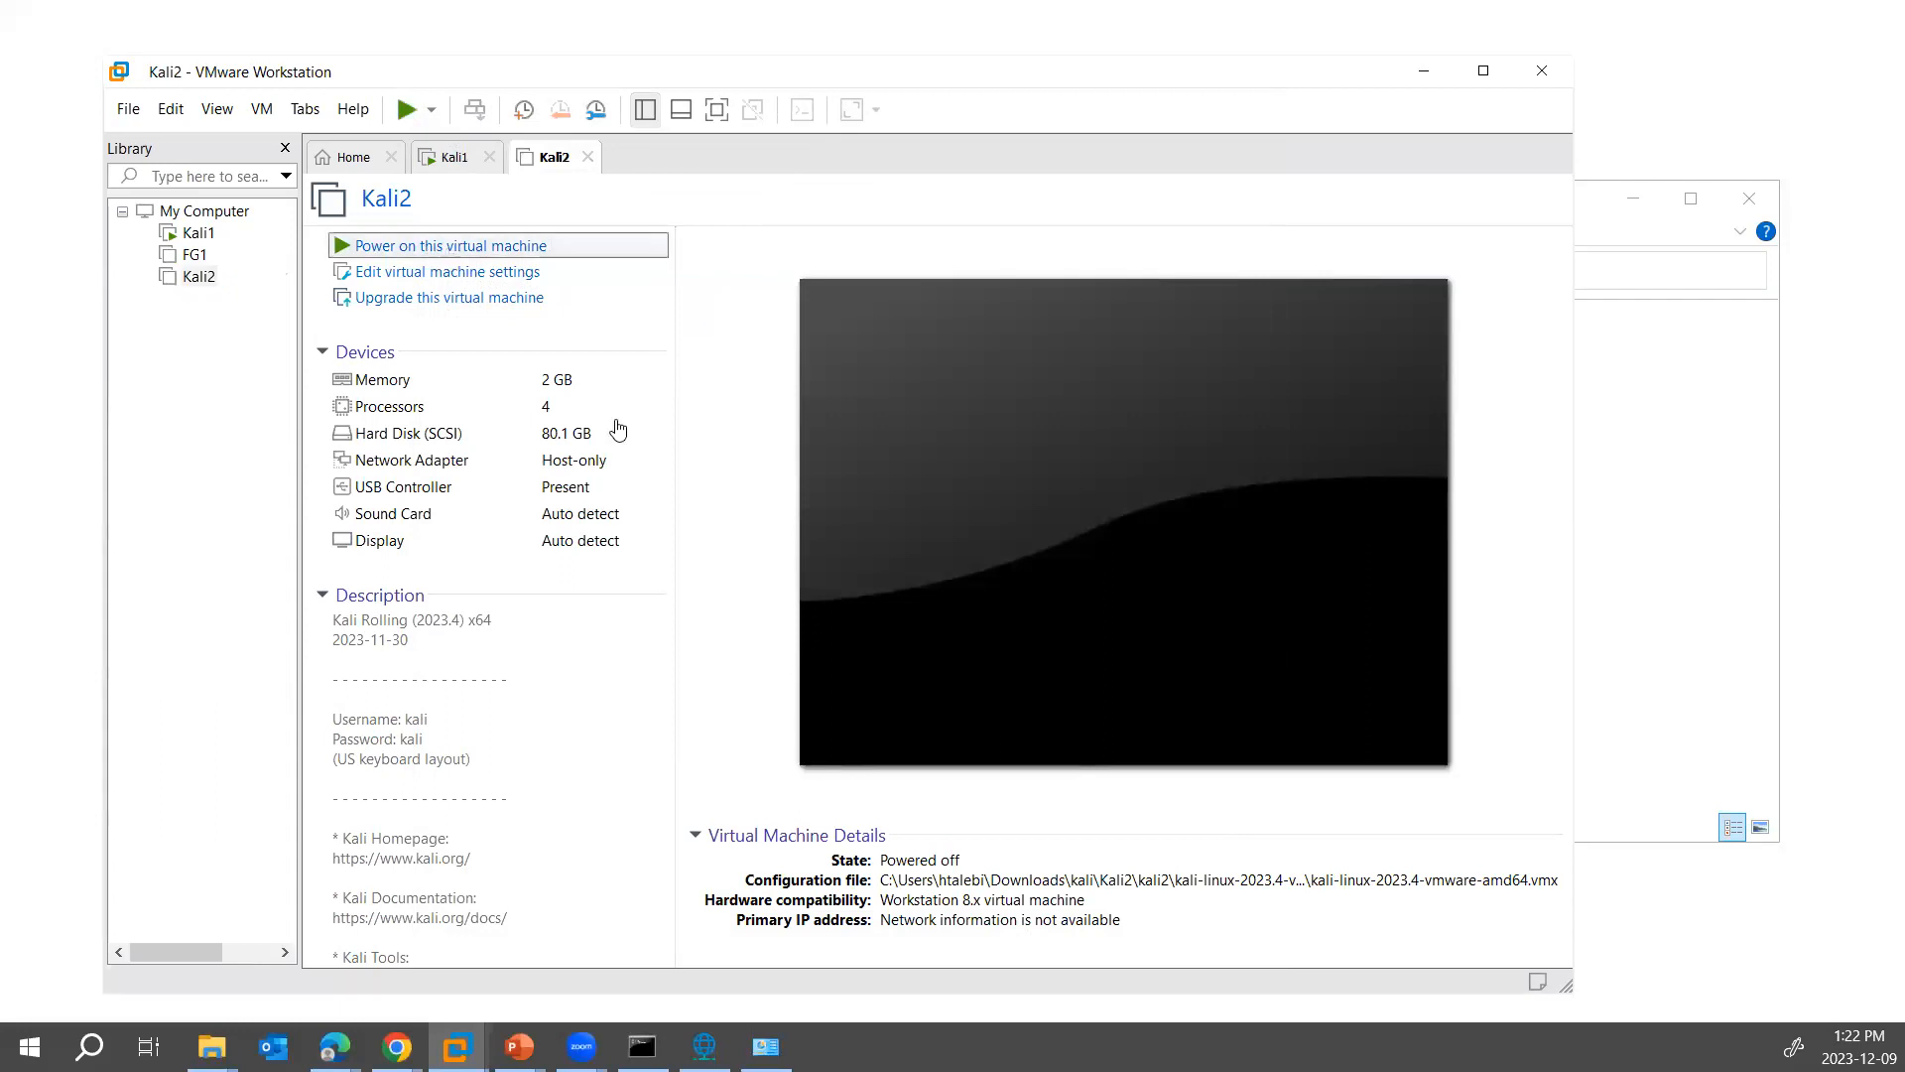
click(988, 635)
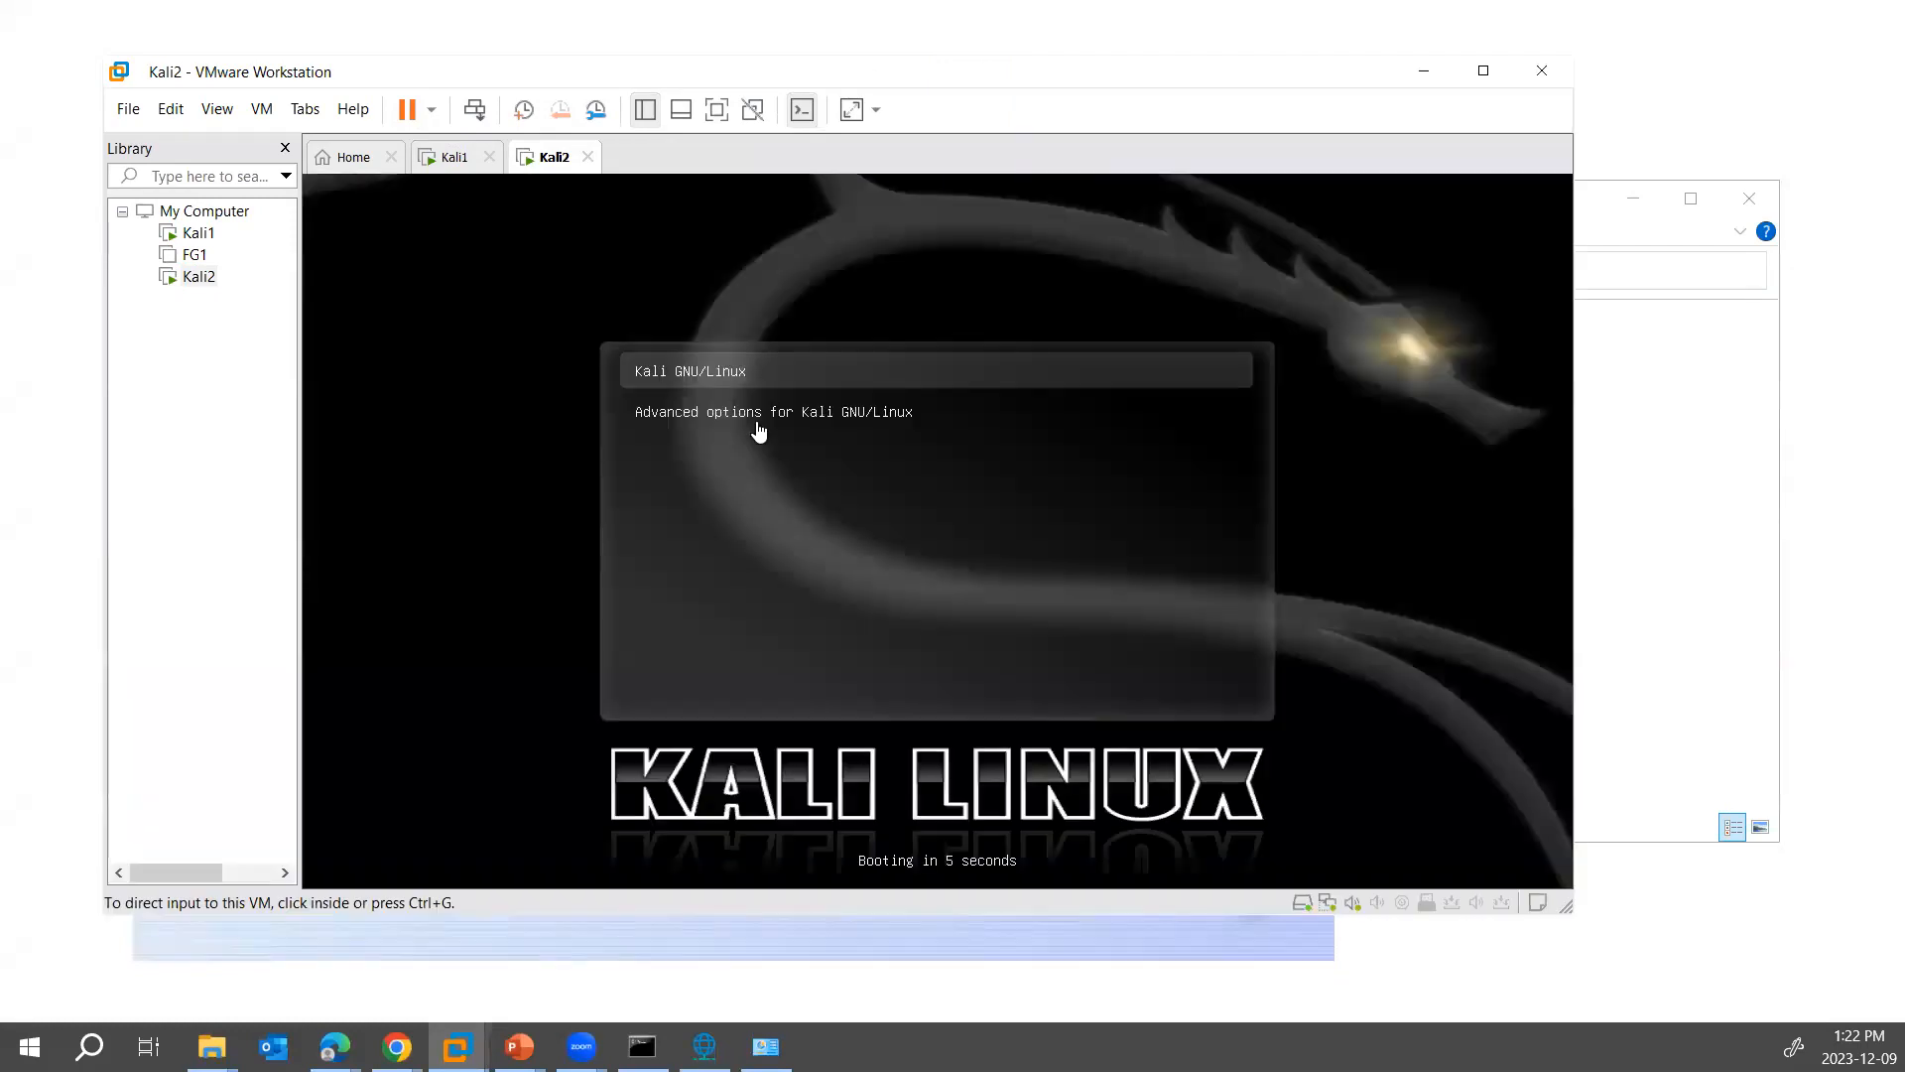
key(ctrl+g)
key(Return)
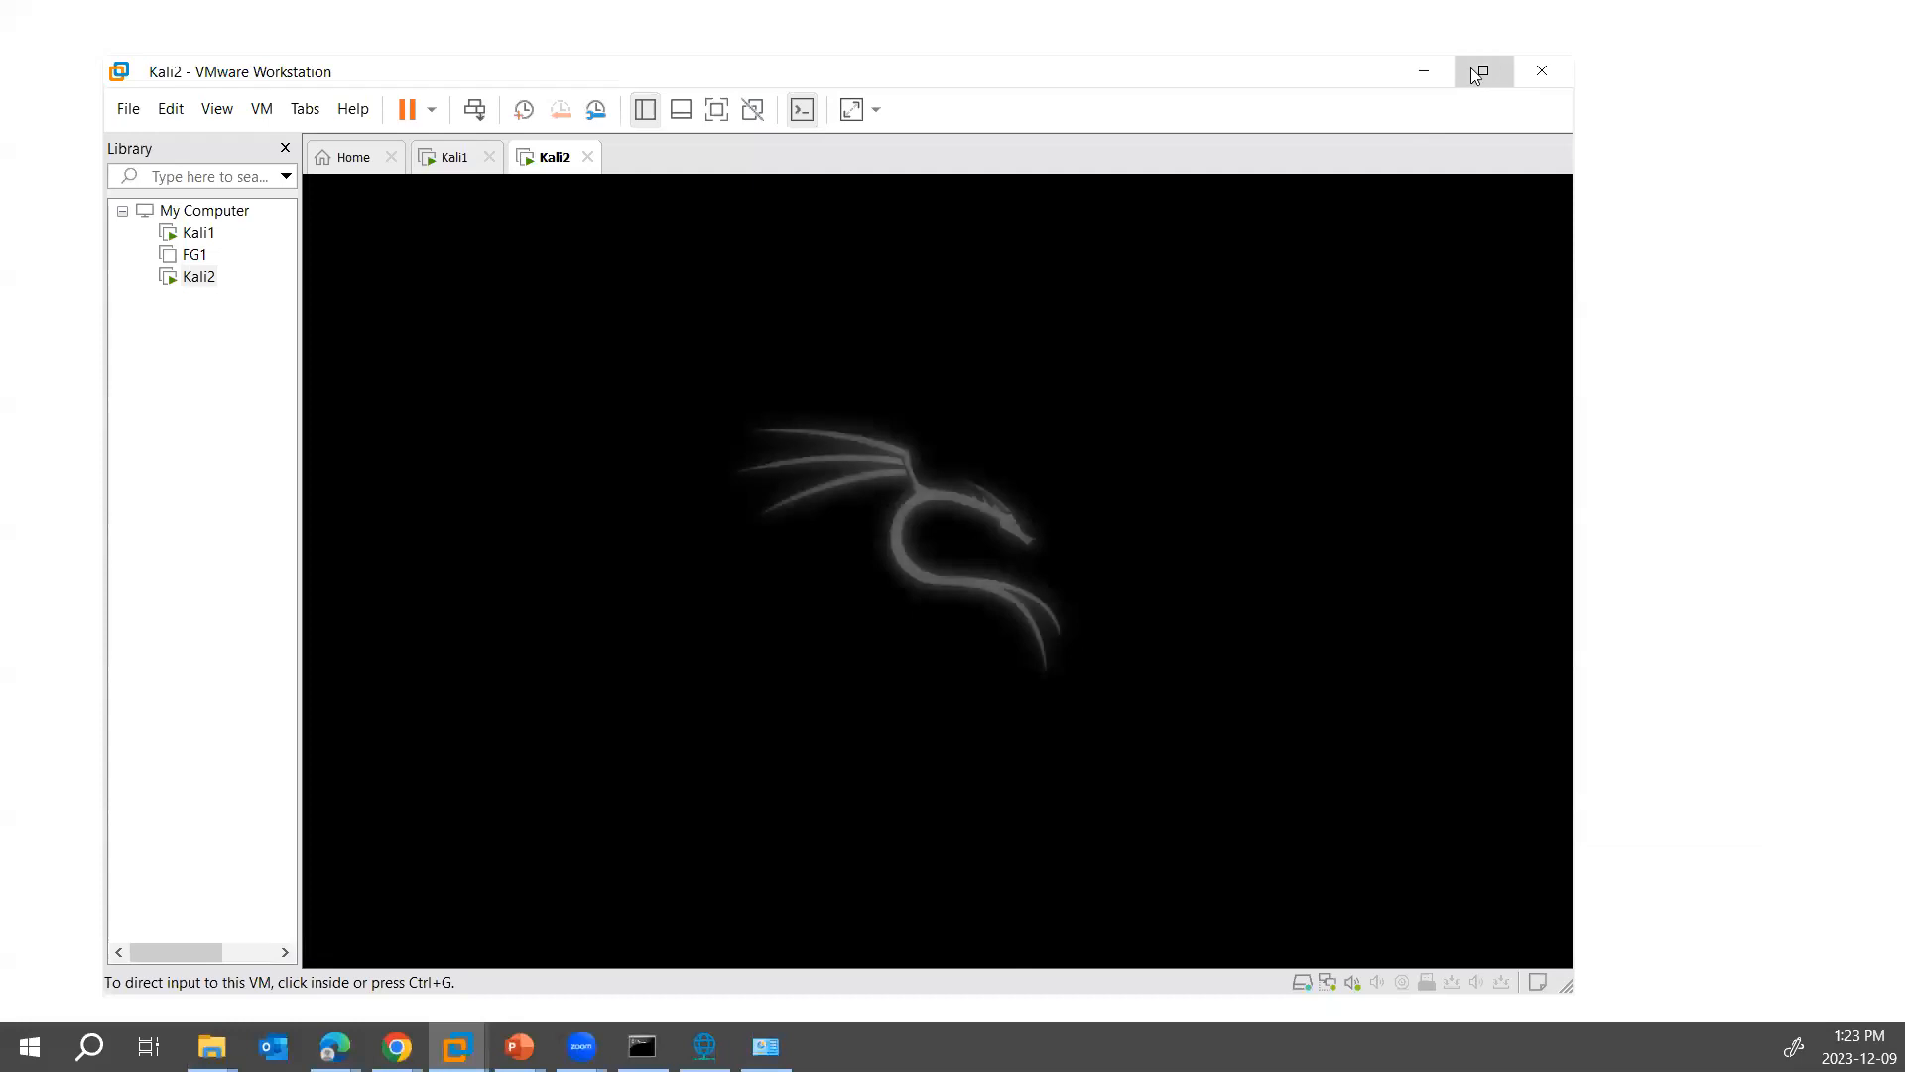
click(1483, 71)
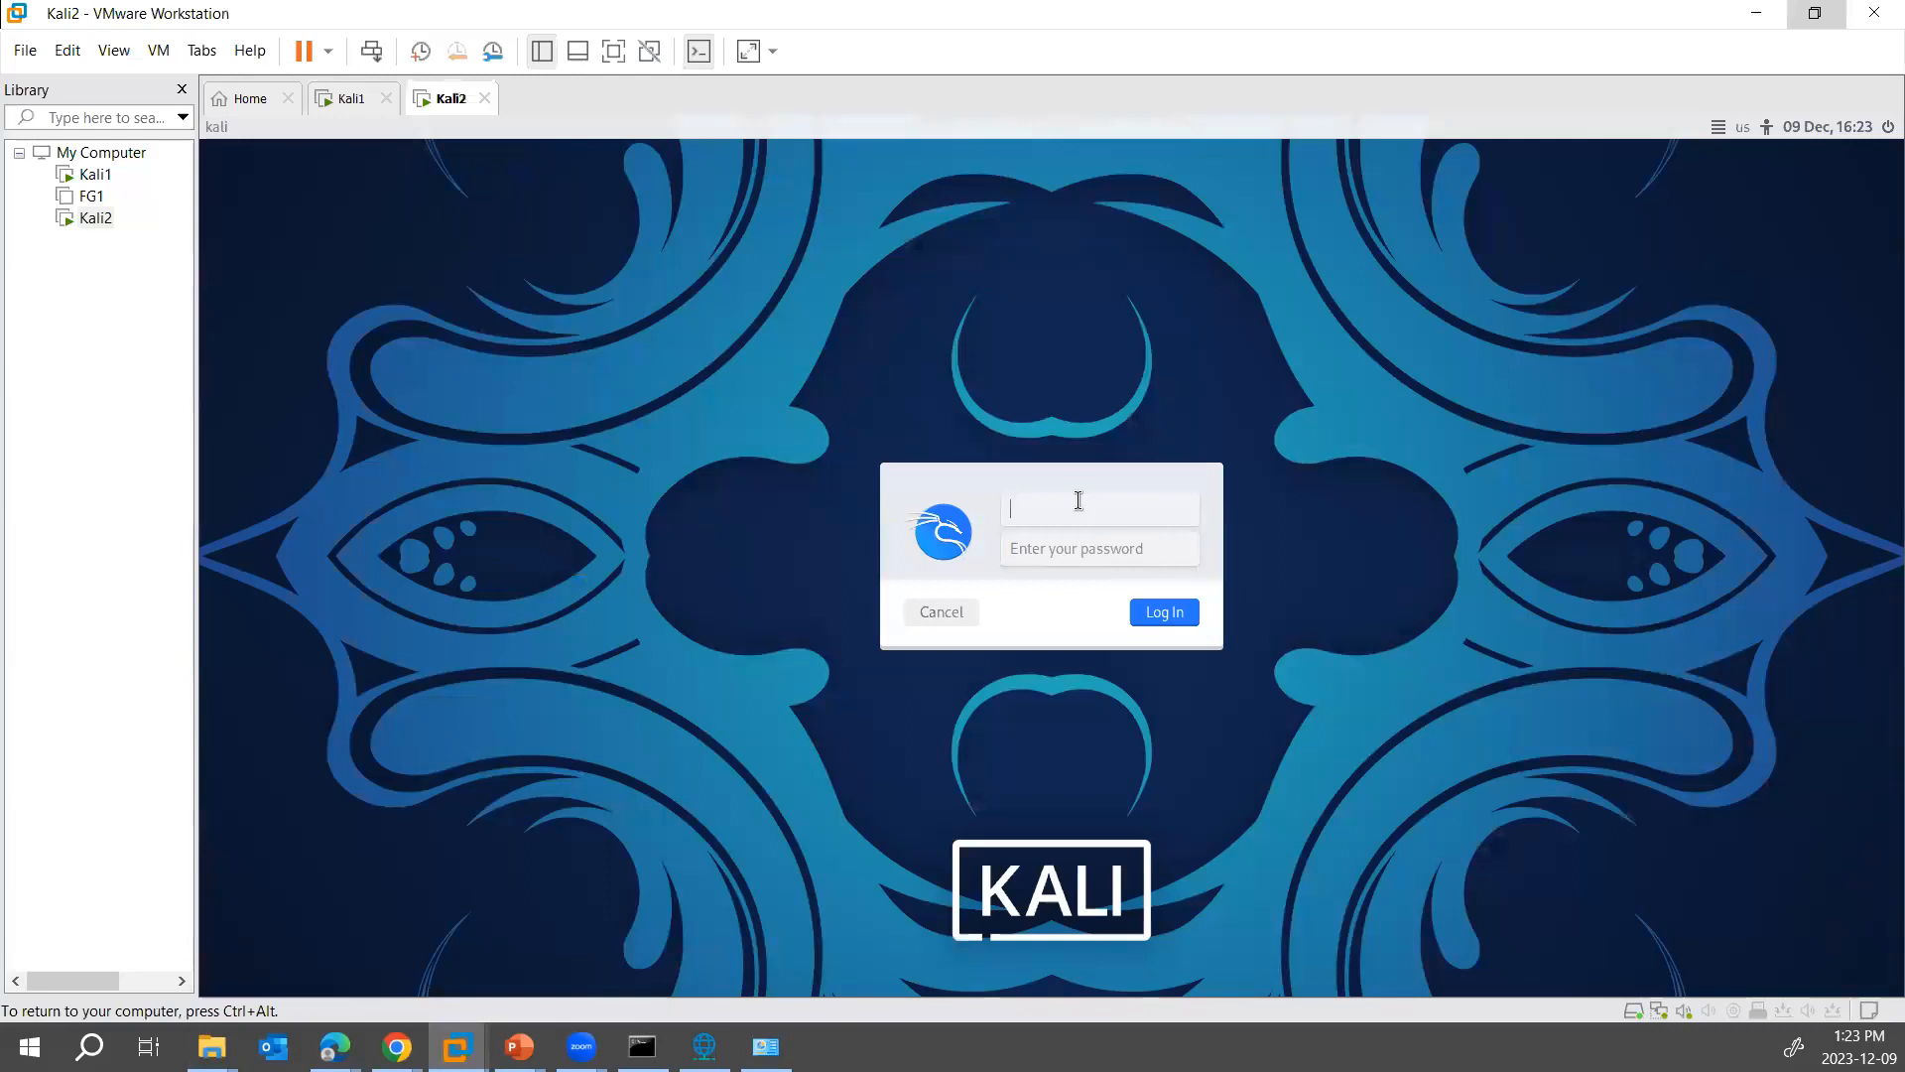
- Log in to Kali2 by entering the account password
key(Tab)
text(kali)
key(Return)
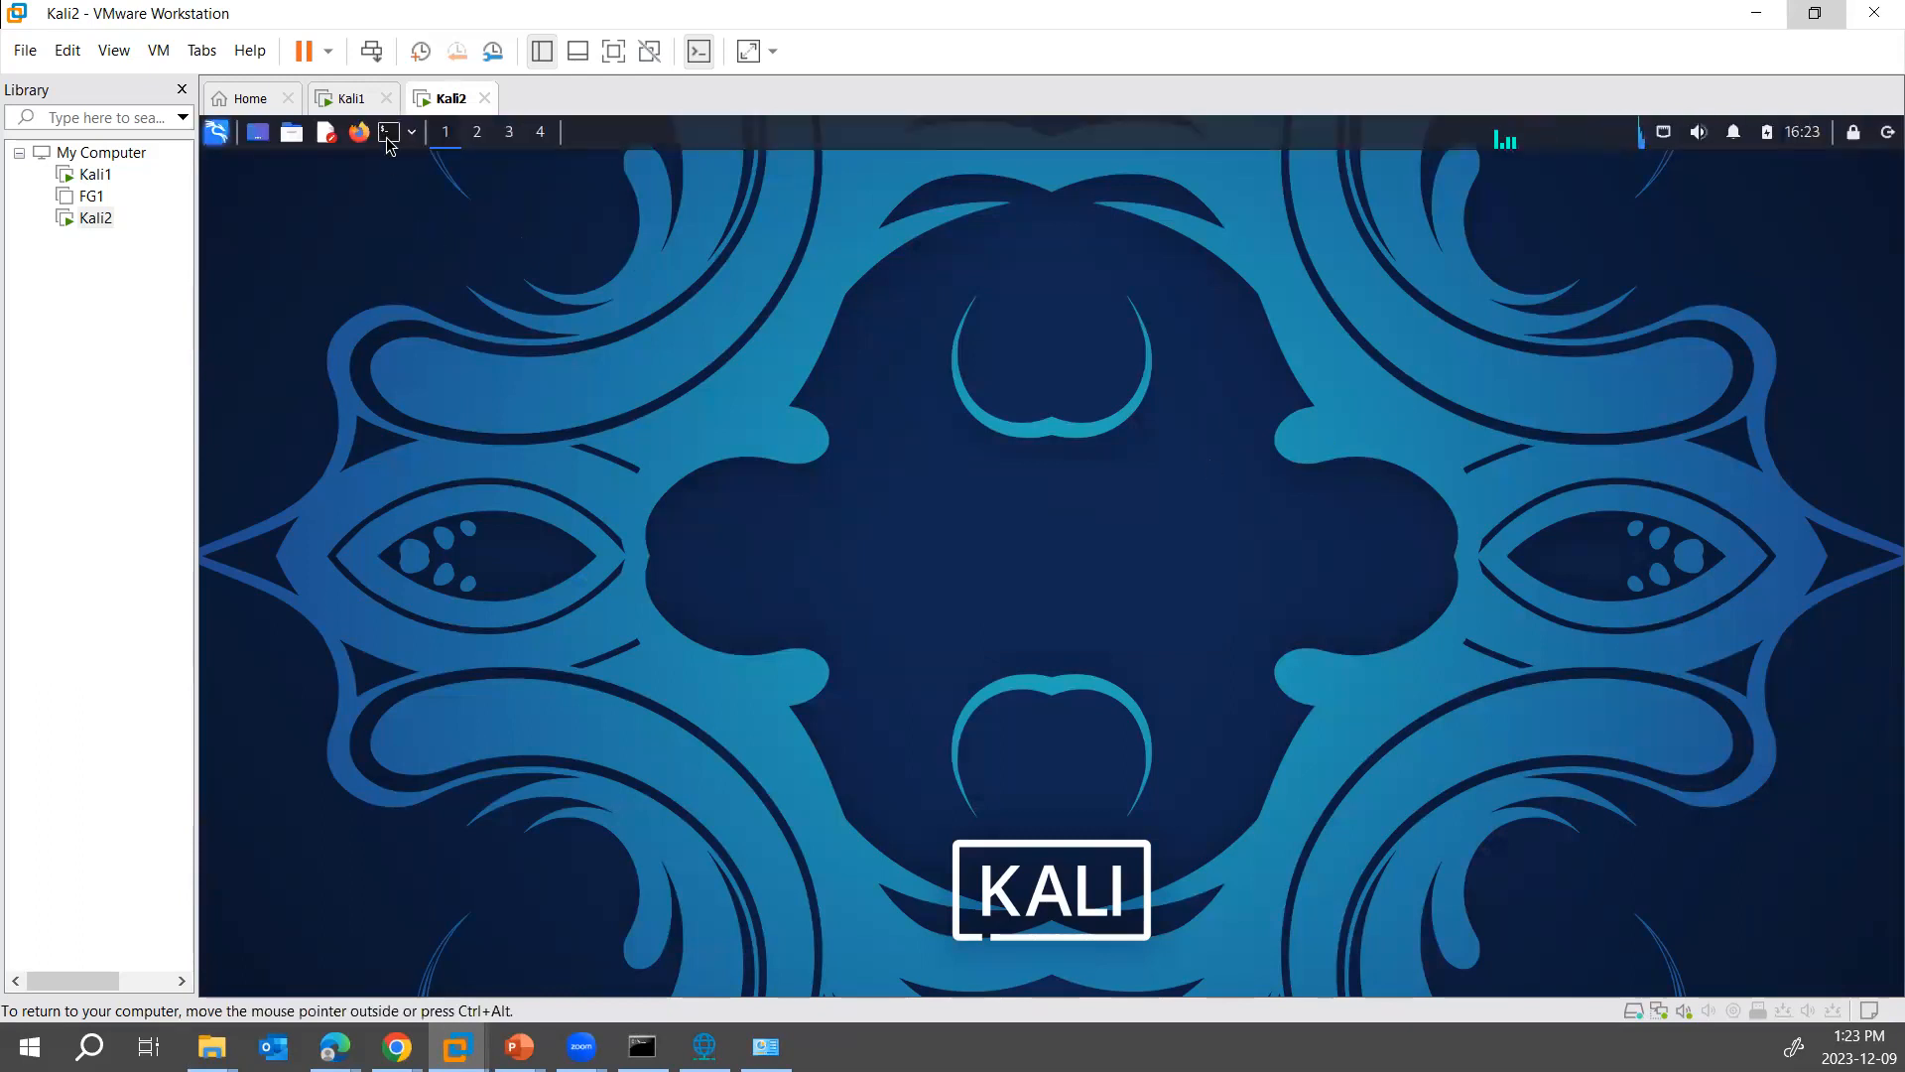
- Run ifconfig in a Kali2 terminal and compare its eth0 IP address with the one in Kali1's terminal
click(389, 132)
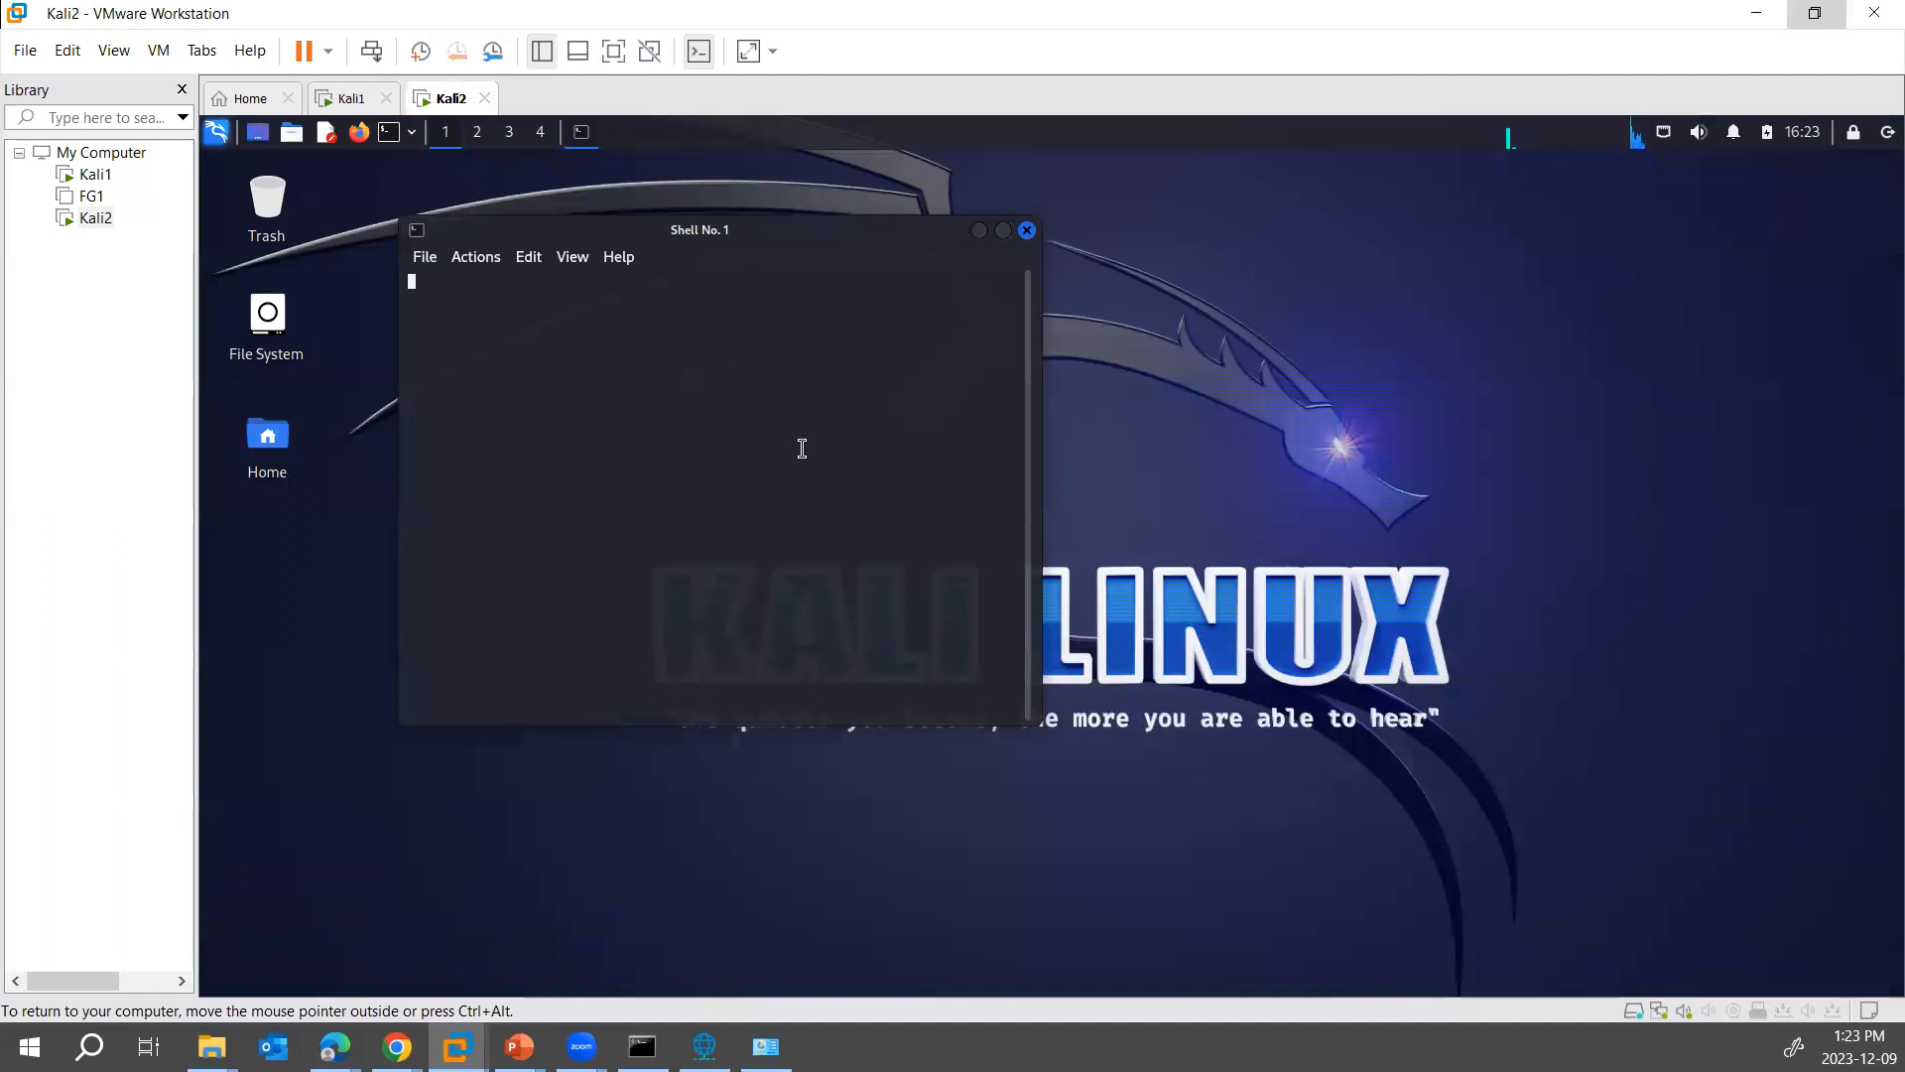
text(ifconfig)
key(Return)
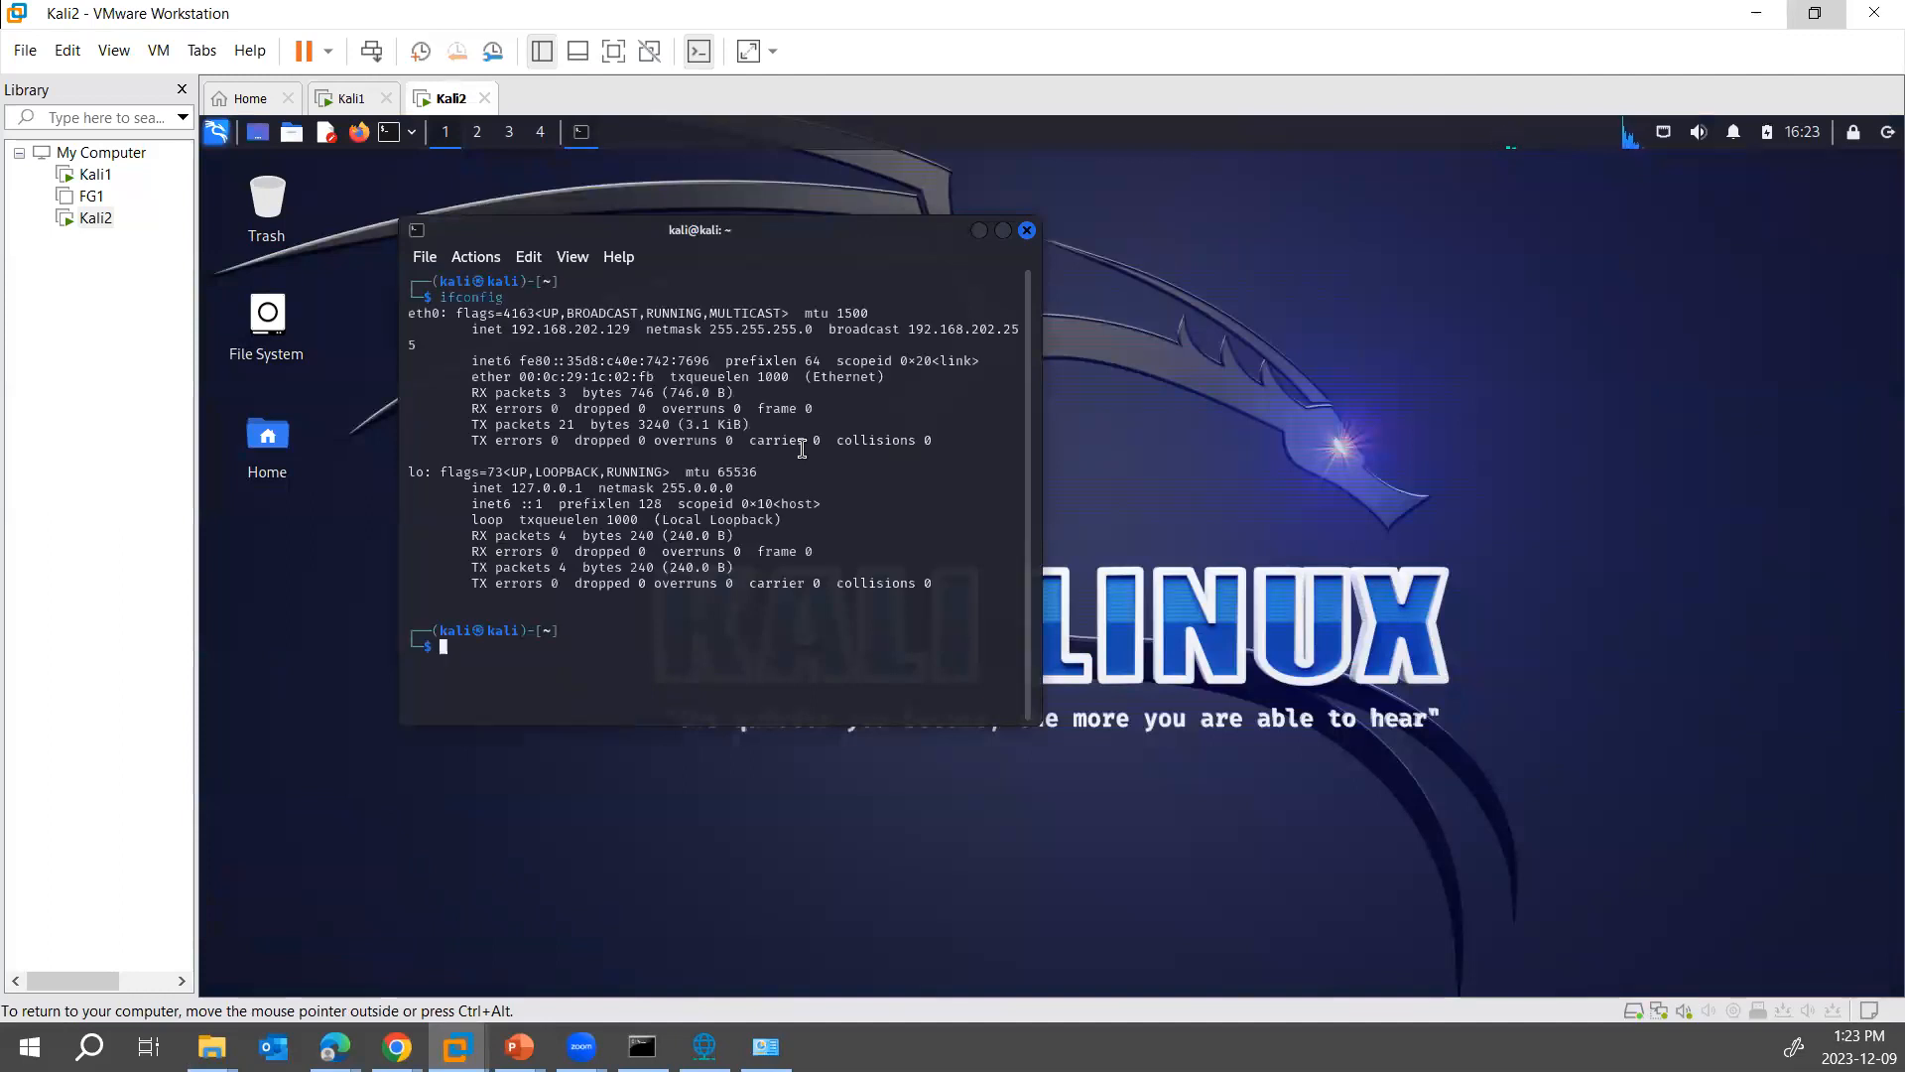
drag(511, 329, 641, 329)
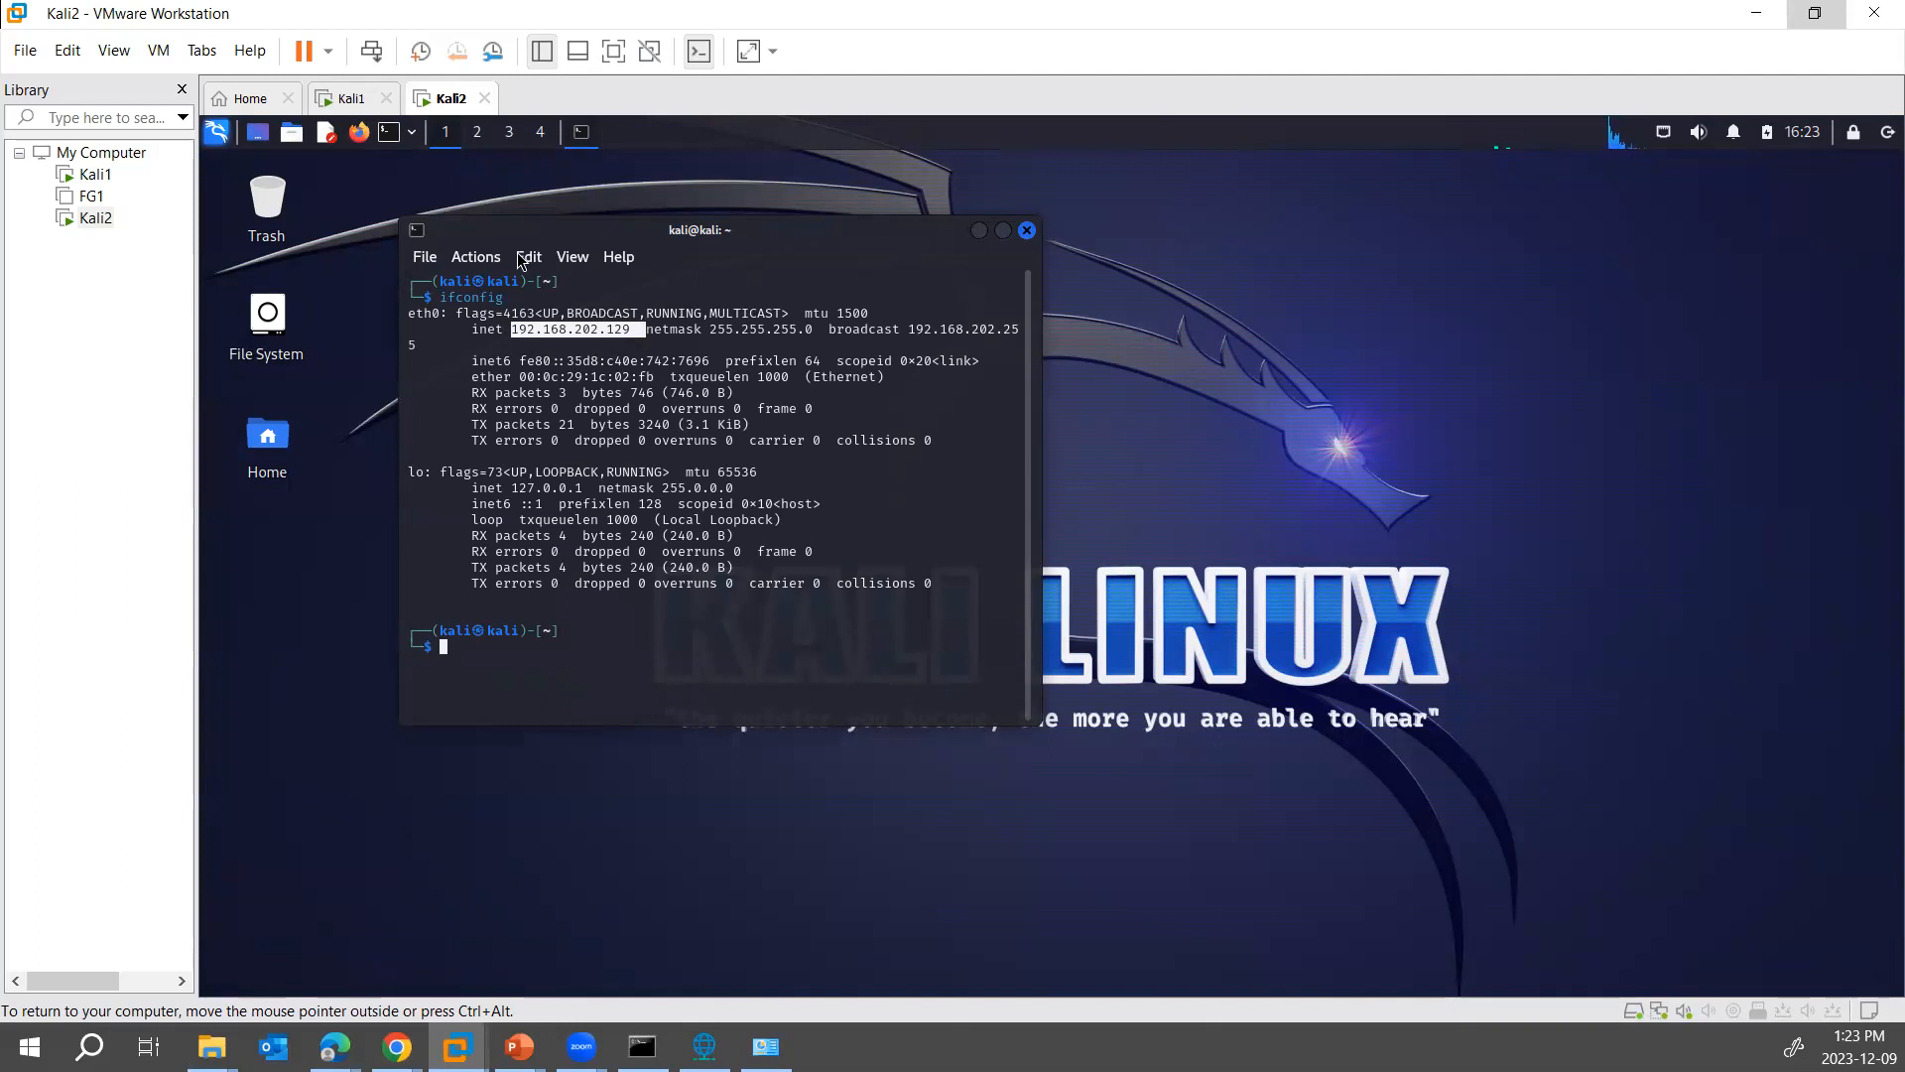
click(352, 98)
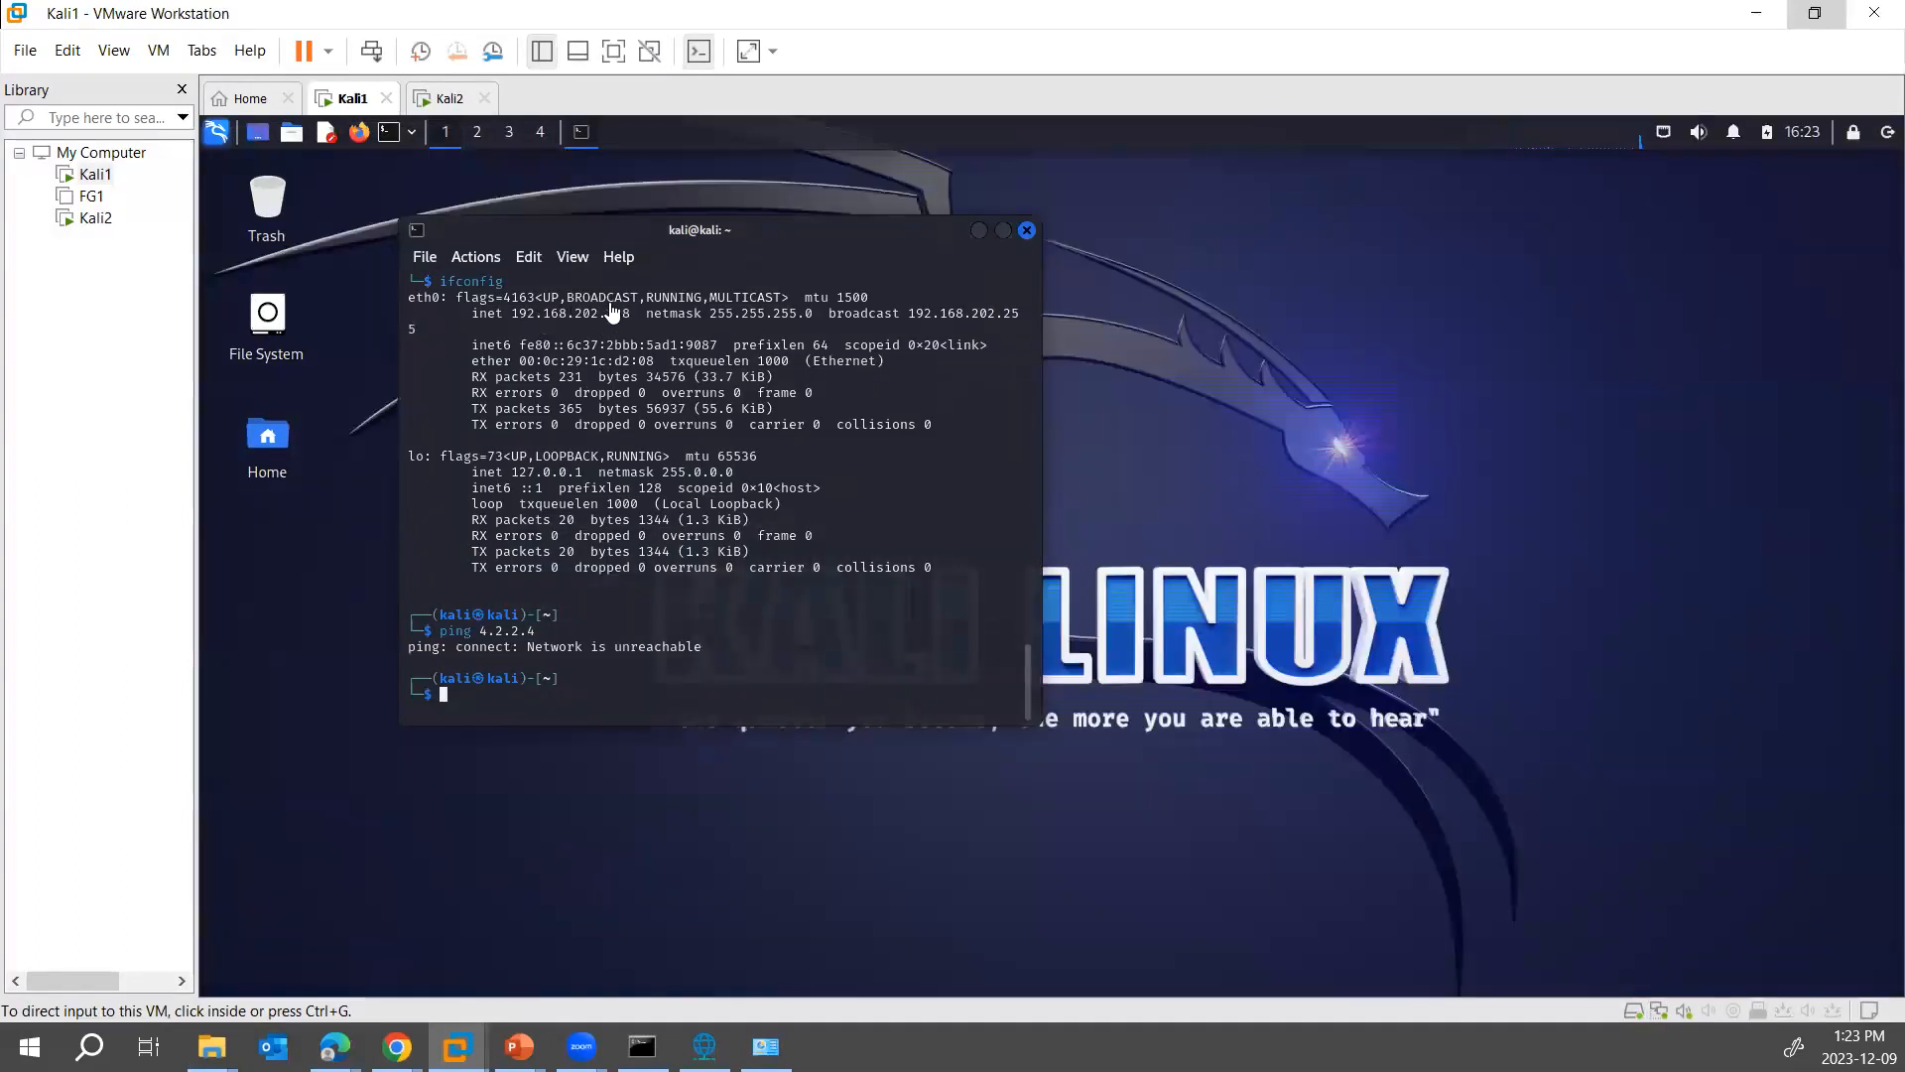
click(454, 99)
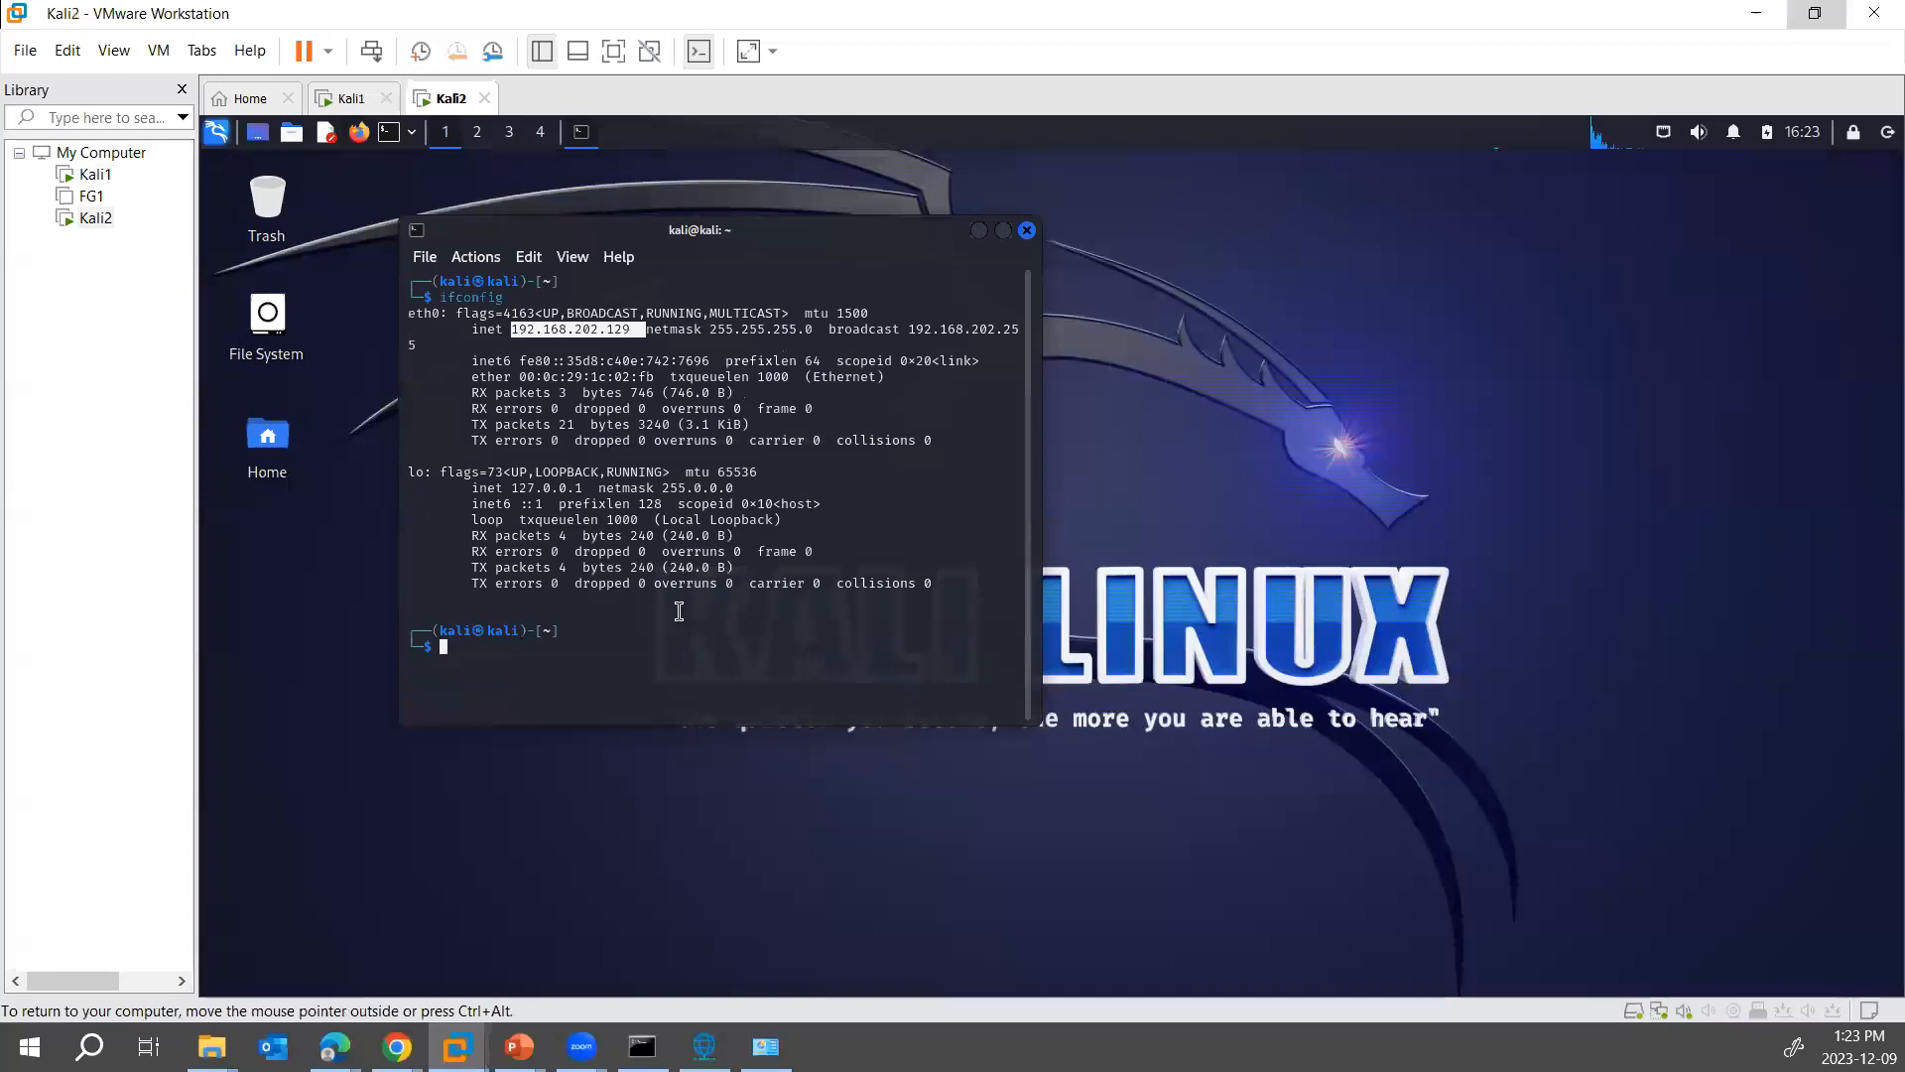
- Ping Kali1 at 192.168.202.128 from the Kali2 terminal, stopping it to review the replies
text(ping 192.1)
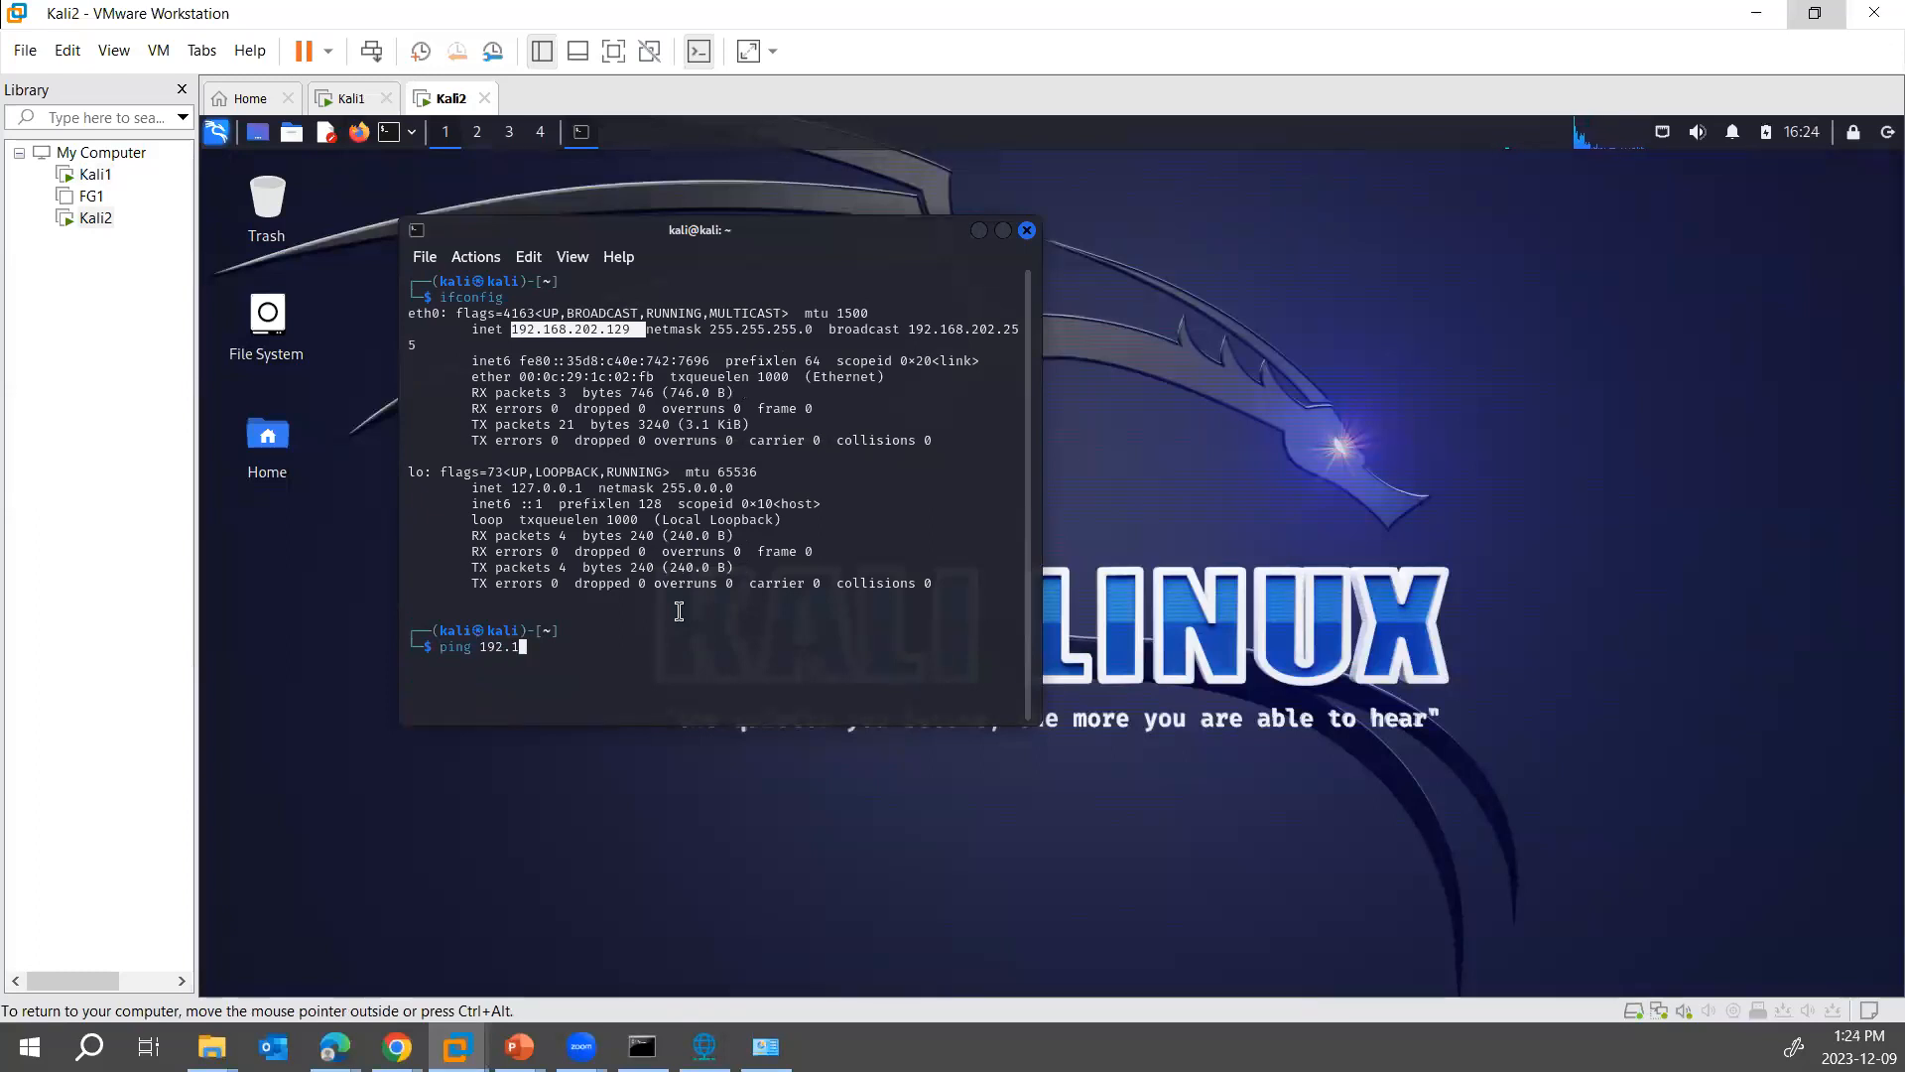
text(68.20.)
text(.128)
key(Return)
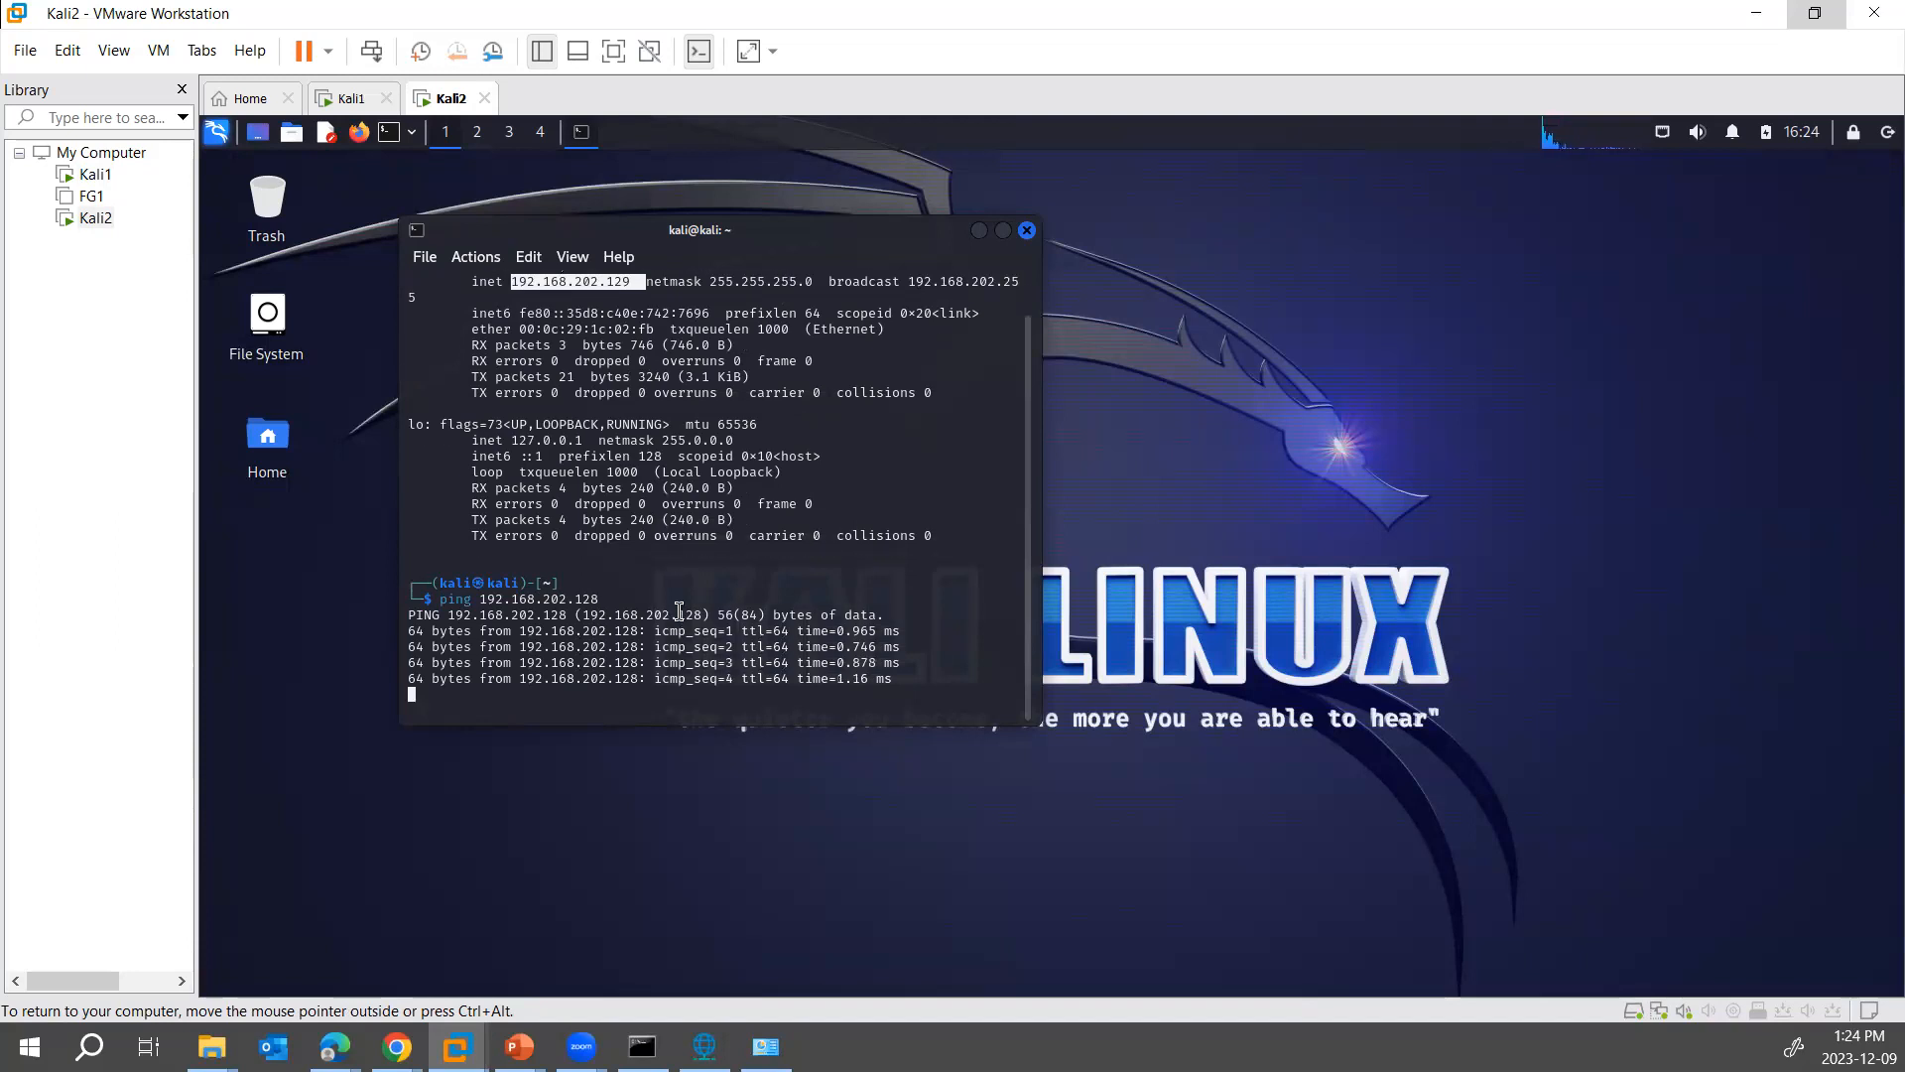
key(ctrl+c)
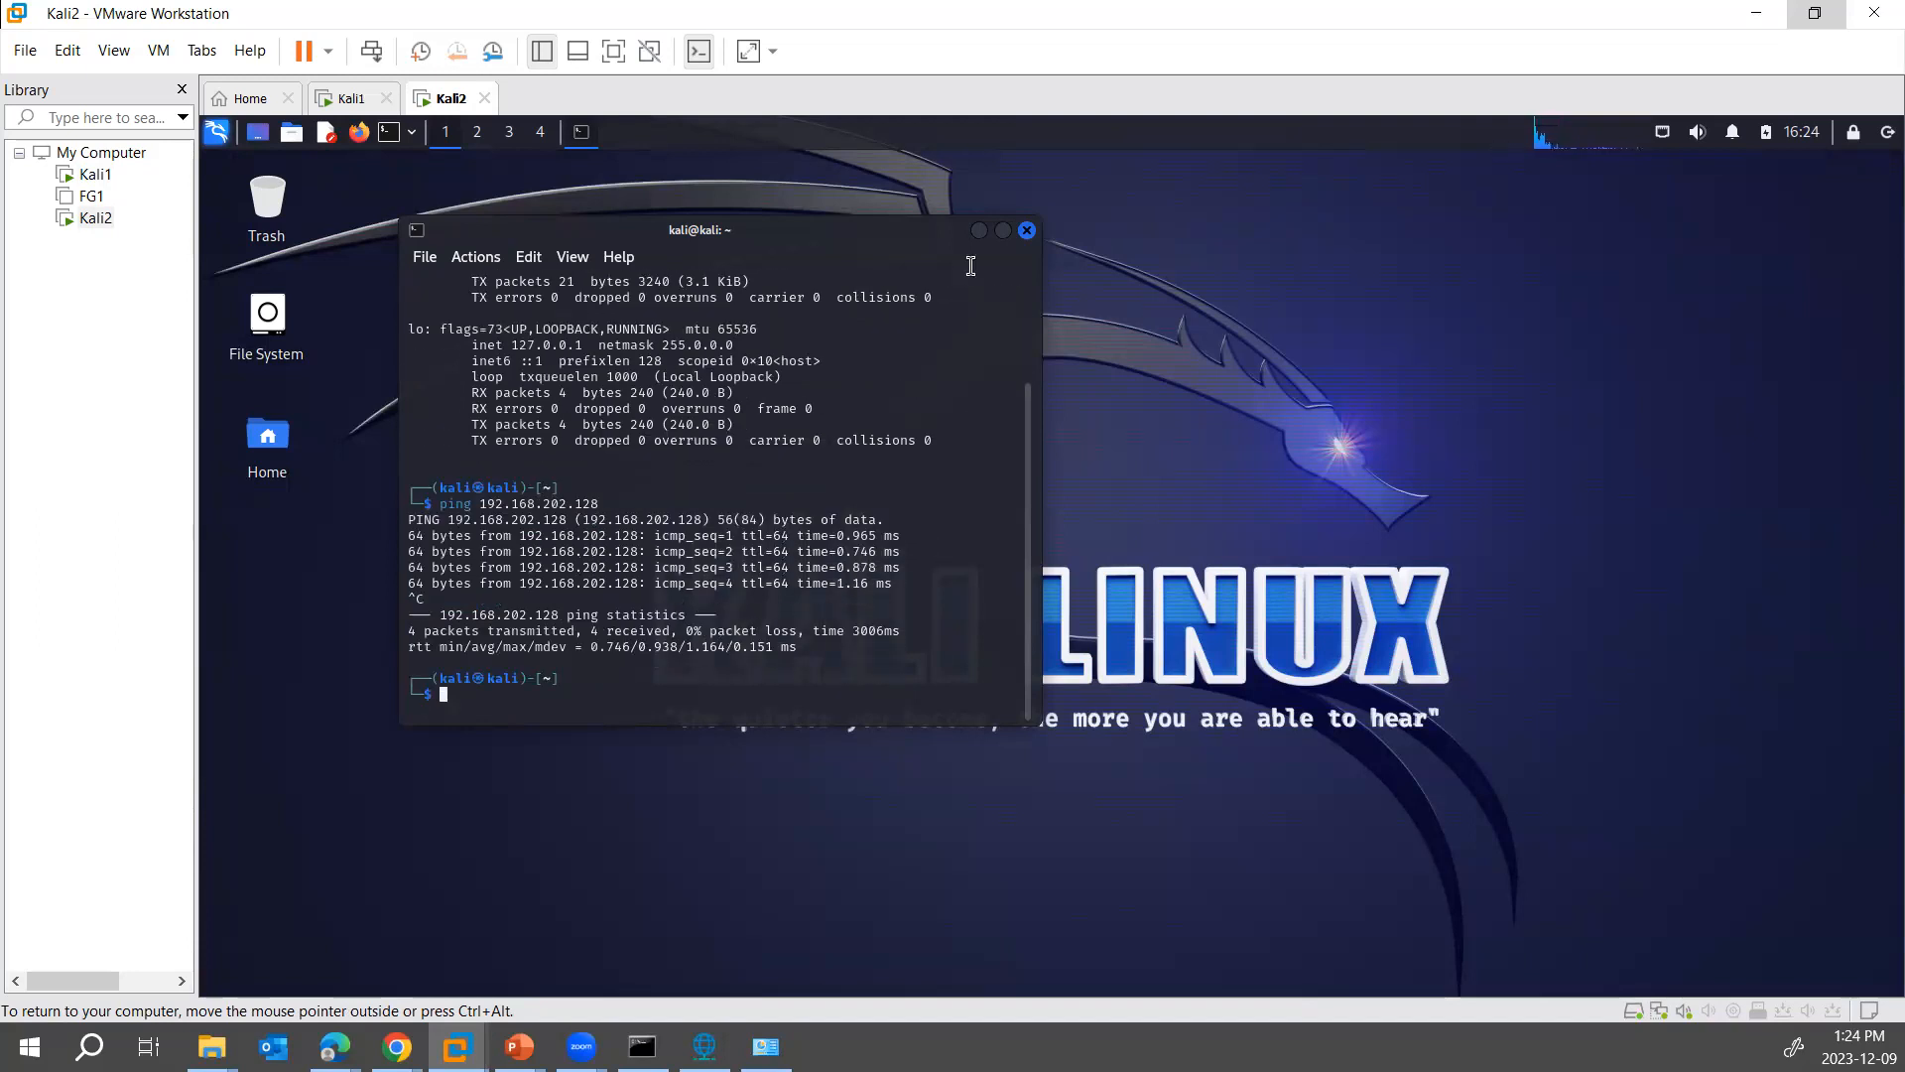
drag(816, 238, 999, 237)
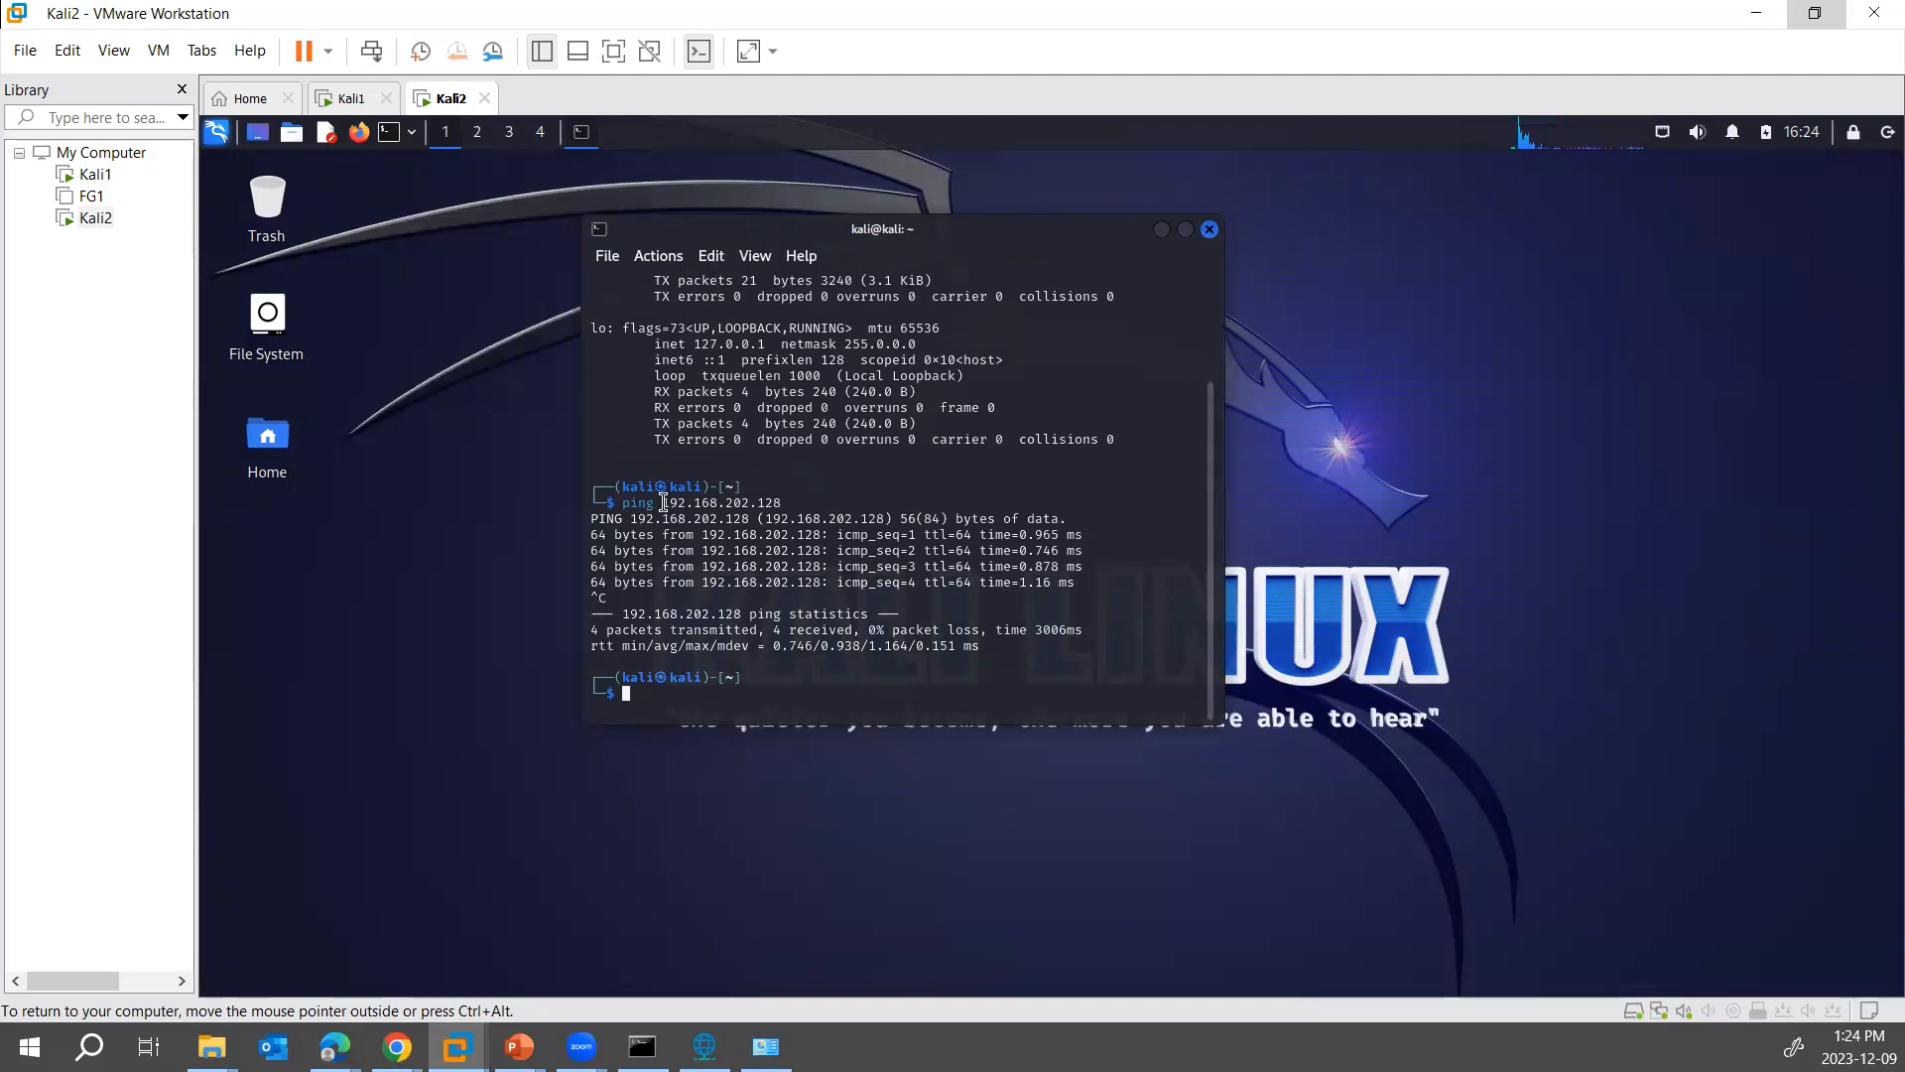
drag(638, 503, 764, 550)
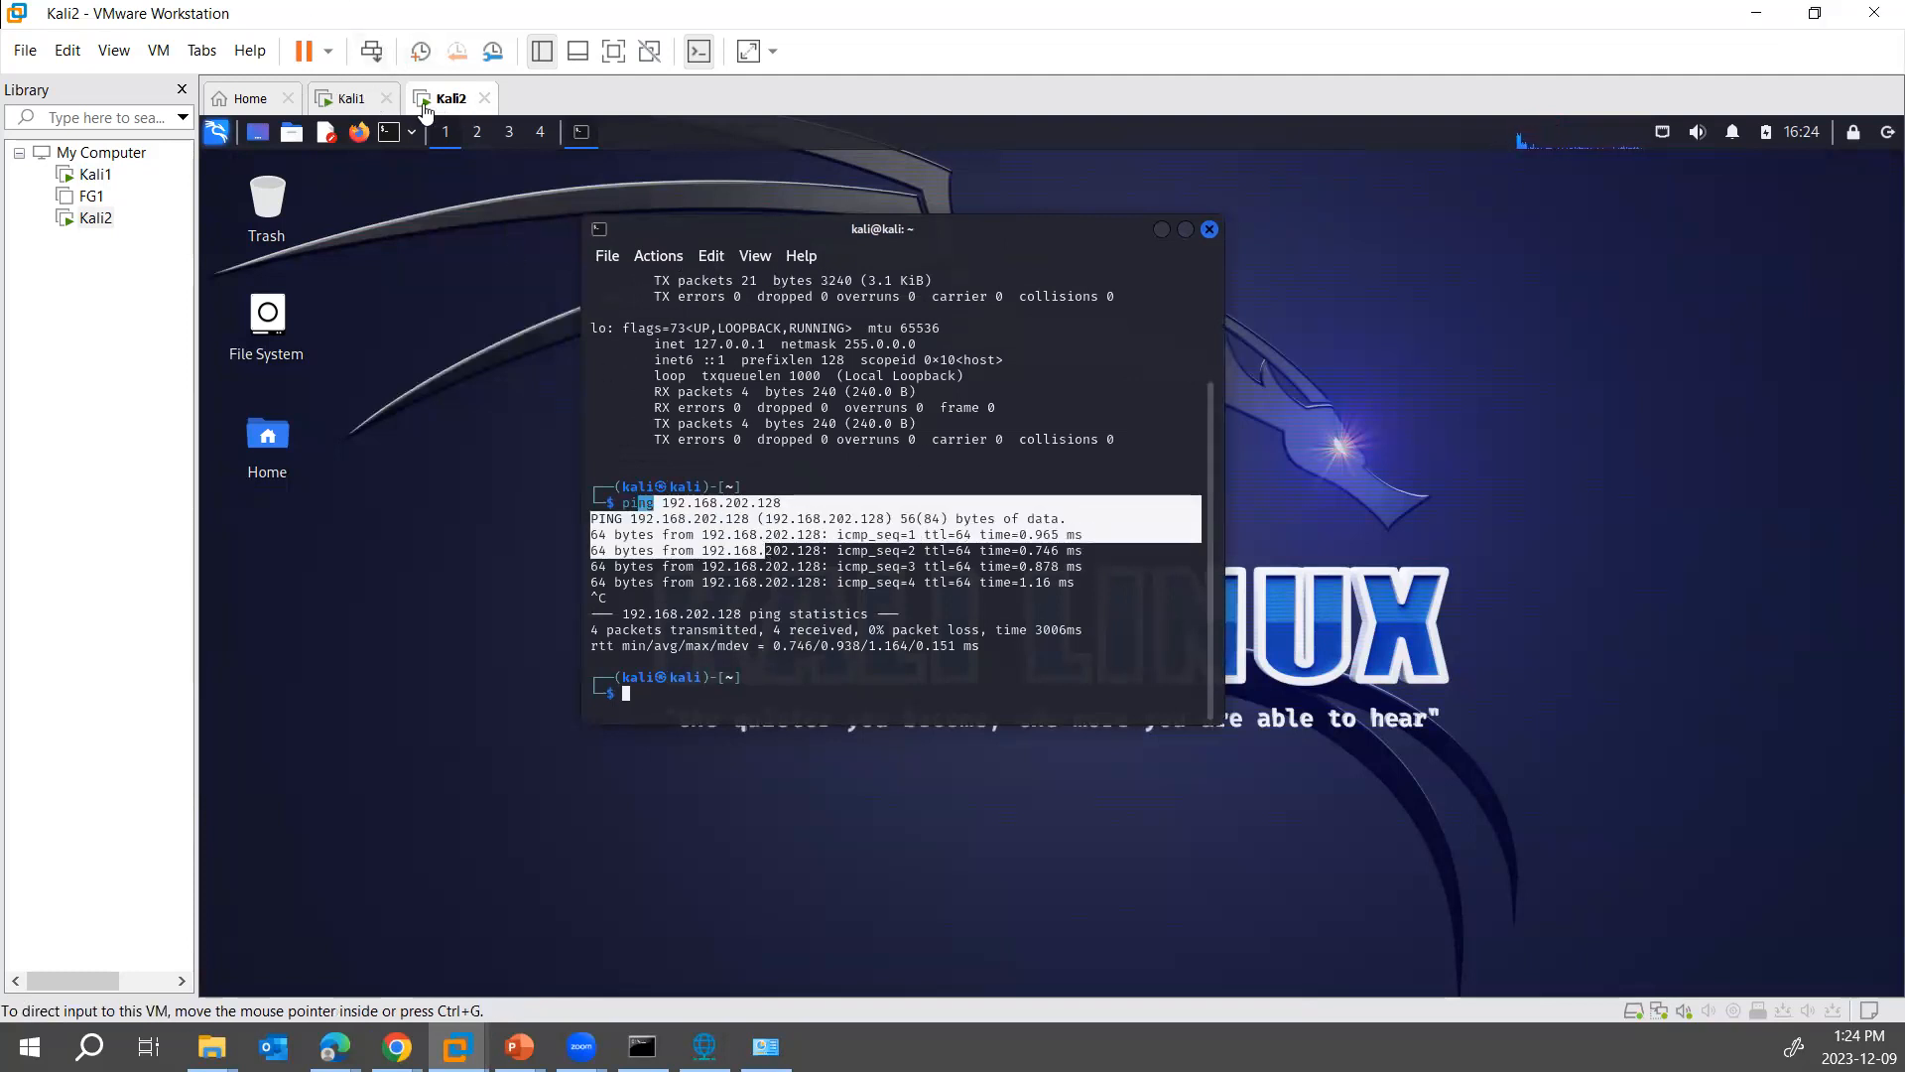
click(802, 669)
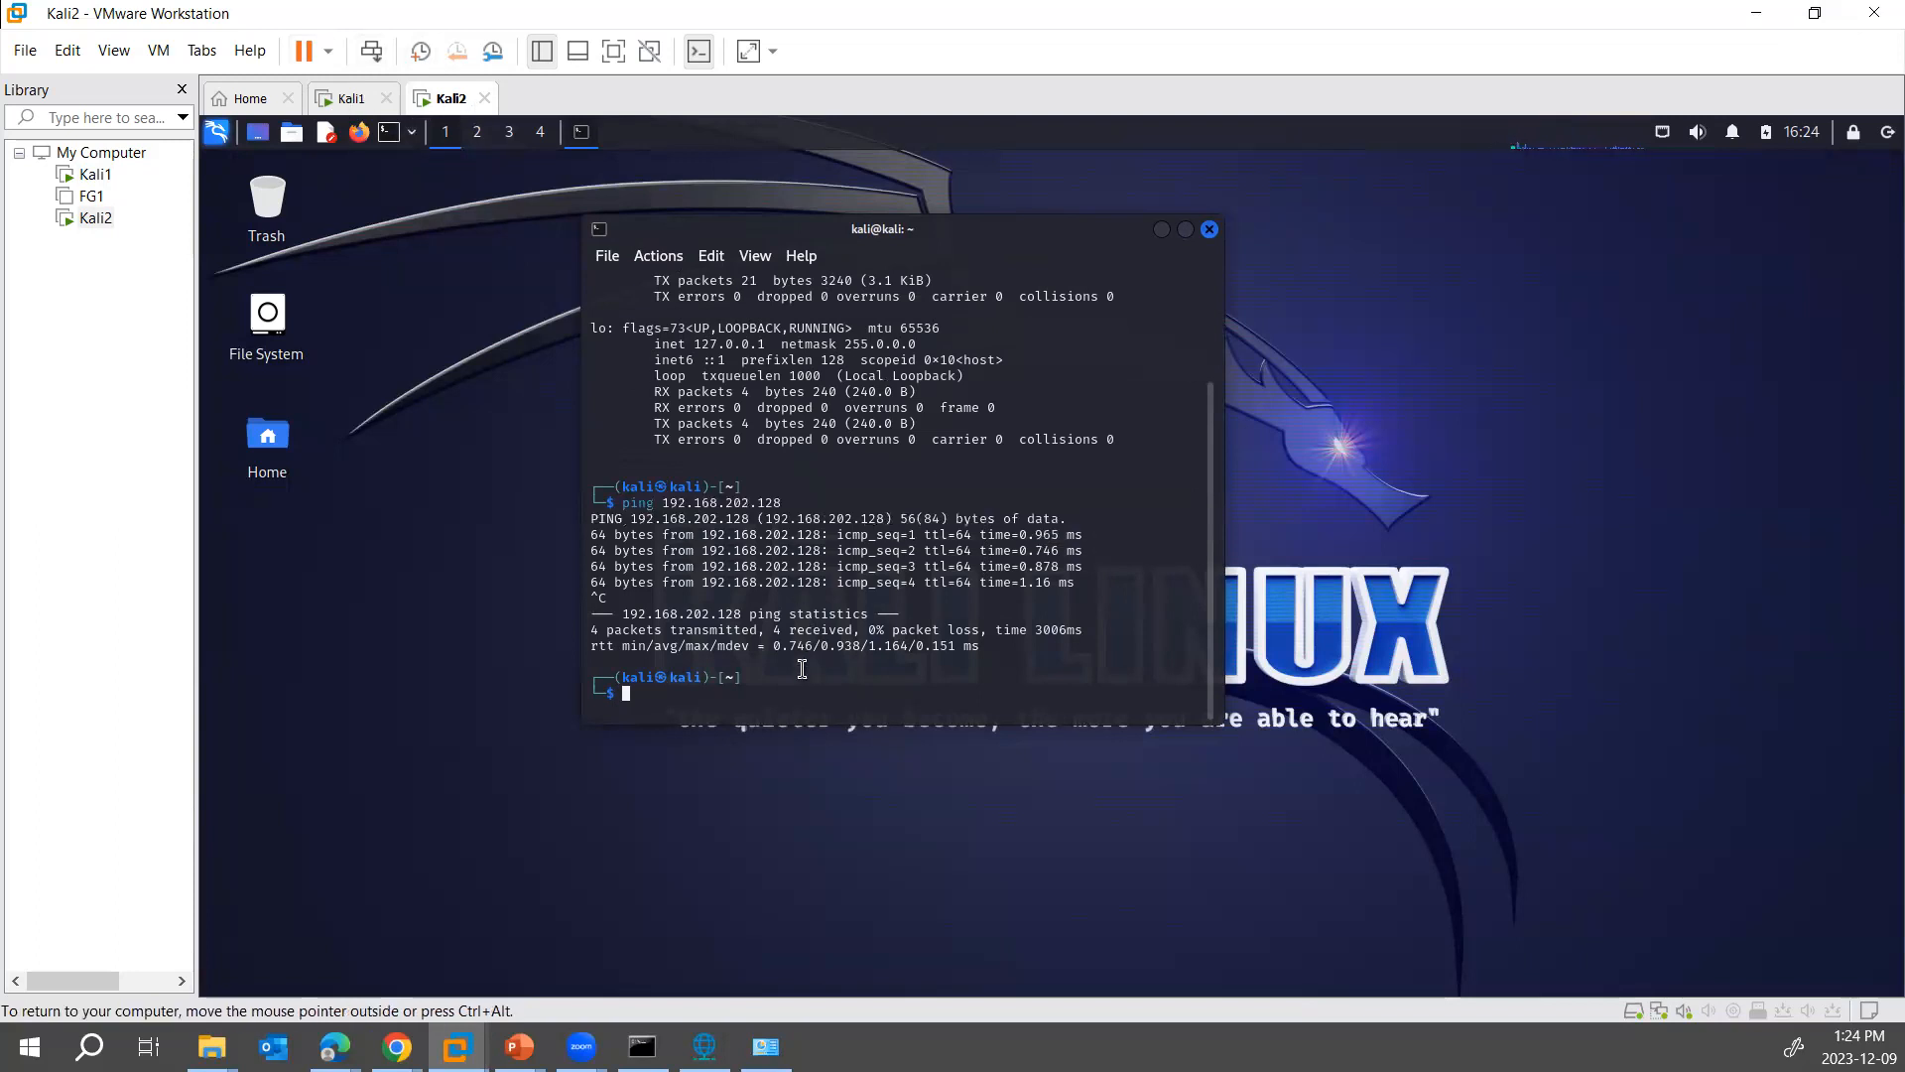
- Ping the external address 4.2.2.4 from the Kali2 terminal and highlight the command with its output
text(ping 4.2.2.4)
key(Return)
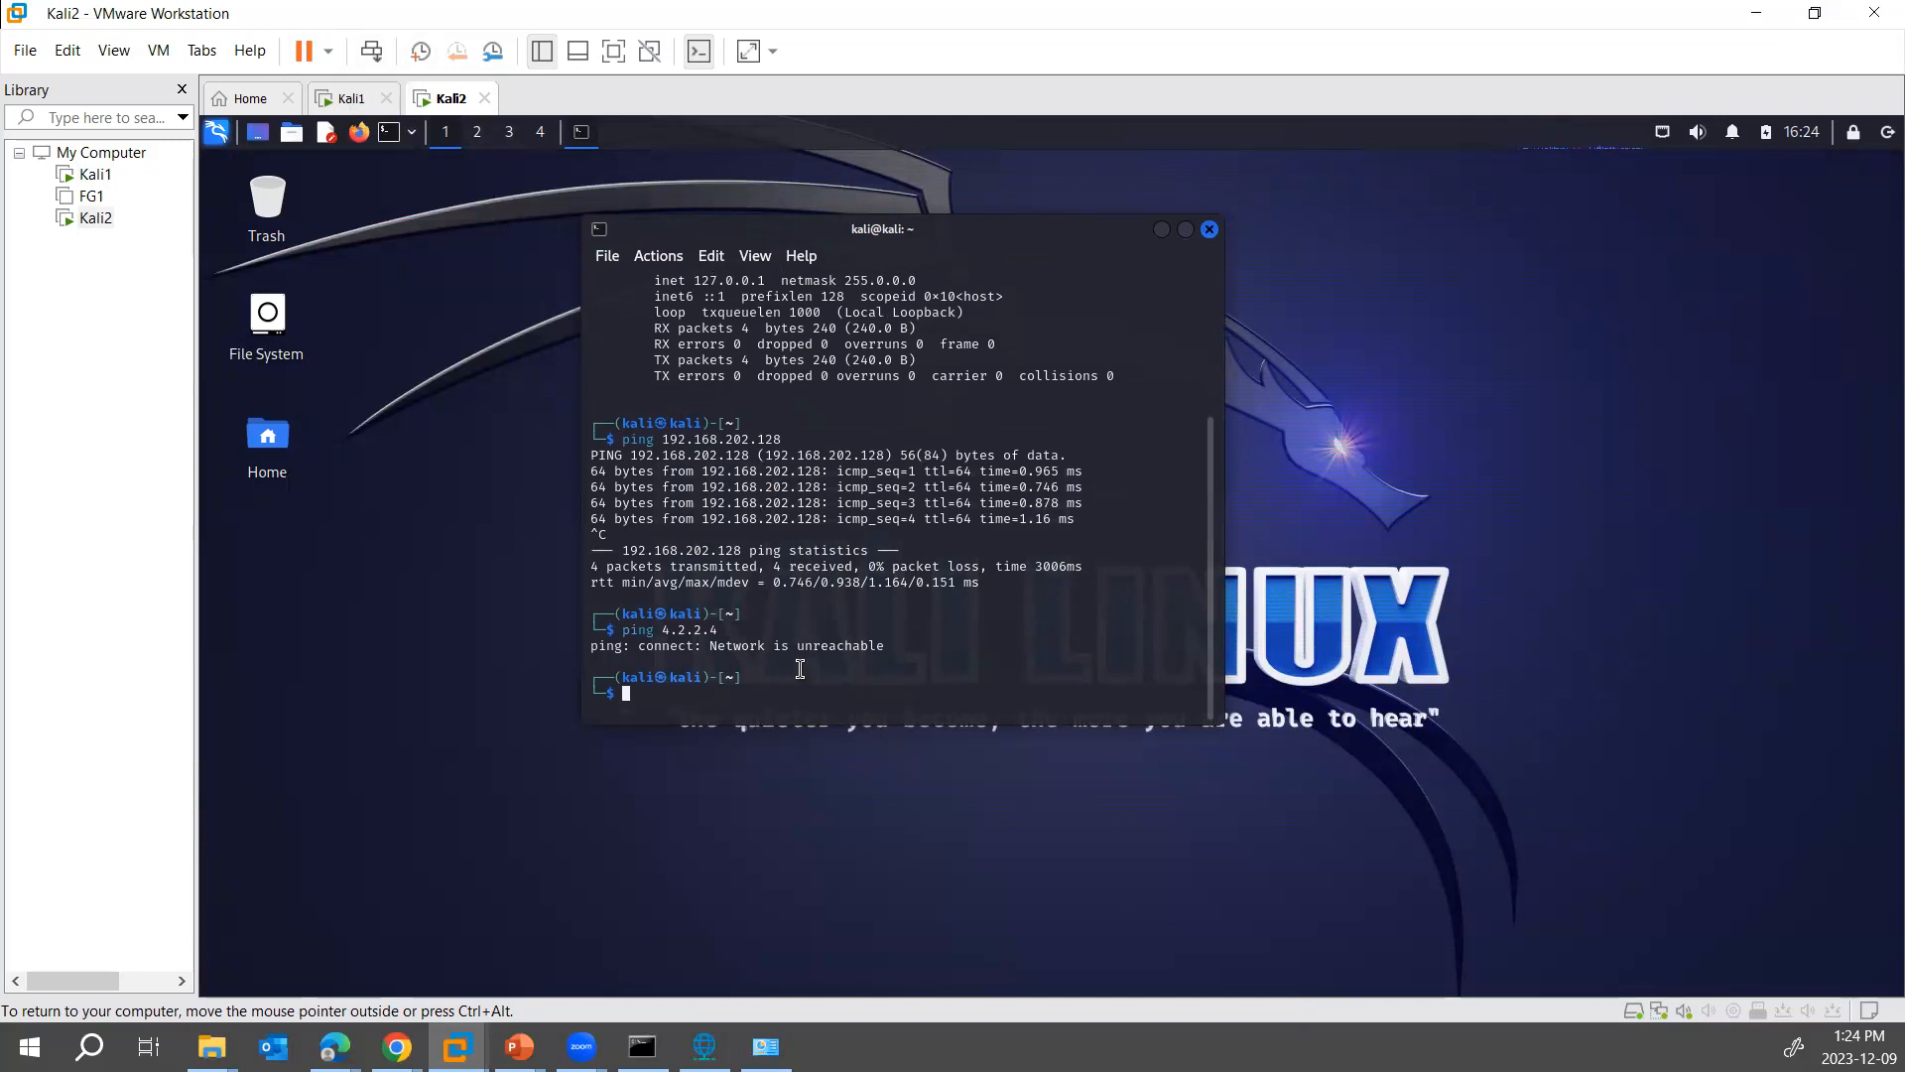
drag(897, 655, 629, 619)
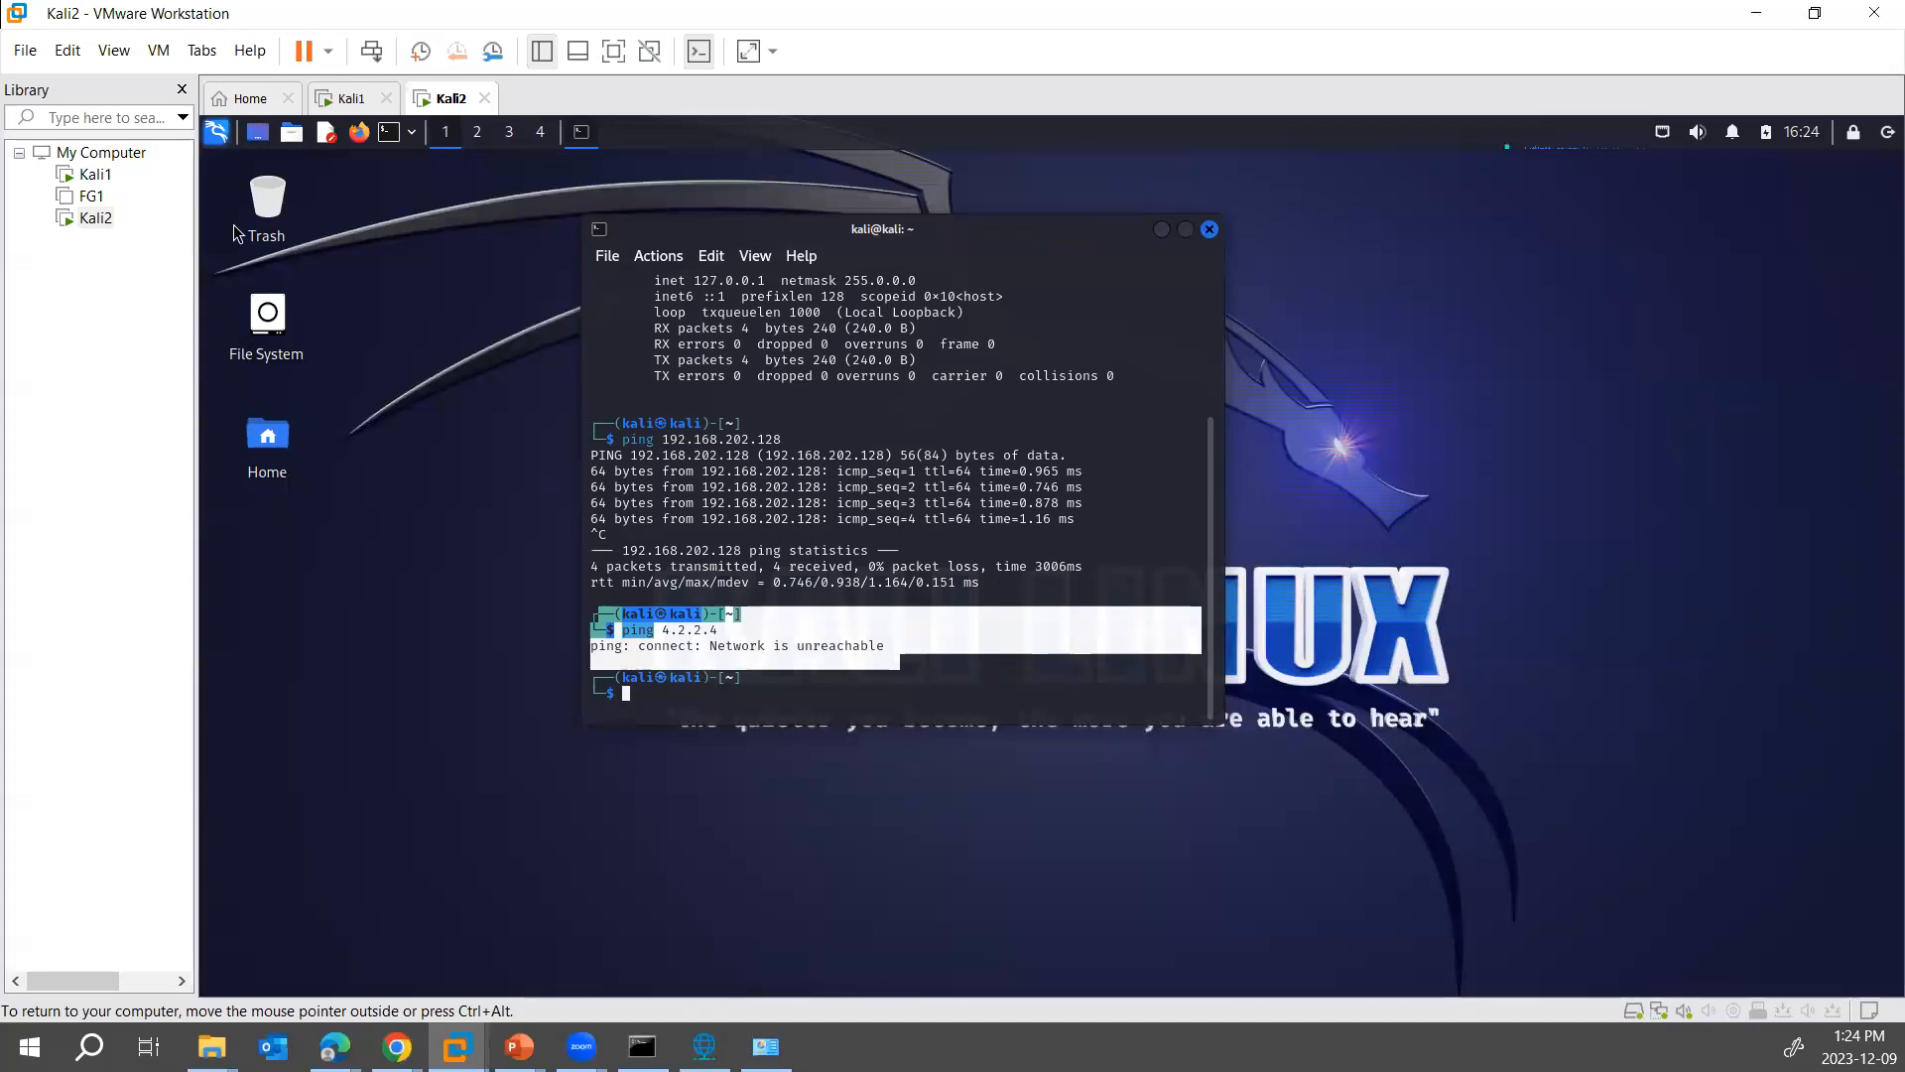
- Change Kali1's network adapter to a Custom specific virtual network using VMnet19 and apply the settings
right_click(95, 173)
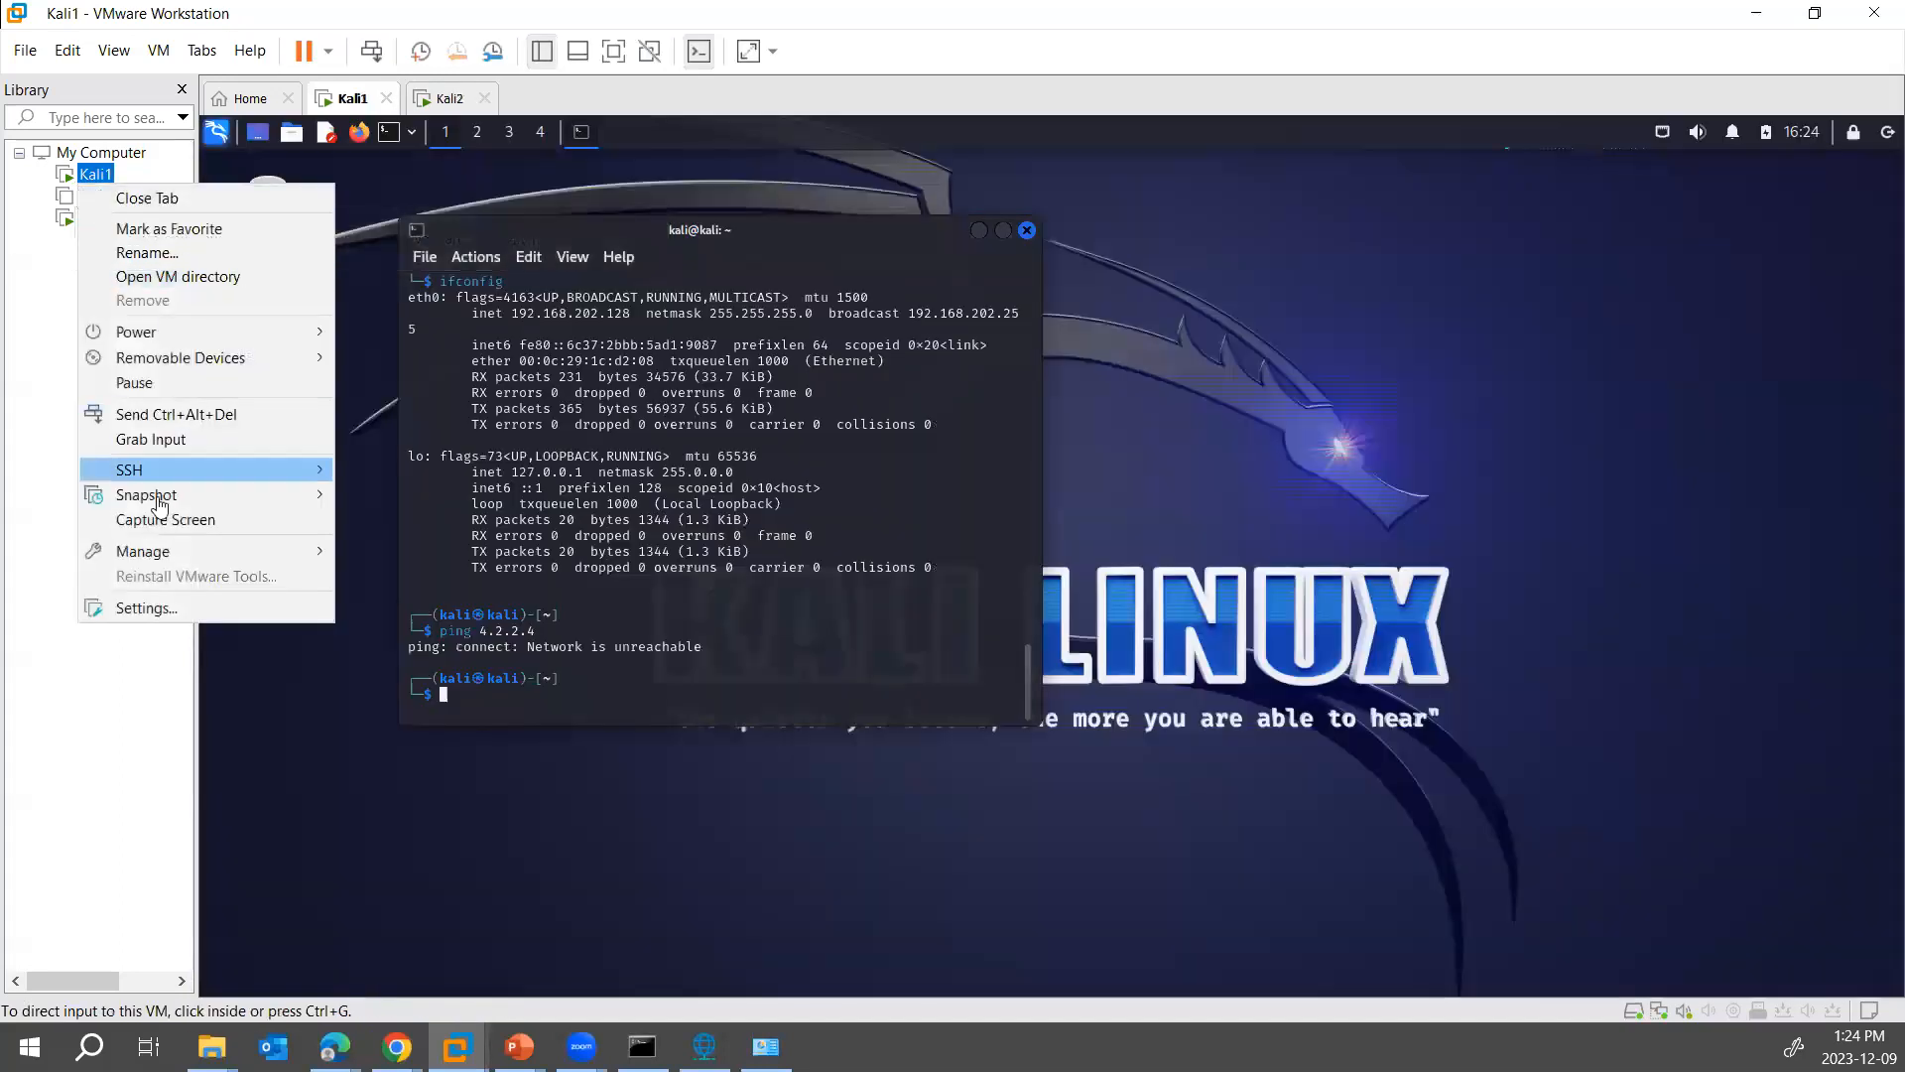
click(146, 607)
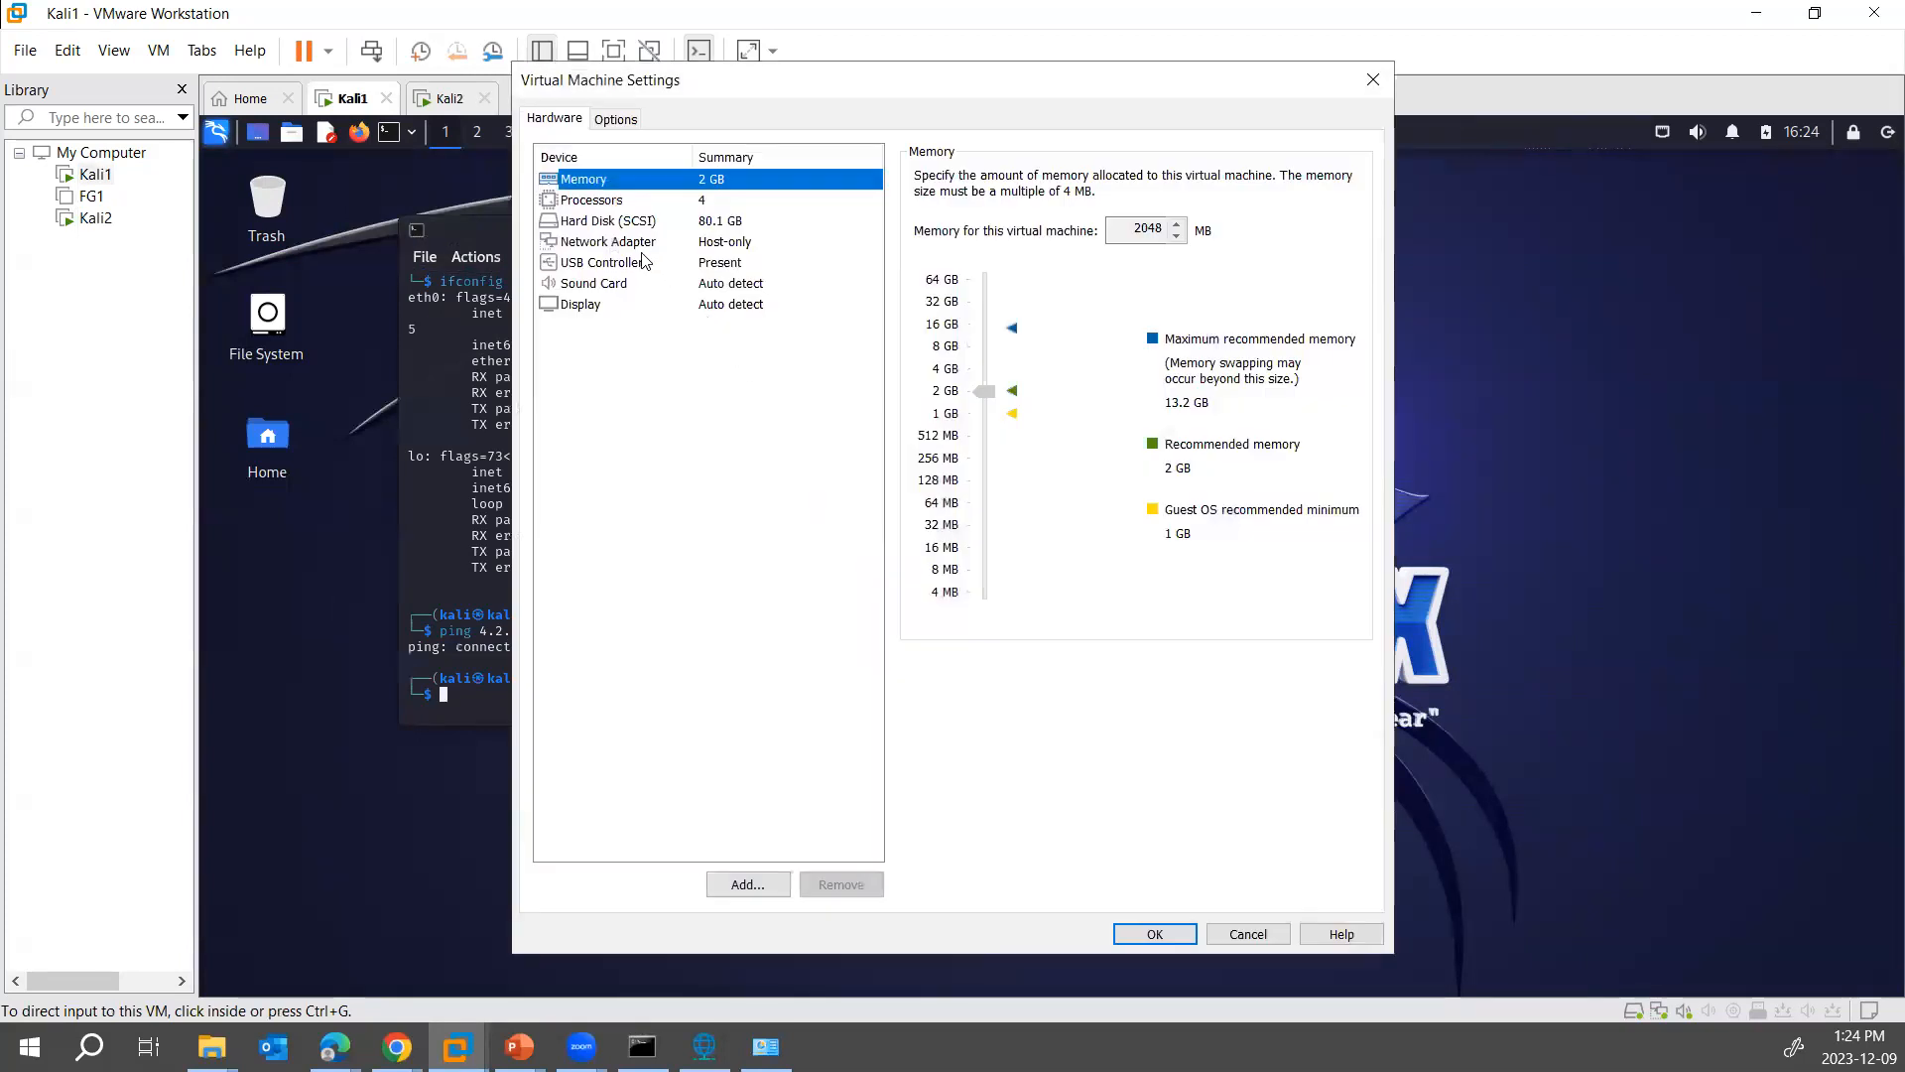
click(643, 246)
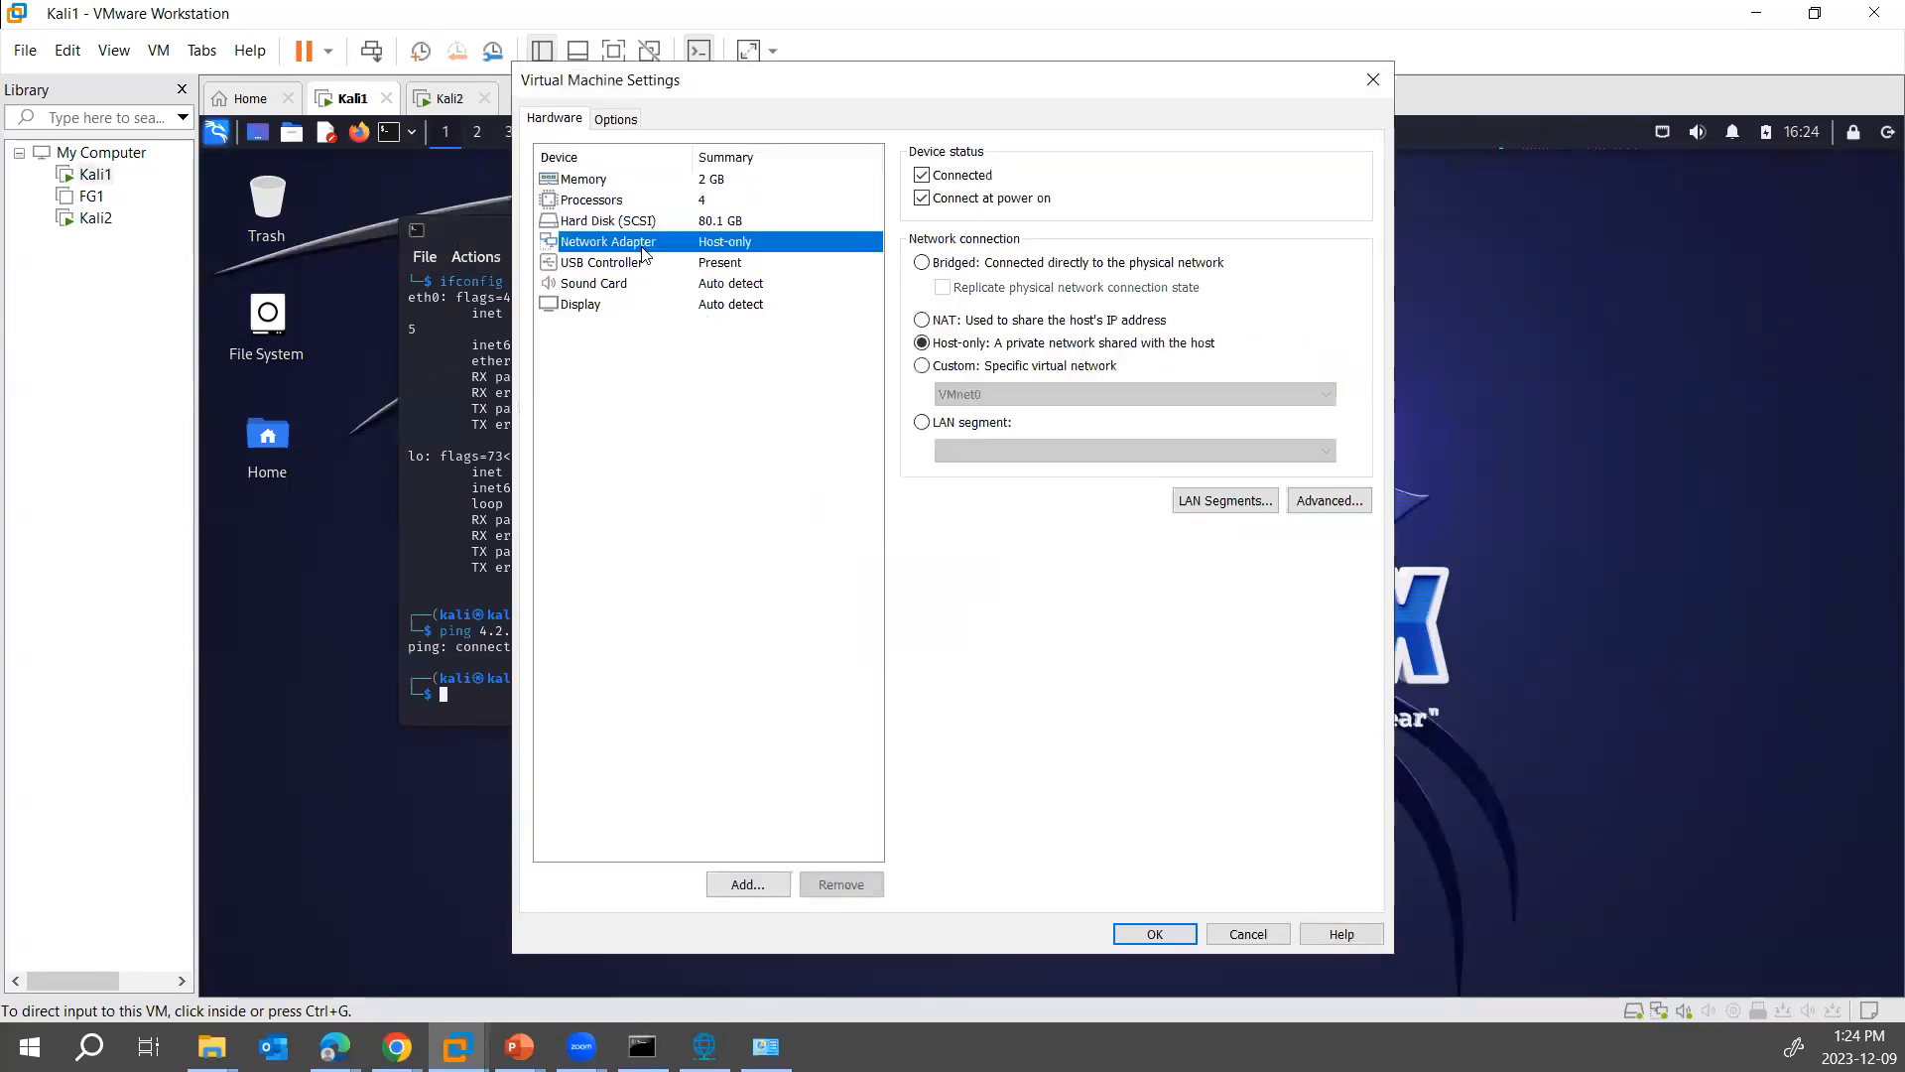
click(960, 373)
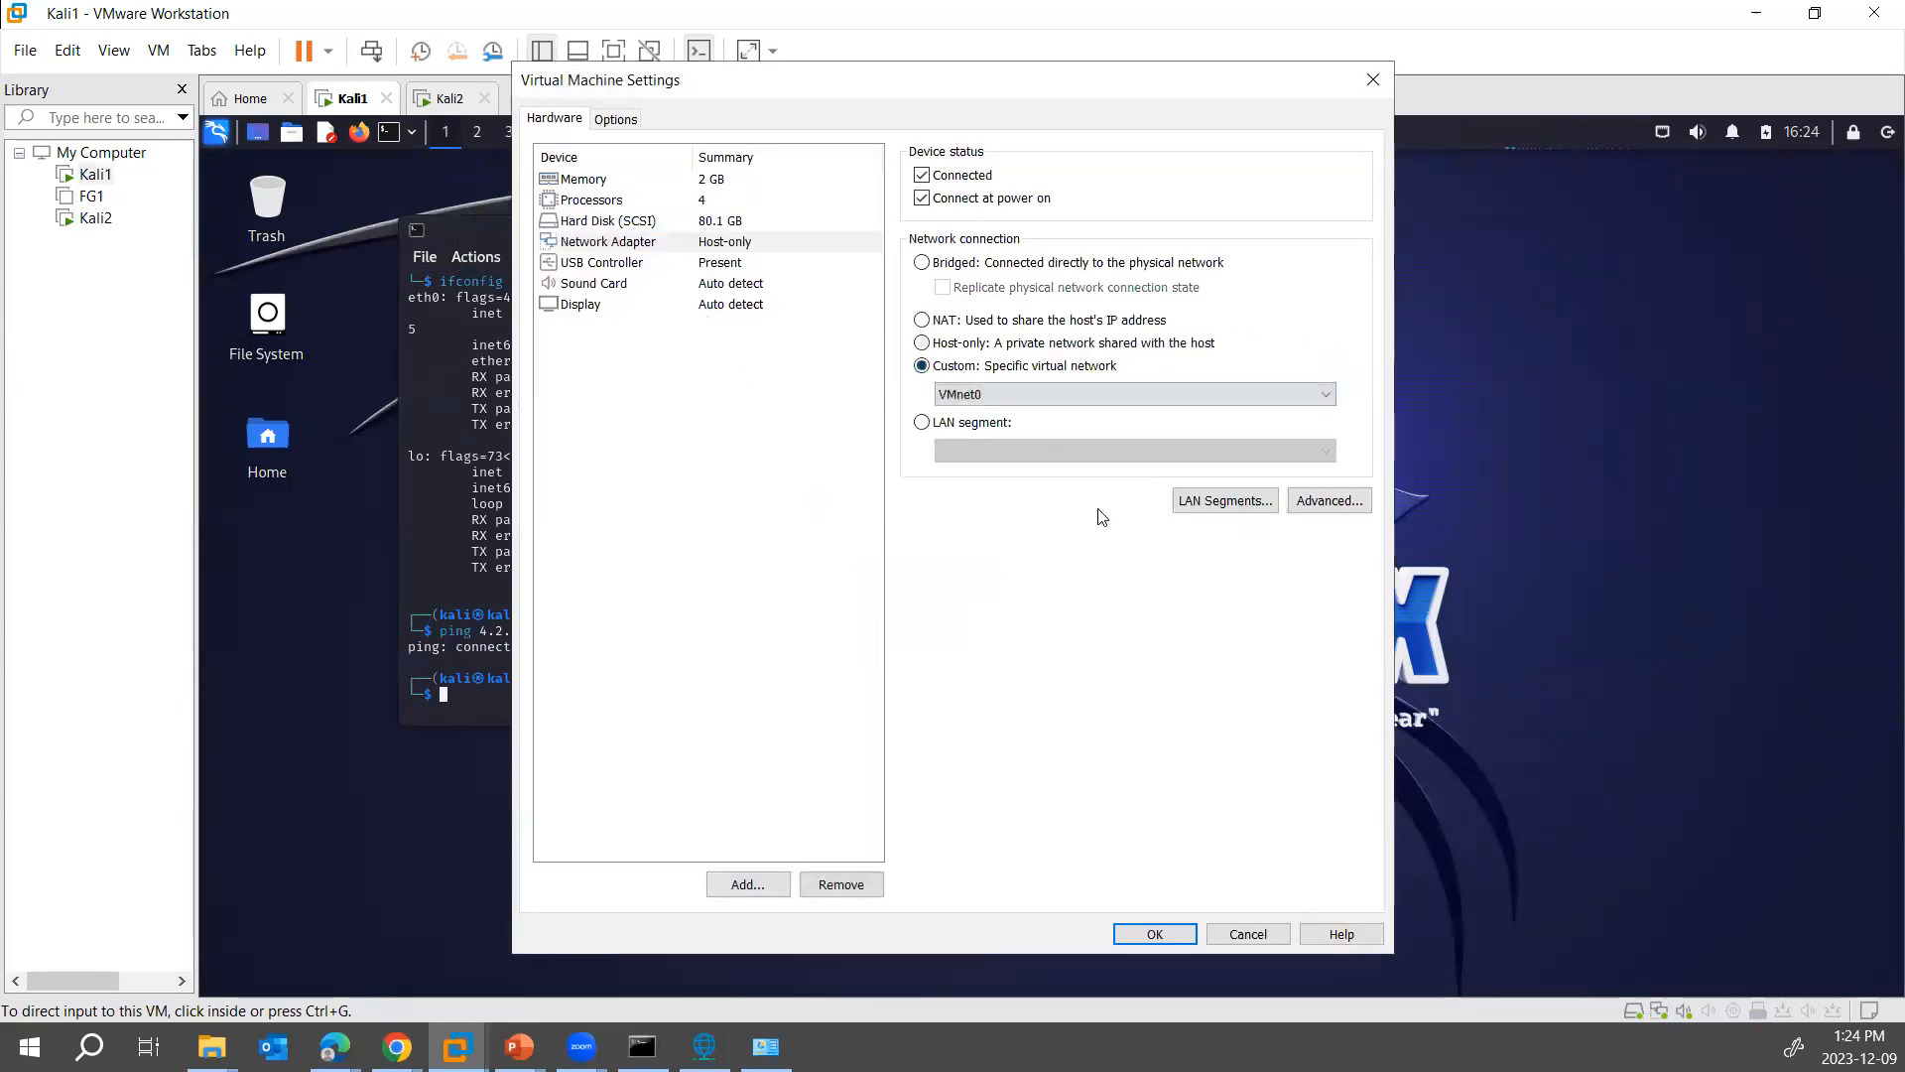
click(1002, 395)
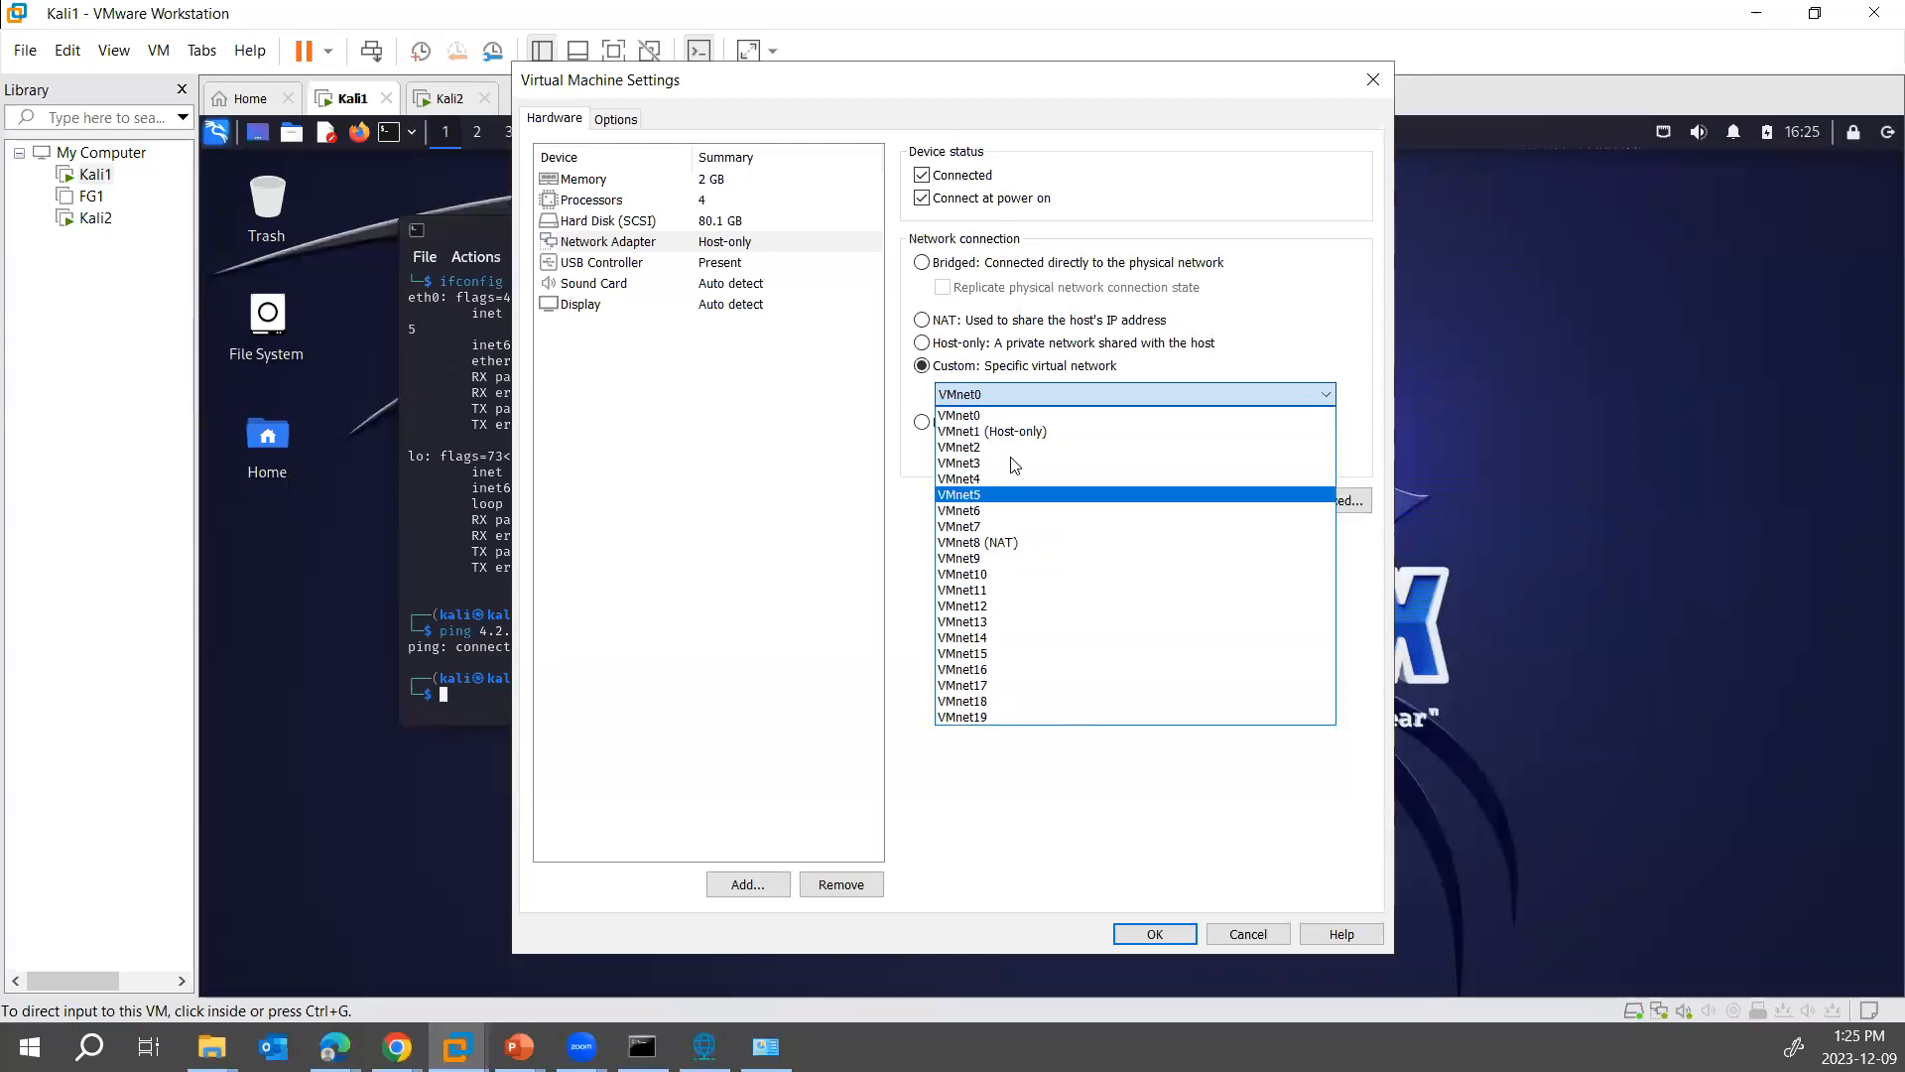
click(997, 718)
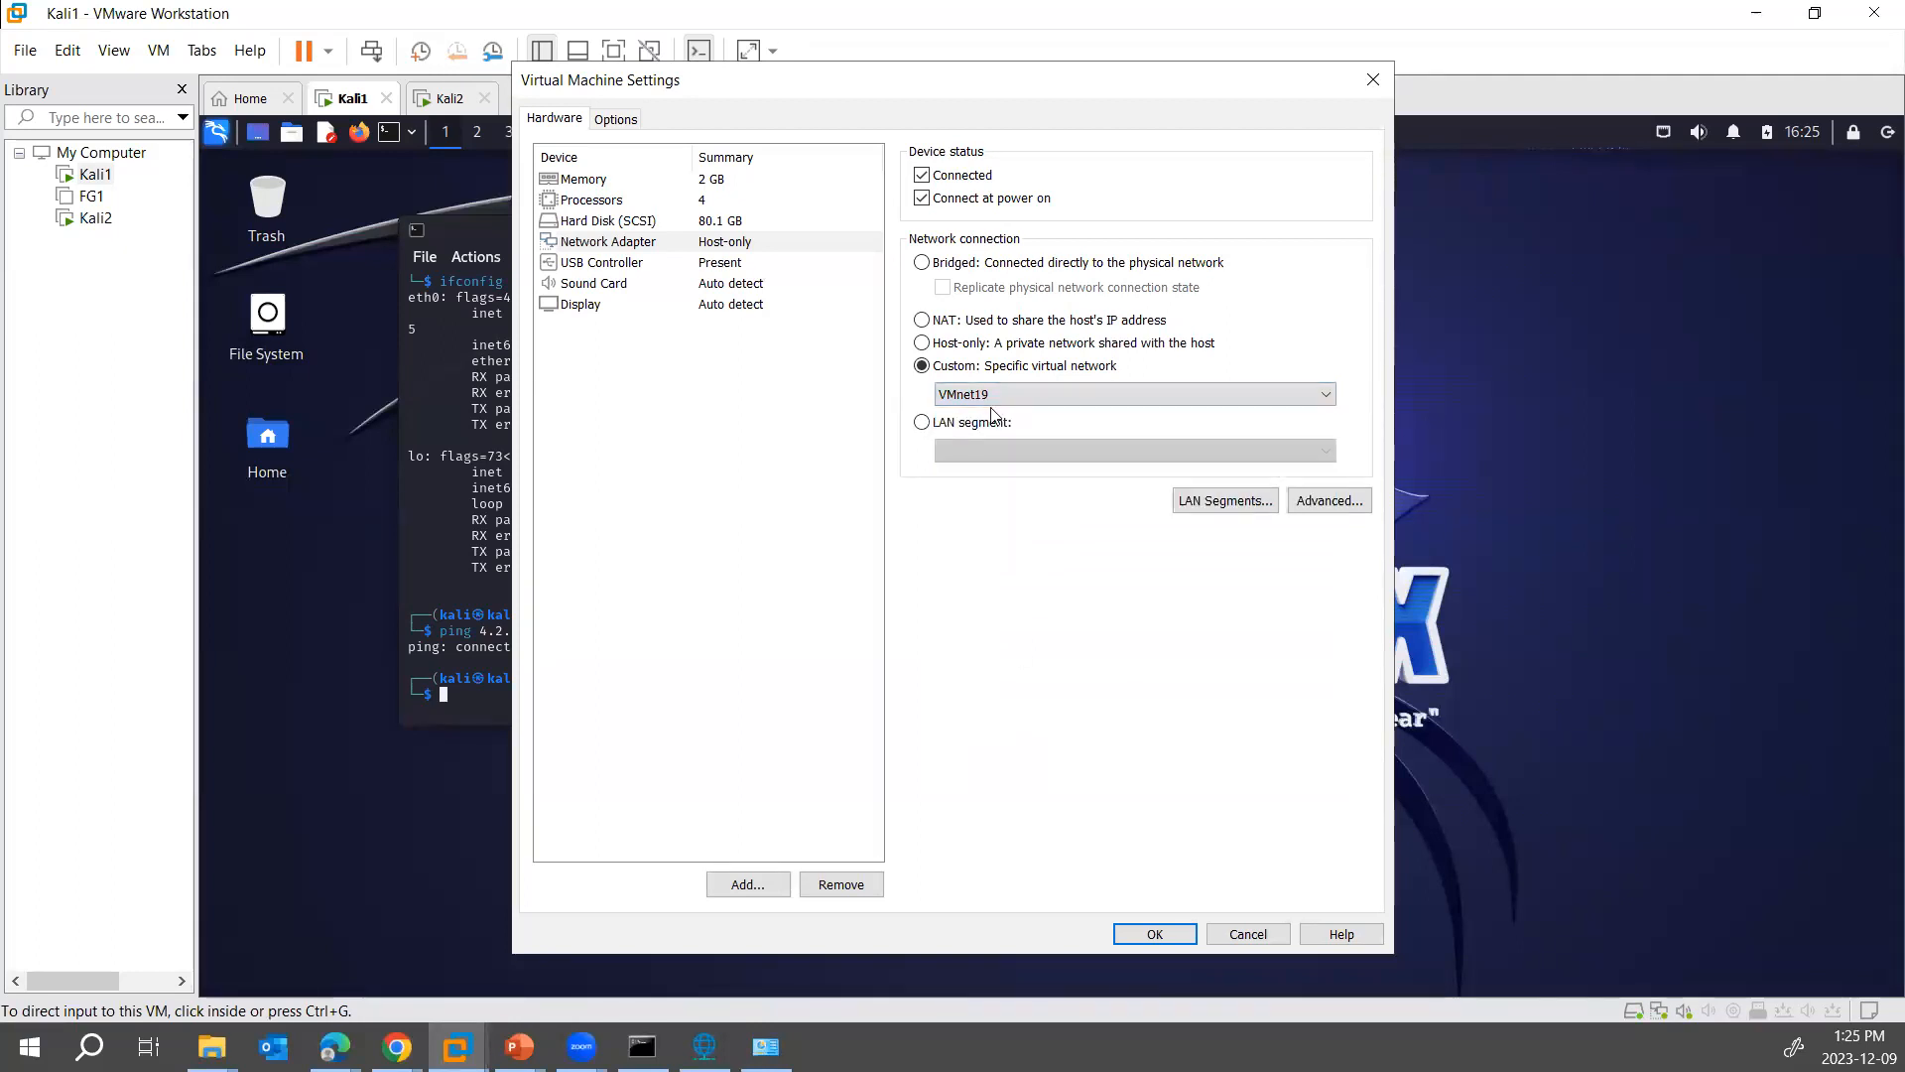
click(1145, 929)
- Assign Kali2's network adapter to the custom virtual network VMnet19 as well and apply the settings
right_click(448, 102)
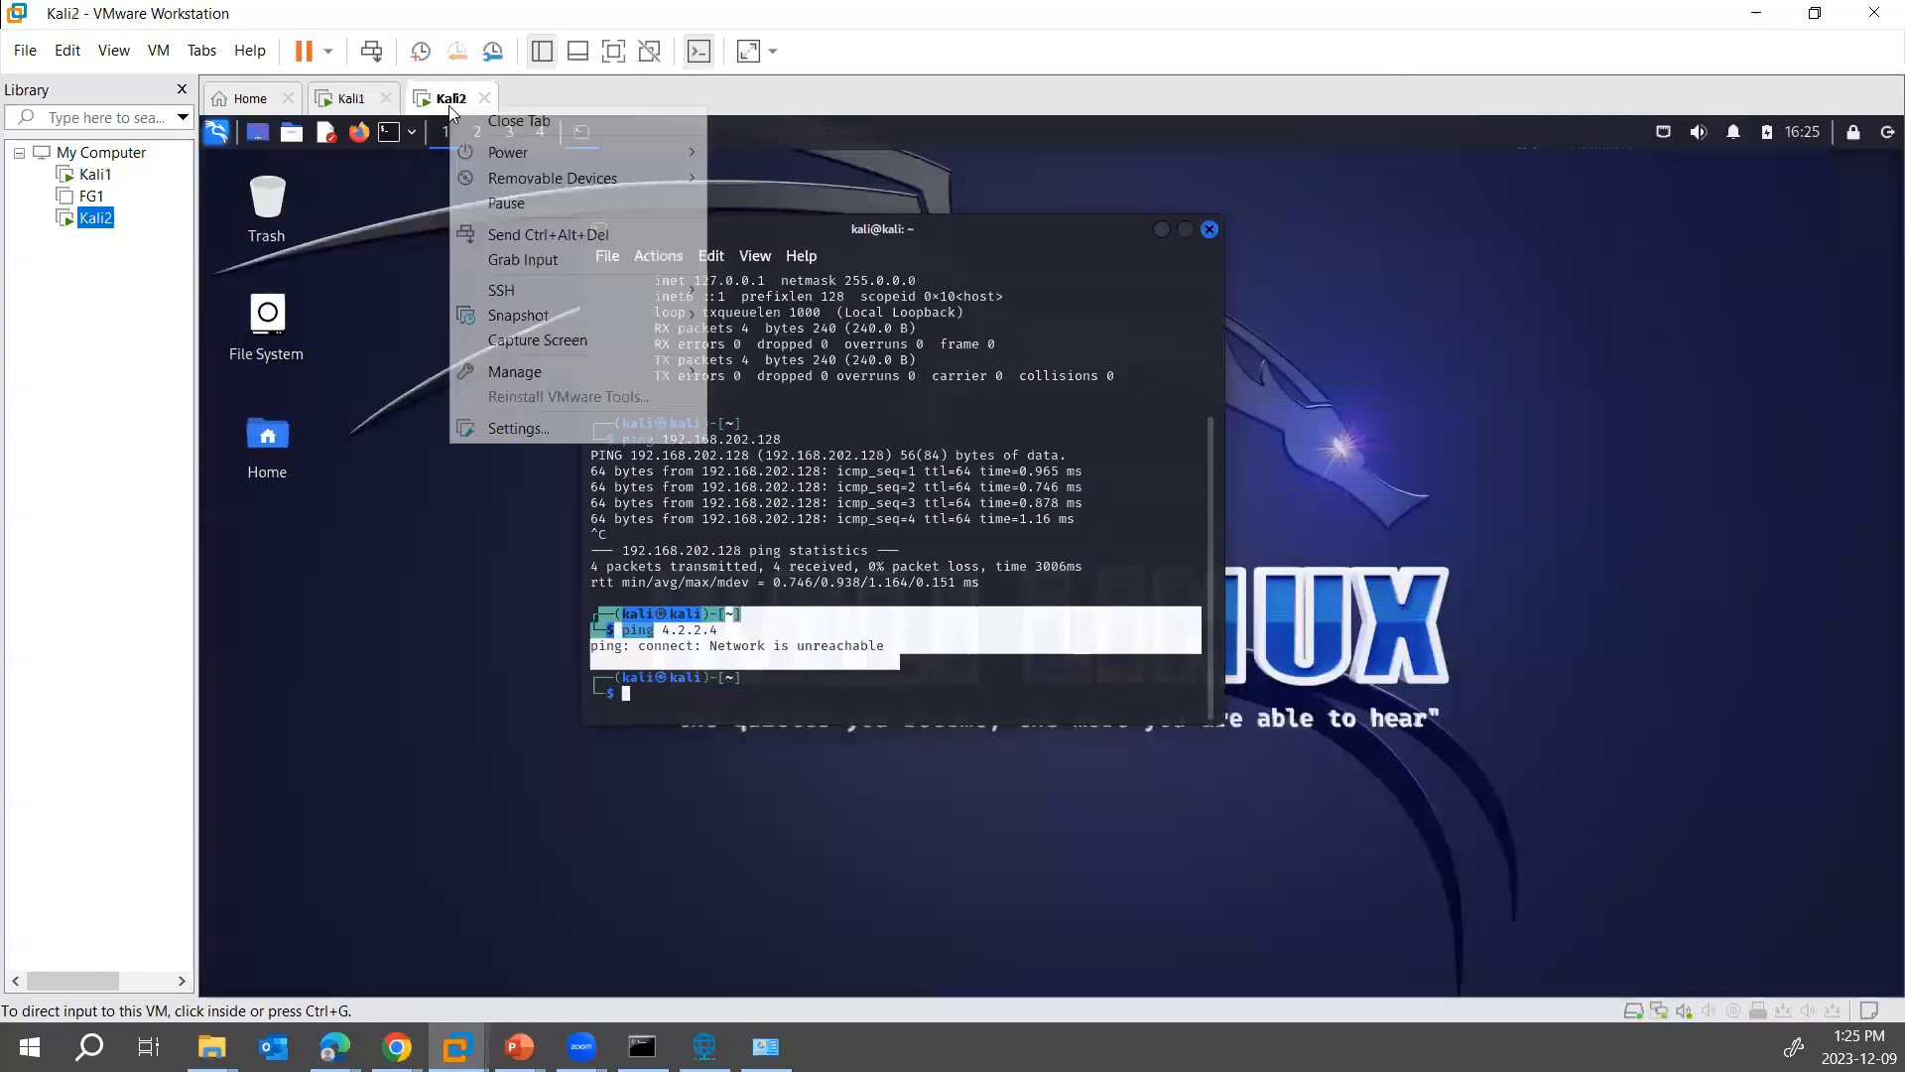
click(511, 429)
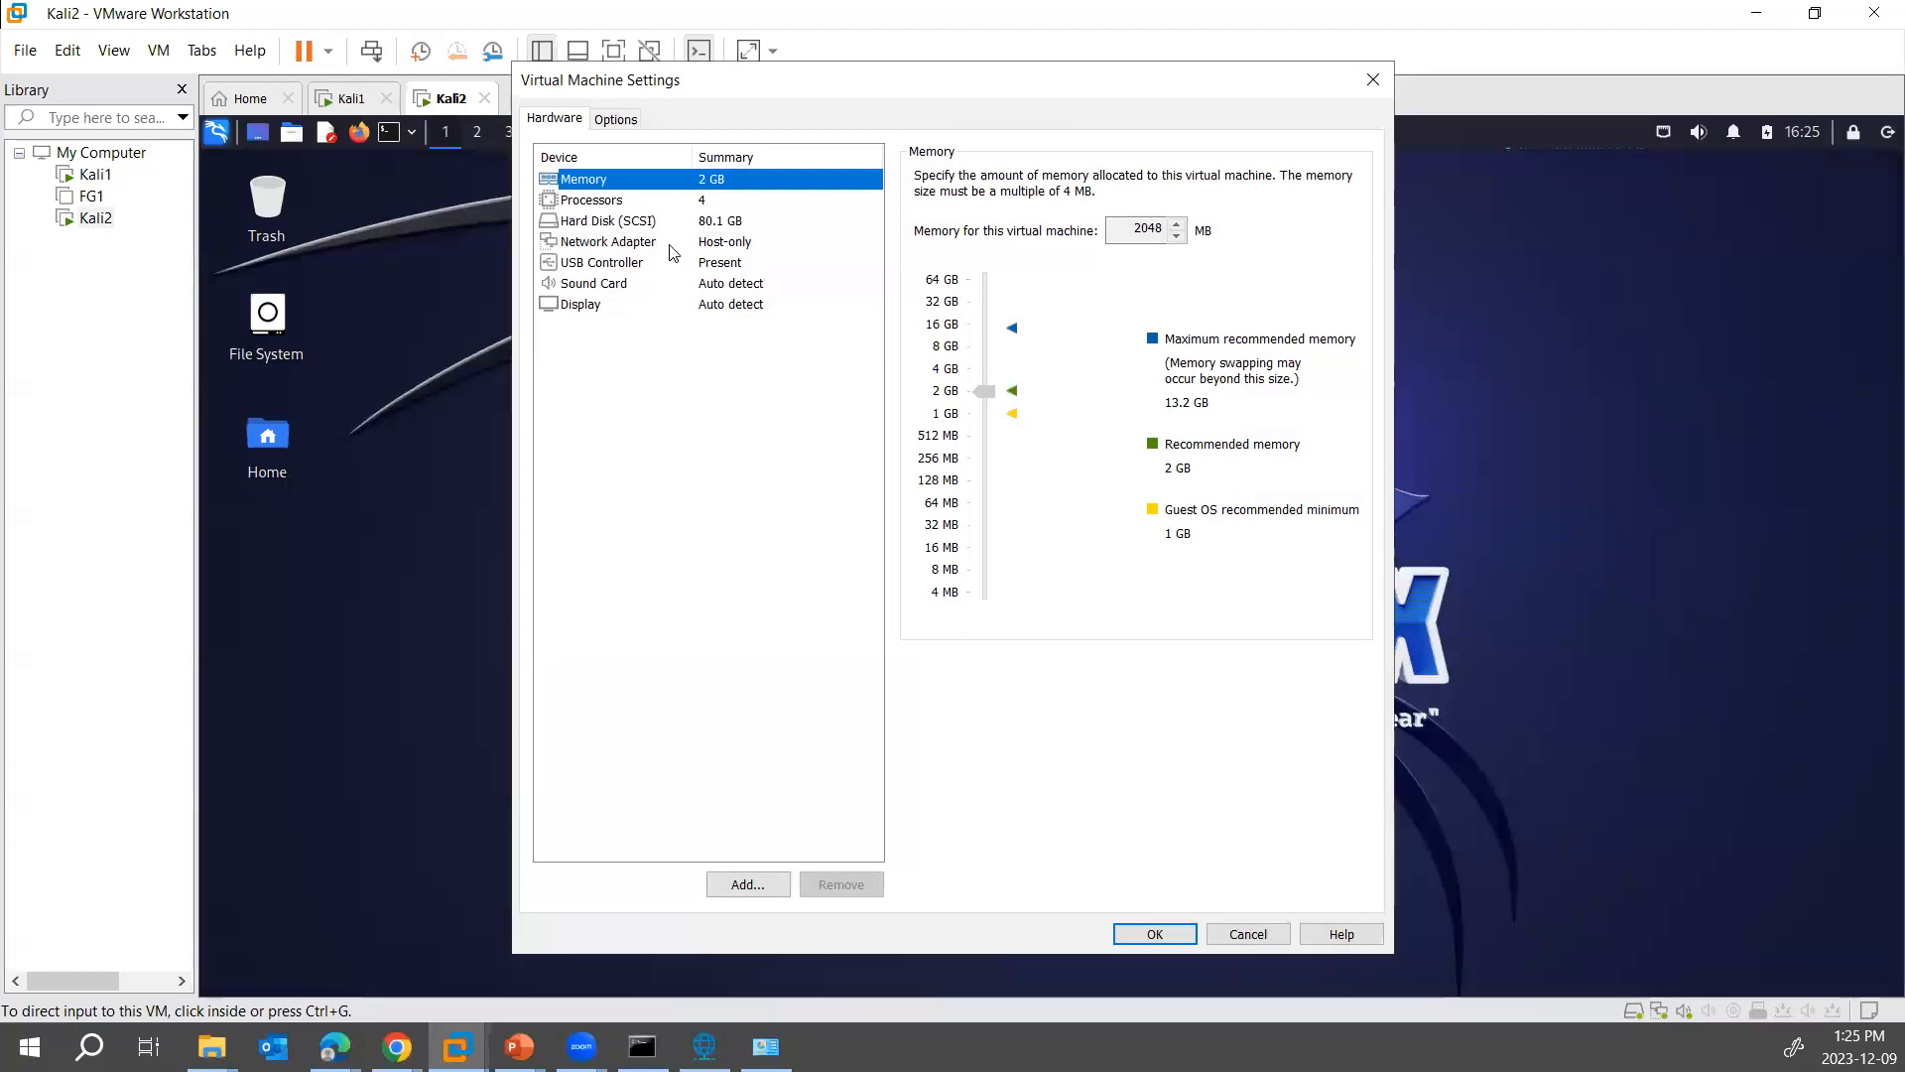
click(672, 246)
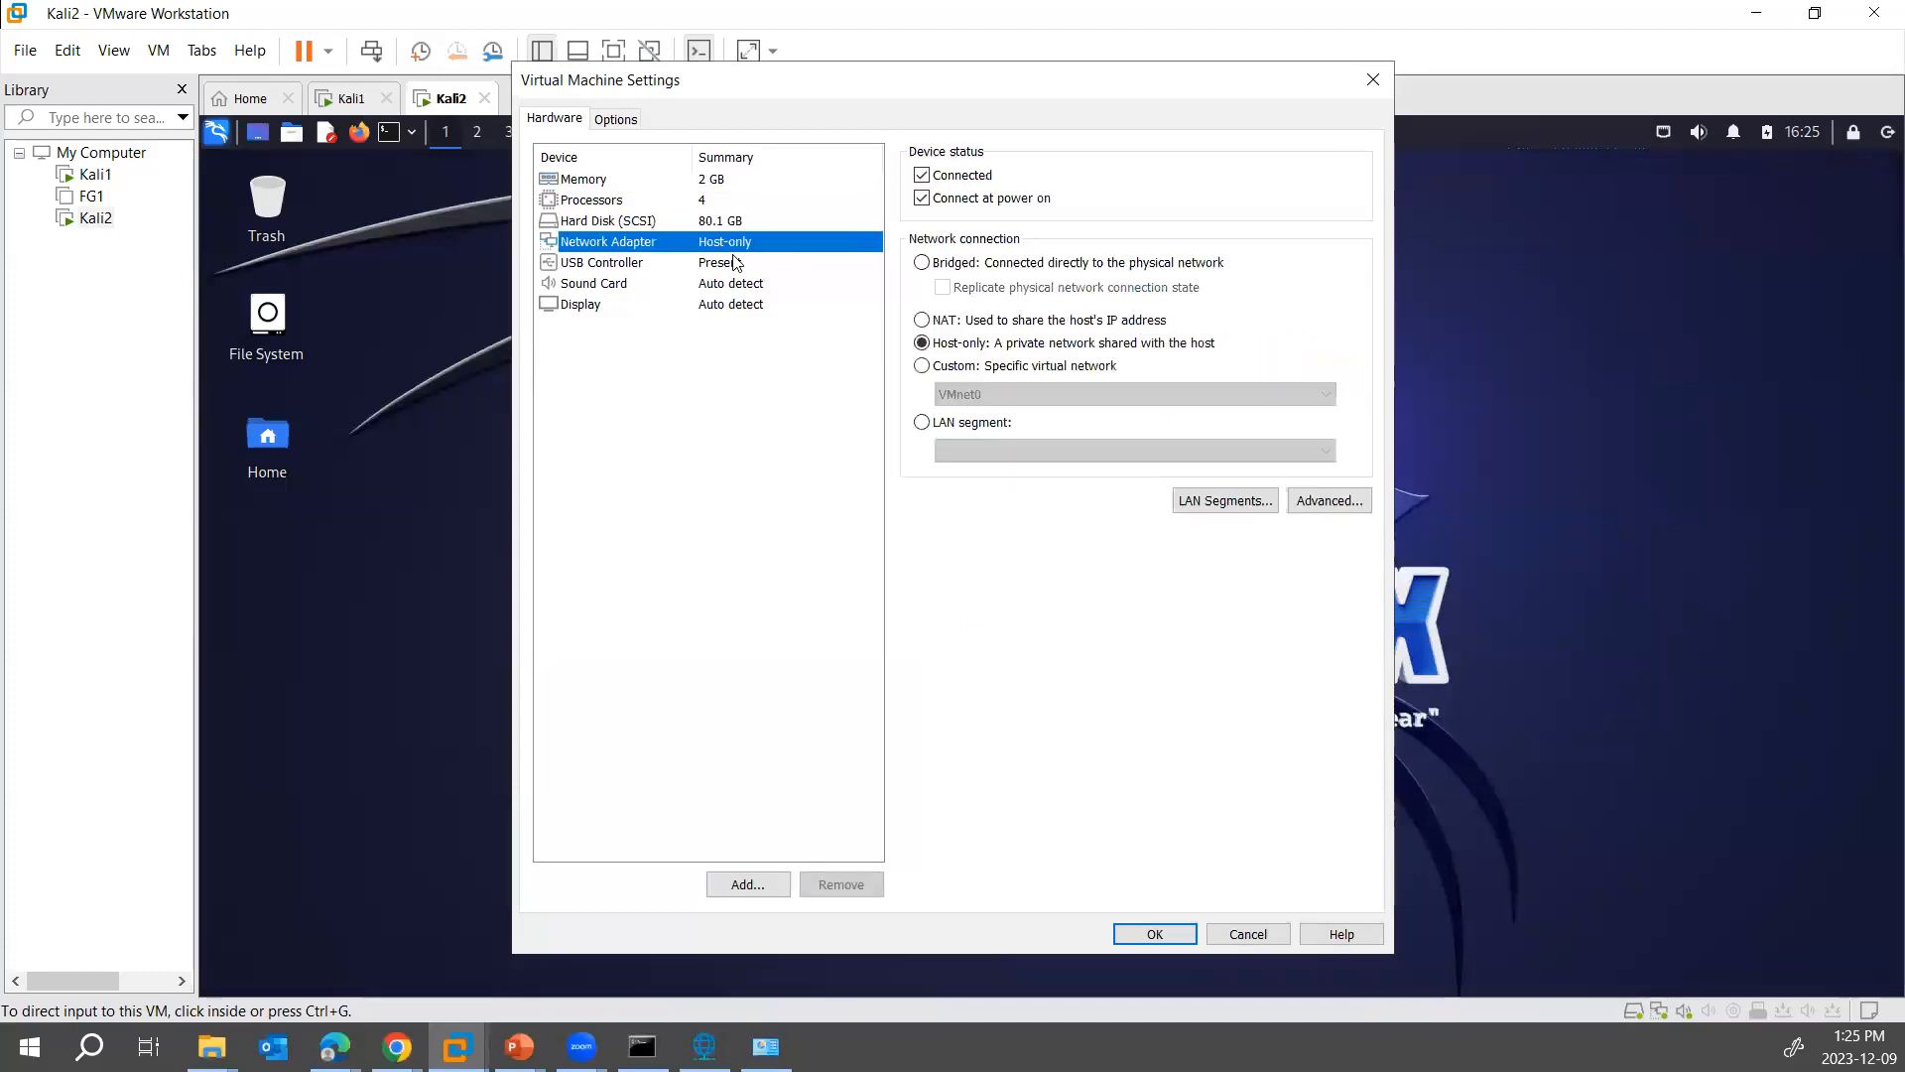
click(967, 365)
click(983, 394)
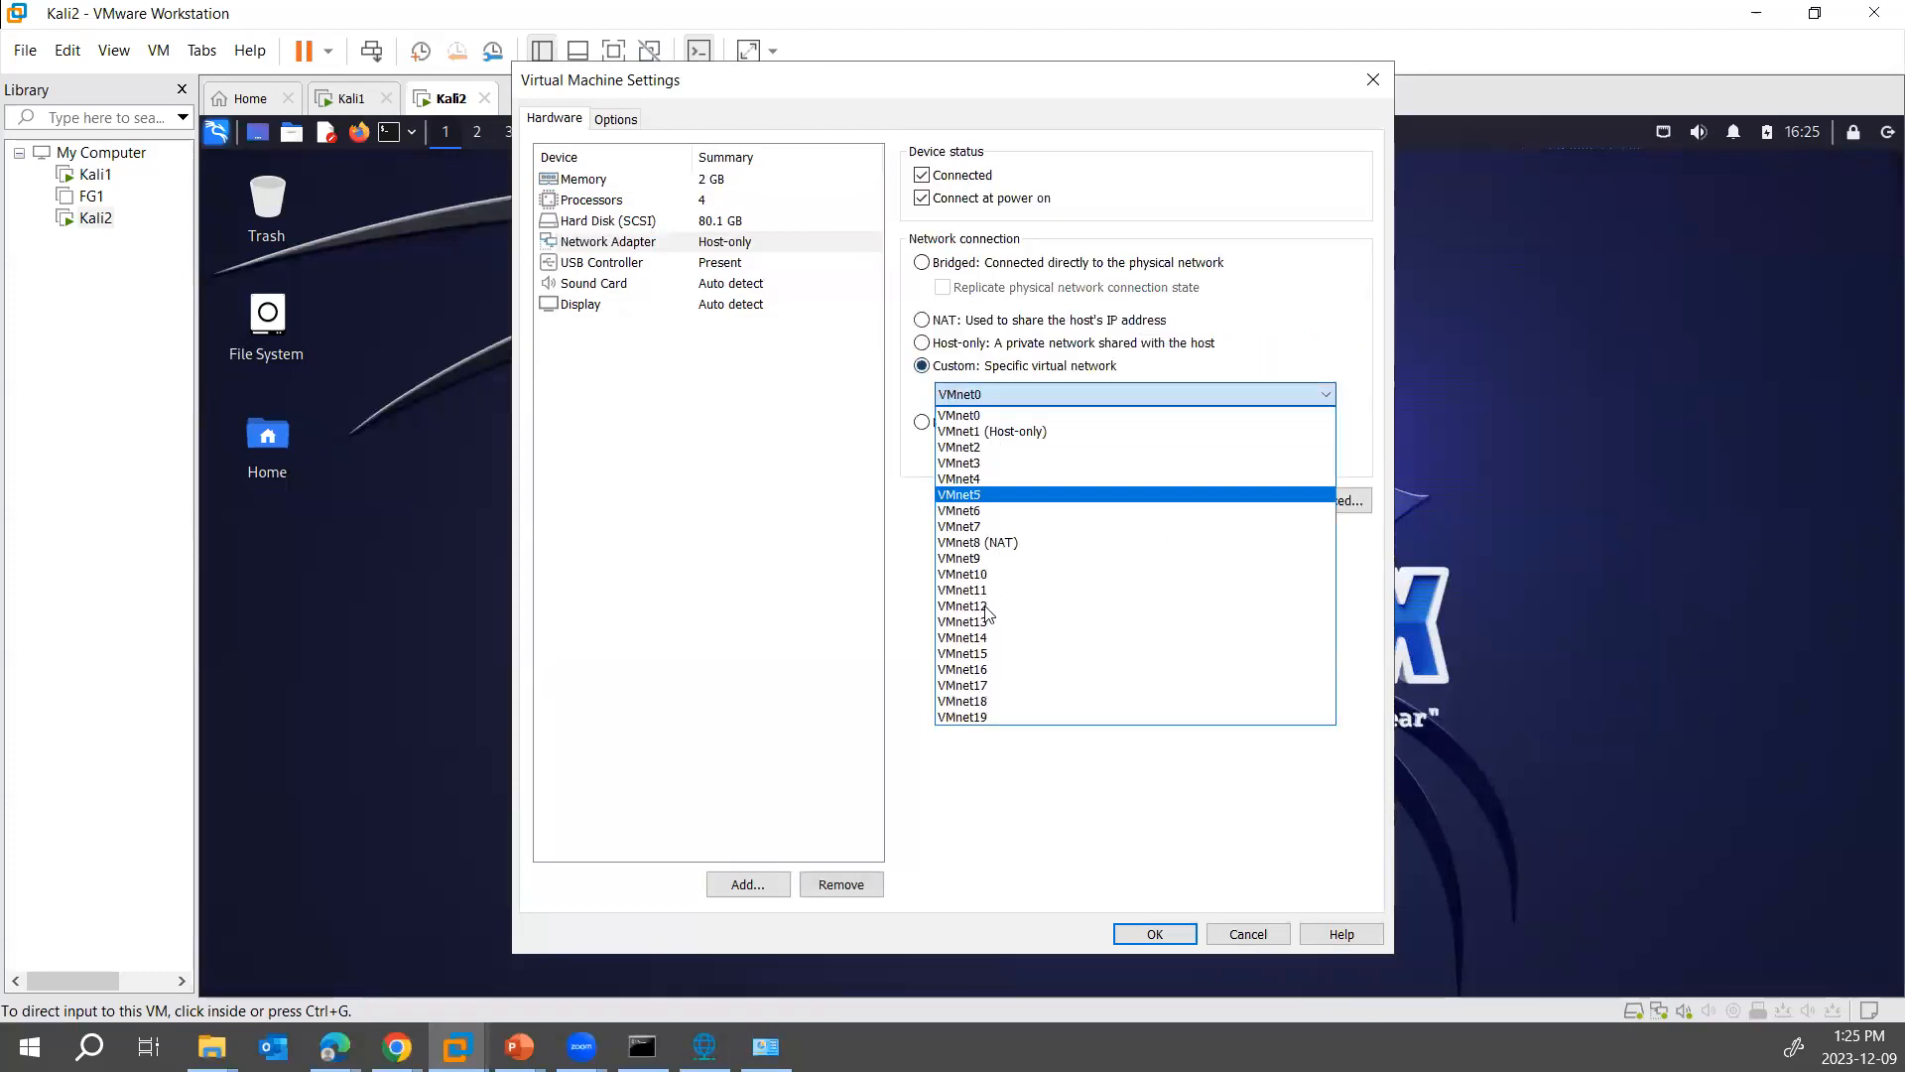
click(992, 717)
click(1152, 935)
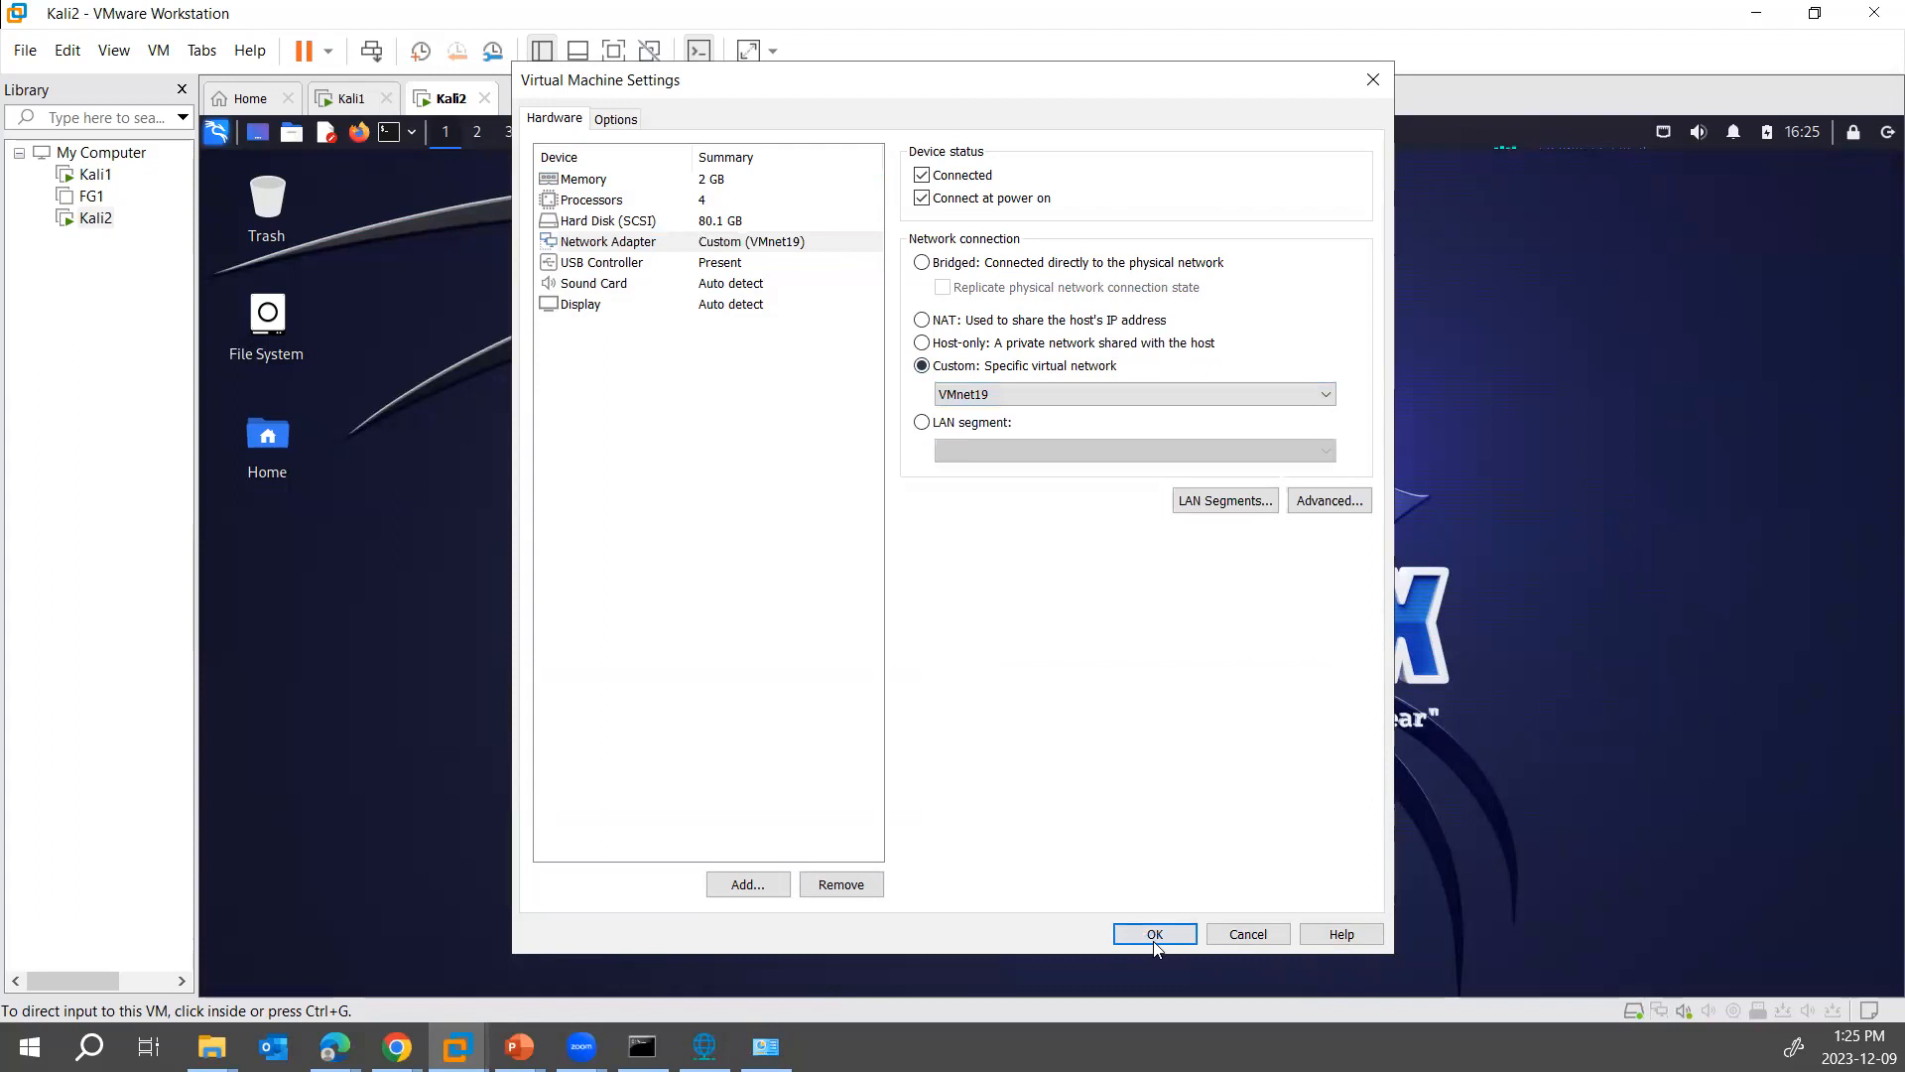
- Open Wired connection 1 for editing in Kali1 and set its IPv4 method to Manual
click(363, 105)
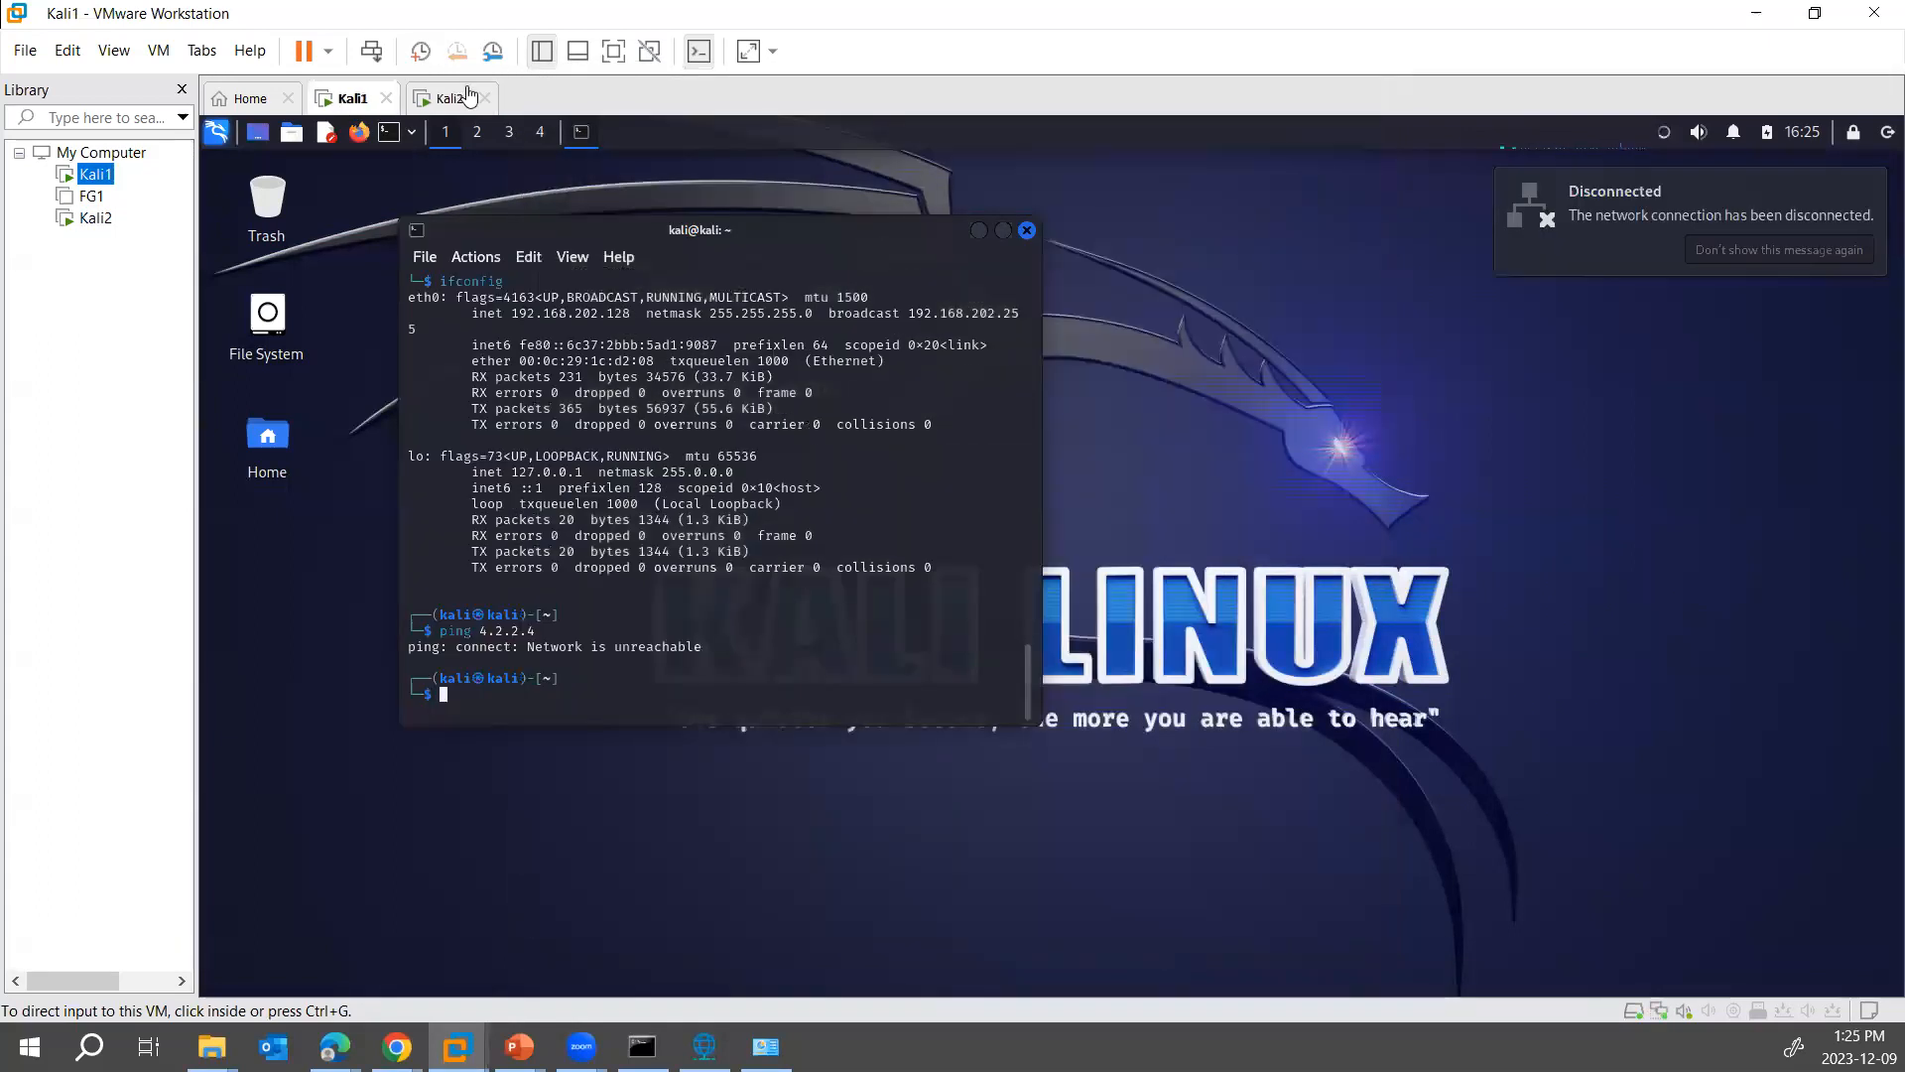
click(463, 99)
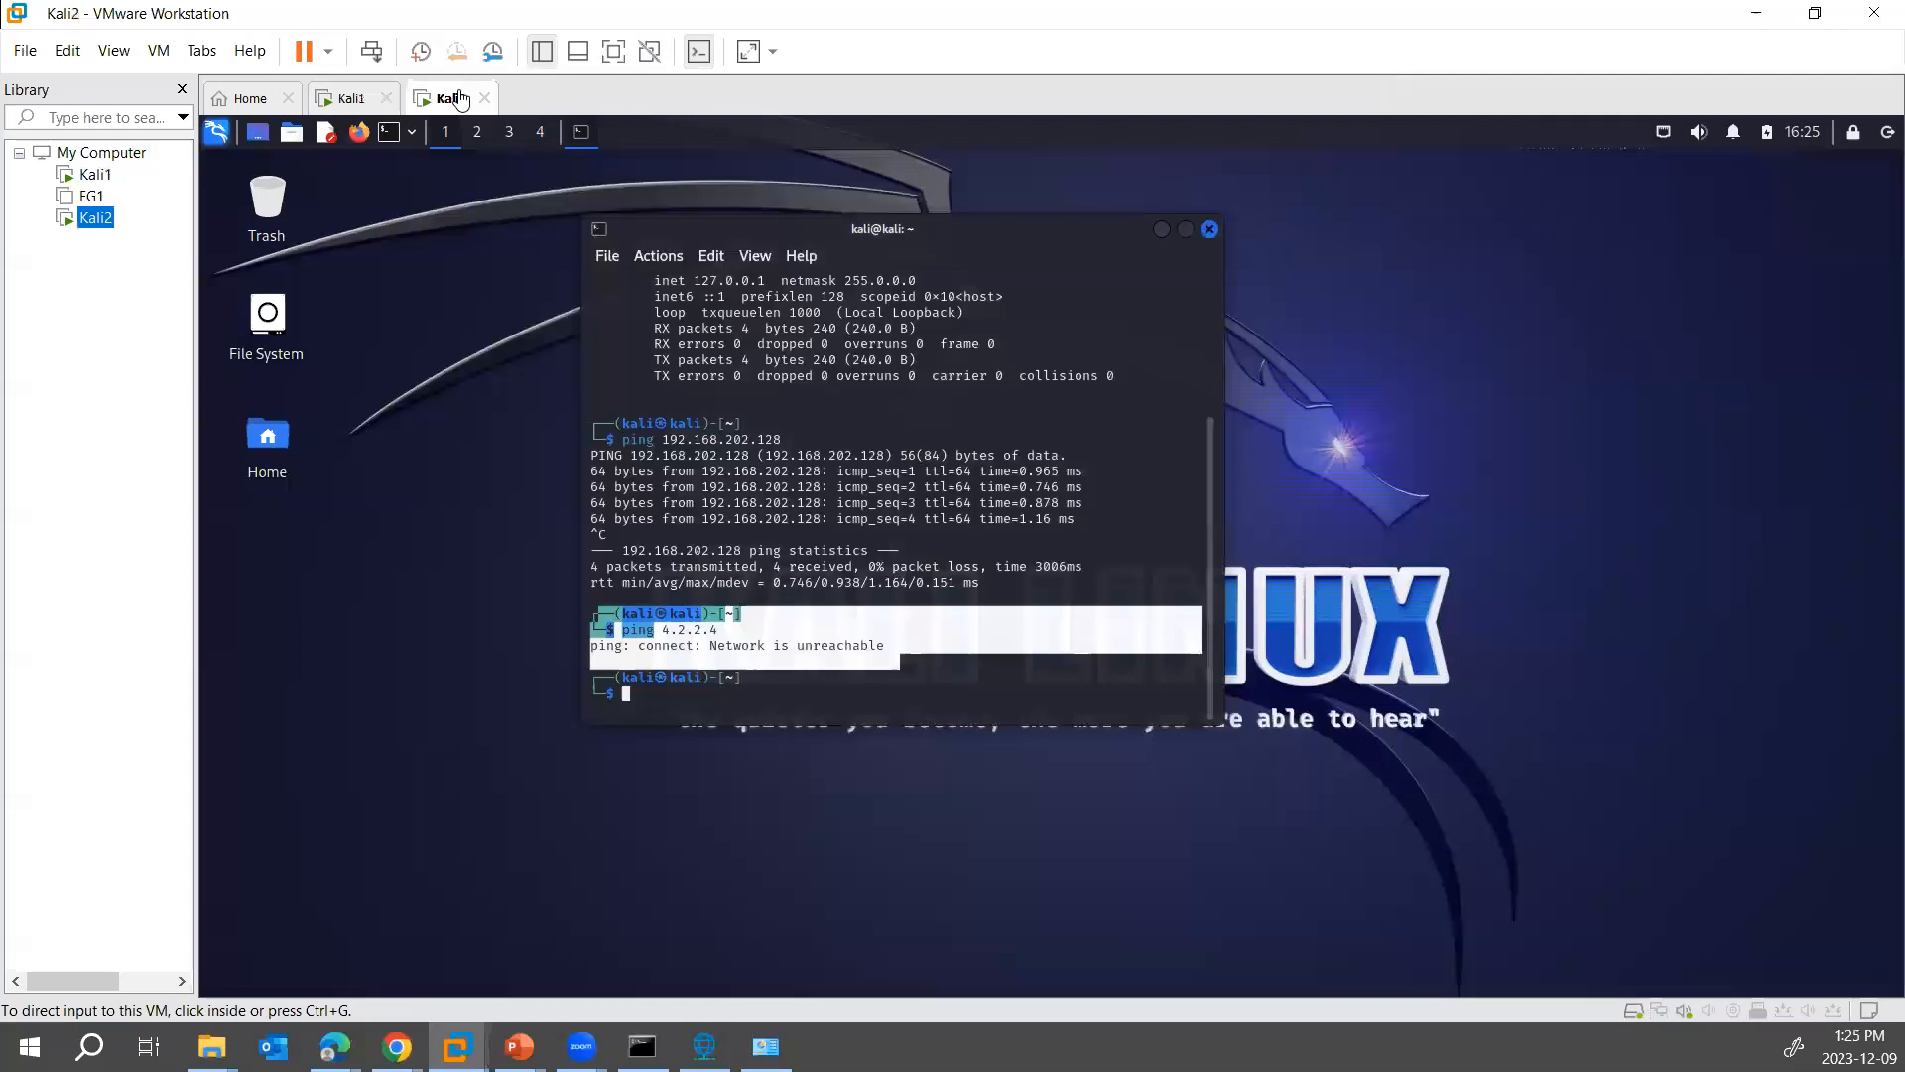
click(332, 98)
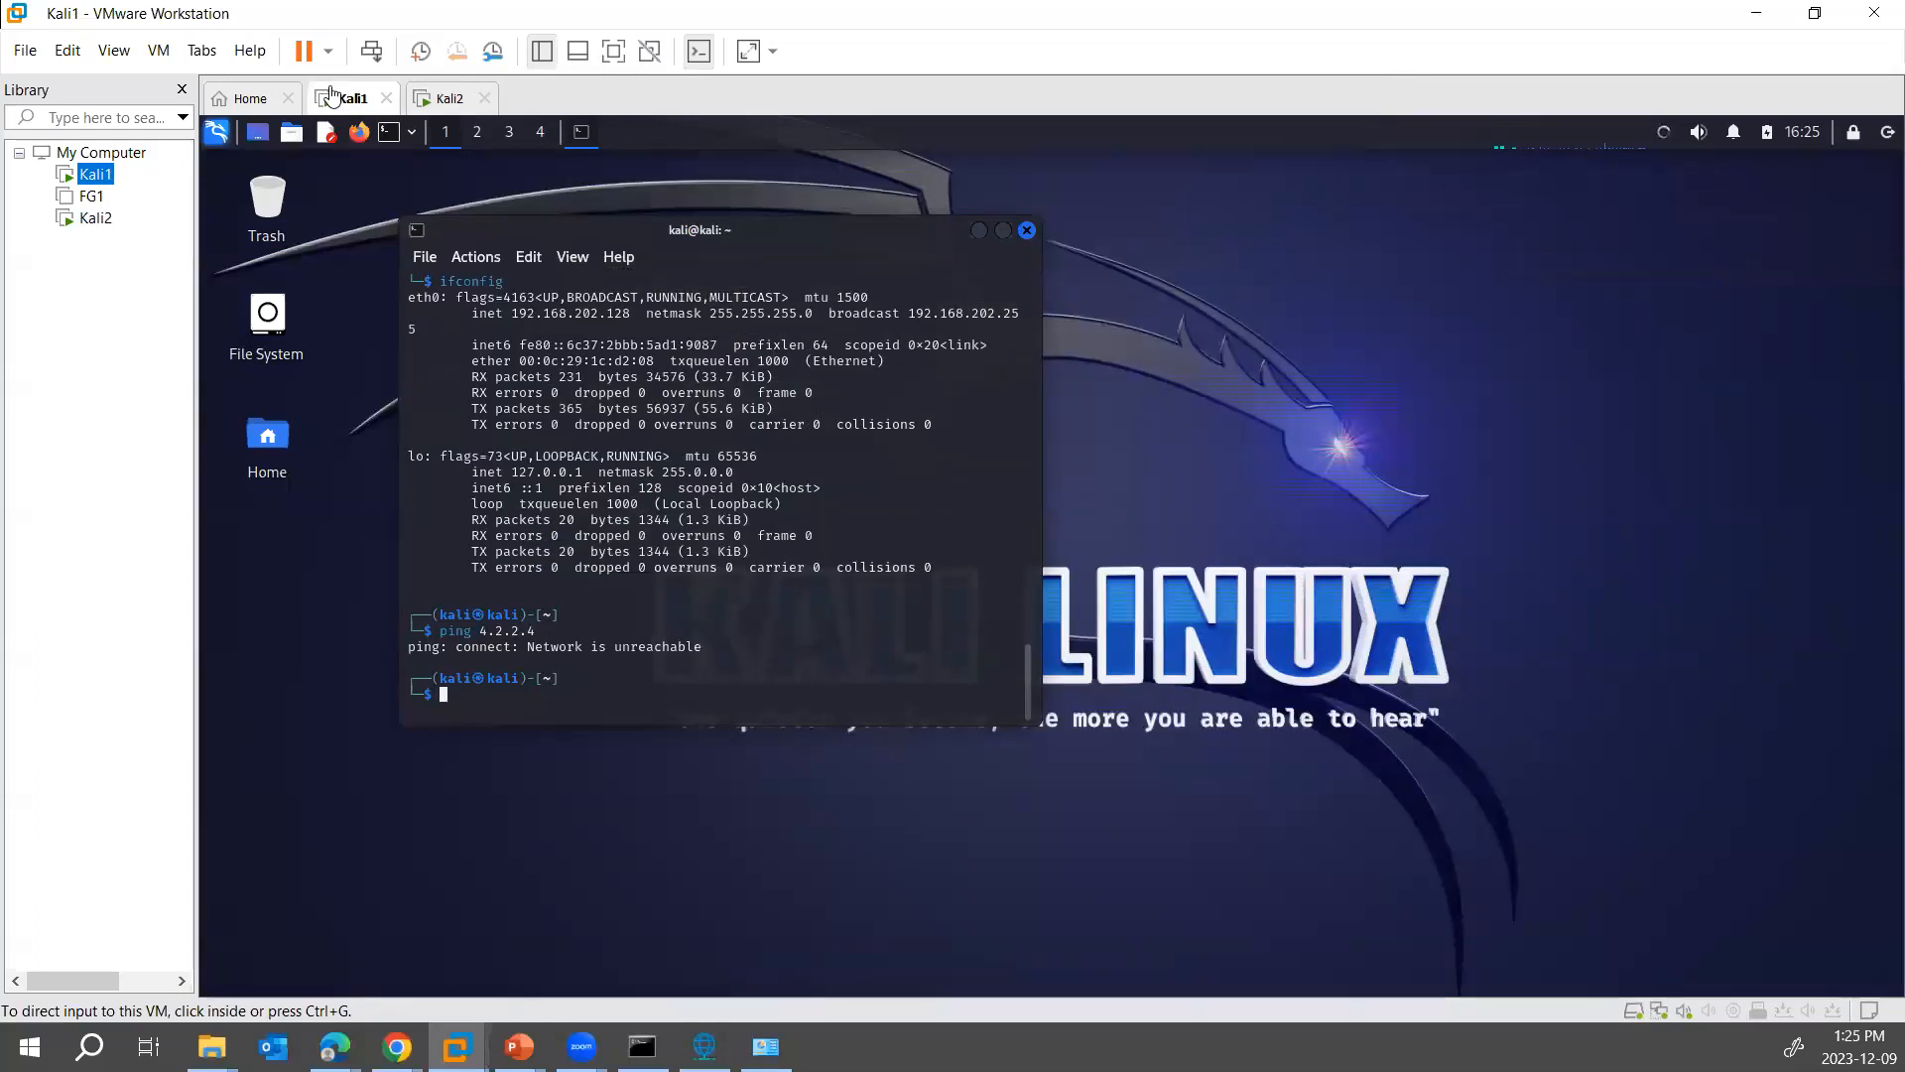
click(1665, 147)
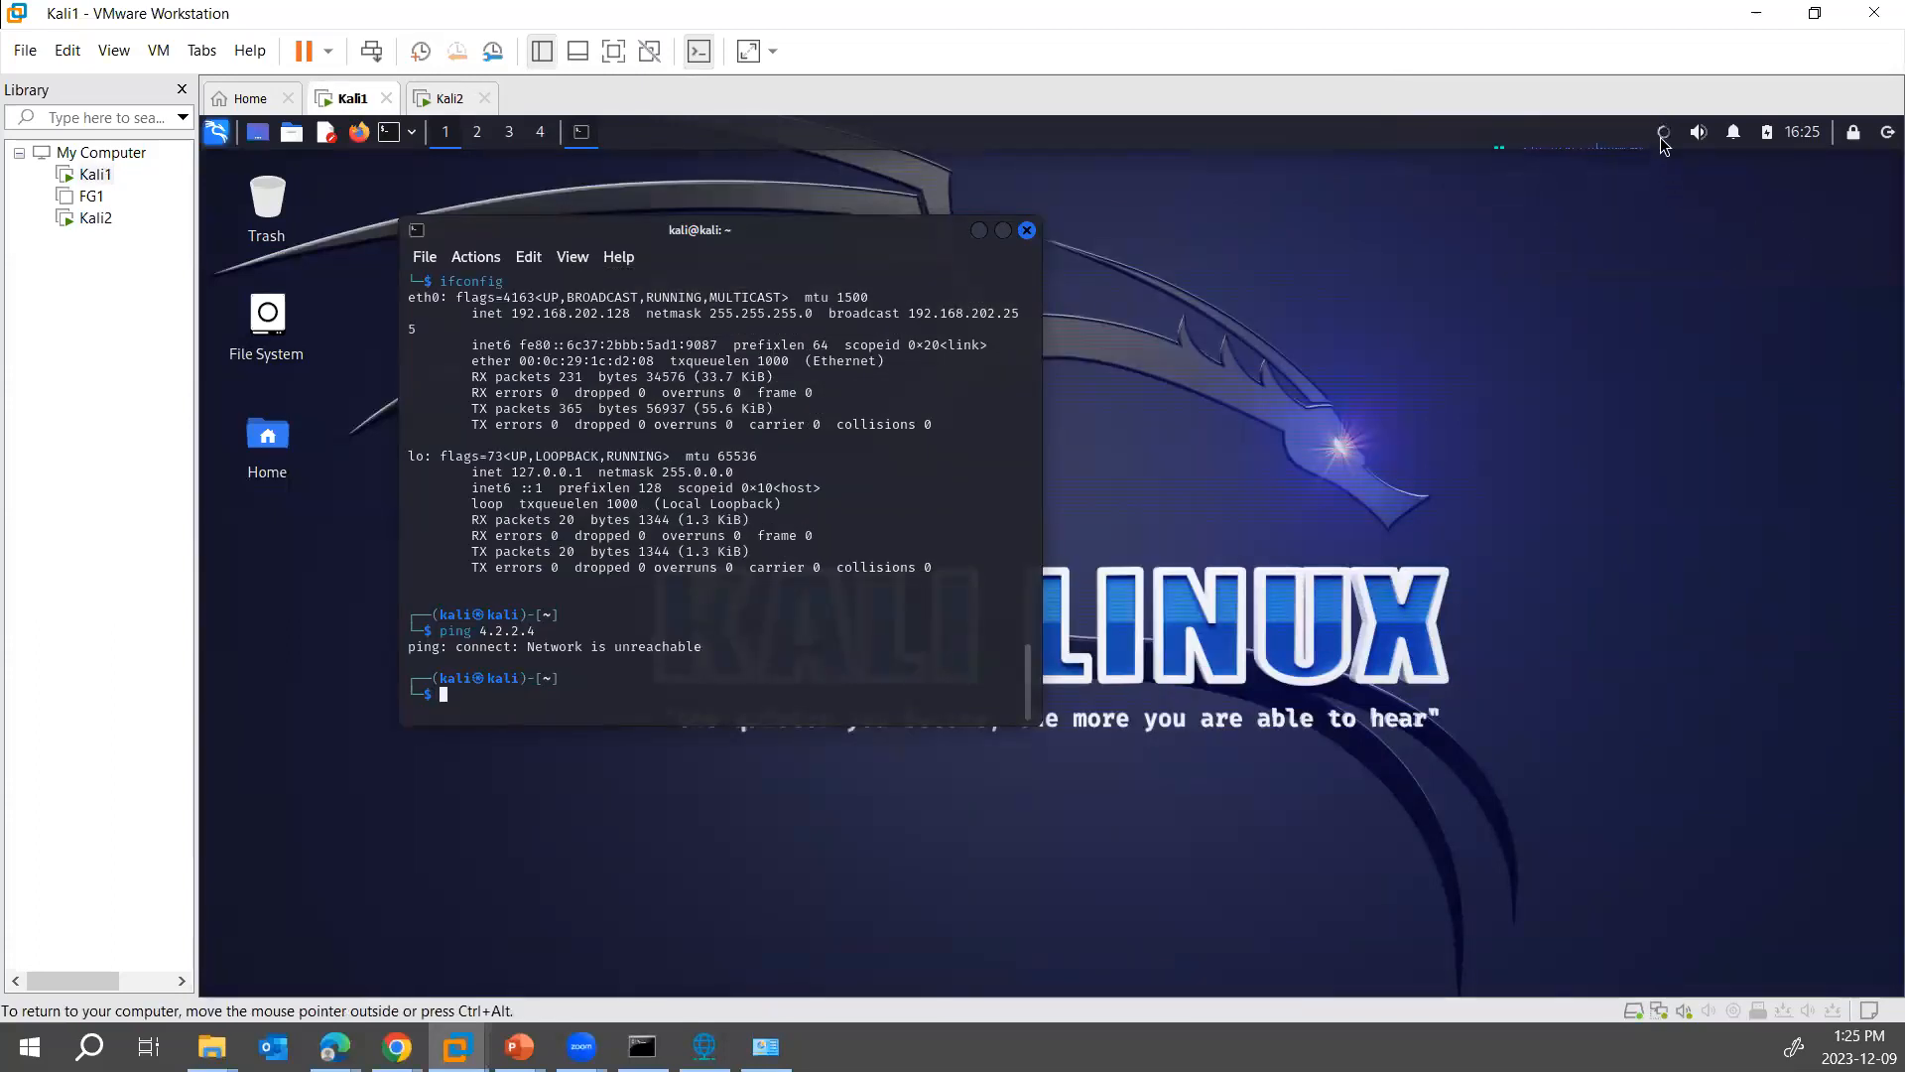
click(1664, 146)
click(1669, 252)
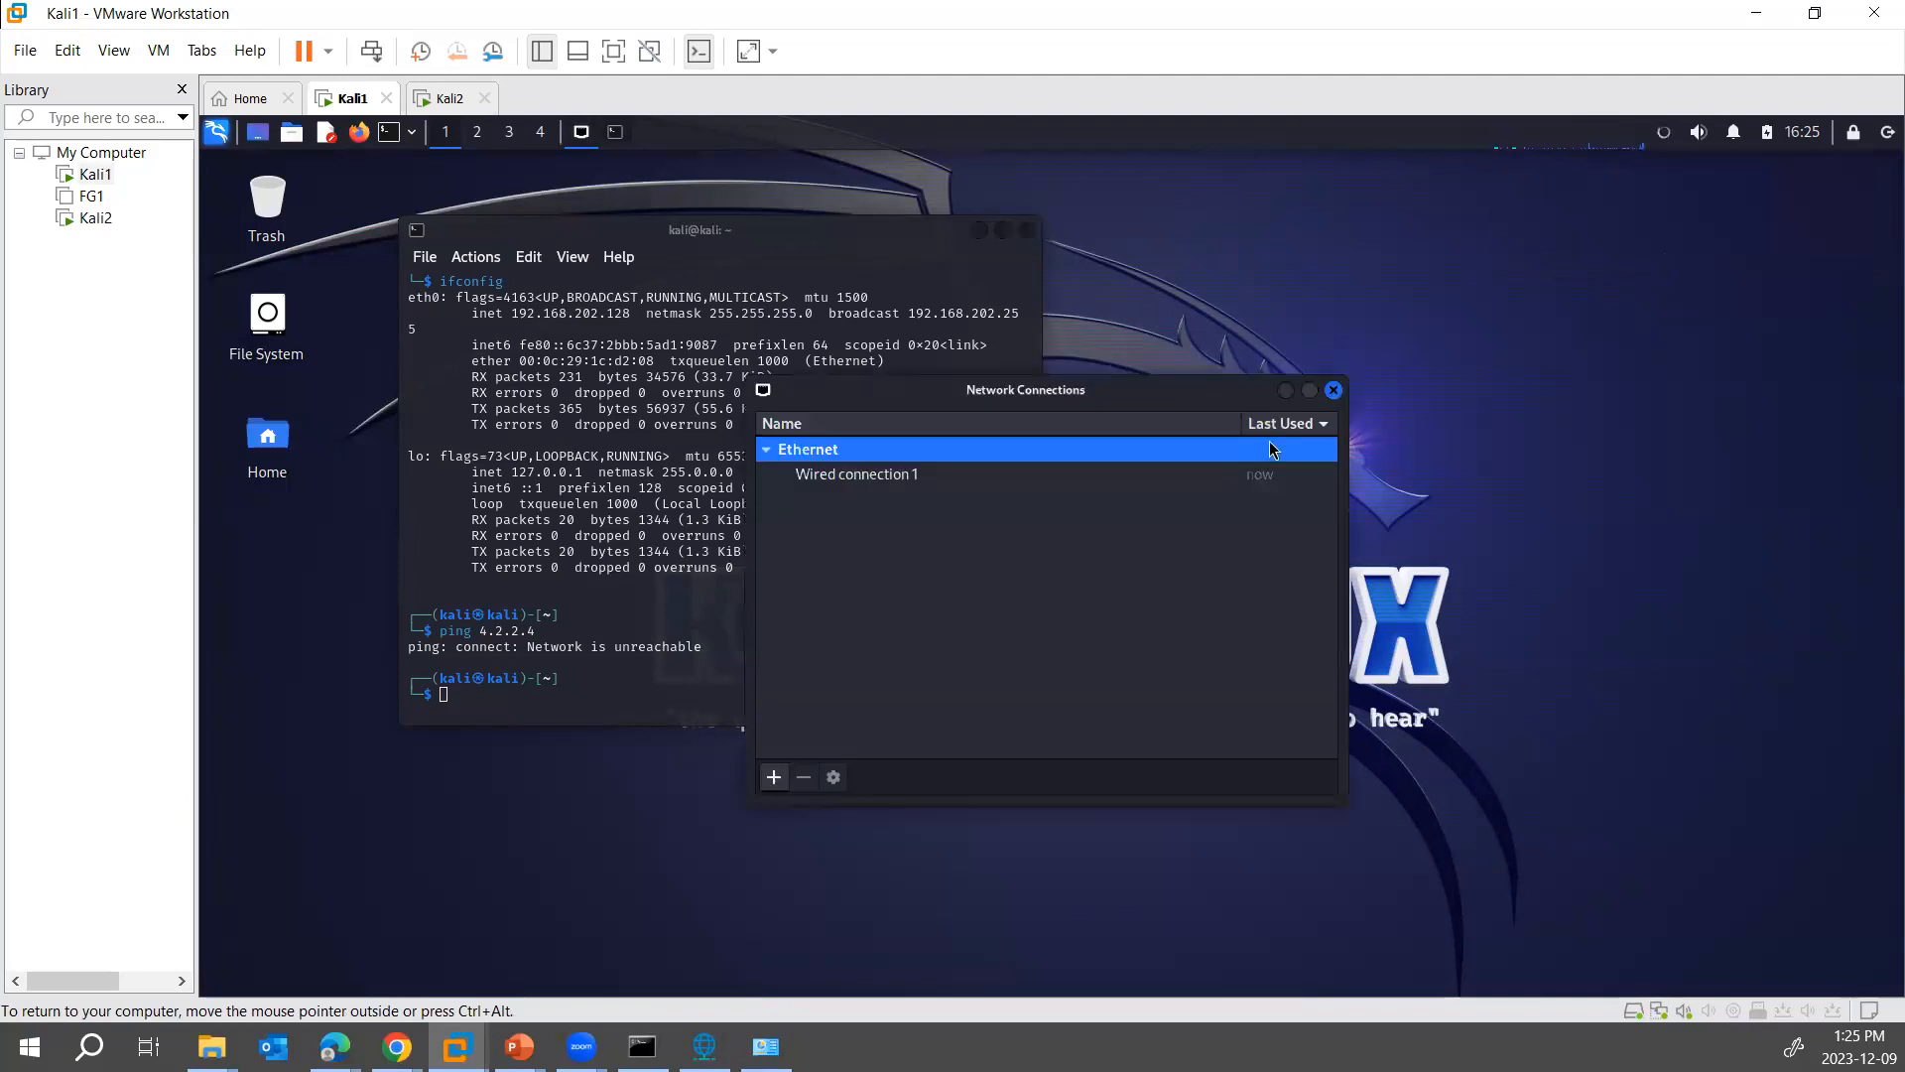
double_click(860, 474)
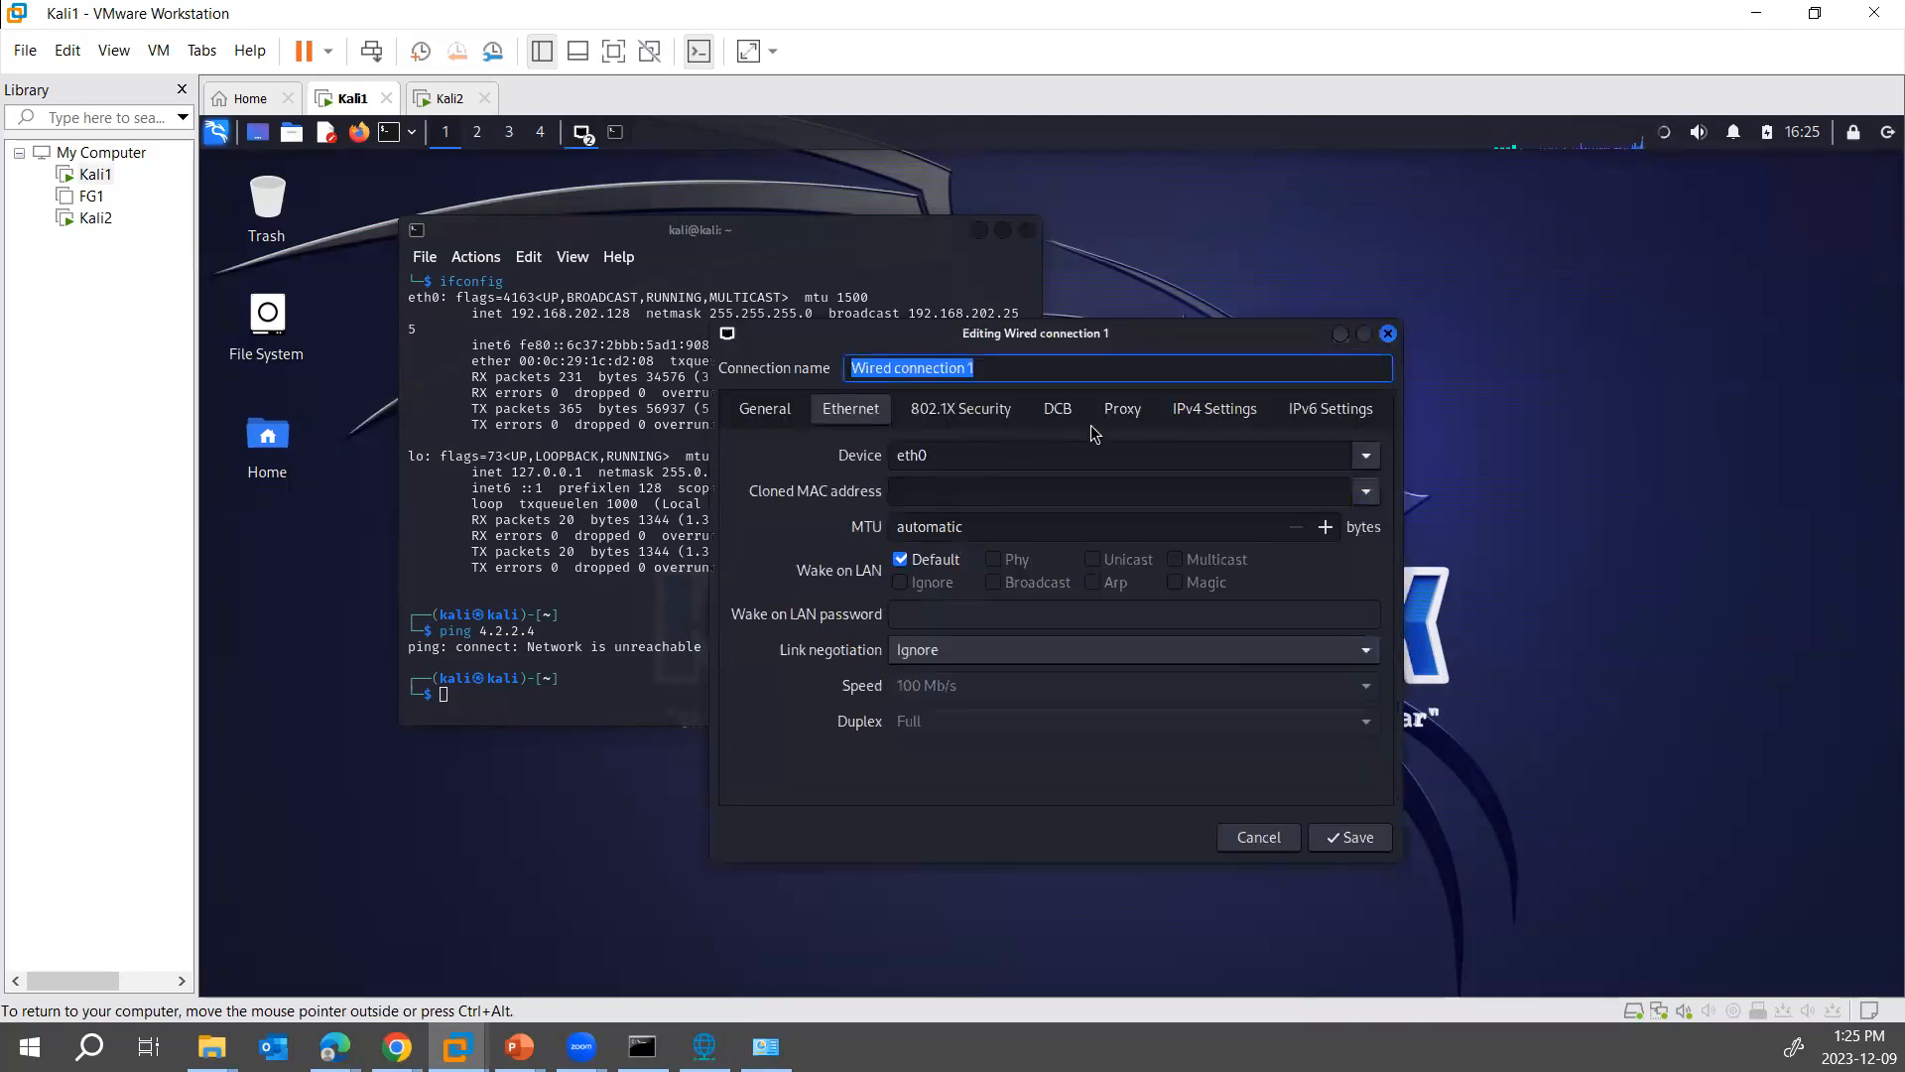
click(1195, 409)
click(956, 453)
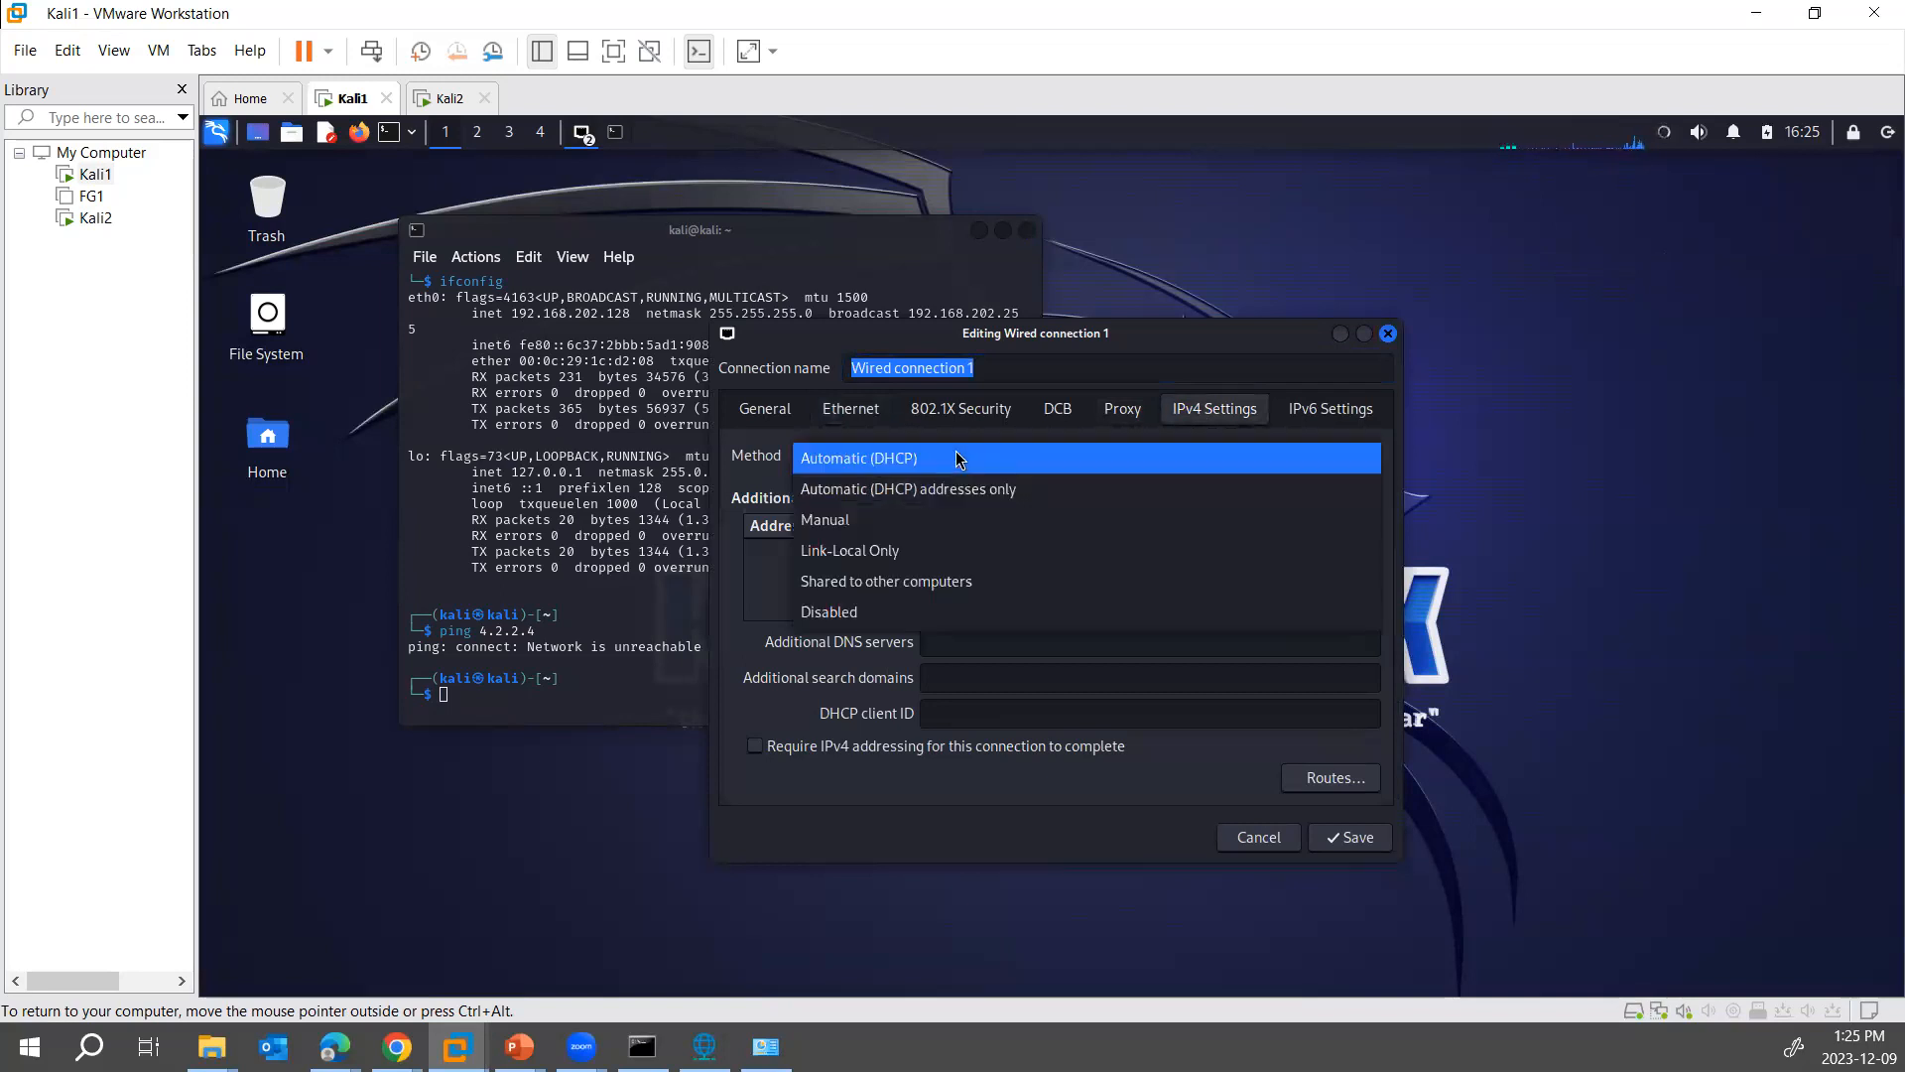
click(892, 522)
- Add the IPv4 address 192.168.1.1 with netmask 24 to Kali1's Wired connection 1, save it and close Network Connections
click(1347, 534)
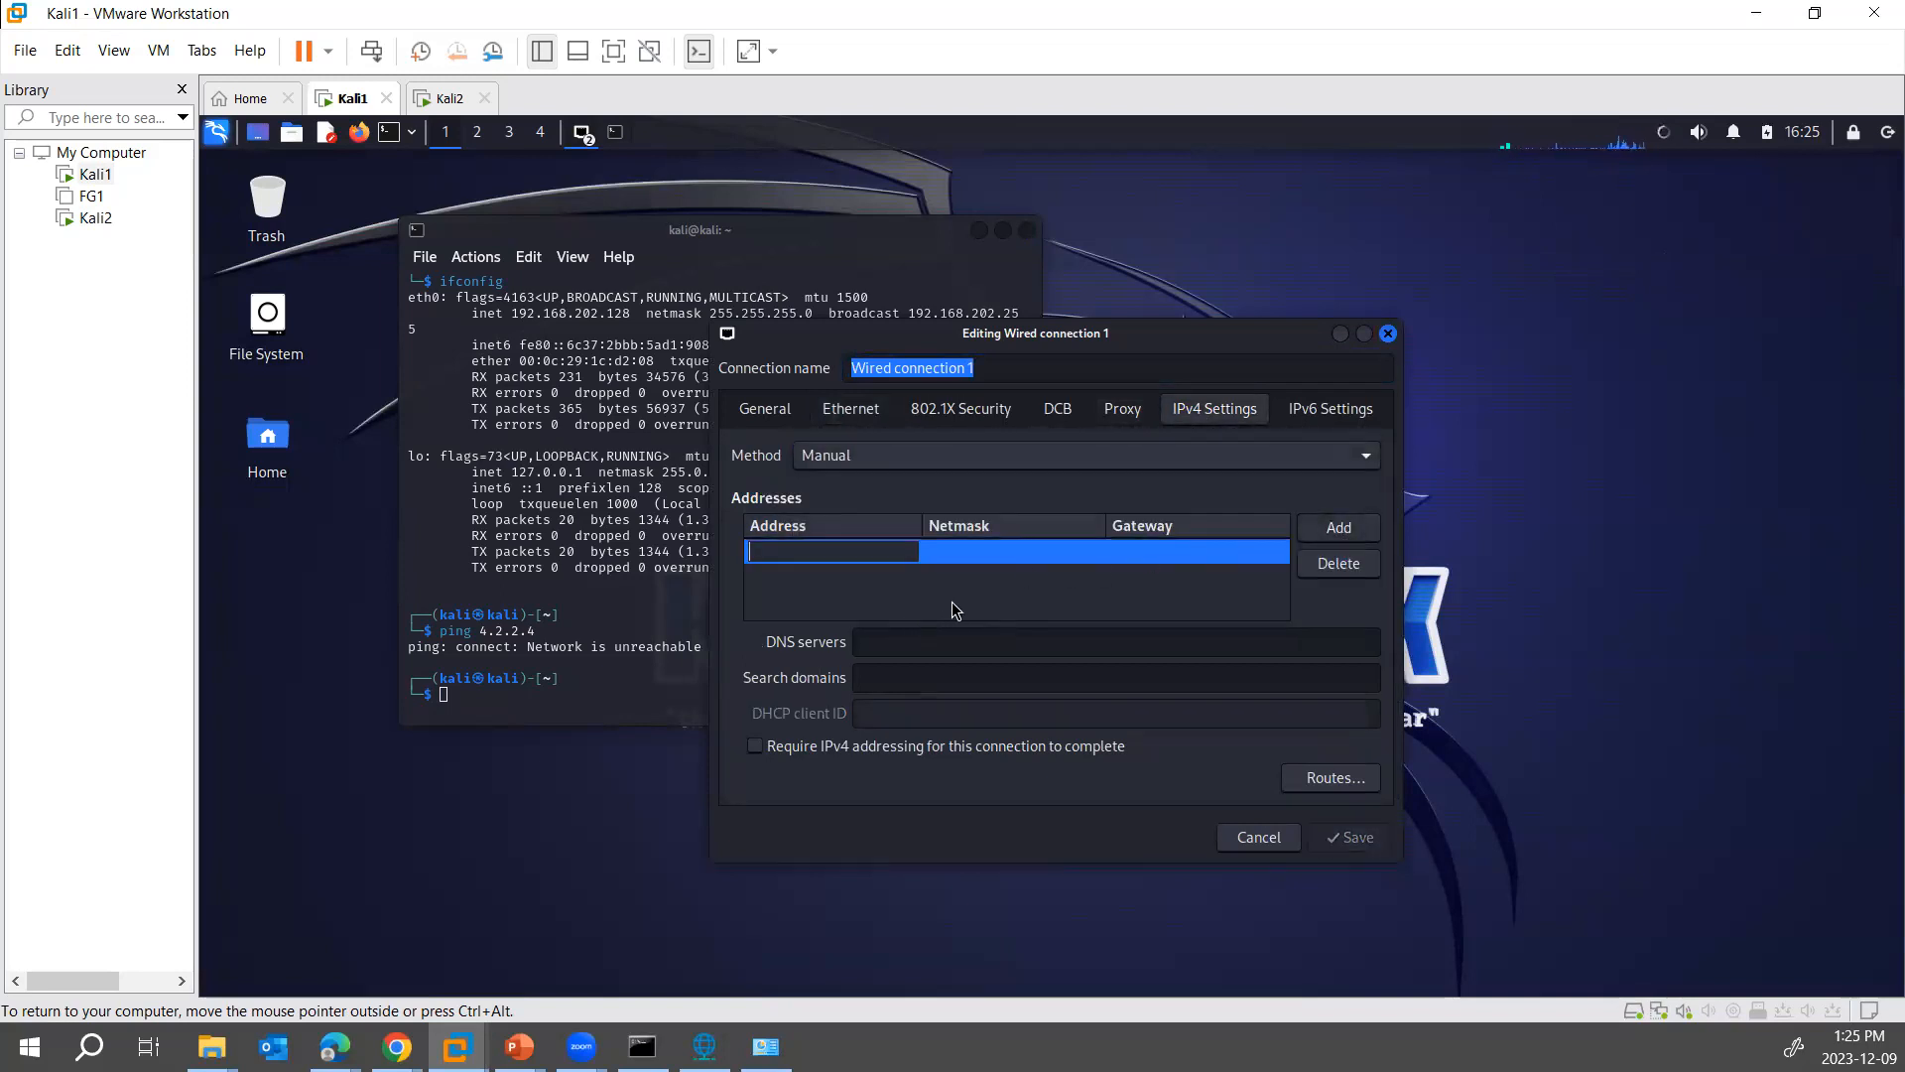
text(192.168.)
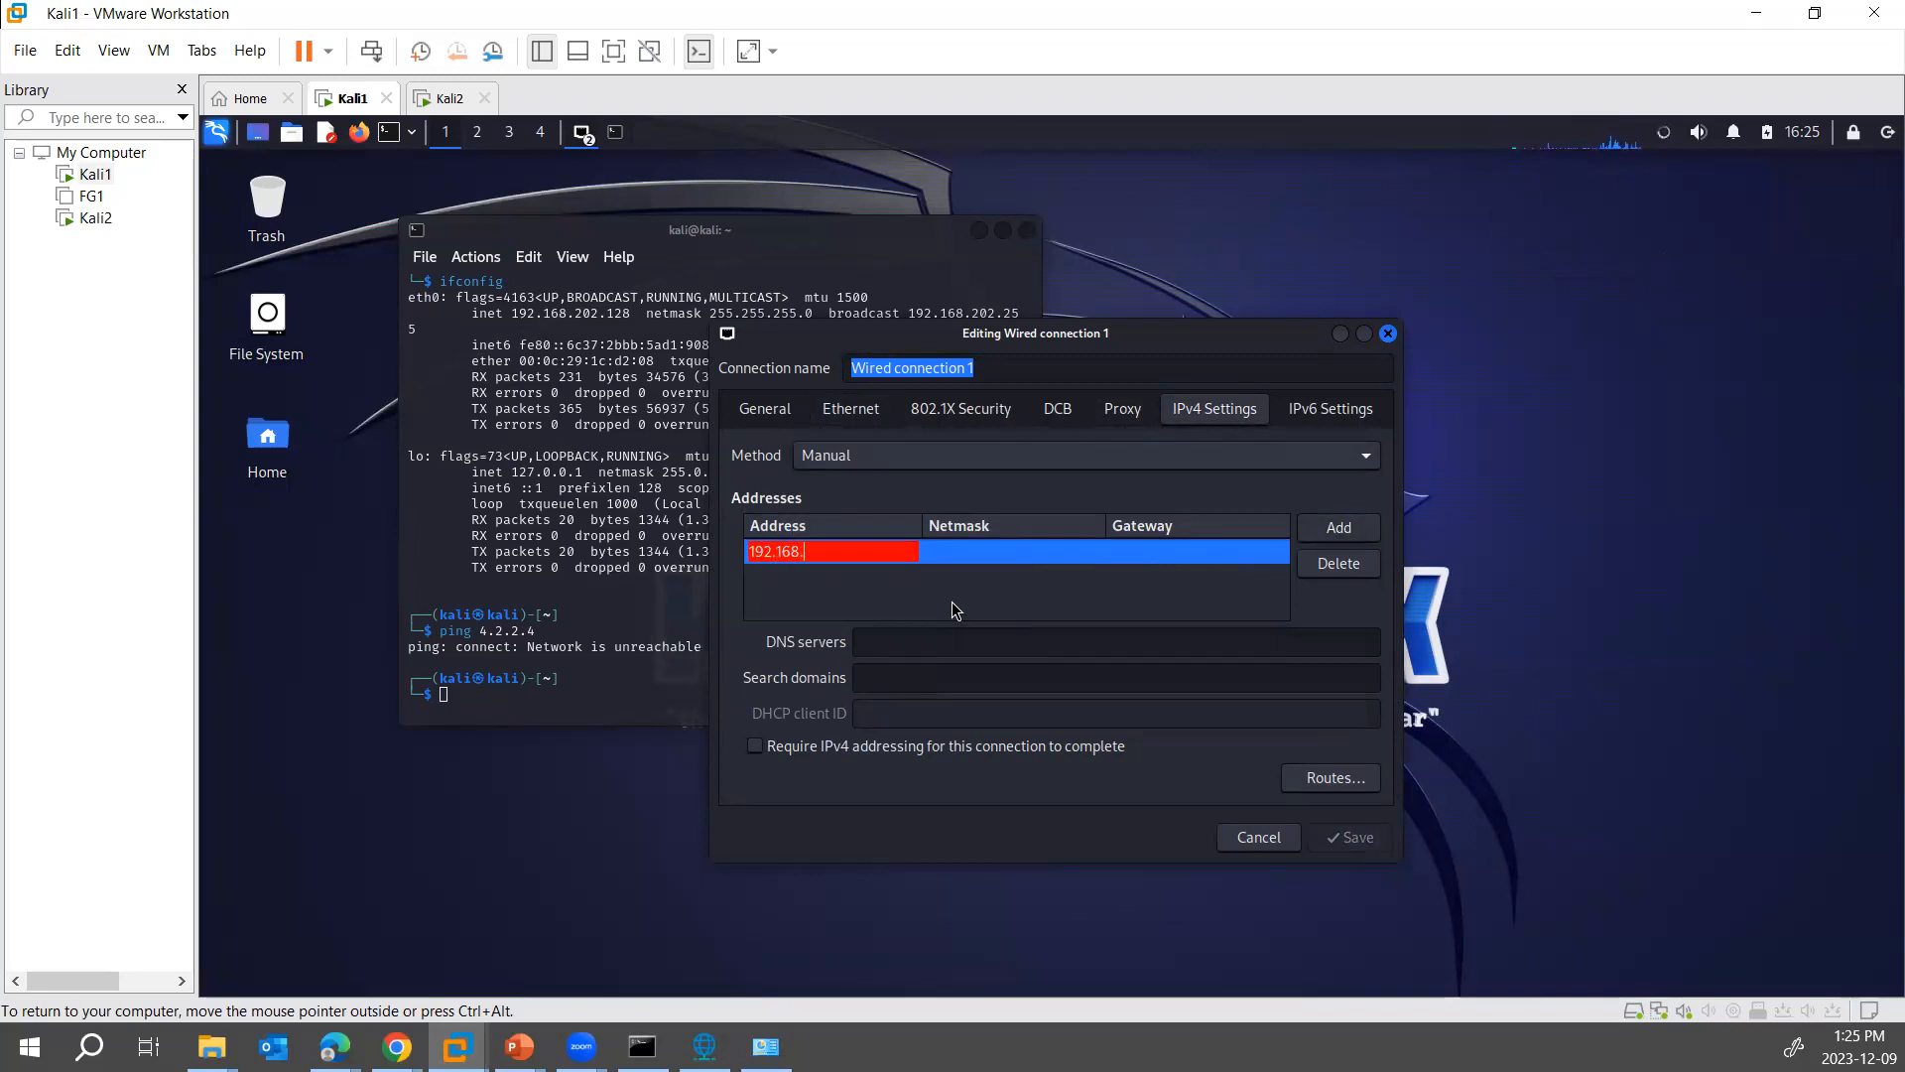
text(1.1)
key(Tab)
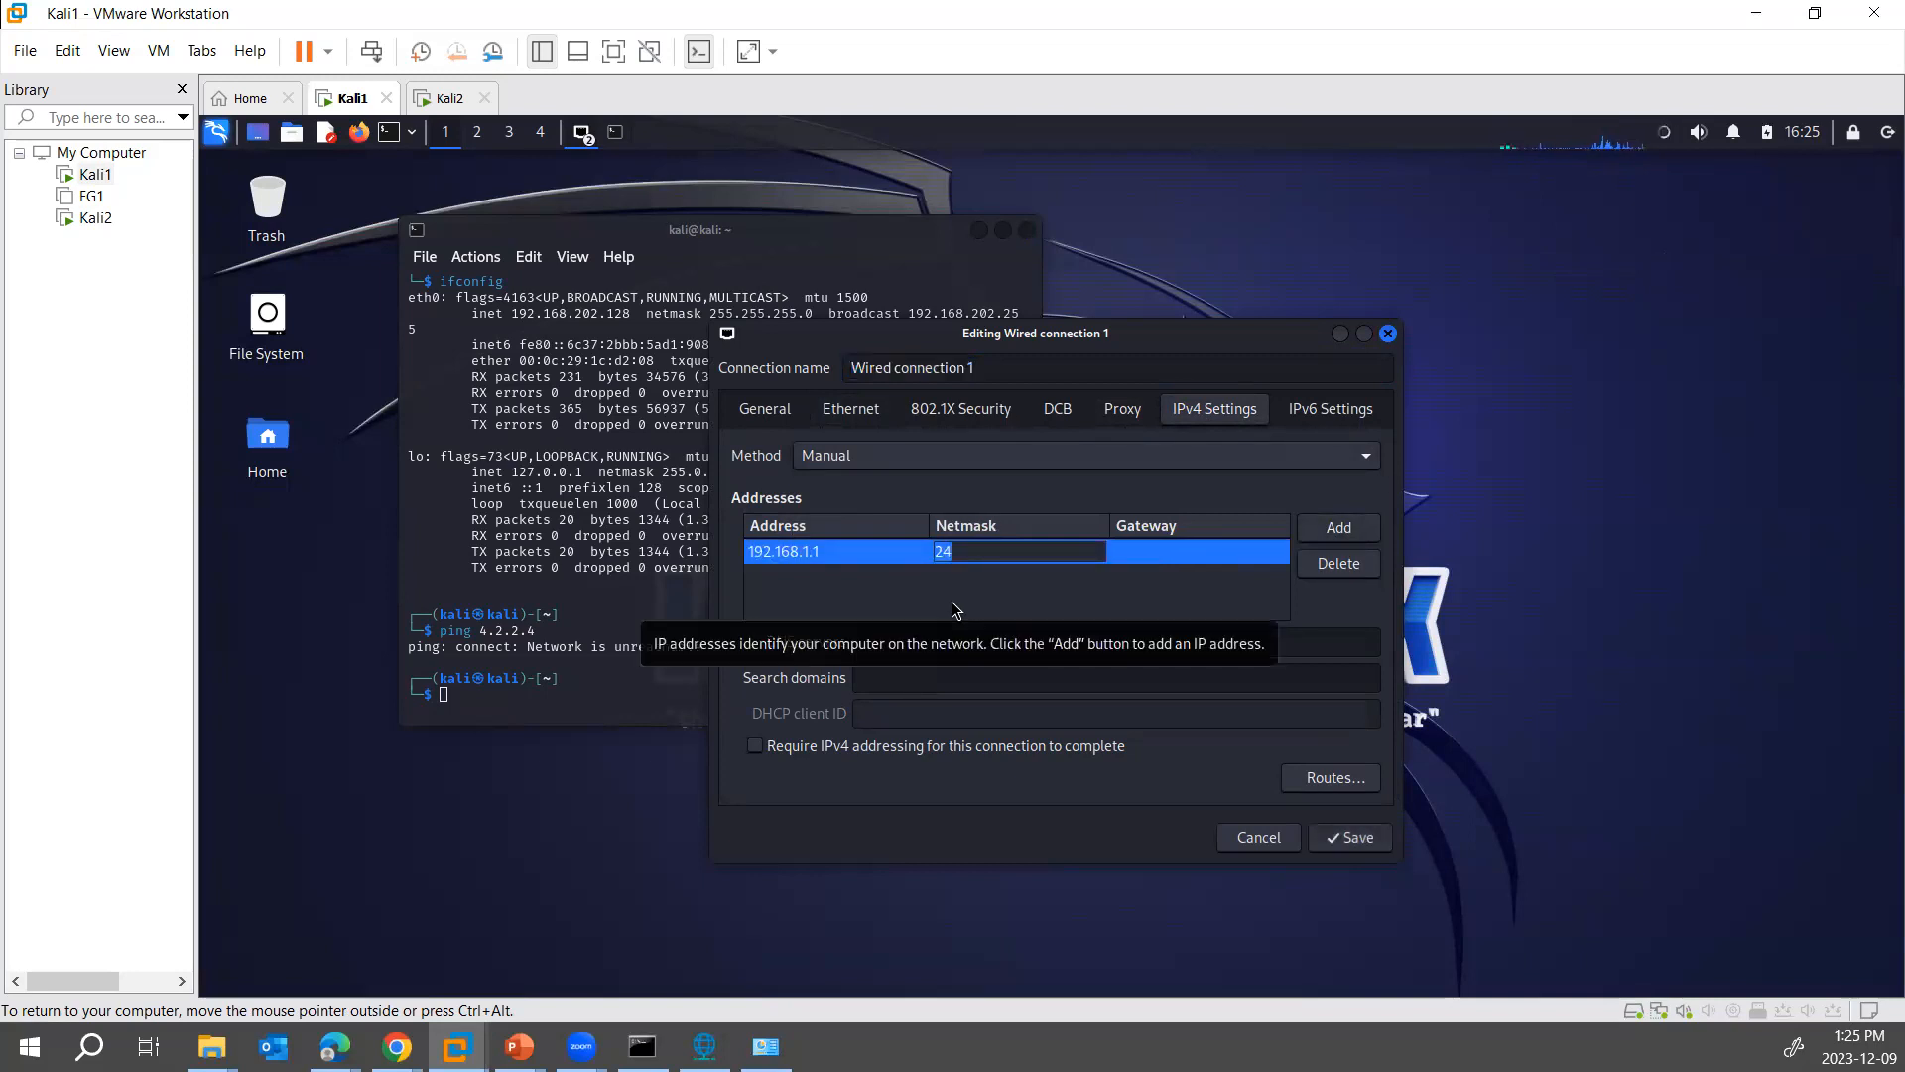
click(1326, 837)
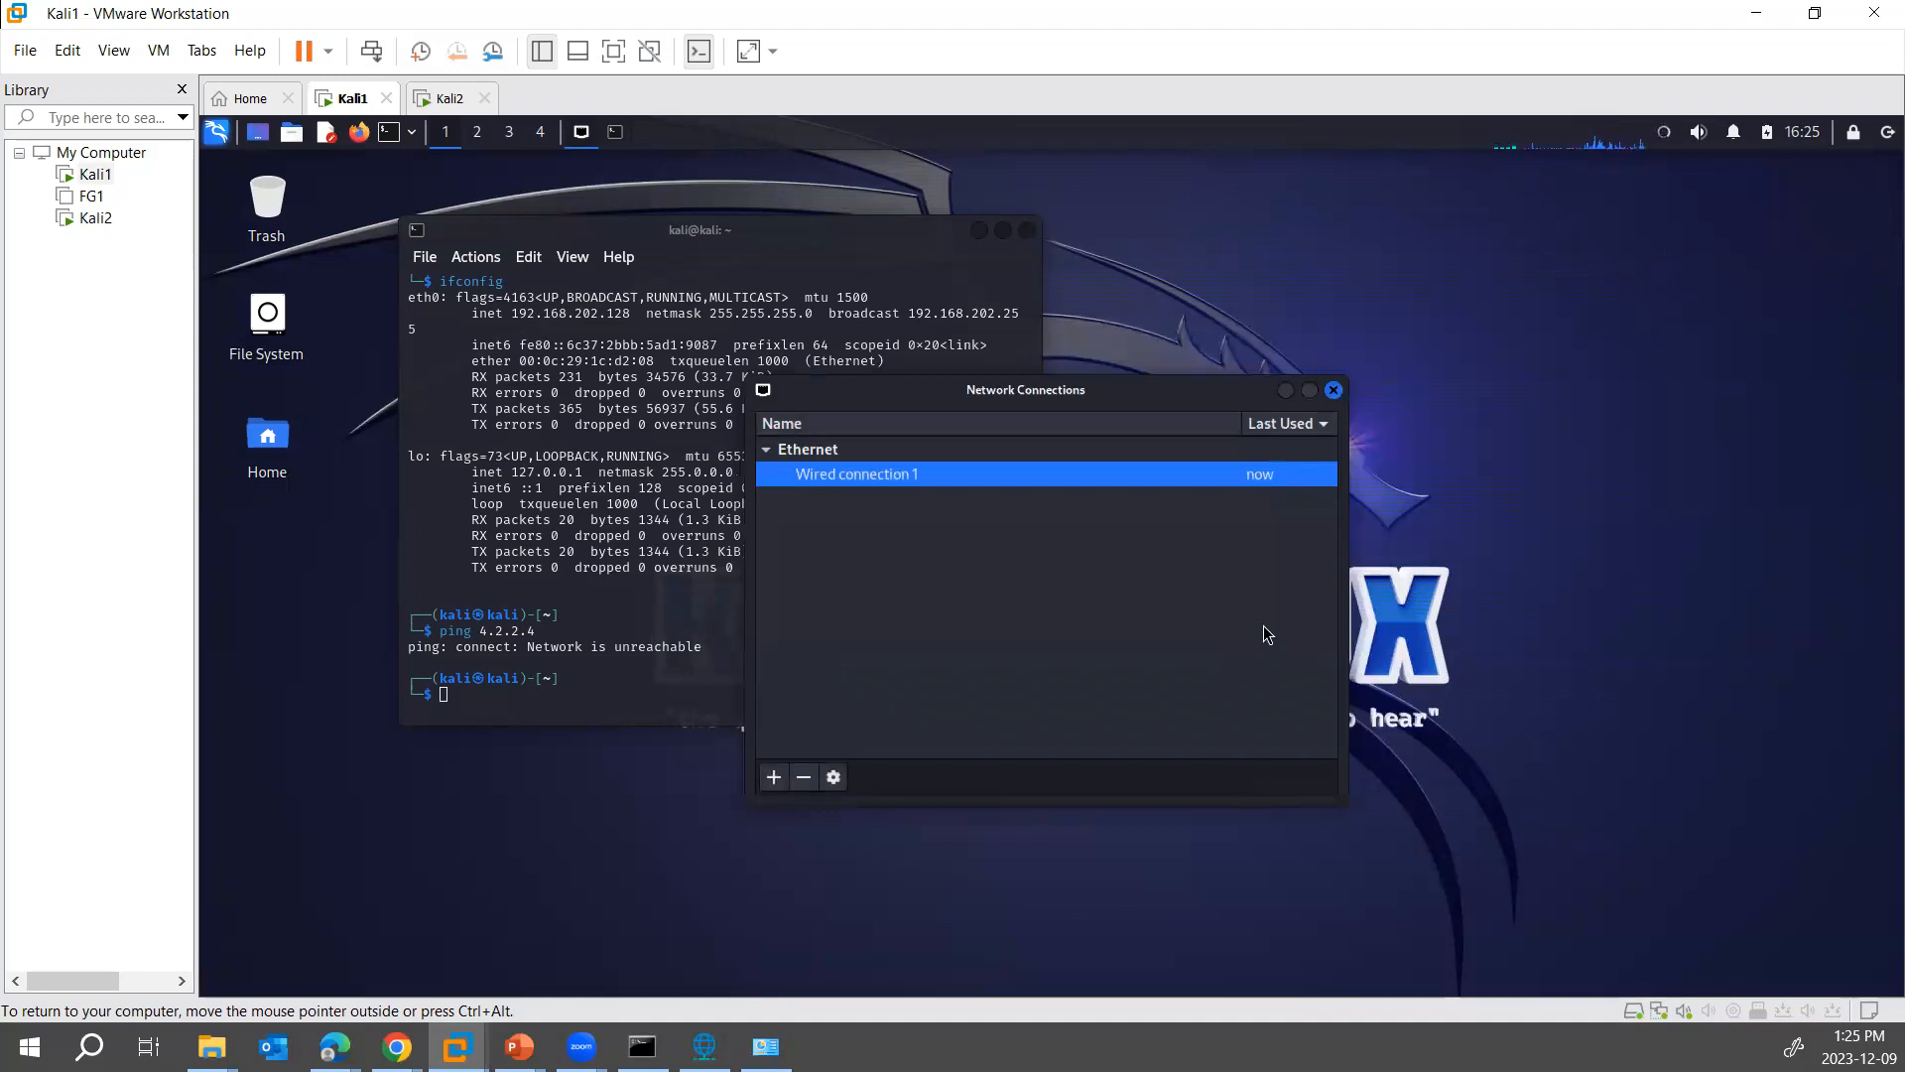
click(1334, 390)
- Disconnect and reconnect Kali1's Wired connection 1 to apply the manual IPv4 address
click(1664, 132)
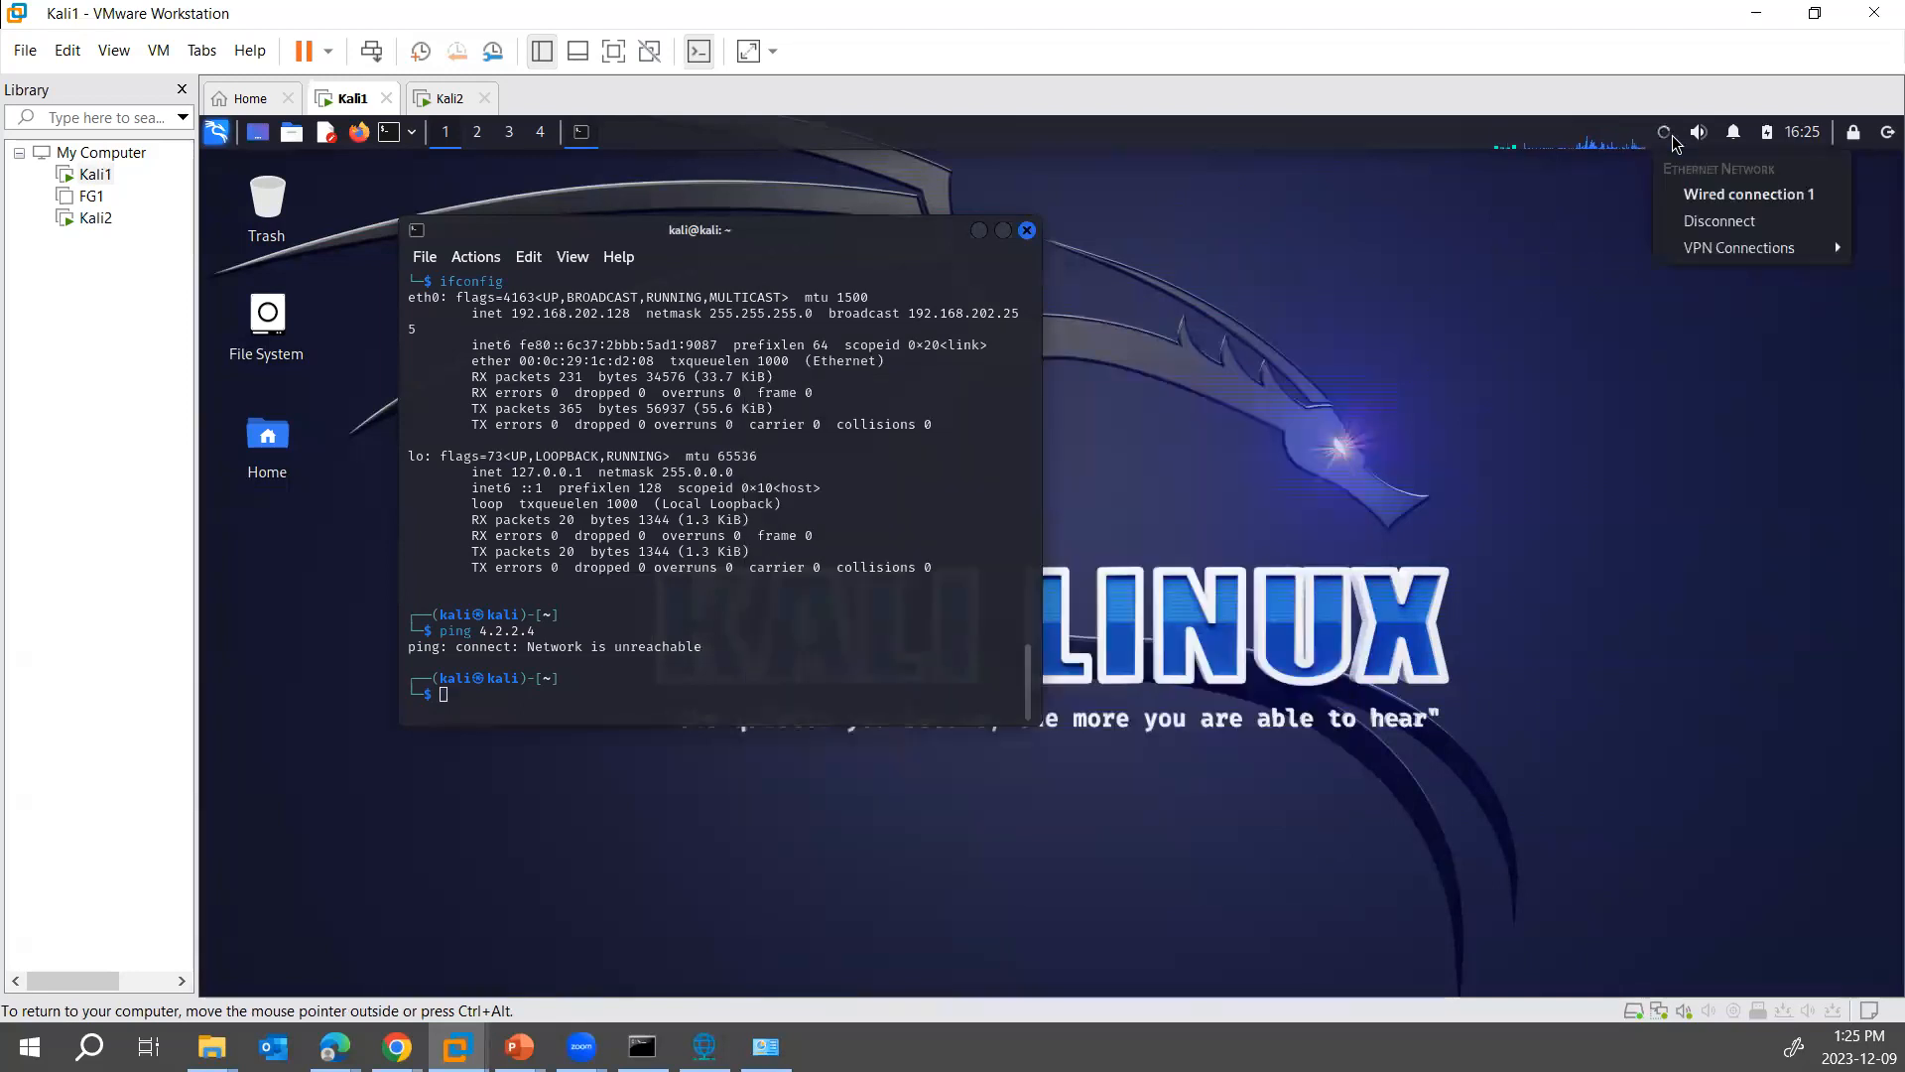
click(1687, 220)
click(1665, 139)
click(1679, 241)
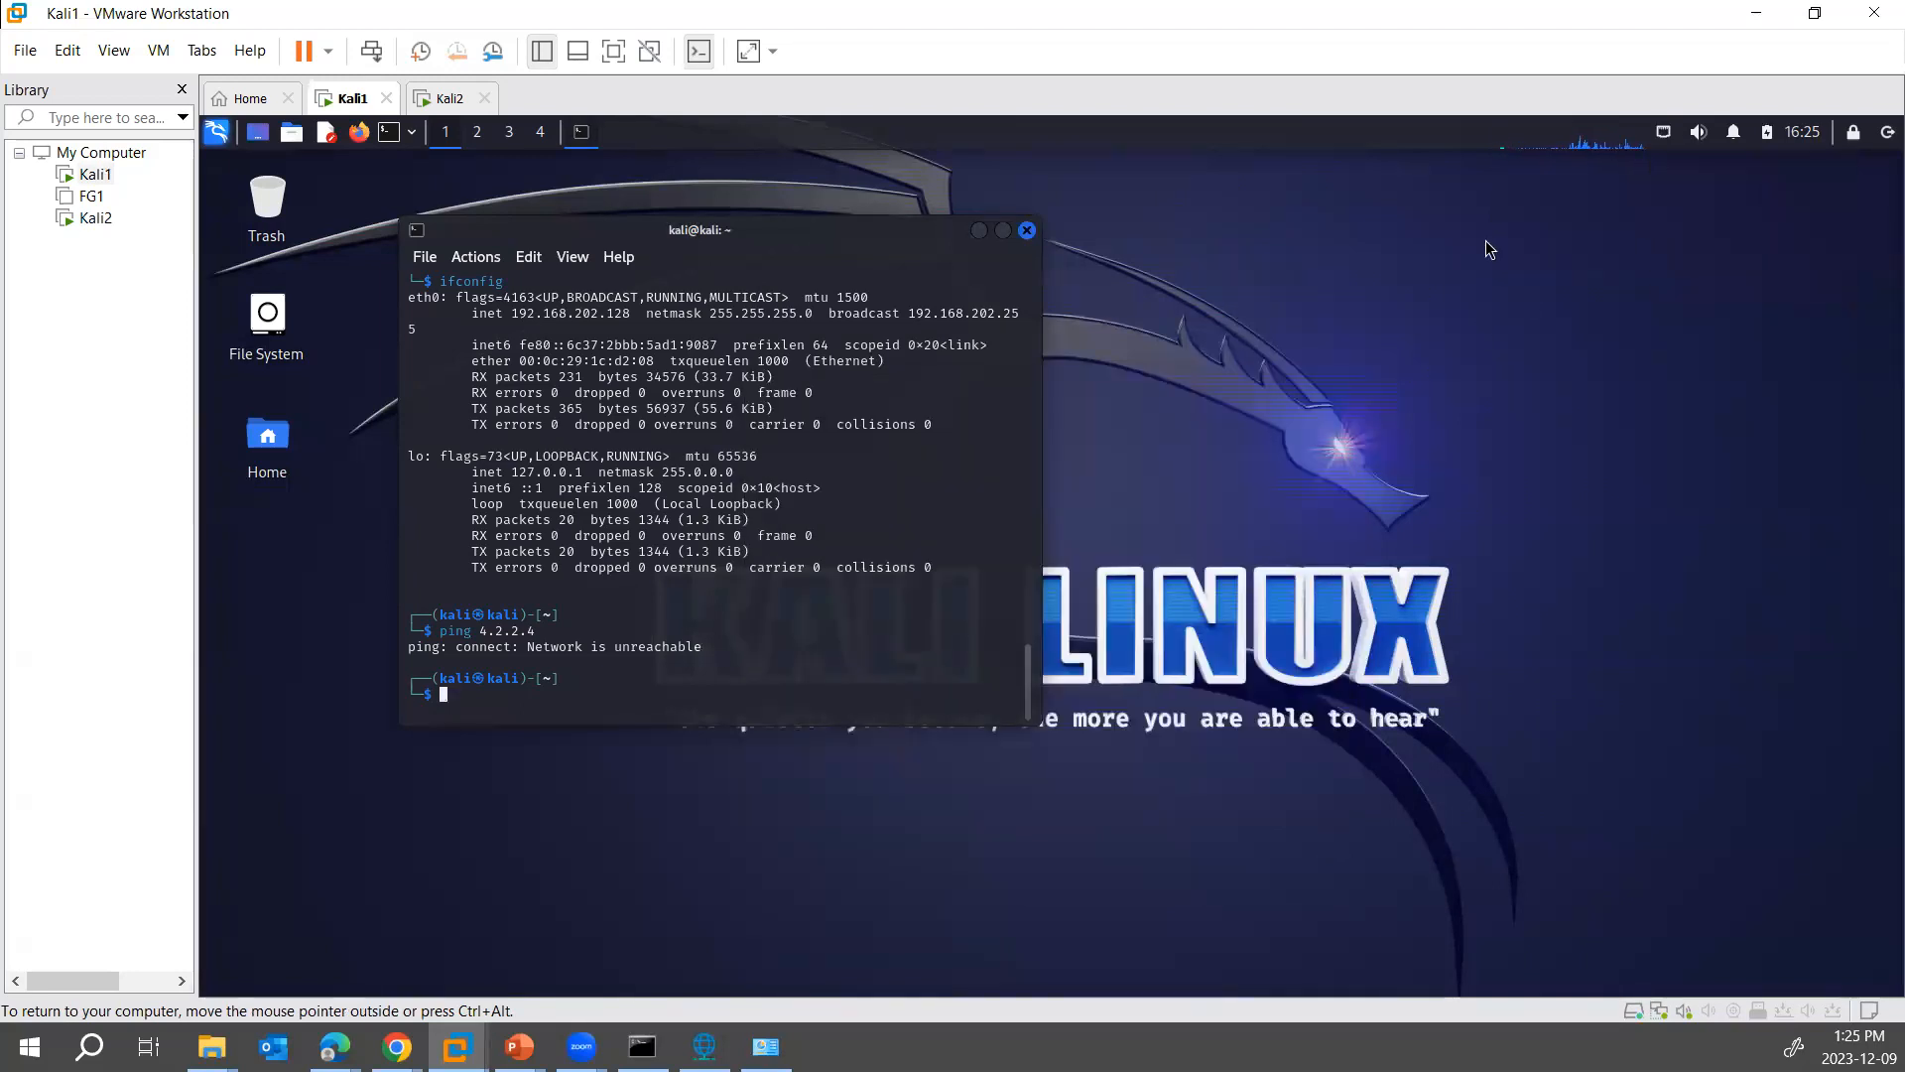
- Switch to Kali2, open its Wired connection 1 for editing and set the IPv4 method to Manual
click(451, 100)
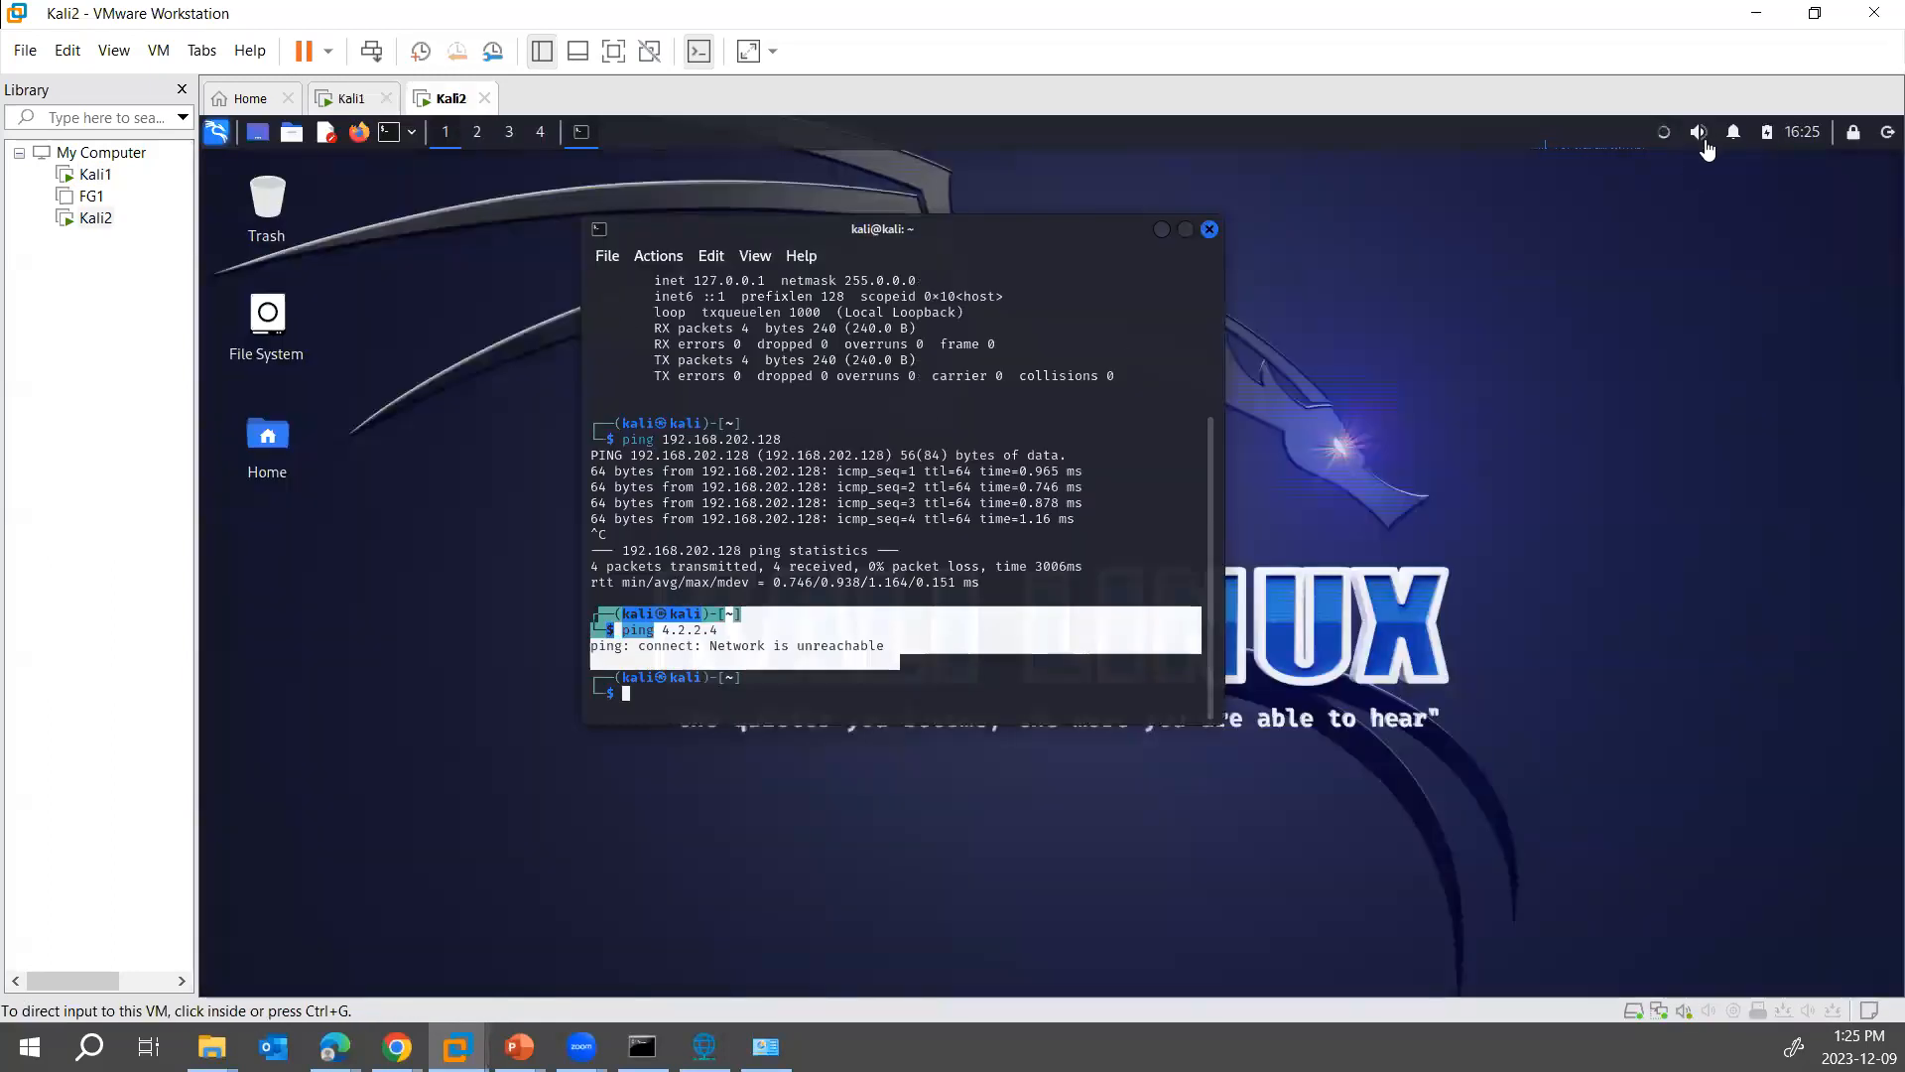
click(1664, 134)
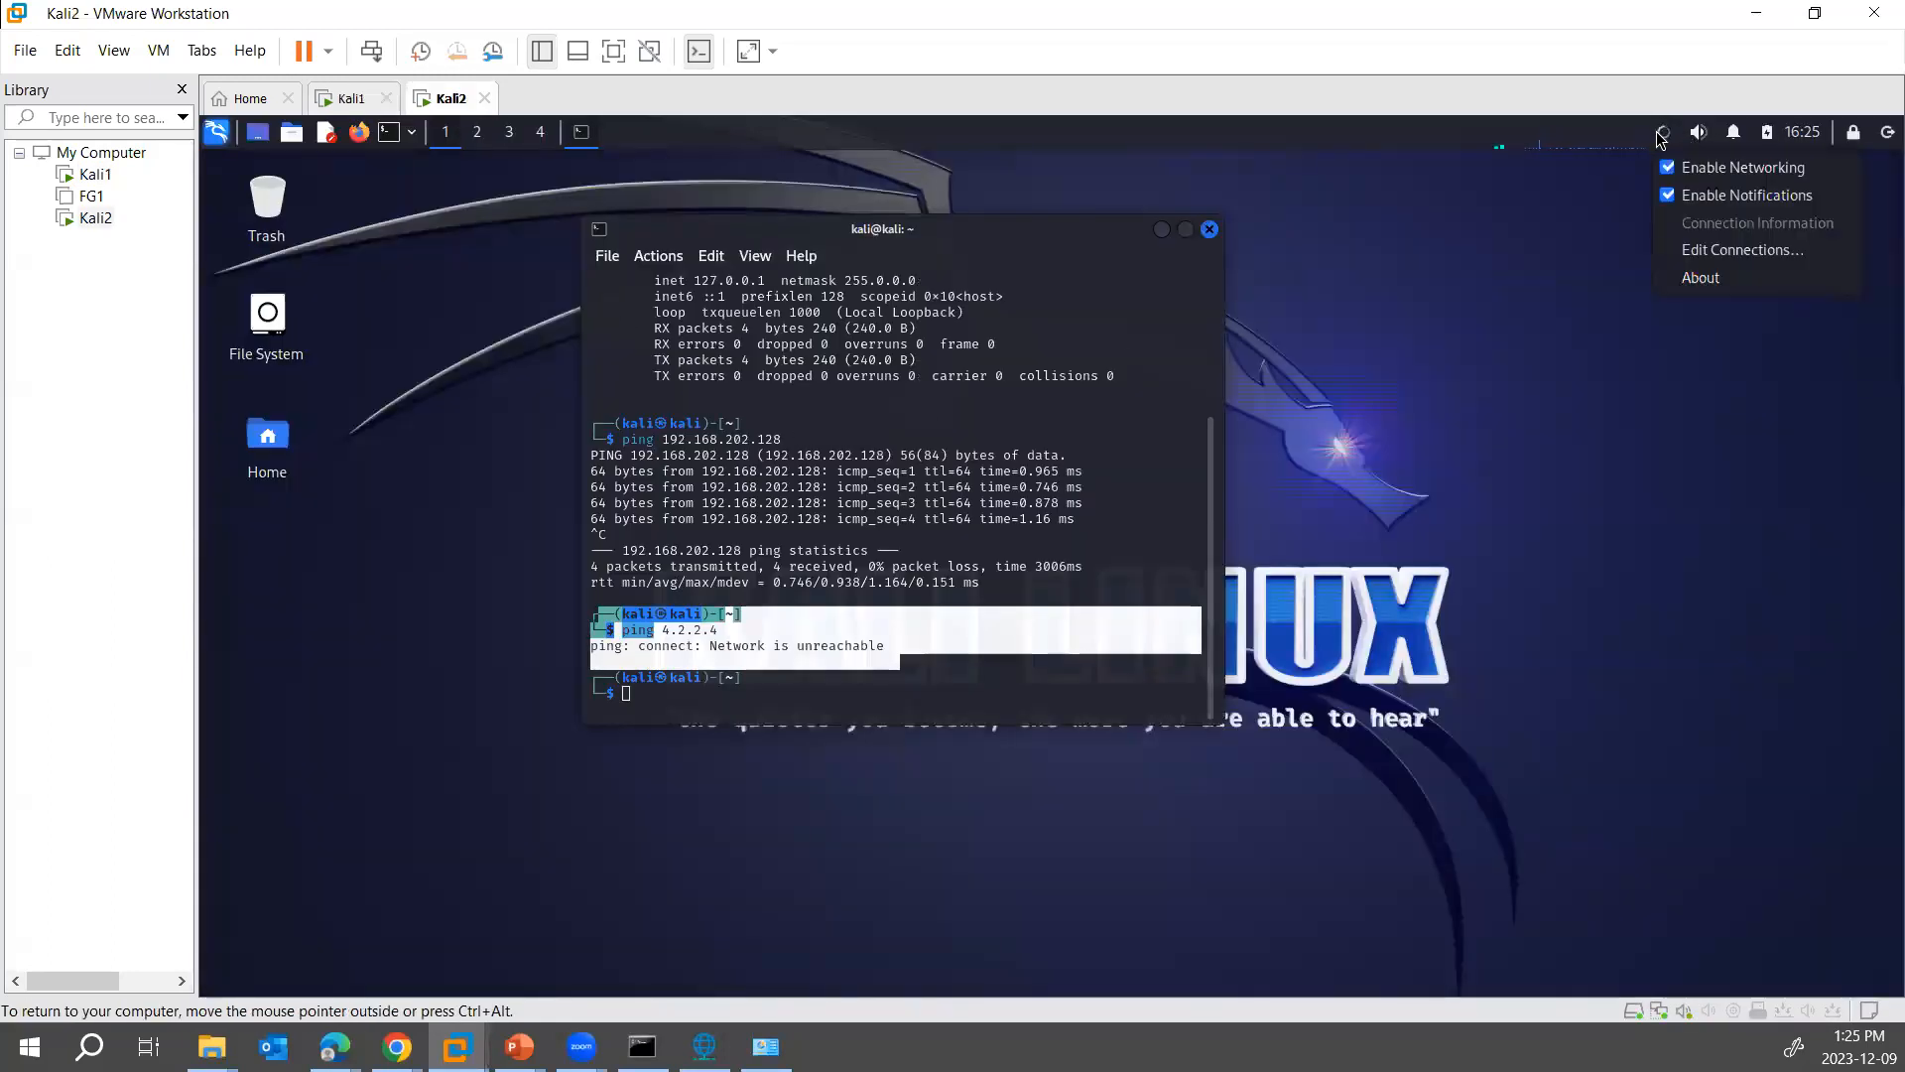
click(1692, 249)
double_click(861, 474)
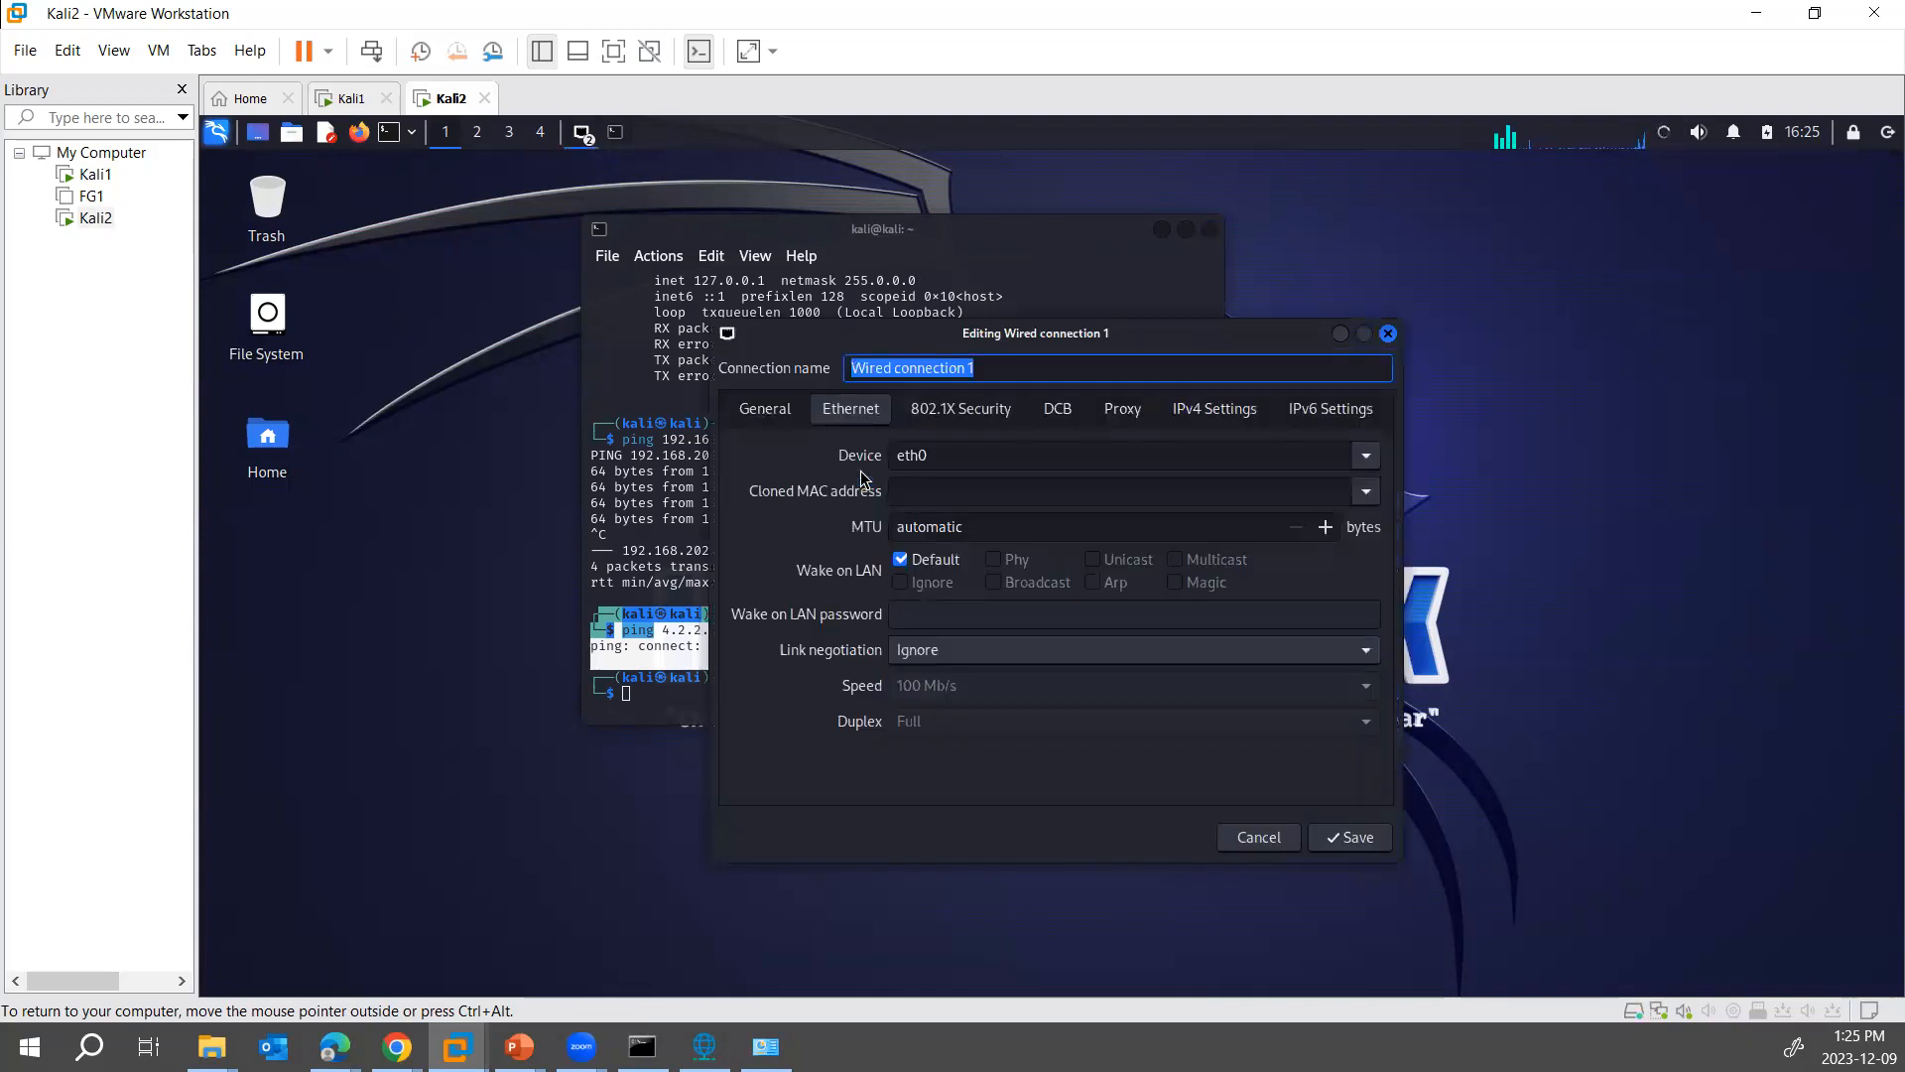
click(1214, 408)
click(894, 455)
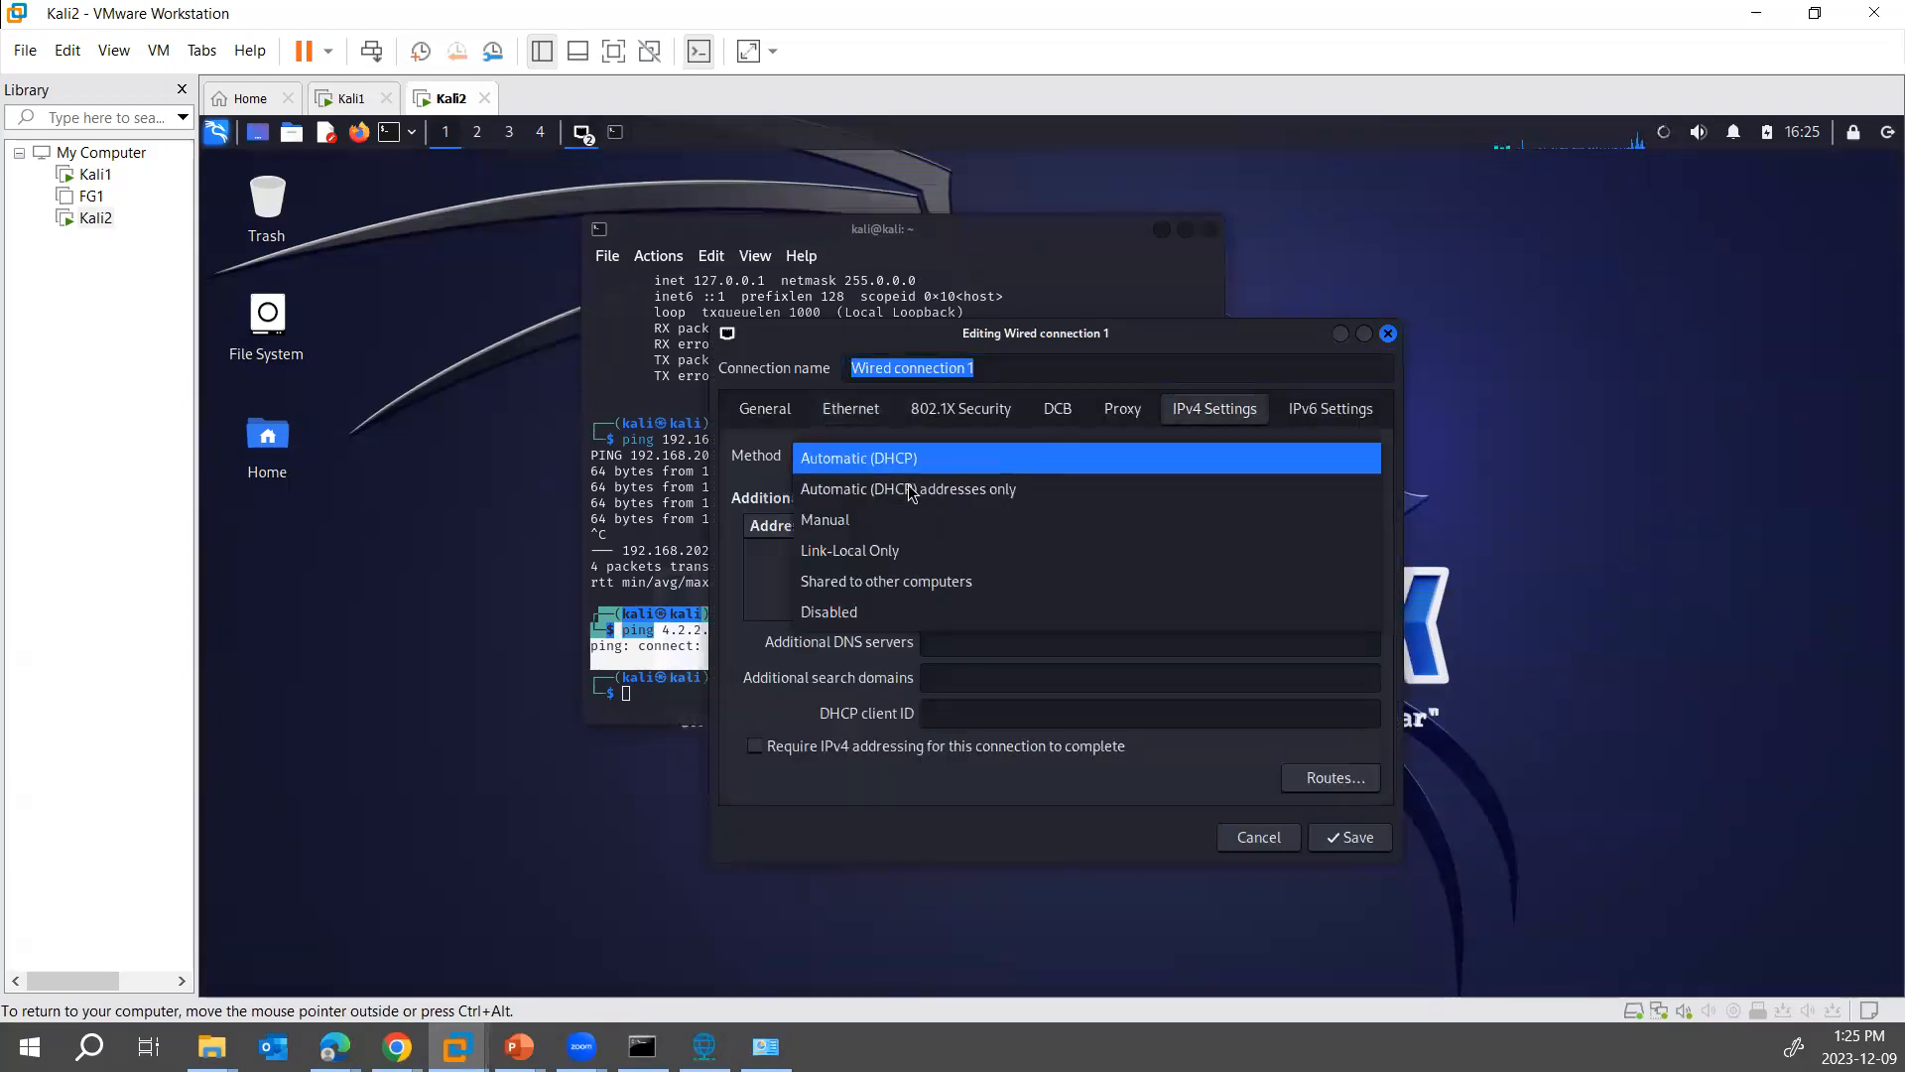
click(893, 519)
- Add the IPv4 address 192.168.1.2 with netmask 24 to Kali2's Wired connection 1, save it and close Network Connections
click(1310, 530)
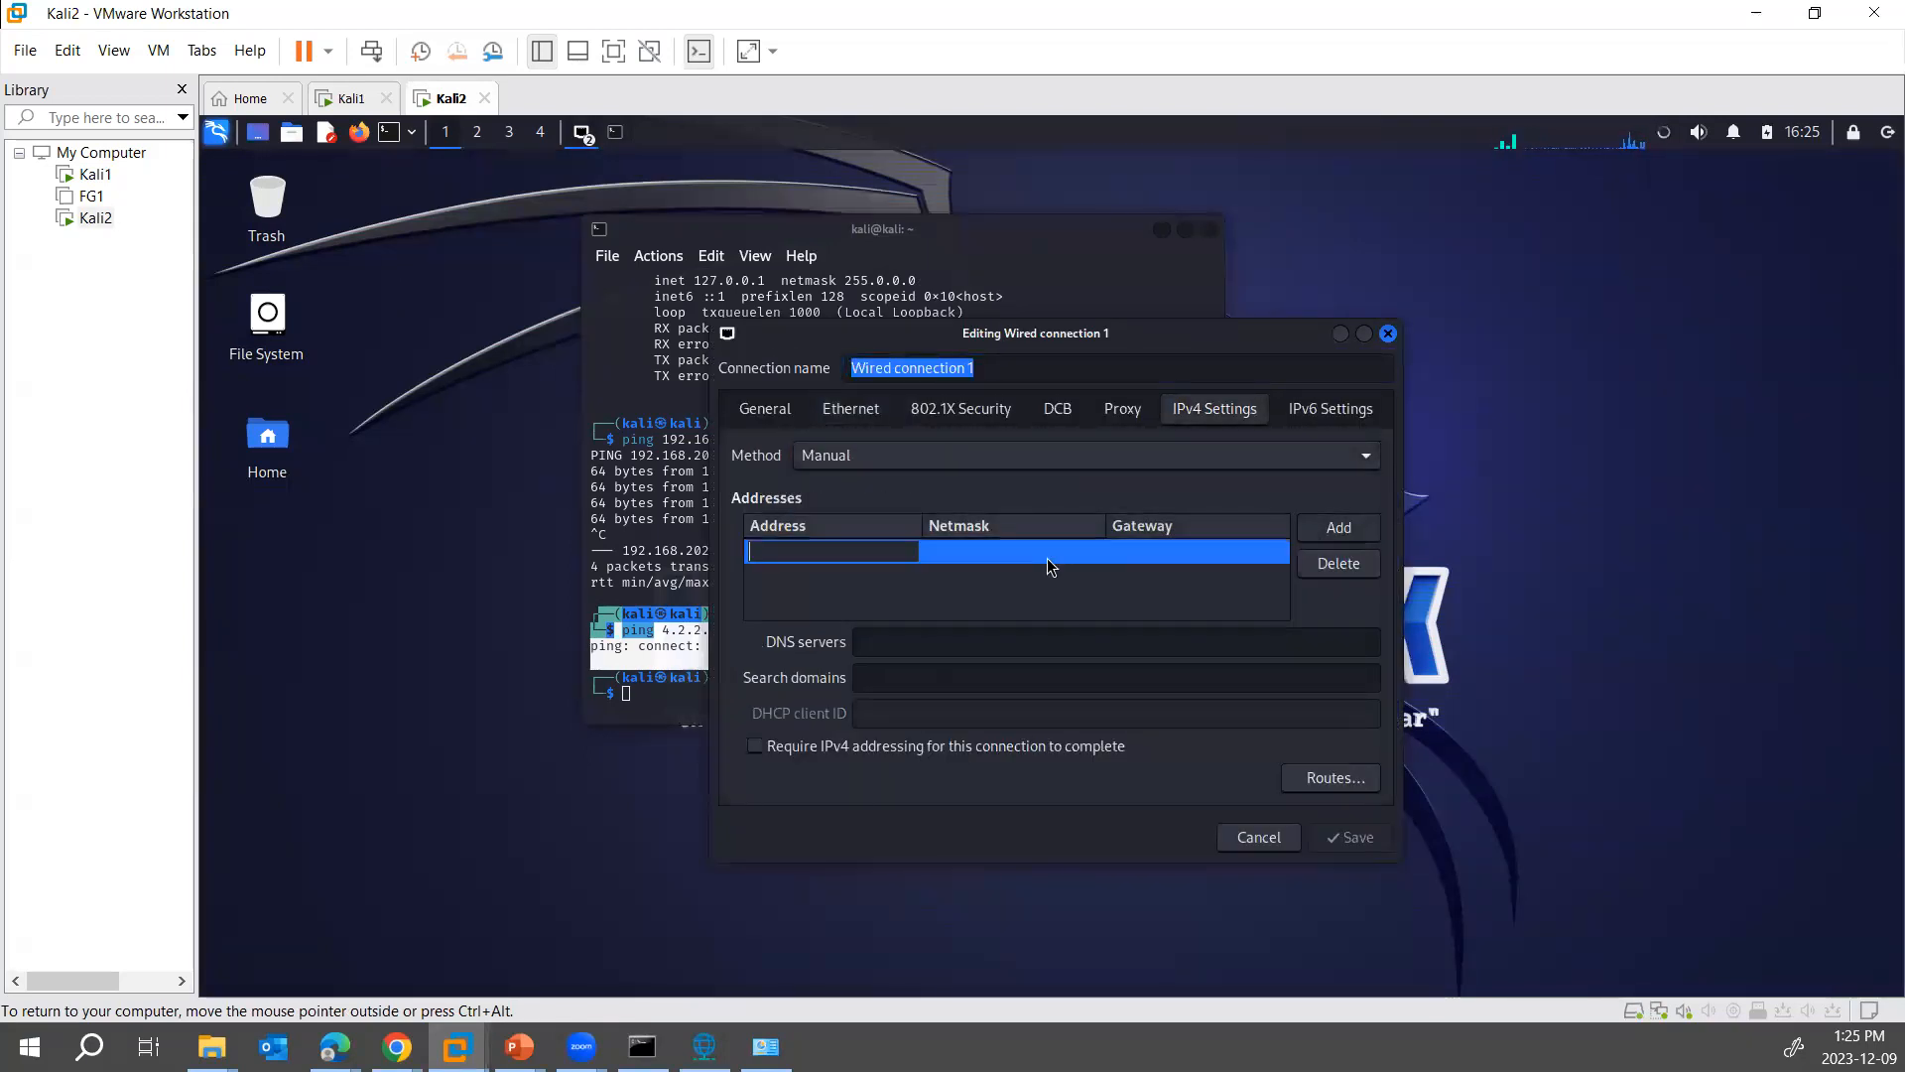
text(192.168.1.2)
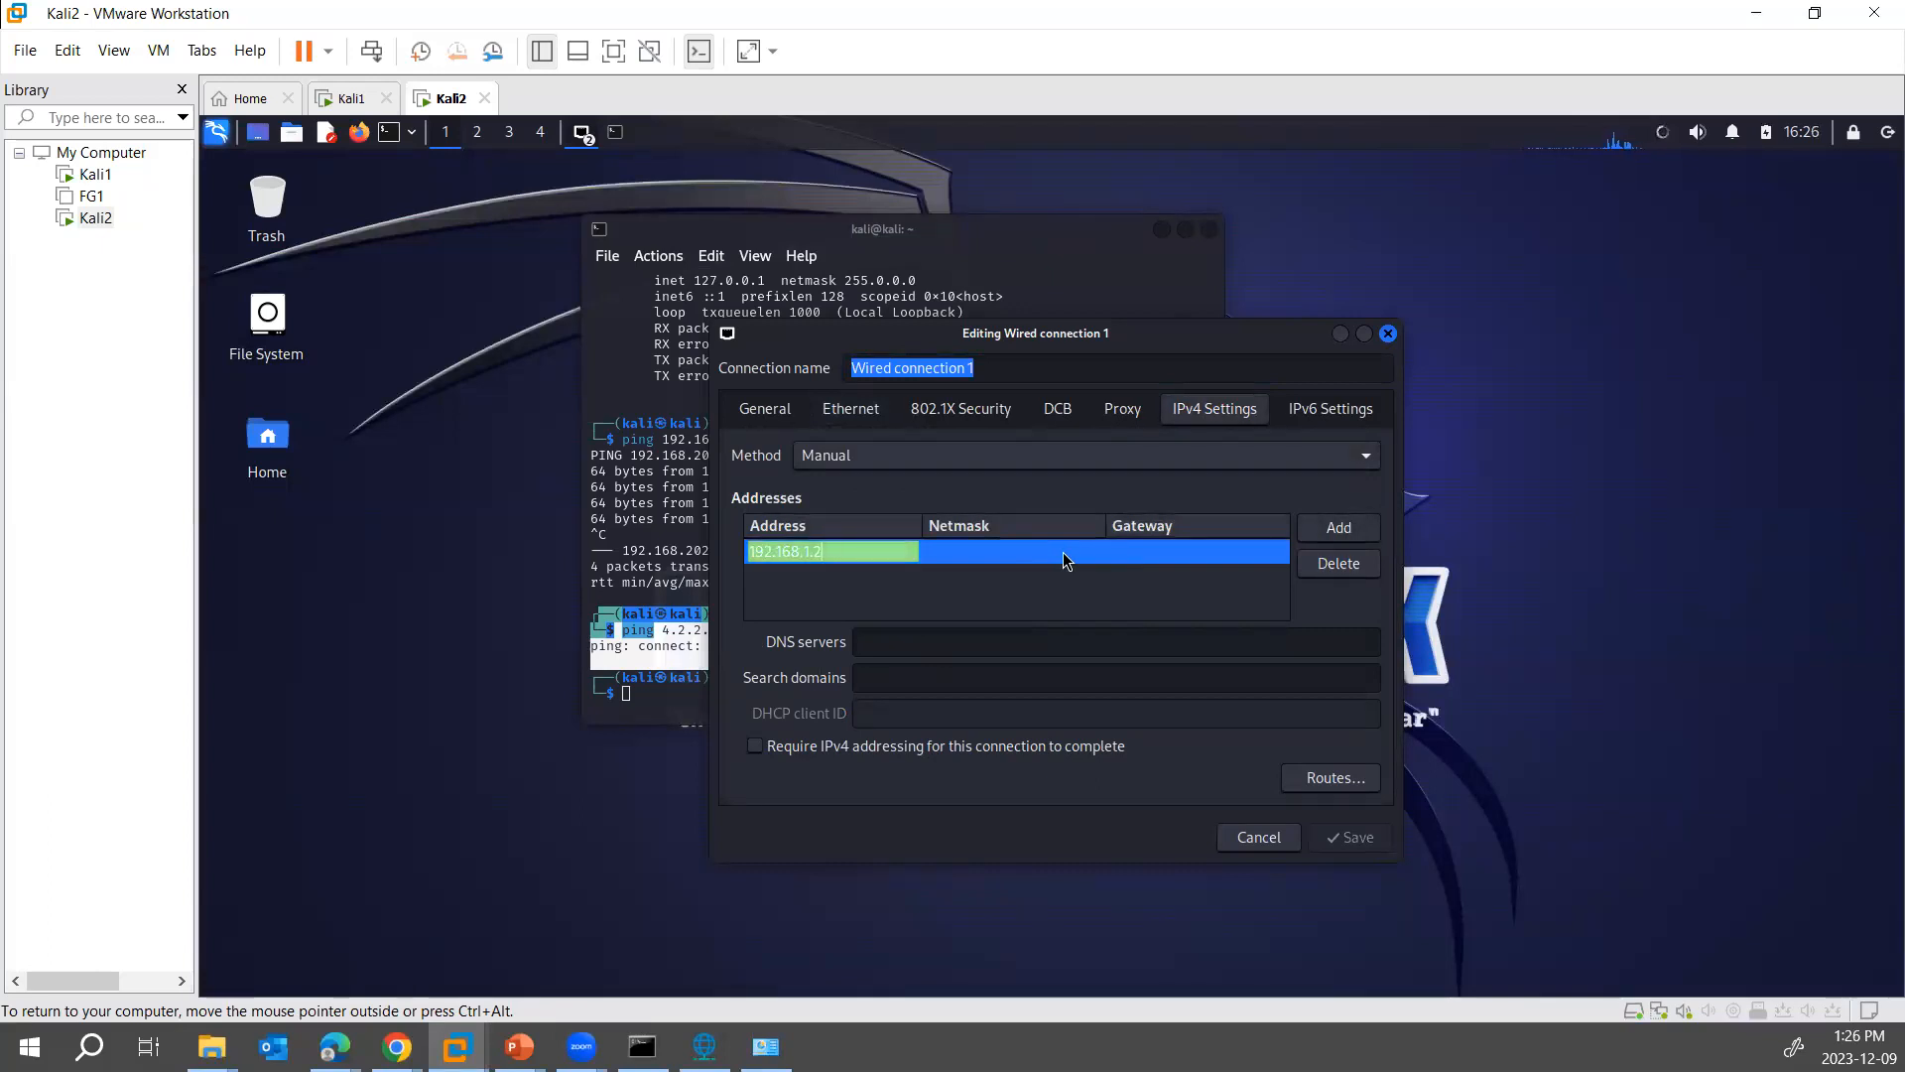
key(Tab)
text(24)
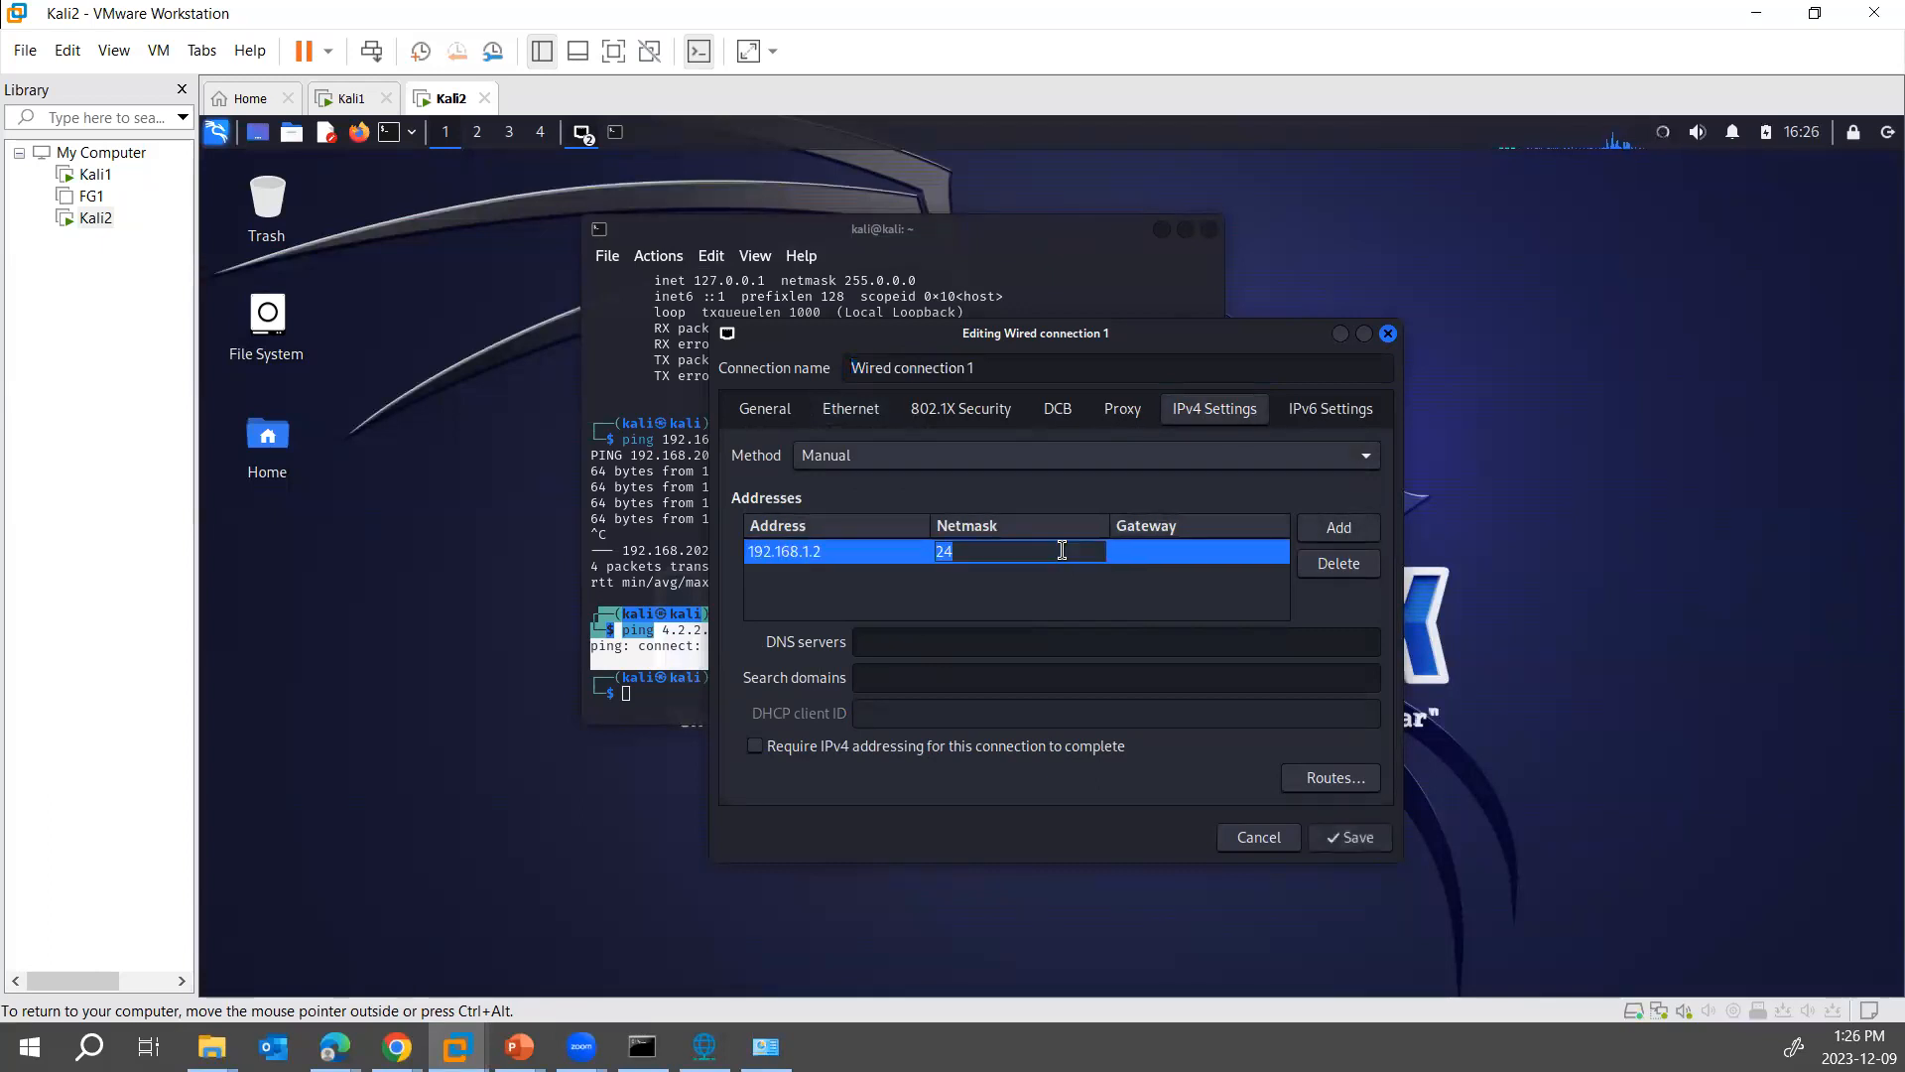
click(1345, 836)
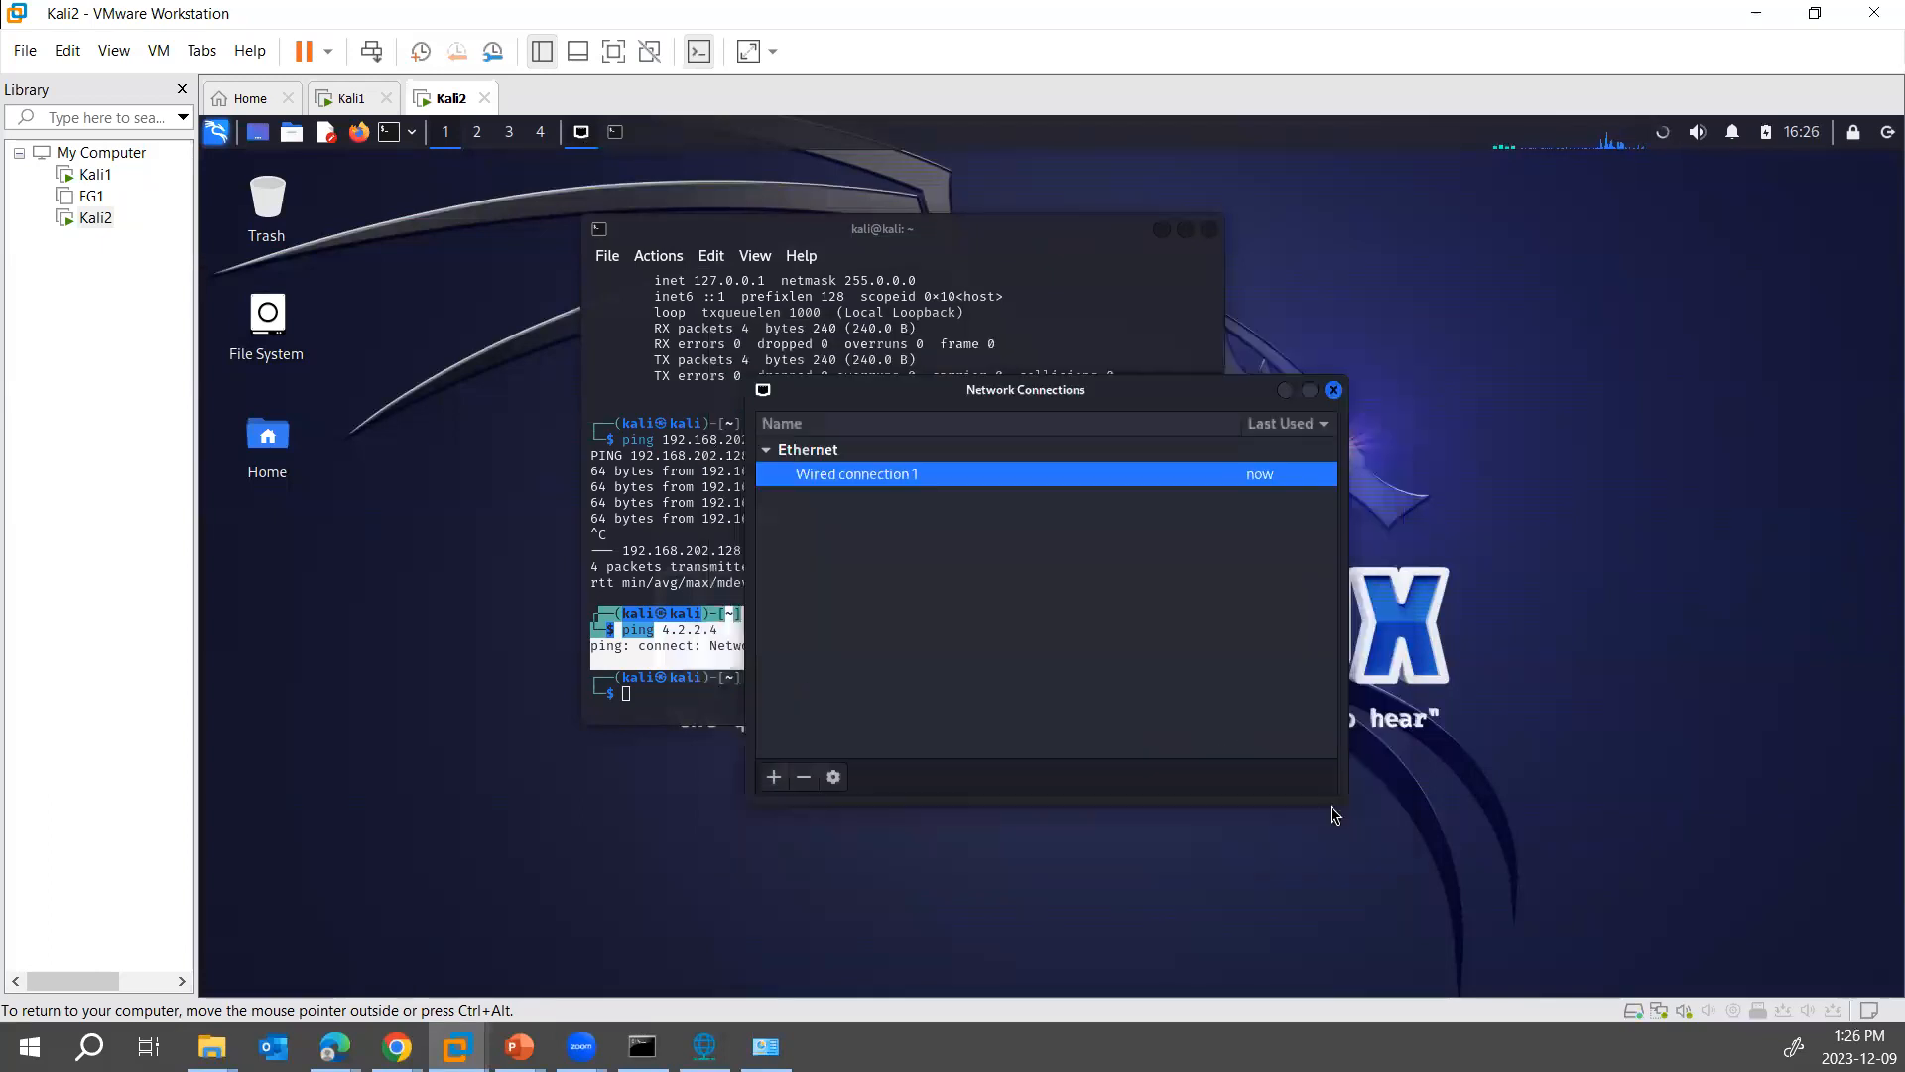
click(1333, 390)
- Disconnect and reconnect Kali2's Wired connection 1 to apply its manual IPv4 address
click(1664, 136)
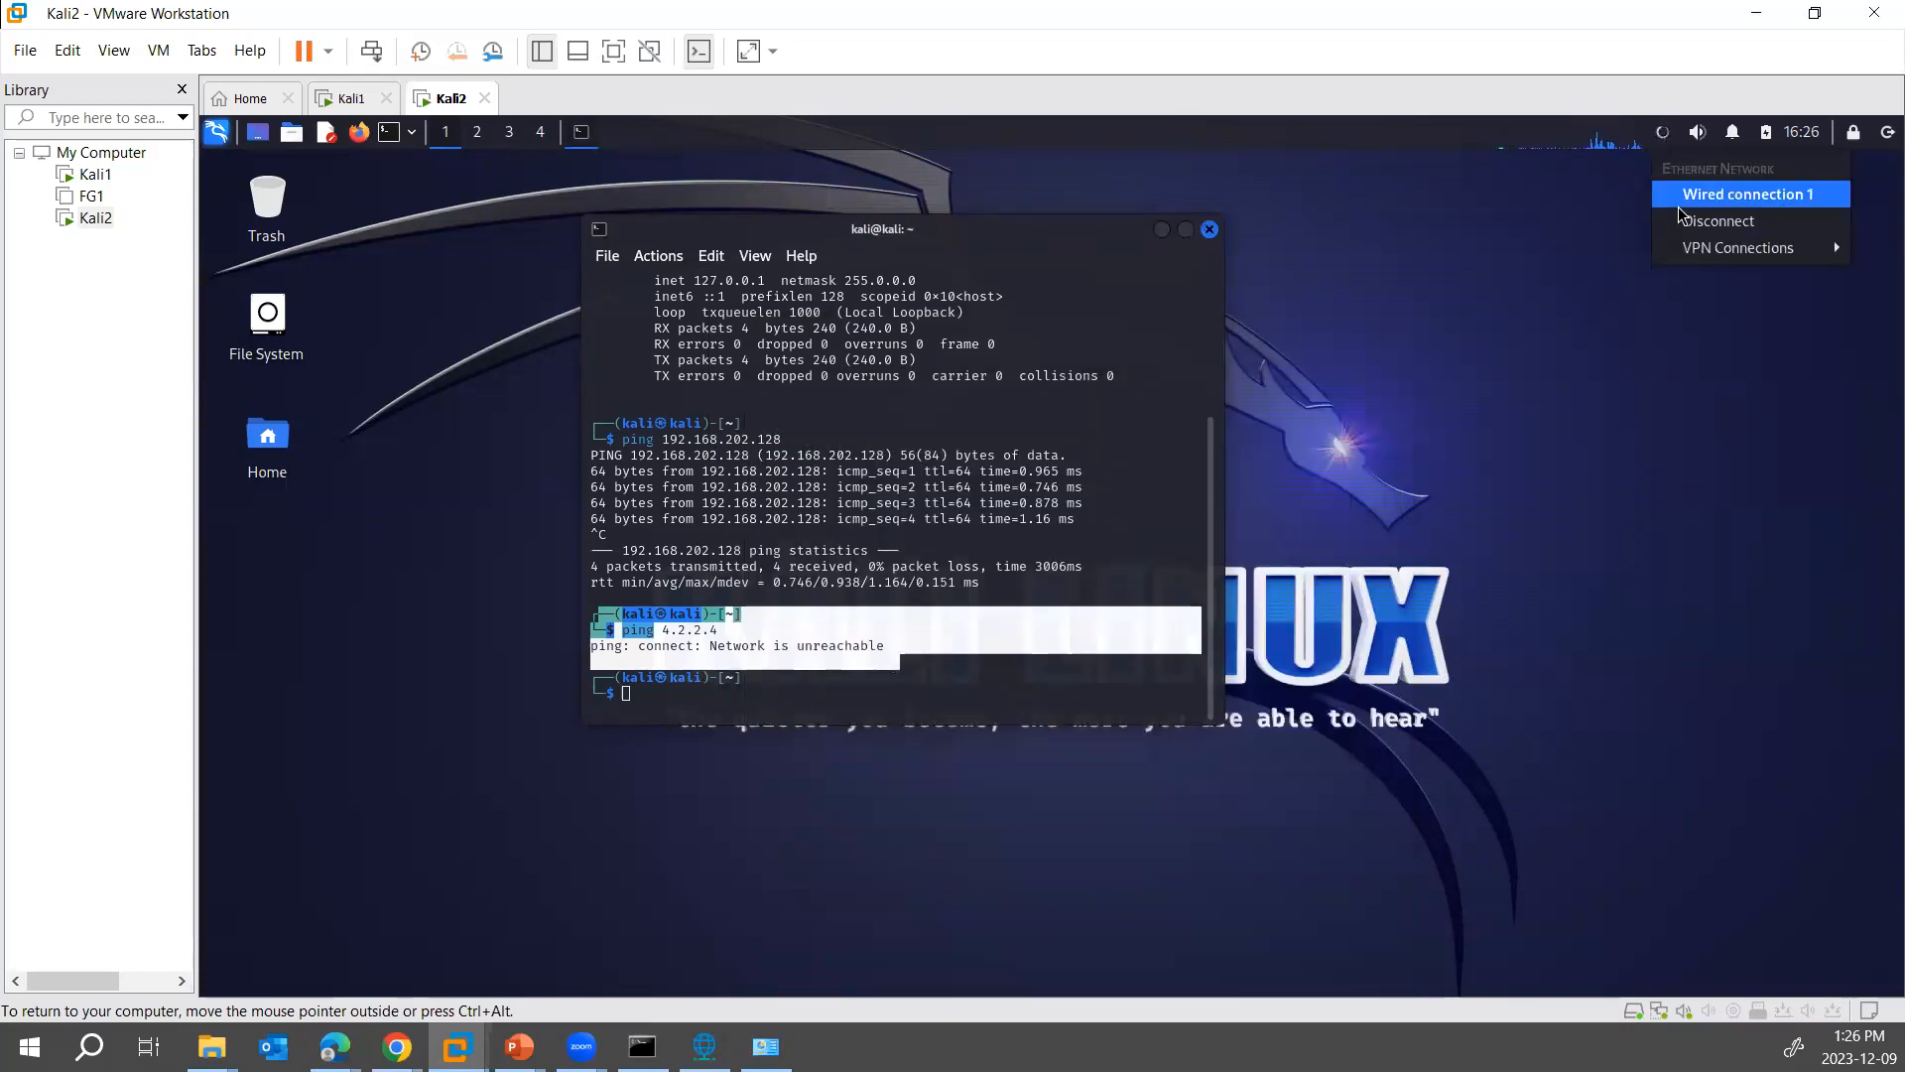
click(1688, 217)
click(1664, 136)
click(1746, 247)
- Ping 192.168.1.1 from Kali2's terminal and stop the ping after a few replies
click(939, 657)
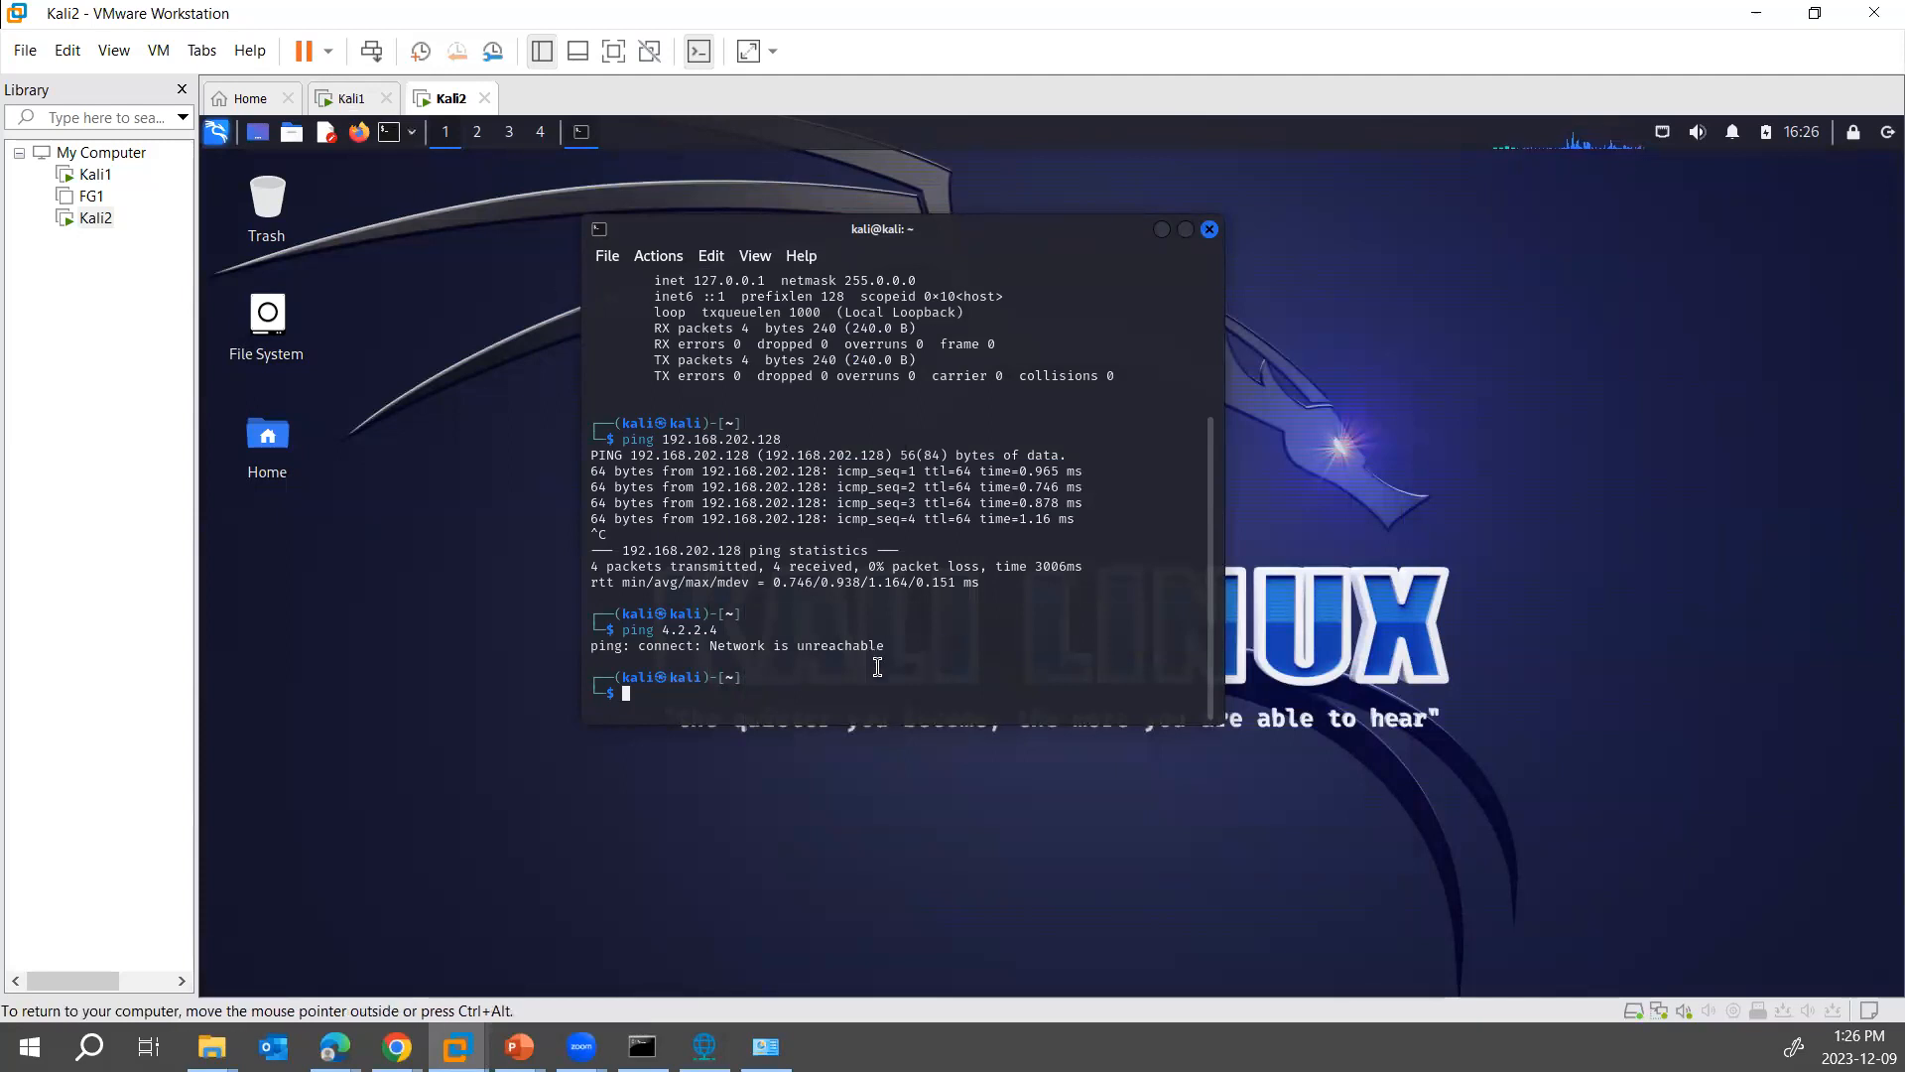
text(ping 192.168.1.1)
key(Return)
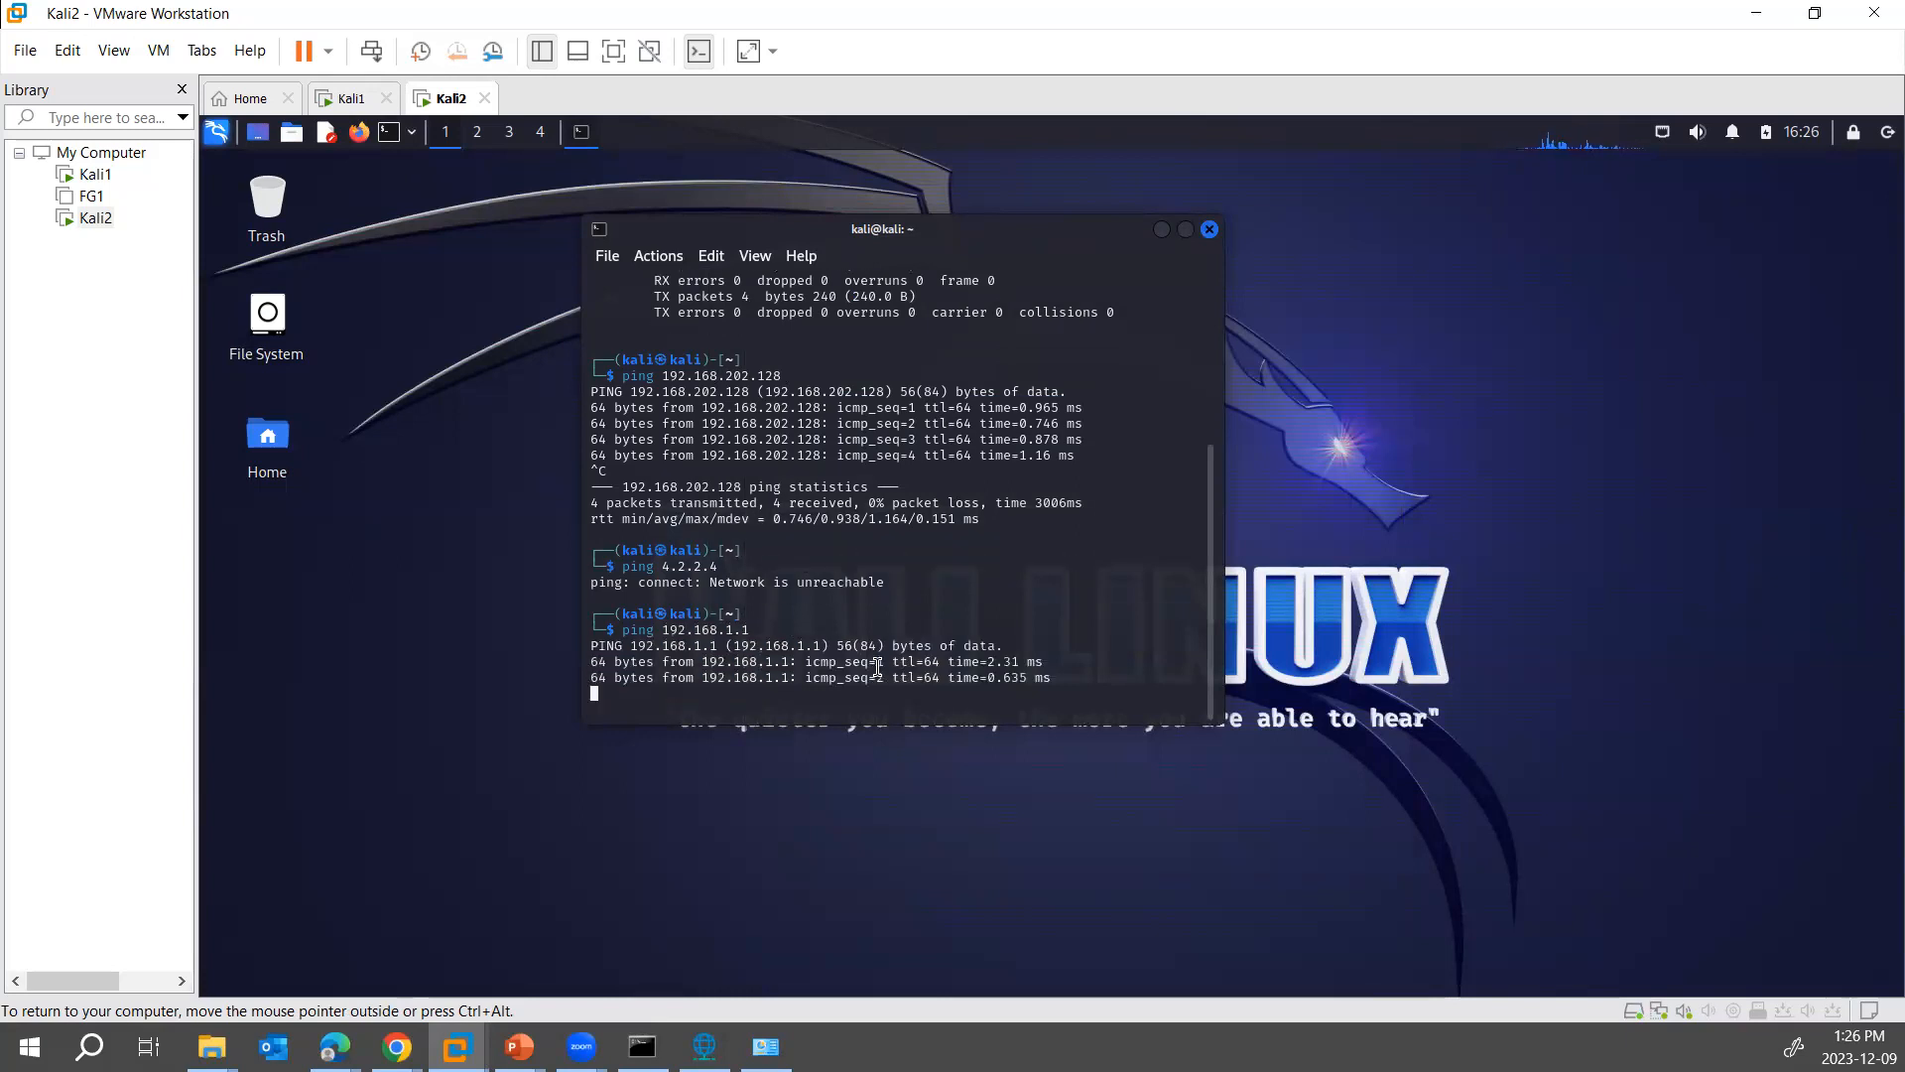
key(ctrl+c)
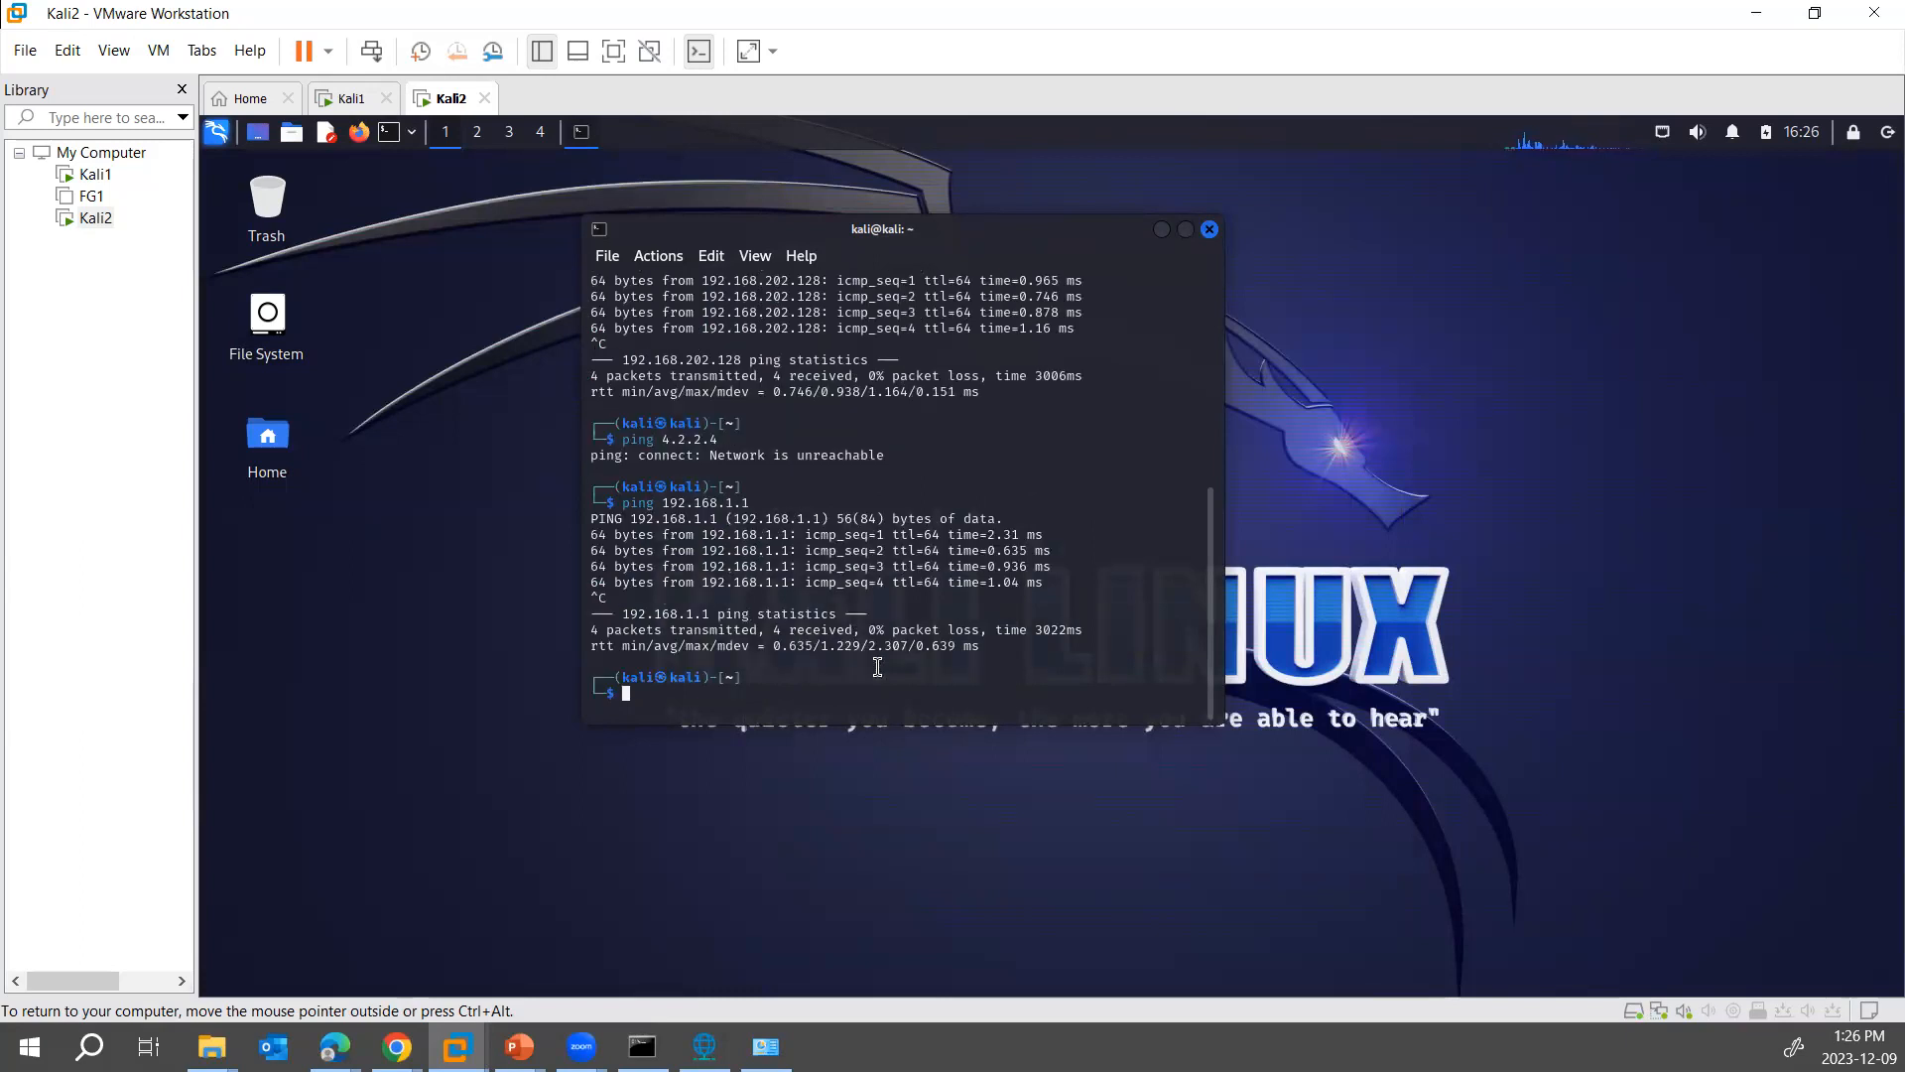
- Switch to Kali1 and ping 4.2.2.4 from its terminal to test internet access
right_click(84, 173)
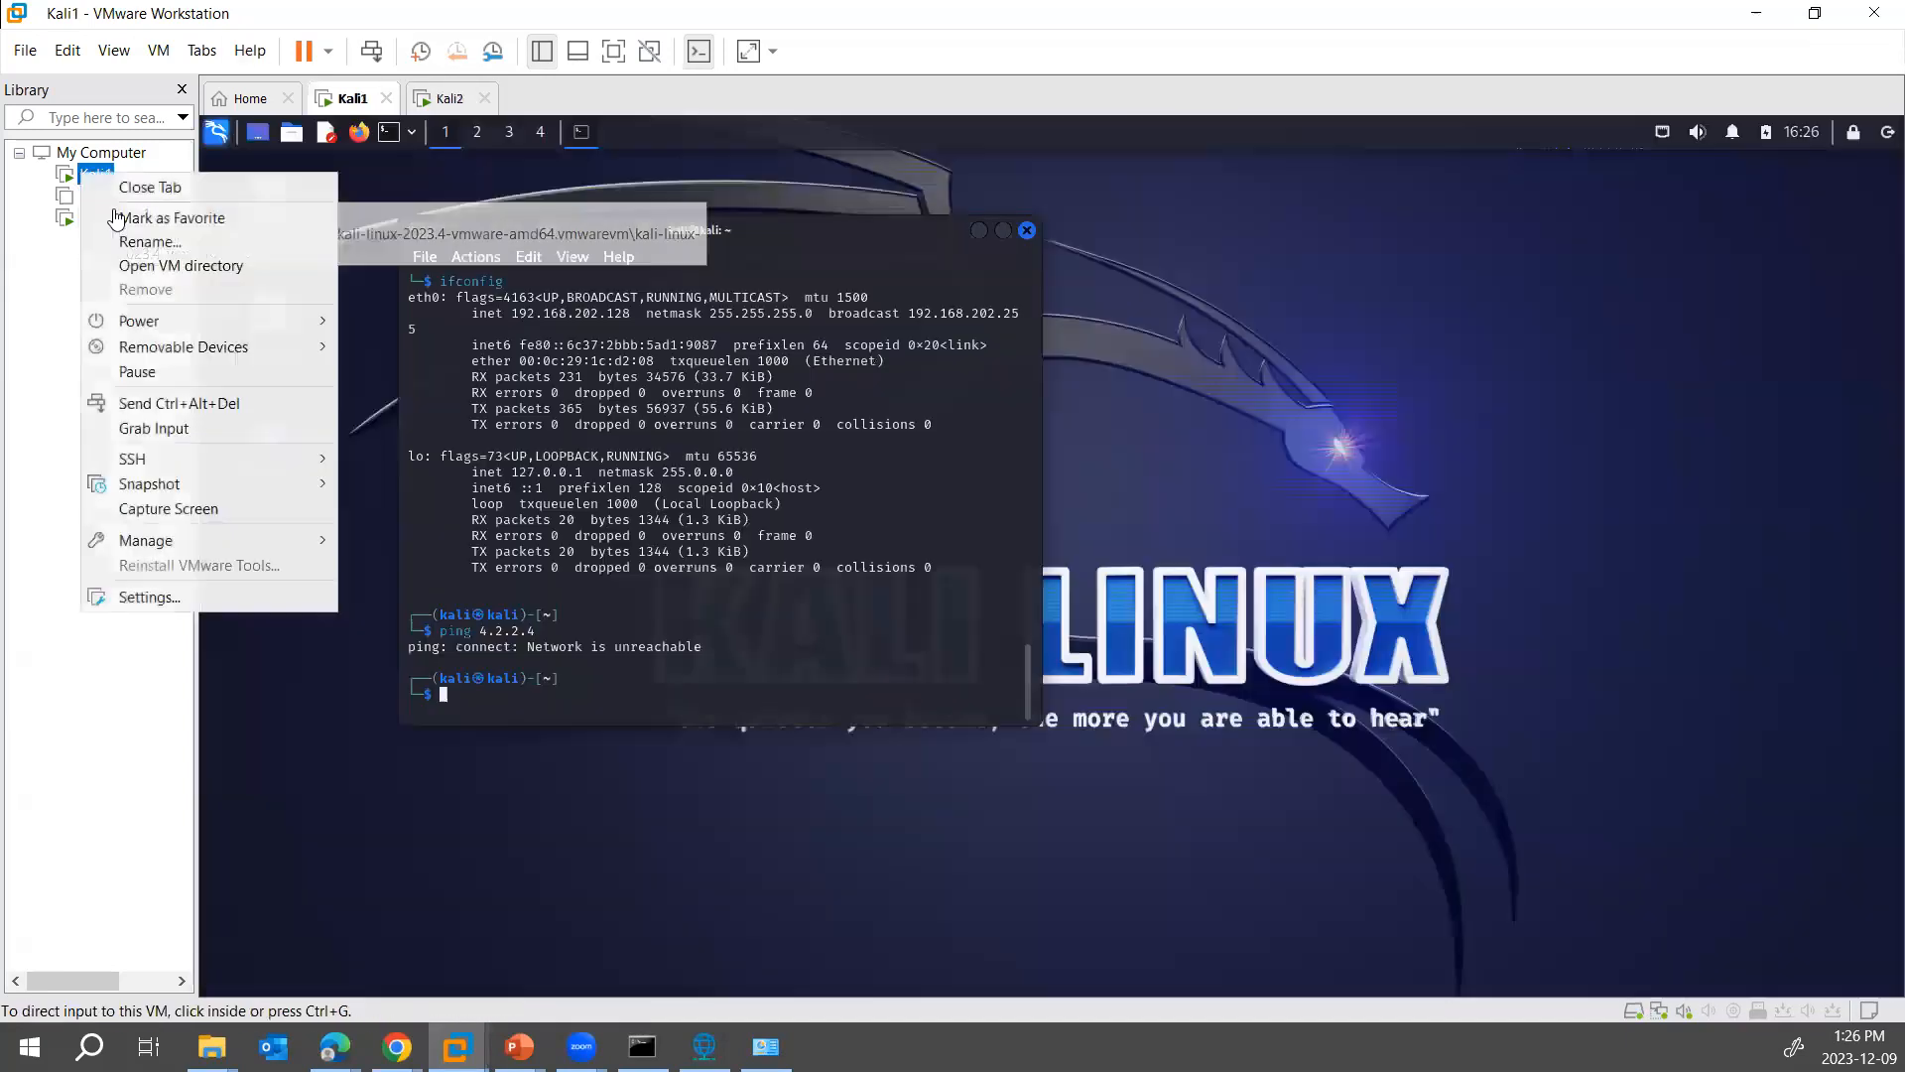
click(139, 596)
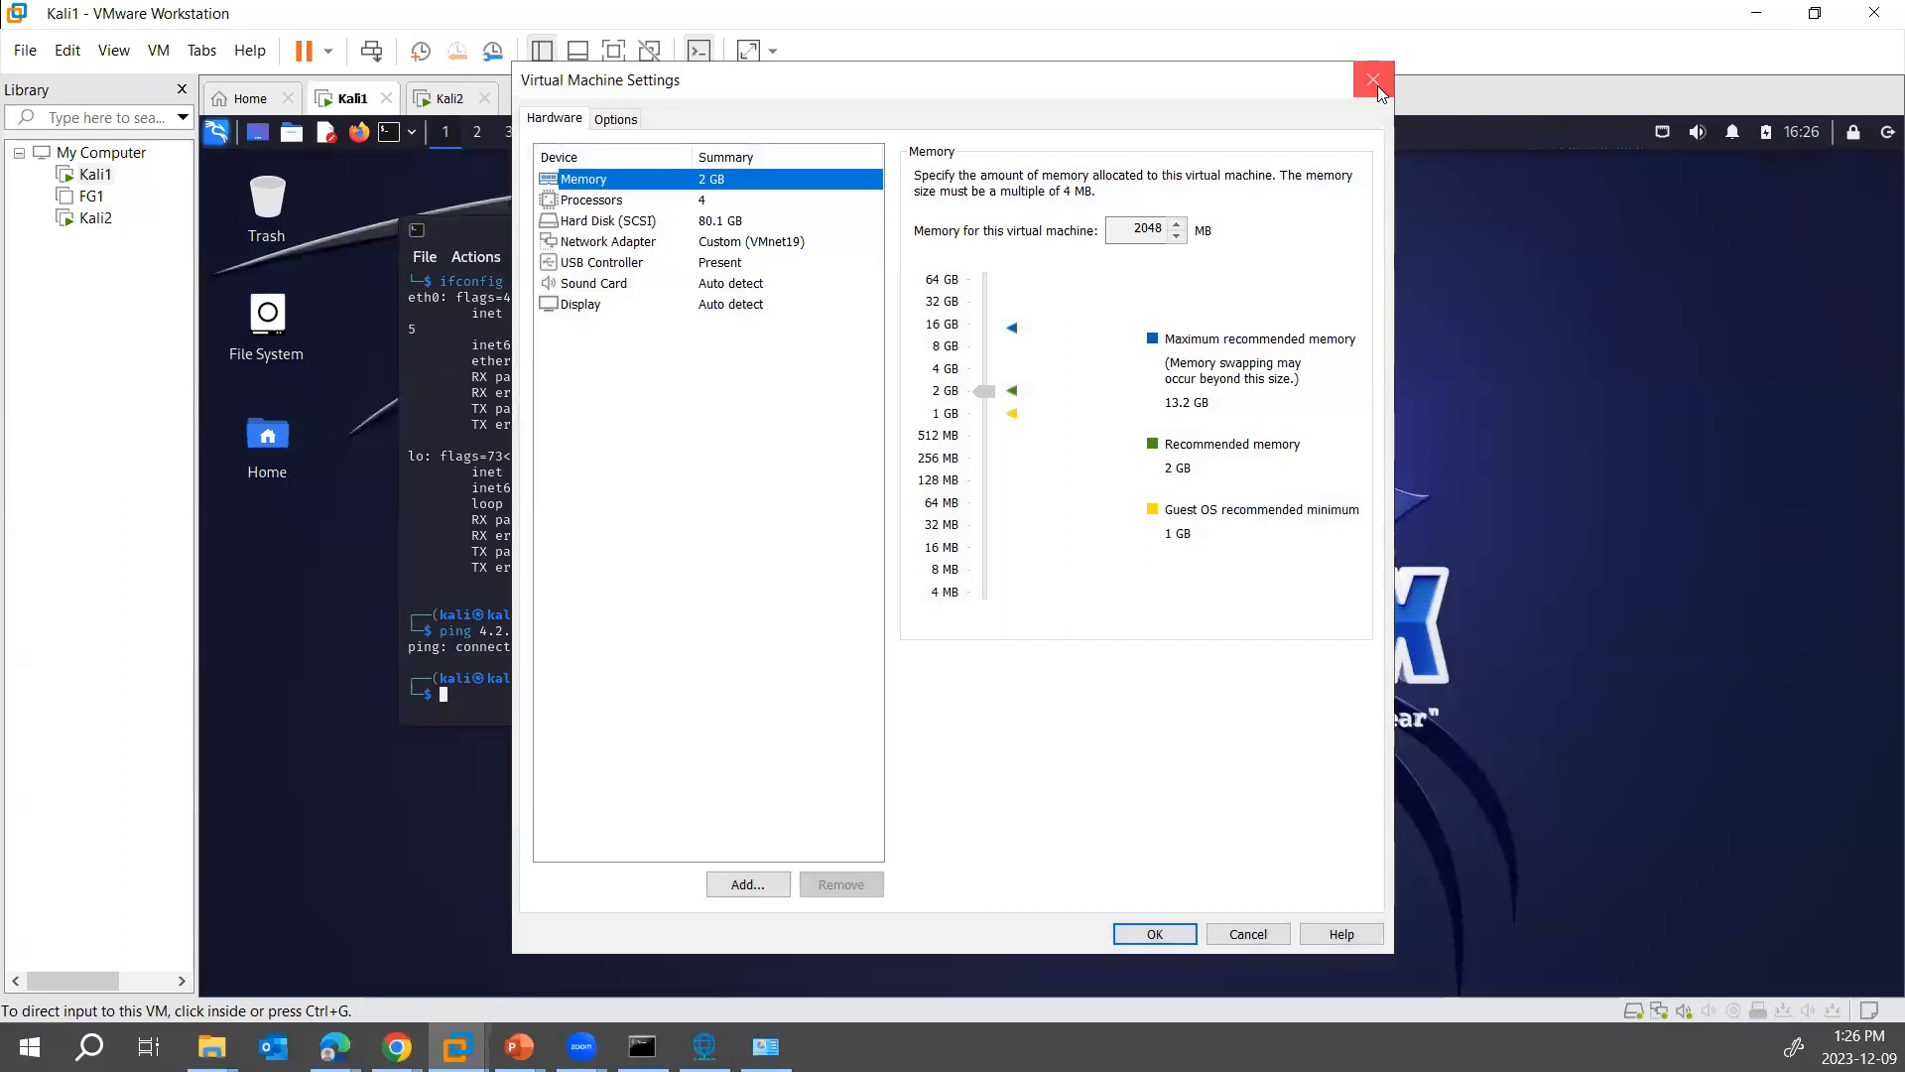
click(1375, 83)
click(598, 677)
key(Up)
key(Left)
key(Left)
key(Left)
key(Left)
key(Left)
key(Left)
key(Left)
key(Return)
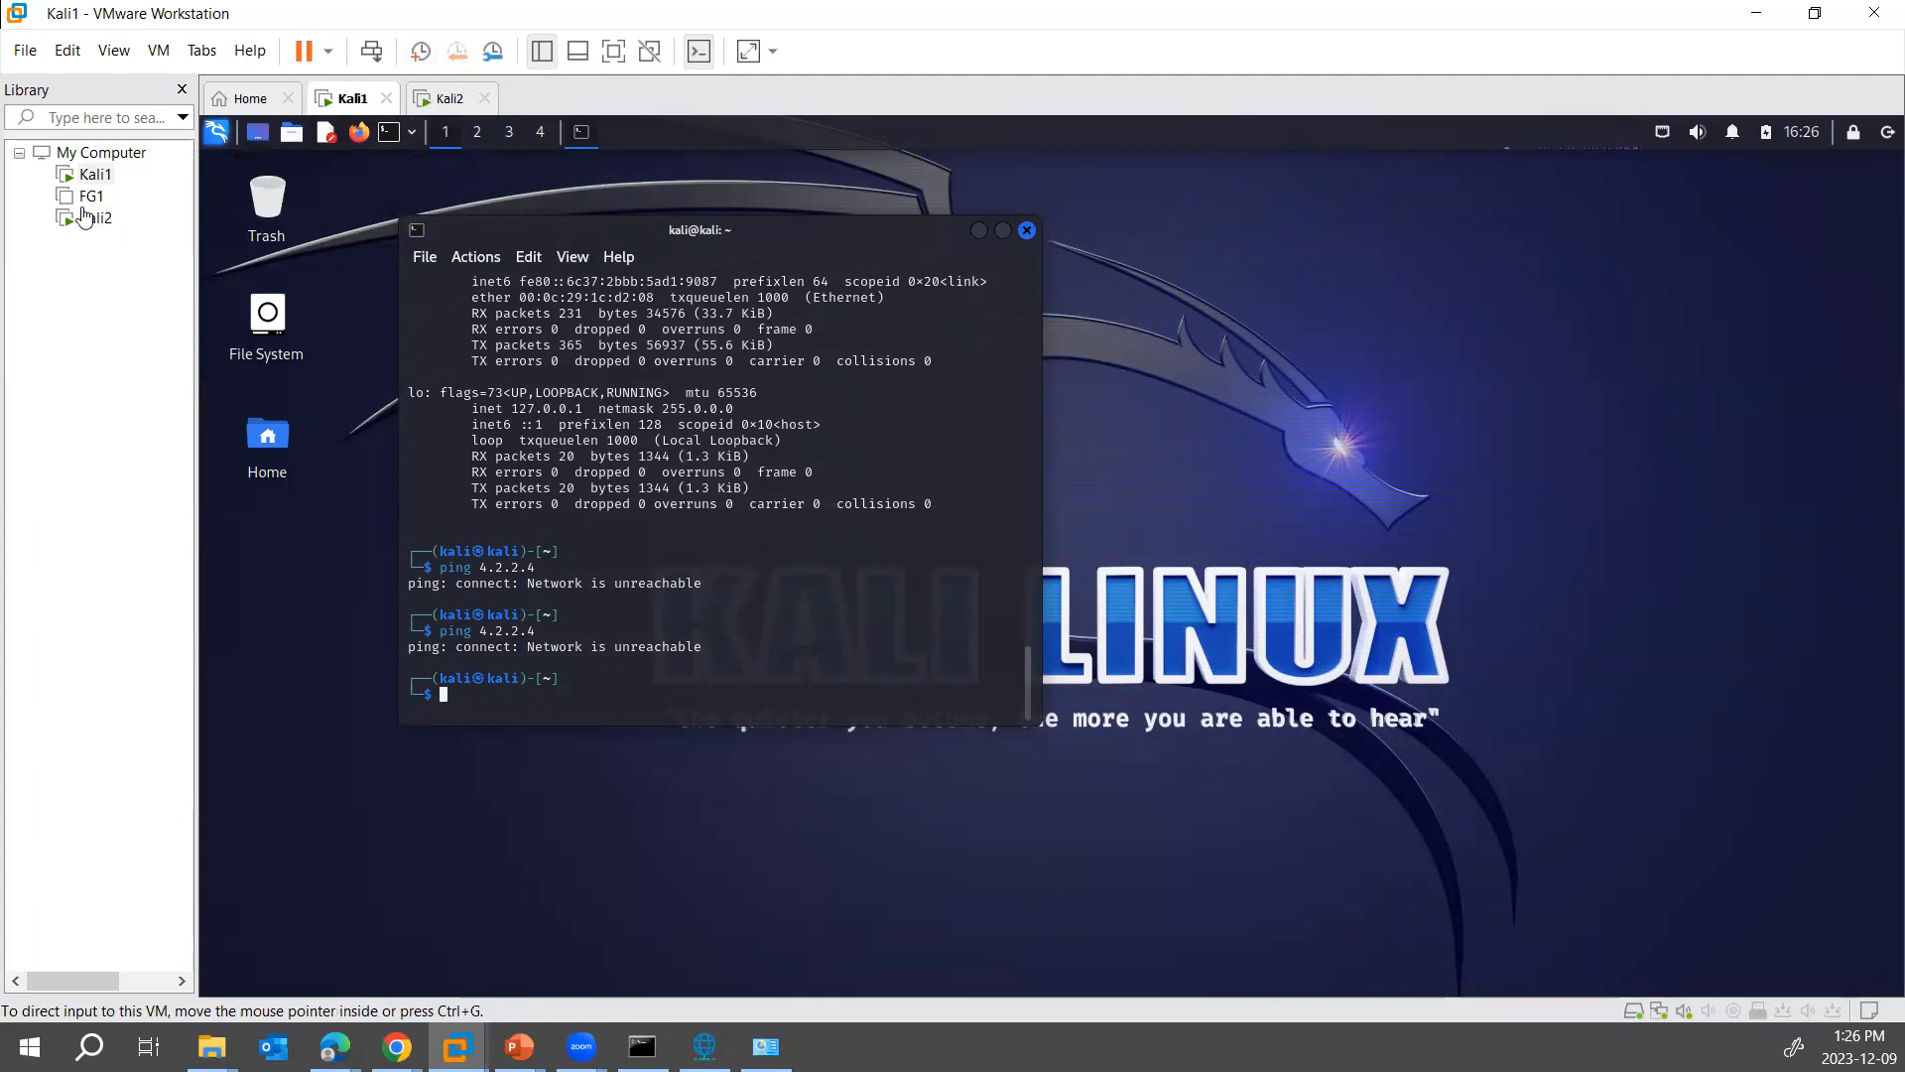
- Open Kali1's network adapter settings and choose the LAN segment connection type
right_click(96, 176)
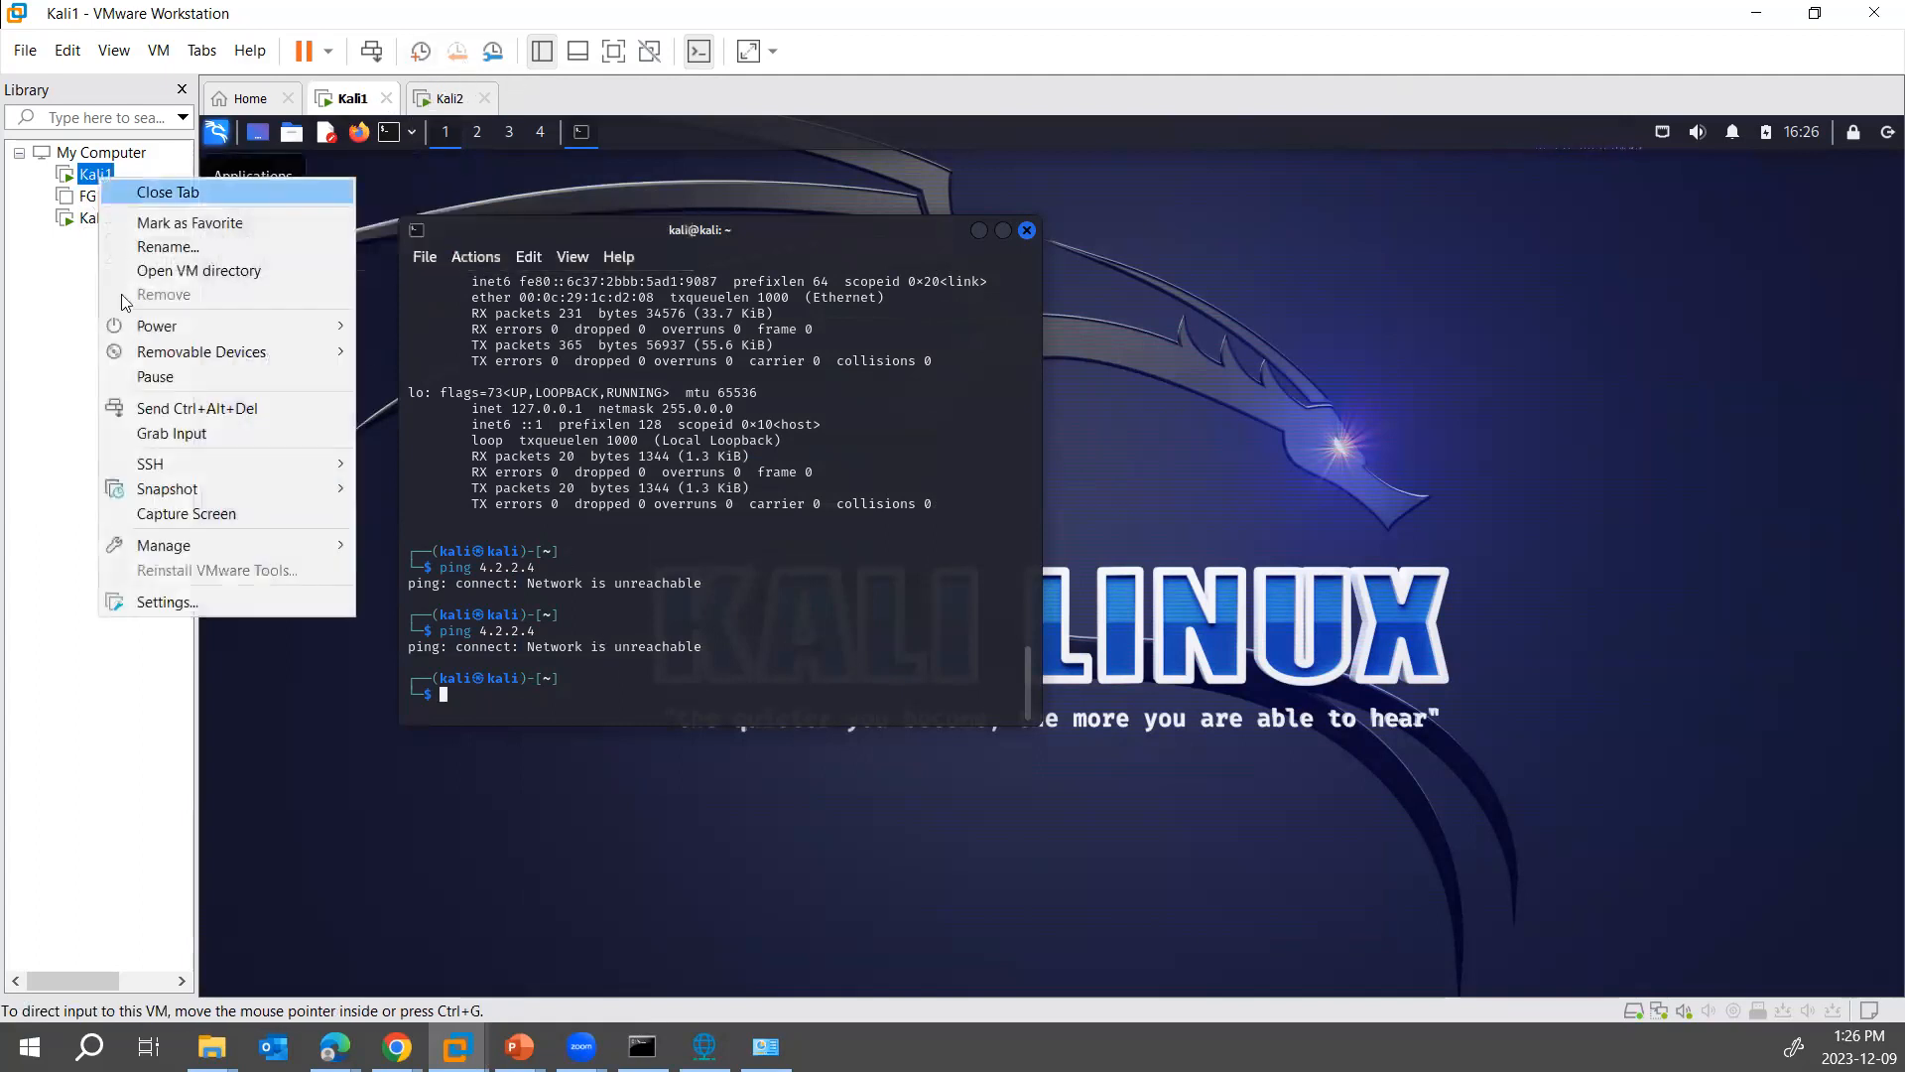
click(164, 602)
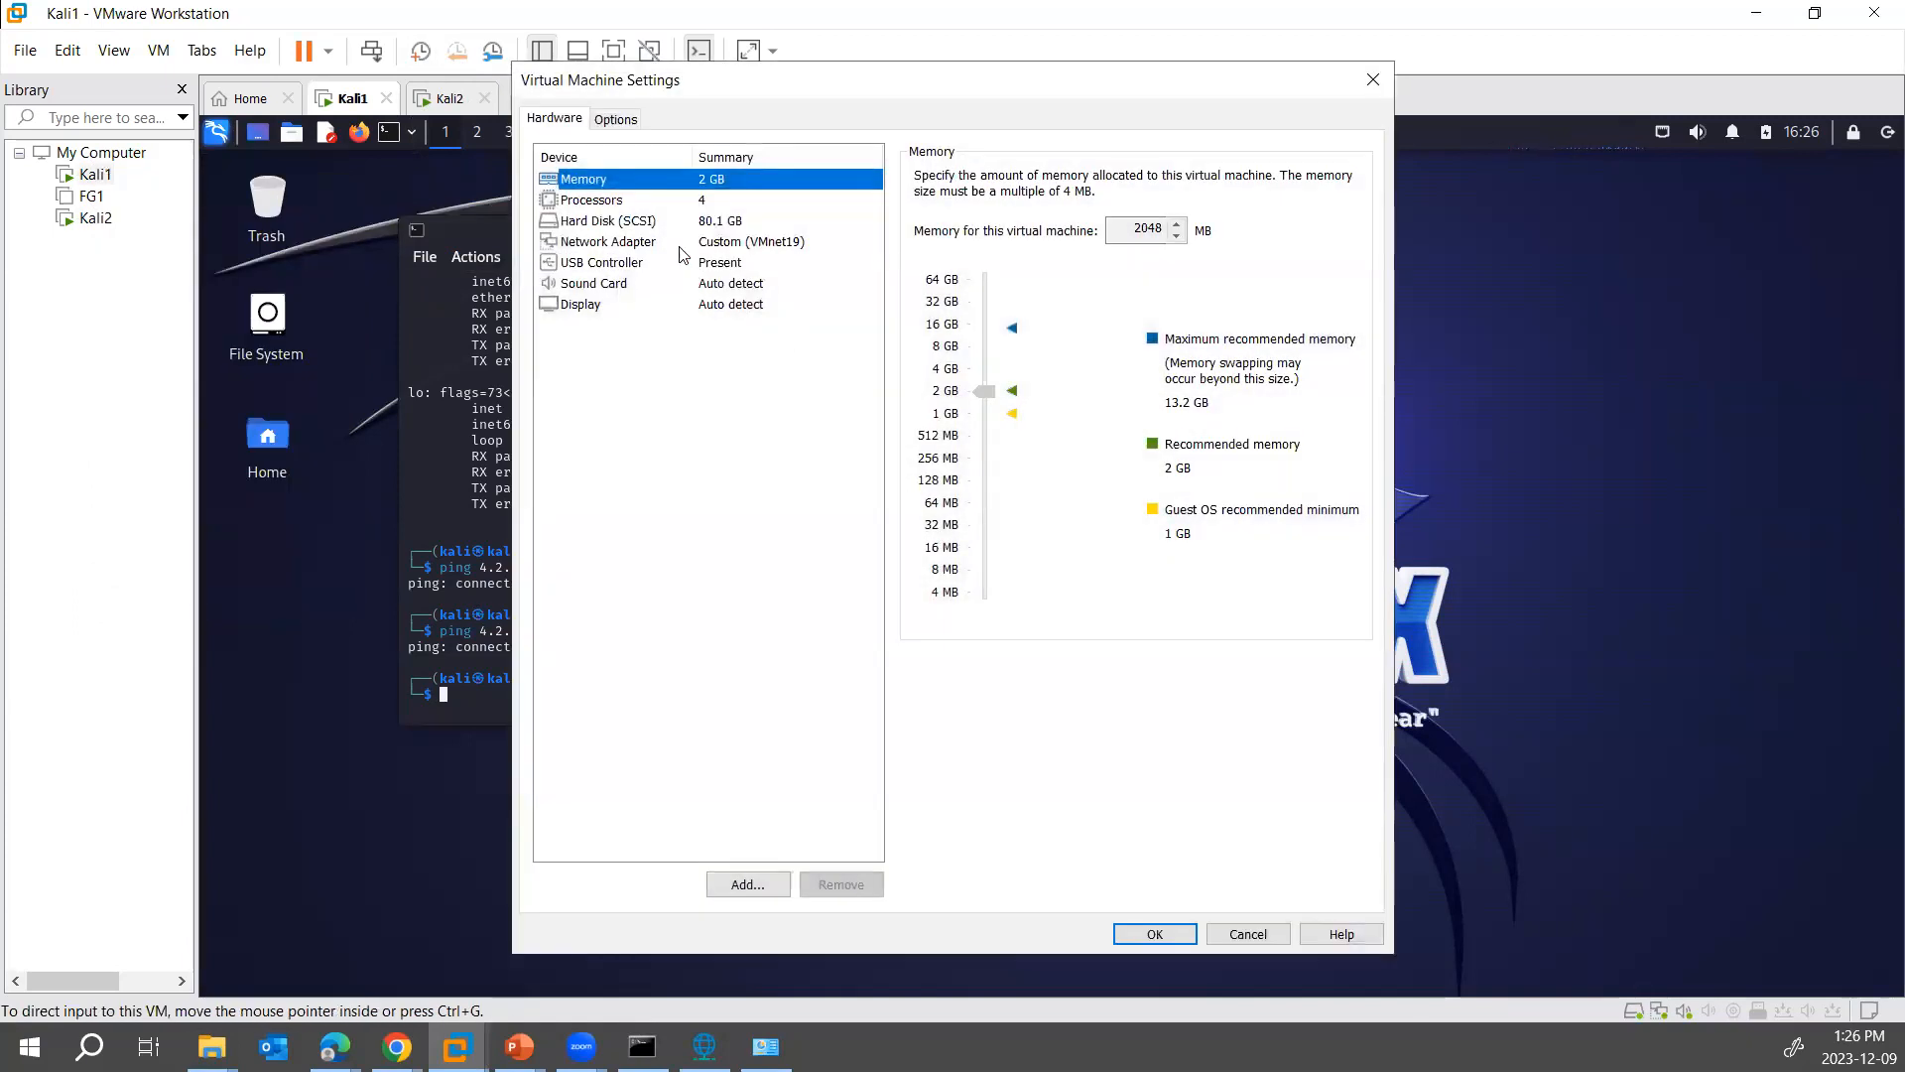
click(683, 243)
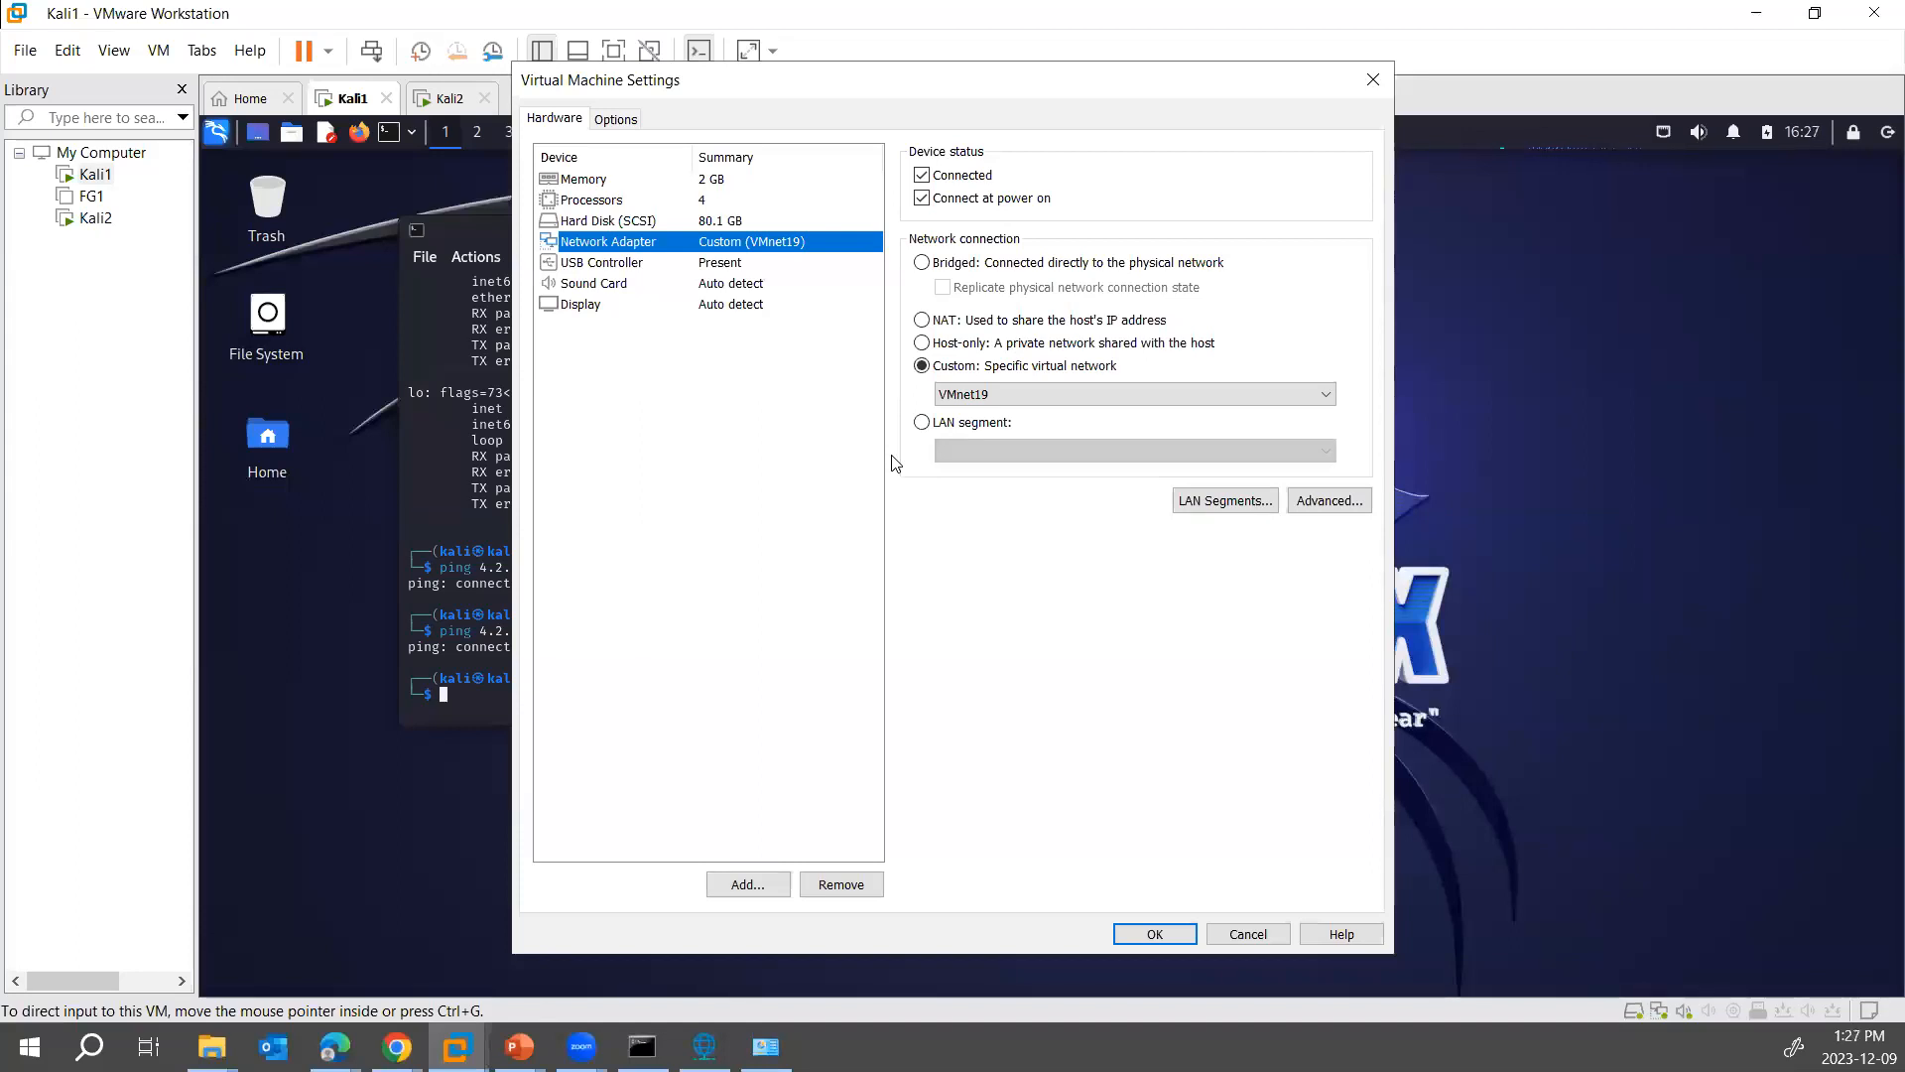
click(930, 423)
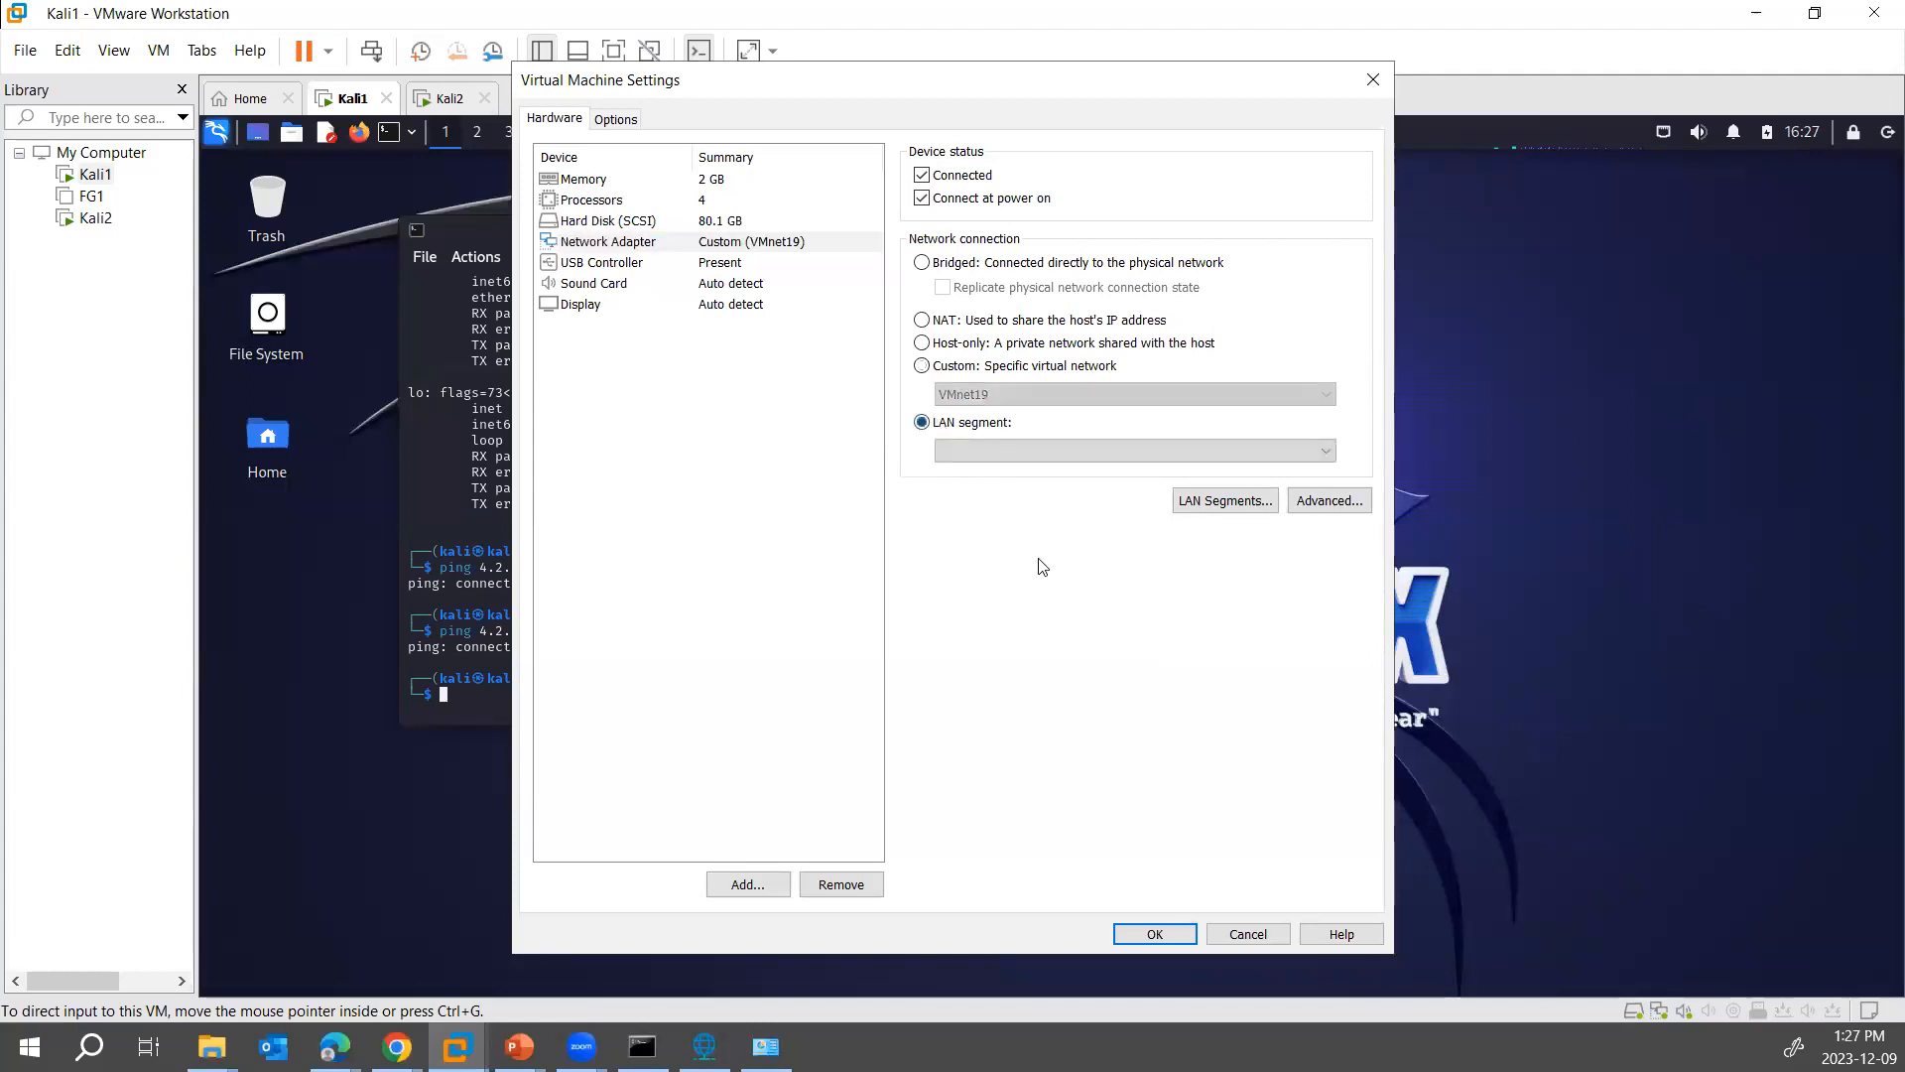
click(1065, 453)
click(1065, 514)
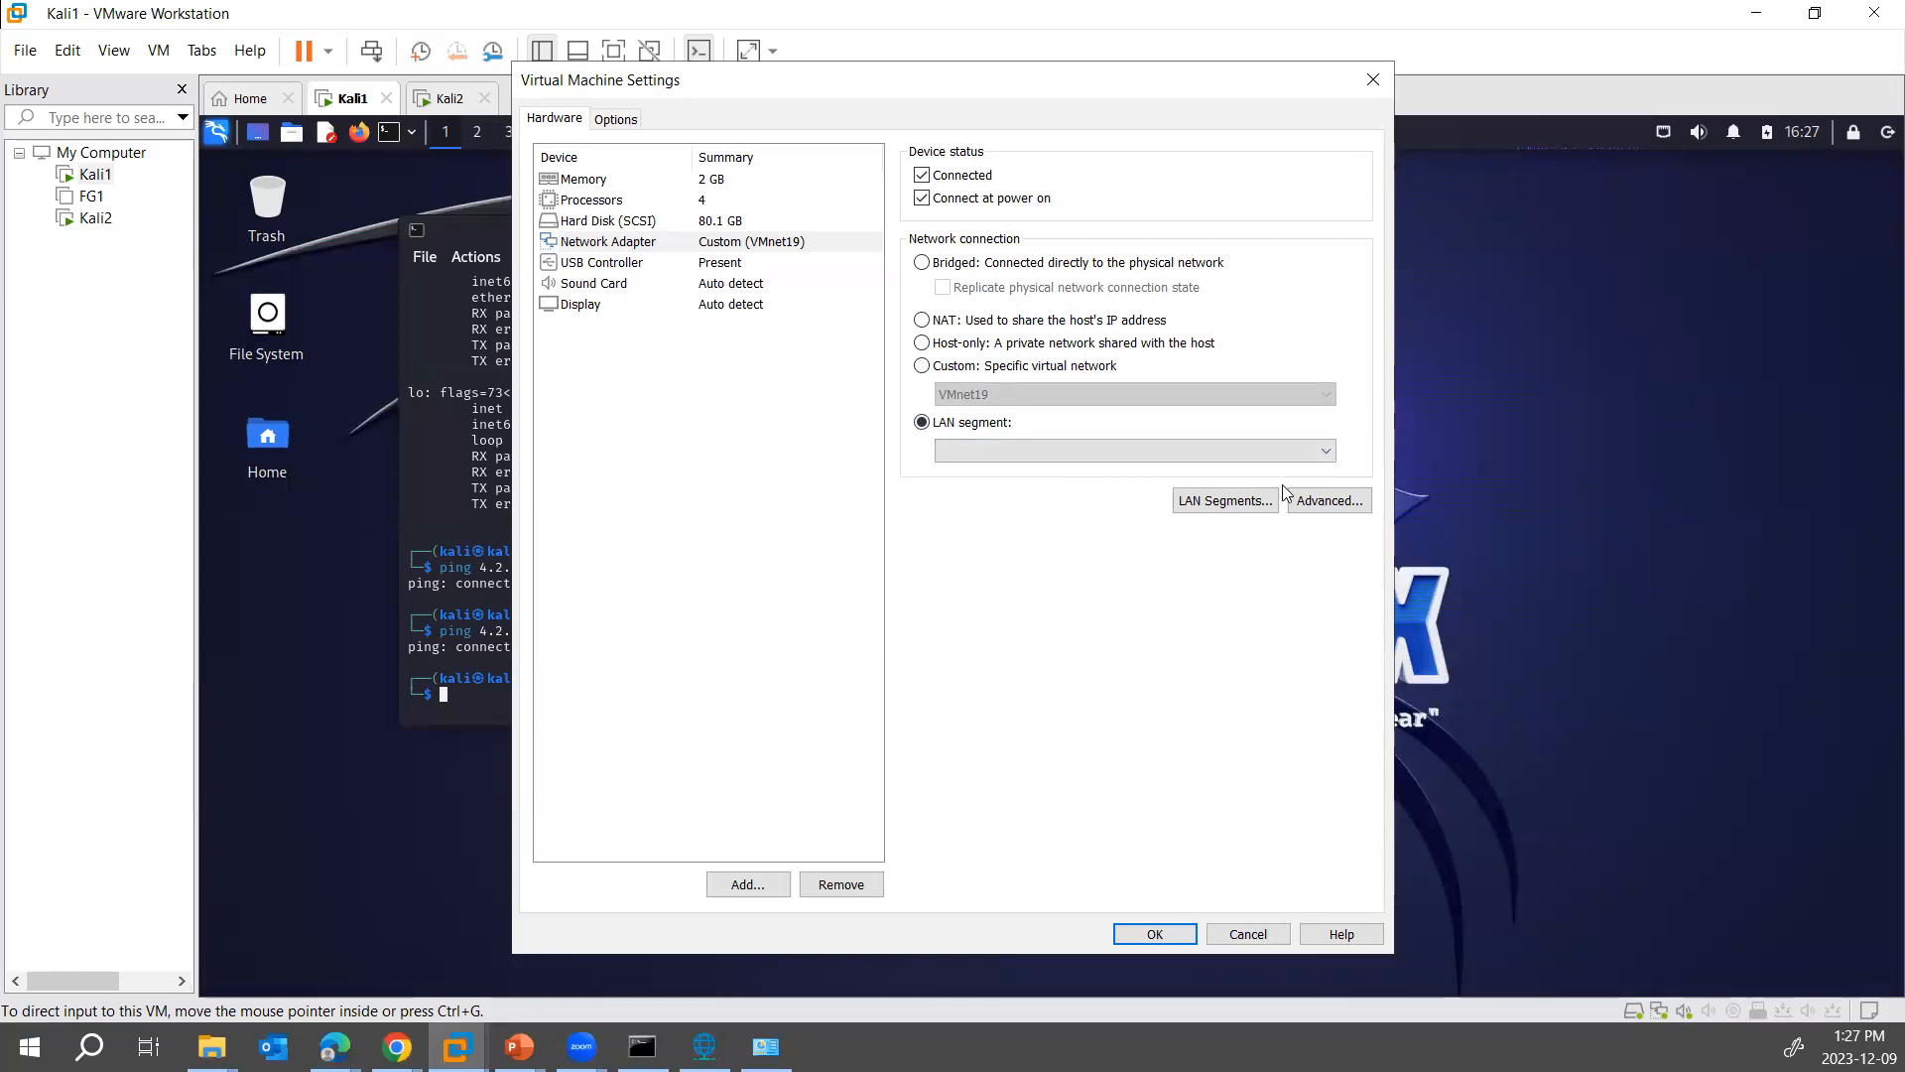
- Add a global LAN segment named MyNetwork and save the segment list
click(1193, 511)
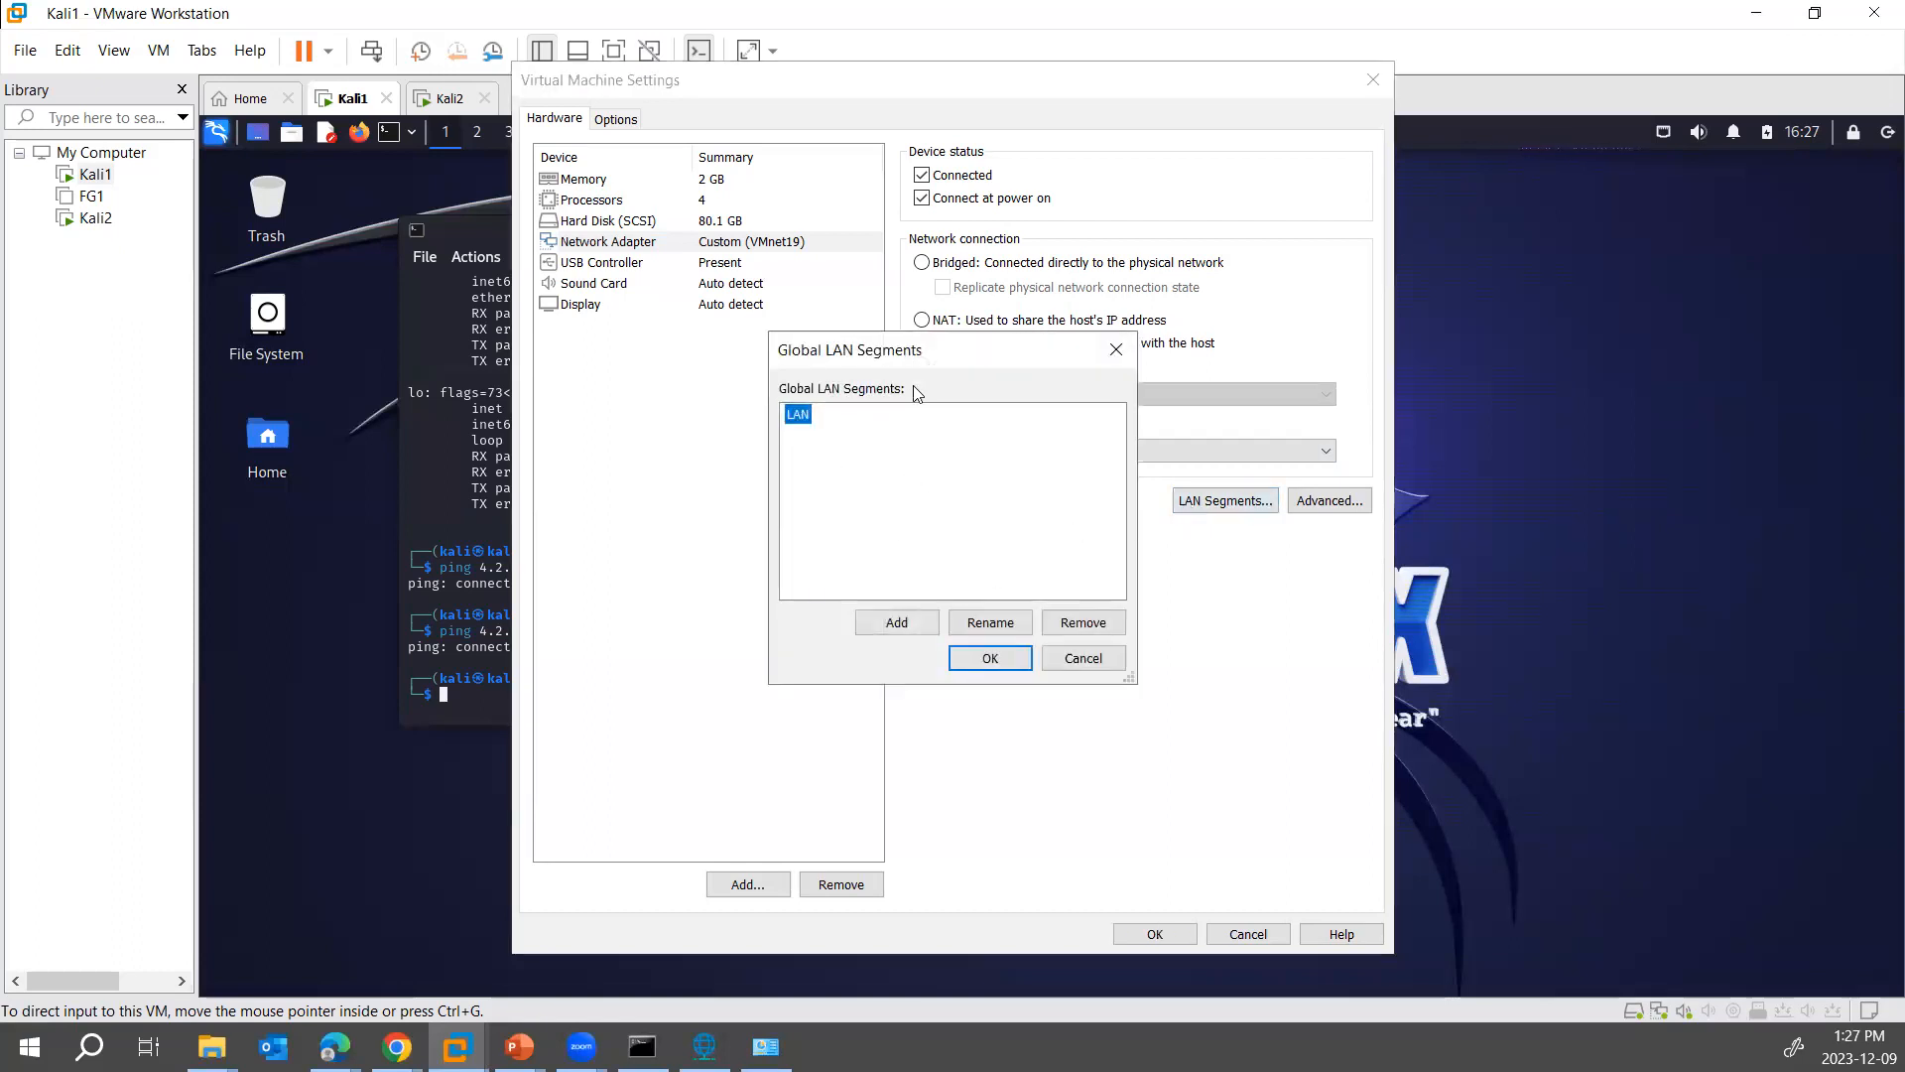
click(905, 624)
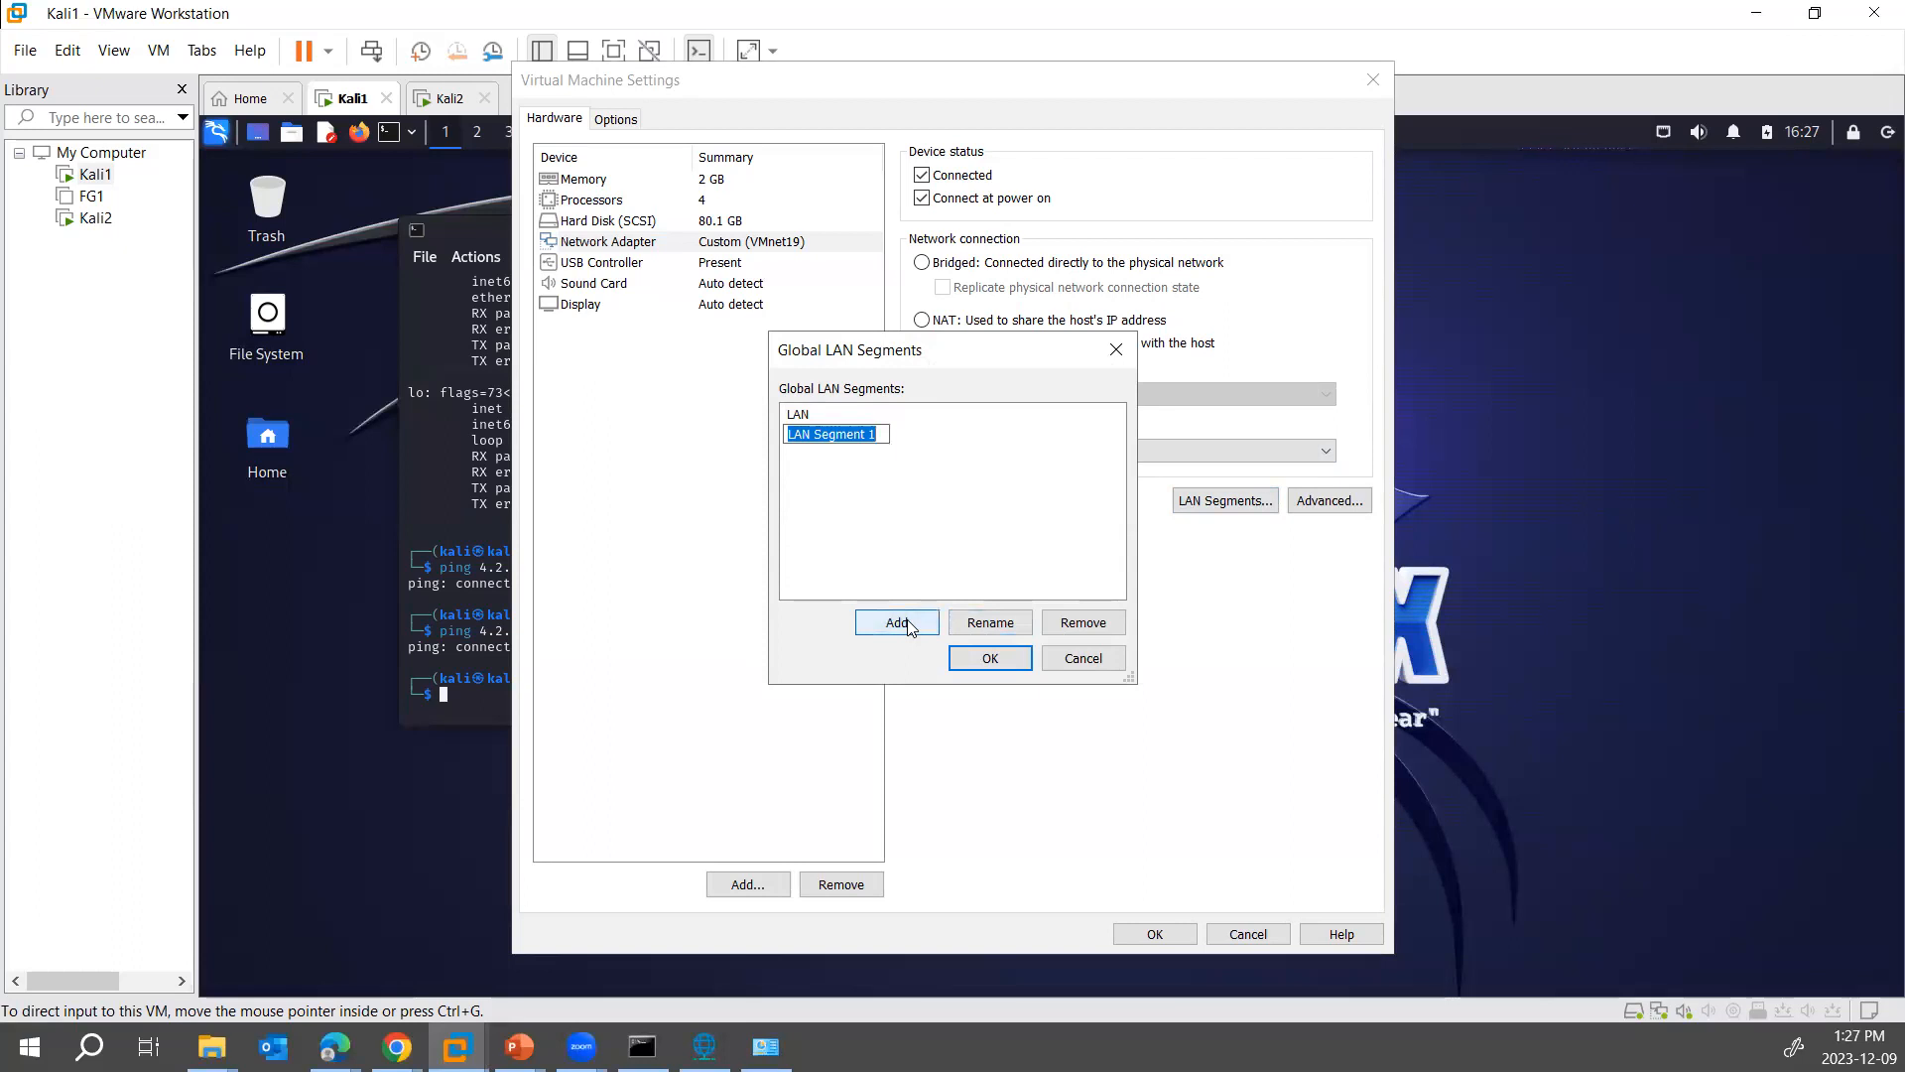
text(MyNetwork)
click(1009, 661)
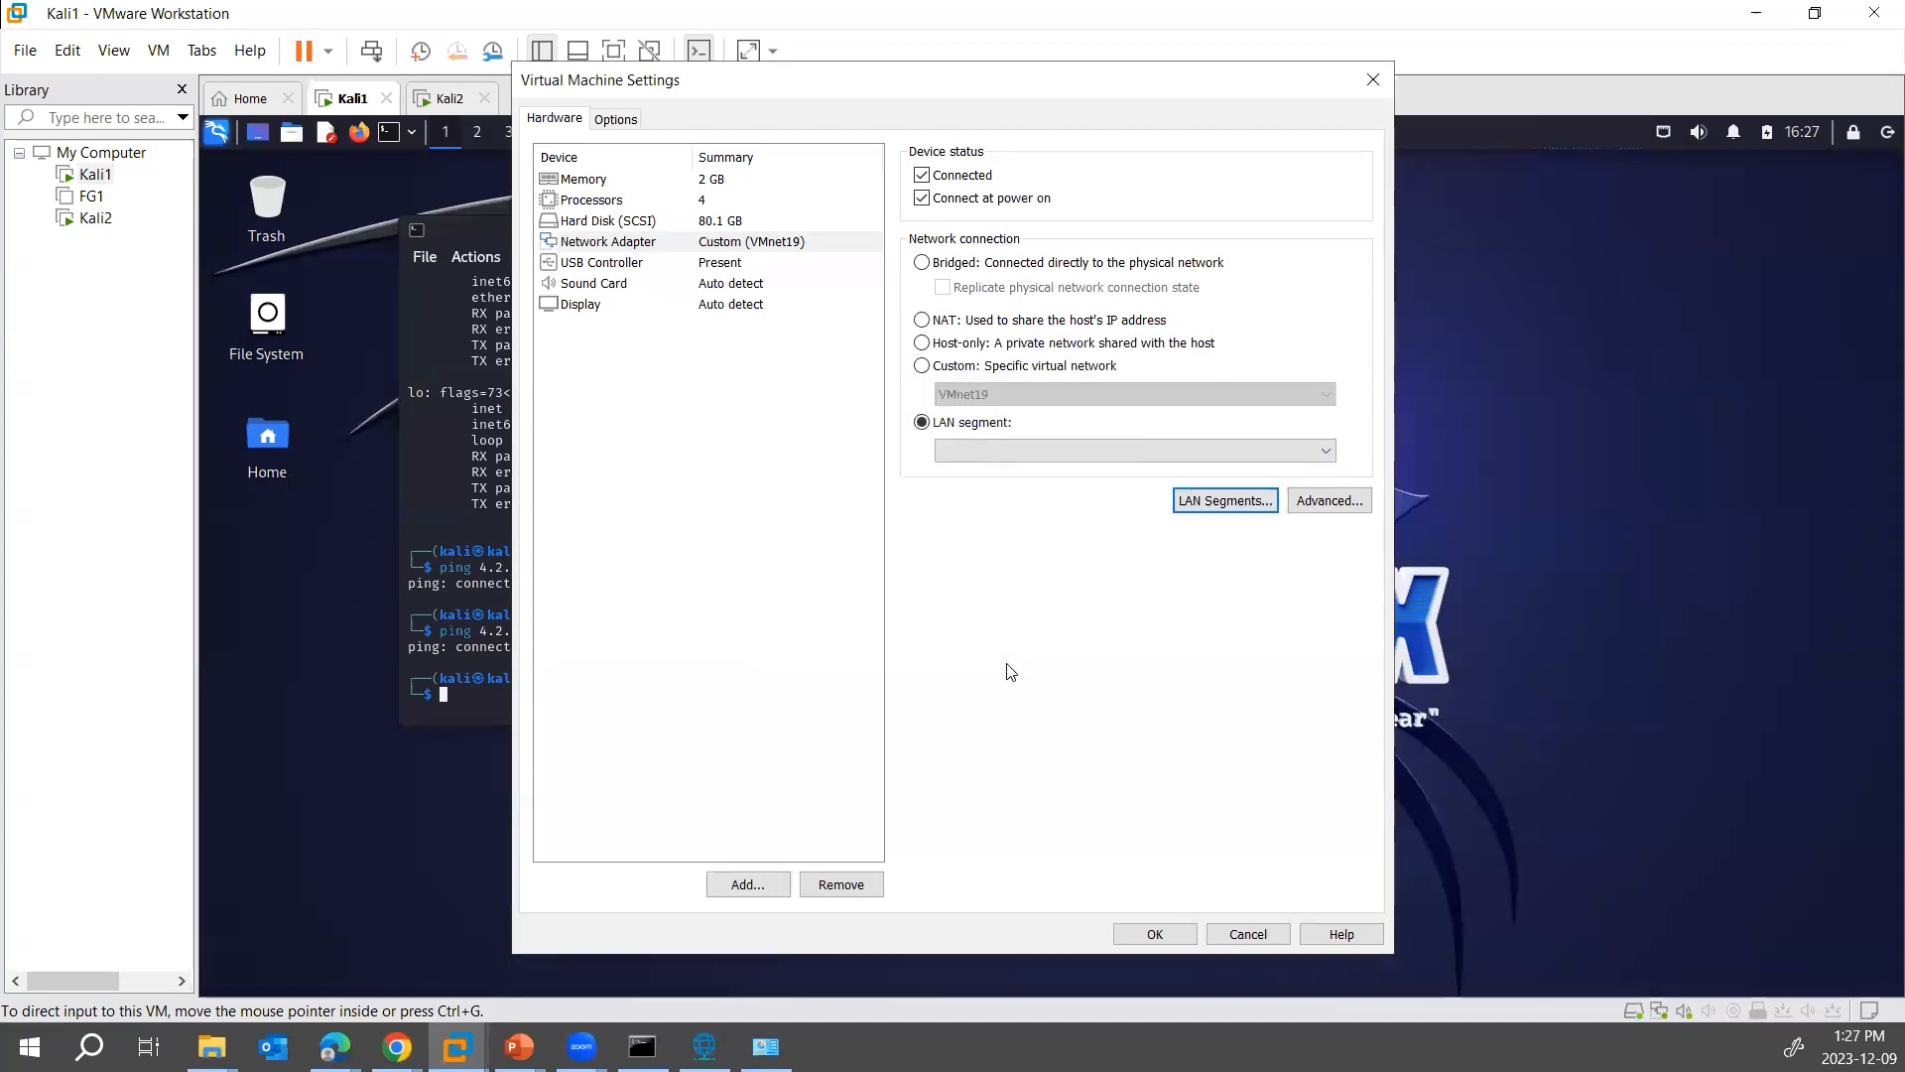
- Assign the MyNetwork LAN segment to Kali1's network adapter and save the virtual machine settings
click(969, 452)
click(968, 485)
click(1141, 933)
- Switch to Kali2, set its network adapter to the MyNetwork LAN segment and save the settings
click(452, 99)
right_click(452, 102)
click(518, 422)
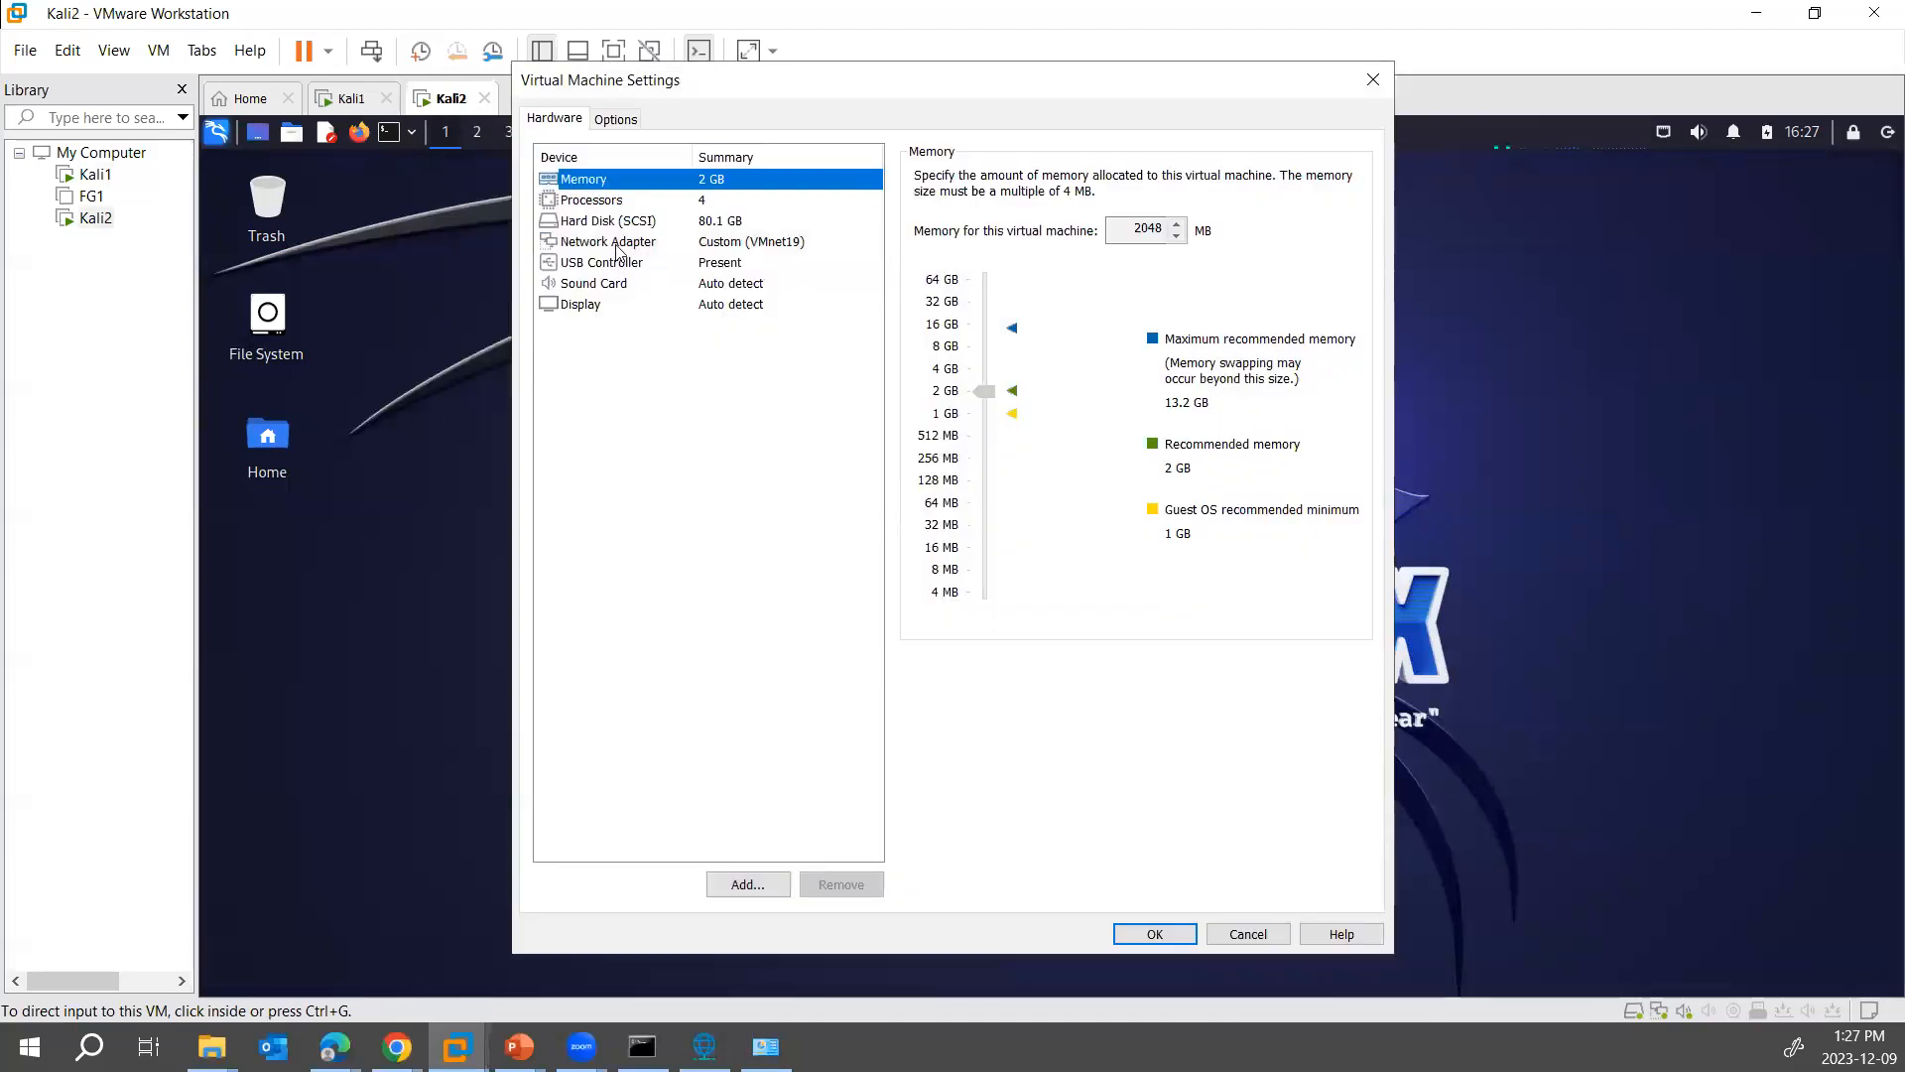
click(617, 242)
click(970, 423)
click(971, 450)
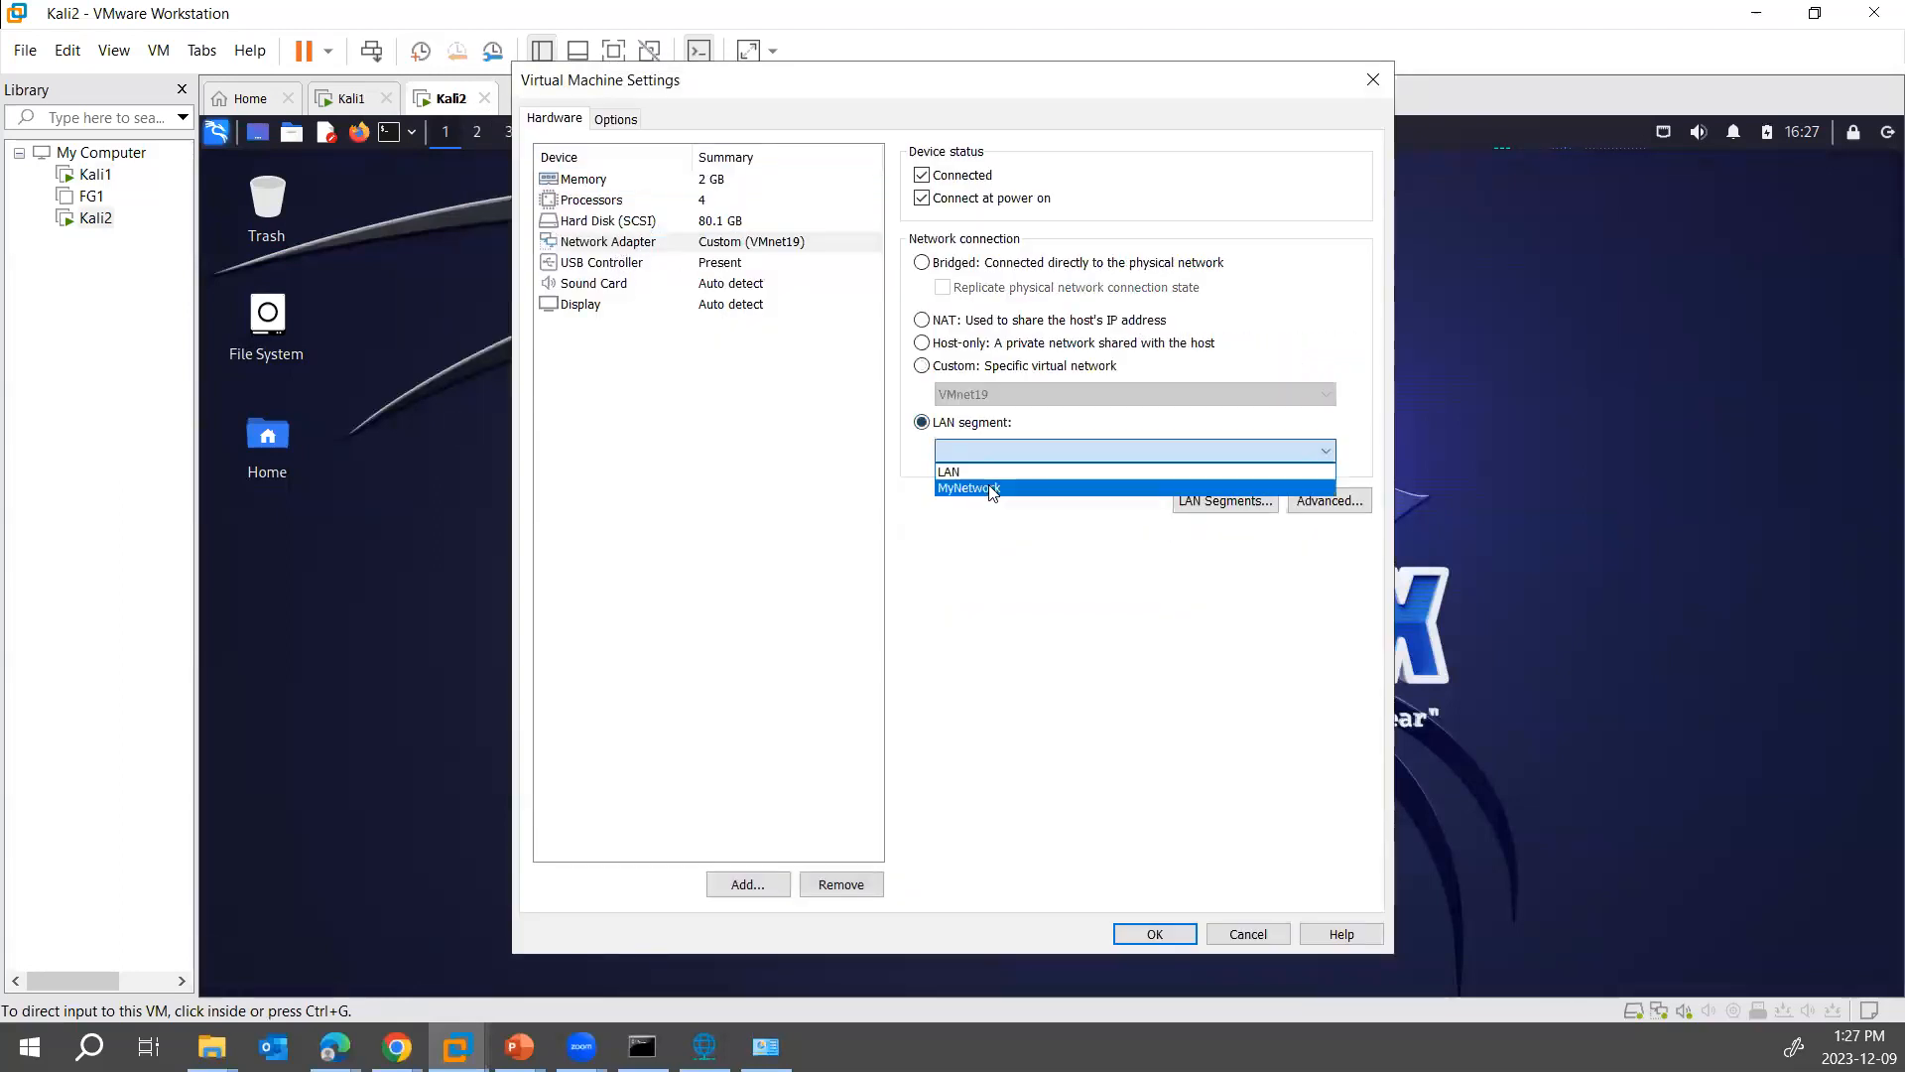
click(990, 489)
click(1159, 936)
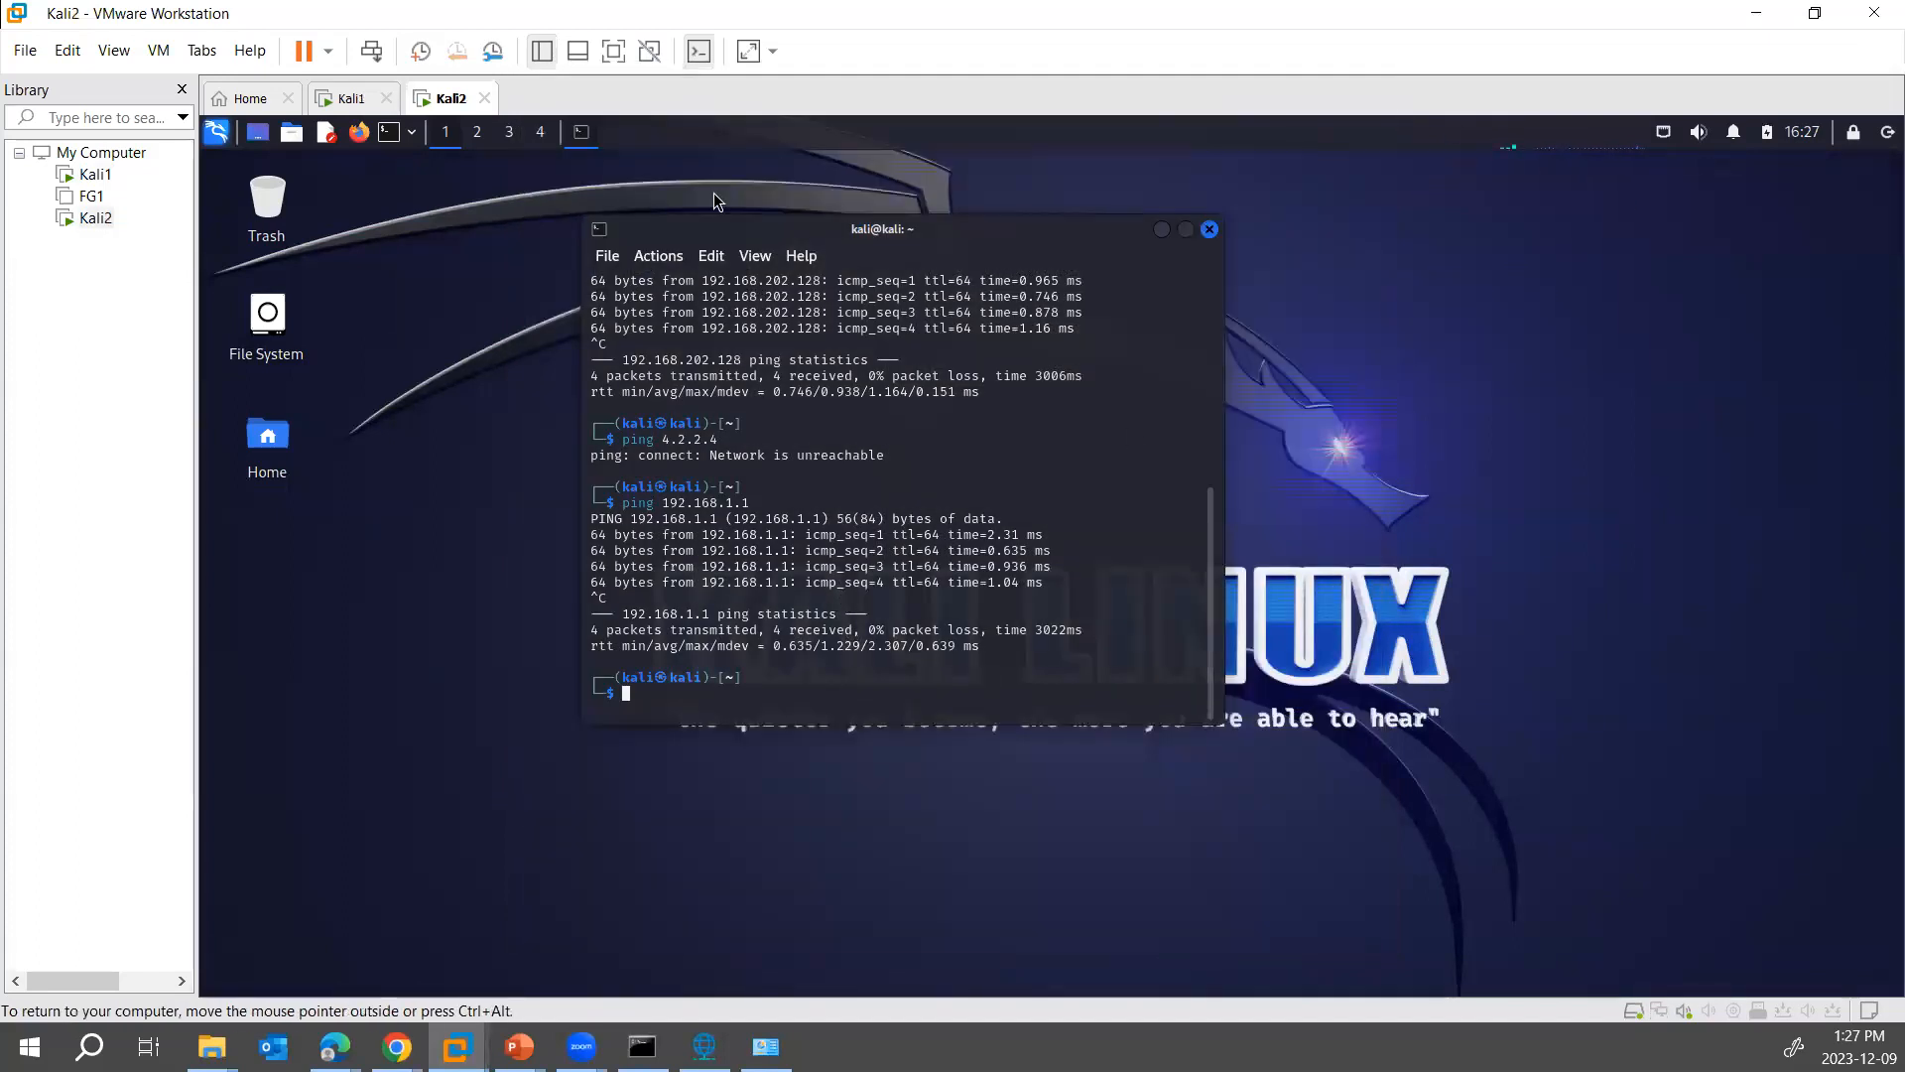
- From Kali2's terminal, ping 192.168.1.1 over the LAN segment and stop it, and ping 4.2.2.4 to test internet access
click(371, 99)
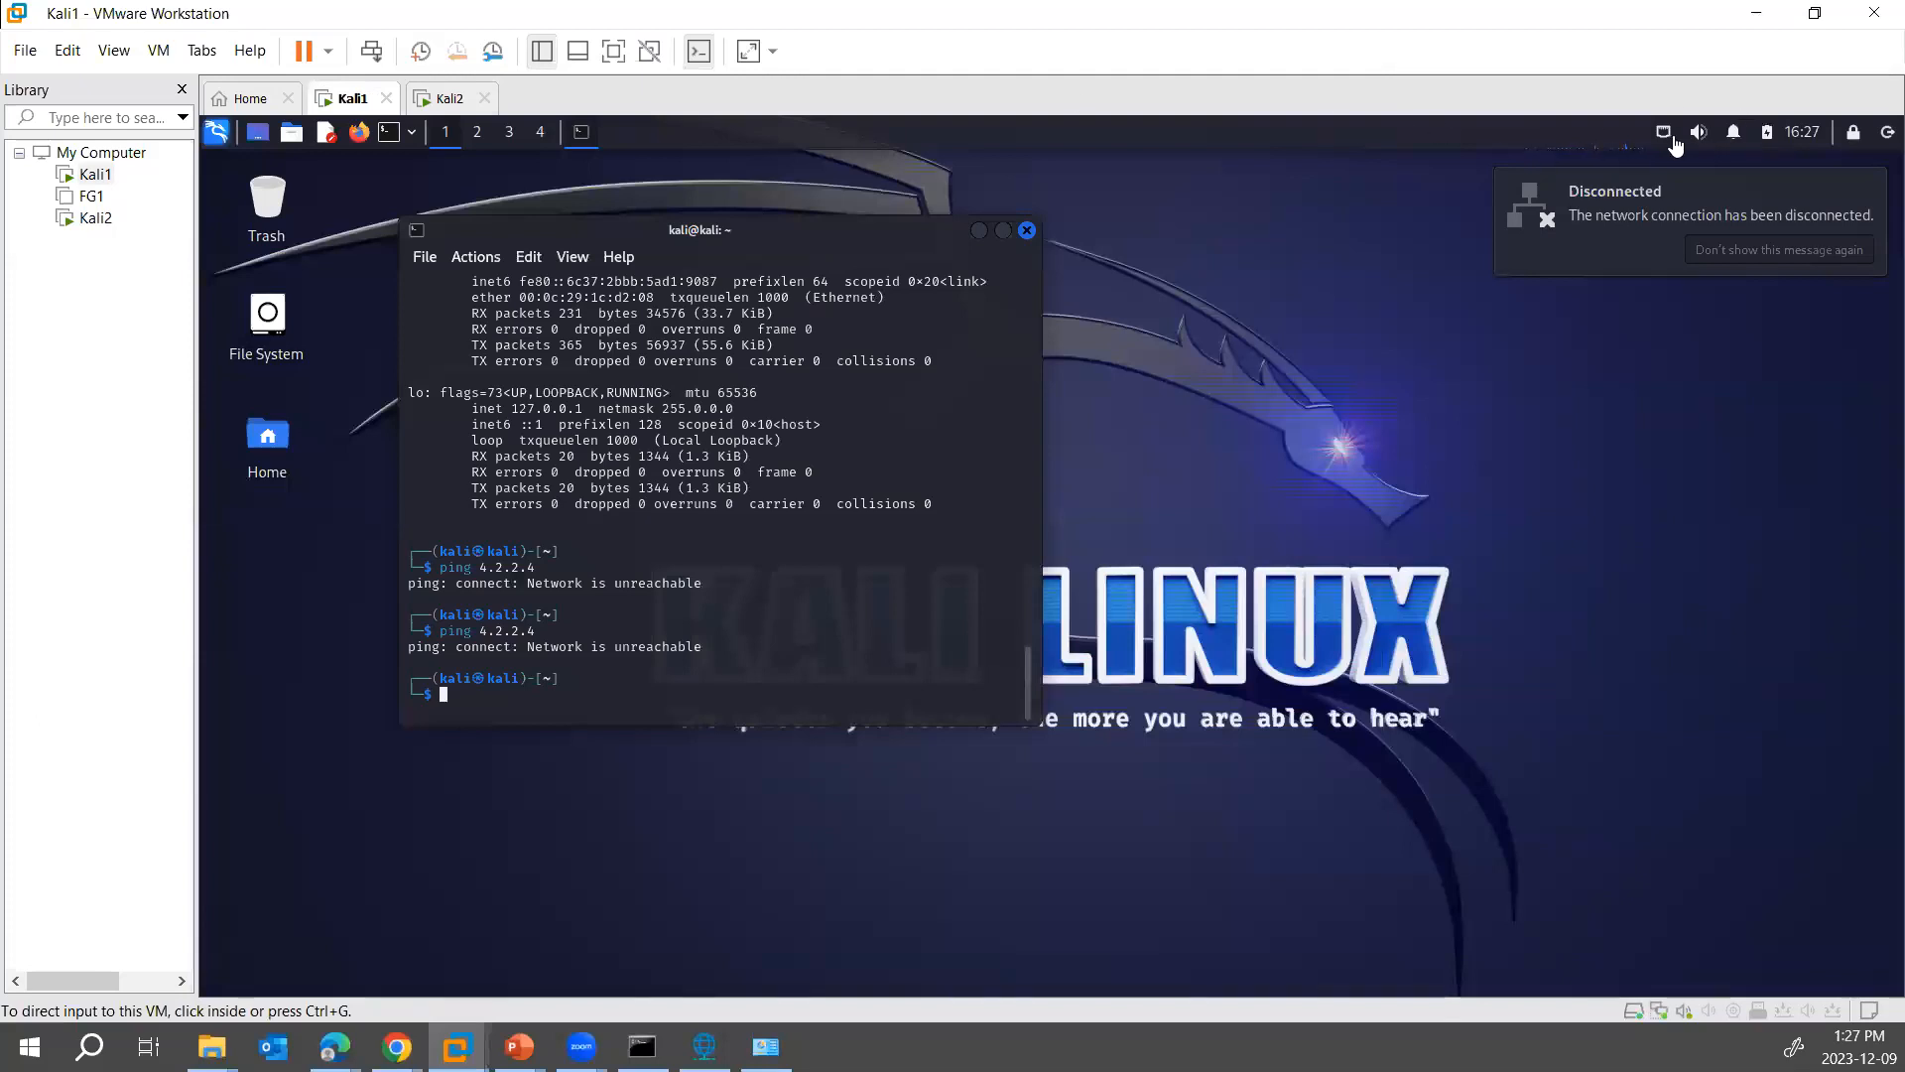
click(451, 100)
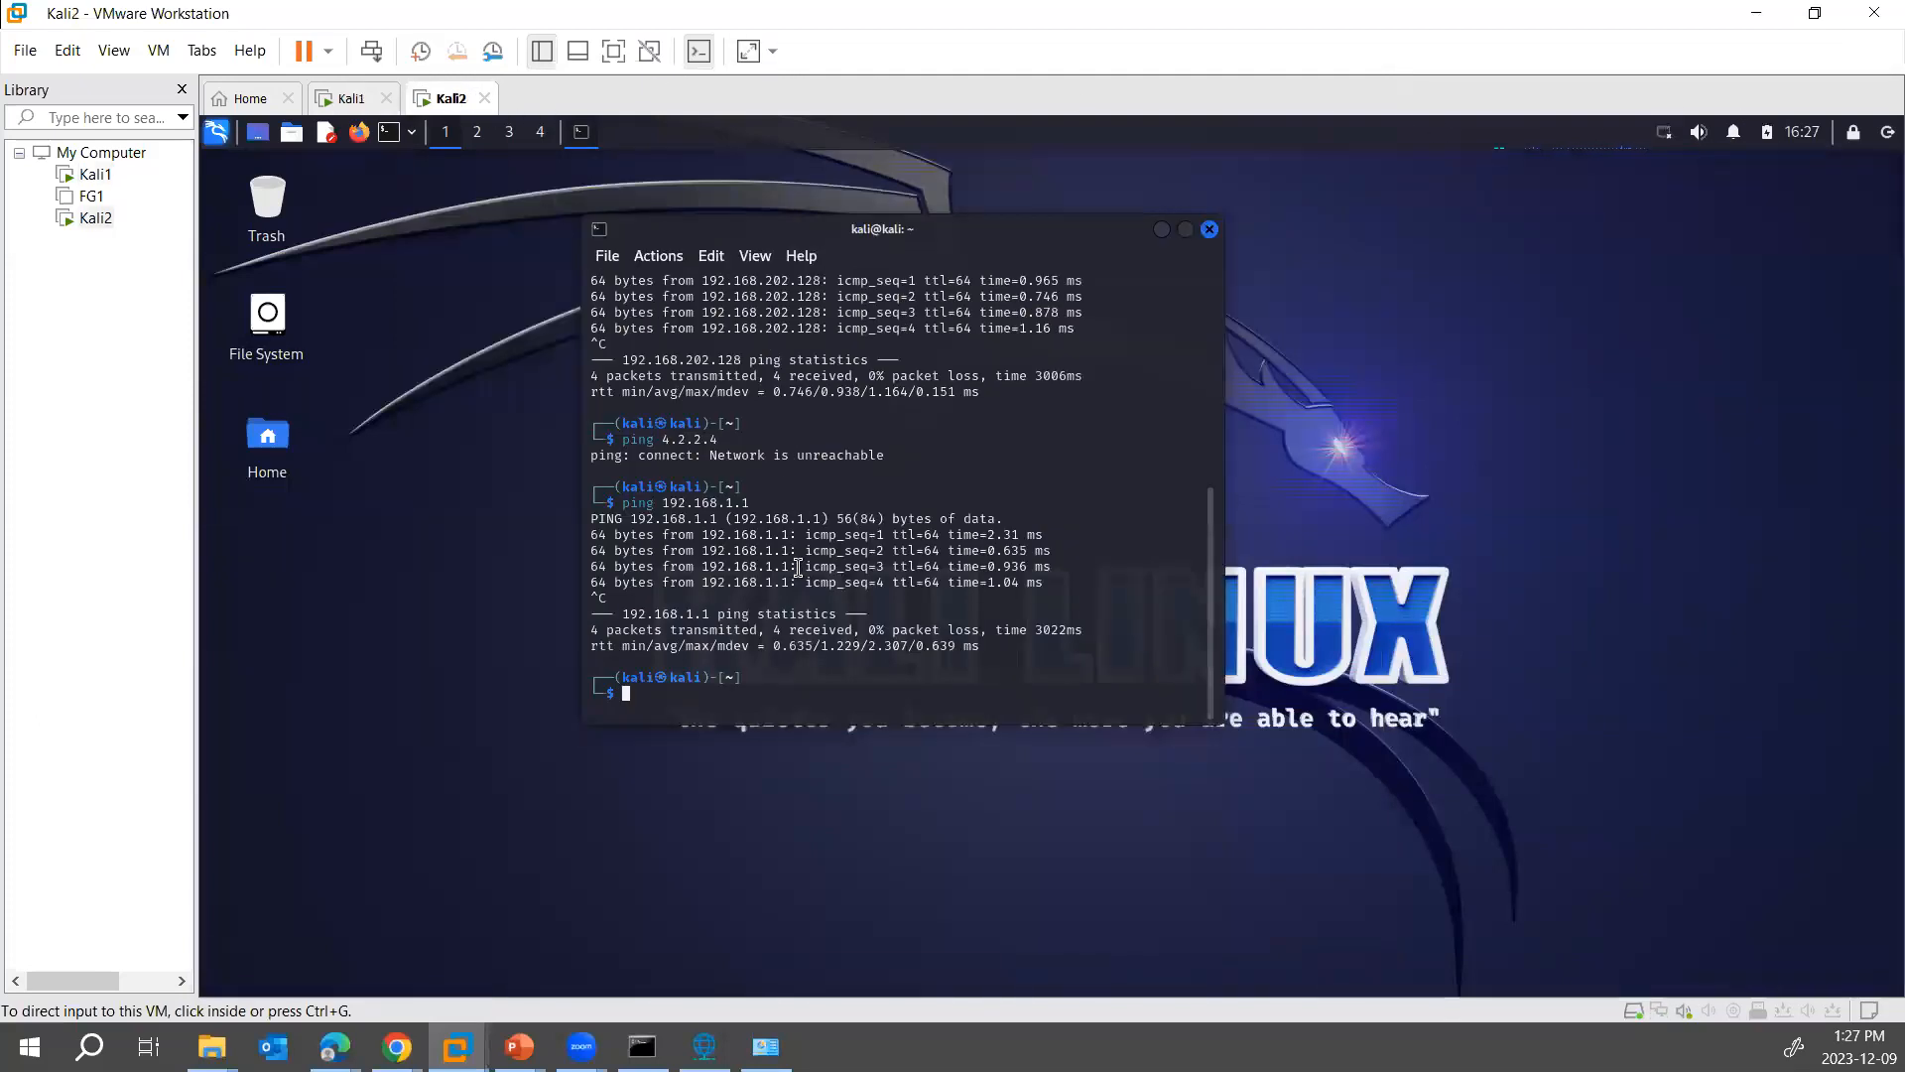
text(ping 192.18)
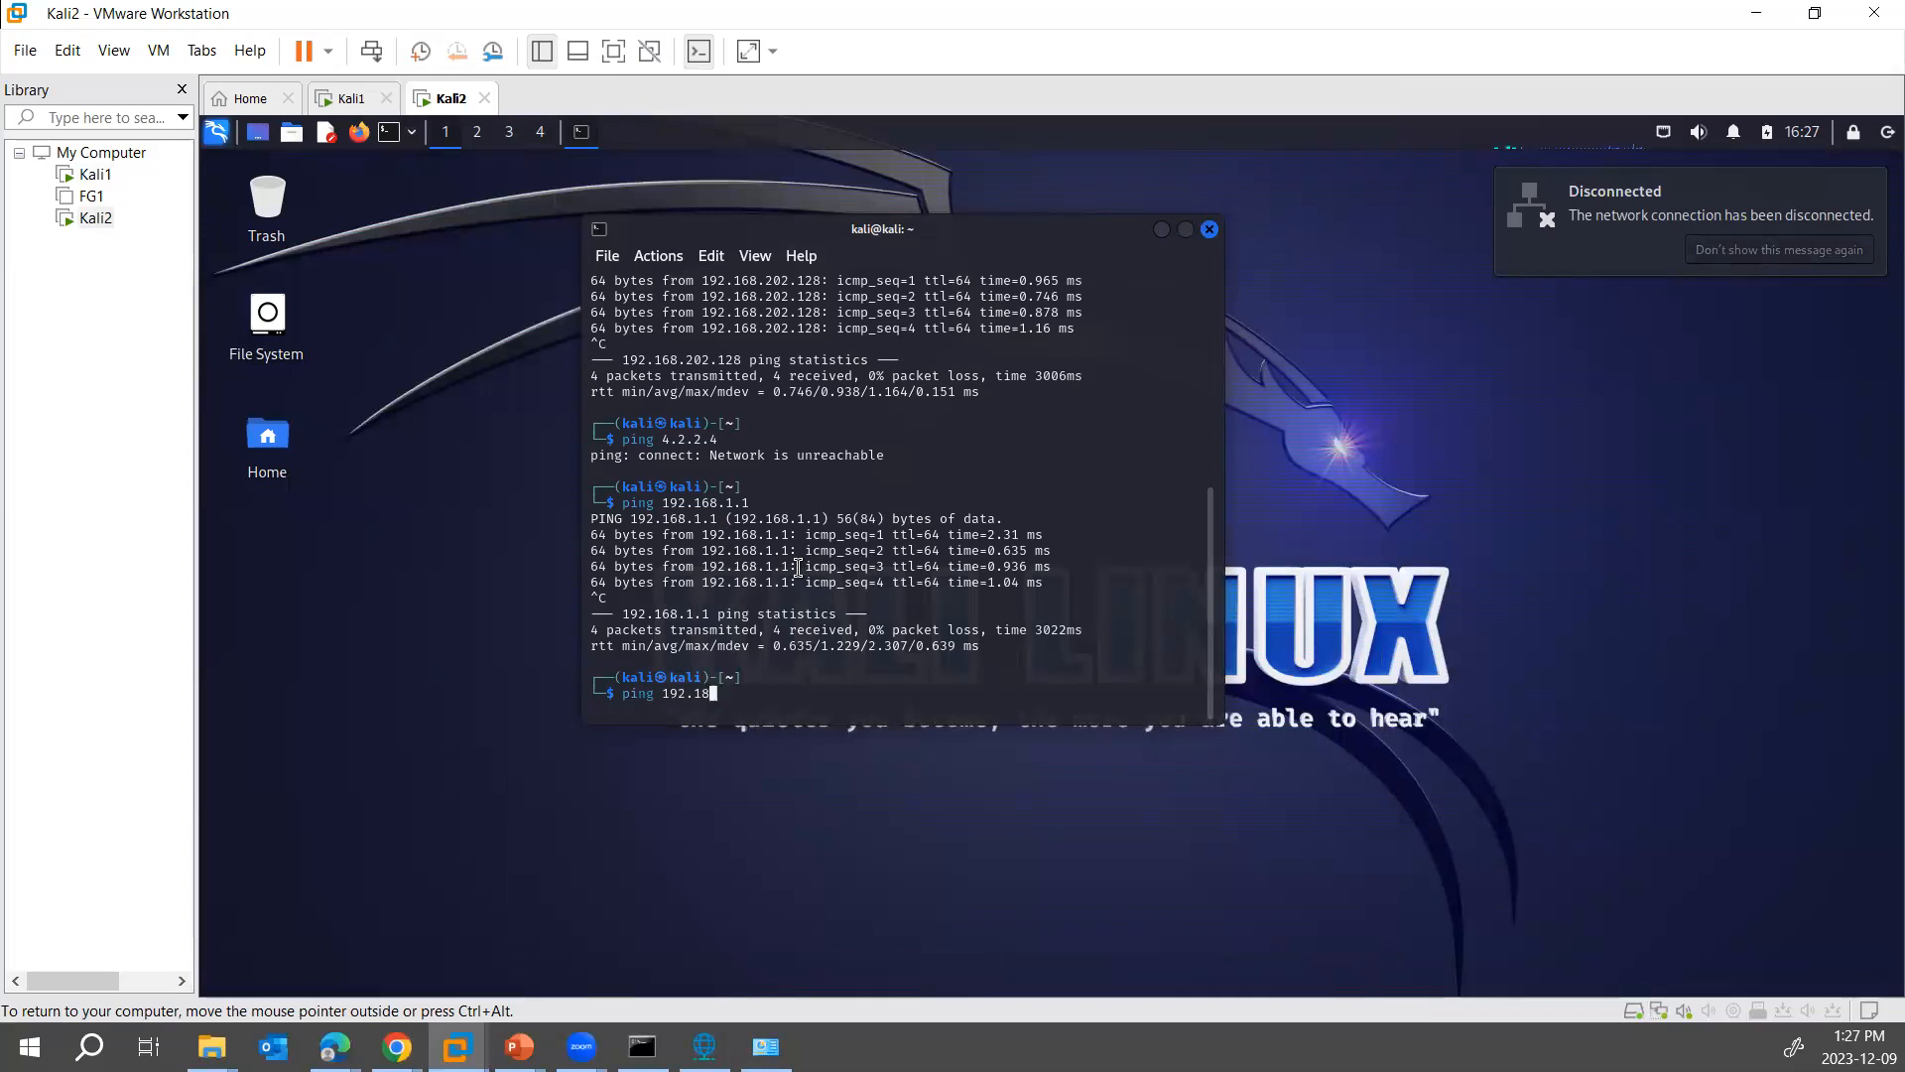
key(BackSpace)
text(68.1.1)
key(Return)
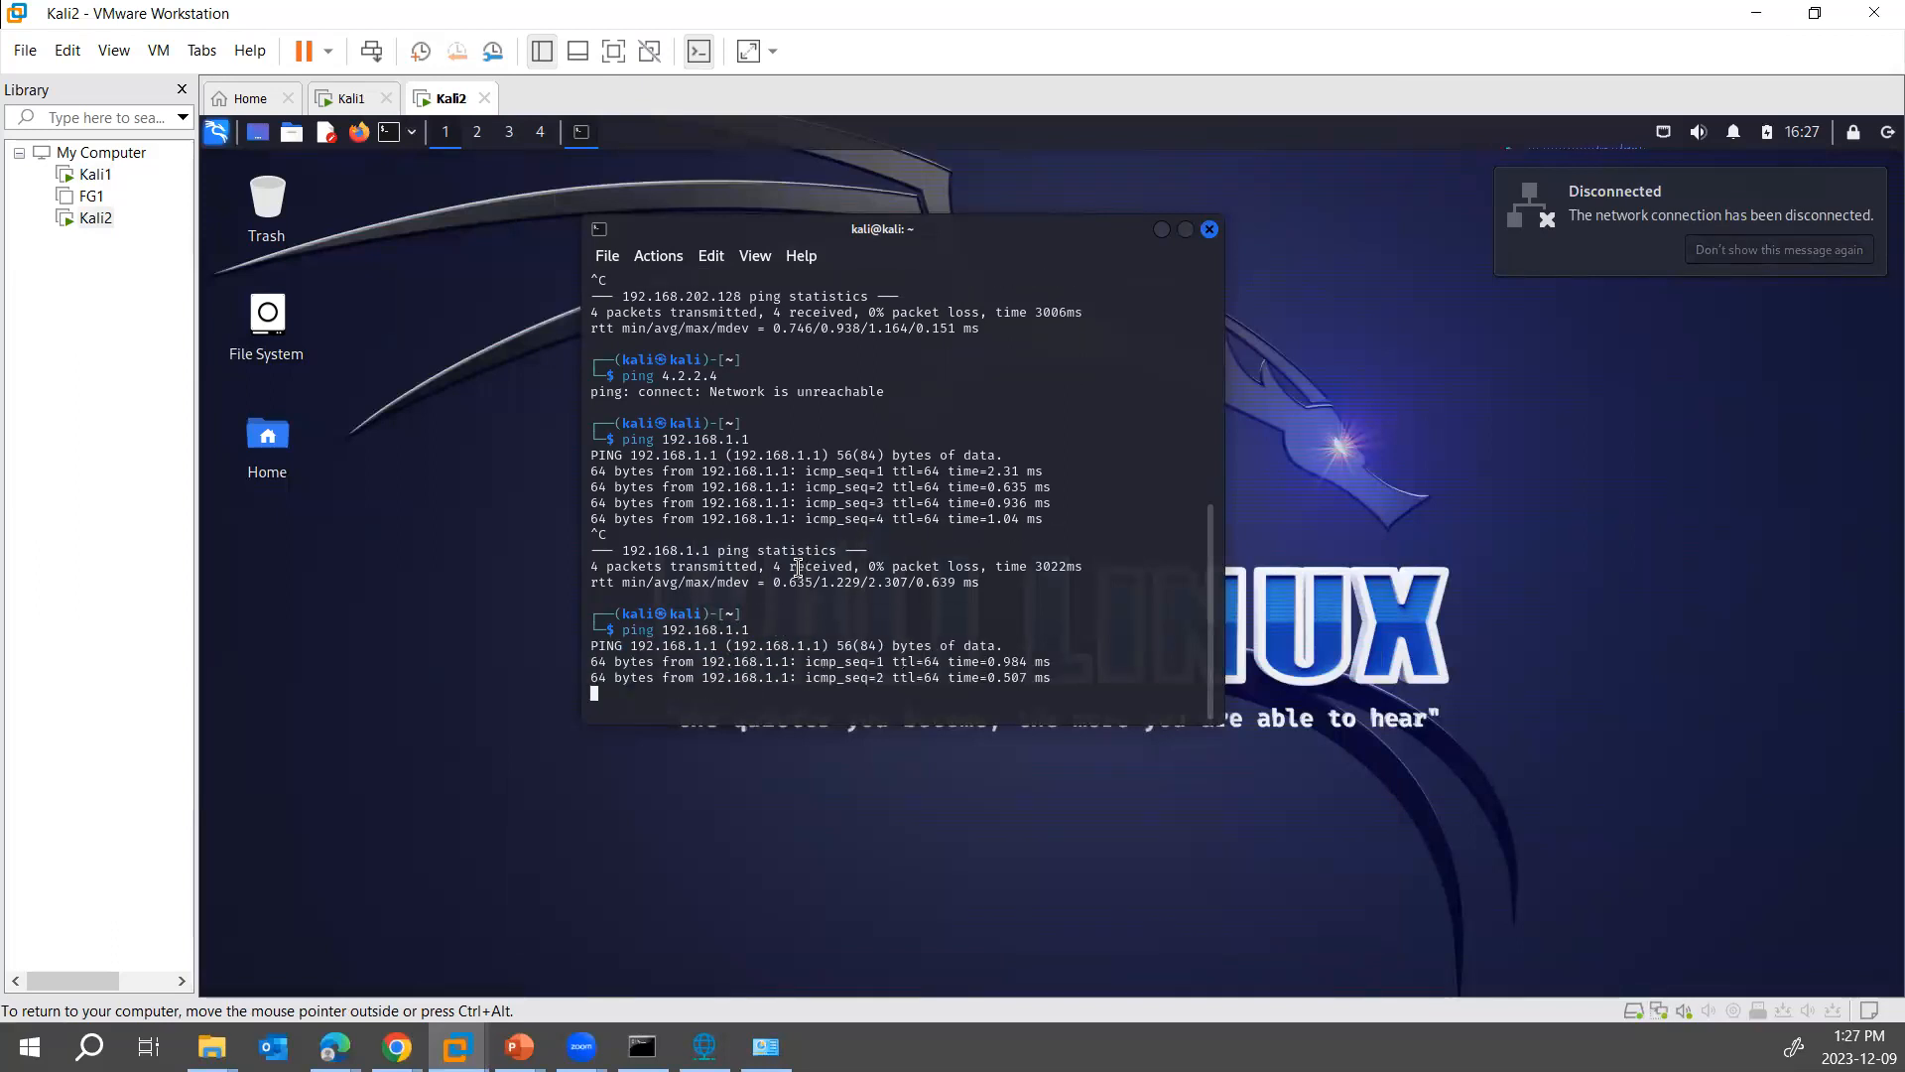
key(ctrl+c)
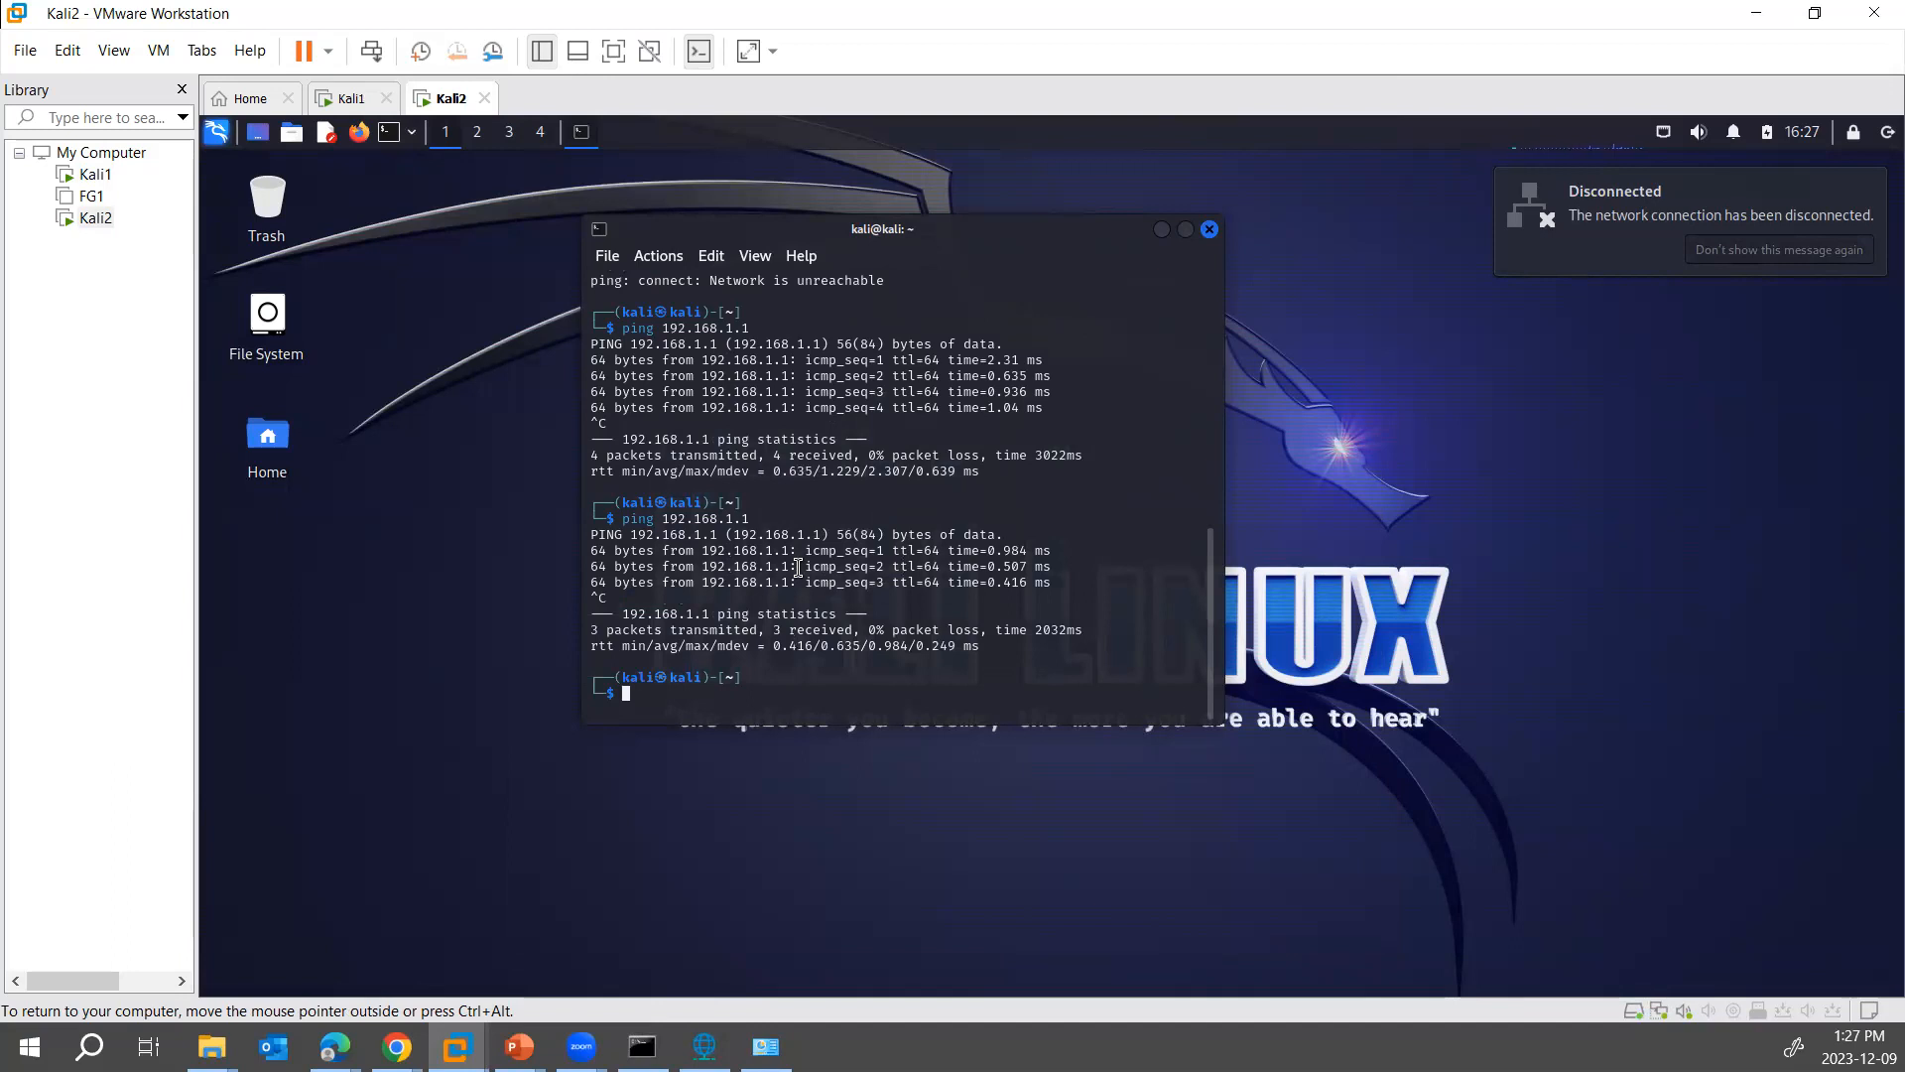
text(ping 4.2.2.4)
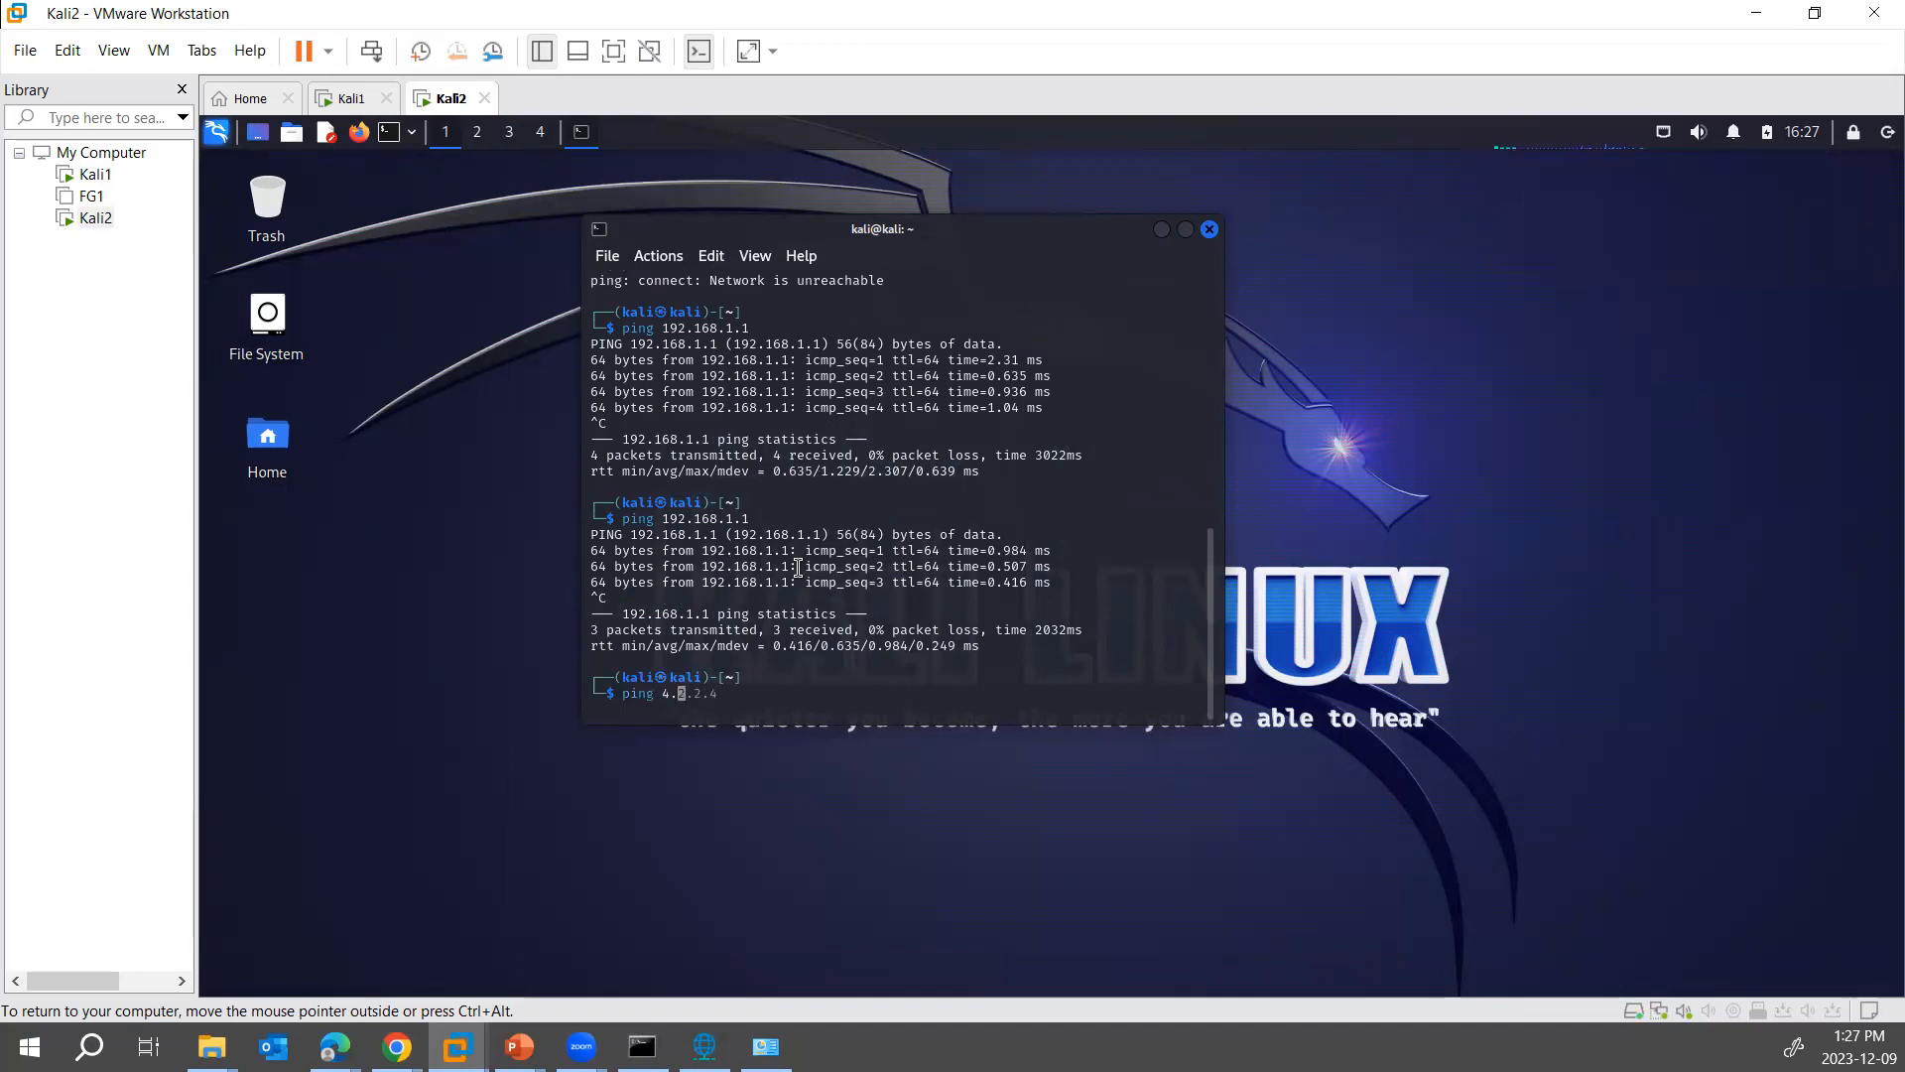
key(Return)
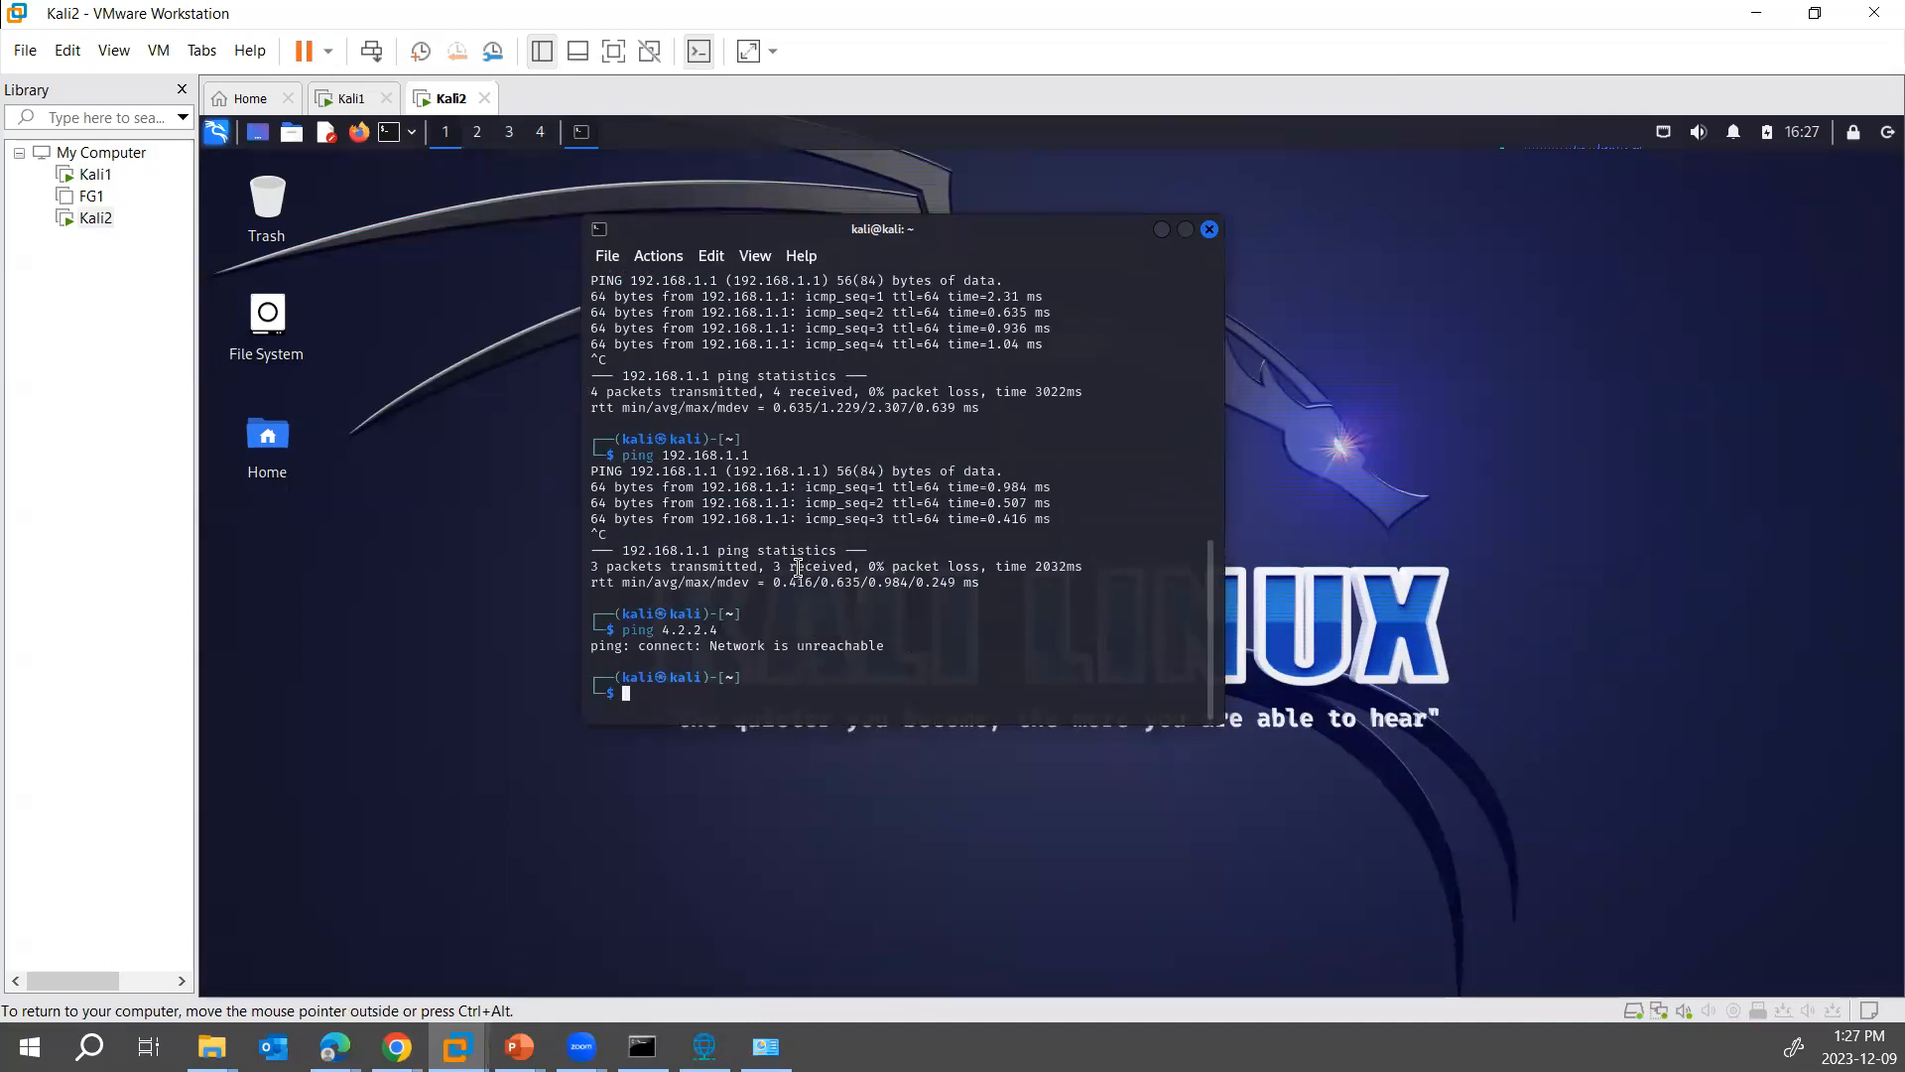
- Open Kali1's network adapter settings to review the available network connection types
right_click(98, 175)
click(207, 598)
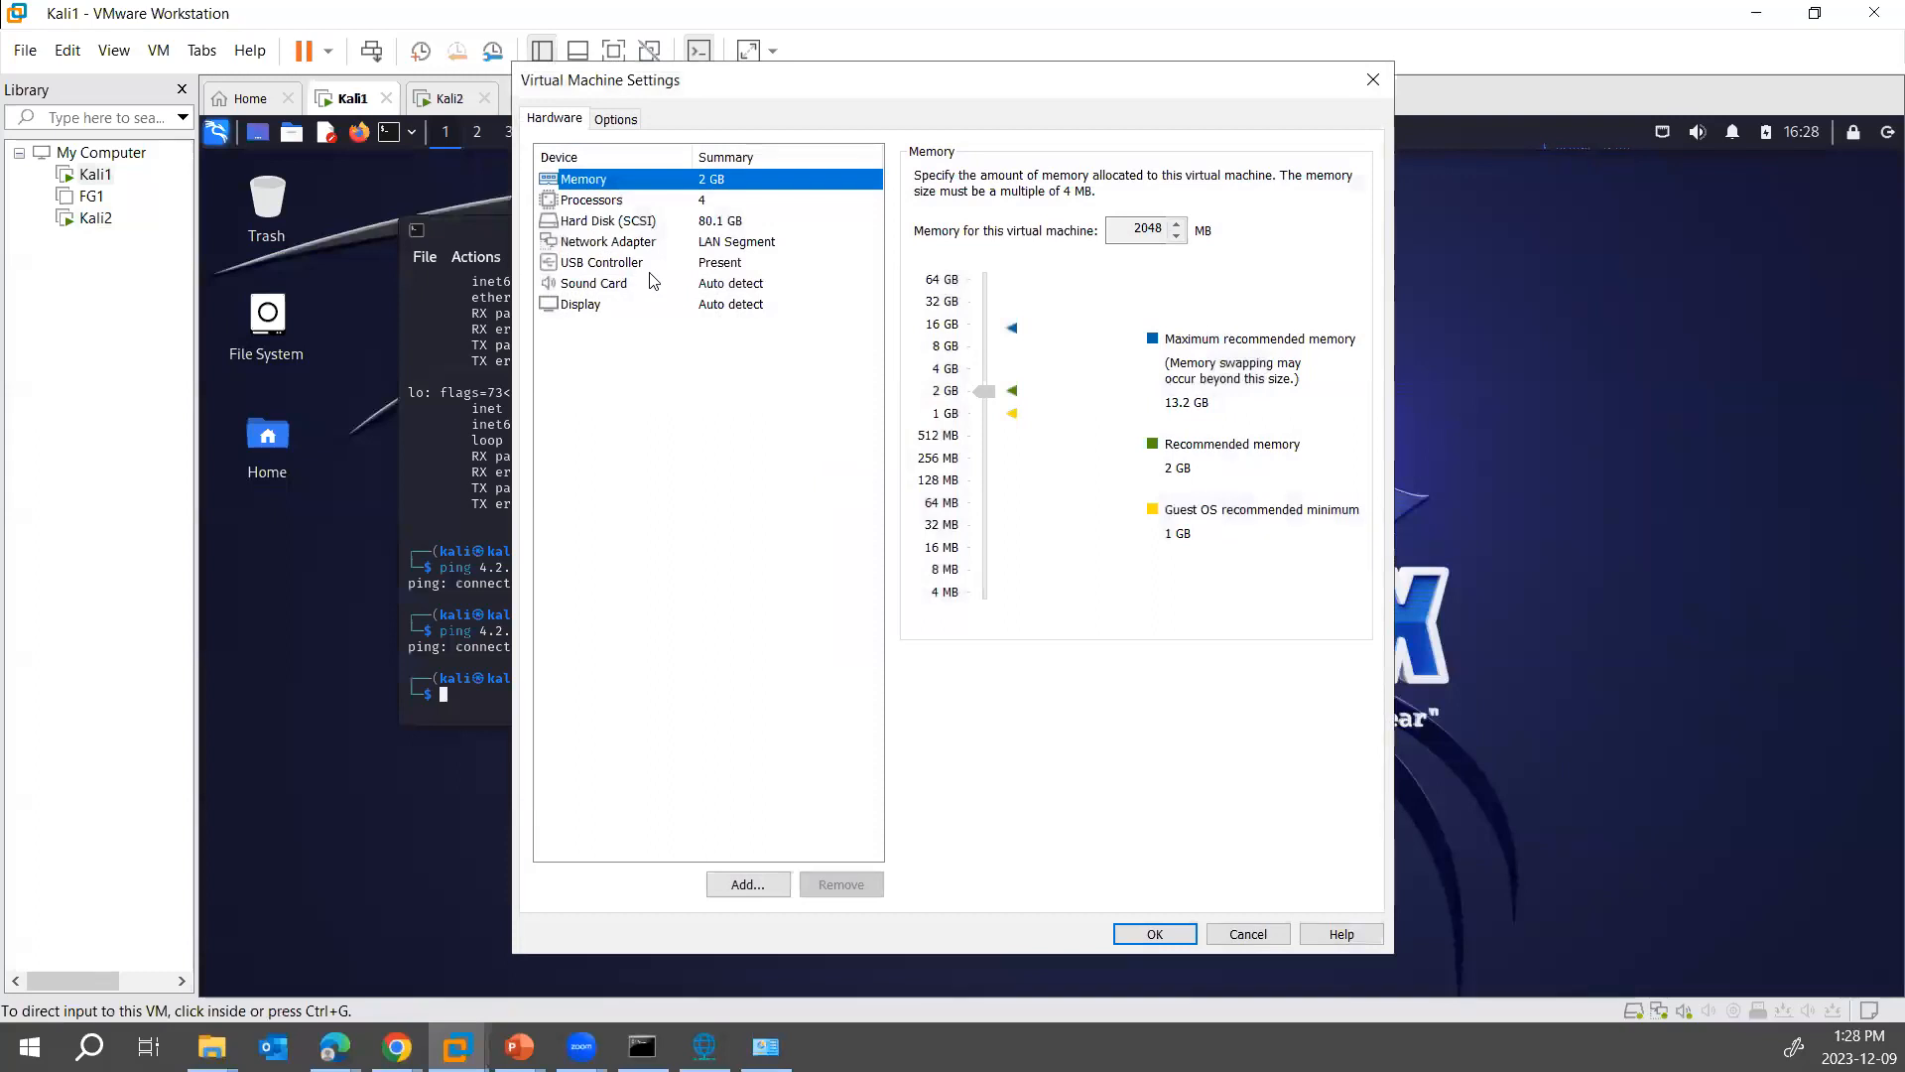
click(646, 245)
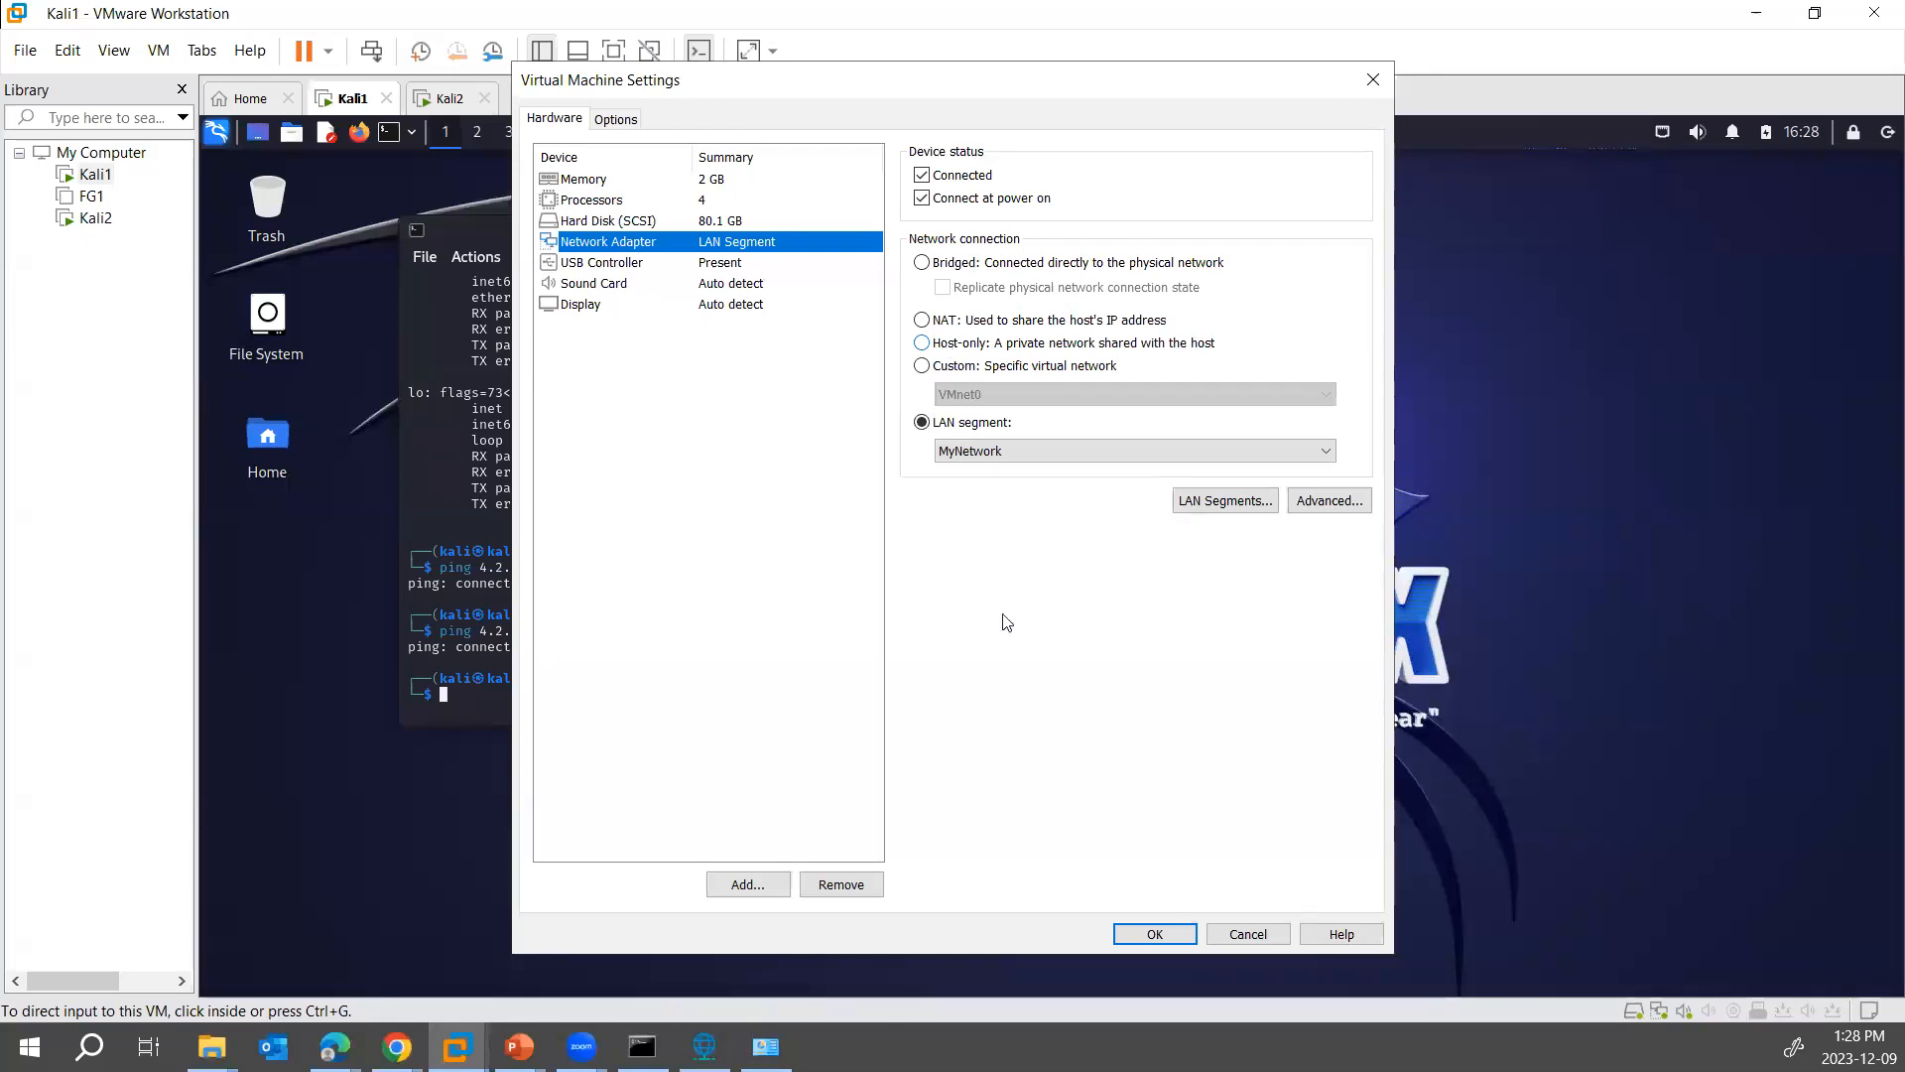
- Switch to the host's Command Prompt, examine the Wi-Fi adapter's IPv4 configuration, and return to close Kali1's settings without saving
click(642, 1047)
drag(1198, 541, 1284, 540)
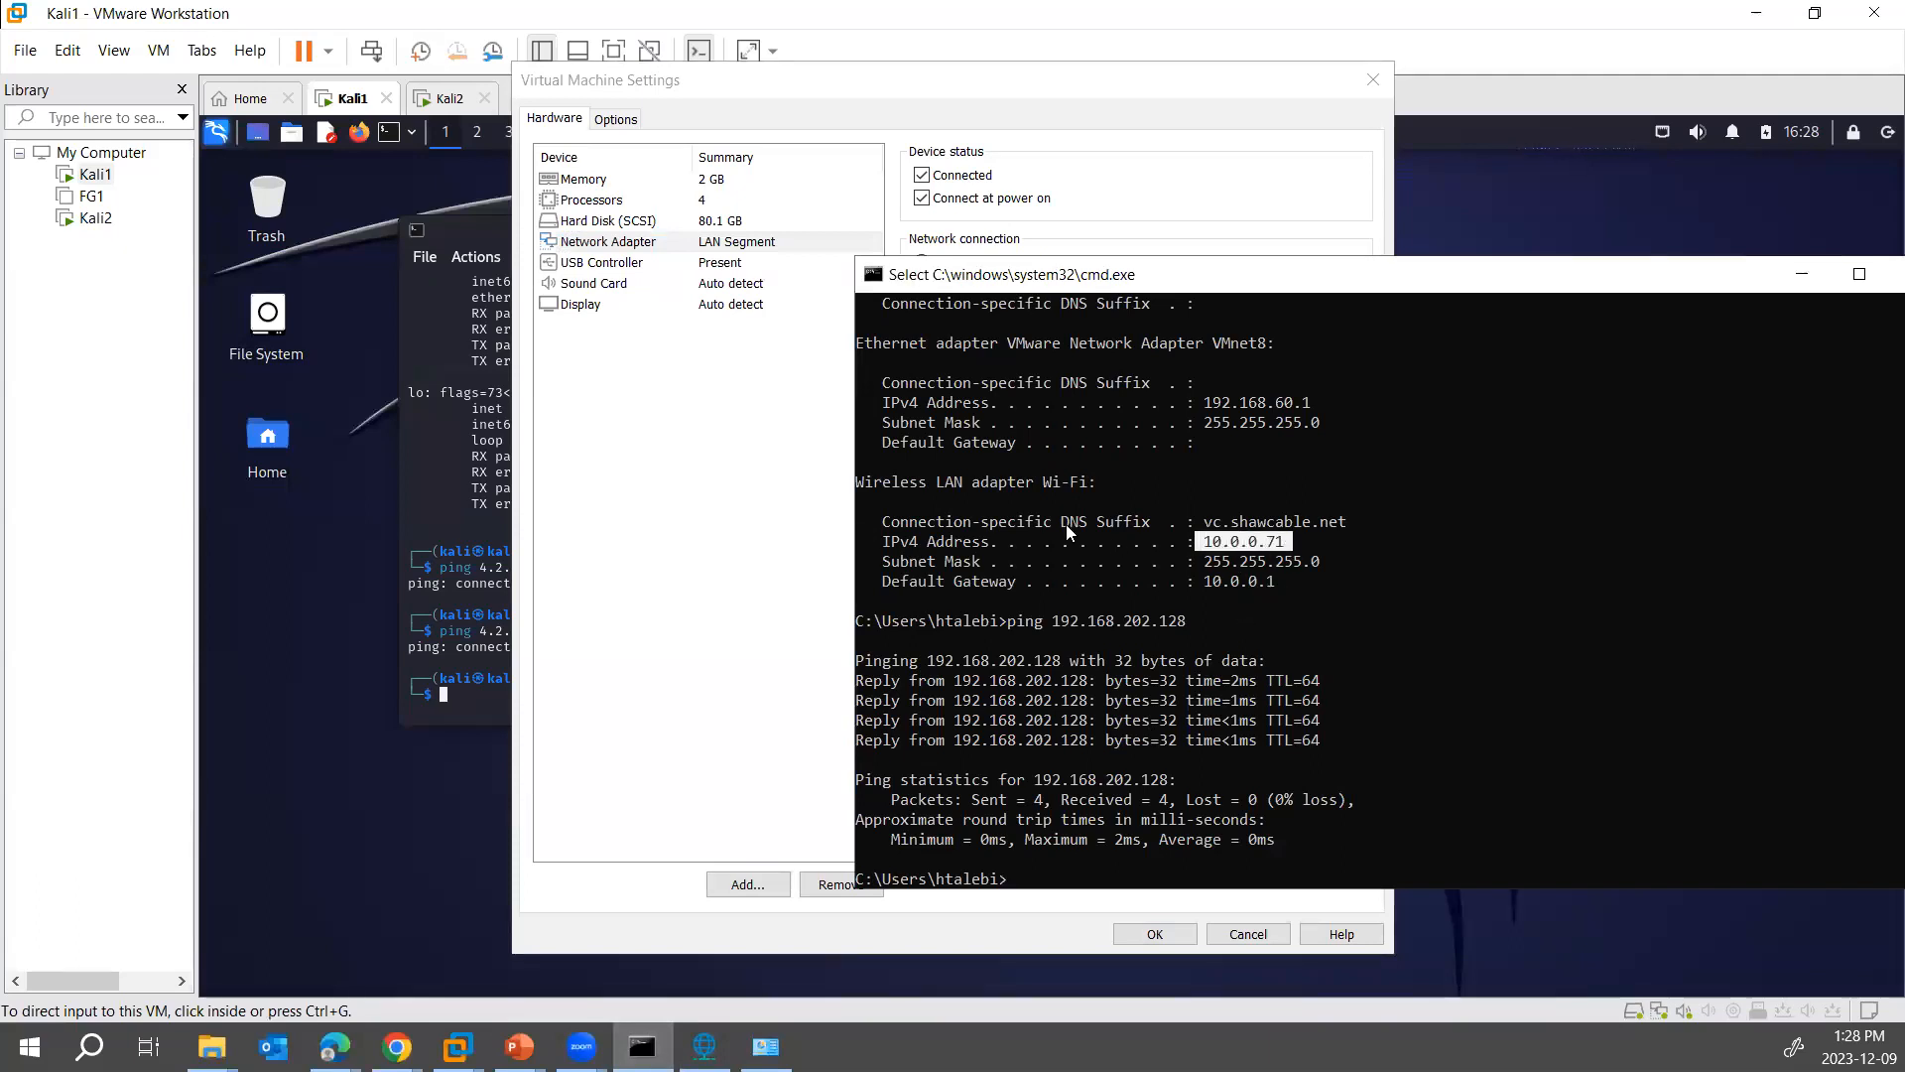
drag(891, 541, 1186, 584)
double_click(1249, 543)
click(691, 430)
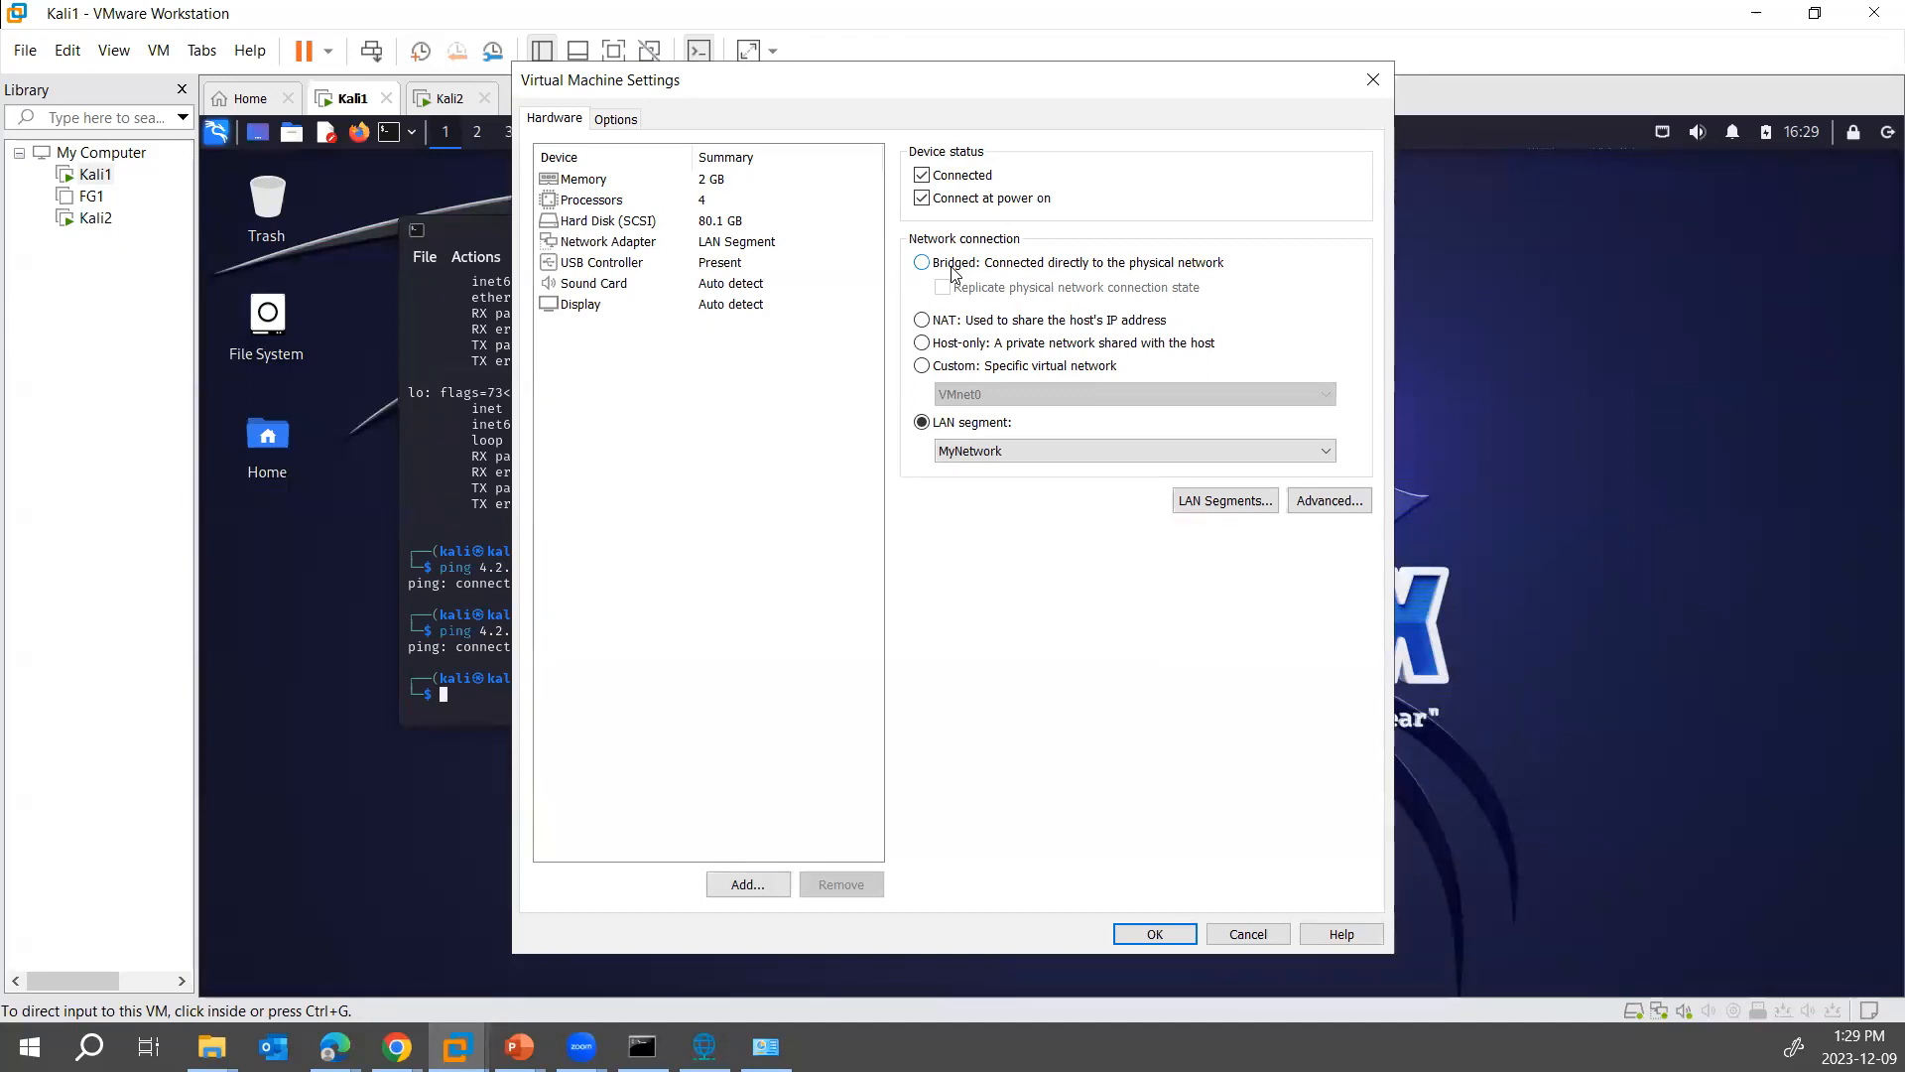
click(1248, 934)
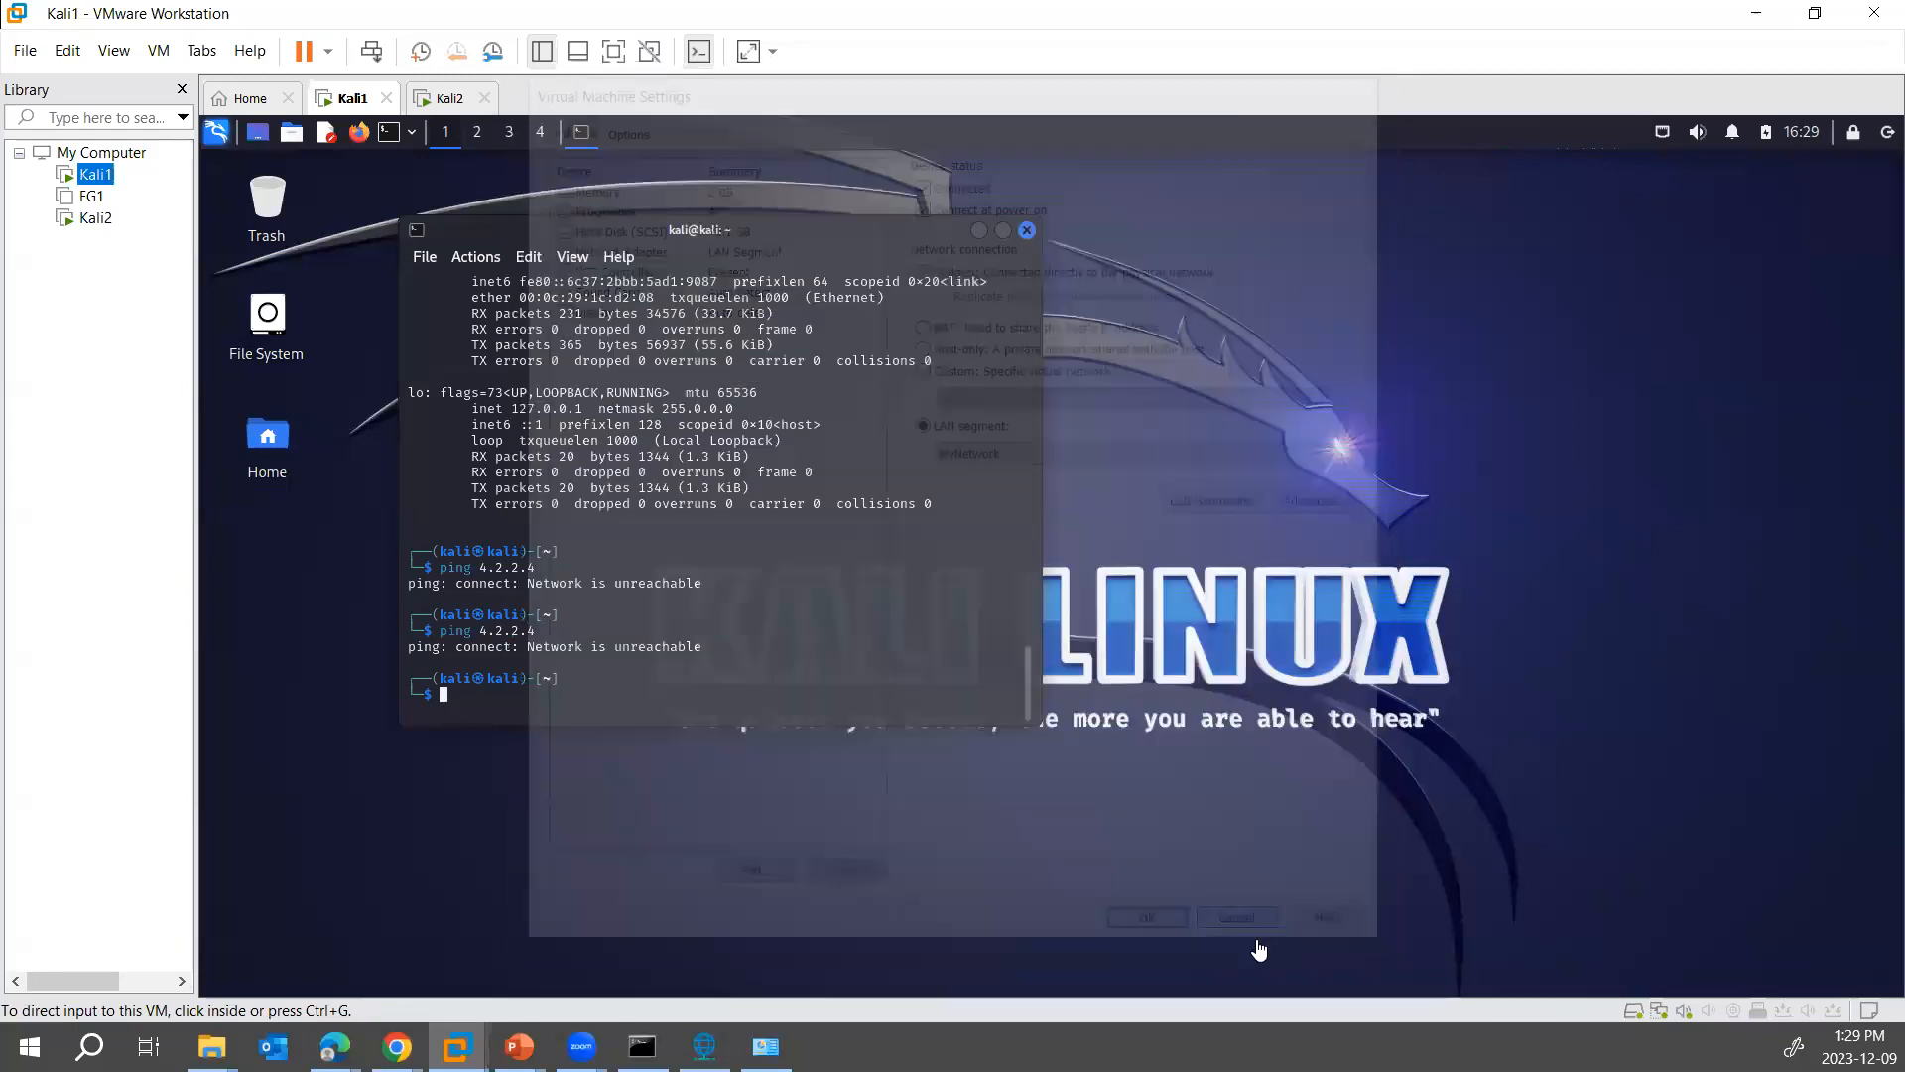